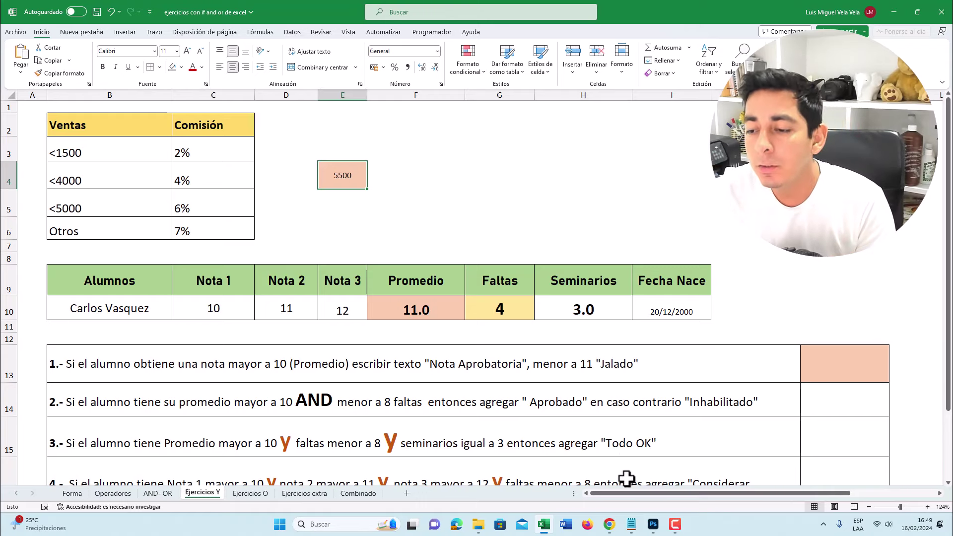
Step: Bring the El Tío Tech VBA course page, Module 10 on IF, AND, OR, to the front
left_click(609, 525)
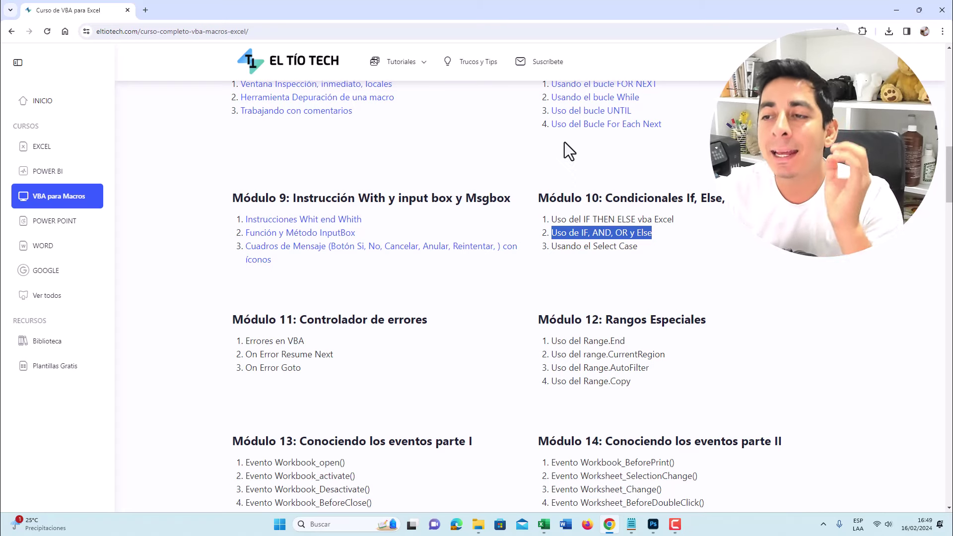
Step: Highlight the 'Uso de IF, AND, OR y Else' lesson title and scroll around the course page
left_click(586, 237)
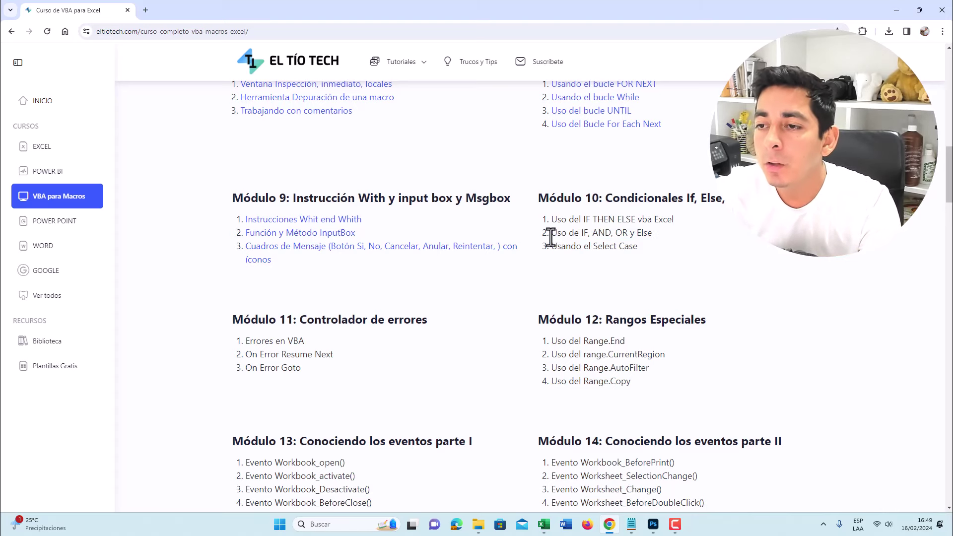
left_click_drag(560, 235, 585, 236)
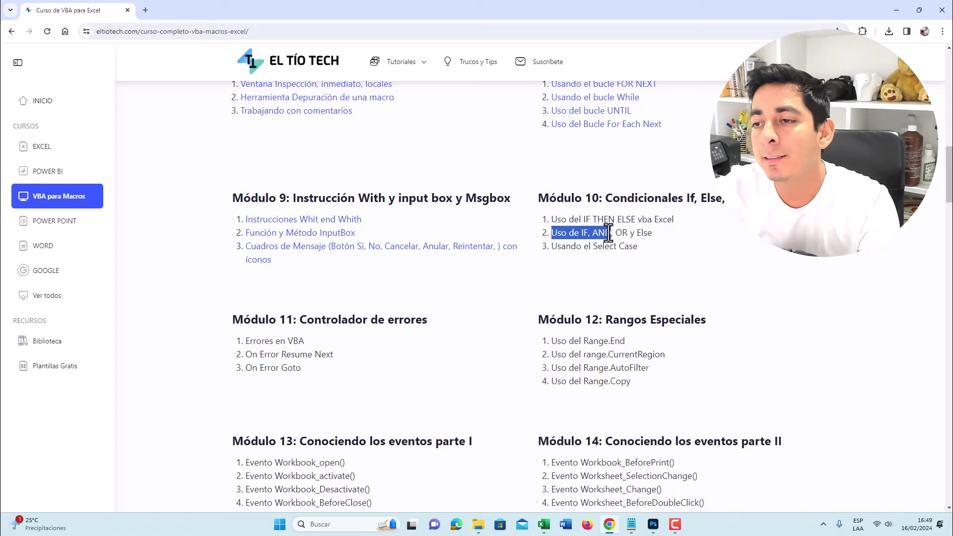
left_click_drag(609, 233, 662, 233)
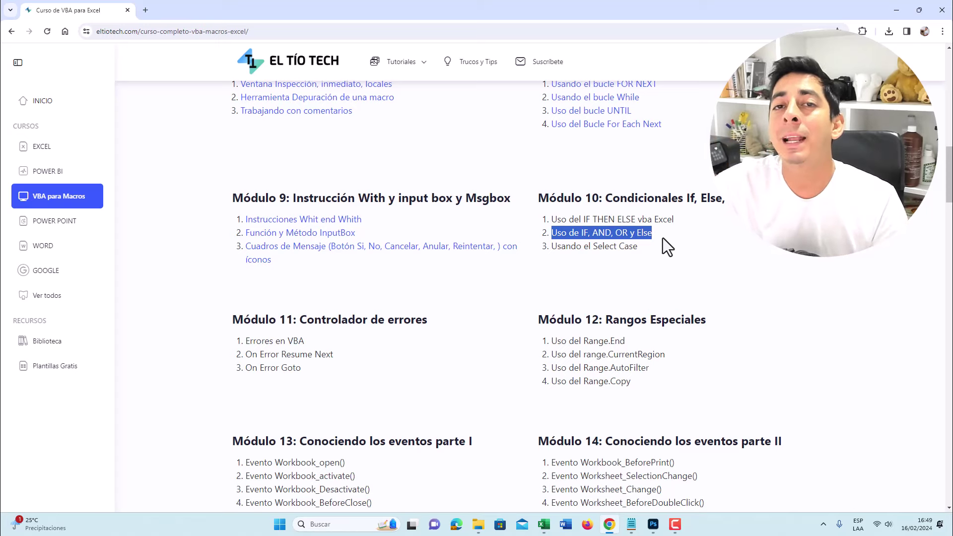
scroll(602, 282, "up", 9)
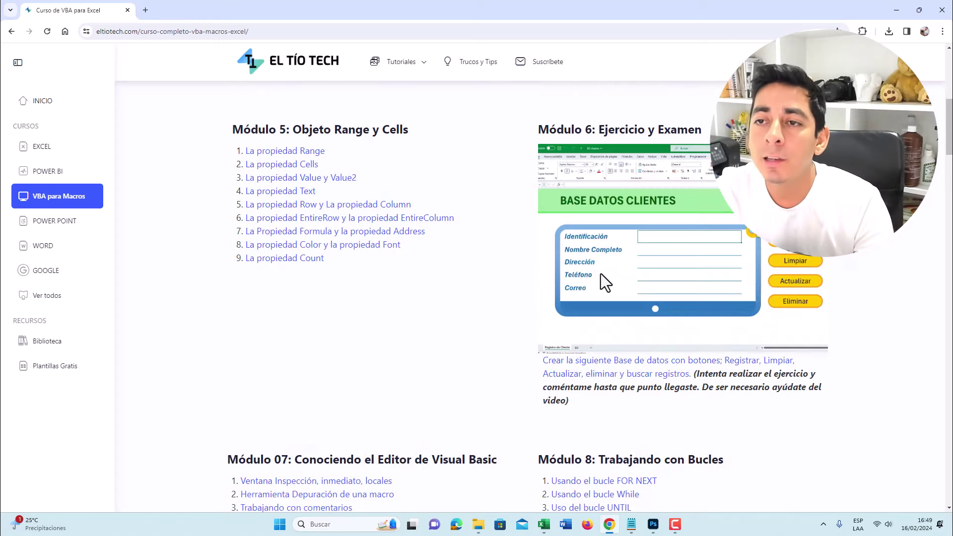
scroll(606, 270, "up", 5)
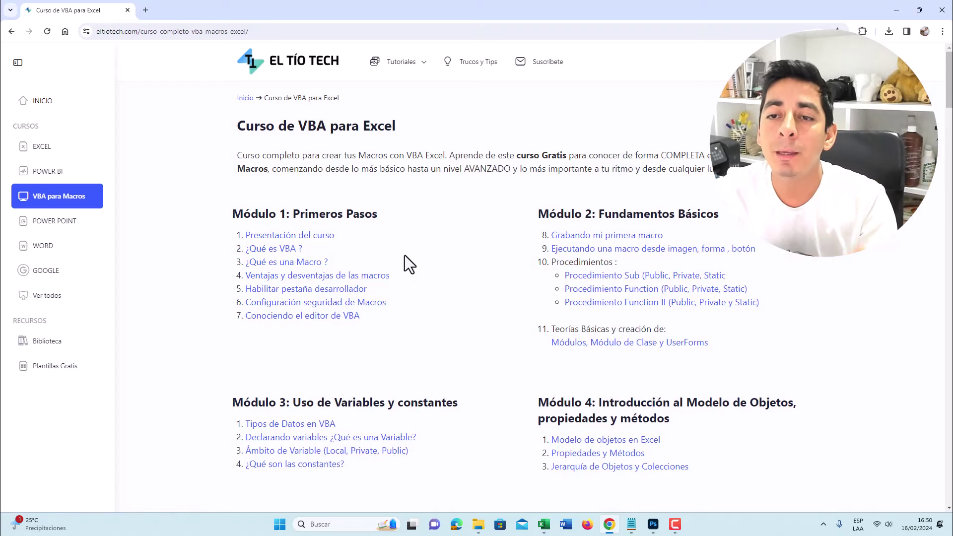
scroll(362, 219, "down", 10)
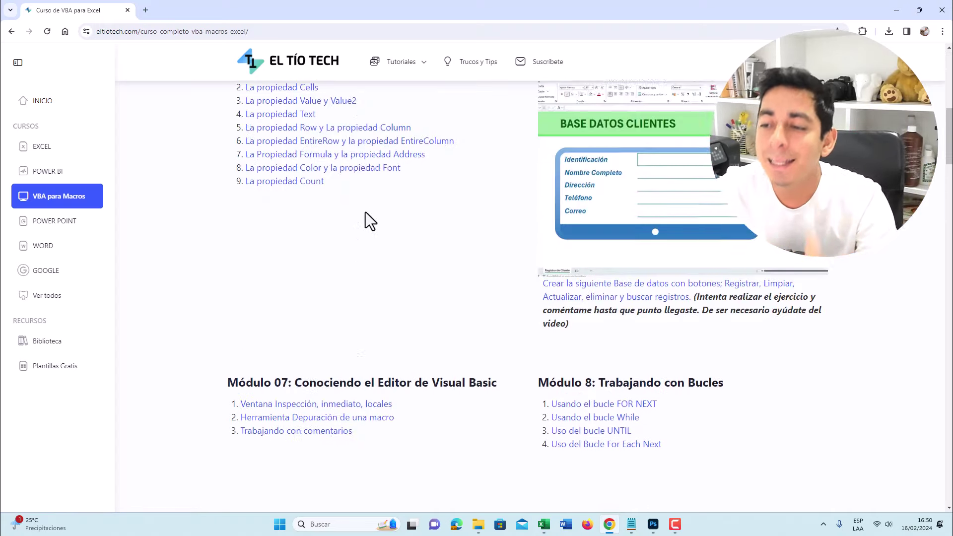
scroll(367, 213, "down", 7)
scroll(407, 229, "down", 1)
scroll(497, 228, "up", 2)
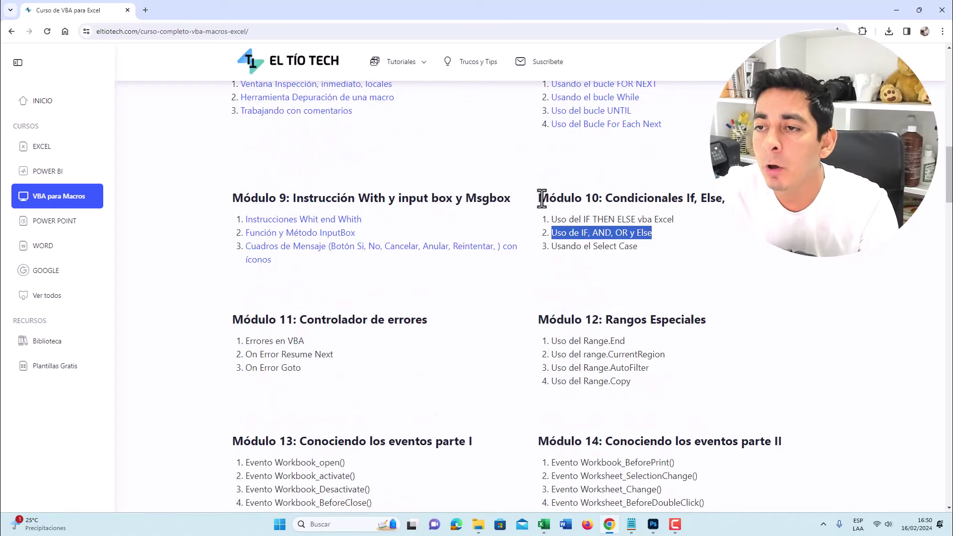
Step: Highlight the Módulo 10 heading and the lesson title again, then return to the Excel workbook
left_click_drag(542, 198, 670, 197)
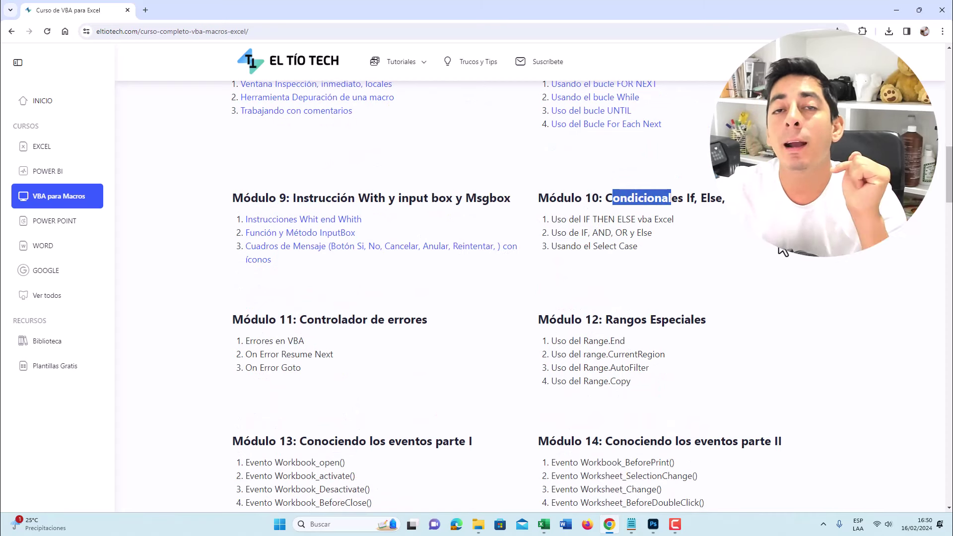
left_click(670, 198)
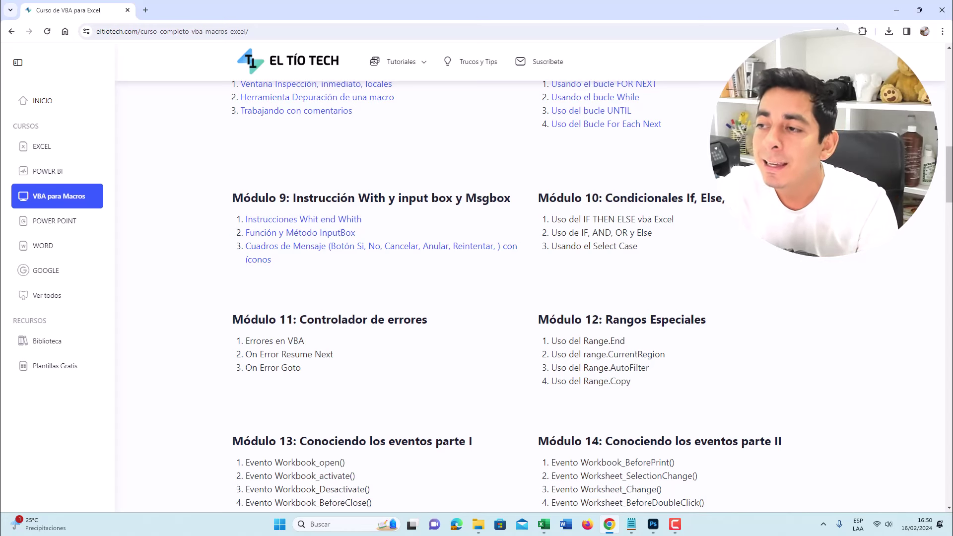
left_click_drag(646, 233, 552, 229)
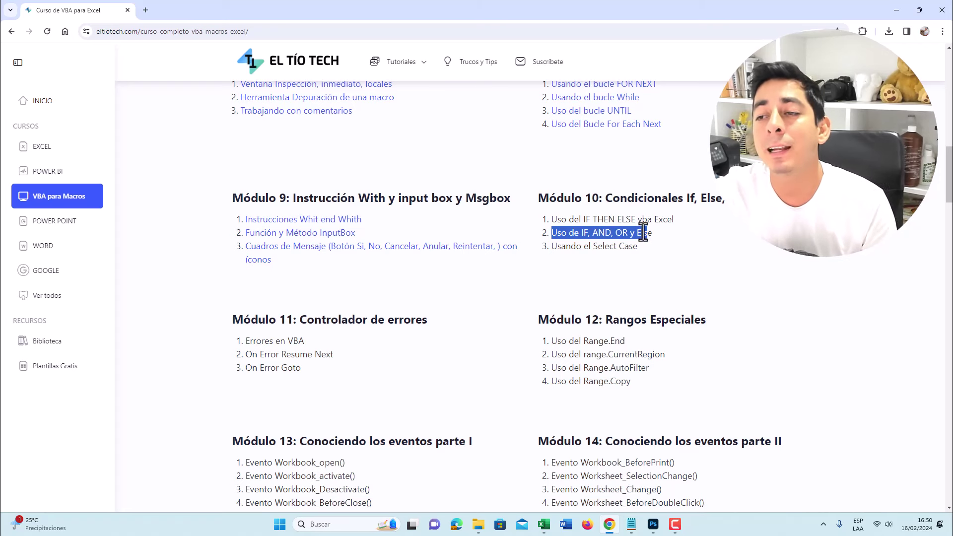
double_click(588, 219)
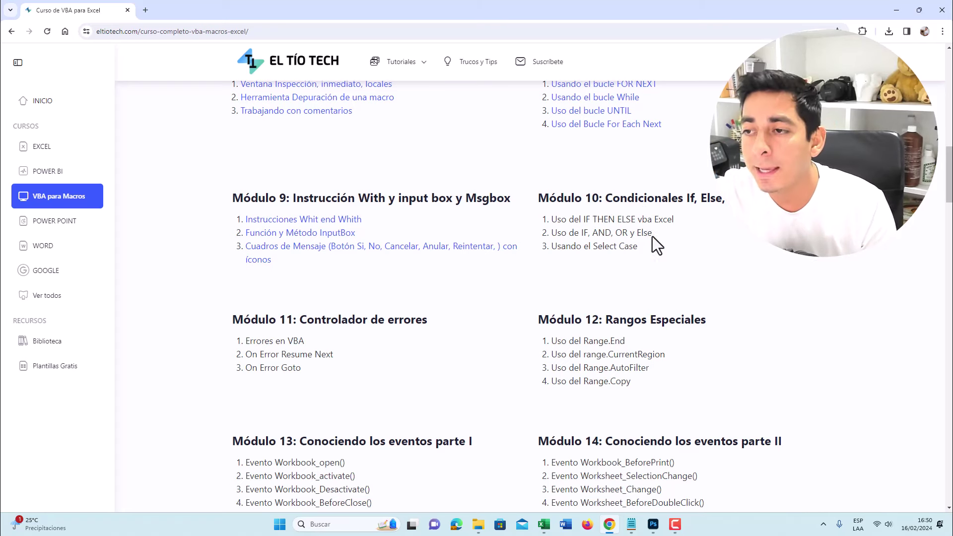
left_click_drag(652, 236, 549, 234)
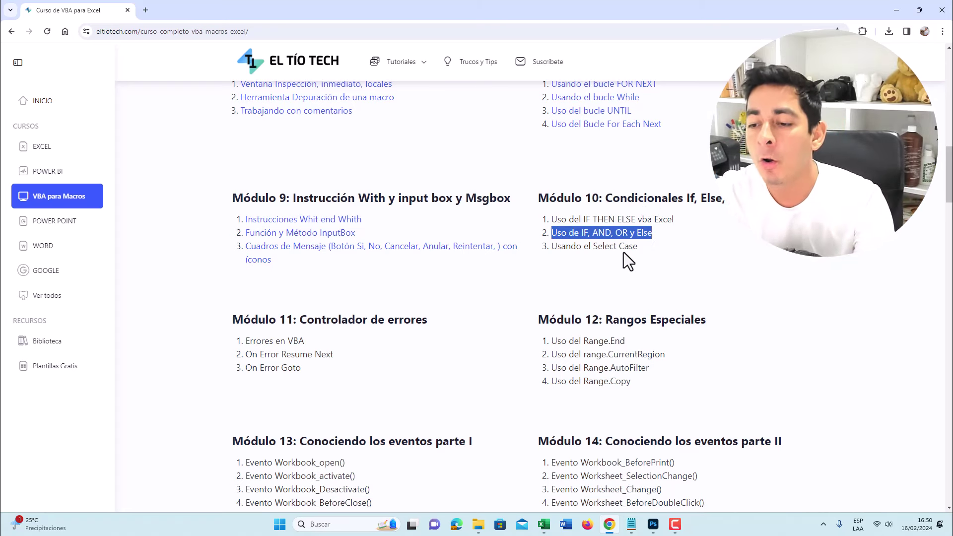
left_click(545, 529)
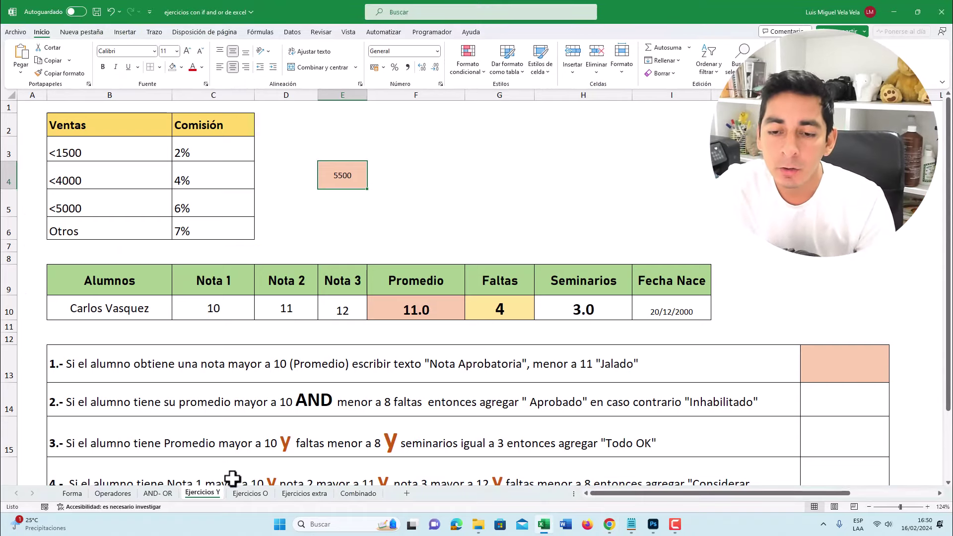
Step: Step back through the sheet tabs to the Forma sheet and scroll up to row 1
left_click(250, 493)
left_click(305, 493)
left_click(254, 494)
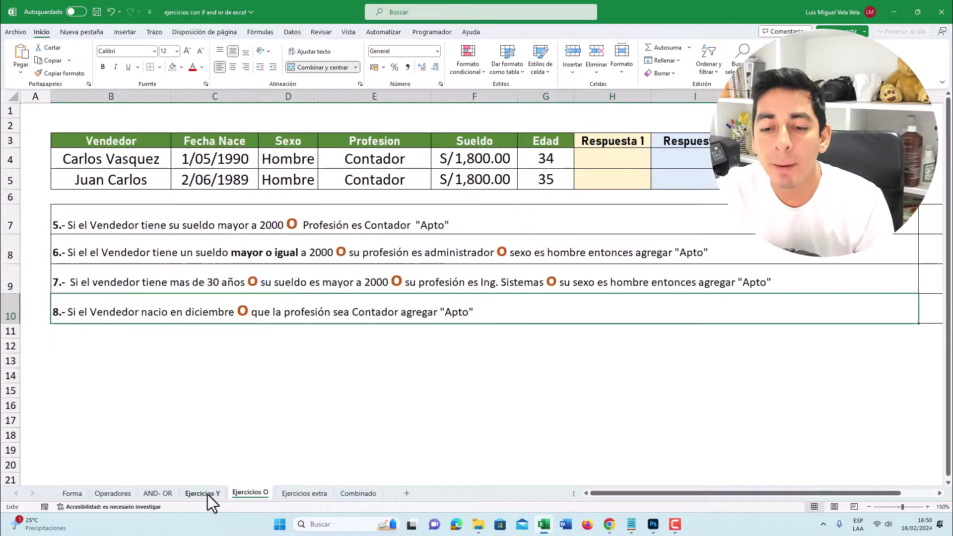
left_click(207, 494)
left_click(158, 494)
left_click(112, 493)
left_click(71, 493)
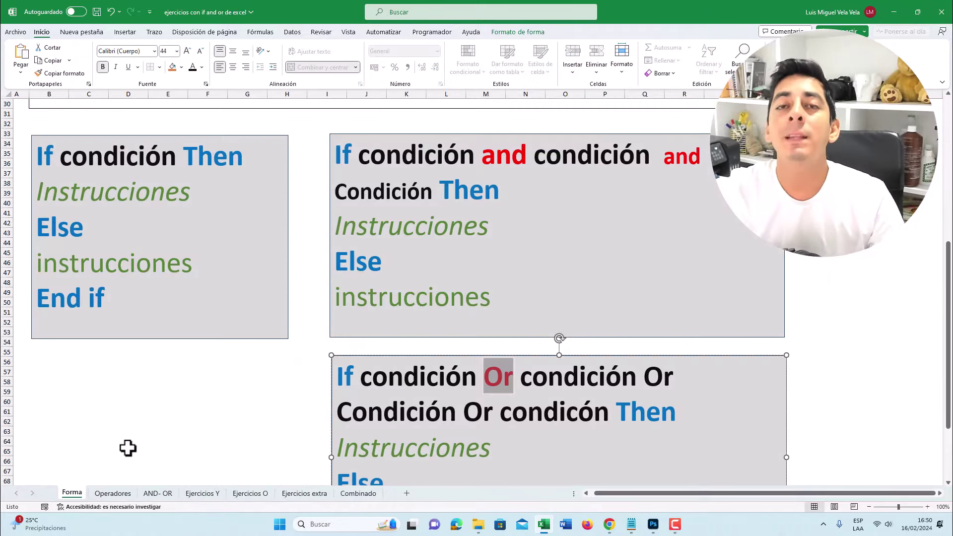
scroll(237, 437, "up", 4)
scroll(242, 438, "up", 6)
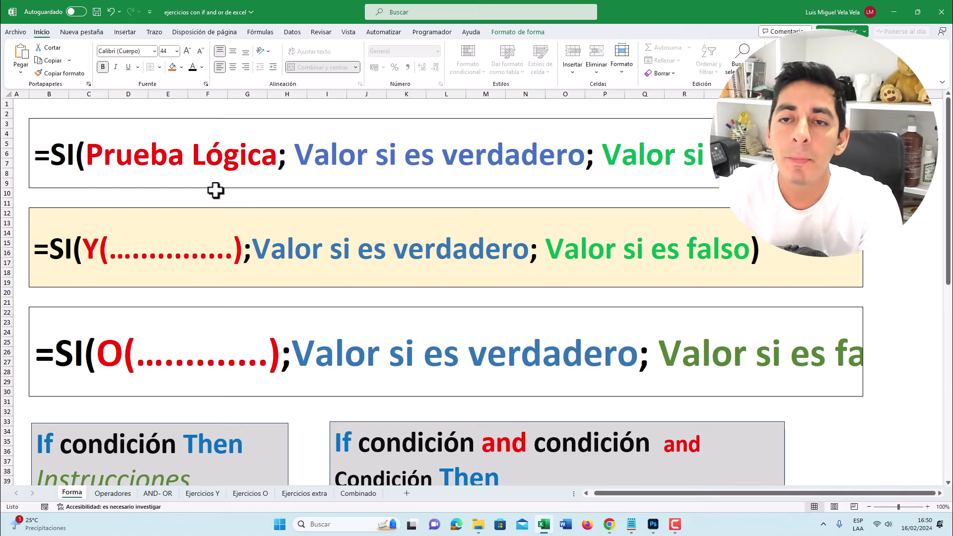
Step: Highlight SI in the first =SI(Prueba Lógica…) formula banner, then leave the cell
double_click(98, 158)
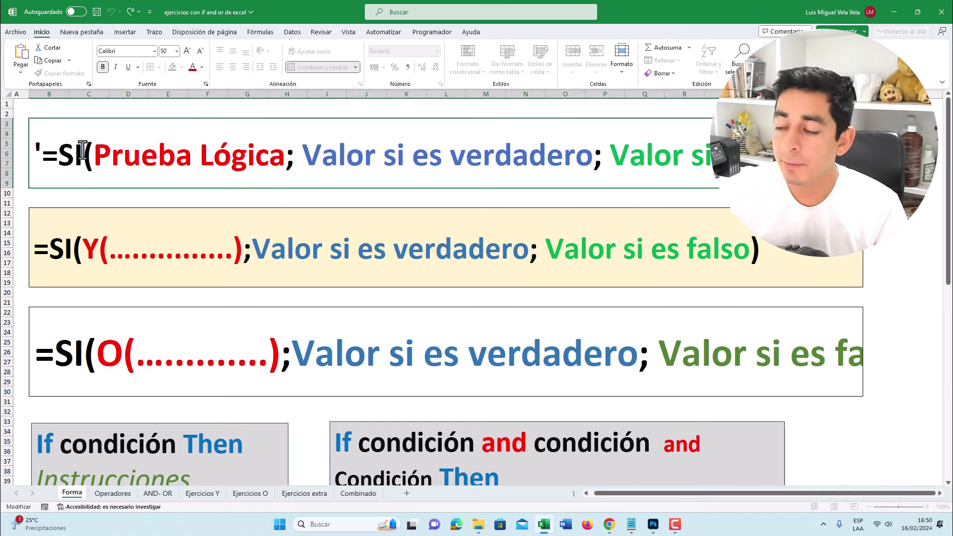
left_click_drag(82, 156, 58, 155)
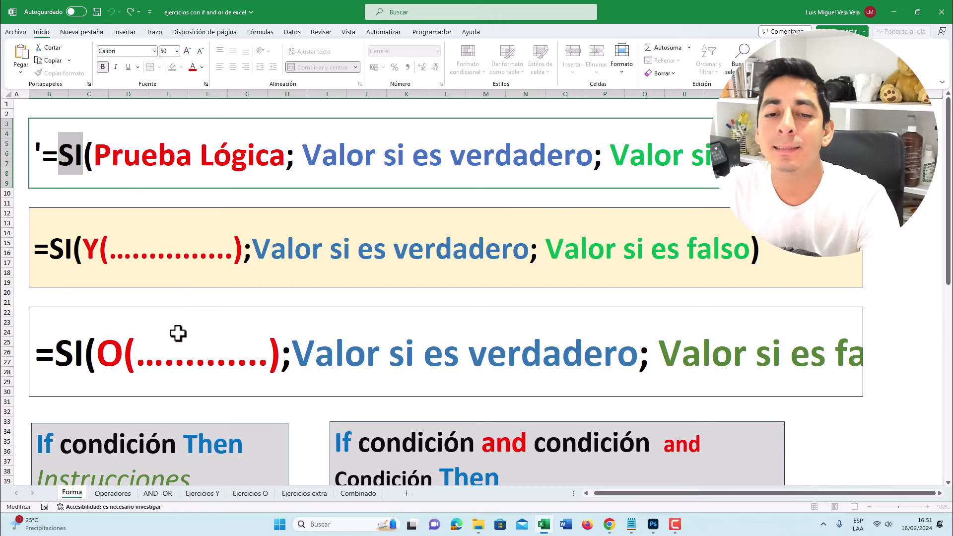
left_click(94, 254)
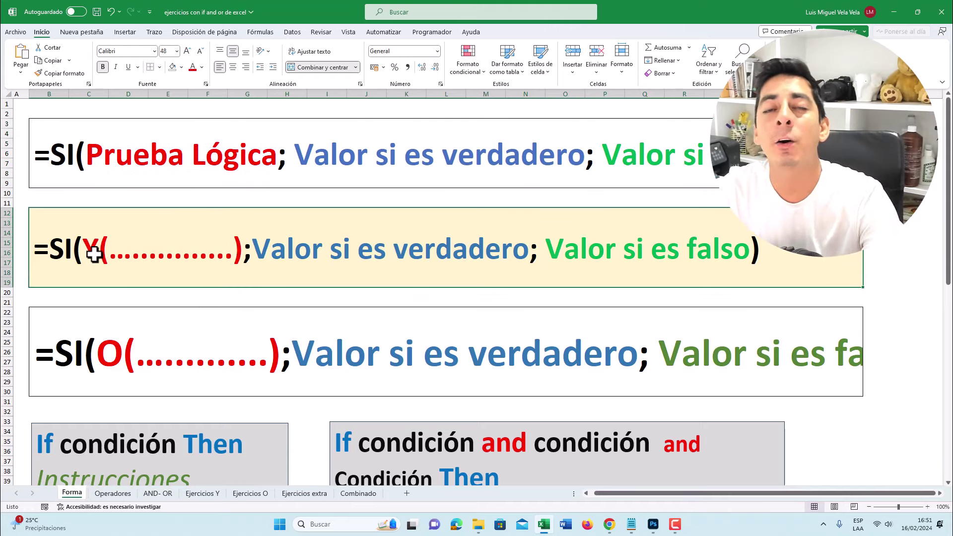
scroll(132, 294, "down", 4)
scroll(132, 293, "down", 2)
left_click(496, 265)
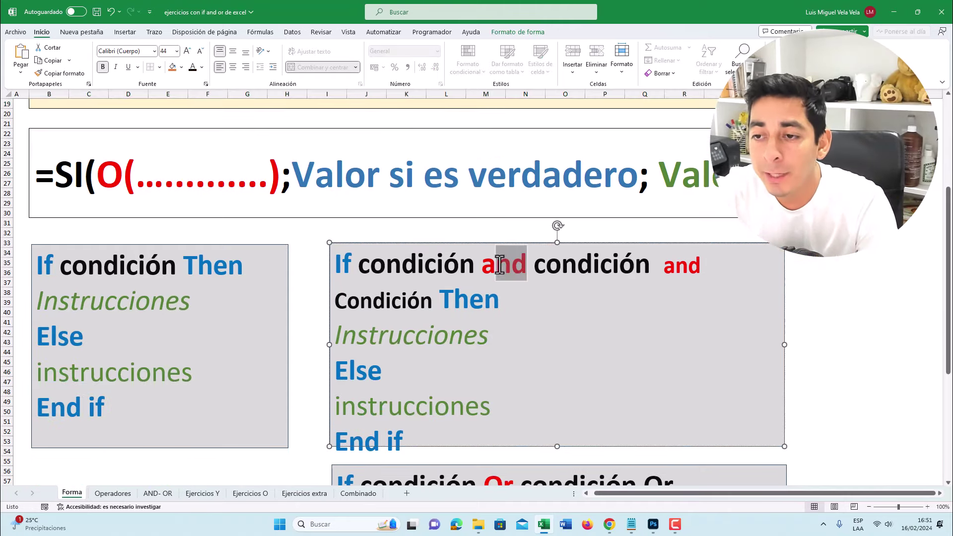
left_click_drag(525, 264, 480, 268)
scroll(442, 318, "up", 6)
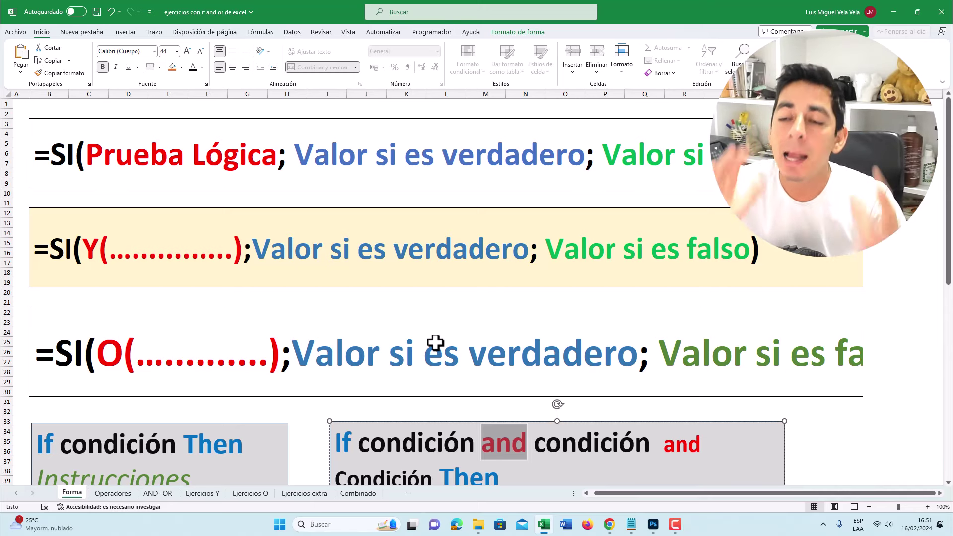
left_click(114, 155)
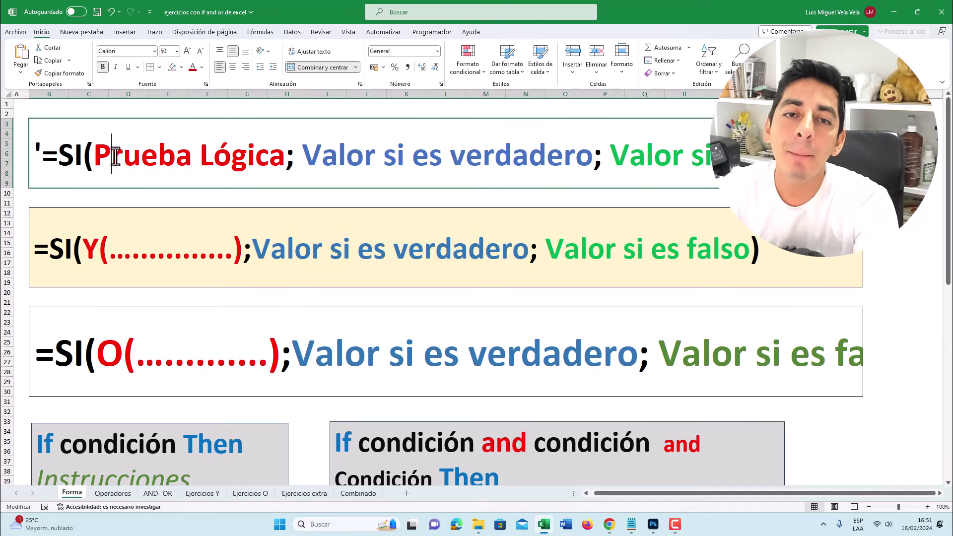
mouse_move(58, 154)
left_mouse_down()
mouse_move(232, 149)
mouse_move(324, 164)
mouse_move(551, 174)
left_mouse_up()
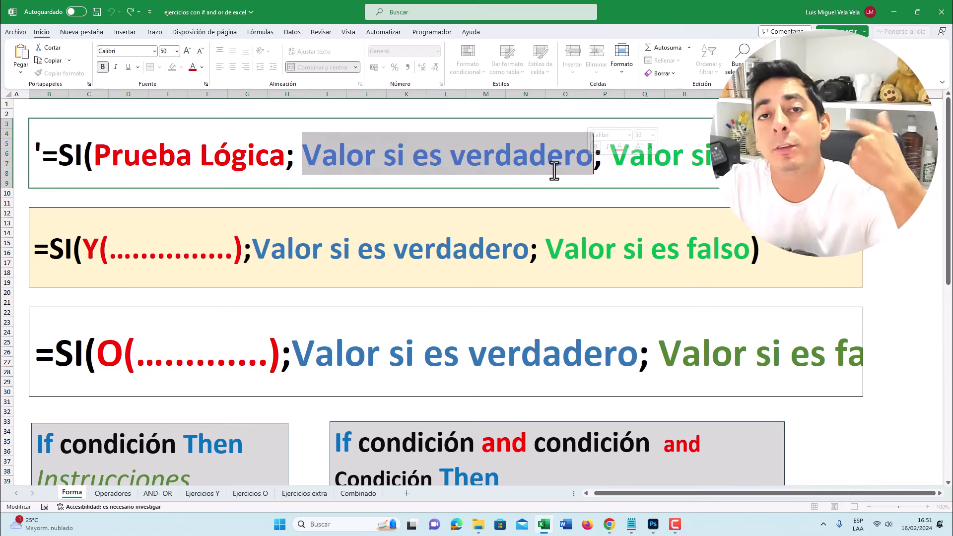
left_click_drag(611, 156, 718, 159)
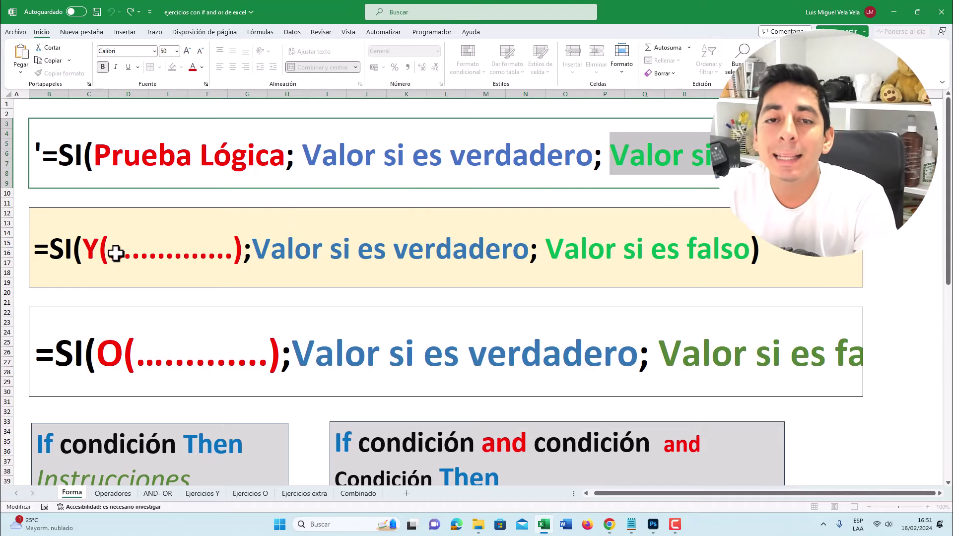
Step: Replace Y with AND in the second formula banner so it reads =SI(AND(…))
scroll(116, 253, "down", 1)
key("Escape")
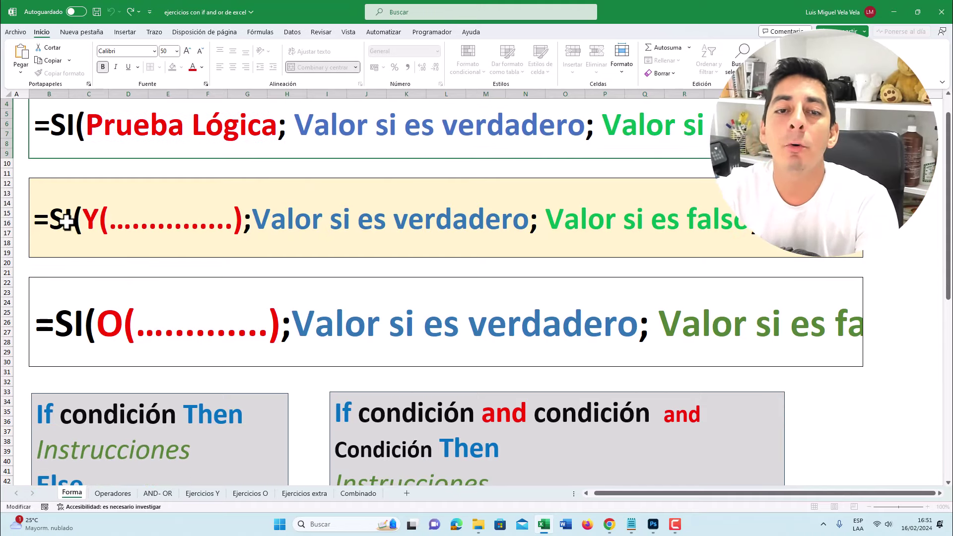
left_click(62, 218)
double_click(66, 216)
double_click(97, 221)
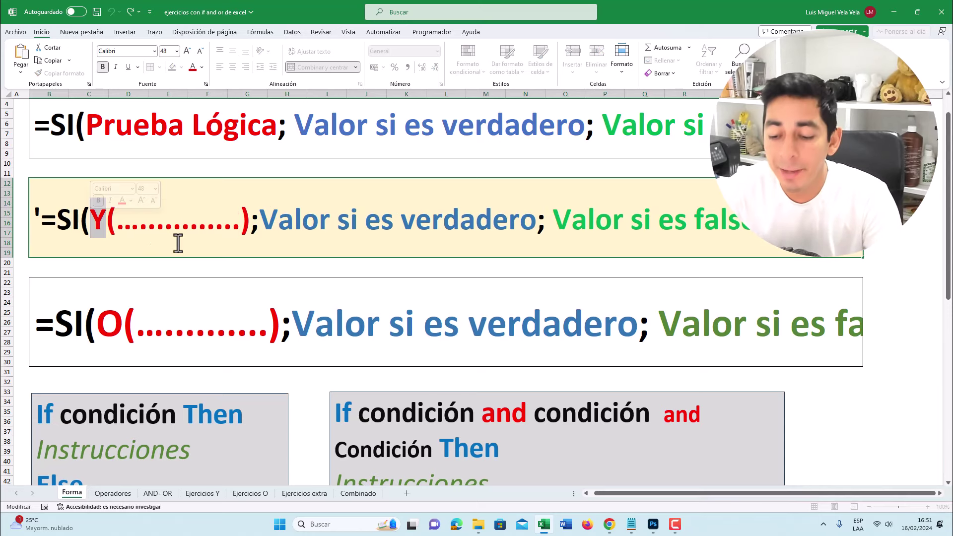
type("AND")
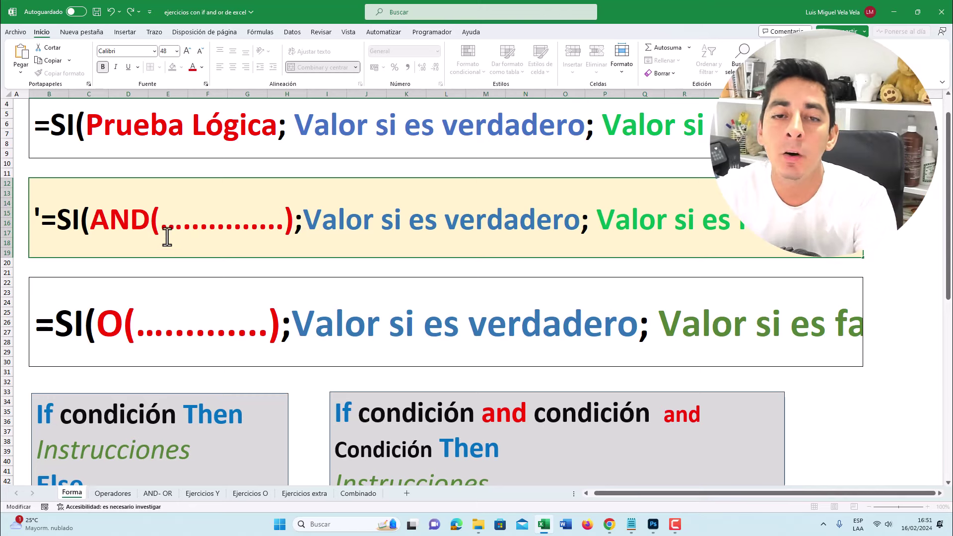
mouse_move(80, 226)
left_mouse_down()
mouse_move(55, 226)
mouse_move(149, 224)
left_mouse_up()
left_click(110, 226)
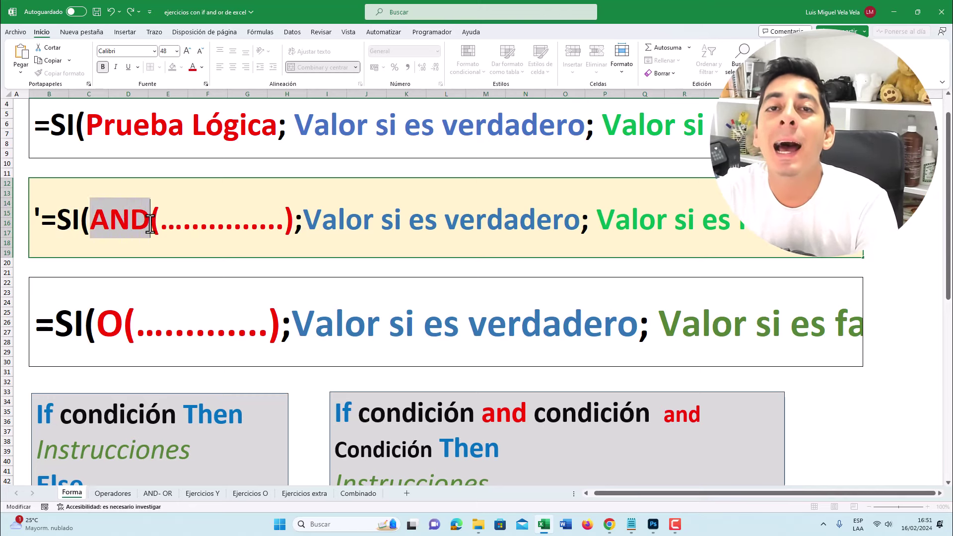
type("Y")
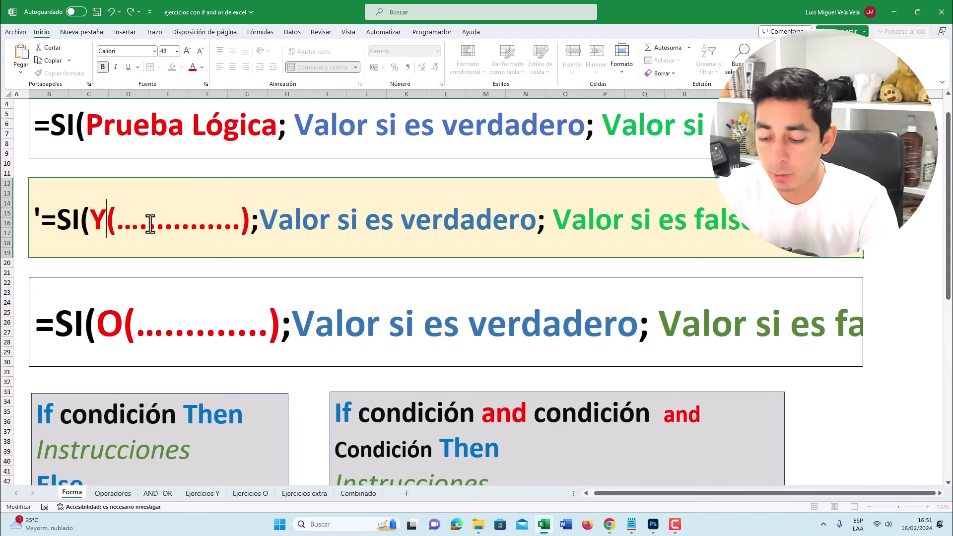
key("BackSpace")
type("AND")
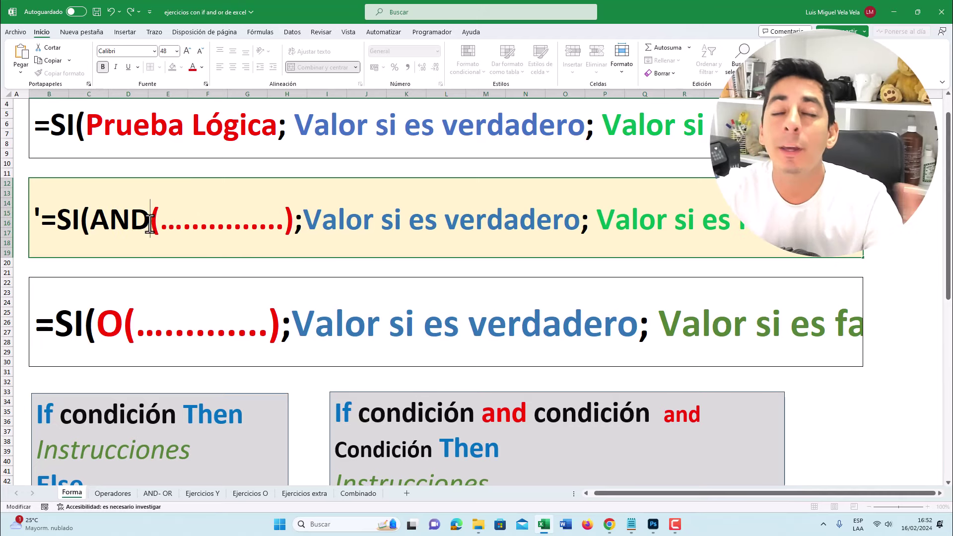
Step: Retype a longer dotted placeholder inside AND( ) and highlight the value-if-true and value-if-false arguments
left_click_drag(285, 224, 162, 224)
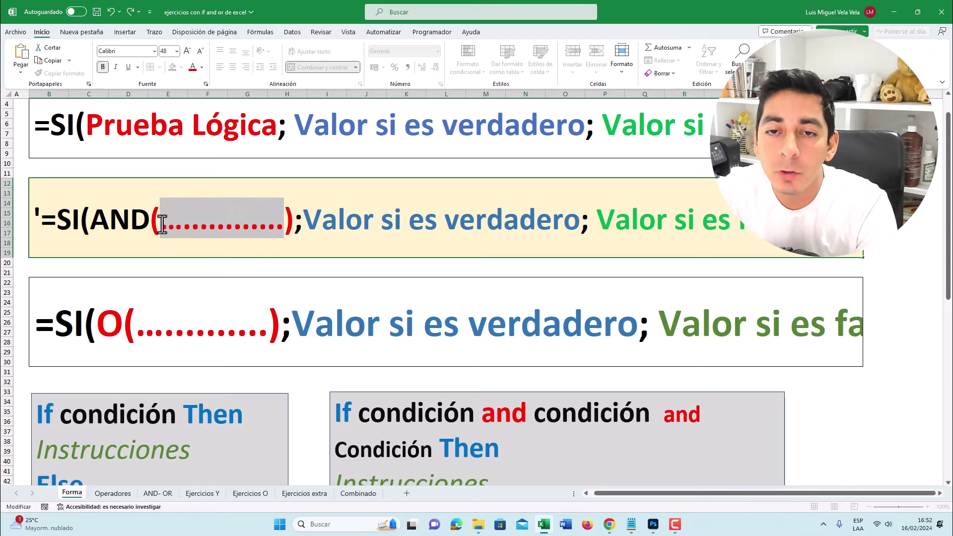
type(".......")
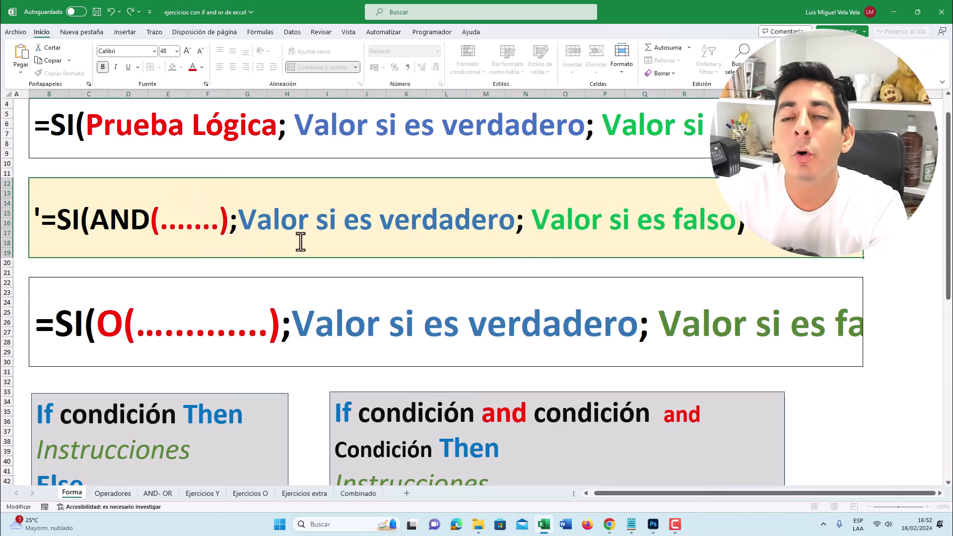
type(".............")
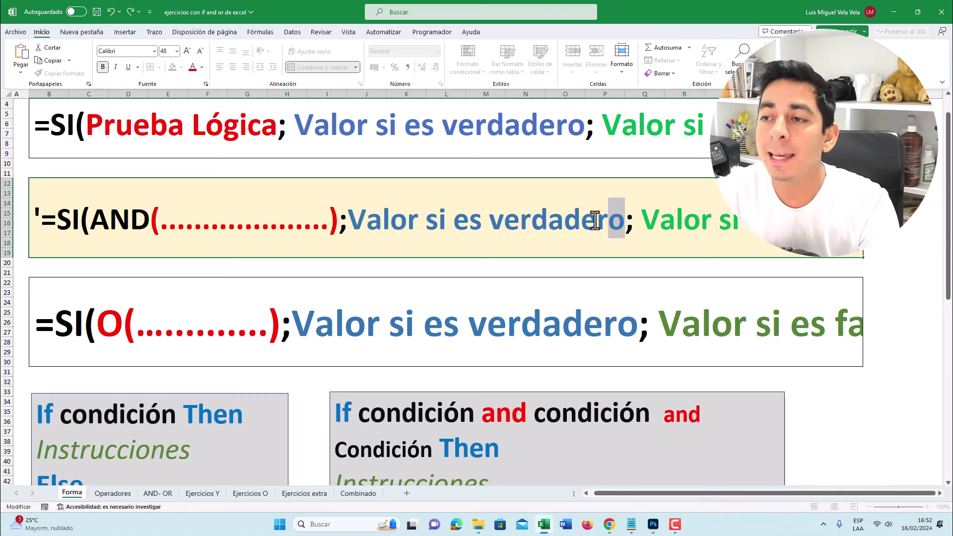
left_click_drag(623, 215, 347, 219)
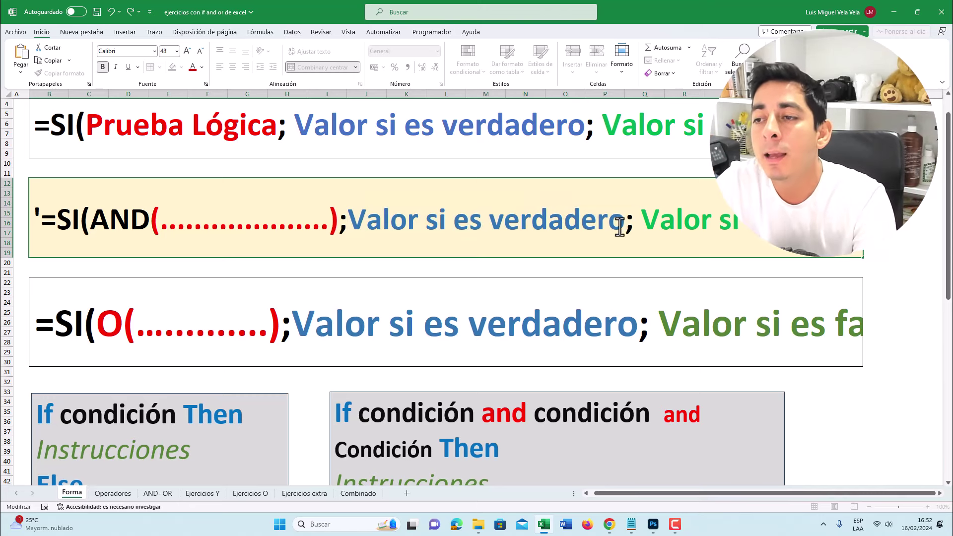
left_click_drag(624, 221, 159, 223)
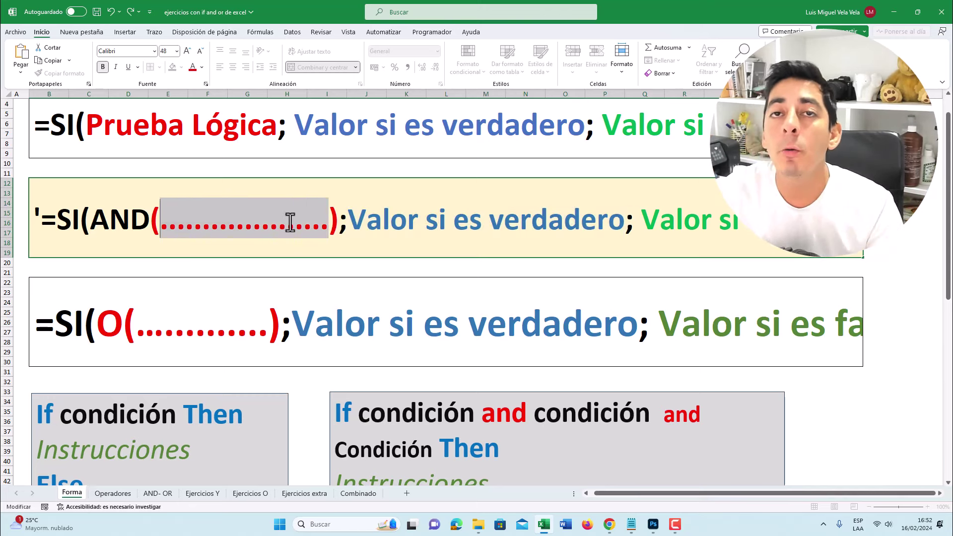
left_click(648, 220)
left_click_drag(648, 219, 760, 221)
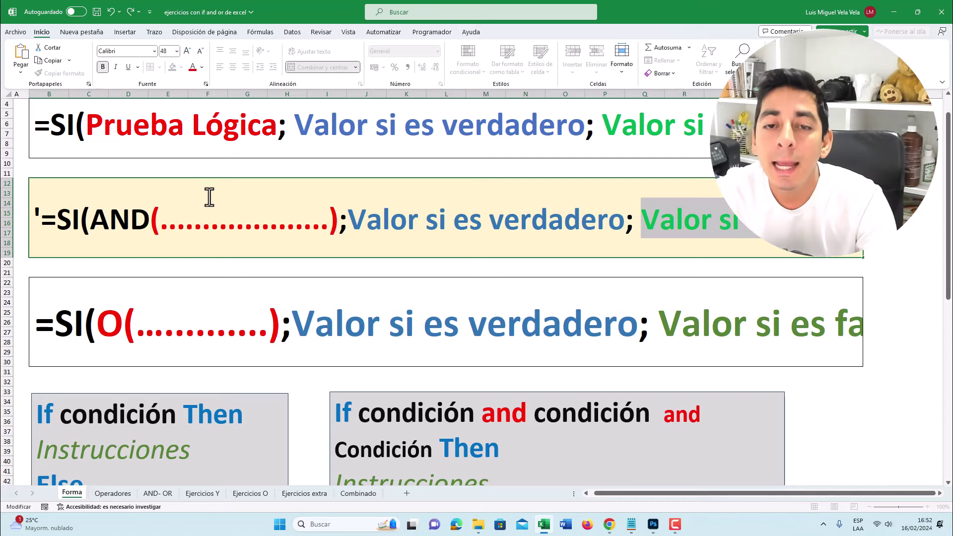
Step: Make the bottom template read =SI(Or(……);…) by adding r after O and retyping the dots
scroll(74, 259, "down", 1)
scroll(99, 253, "down", 1)
double_click(93, 261)
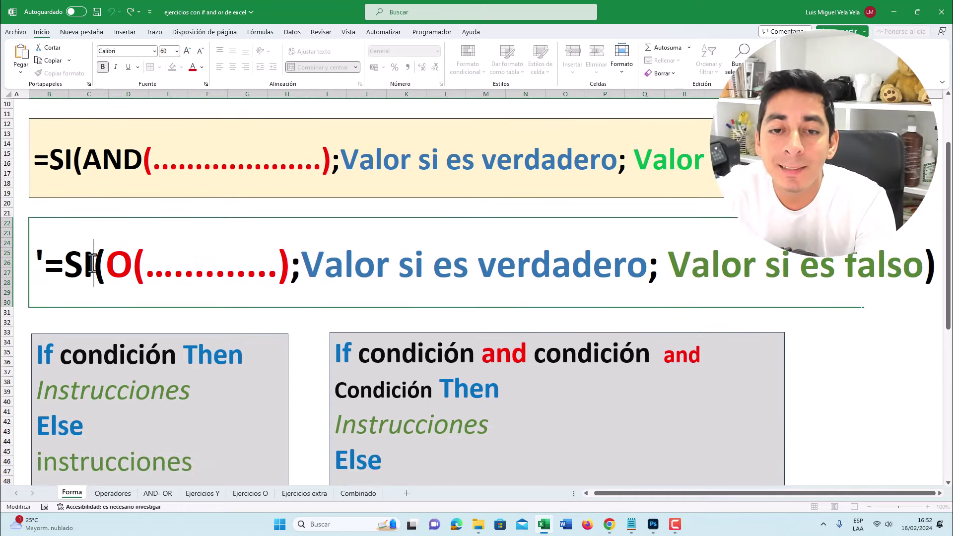
double_click(93, 262)
left_click(113, 268)
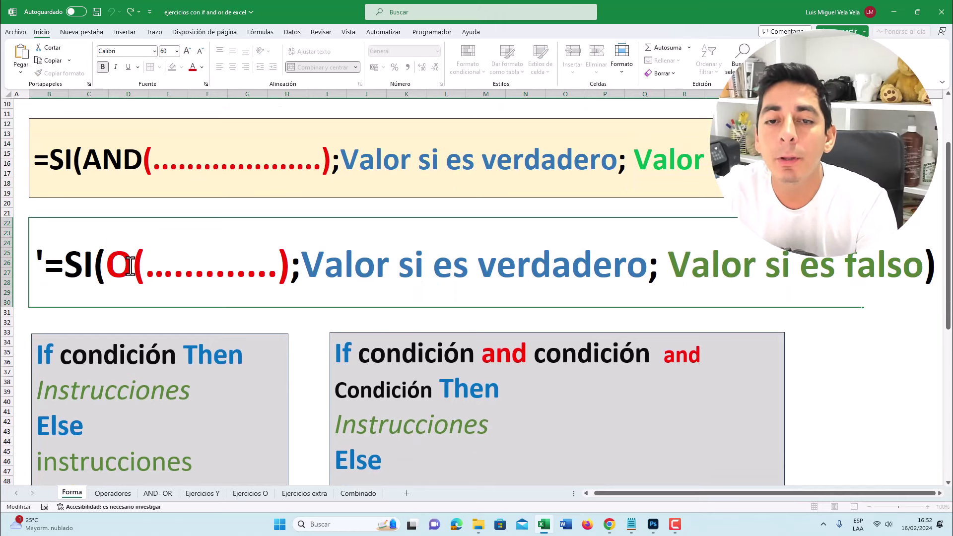
double_click(130, 267)
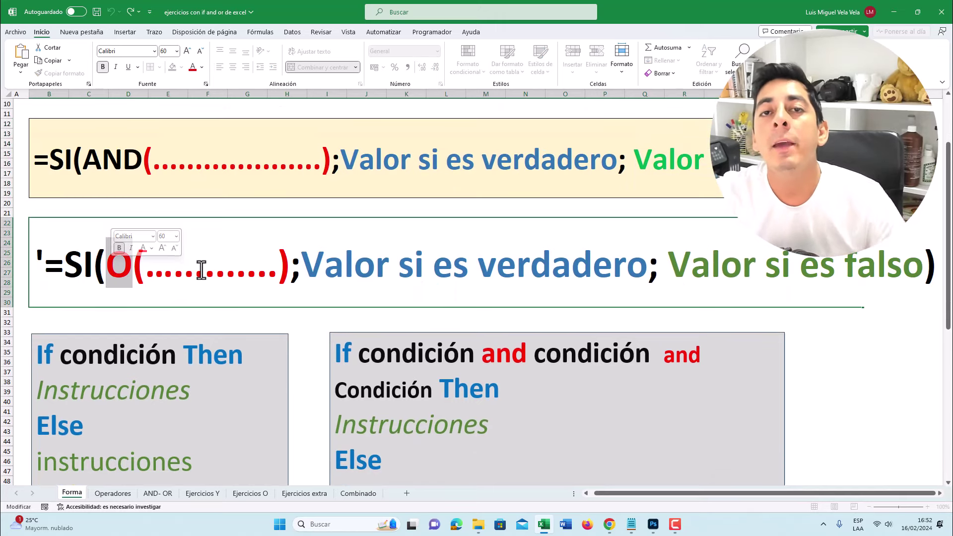
key("Right")
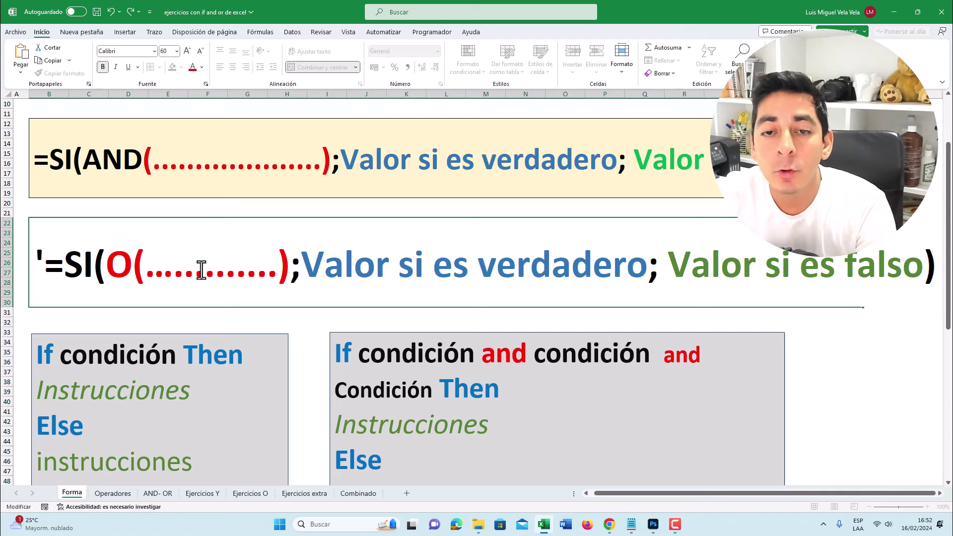
type("r")
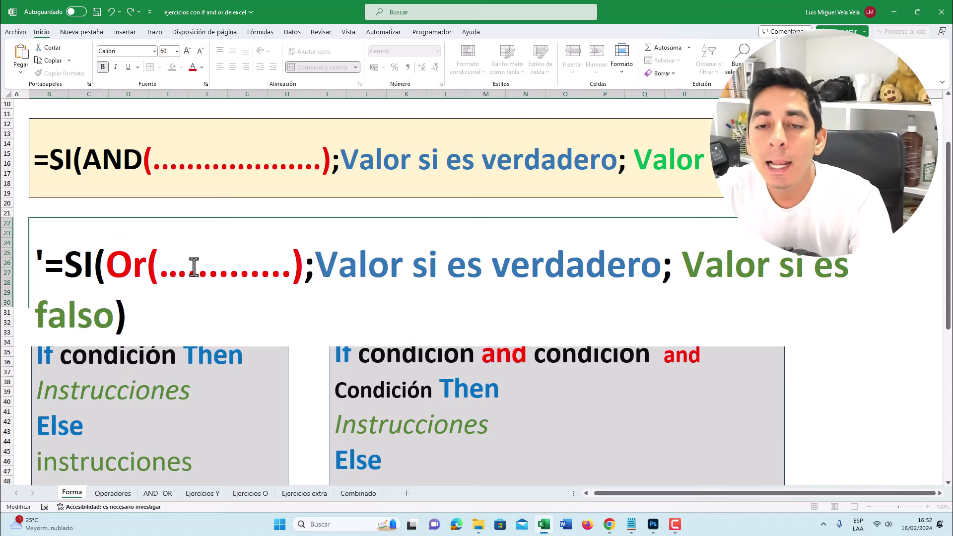
left_click_drag(160, 274, 318, 281)
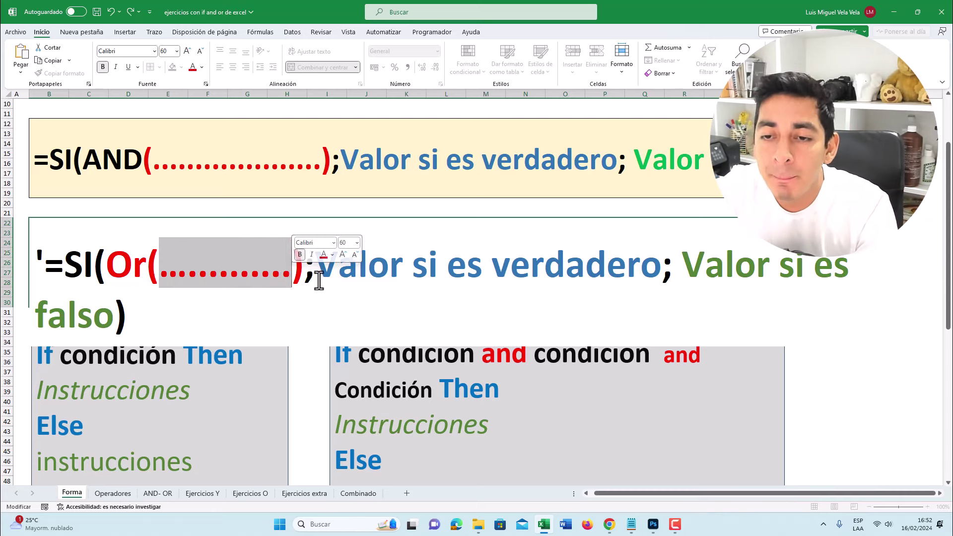
type(".........")
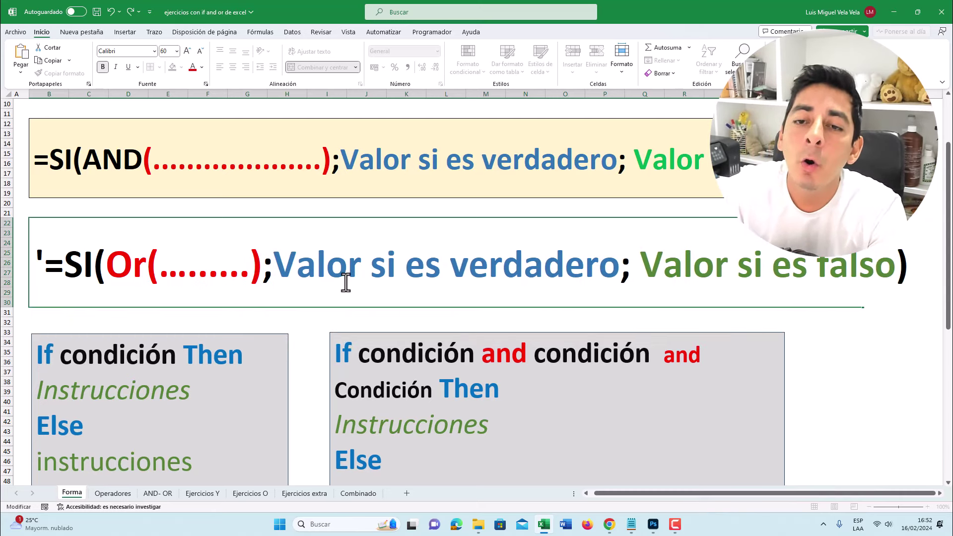
type("........")
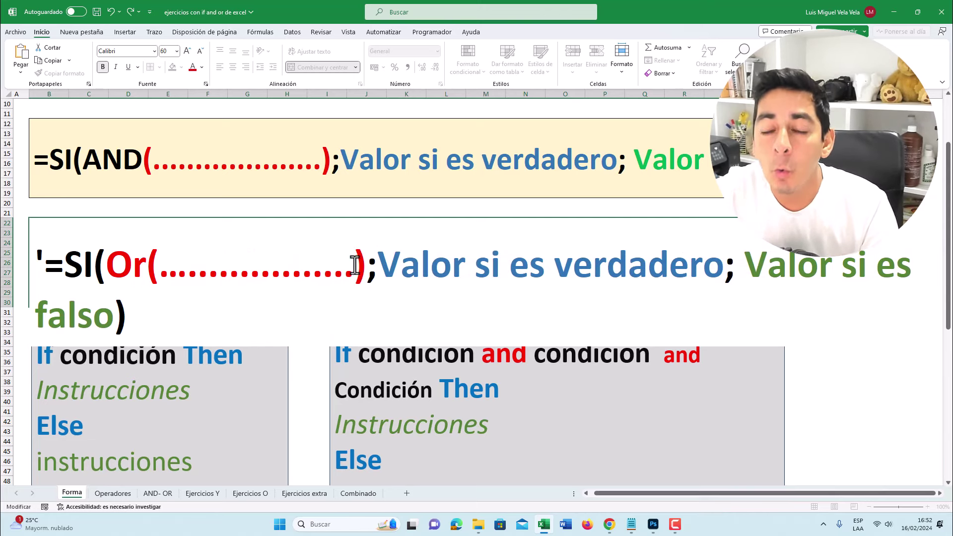
Step: Highlight the dotted condition, Valor si es verdadero and Valor si es falso in the Or template
left_click_drag(355, 266, 161, 271)
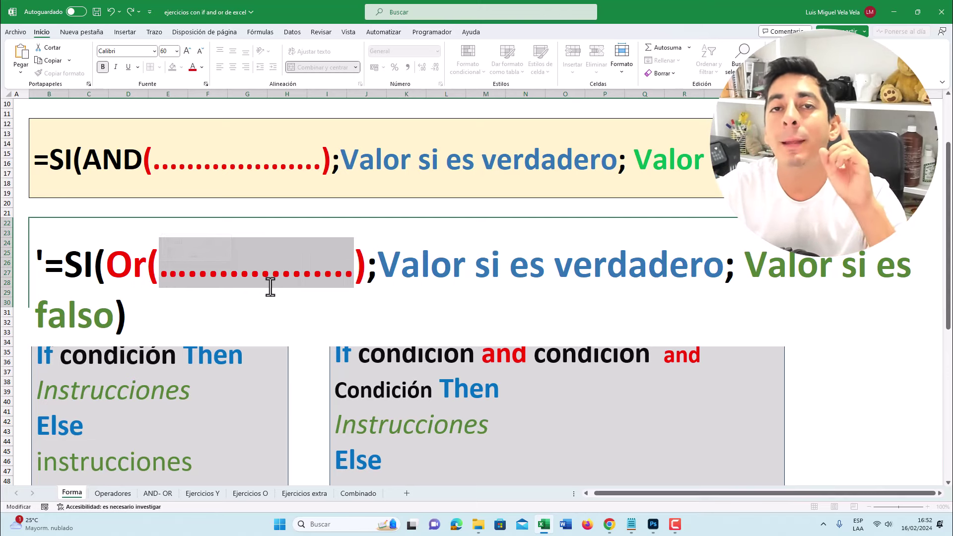
left_click_drag(376, 263, 720, 271)
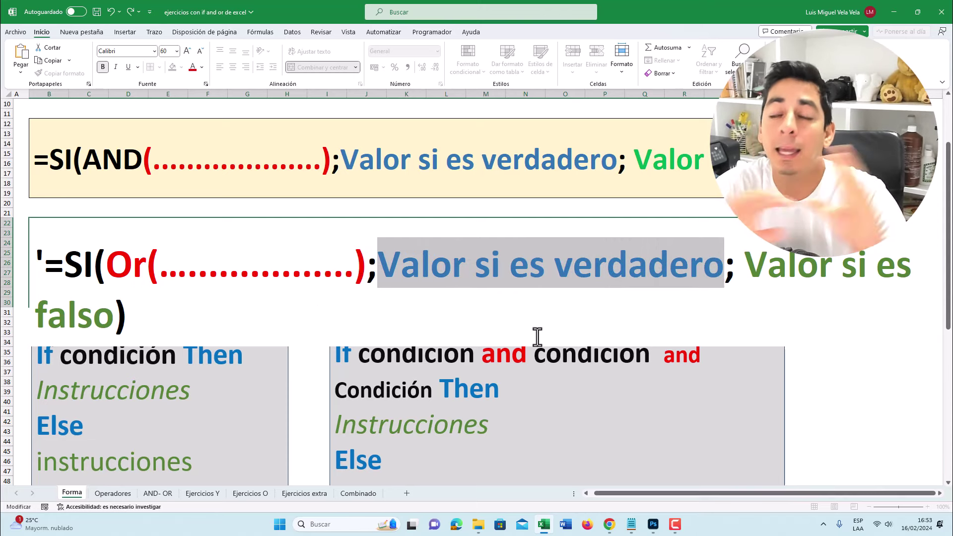
left_click_drag(354, 268, 160, 271)
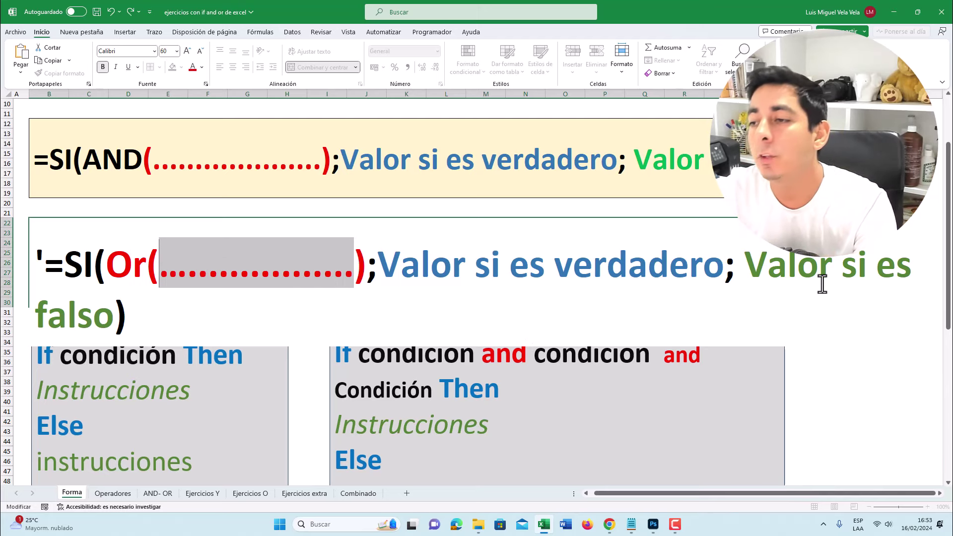
mouse_move(753, 259)
left_mouse_down()
mouse_move(845, 288)
mouse_move(168, 312)
left_mouse_up()
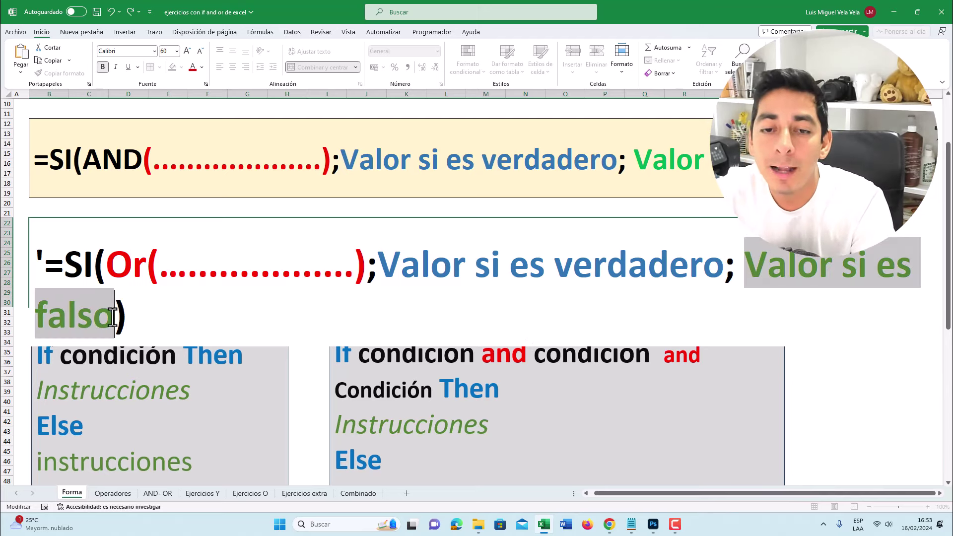
Step: Point out AND and Valor si es verdadero in the AND template
double_click(122, 154)
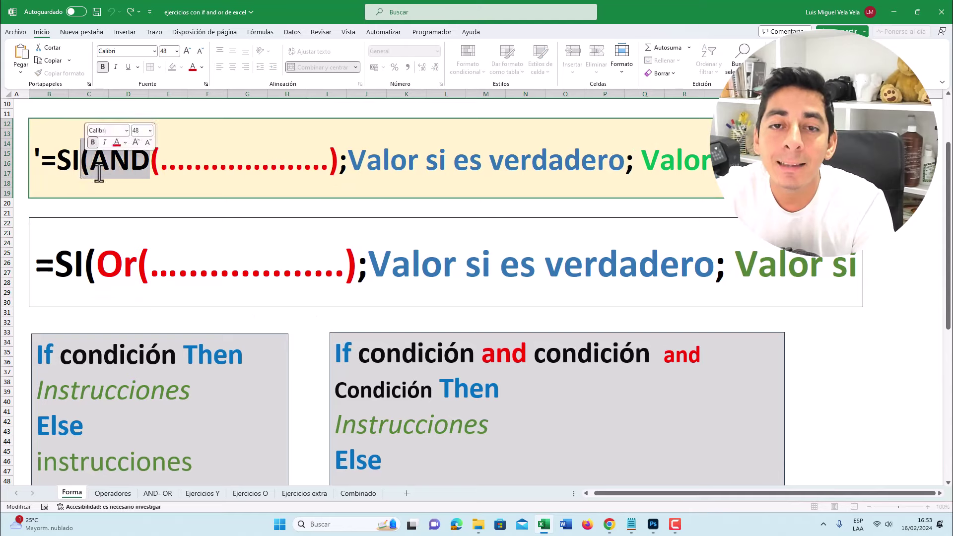
double_click(120, 254)
double_click(120, 253)
double_click(135, 141)
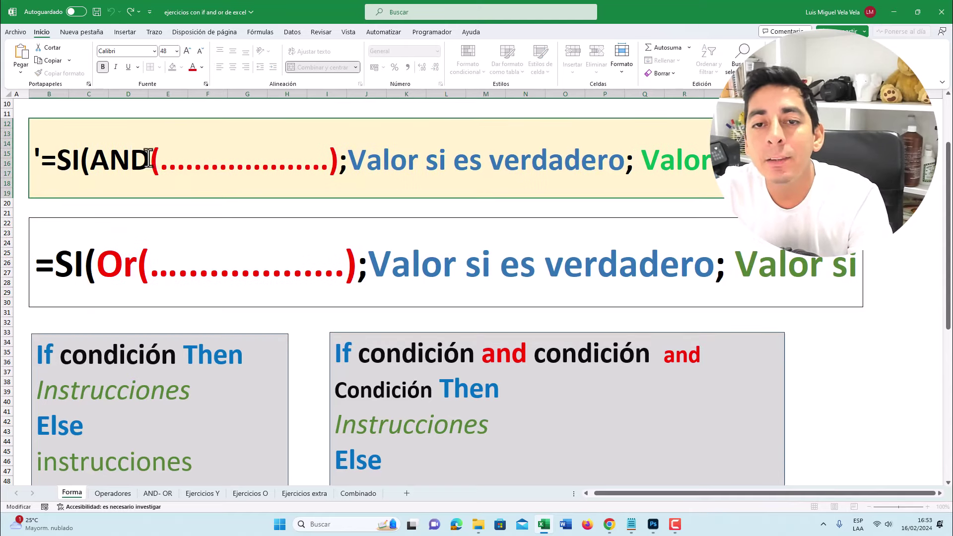
left_click_drag(150, 160, 84, 163)
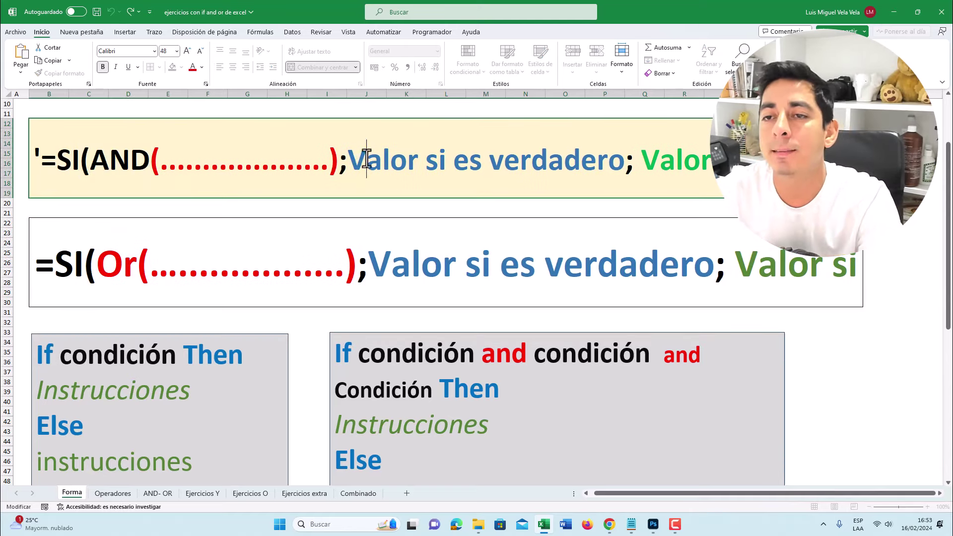
left_click_drag(348, 161, 626, 164)
Step: Highlight Or and Valor si es verdadero in the Or template, then select the If…Then…Else box
double_click(129, 263)
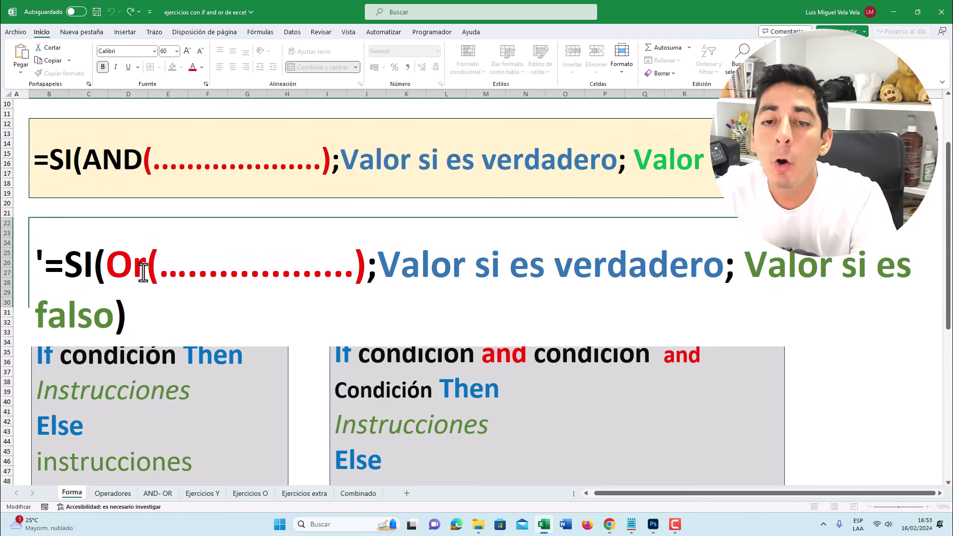
left_click_drag(146, 266, 117, 272)
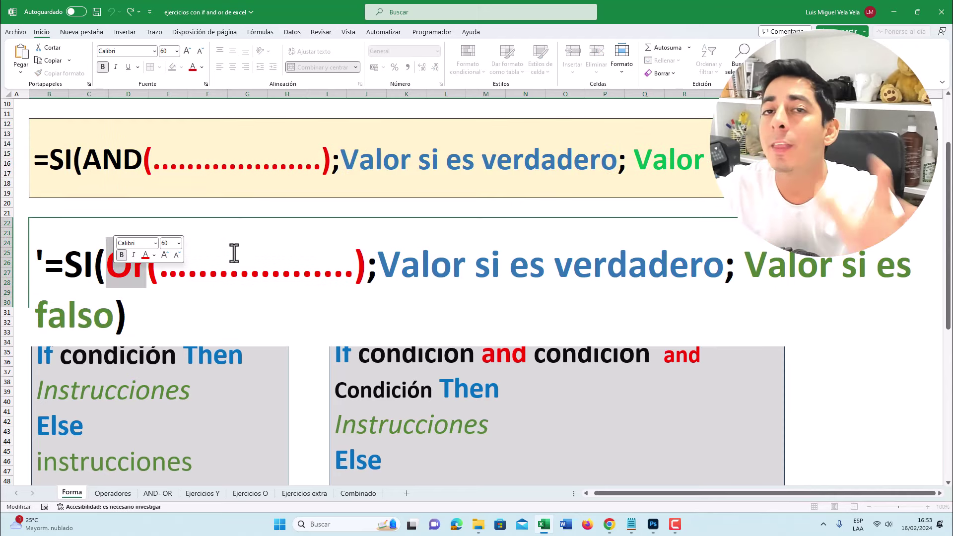
left_click_drag(379, 265, 724, 268)
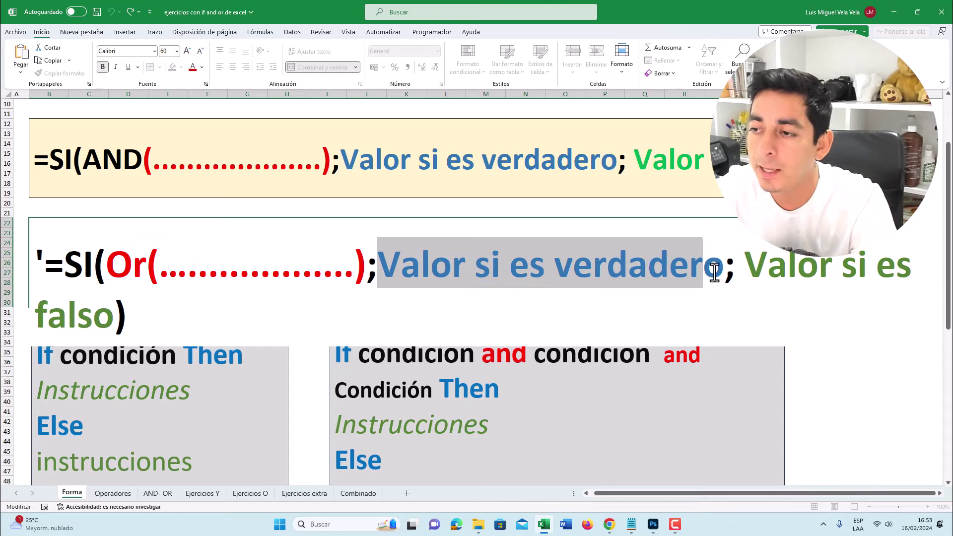
left_click(285, 388)
Step: Highlight If, condición and Then in the syntax box and nudge the box slightly right and down
scroll(285, 372, "down", 5)
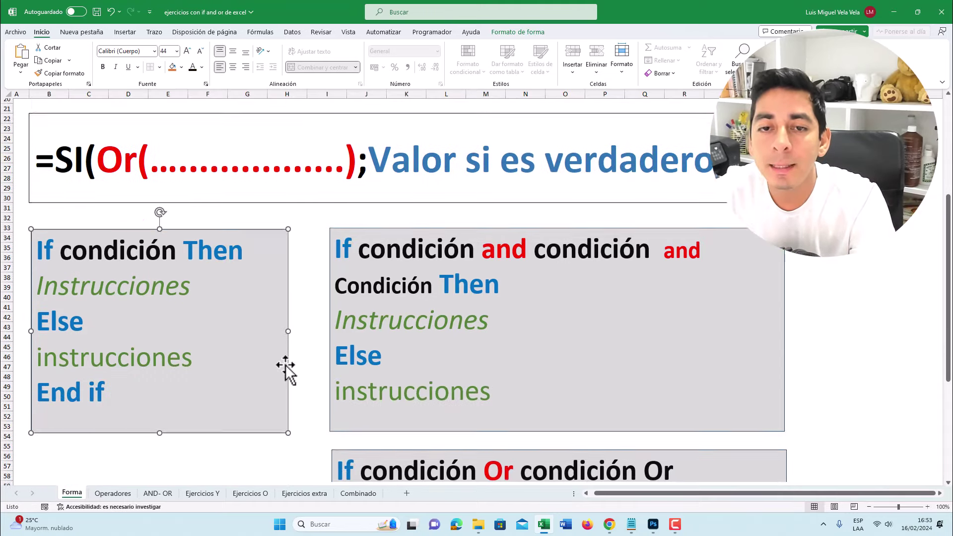
scroll(292, 365, "down", 1)
left_click(160, 226)
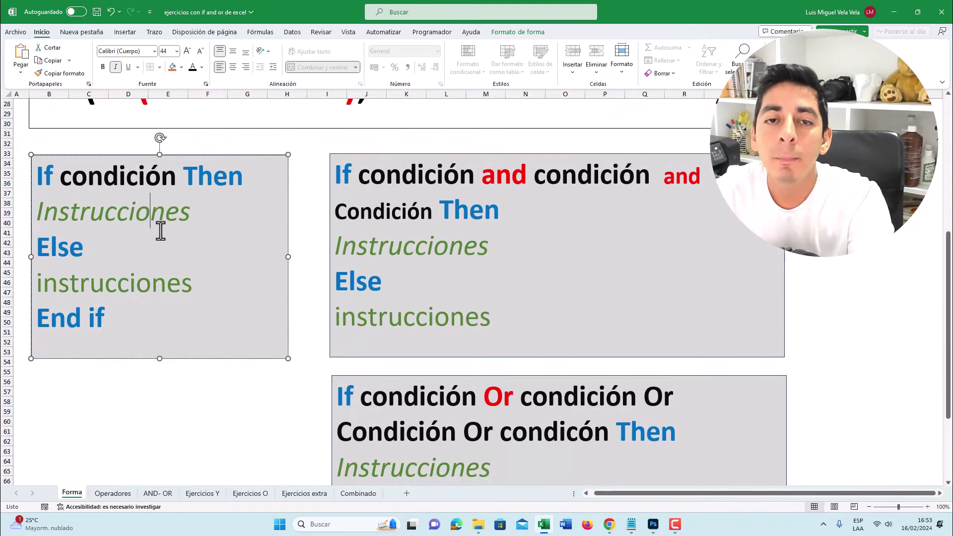
double_click(50, 176)
double_click(67, 175)
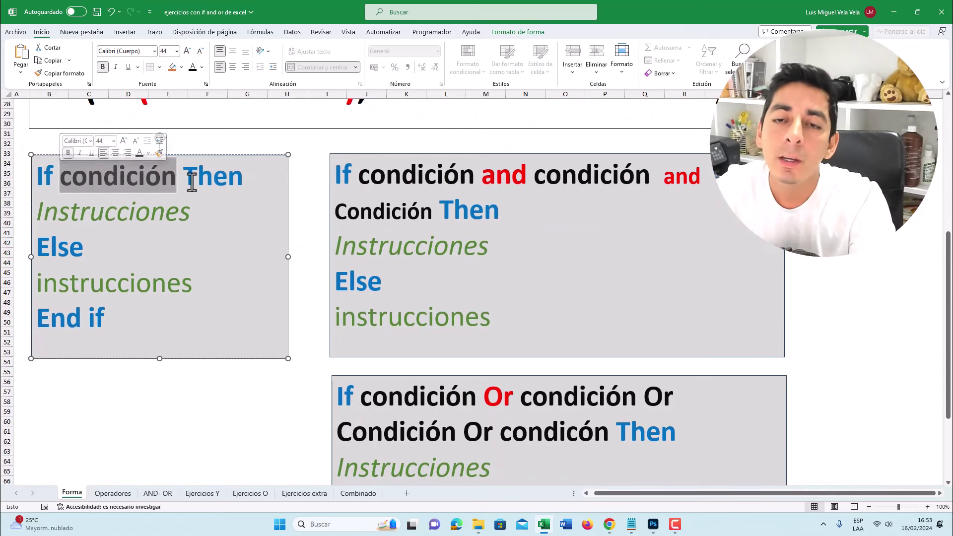
left_click_drag(249, 177, 184, 177)
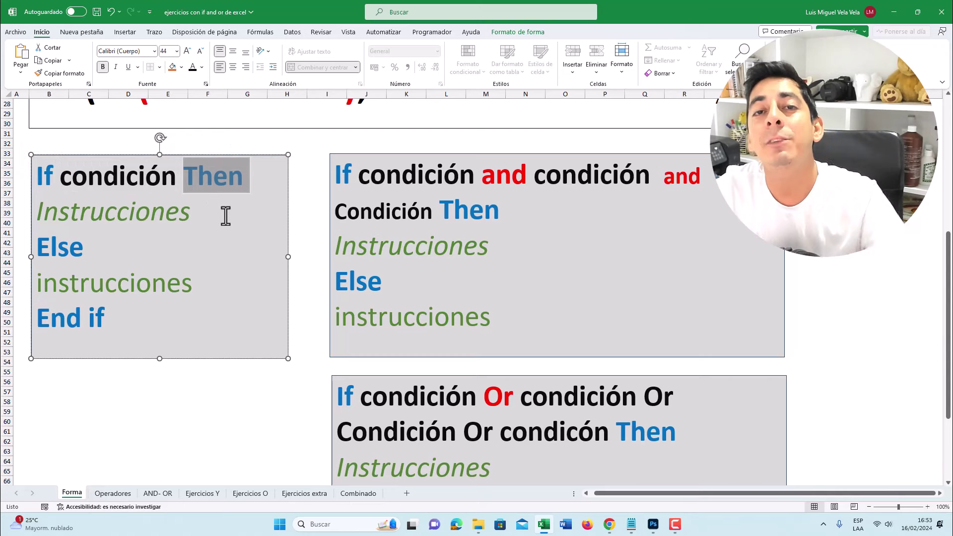
double_click(50, 178)
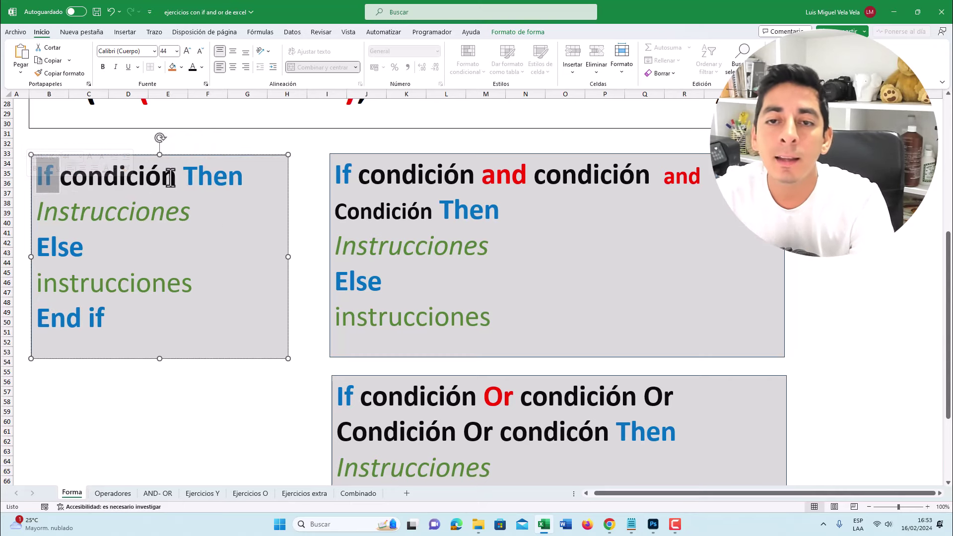
left_click_drag(174, 178, 65, 180)
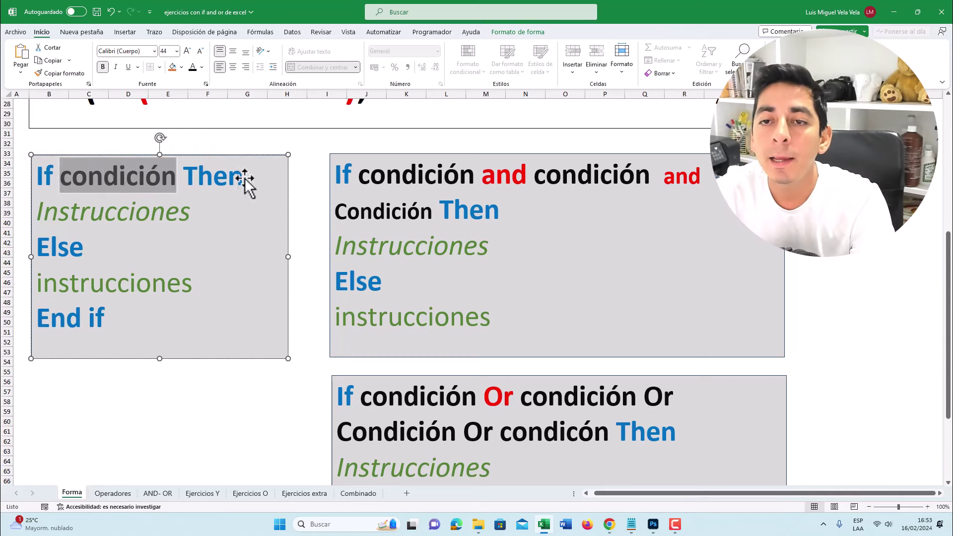
mouse_move(234, 178)
left_mouse_down()
mouse_move(243, 179)
mouse_move(211, 182)
left_mouse_up()
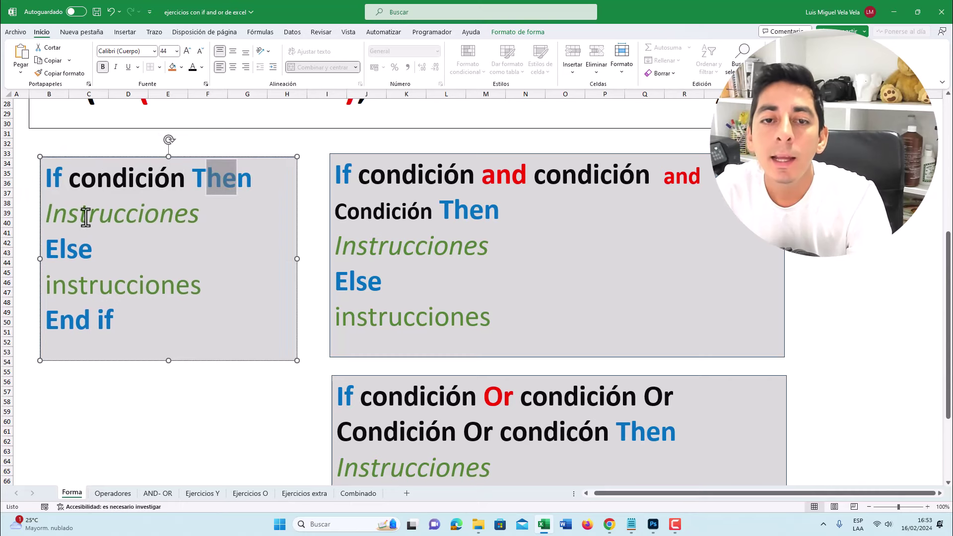
Step: Highlight the Instrucciones, Else, instrucciones and End if lines of the If box
mouse_move(48, 215)
left_mouse_down()
mouse_move(202, 217)
mouse_move(47, 217)
left_mouse_up()
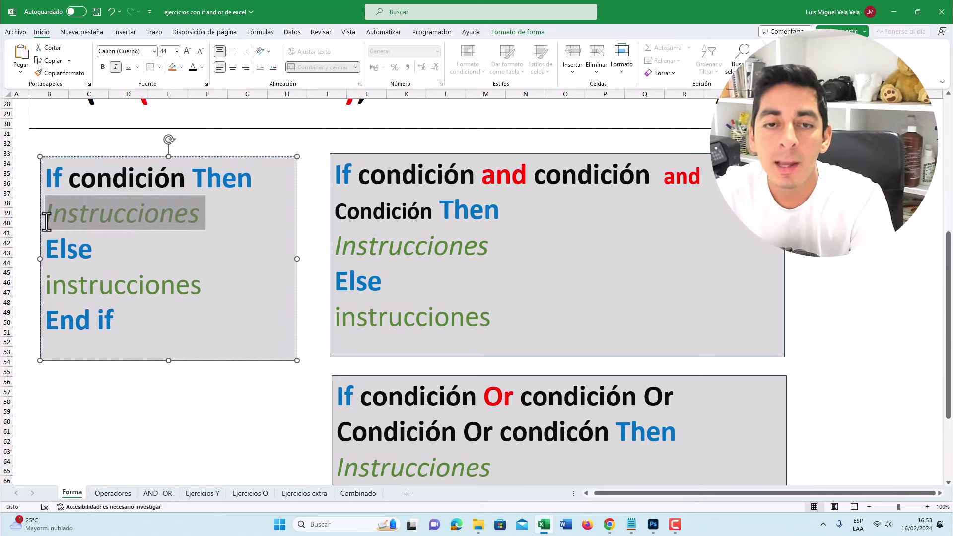
left_click_drag(77, 250, 73, 256)
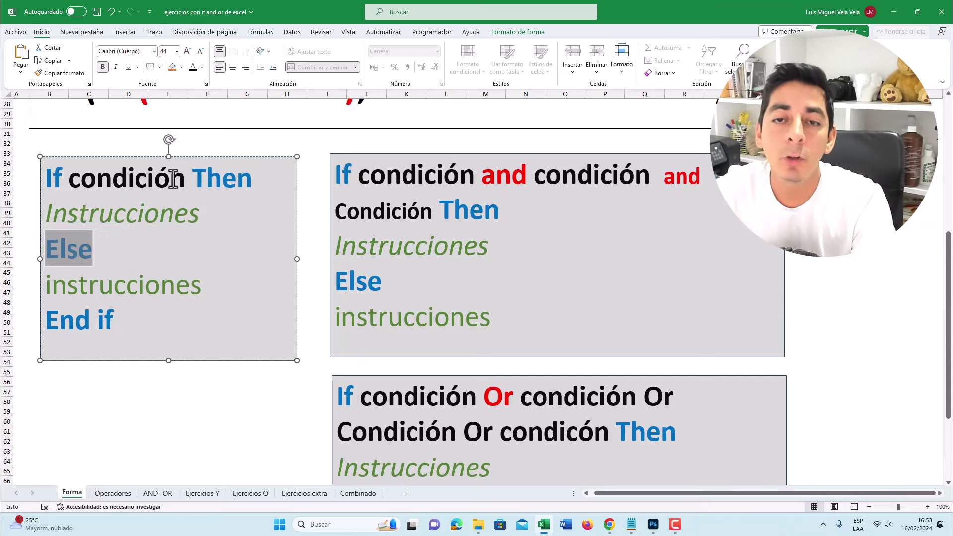
left_click_drag(184, 179, 84, 179)
left_click_drag(200, 287, 46, 287)
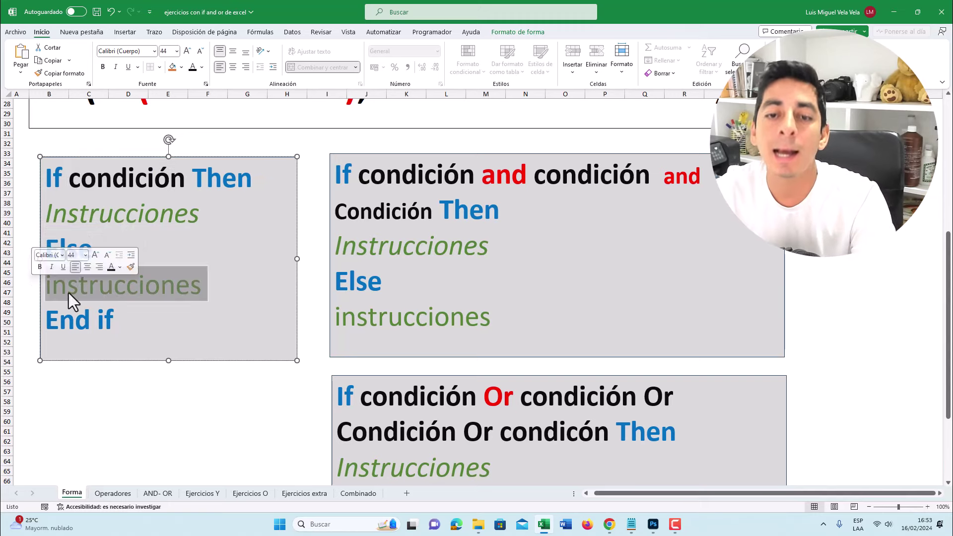
left_click(84, 321)
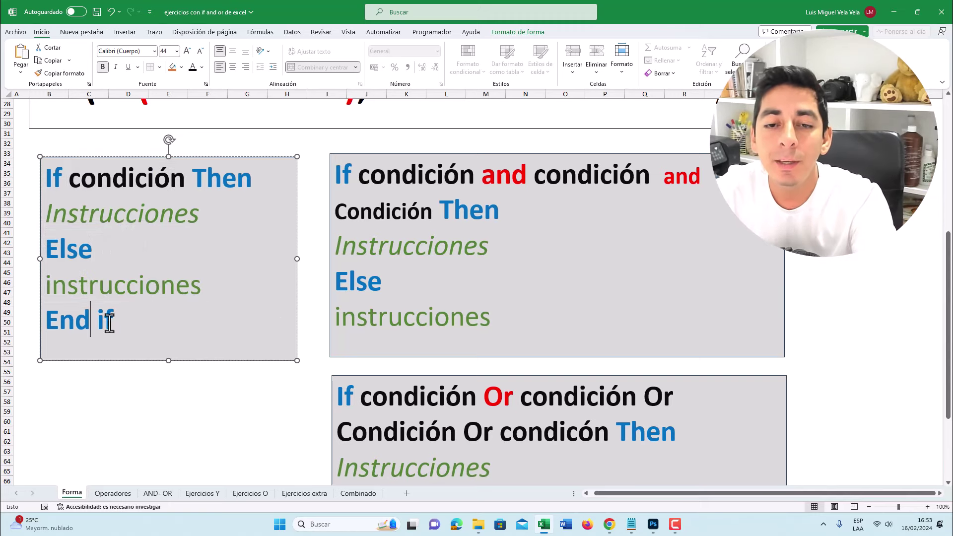
left_click_drag(116, 321, 37, 320)
key("ctrl+c")
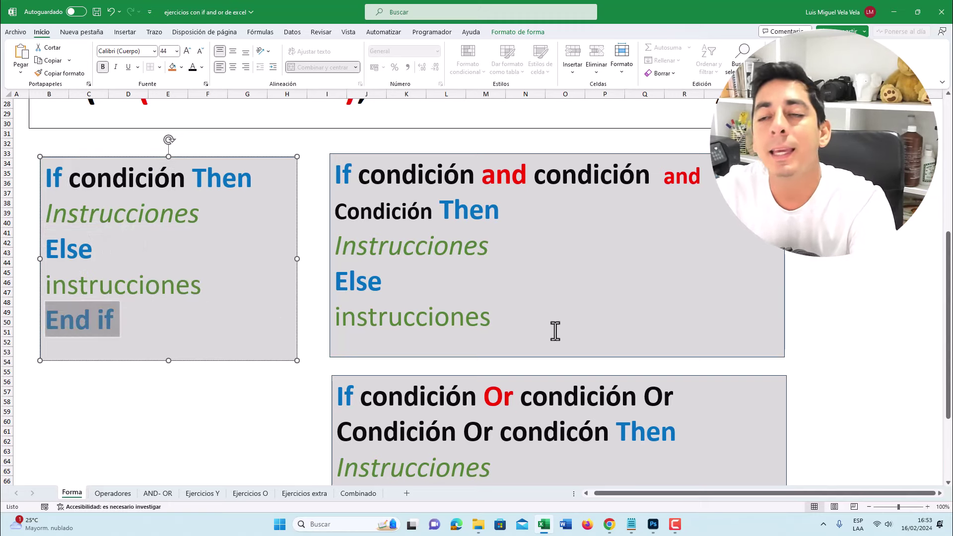
scroll(492, 236, "down", 1)
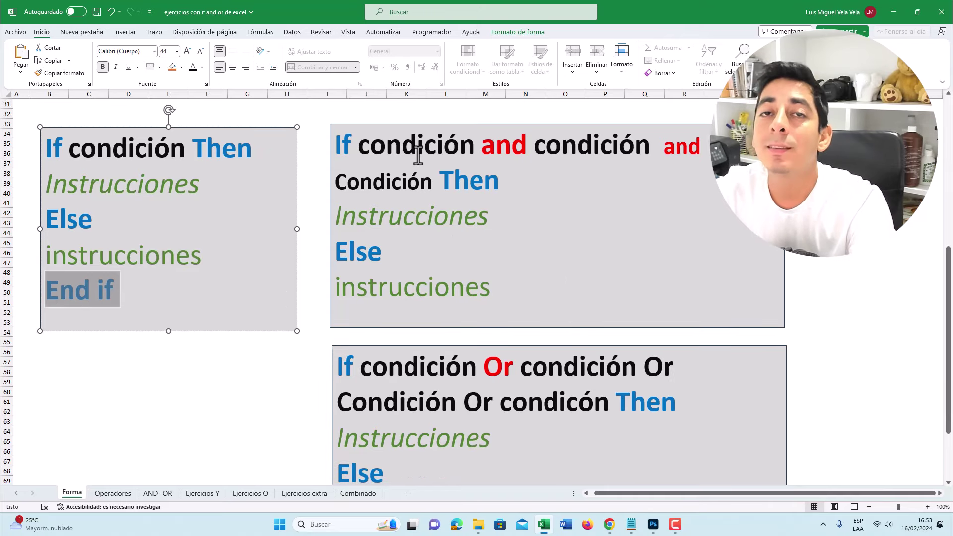
Step: Point out If, each condición and the red and operators in the AND syntax box
left_click(476, 149)
key("ctrl+v")
double_click(517, 145)
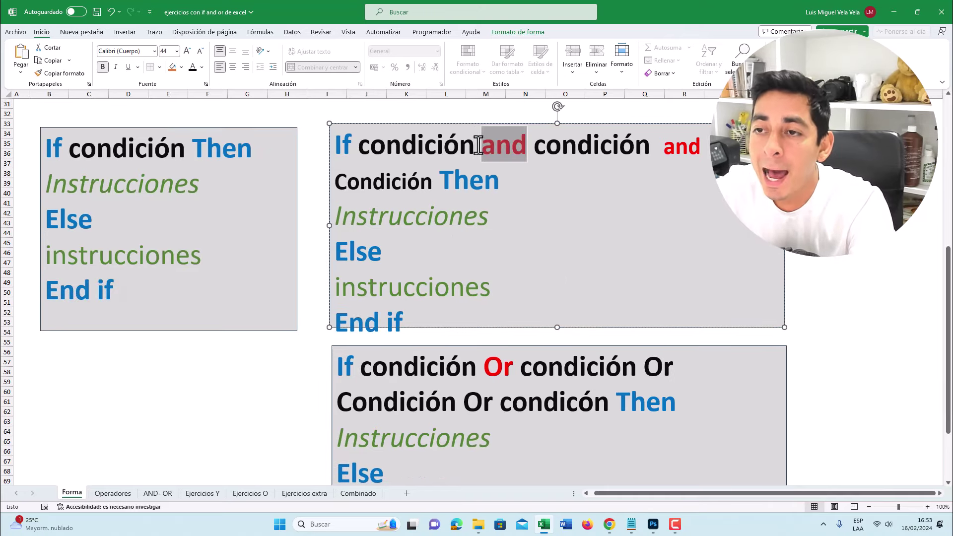
double_click(502, 367)
left_click(427, 213)
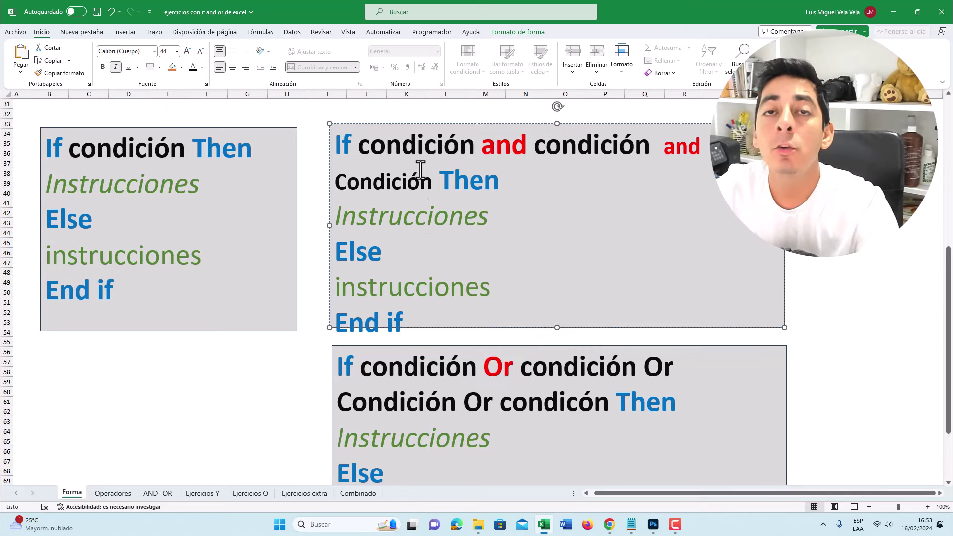
double_click(350, 146)
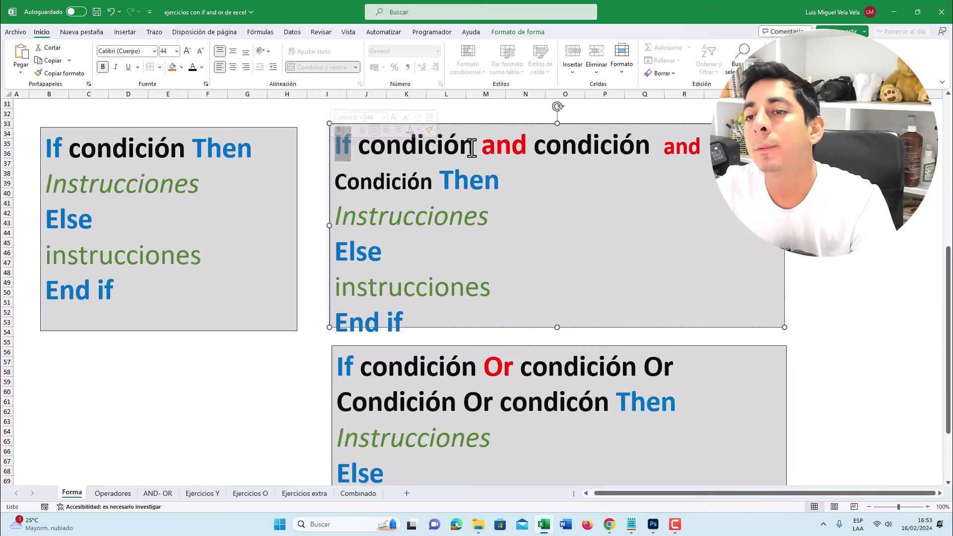
left_click_drag(476, 149, 358, 152)
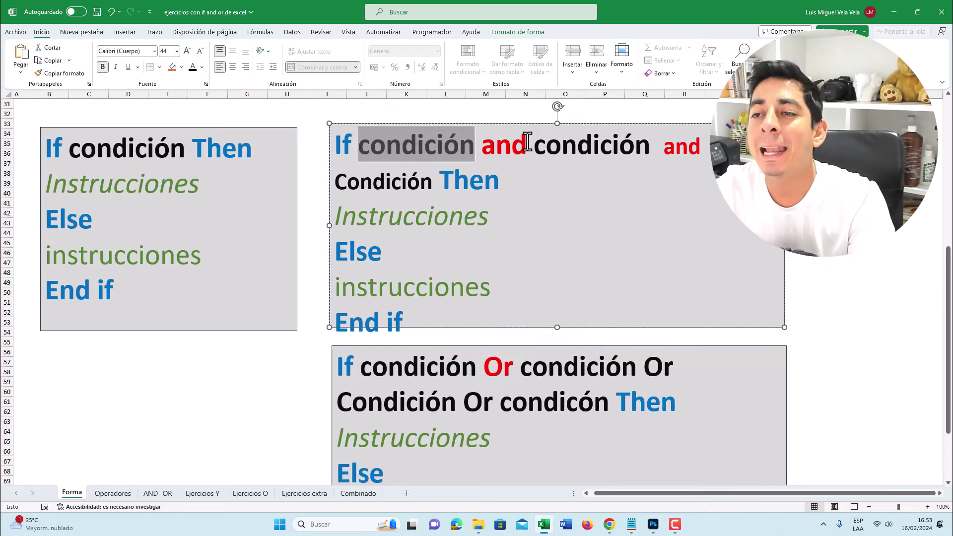
double_click(503, 146)
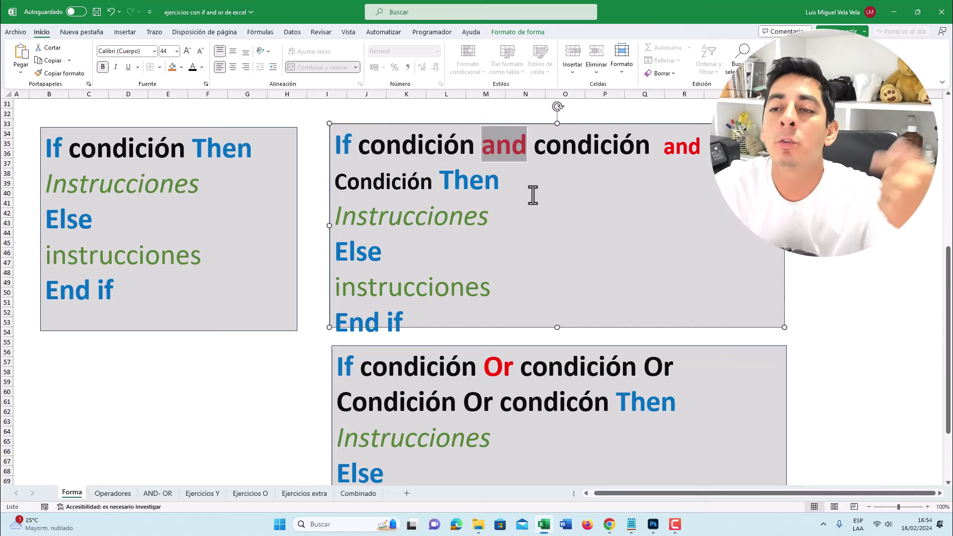
left_click(573, 140)
left_click_drag(637, 144, 546, 146)
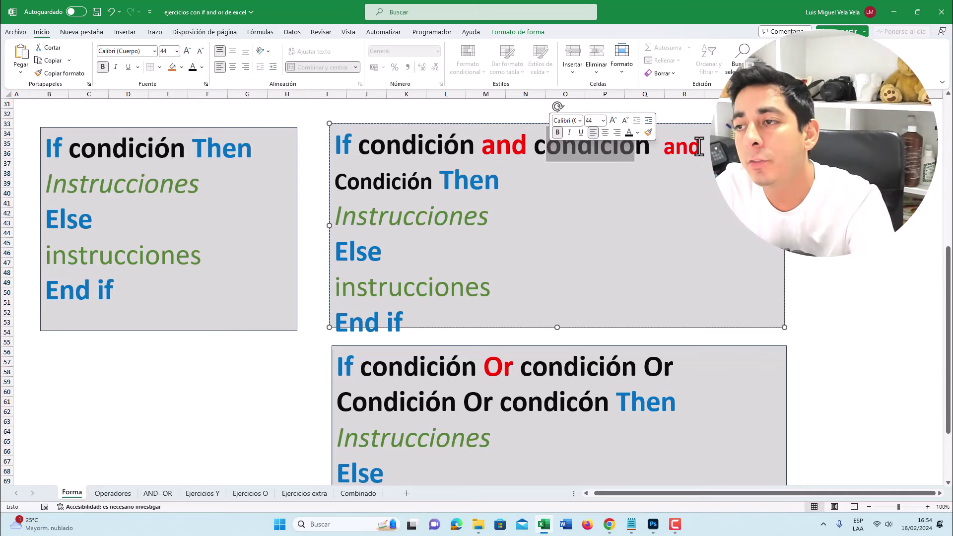
left_click_drag(701, 146, 664, 147)
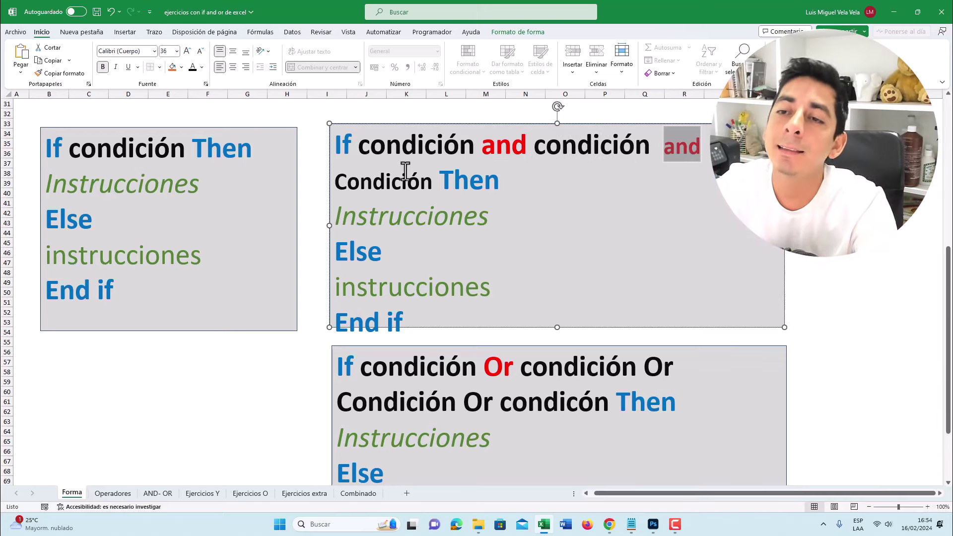
double_click(430, 180)
Step: Add 'and Condición' before Then on the second line, then review Instrucciones, Else and the new condition
left_click(430, 183)
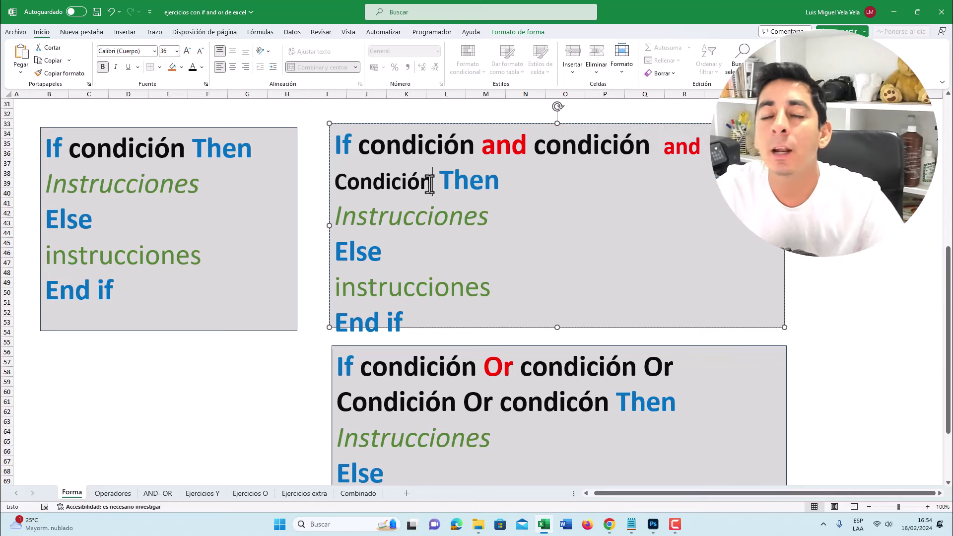
type("and")
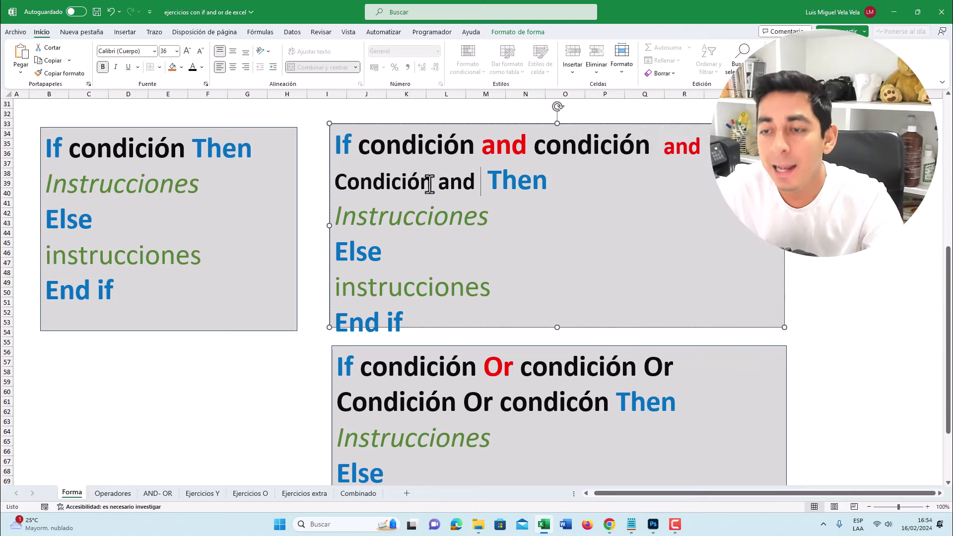
type(" Condición")
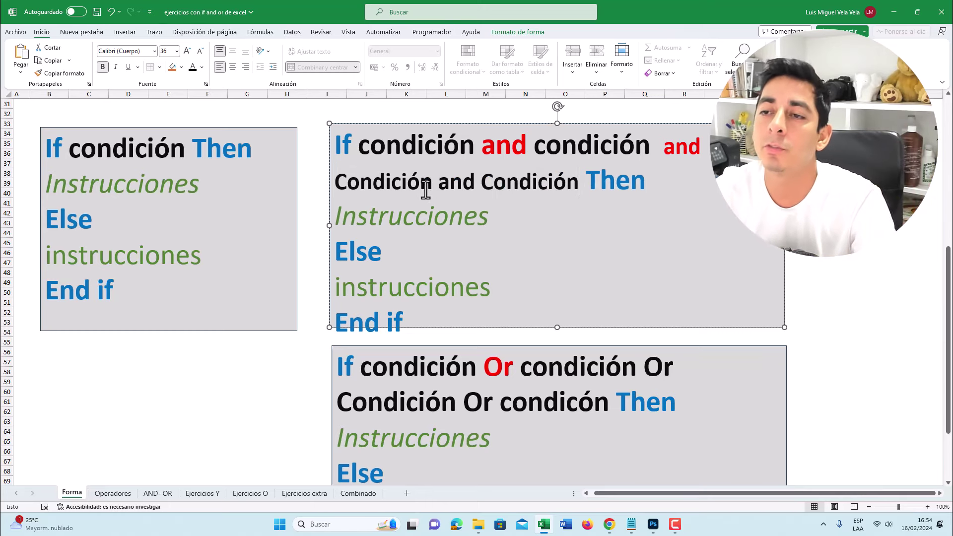
left_click_drag(583, 184, 358, 145)
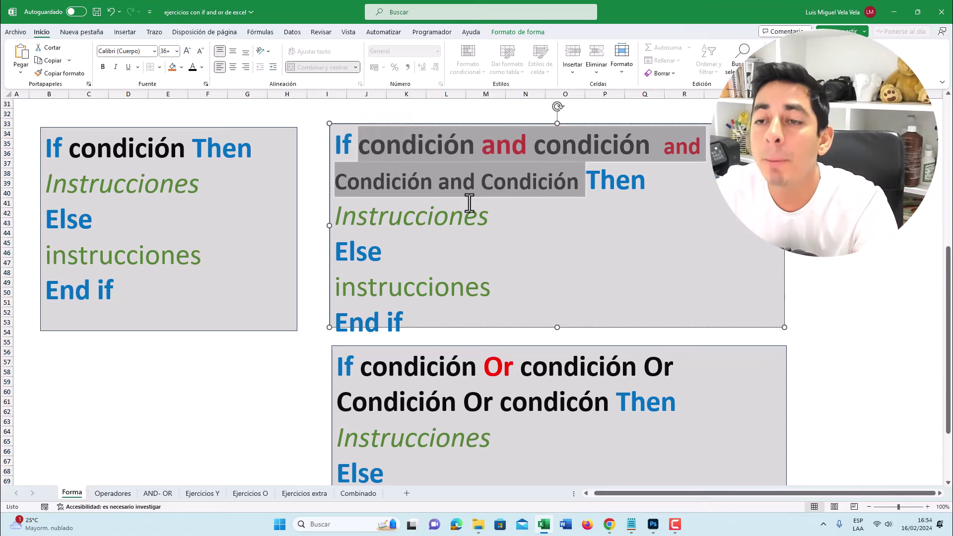
left_click(449, 216)
double_click(489, 215)
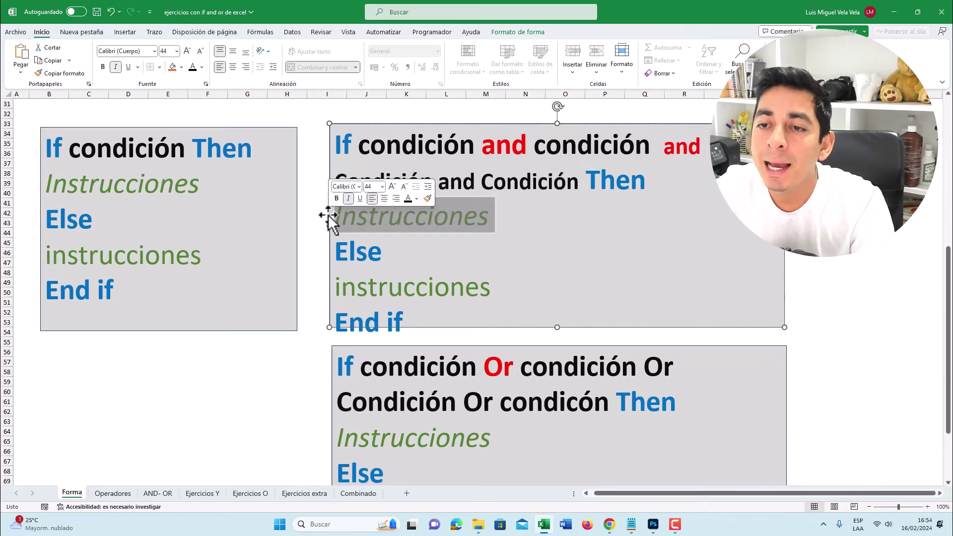
double_click(392, 252)
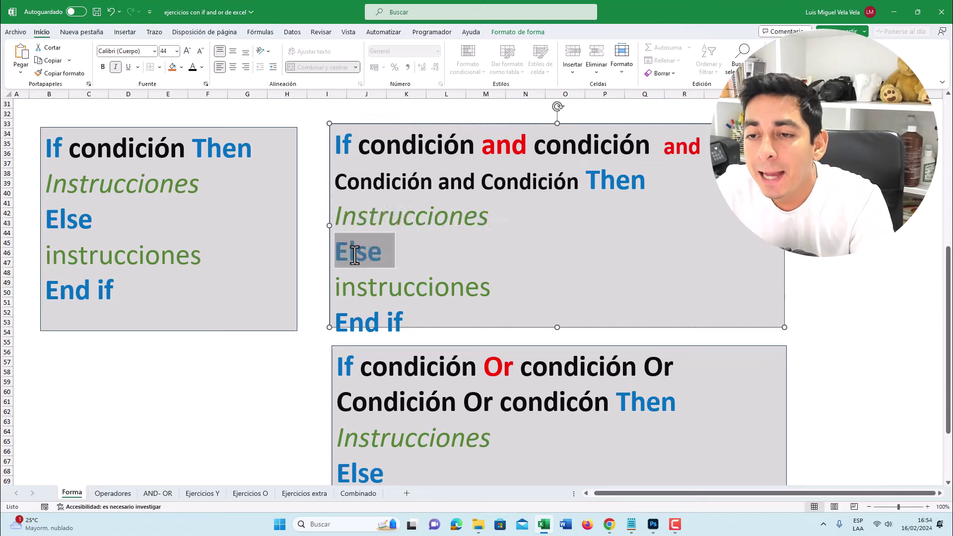
left_click(391, 254)
double_click(391, 255)
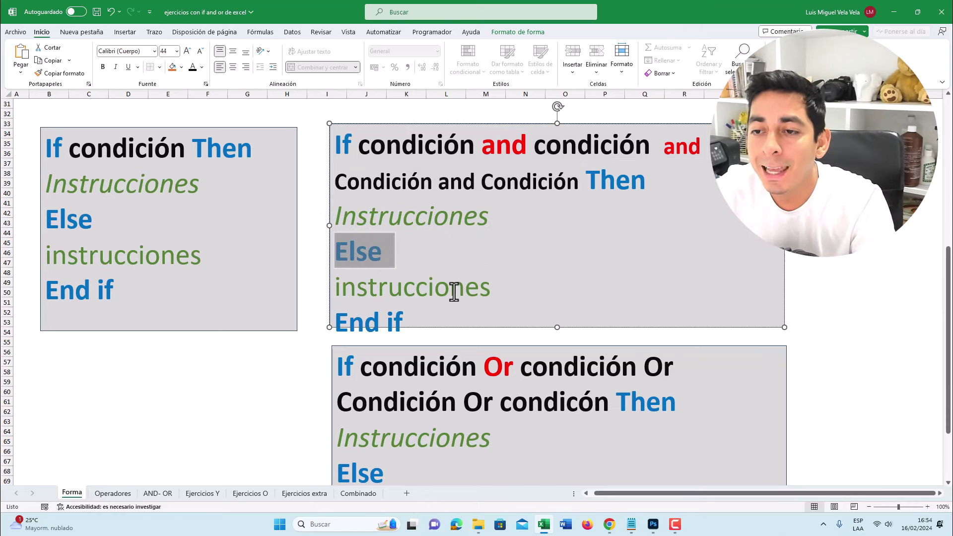
double_click(491, 289)
left_click_drag(475, 148, 370, 154)
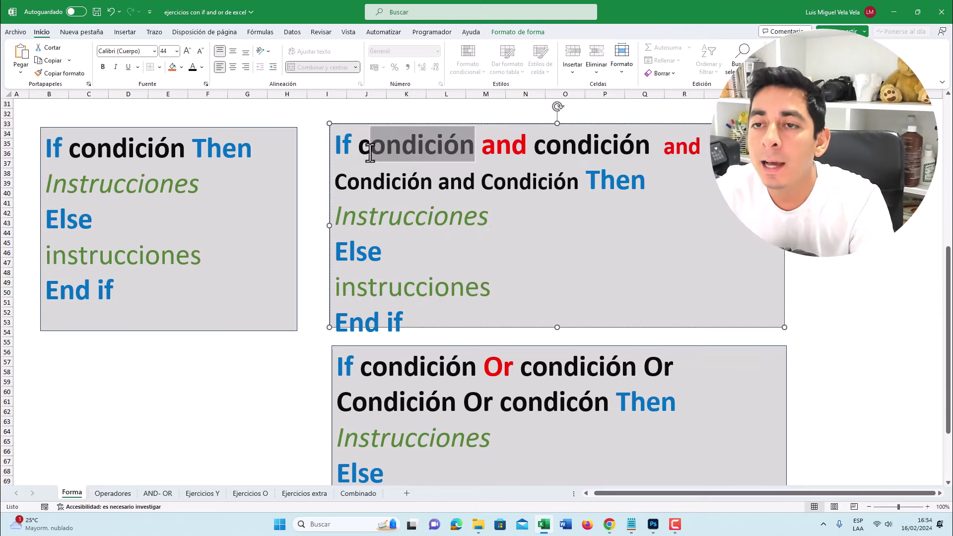
double_click(576, 146)
left_click_drag(583, 181, 439, 183)
Step: Highlight the conditions and red Or operators in the Or syntax box
scroll(464, 223, "down", 3)
scroll(469, 224, "down", 2)
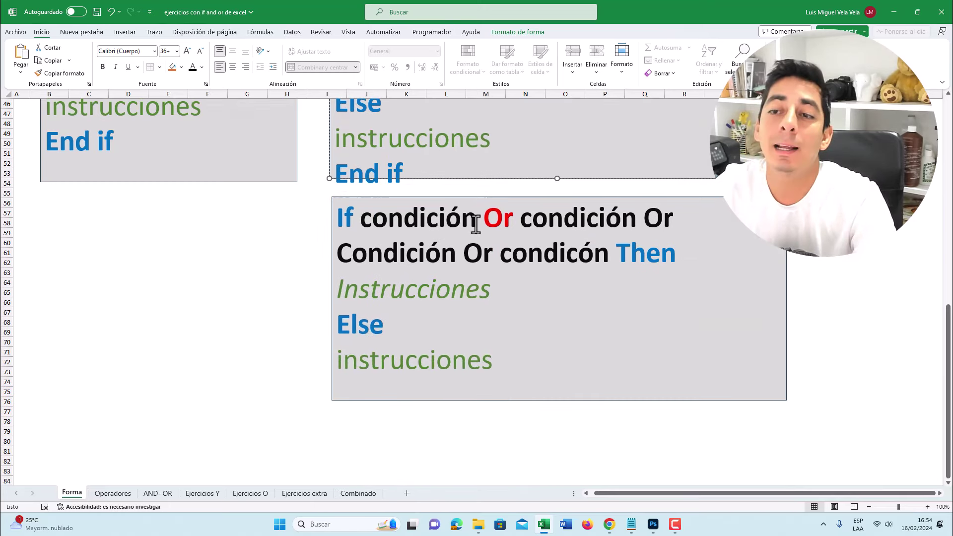
left_click(476, 225)
left_click_drag(557, 400, 557, 440)
left_click_drag(476, 220, 361, 222)
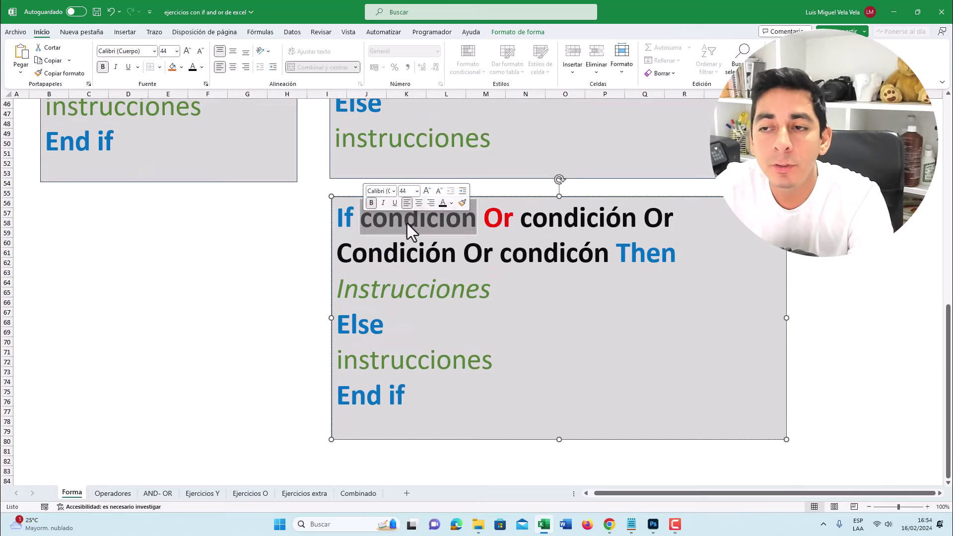
left_click_drag(515, 222, 484, 222)
type("ó")
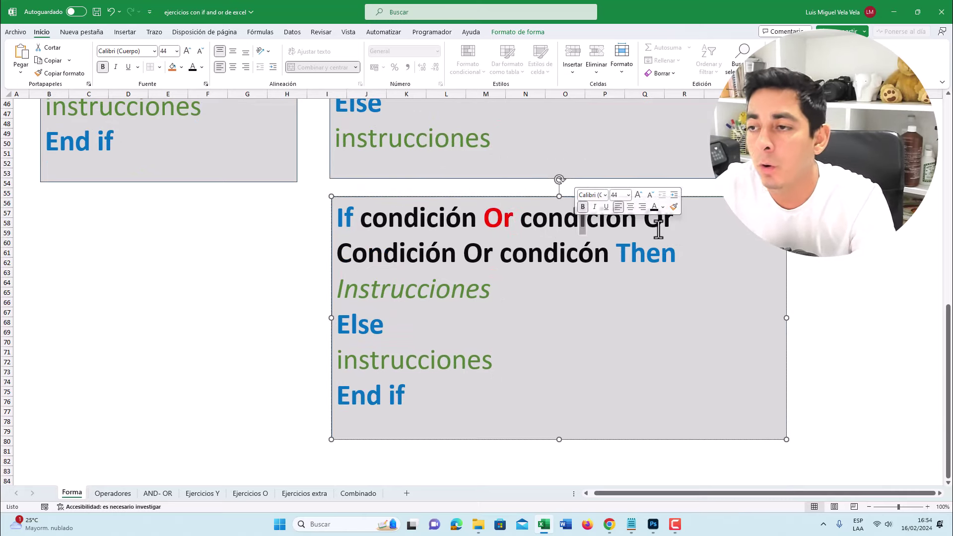
left_click_drag(673, 222, 644, 222)
left_click_drag(464, 254, 473, 257)
left_click_drag(578, 255, 560, 255)
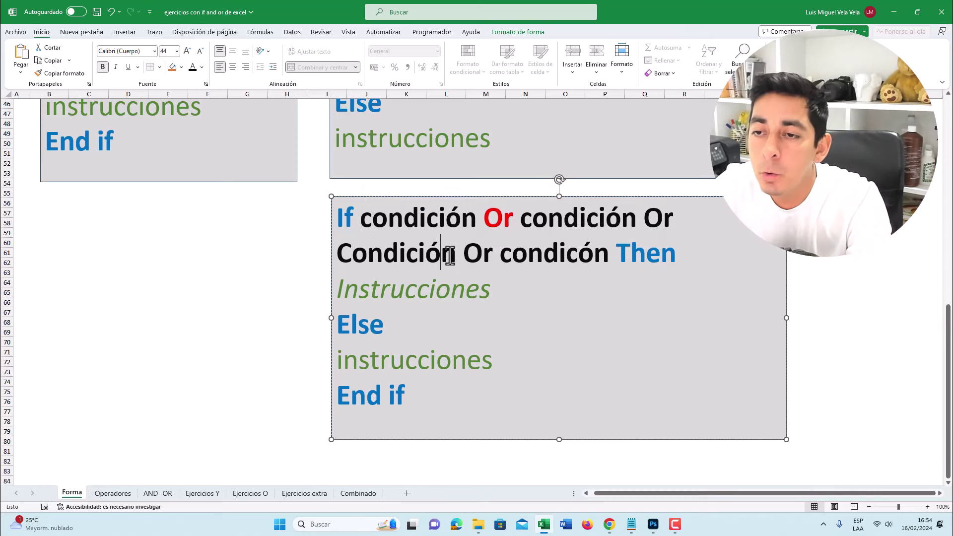
Step: Walk through the If line, Instrucciones, Else and Or chain, then show the Operadores sheet
left_click_drag(450, 255, 340, 254)
left_click_drag(477, 219, 367, 215)
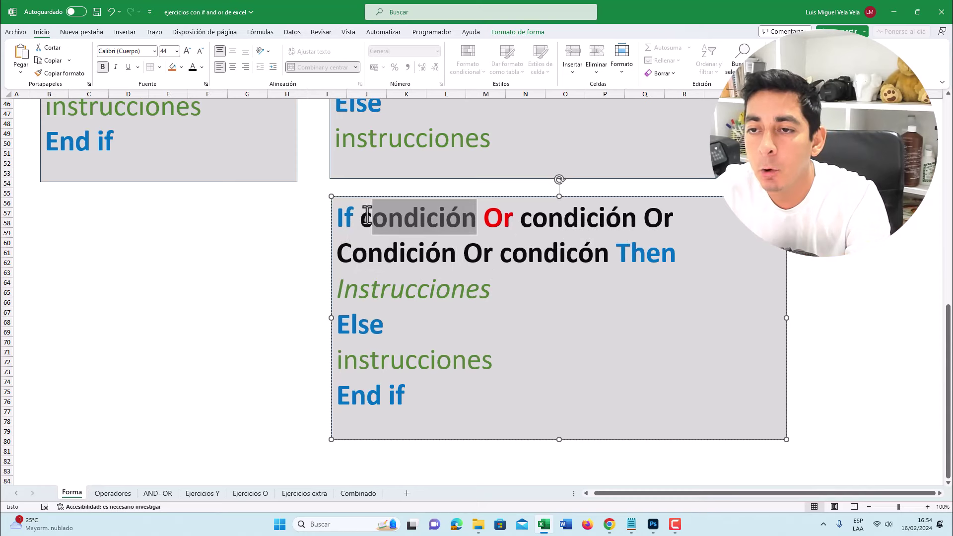
left_click_drag(501, 290, 289, 281)
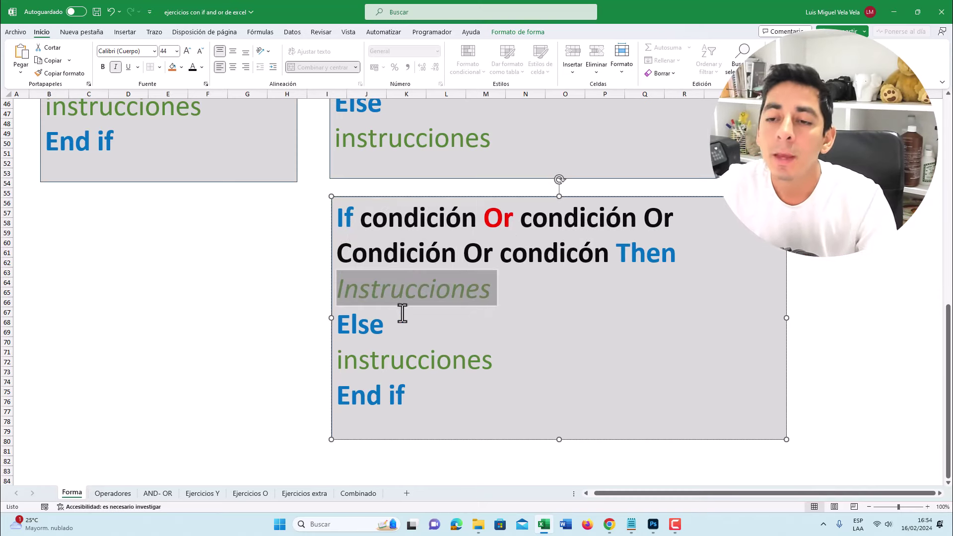
left_click(376, 326)
left_click_drag(381, 328, 326, 324)
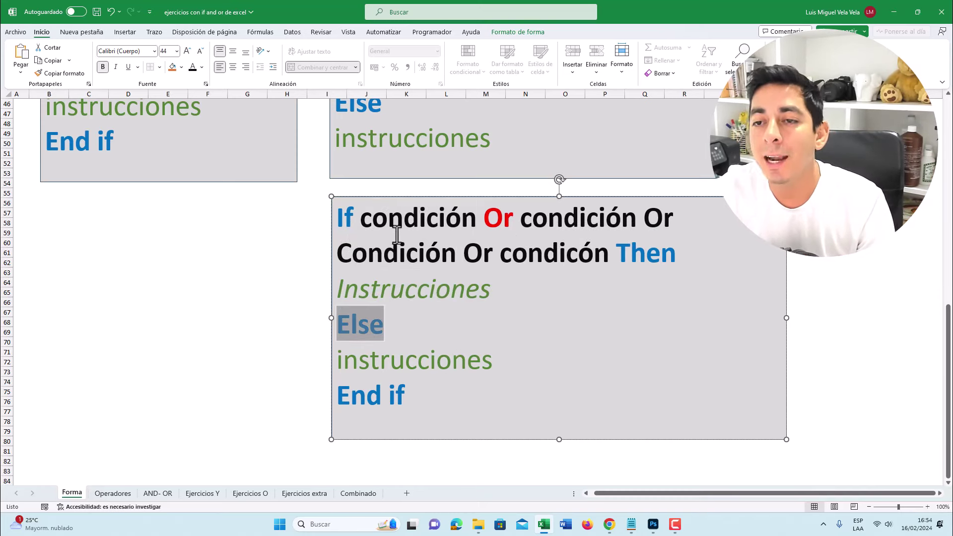
left_click_drag(373, 221, 612, 245)
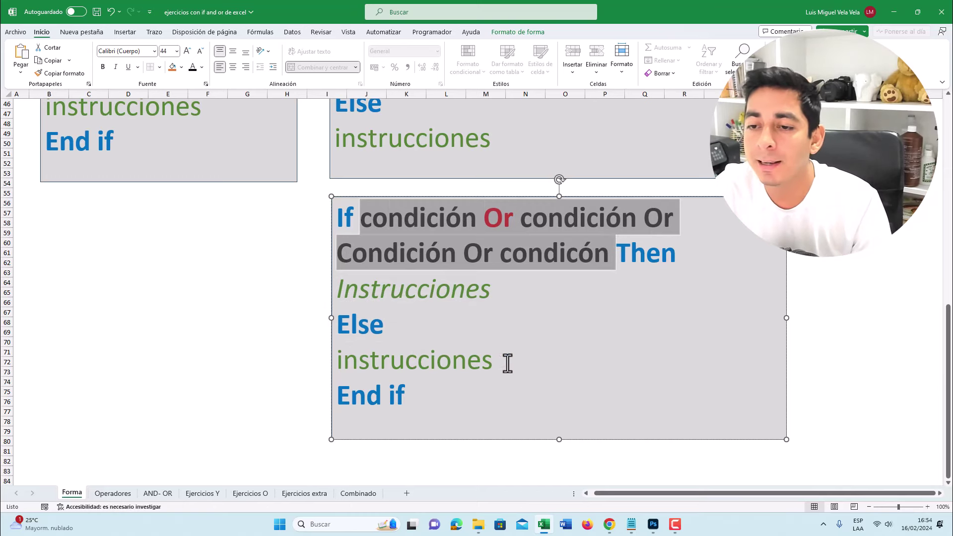
left_click_drag(507, 363, 341, 367)
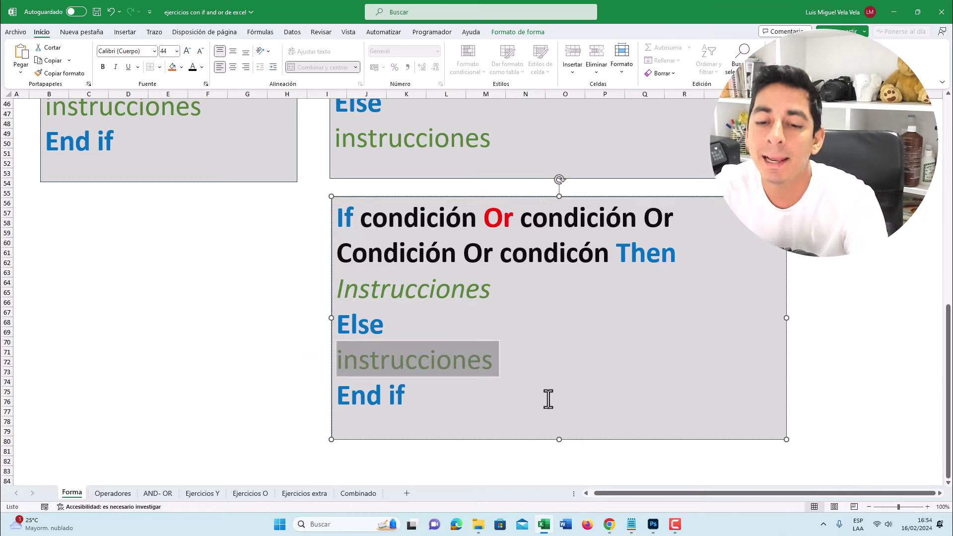
left_click(113, 493)
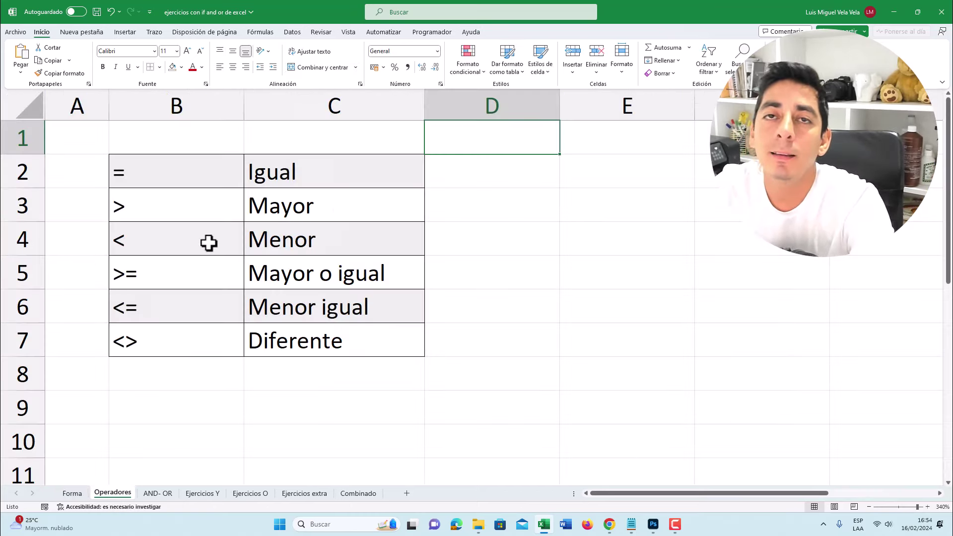
Step: Walk through the comparison operators =, >, <, >=, <= and <> in cells B2 to B7
left_click(176, 162)
left_click(177, 196)
left_click(296, 197)
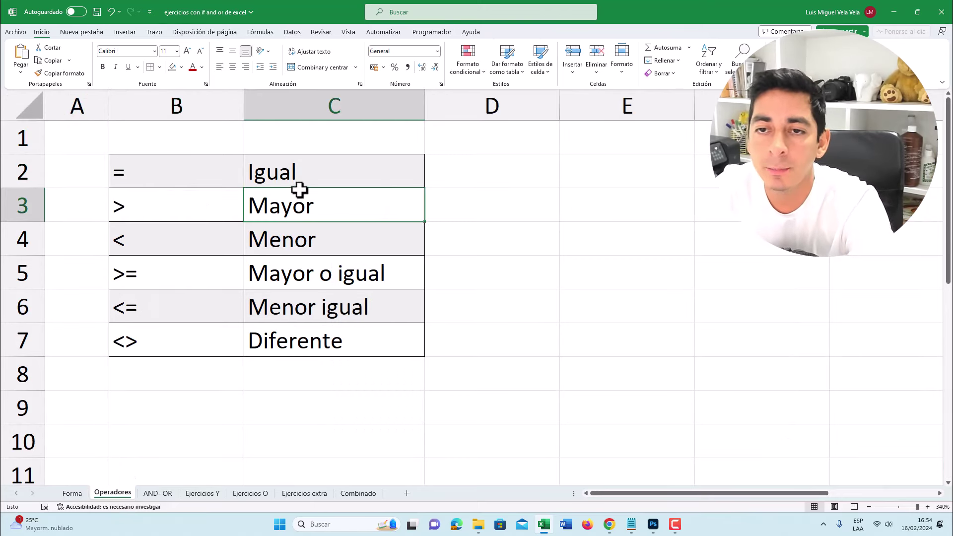
left_click(173, 207)
left_click(150, 248)
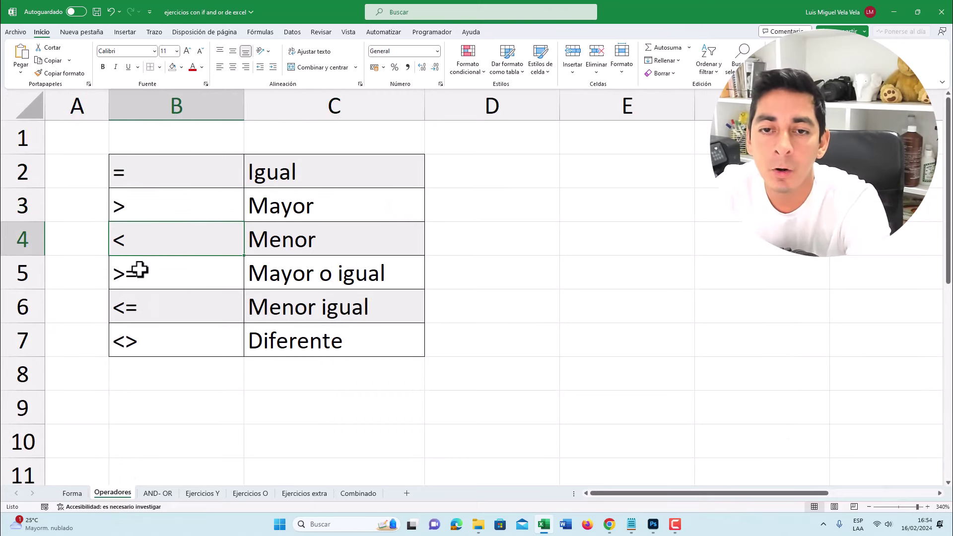
left_click(139, 270)
left_click(133, 308)
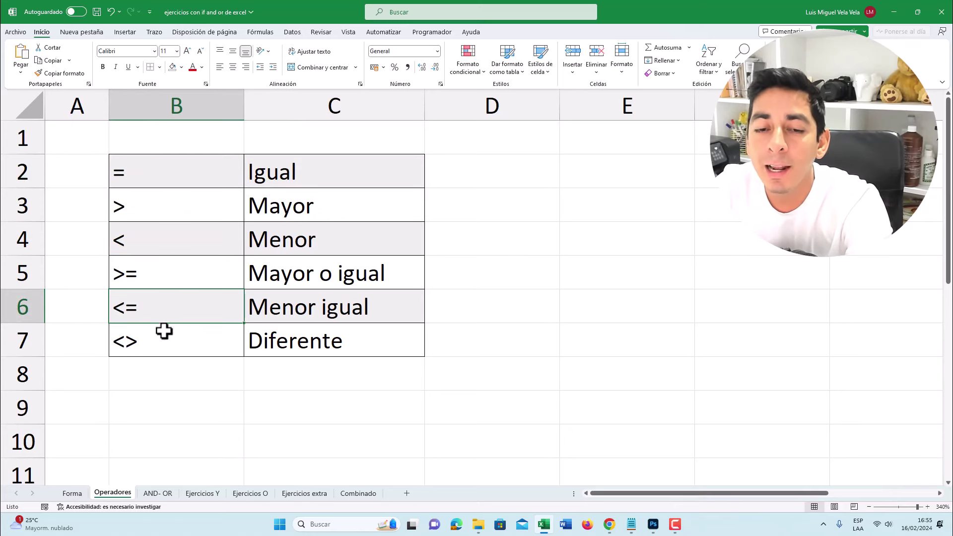
left_click(151, 345)
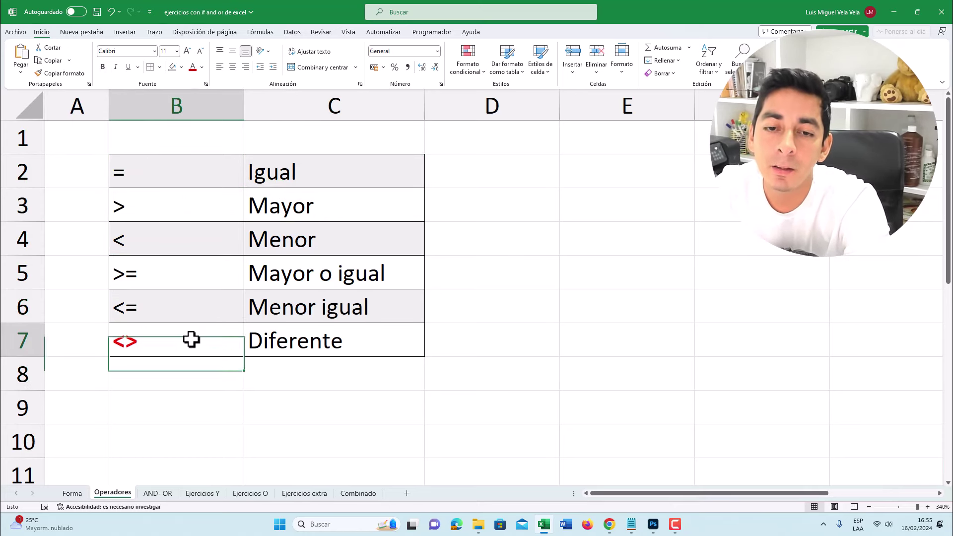
left_click(186, 363)
left_click(190, 336)
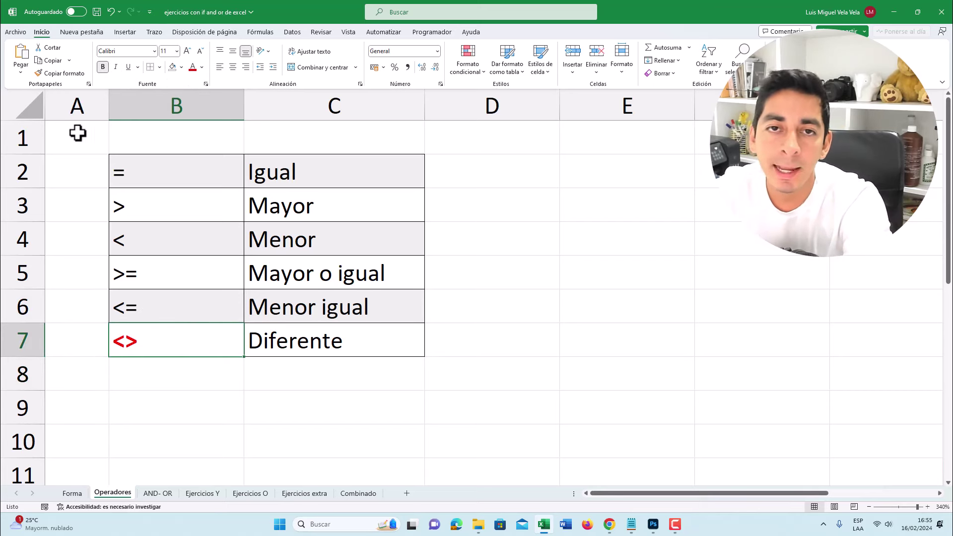
Step: Highlight the <> text inside cell B7, then move on to the AND- OR sheet
left_click(79, 106)
left_click(69, 141)
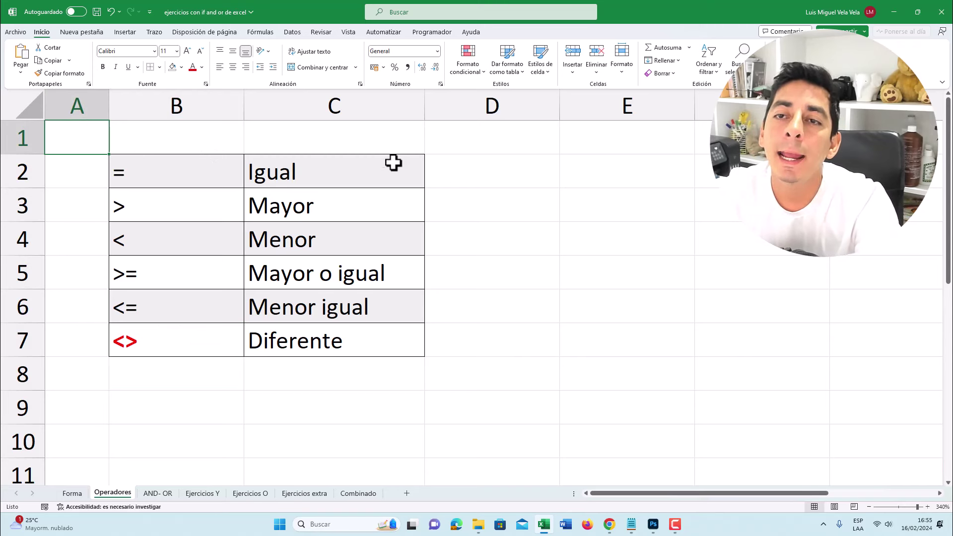
left_click(488, 105)
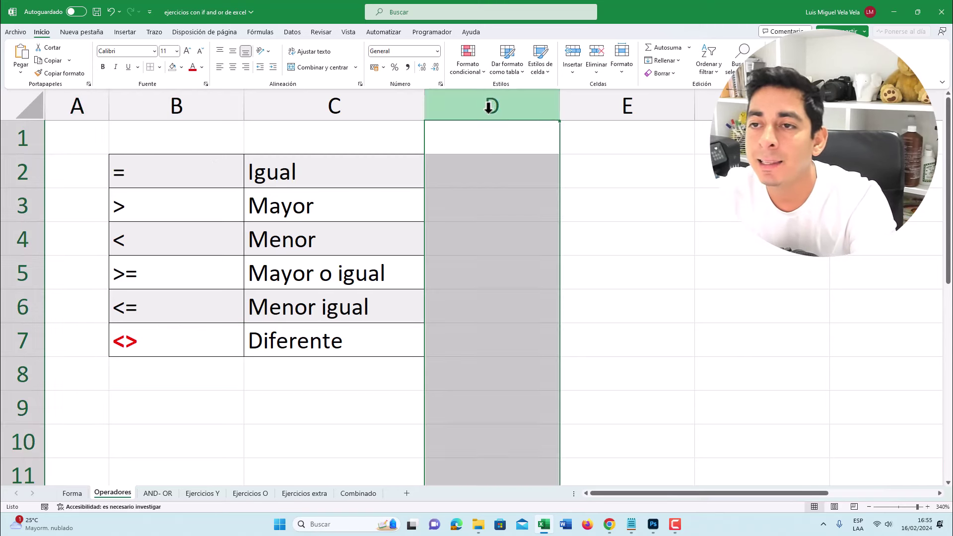
left_click(479, 146)
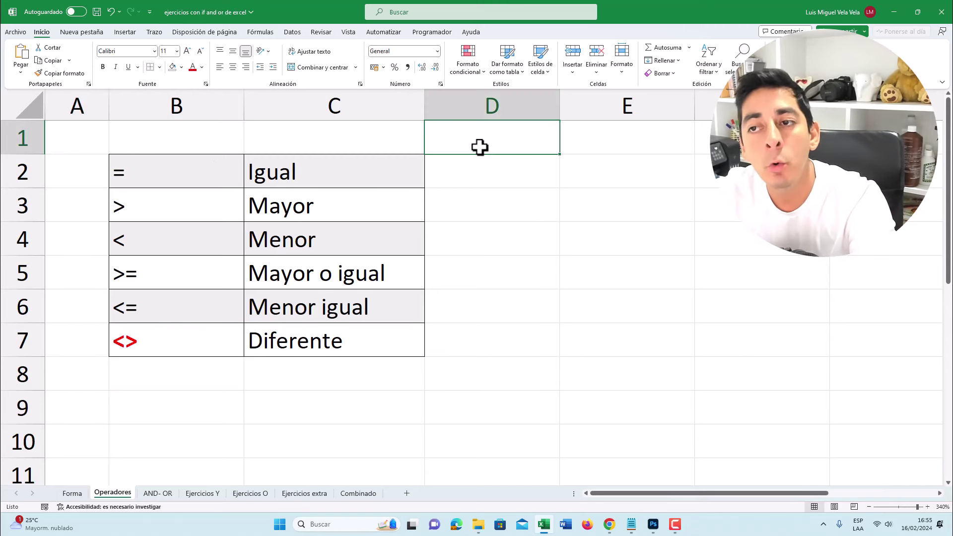
left_click(172, 386)
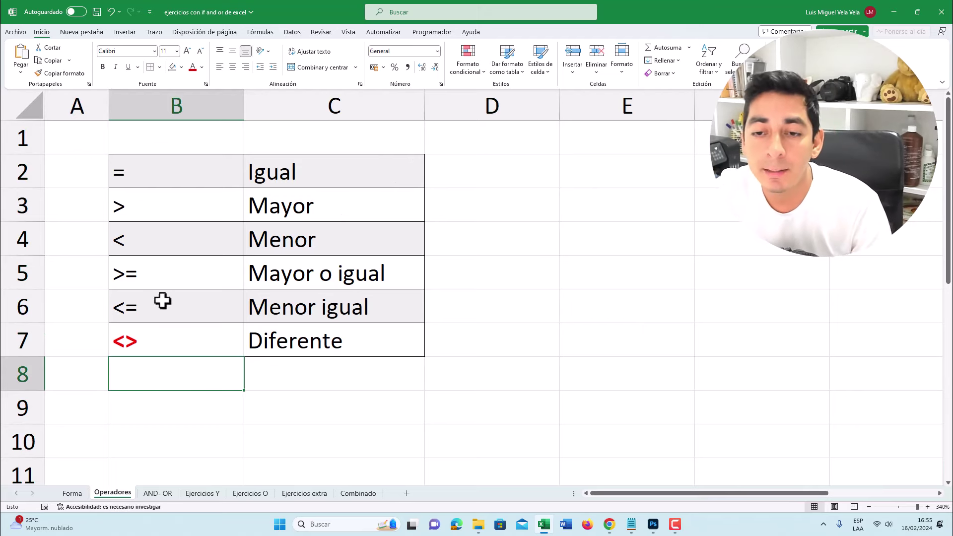
left_click(166, 330)
double_click(205, 341)
key("shift+Home")
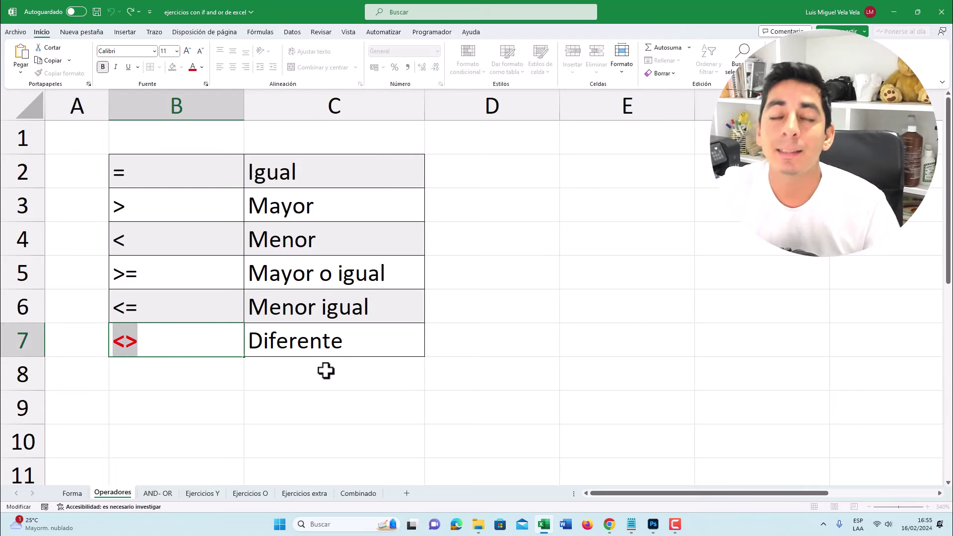
left_click(157, 494)
Step: Show the AND formula in B2, highlighting its VERDADERO arguments
left_click(241, 183)
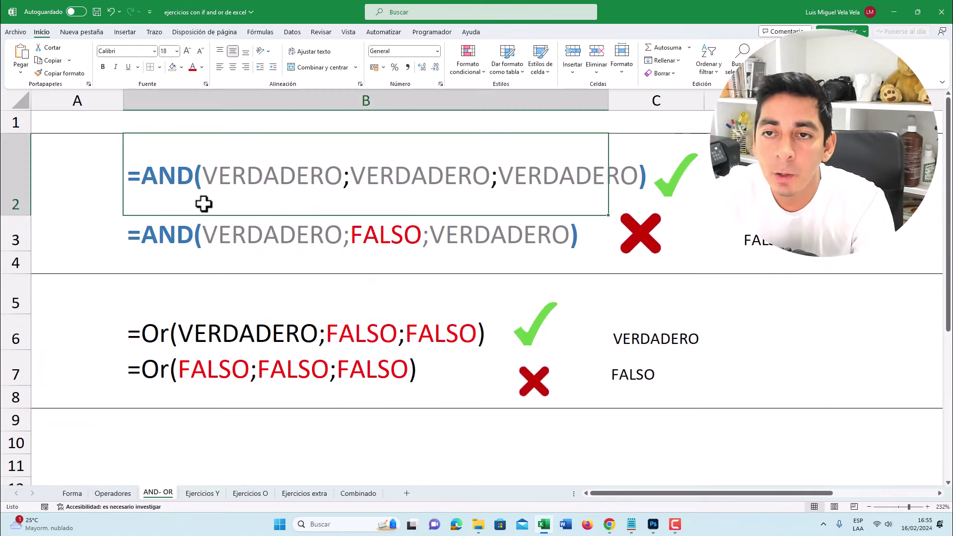
double_click(190, 185)
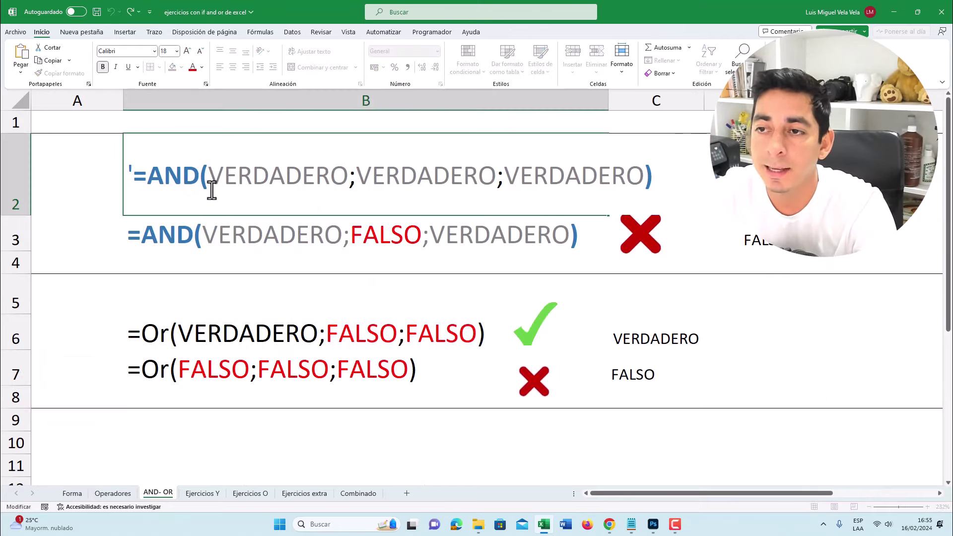
left_click(223, 264)
left_click(207, 183)
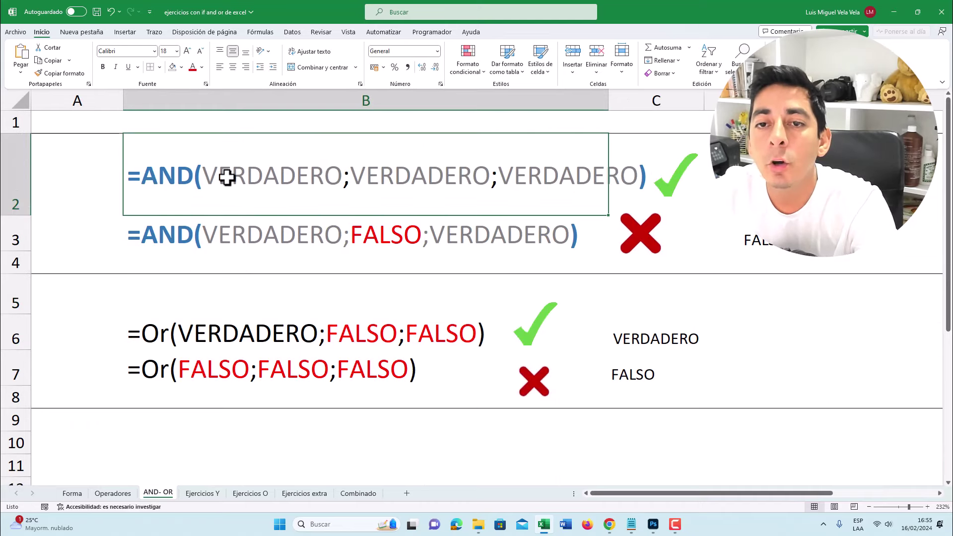
double_click(207, 177)
left_click_drag(207, 177, 645, 177)
key("Return")
left_click(720, 173)
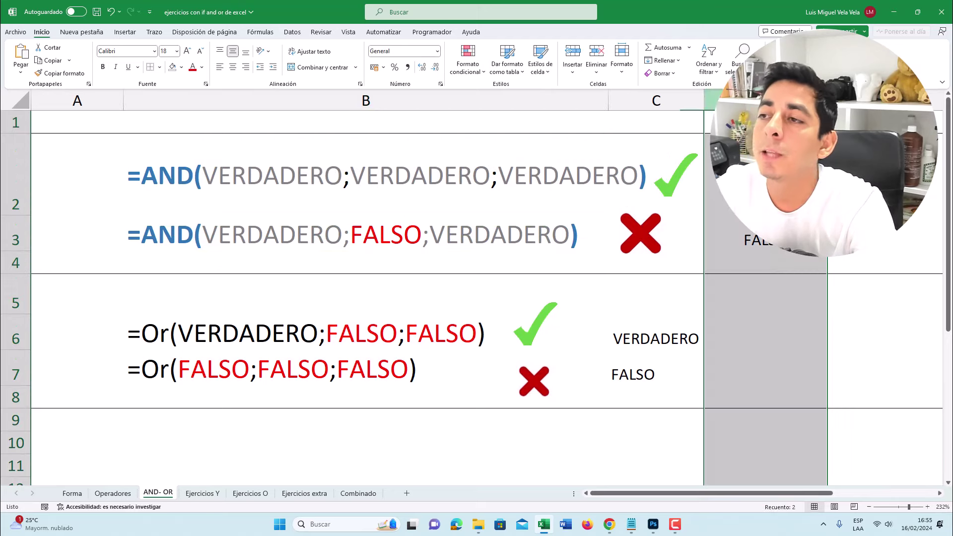
Step: Show the B3 AND formula, highlighting the AND word and its FALSO argument
left_click(153, 238)
double_click(153, 238)
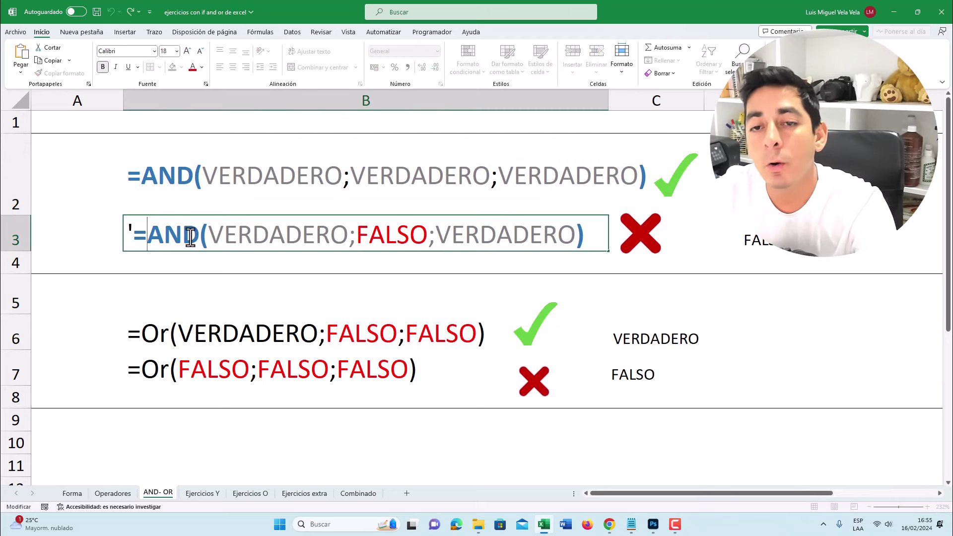
double_click(174, 235)
left_click(393, 233)
left_click_drag(428, 233, 352, 234)
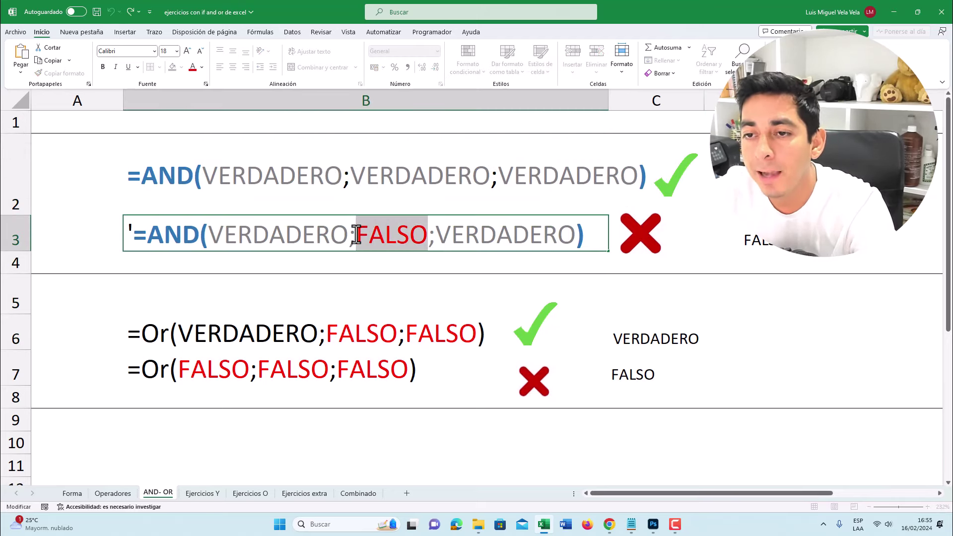
left_click(763, 241)
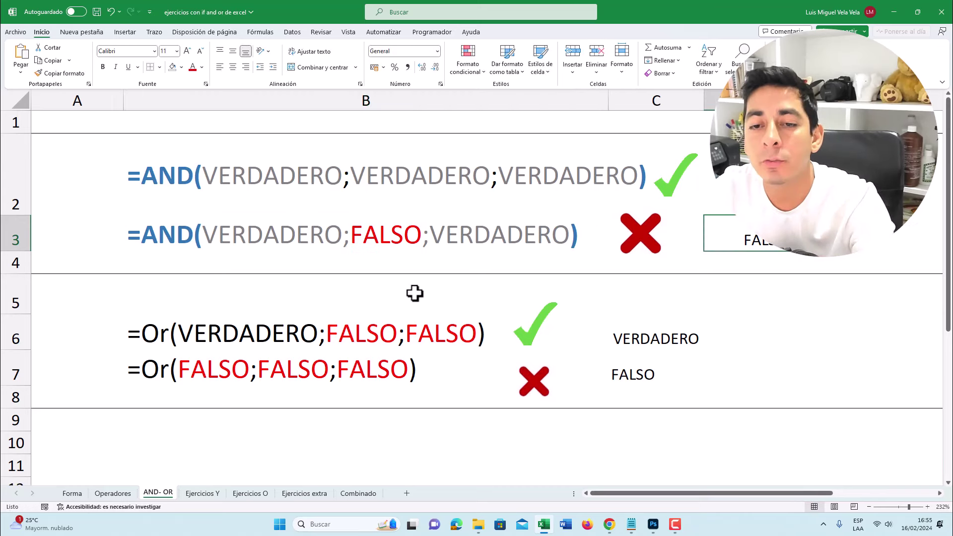
Step: Show the Or formula in B6, highlighting its VERDADERO and FALSO arguments
double_click(208, 343)
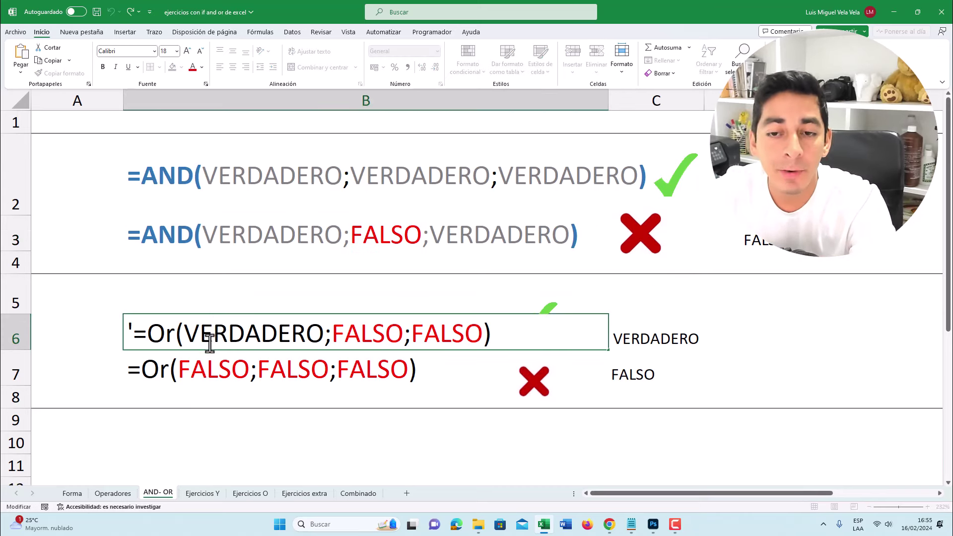
left_click_drag(187, 336, 325, 336)
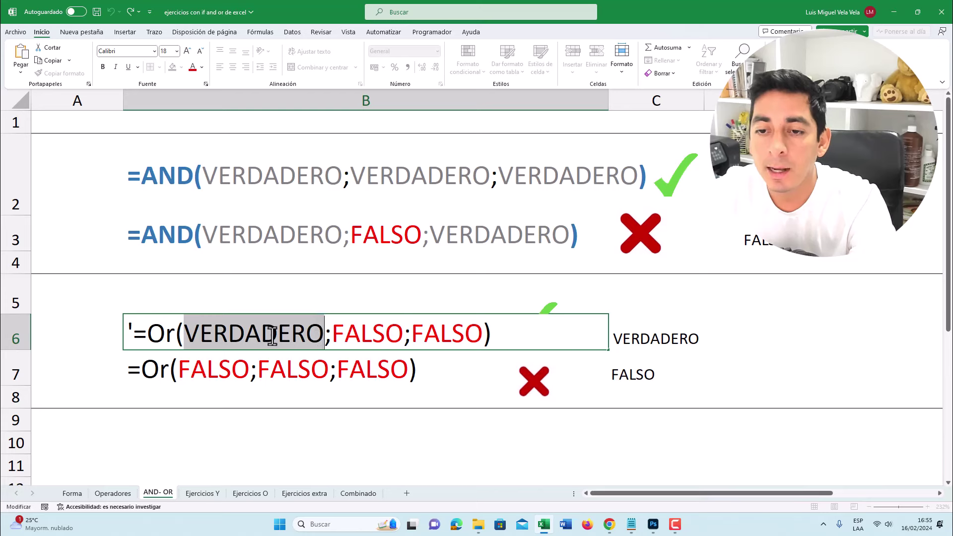
double_click(386, 333)
left_click_drag(452, 333, 414, 336)
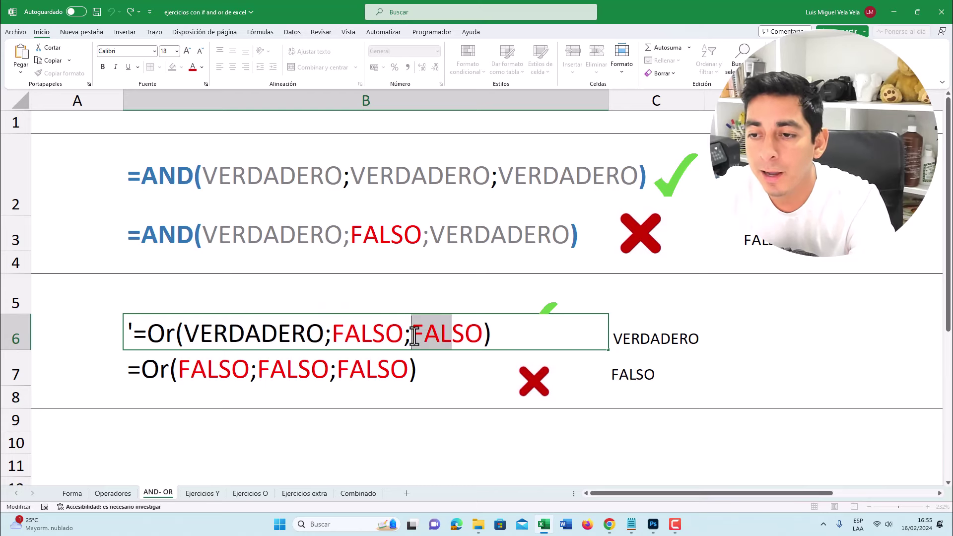
left_click(680, 340)
double_click(276, 333)
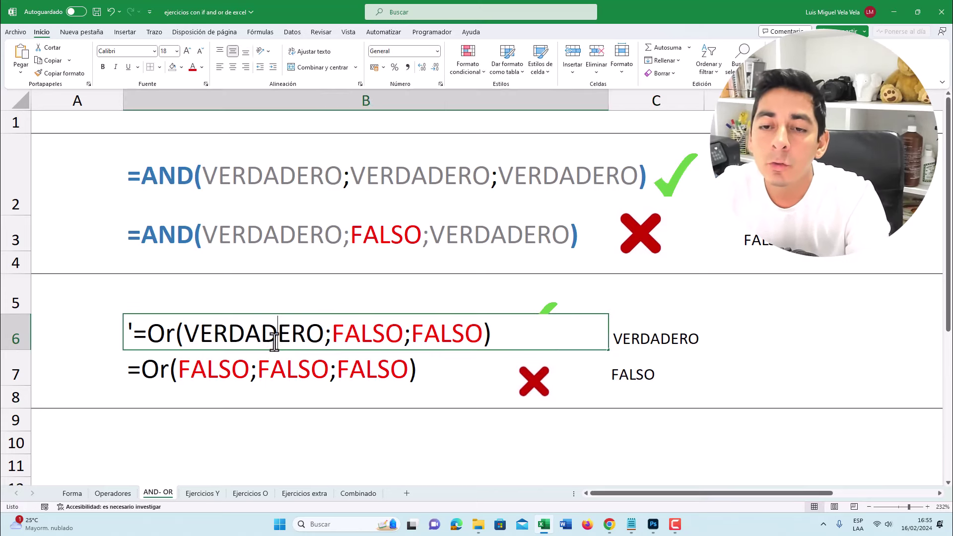
left_click_drag(324, 334, 224, 341)
left_click(680, 335)
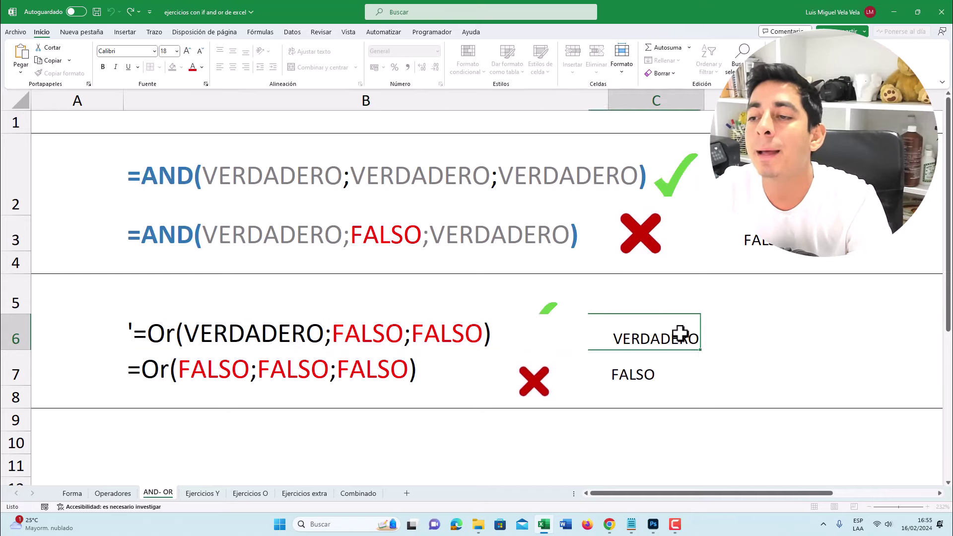
Step: Mark the first FALSO in B7's OR formula, confirm, and go to the Ejercicios Y sheet
left_click(230, 370)
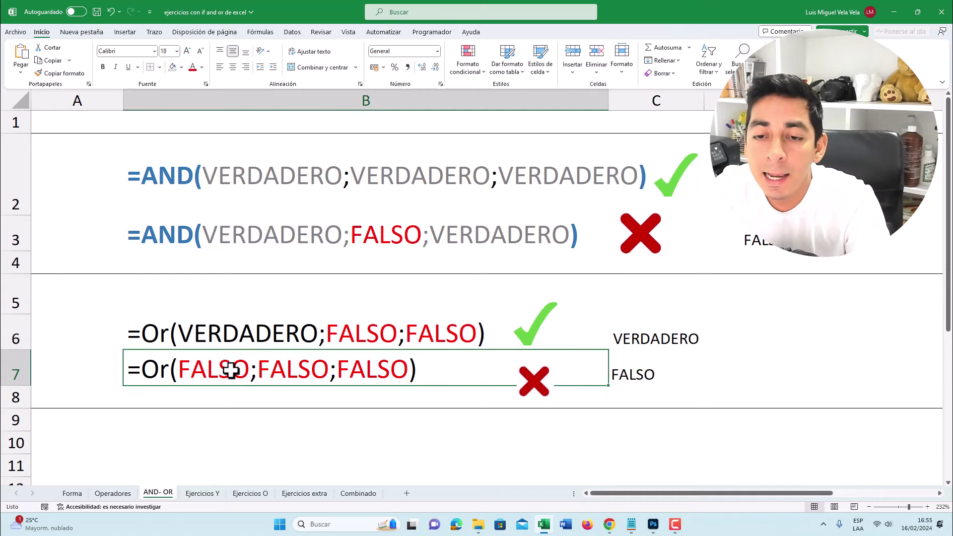
scroll(238, 372, "down", 1)
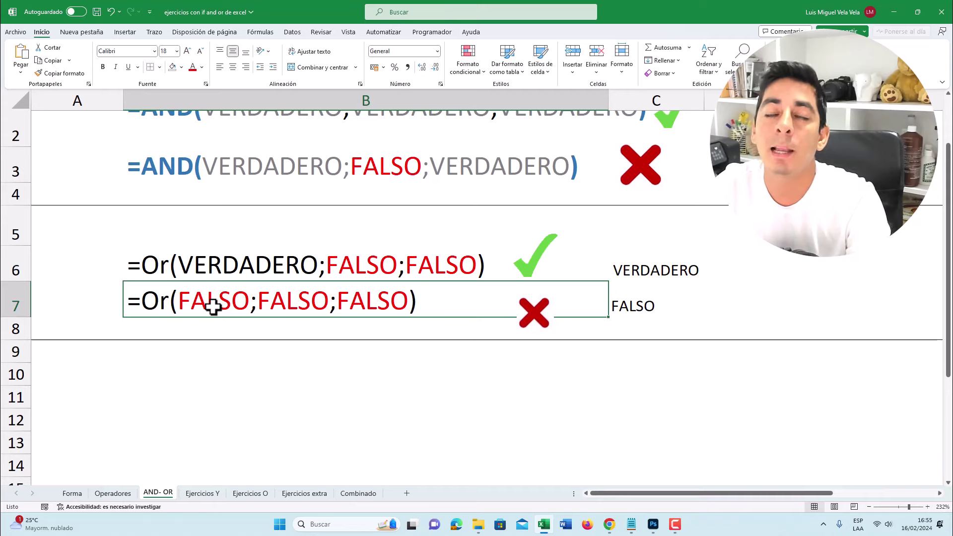
double_click(208, 304)
left_click_drag(198, 304, 376, 306)
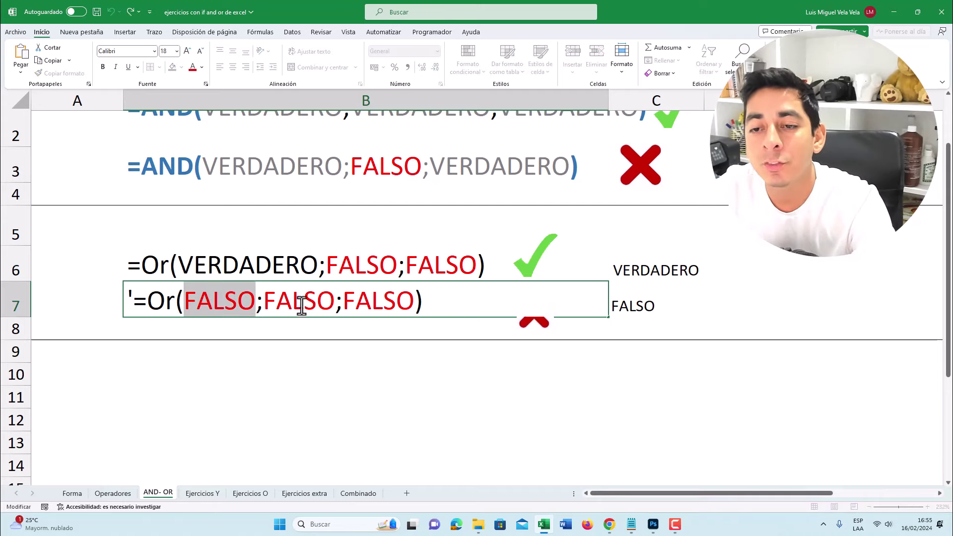
key("Return")
left_click(203, 493)
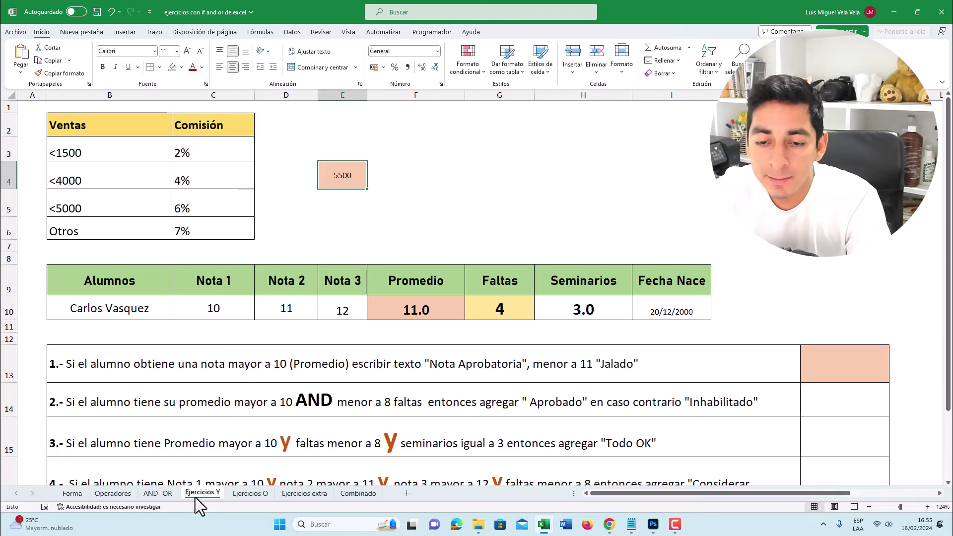
Step: Select the commission table B2:C6 and bring up the Ejercicios Y tab's context menu
mouse_move(89, 127)
left_mouse_down()
mouse_move(120, 130)
mouse_move(208, 227)
left_mouse_up()
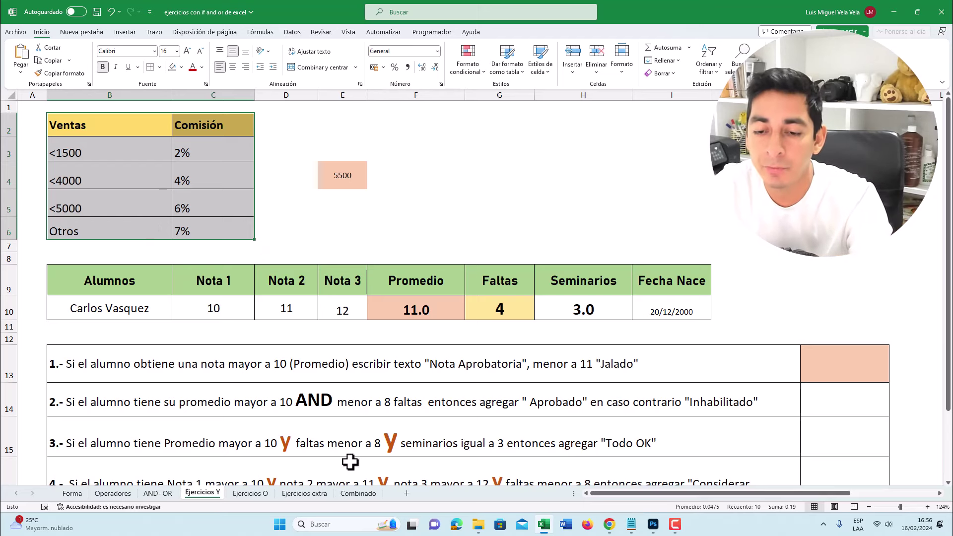
right_click(204, 493)
Step: Open the sheet code and Módulo1, and declare Sub Ejercicio_01
left_click(244, 397)
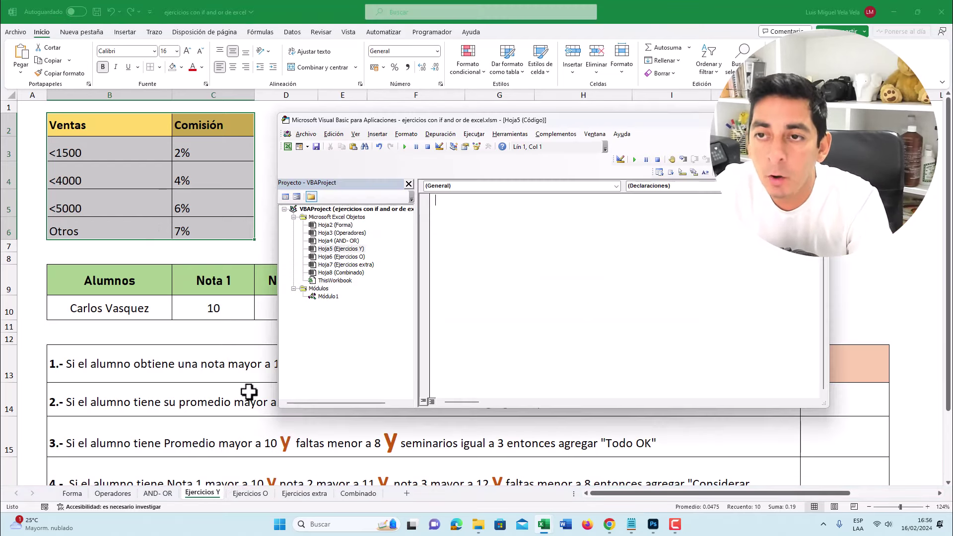
double_click(328, 297)
type("Sub Ejercicio_")
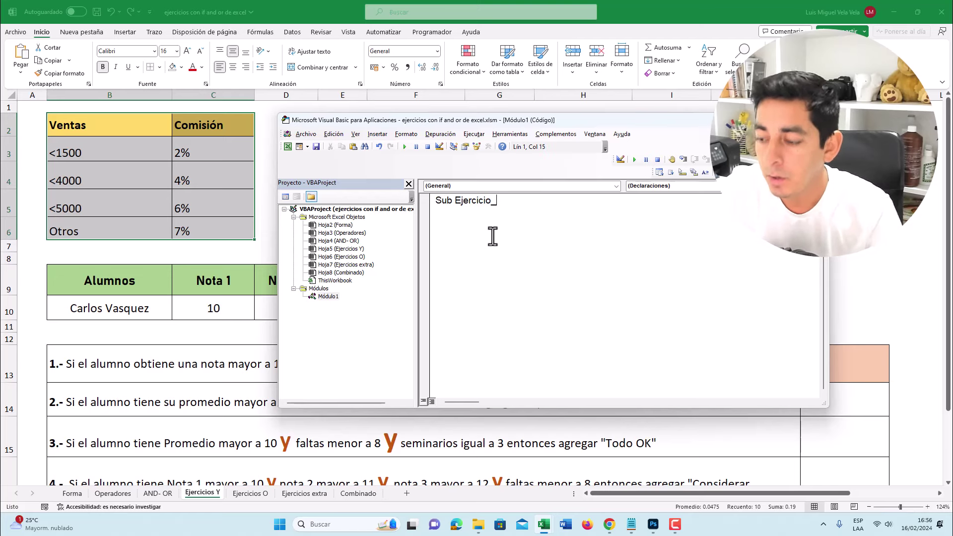
type("01")
key("Return")
key("Return")
key("Return")
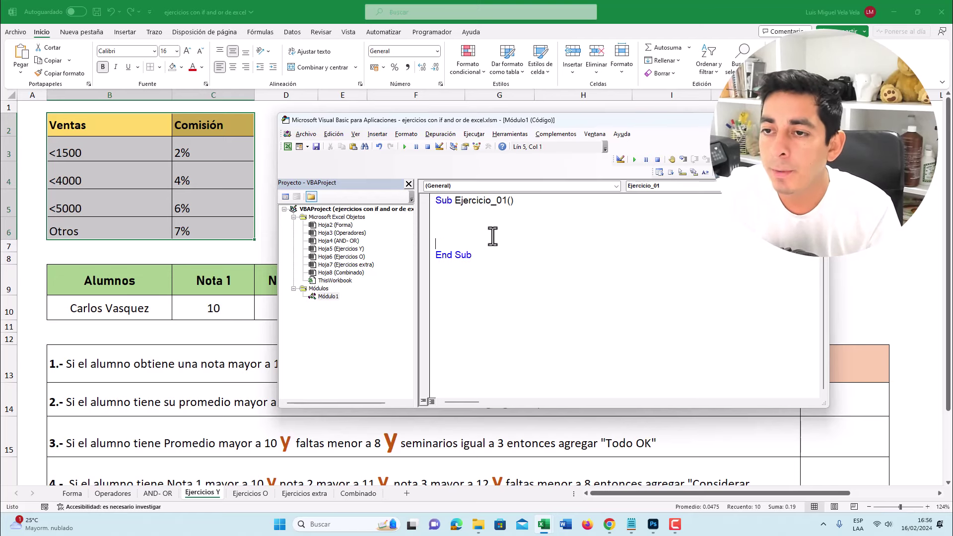
key("Return")
key("Return")
key("Return")
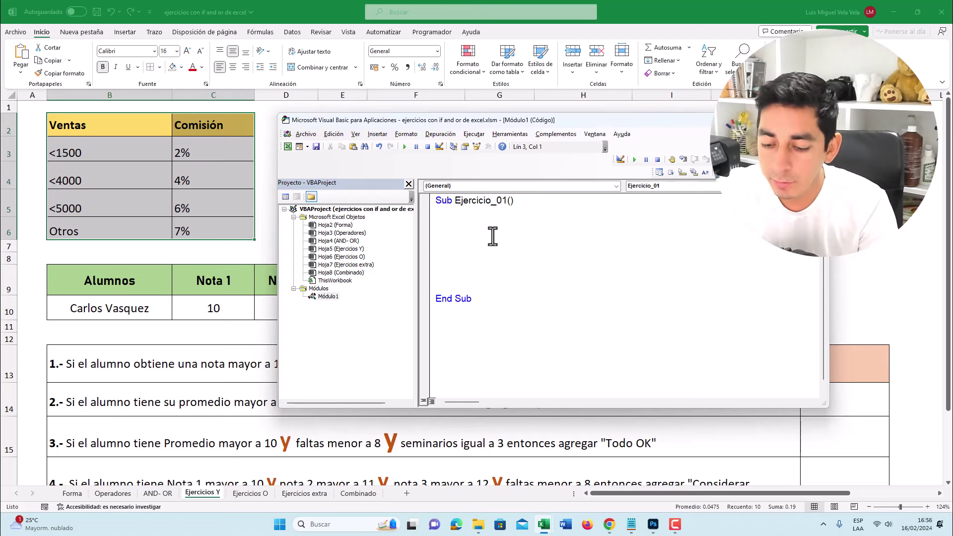
type("If")
Step: Add an If line with a matching End If, tidying the blank lines around it
key("Return")
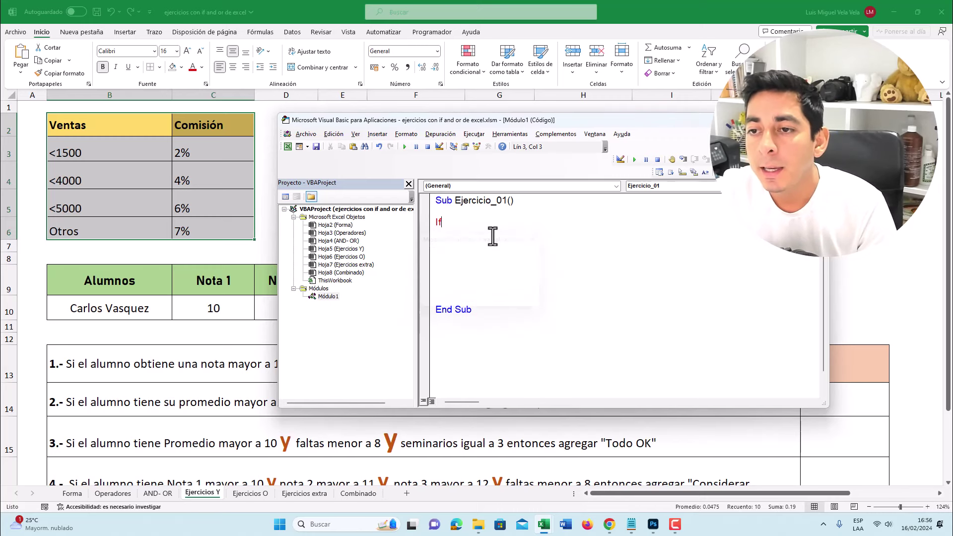
key("Return")
key("Return")
key("Return")
key("Return")
key("Return")
type("End If")
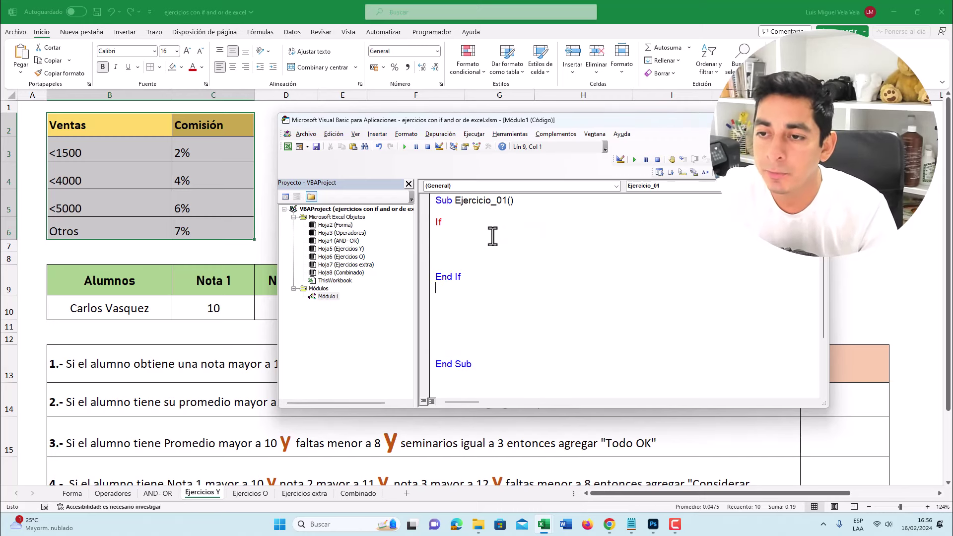
key("Delete")
key("Delete")
key("Delete")
key("Delete")
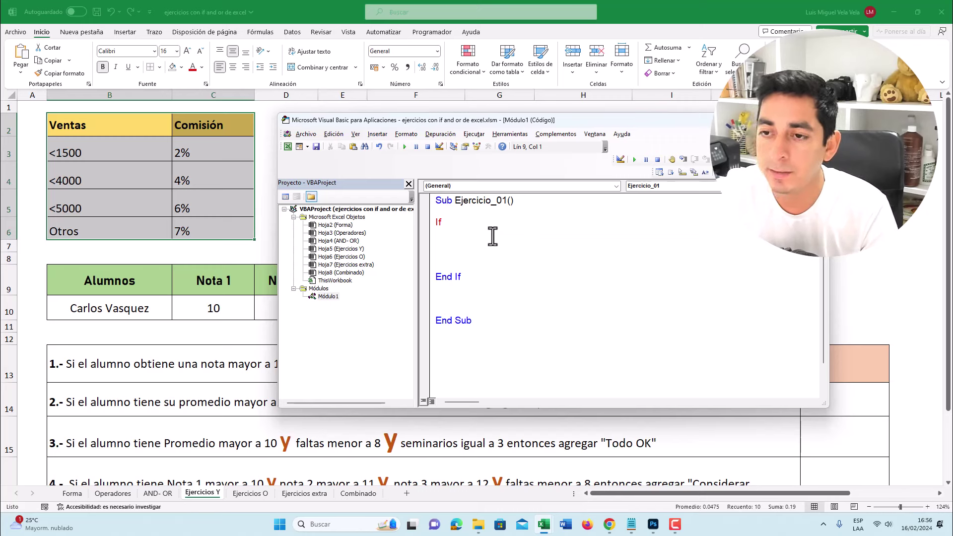
key("Delete")
key("Up")
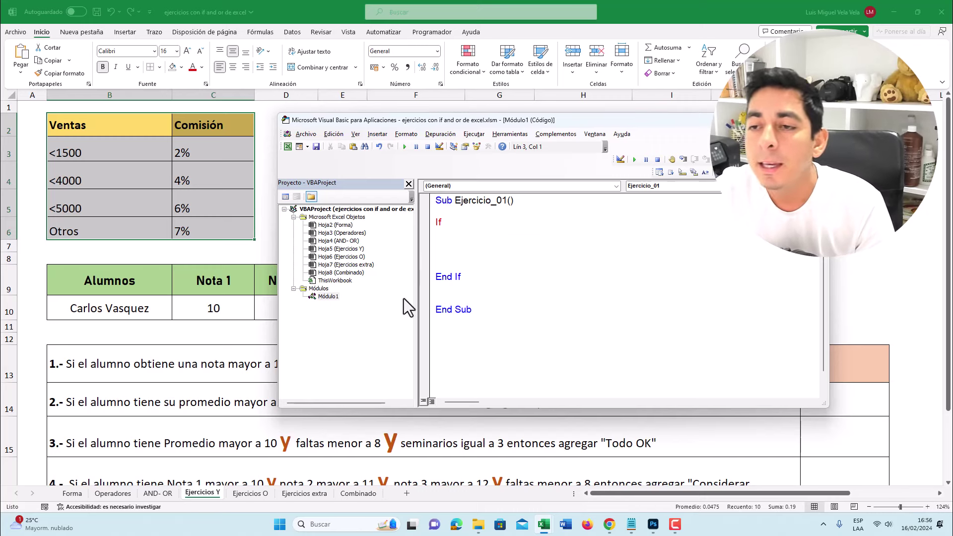
left_click_drag(463, 276, 431, 279)
left_click(460, 225)
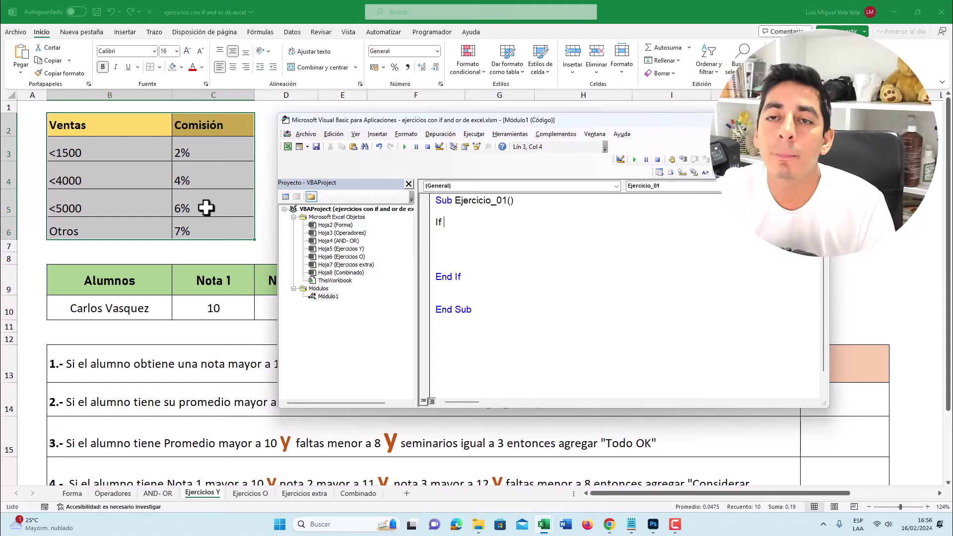
left_click(212, 171)
Step: Give cell E4, holding 5500, a red fill
left_click_drag(74, 127, 195, 233)
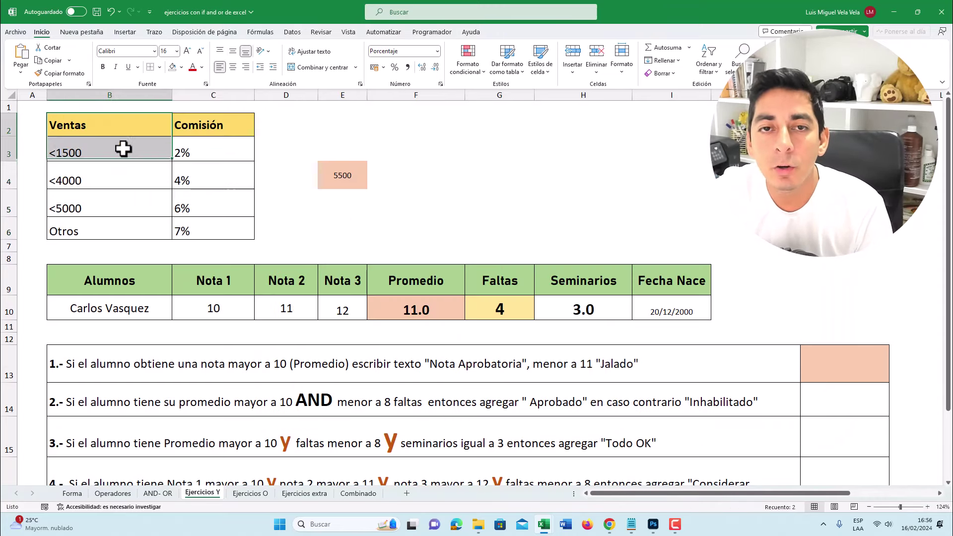
left_click(347, 174)
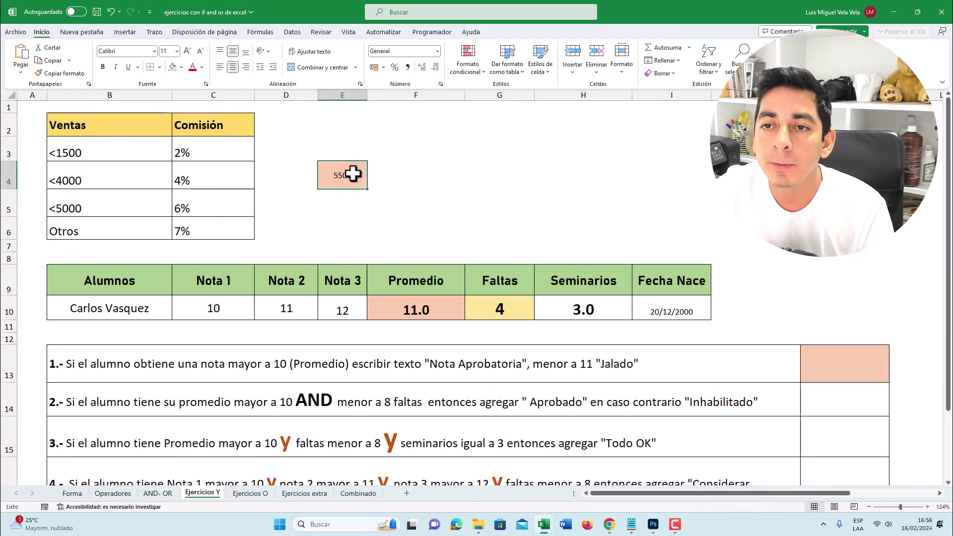
left_click(181, 67)
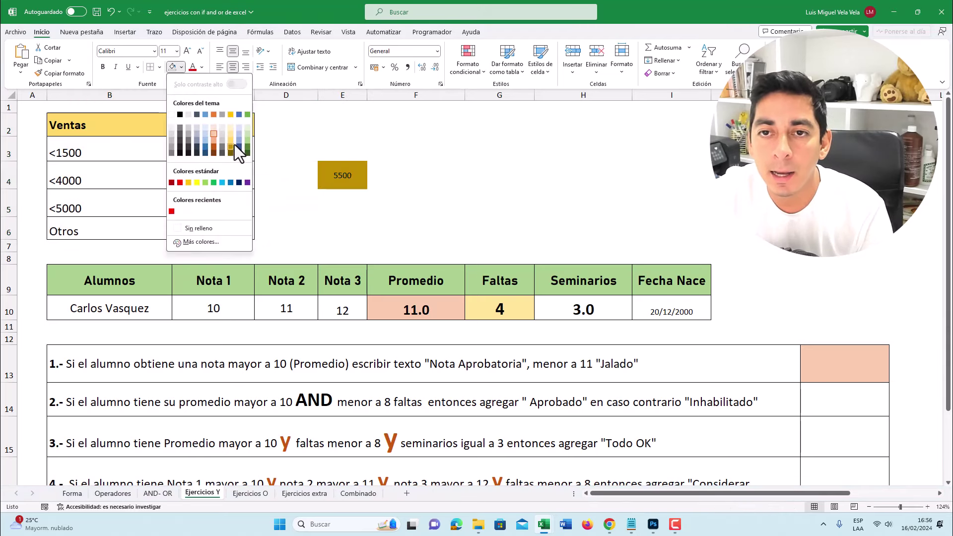
left_click(180, 182)
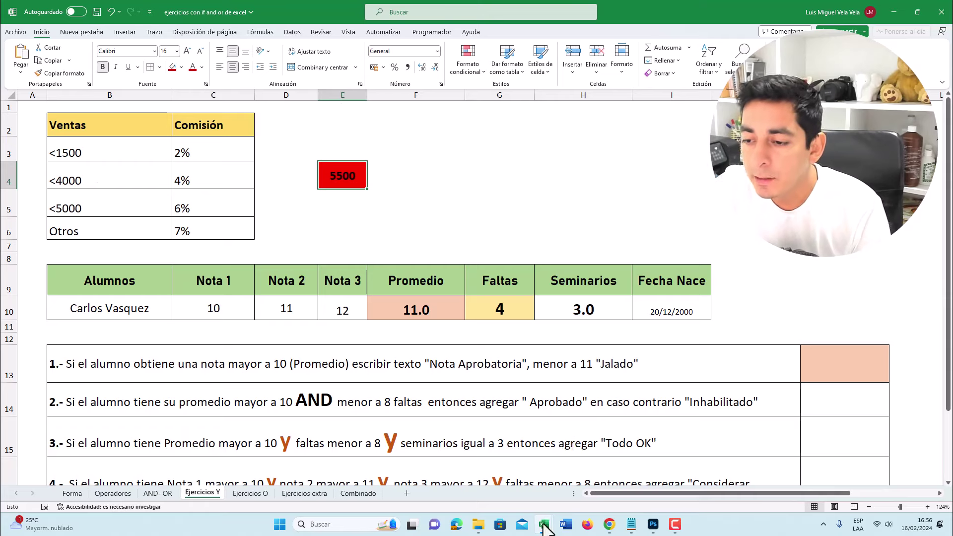
mouse_move(544, 524)
left_click(595, 470)
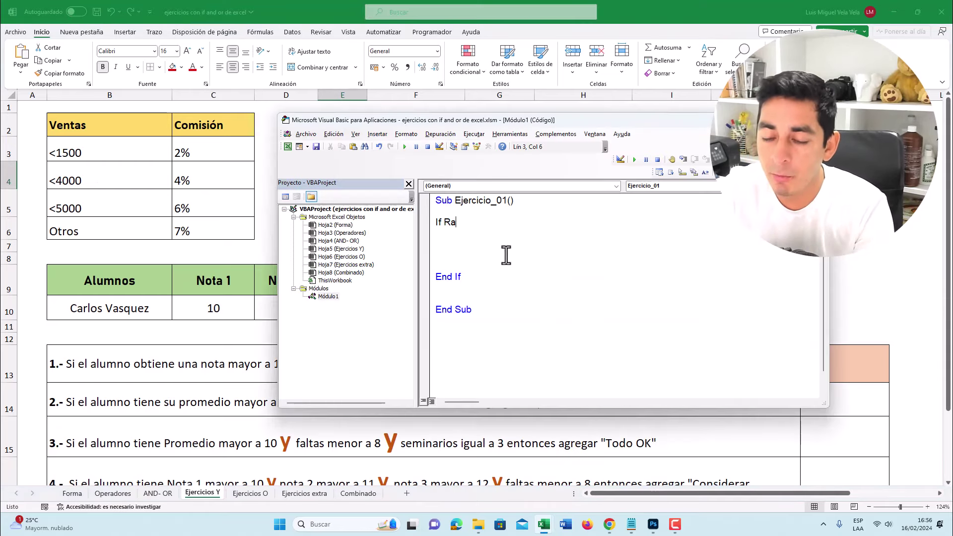
Step: Build the Range("E4") reference in the If condition
type("nge(\"E\")")
key("Left")
type("\"\"")
key("Left")
type("E")
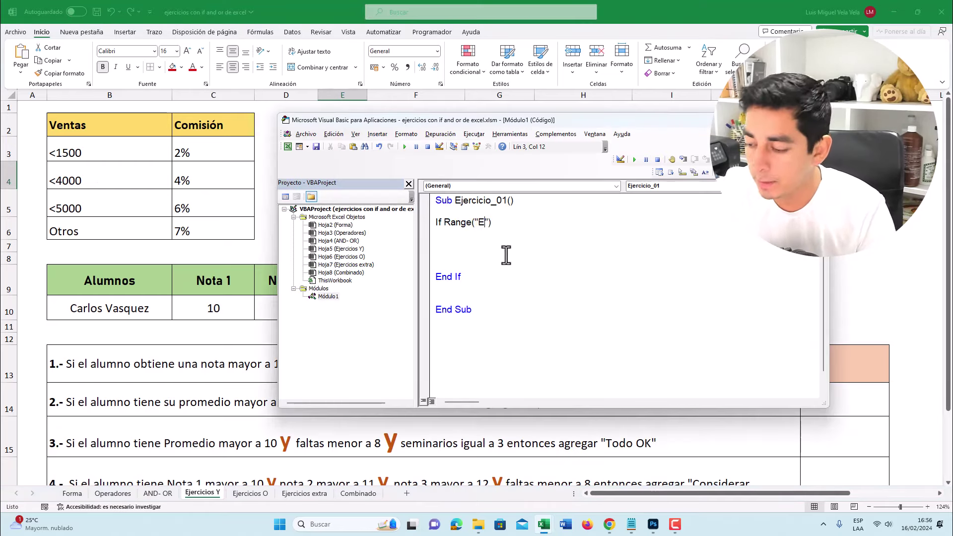
Step: Check cell E4 and the <1500 commission row on the worksheet
left_click_drag(476, 120, 539, 209)
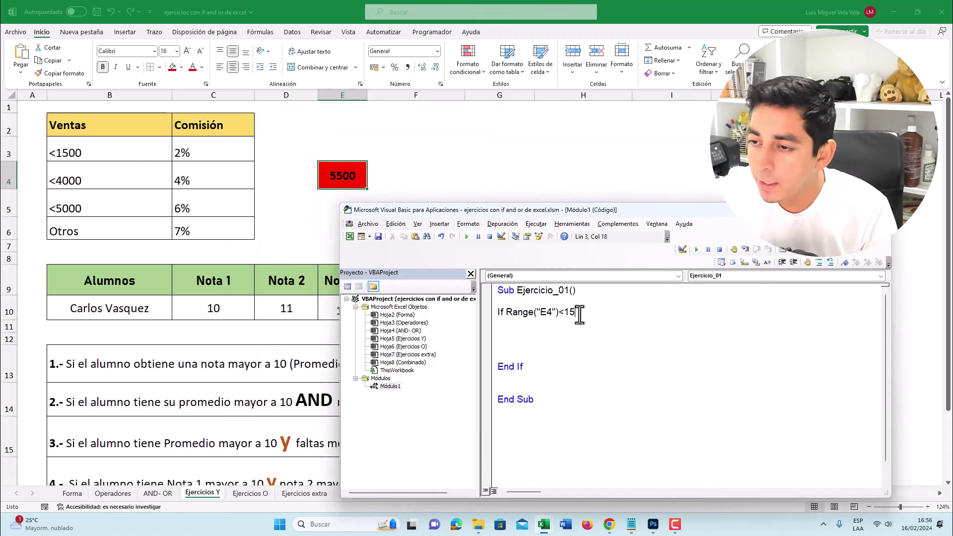
left_click_drag(111, 151, 191, 149)
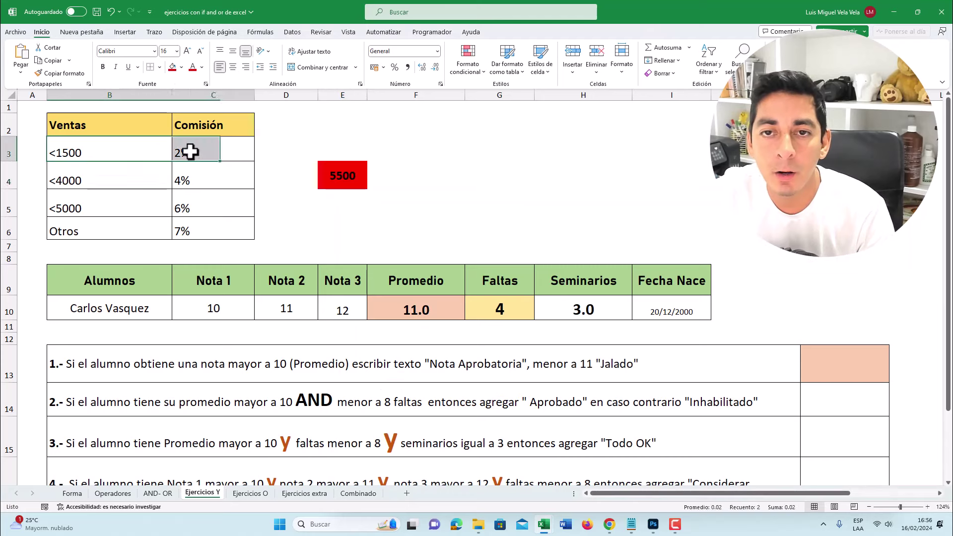
left_click(341, 174)
left_click(345, 93)
left_click(346, 184)
left_click(342, 95)
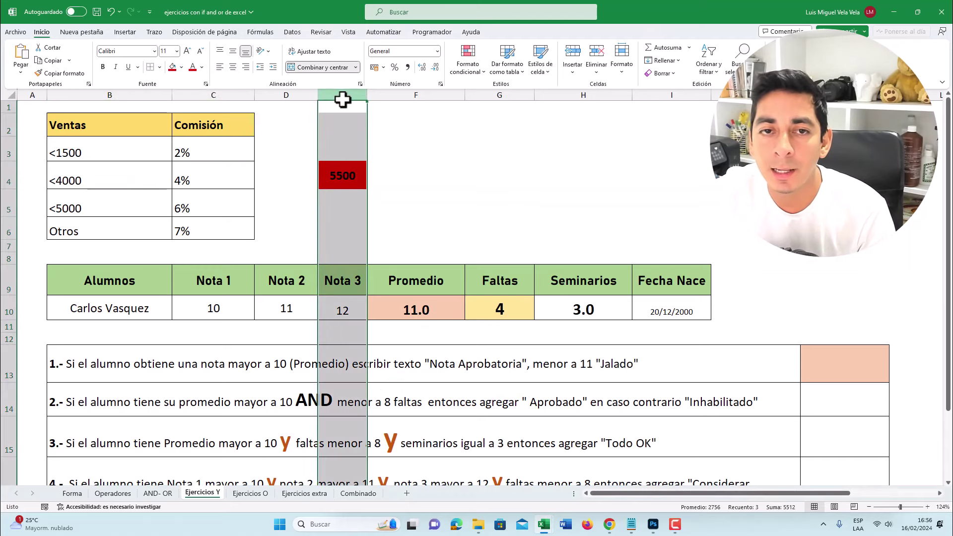
left_click(346, 164)
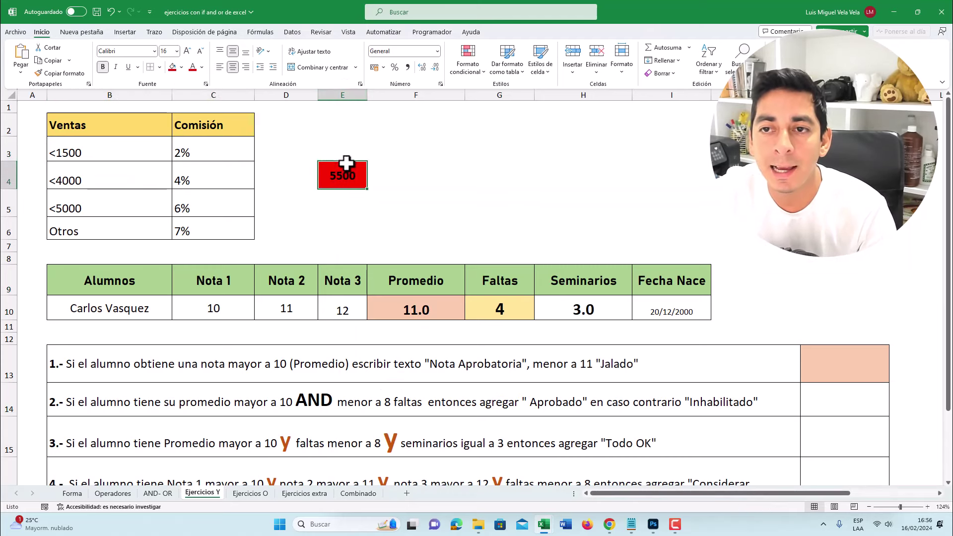
left_click(86, 156)
left_click_drag(103, 149, 198, 150)
left_click(81, 144)
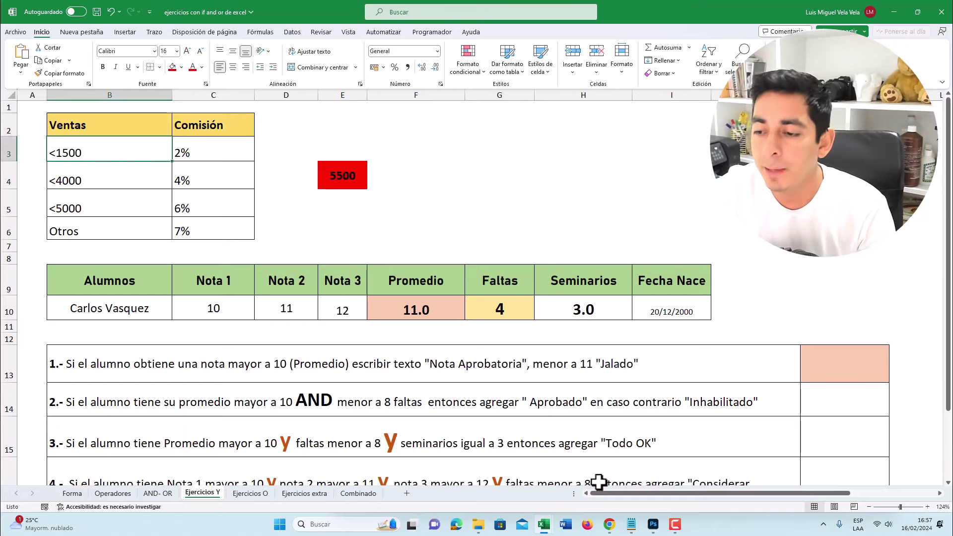
left_click(598, 478)
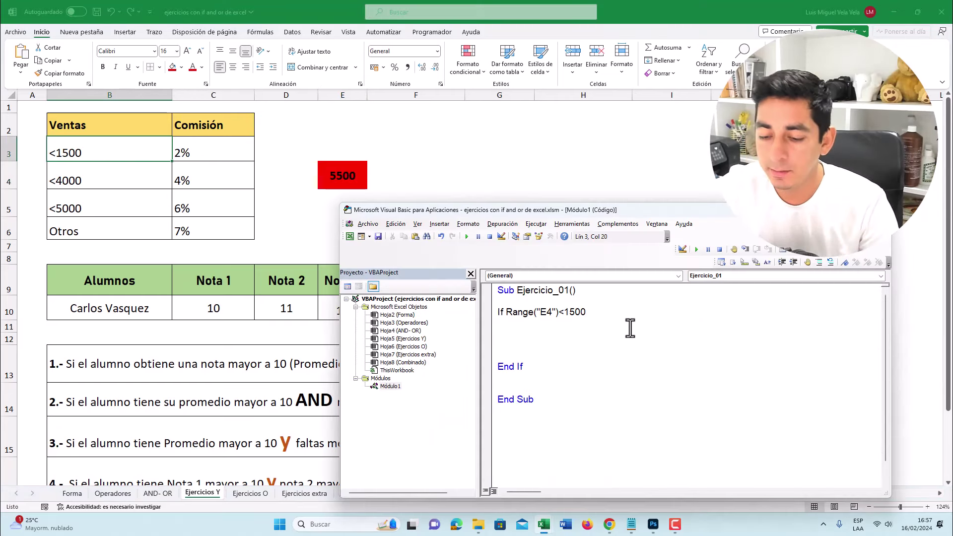
Step: Finish the If with Then and MsgBox "2%", and begin an ElseIf Range("E4")< line
type(" Then")
key("Return")
type("Msgbox \"2")
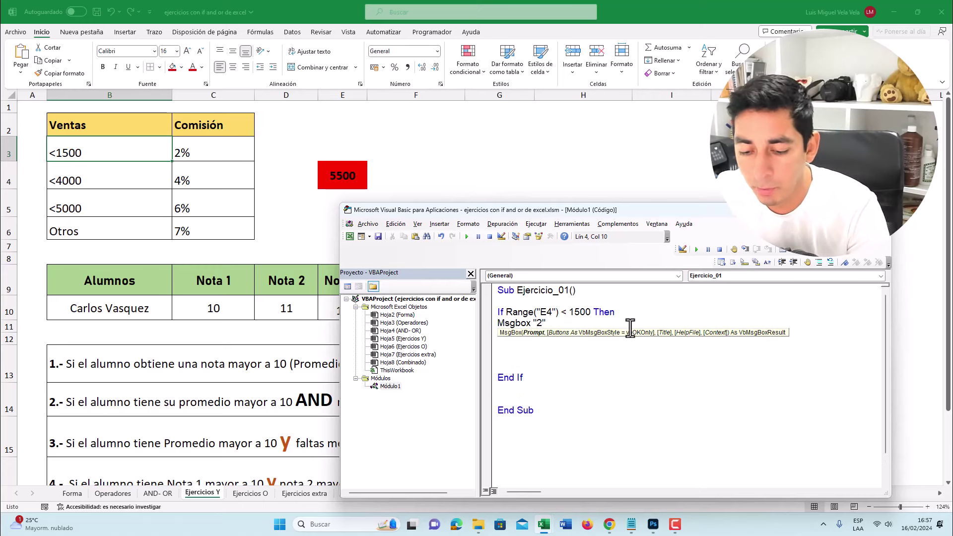
type("%\"")
key("Return")
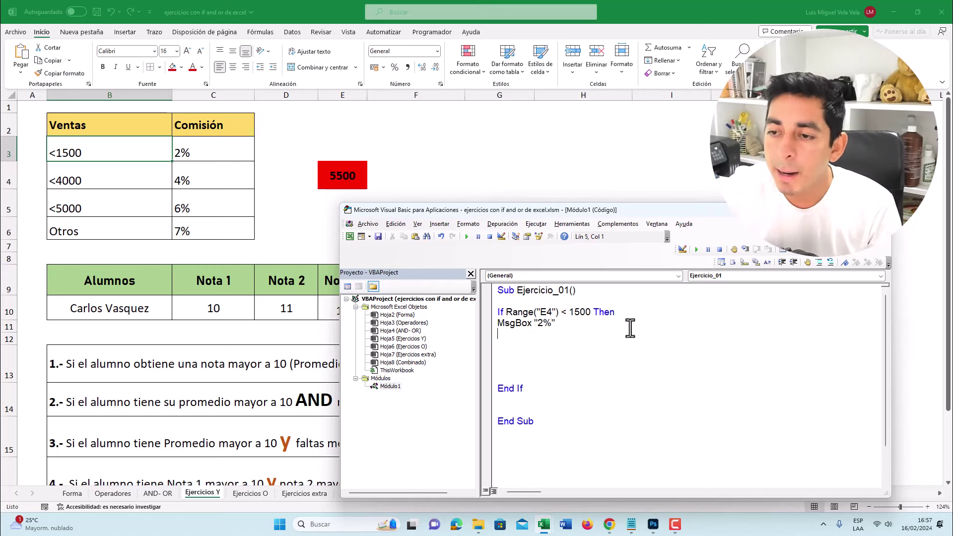
key("Return")
key("Delete")
type("Els")
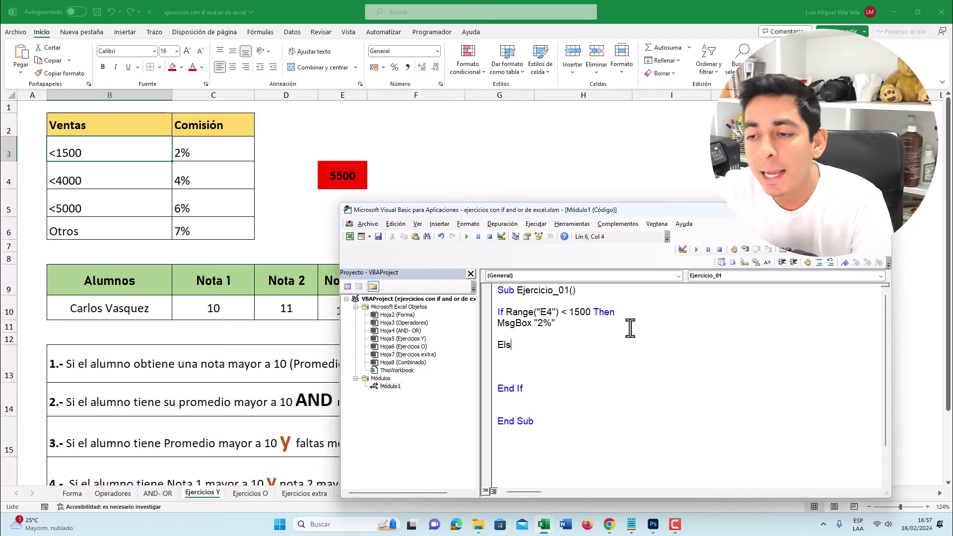
type("eIf R")
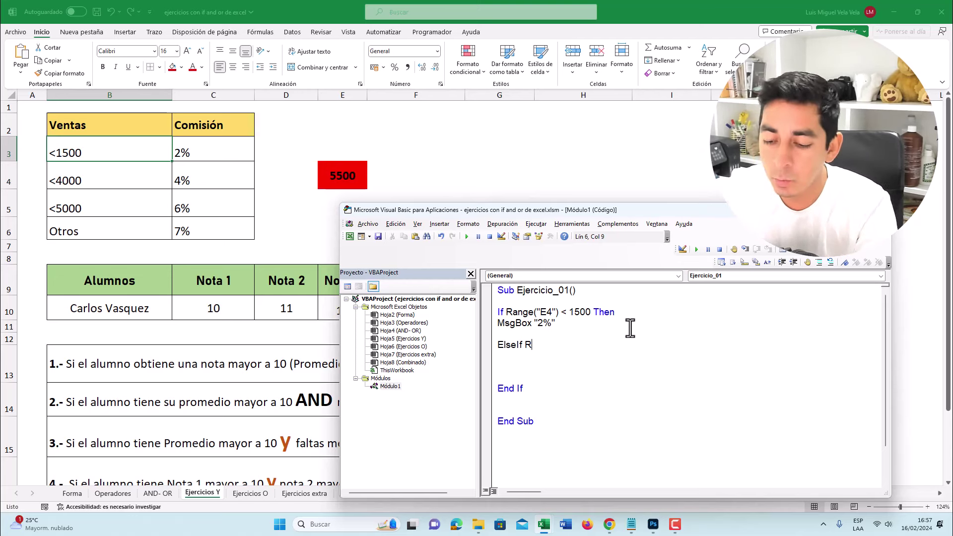
type("()")
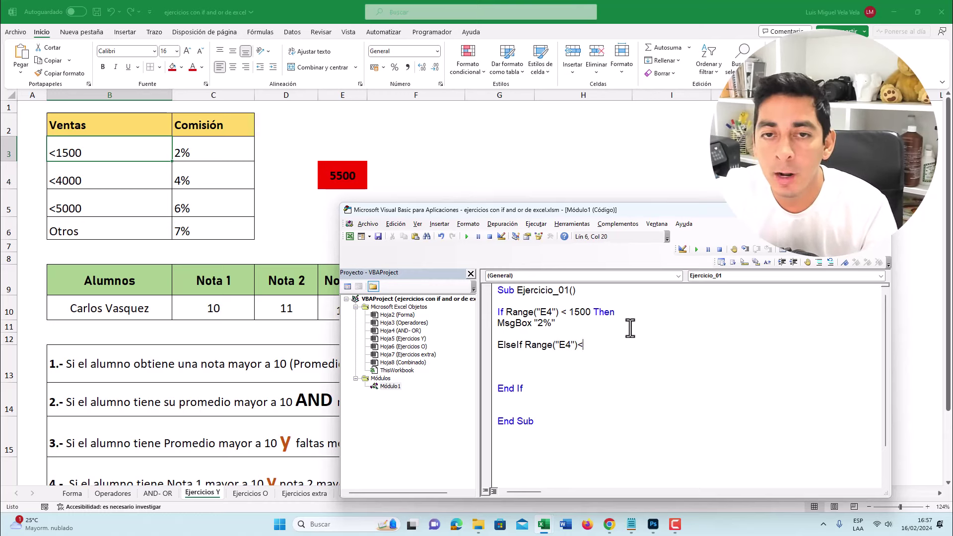
Step: Complete ElseIf Range("E4") < 4000 Then with MsgBox "4%"
key("alt+F11")
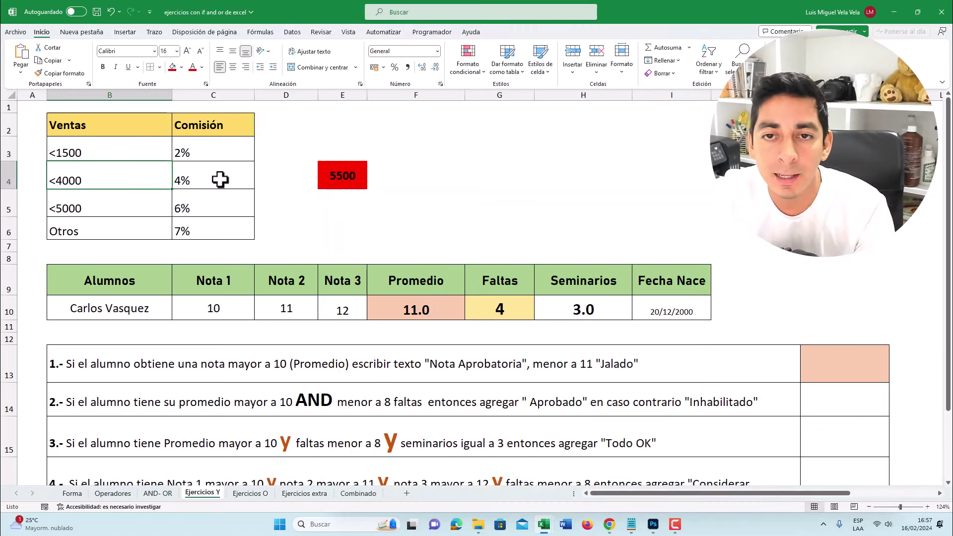
left_click_drag(219, 181, 89, 179)
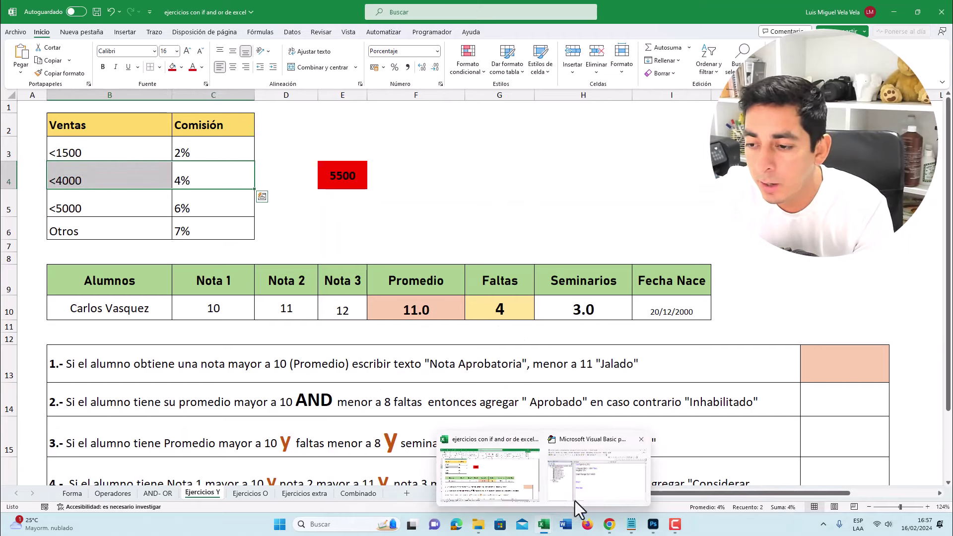
left_click(611, 504)
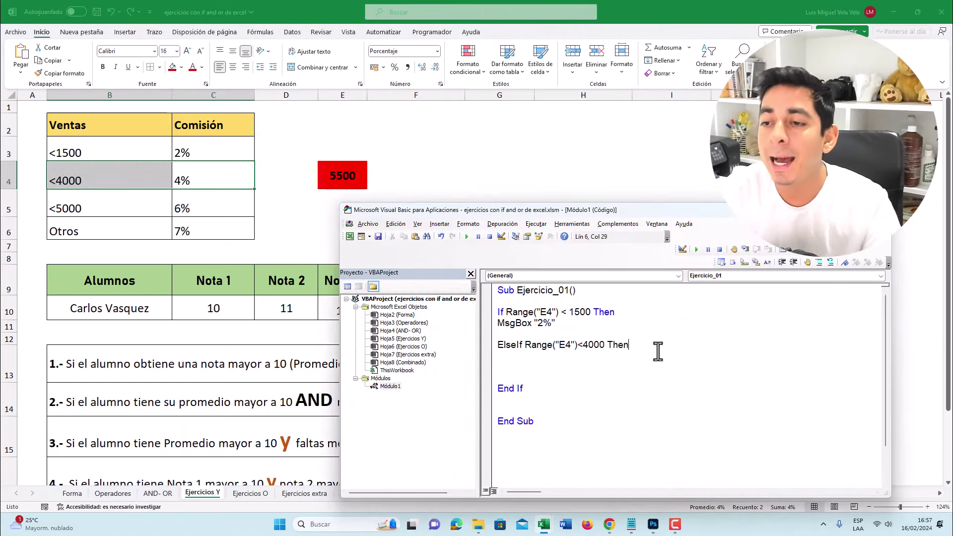
key("Return")
type("msgbox \"4")
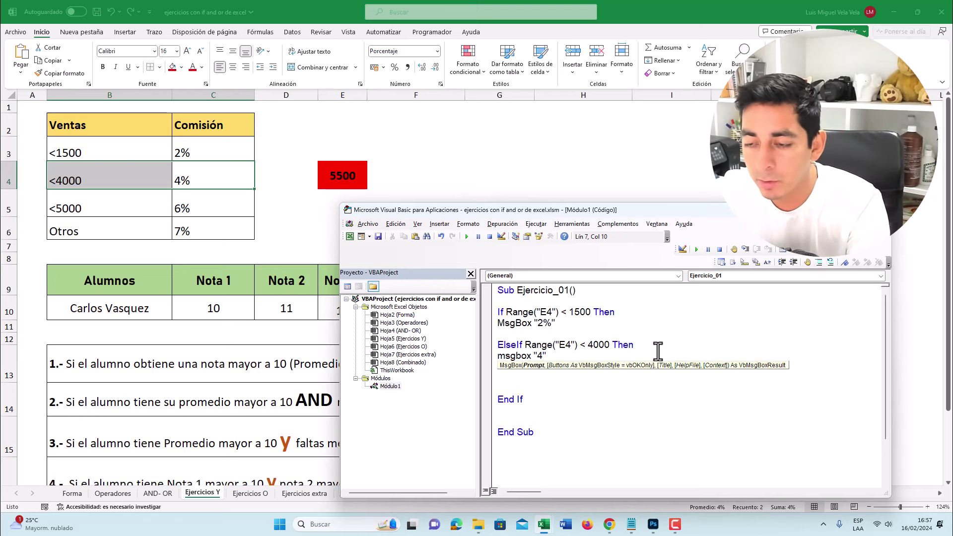
key("Return")
key("Return")
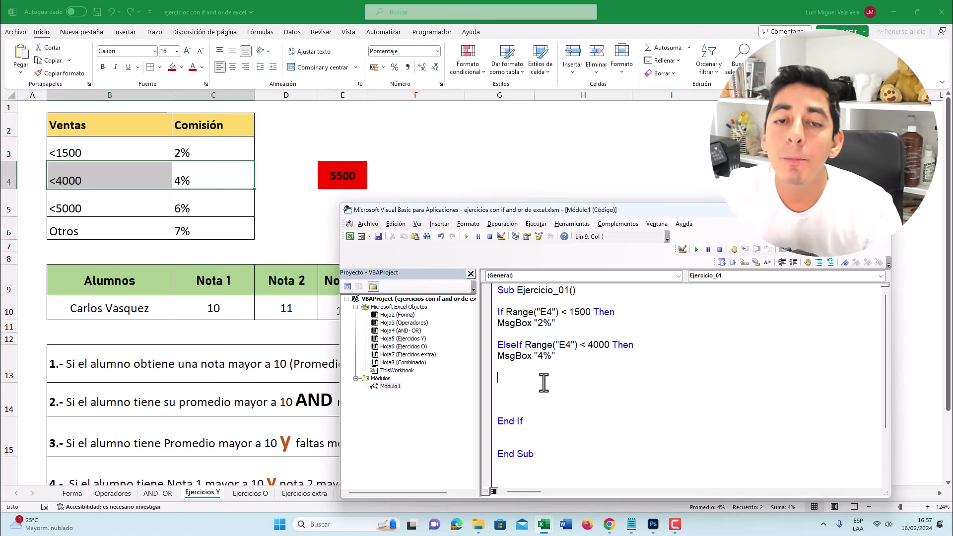
Step: Add ElseIf Range("E4") < 5000 Then with MsgBox "6%"
left_click_drag(104, 205, 195, 201)
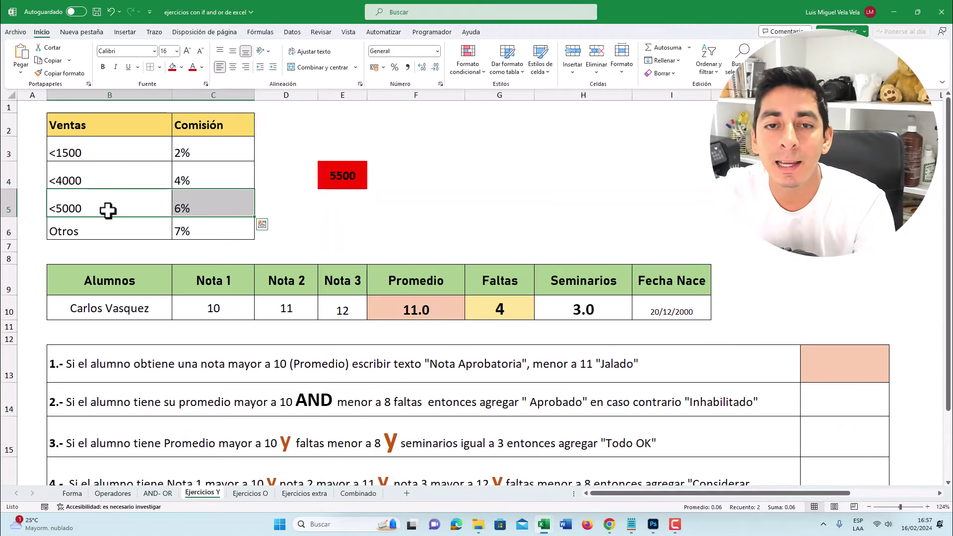
left_click(590, 470)
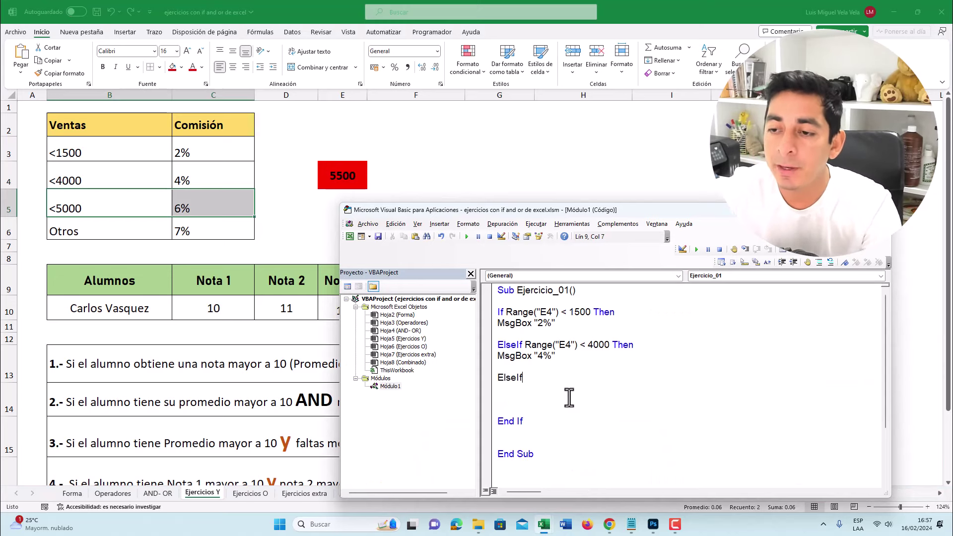
type("Range(\"E4\")<5000 Th")
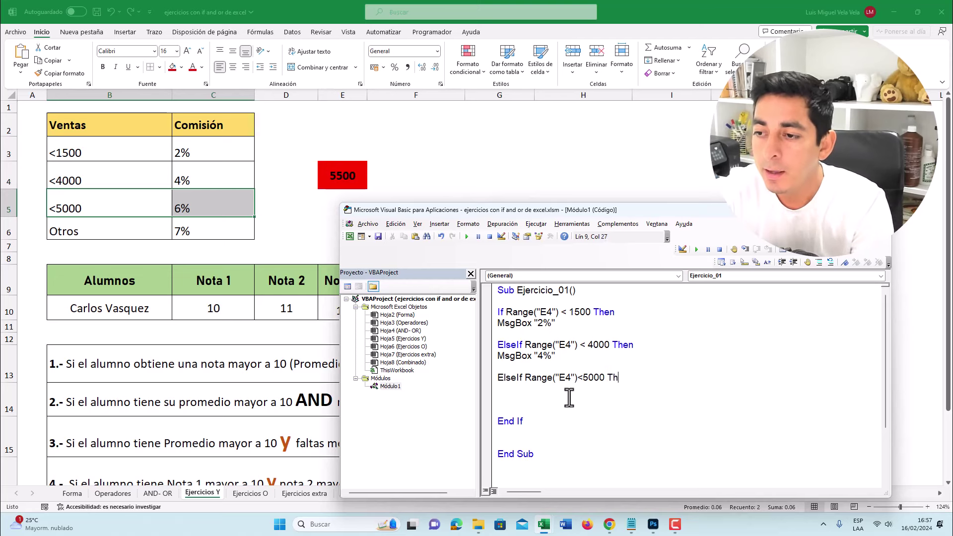
type("en")
key("Return")
type("box \"6%")
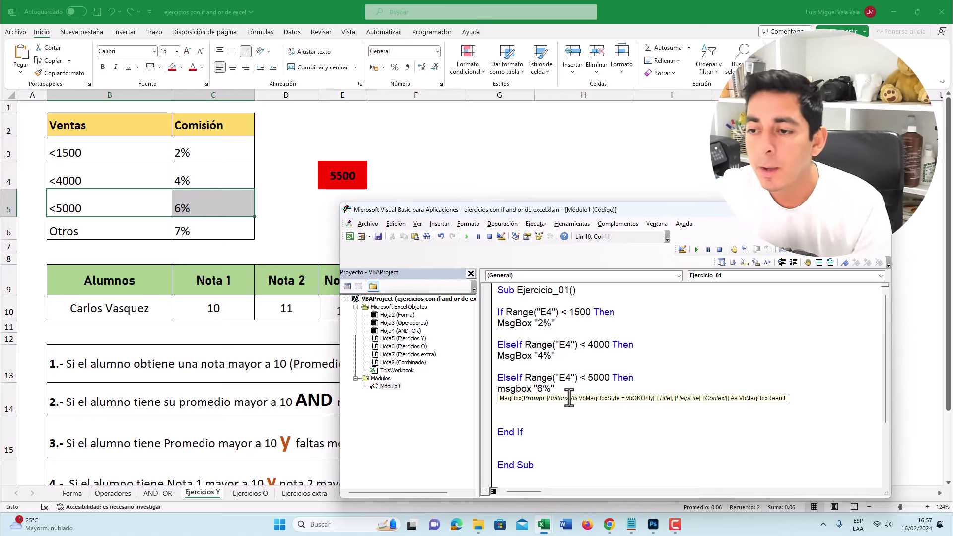
key("Return")
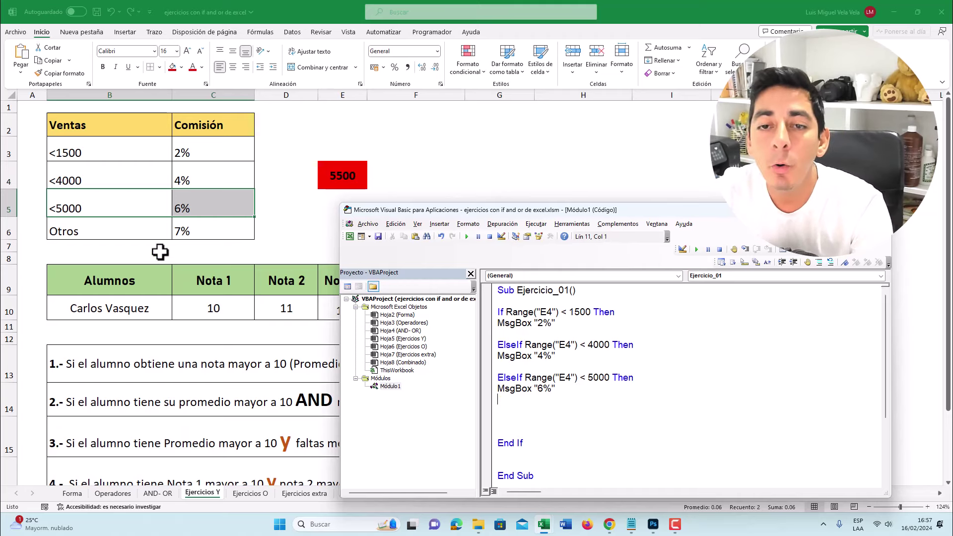
left_click(136, 229)
left_click(79, 151)
Step: Fill the first three commission rows, B3:C5, grey
left_click_drag(172, 159, 193, 197)
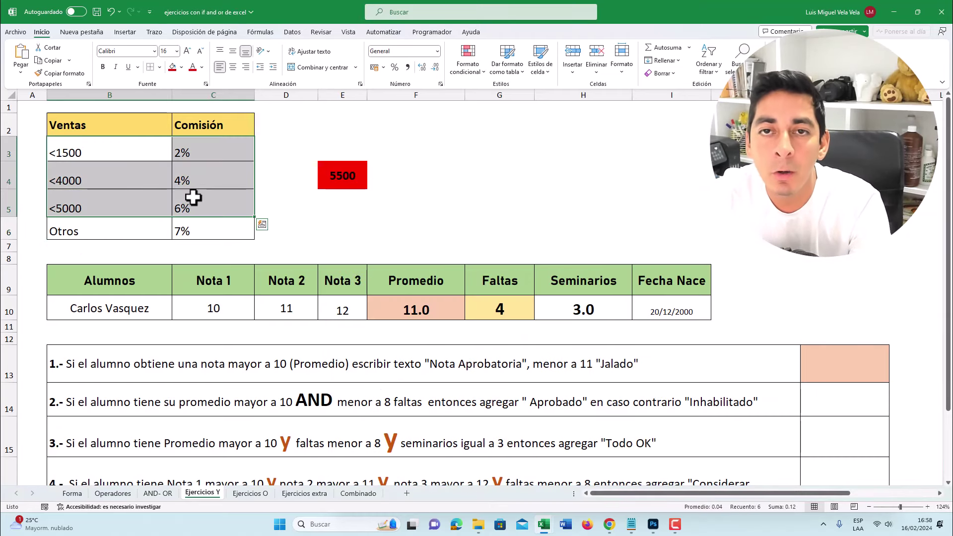
left_click(181, 67)
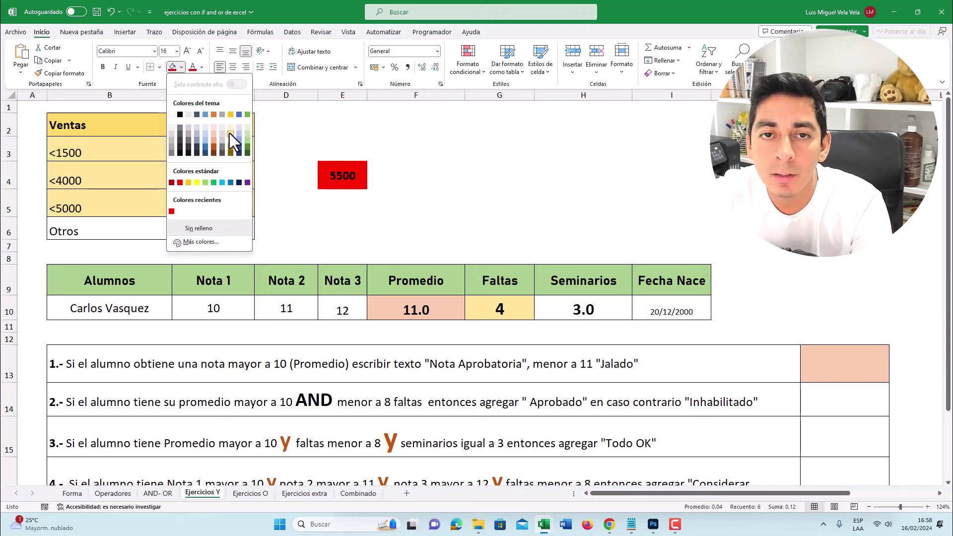
left_click(230, 133)
left_click(181, 67)
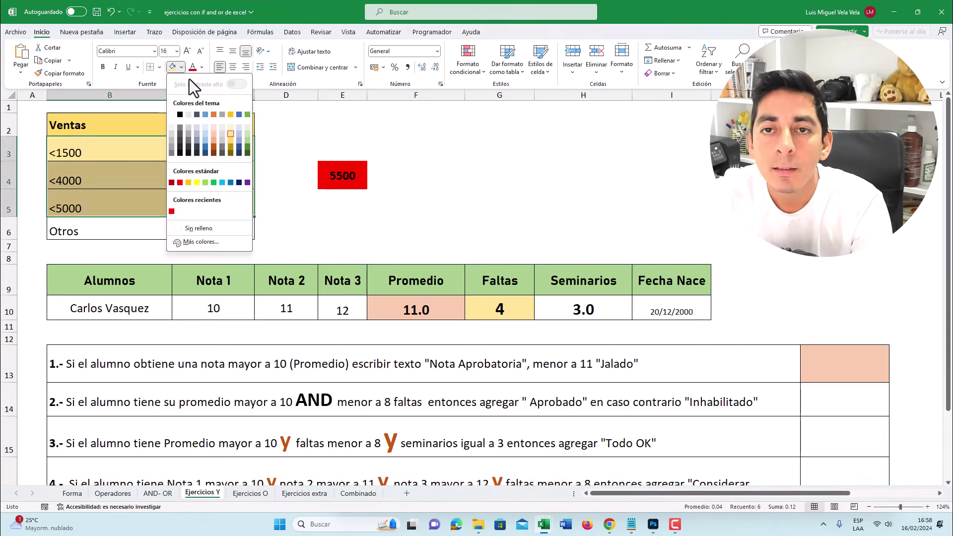
left_click(173, 135)
left_click_drag(79, 234, 197, 234)
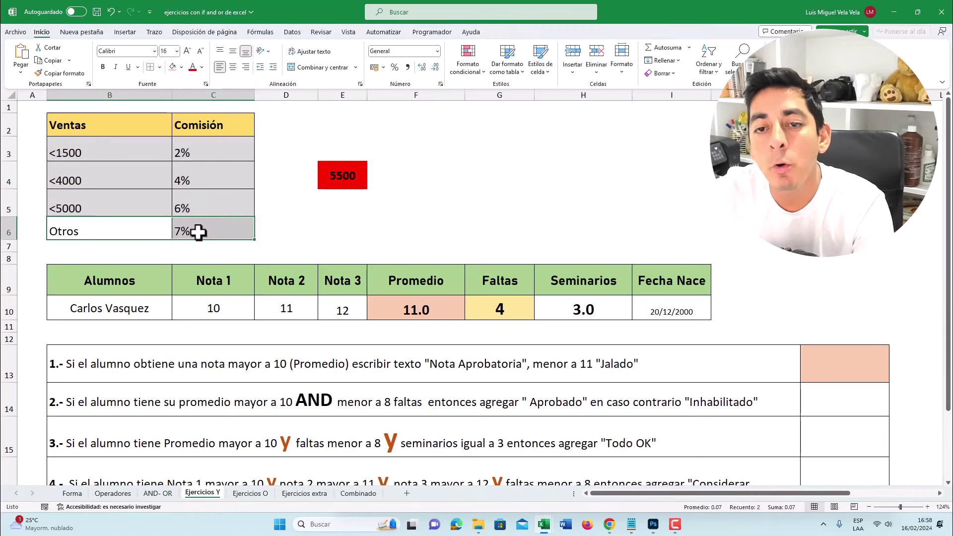
Step: Add an Else branch with MsgBox "7%" to close the If block
left_click(630, 472)
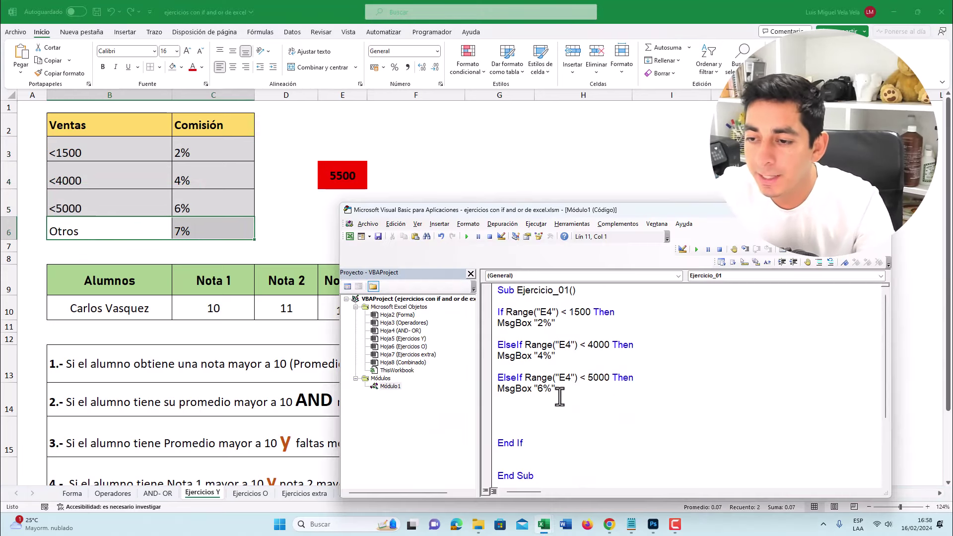
type("Else")
key("Return")
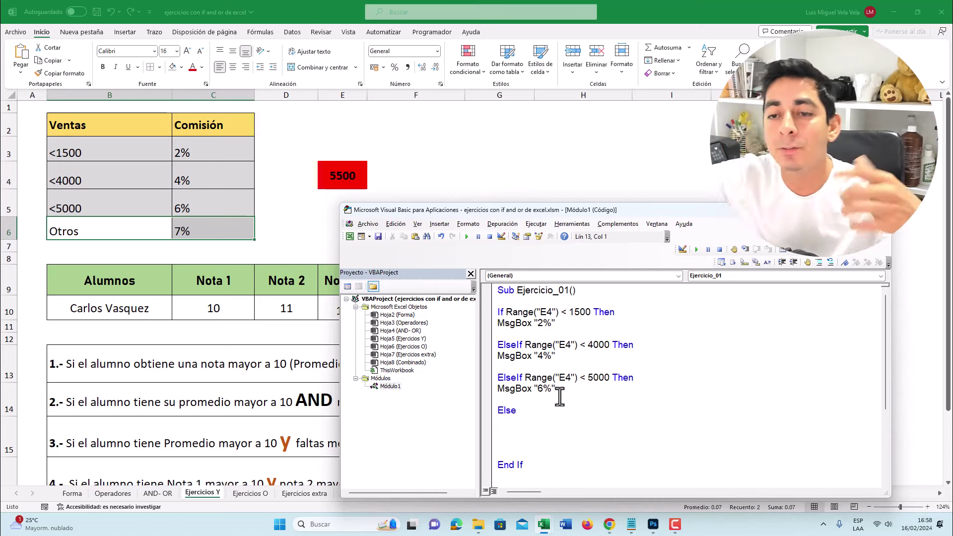
left_click_drag(559, 392, 489, 313)
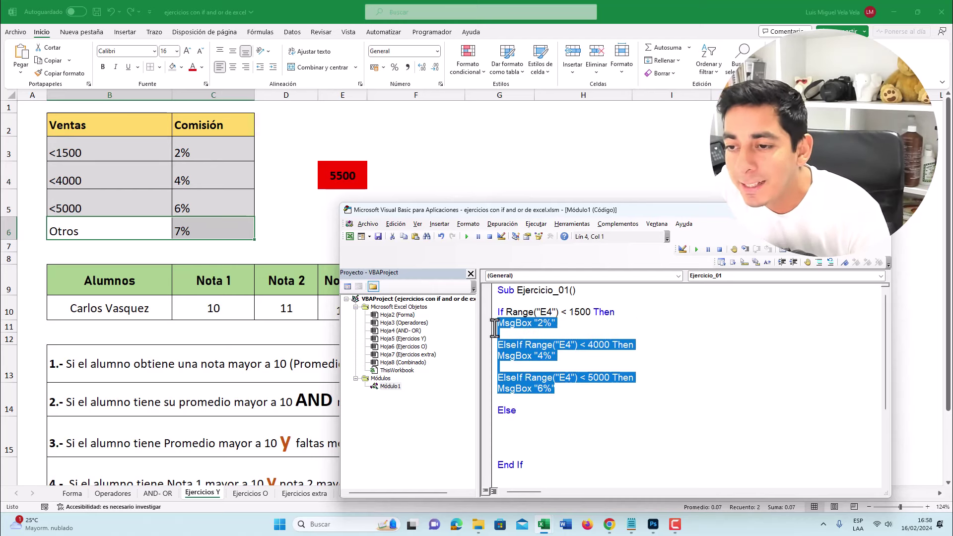
left_click(536, 423)
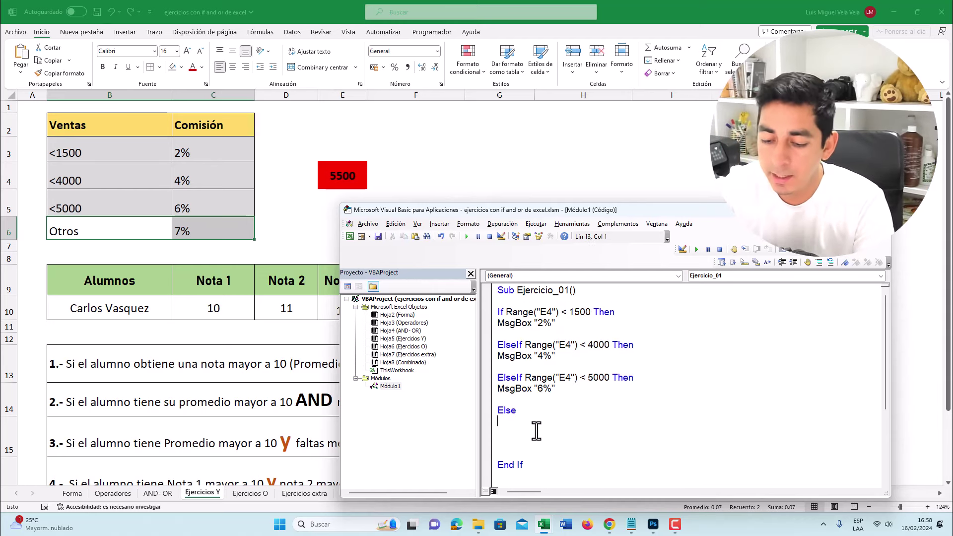
type("msgbox \"7")
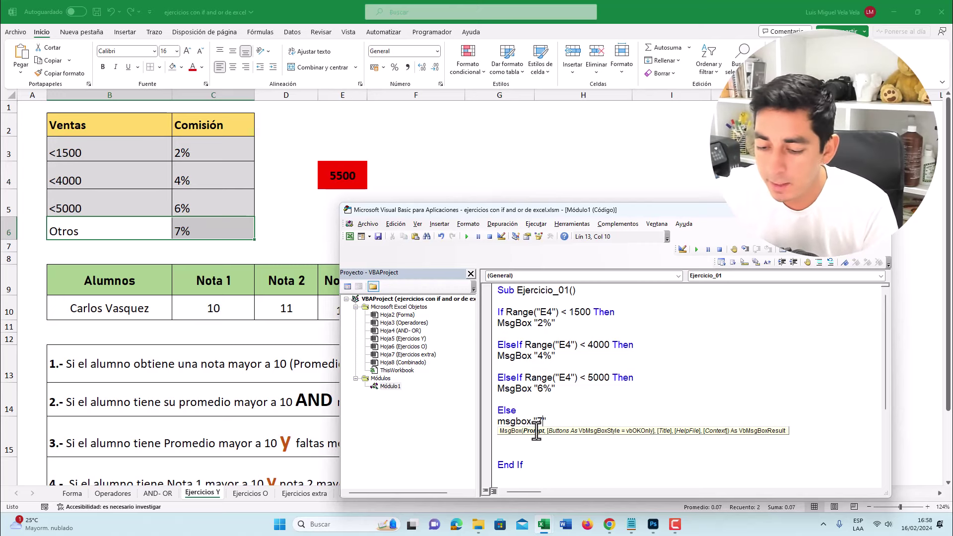
type("%")
key("Up")
key("Up")
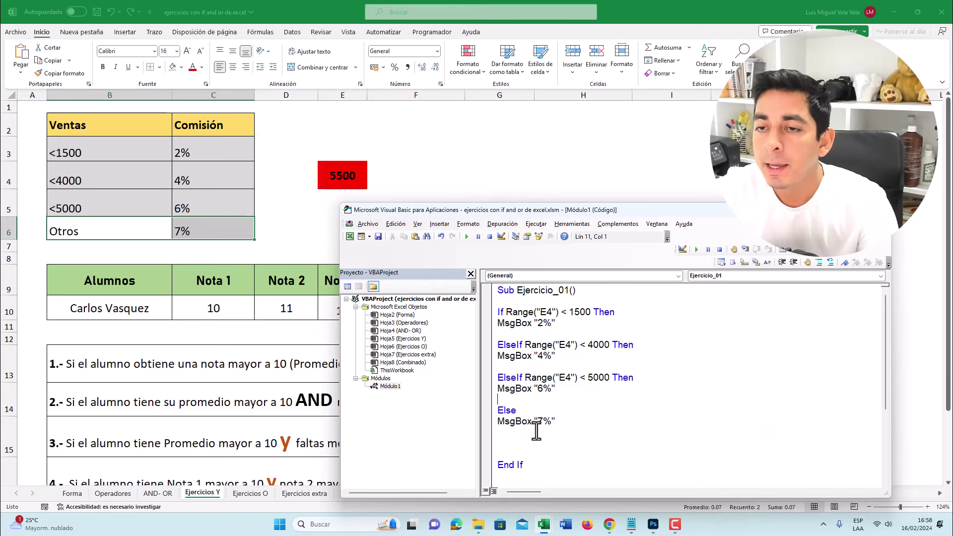
Step: Run the commission macro and dismiss its 7% result message
left_click(467, 236)
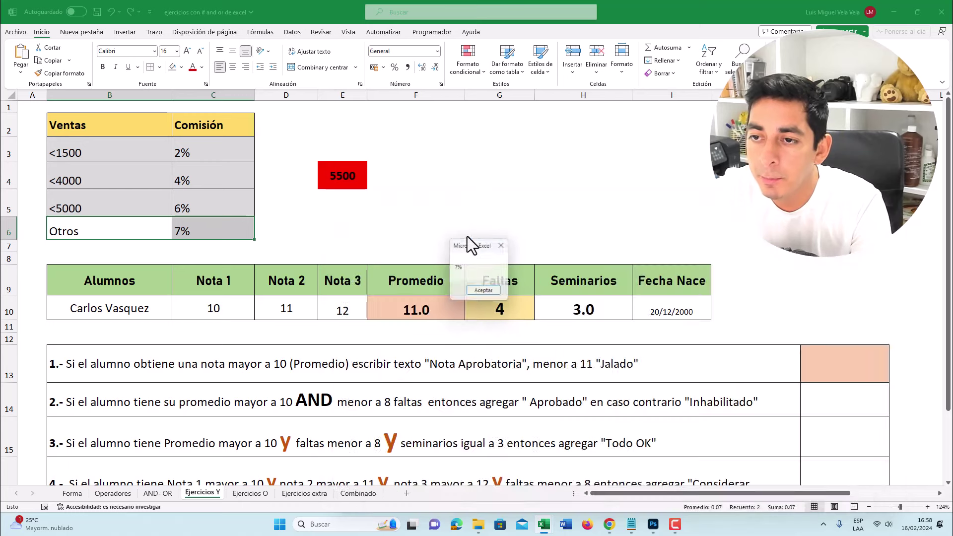
left_click_drag(484, 249, 337, 160)
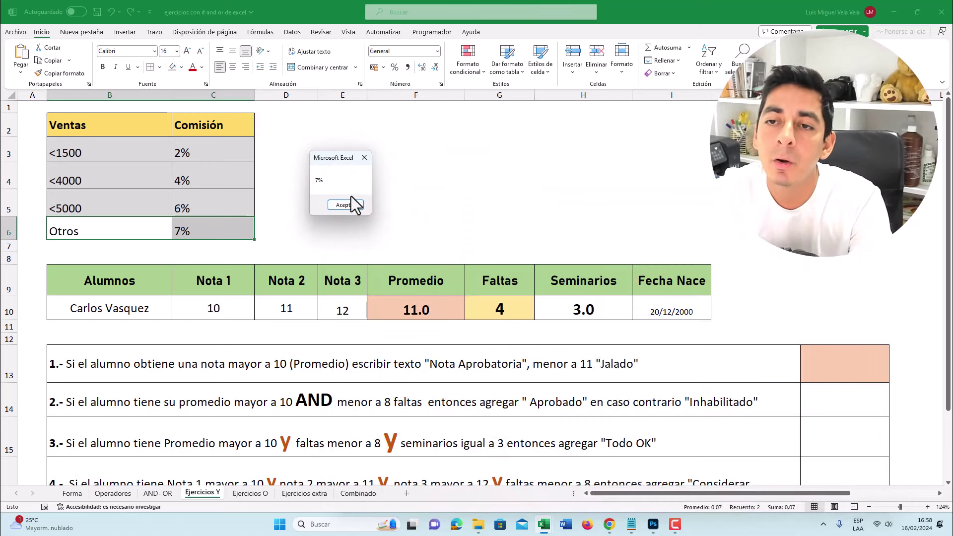
left_click(350, 201)
left_click(309, 196)
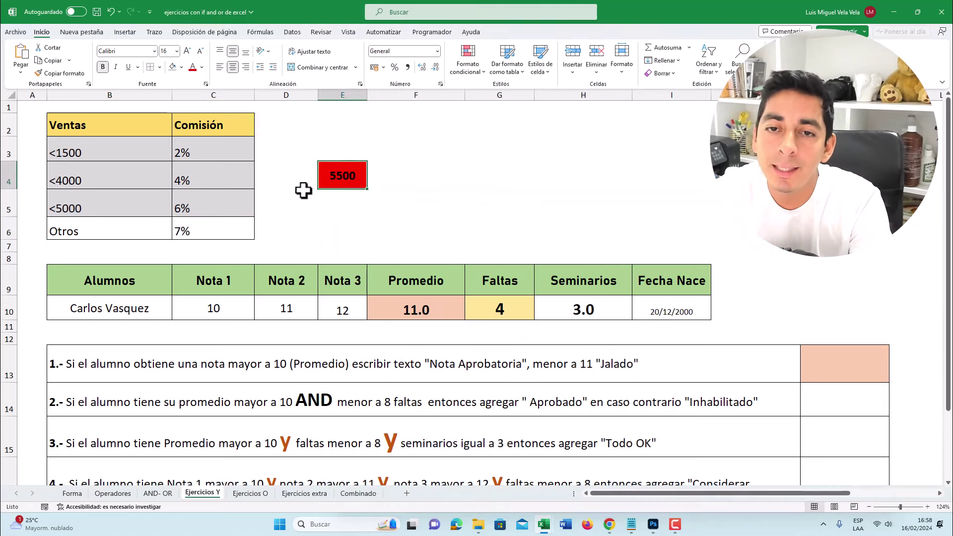
Step: Remove the grey shading from the first three commission rows, B3:C5
left_click(149, 187)
left_click(132, 234)
left_click_drag(110, 153, 210, 209)
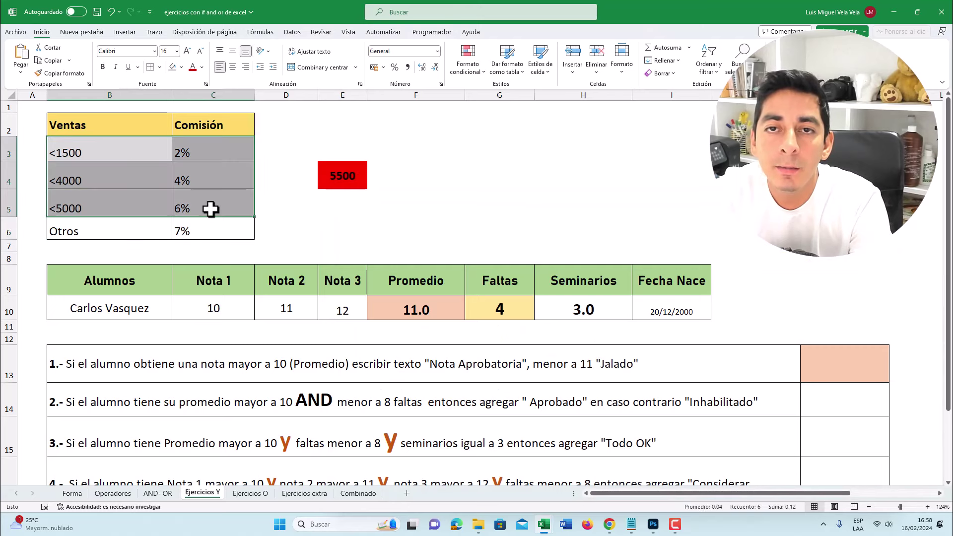
left_click(182, 67)
left_click(172, 115)
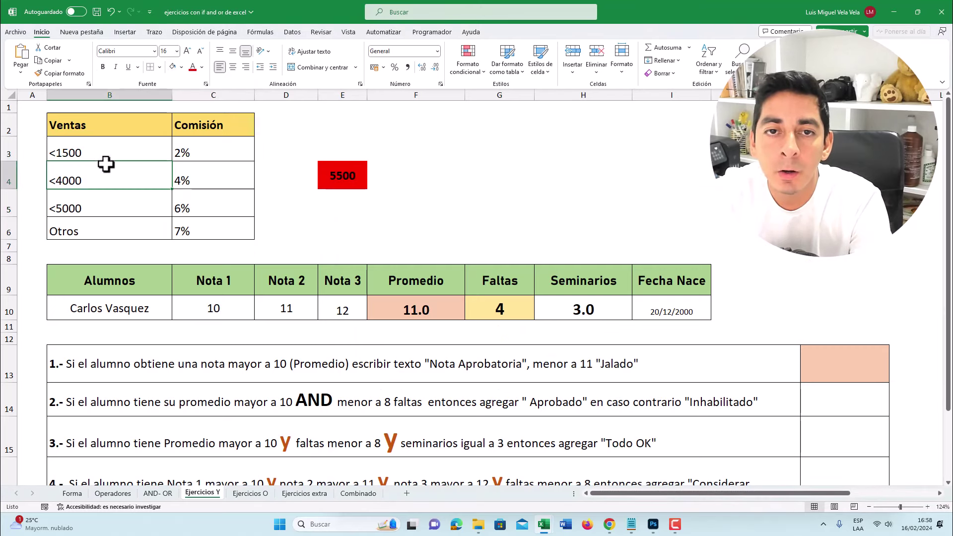
left_click(107, 158)
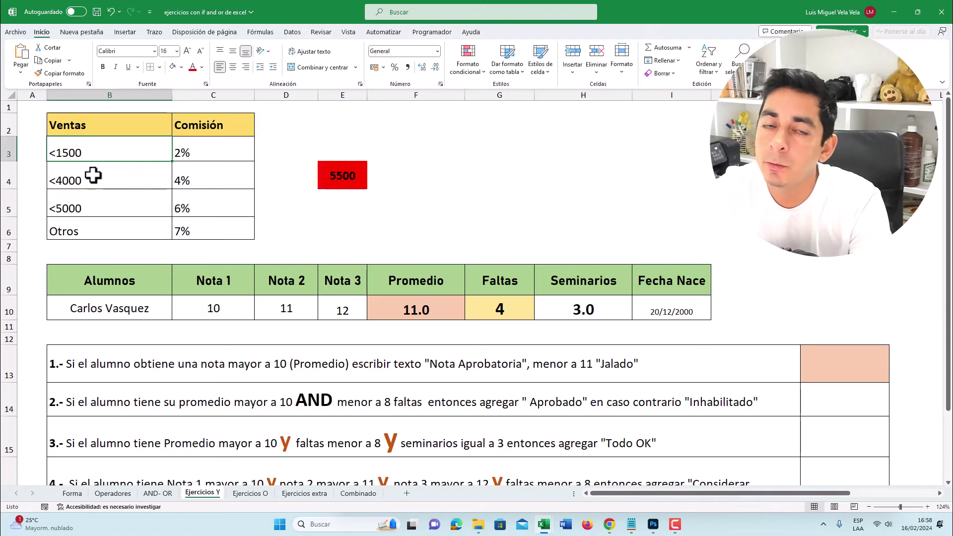
left_click(93, 177)
left_click(97, 208)
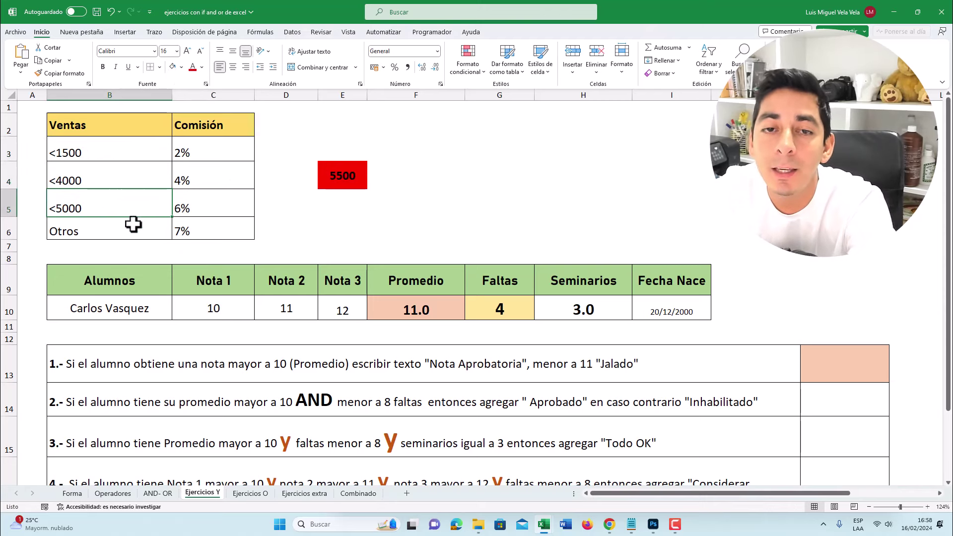
left_click_drag(94, 149, 206, 202)
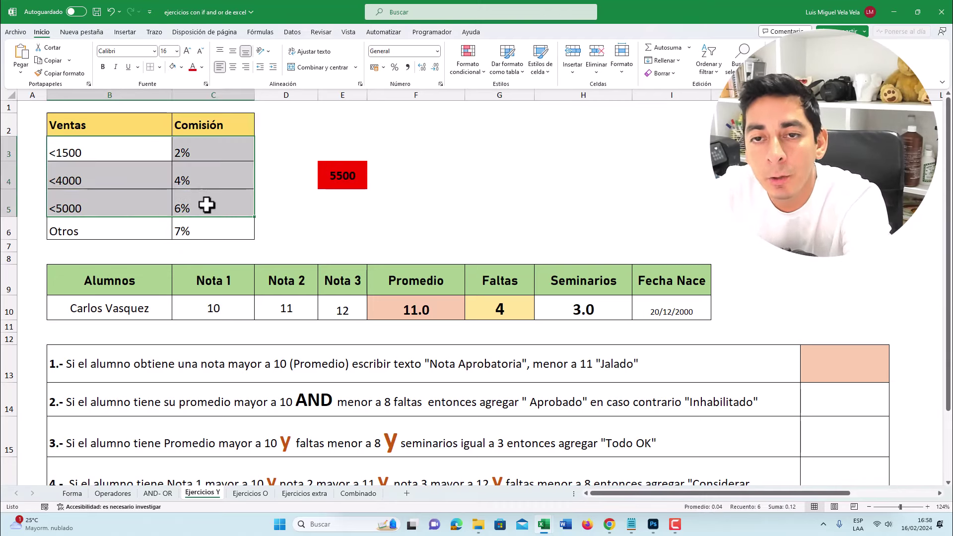
Step: Make the red sales cell's font white and enter 2800 as its value
left_click(197, 229)
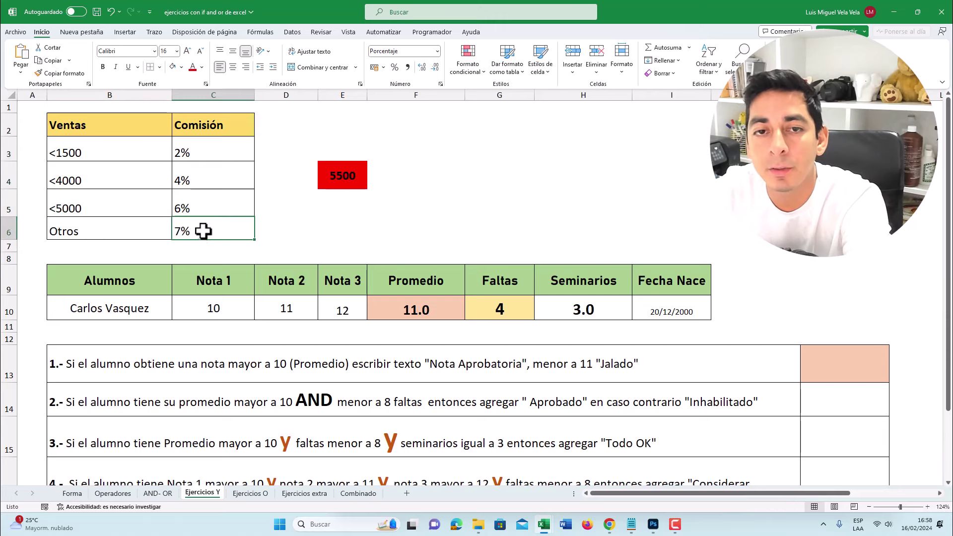
left_click(342, 183)
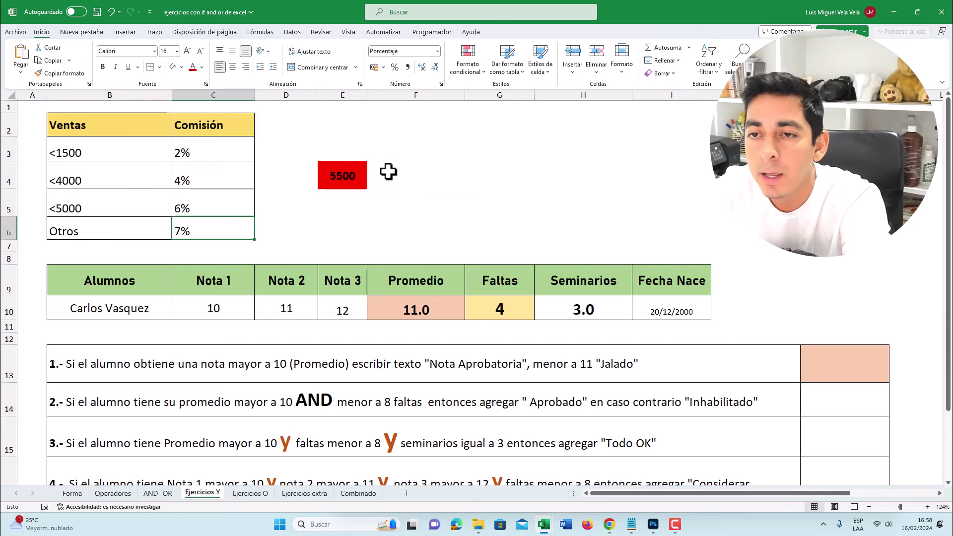
left_click(201, 67)
left_click(195, 131)
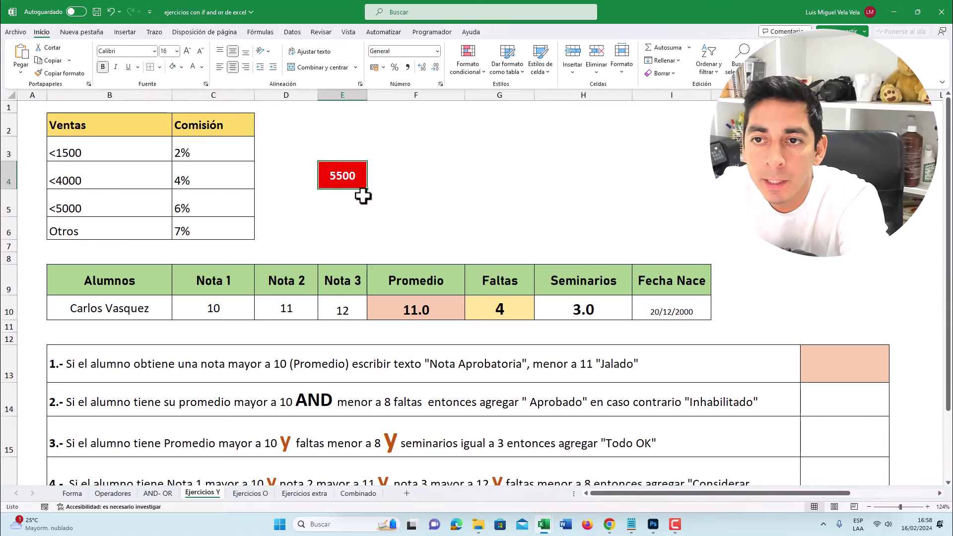
type("2000")
left_click(344, 178)
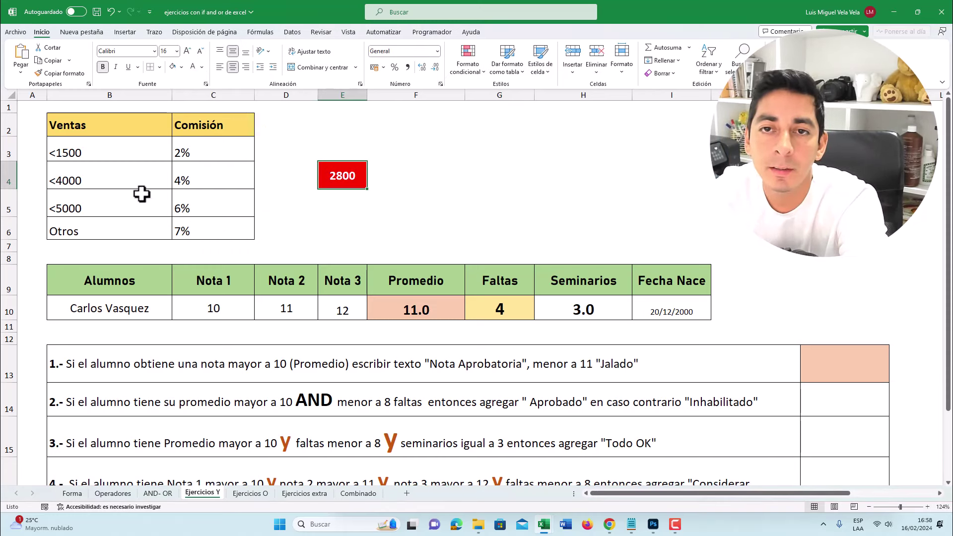
Step: Rerun Ejercicio_01 and confirm it shows a 4% commission message
left_click_drag(215, 175, 107, 174)
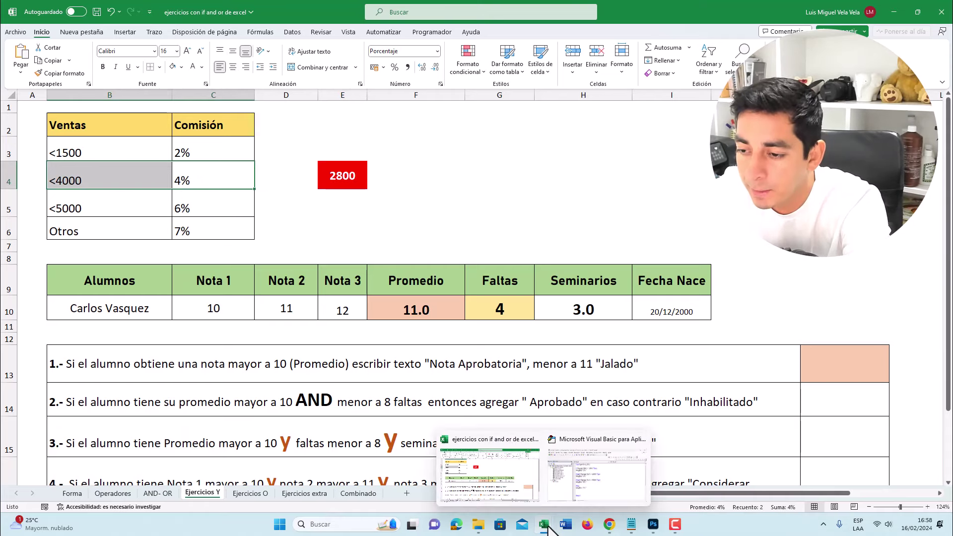
left_click(596, 499)
left_click(542, 334)
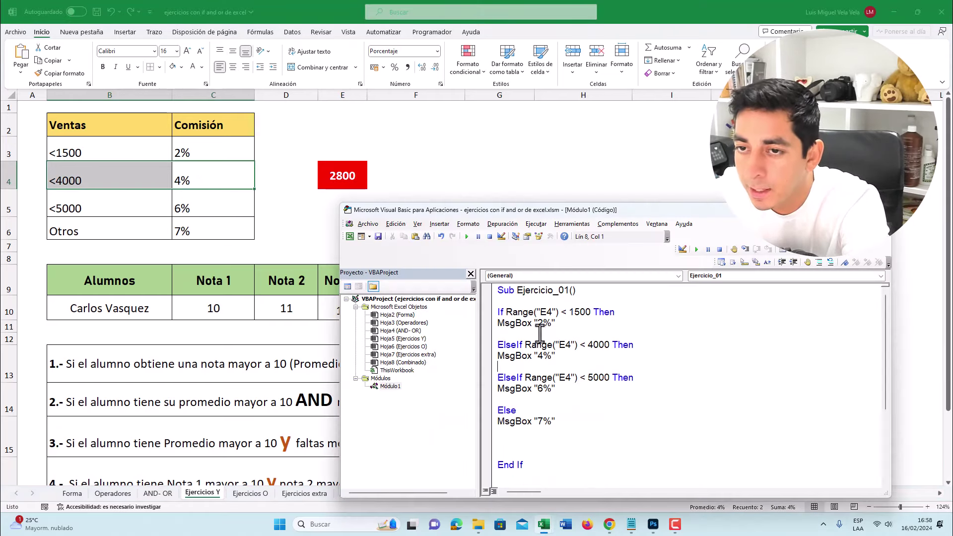
left_click(468, 236)
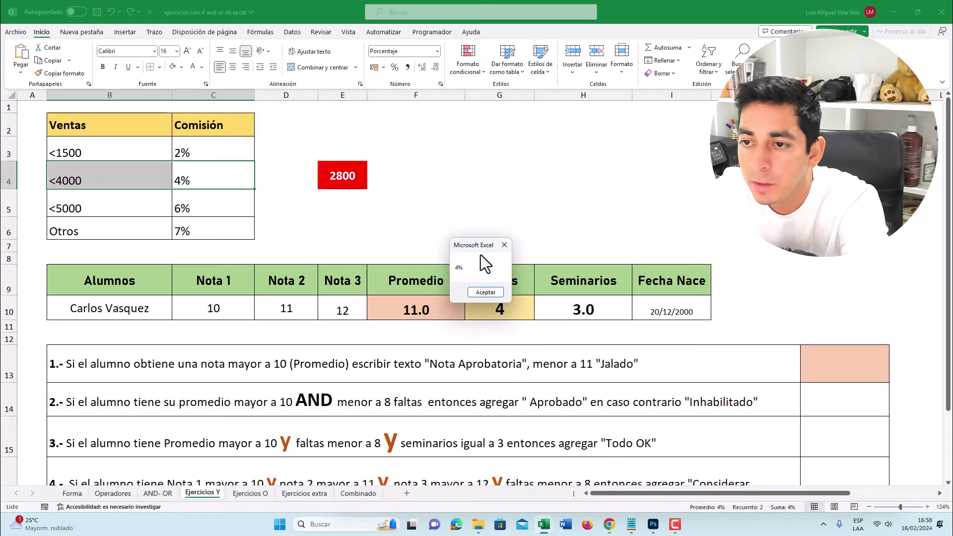
left_click_drag(481, 255, 274, 161)
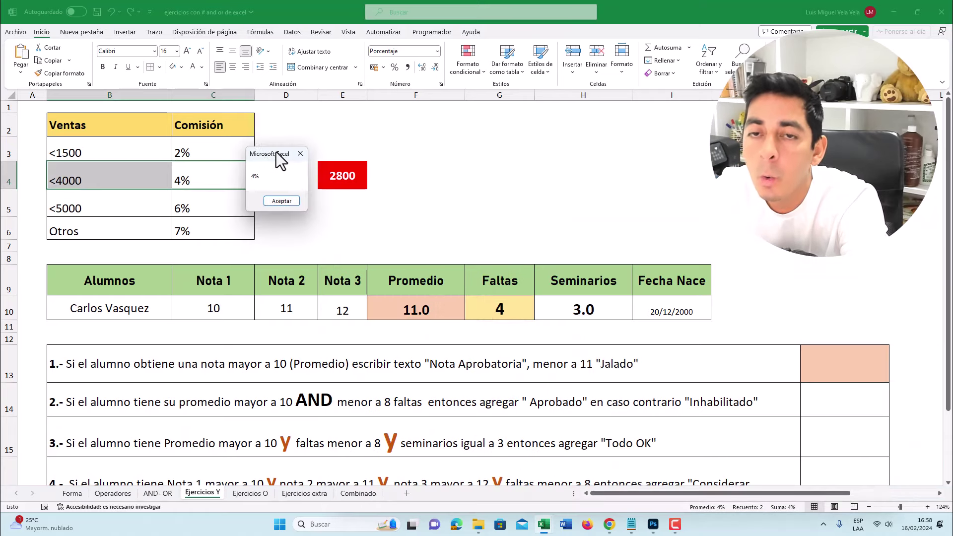
left_click(279, 201)
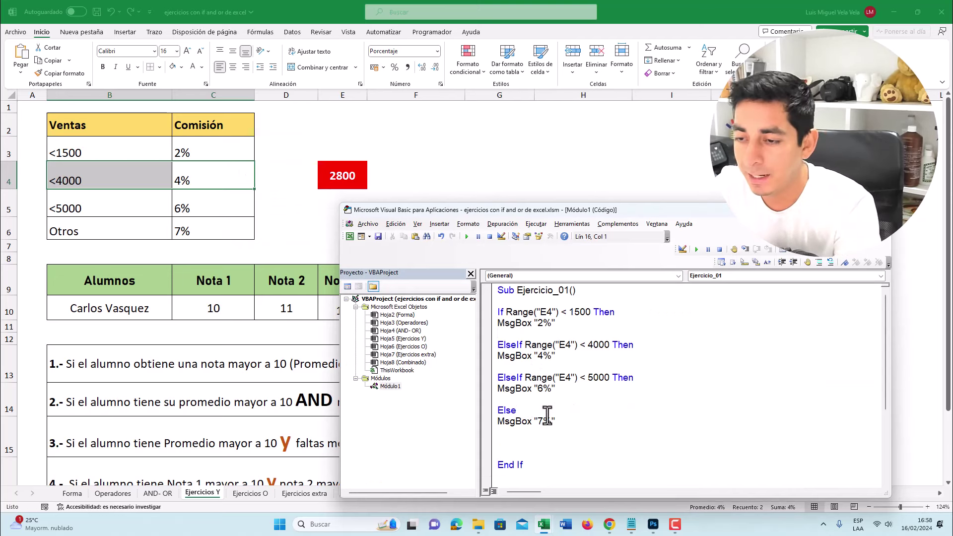
Step: Delete the stray blank lines inside Ejercicio_01, including the gap before End Sub
key("BackSpace")
key("BackSpace")
key("BackSpace")
left_click(504, 301)
key("BackSpace")
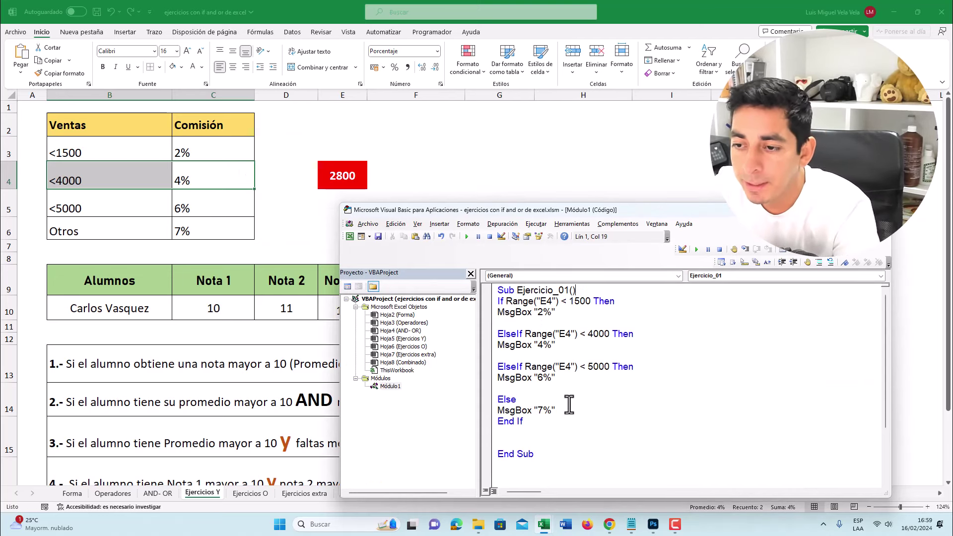
scroll(569, 405, "down", 2)
left_click(517, 378)
key("BackSpace")
key("BackSpace")
Step: Declare a new empty Sub Ejercicio_02 below End Sub
left_click(572, 380)
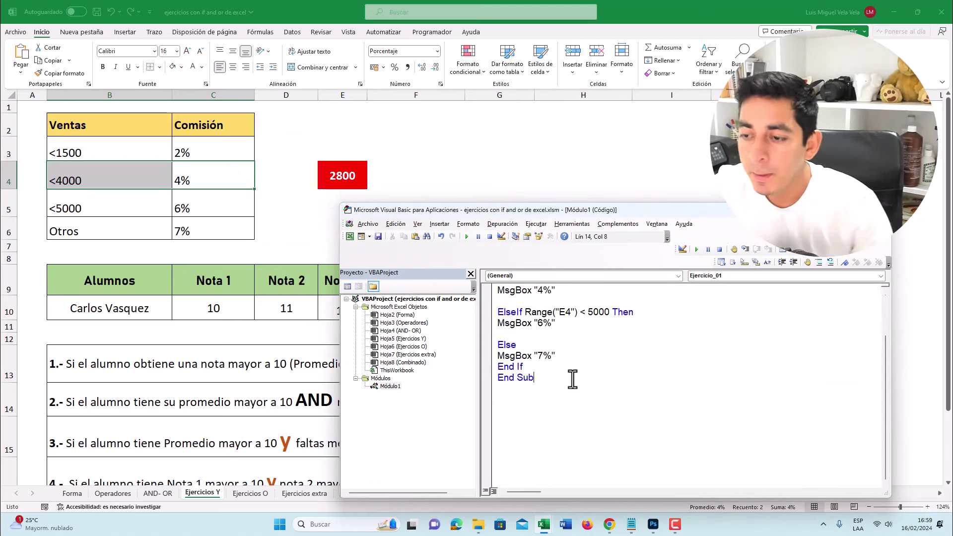
key("Return")
key("Return")
key("Return")
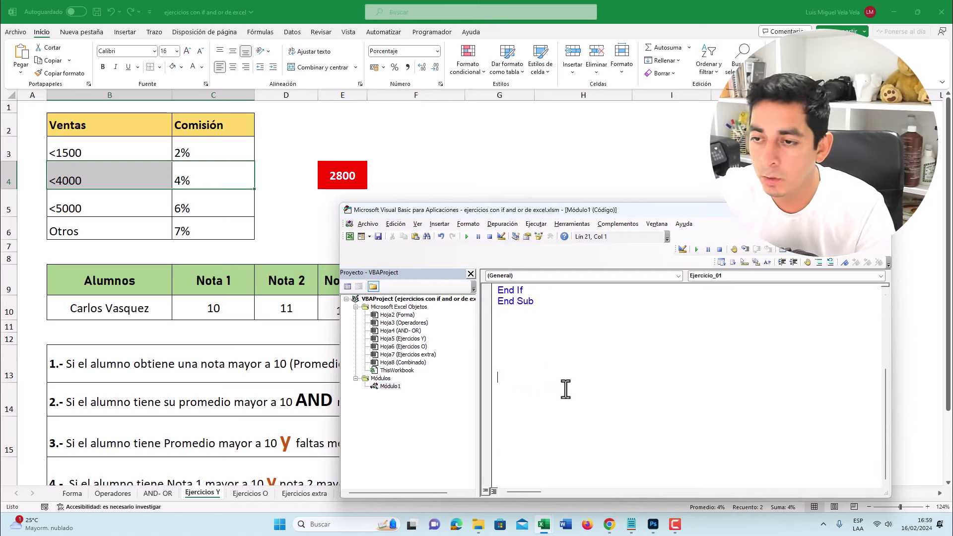
scroll(630, 394, "down", 1)
type("Sub Ejercicio_0")
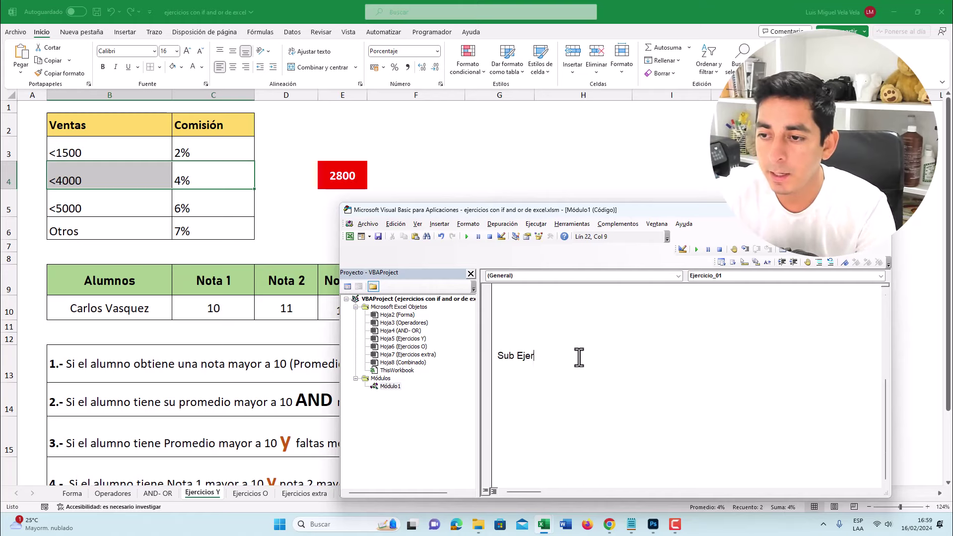
type("2")
key("Return")
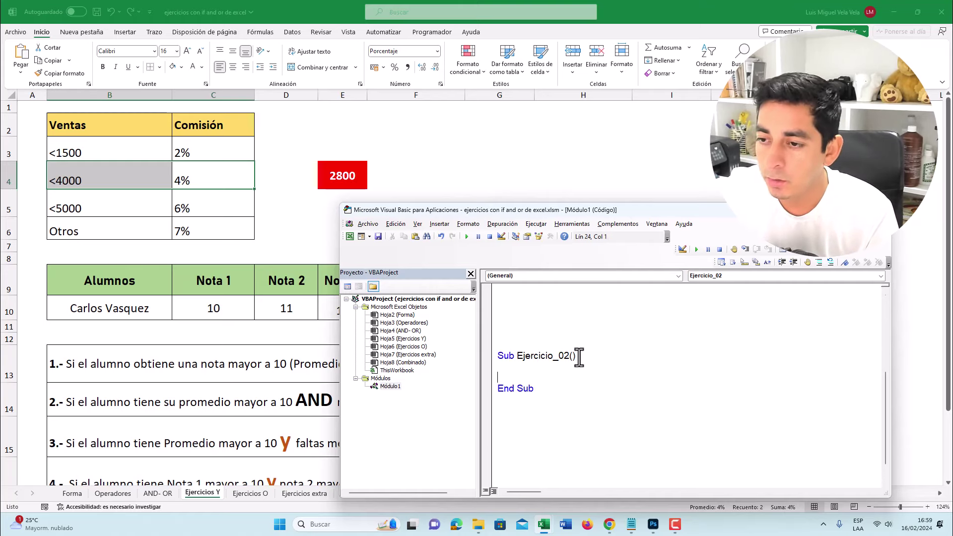
key("Return")
key("Return")
key("Return")
key("Return")
key("Return")
Step: Fill the first exercise's row, B13:I13, with grey
left_click(209, 424)
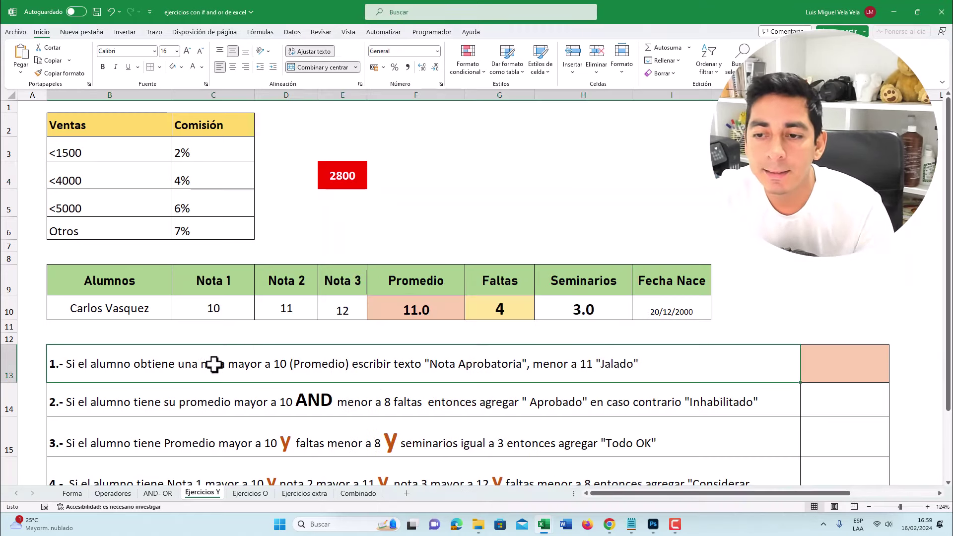
scroll(213, 365, "down", 1)
left_click(770, 291)
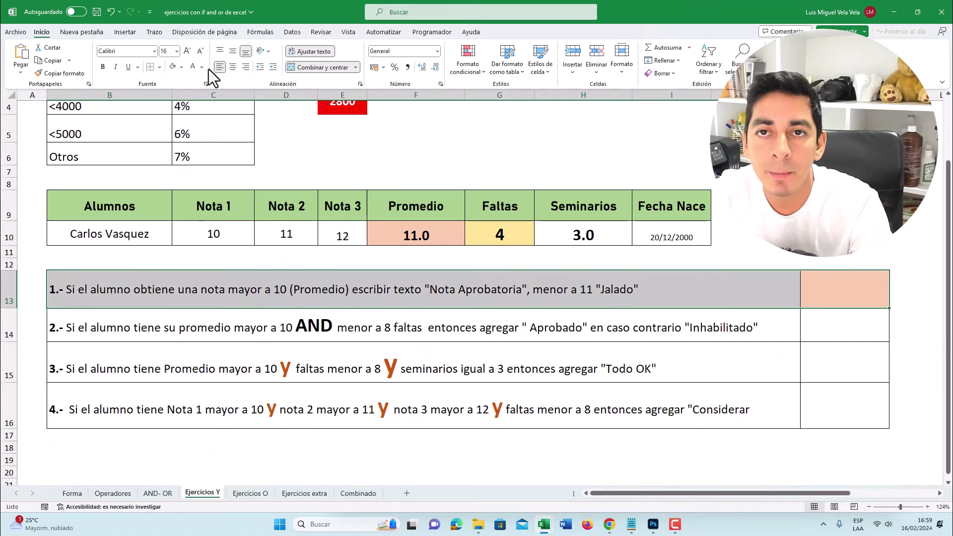
left_click(181, 66)
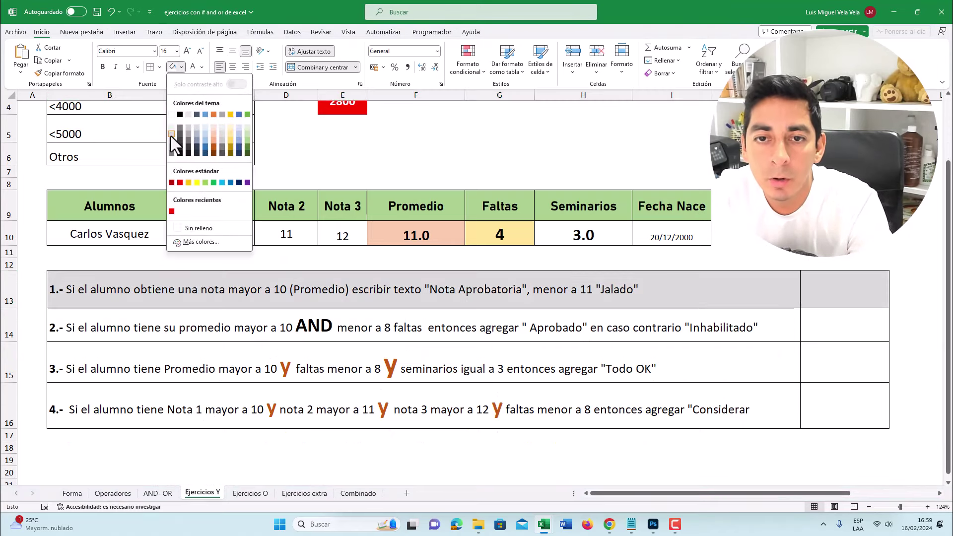
left_click(171, 136)
Step: Compare the first exercise's text with the Promedio value 11.0 in F10
left_click(187, 305)
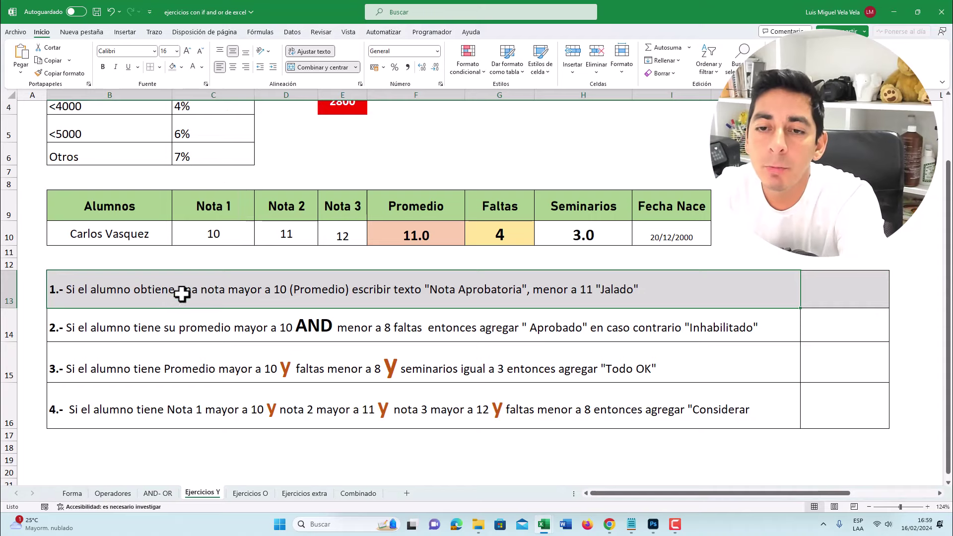
double_click(256, 292)
double_click(281, 290)
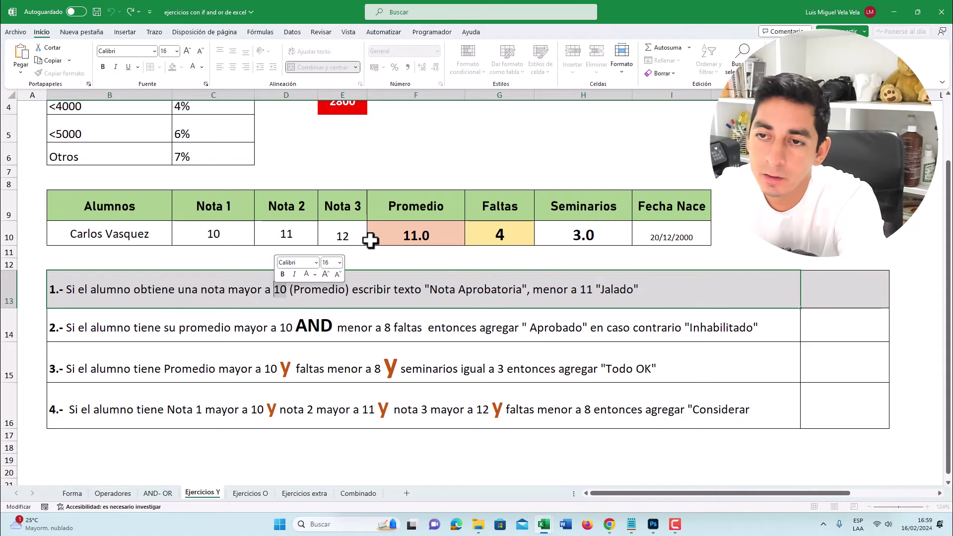
left_click(414, 95)
left_click(421, 253)
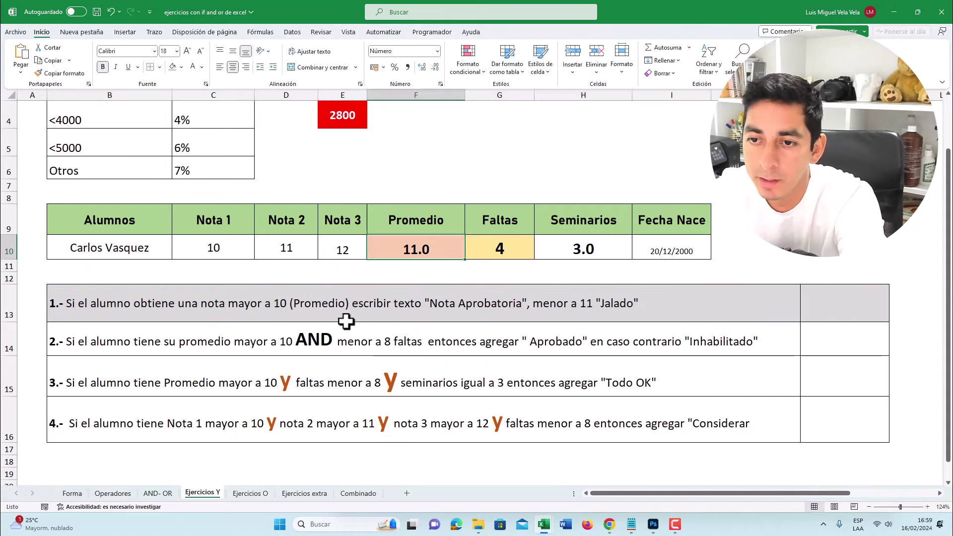
double_click(517, 304)
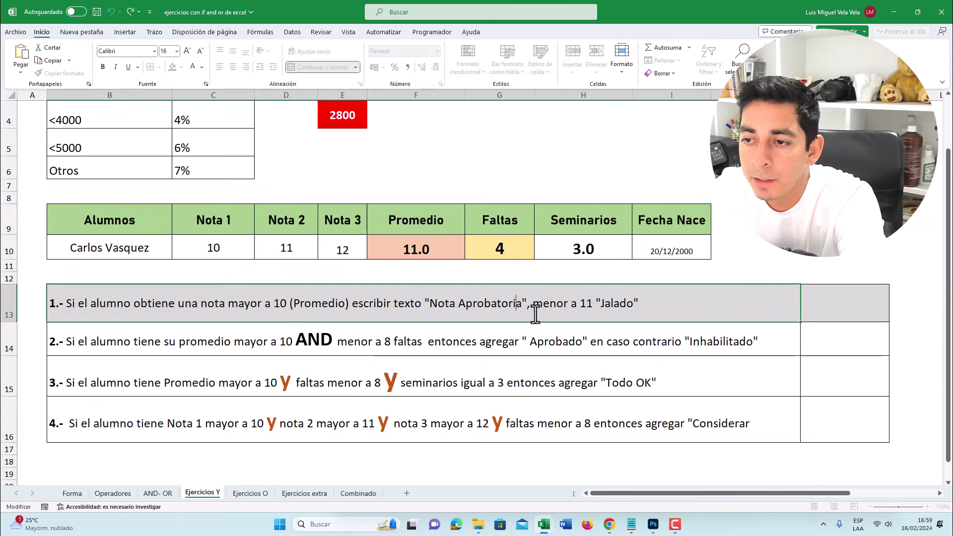
double_click(550, 304)
double_click(586, 304)
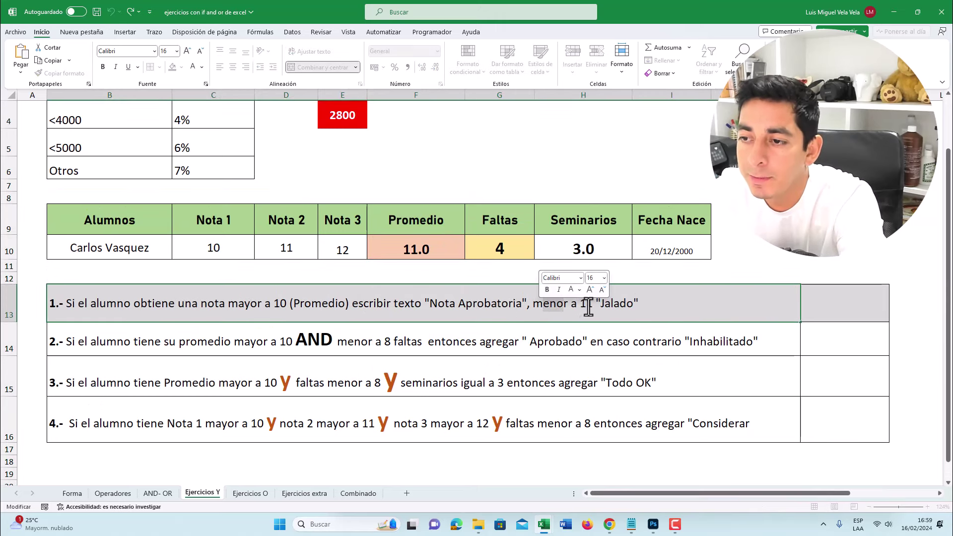
left_click(412, 95)
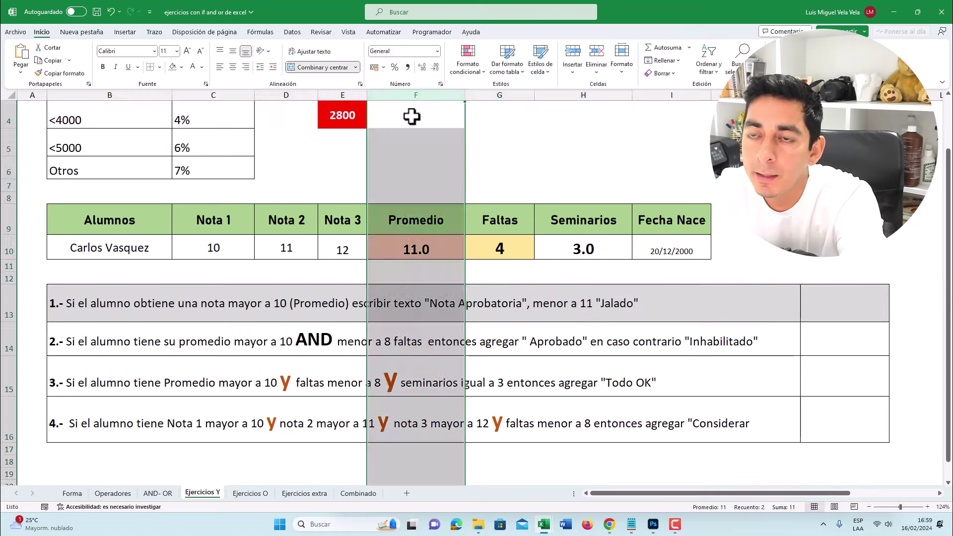
left_click(422, 243)
Step: Bring the VBA editor back over the sheet with the caret inside Ejercicio_02
left_click(603, 471)
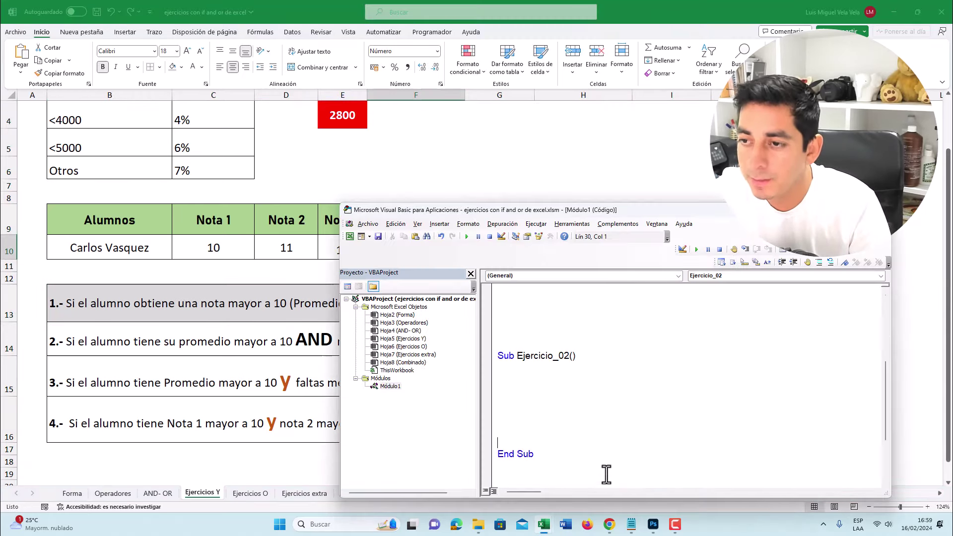
left_click(850, 210)
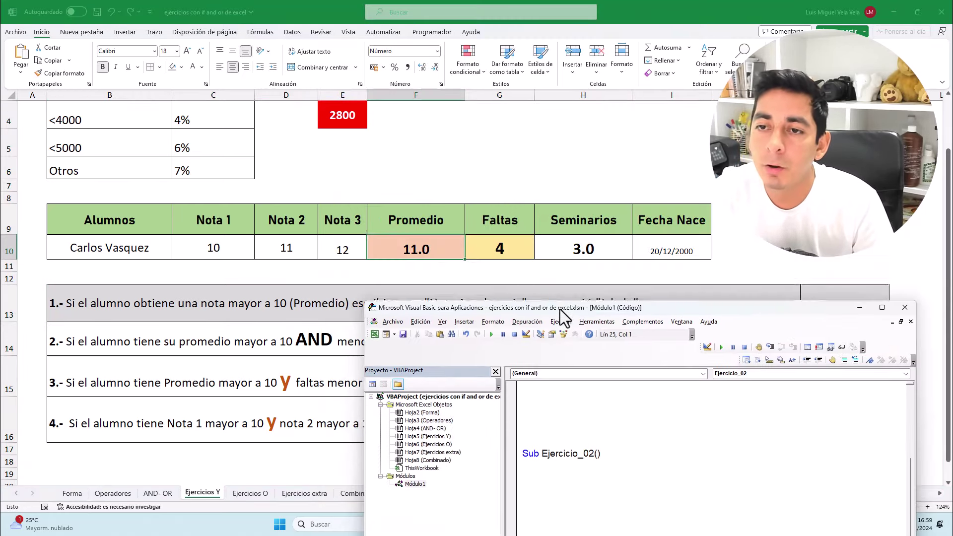
left_click(422, 94)
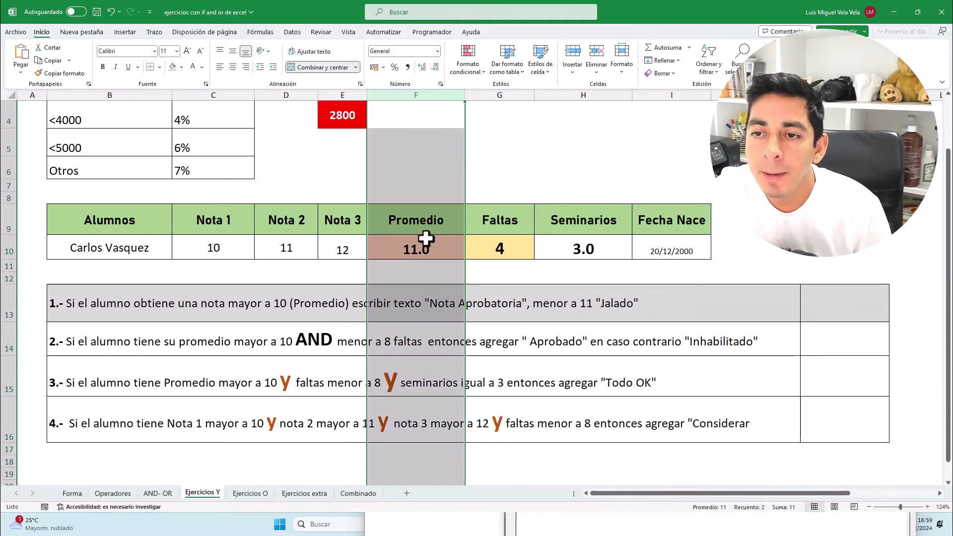
left_click(424, 246)
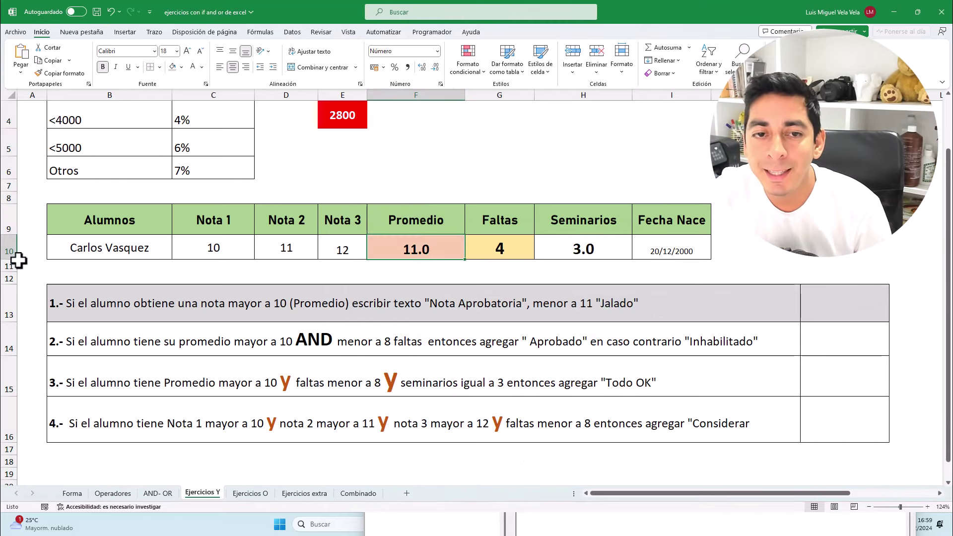
left_click(557, 530)
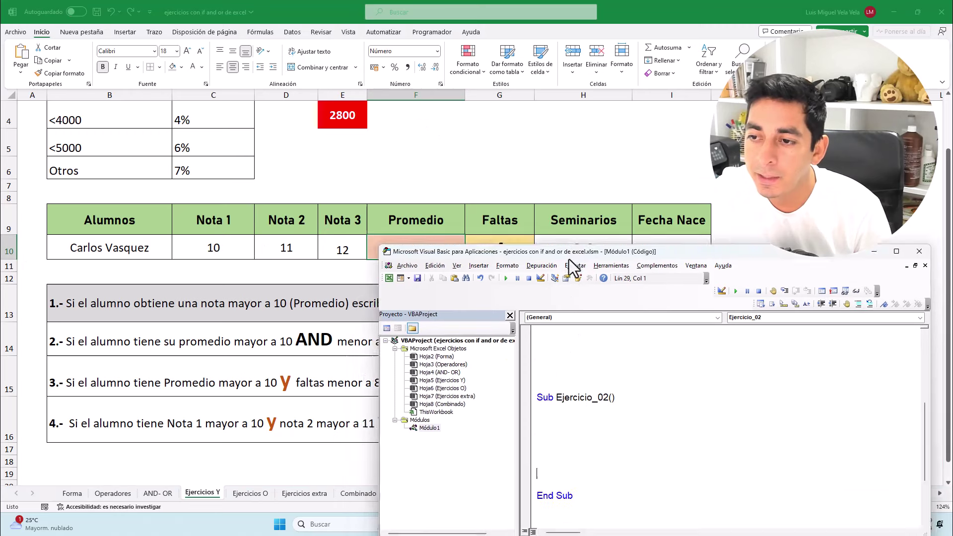
left_click_drag(574, 240, 573, 201)
left_click(574, 385)
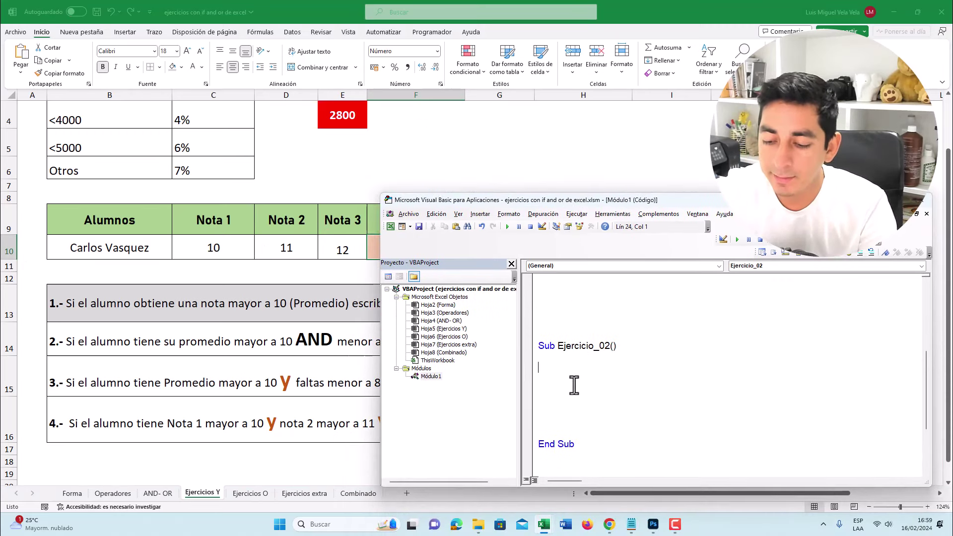
Step: Start typing Range("F10") and colour the phrase 'mayor a 10 (Promedio)' red
type("IfRange/(")
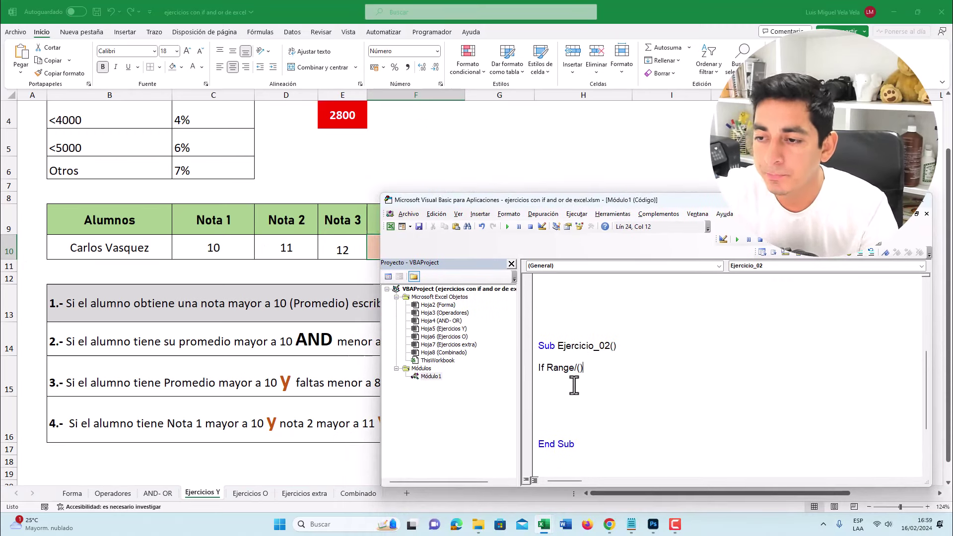
type("(\"\")")
key("Left")
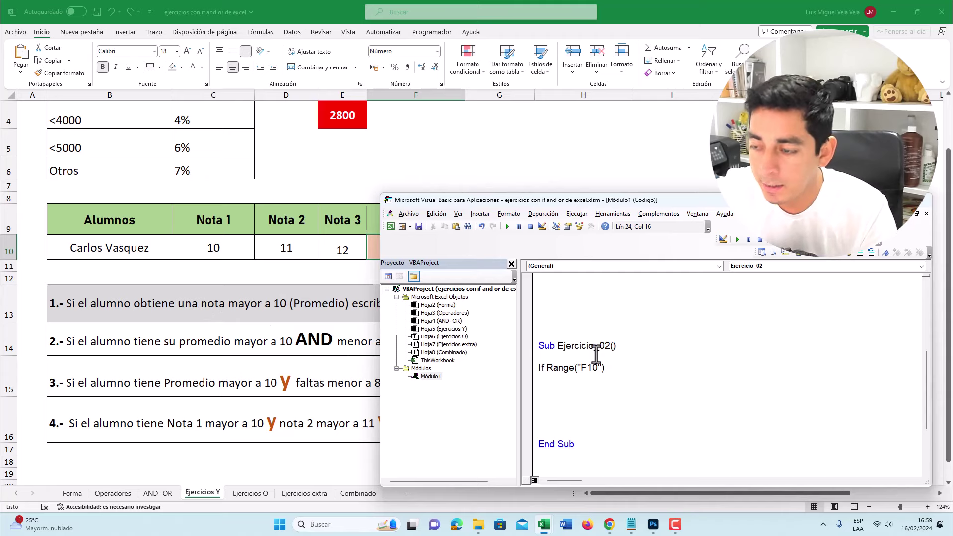
double_click(349, 303)
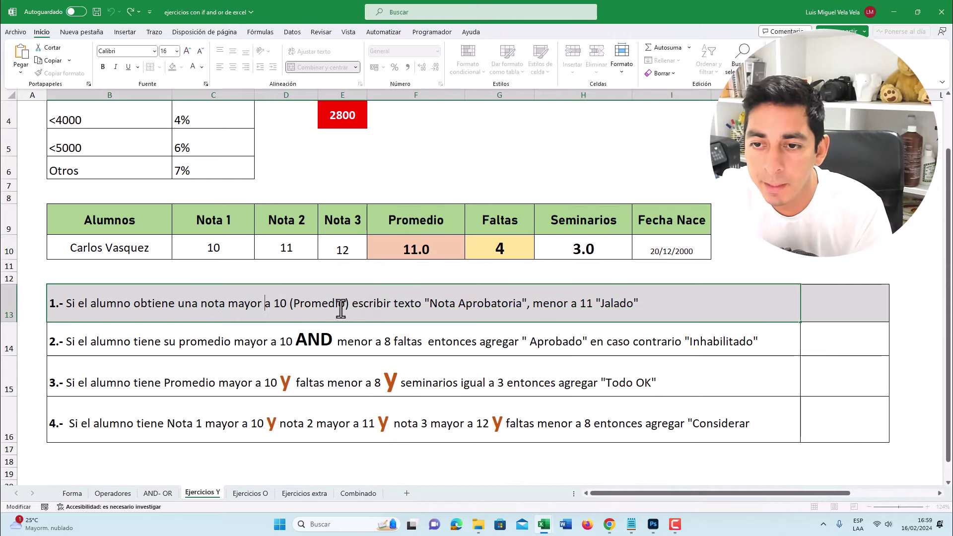
left_click_drag(349, 303, 228, 312)
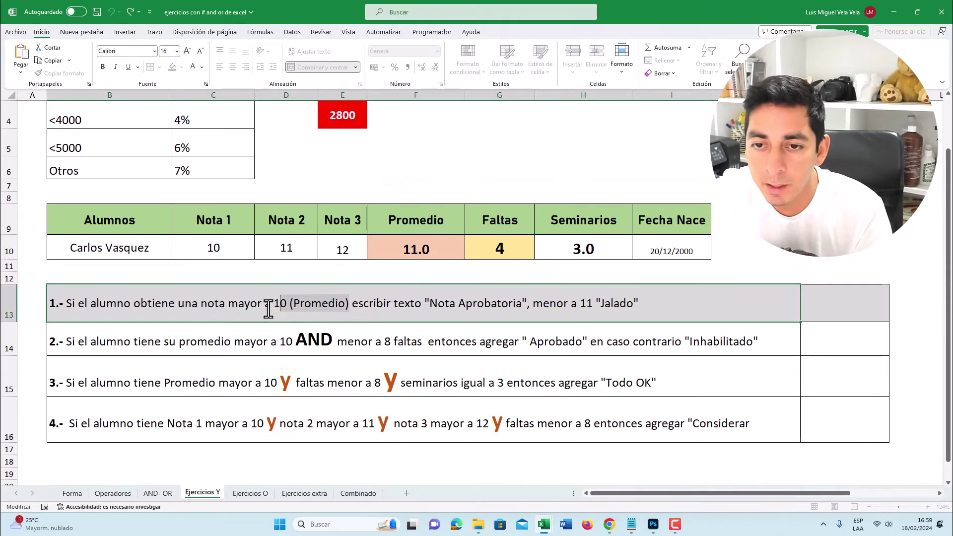
left_click(202, 67)
left_click(200, 197)
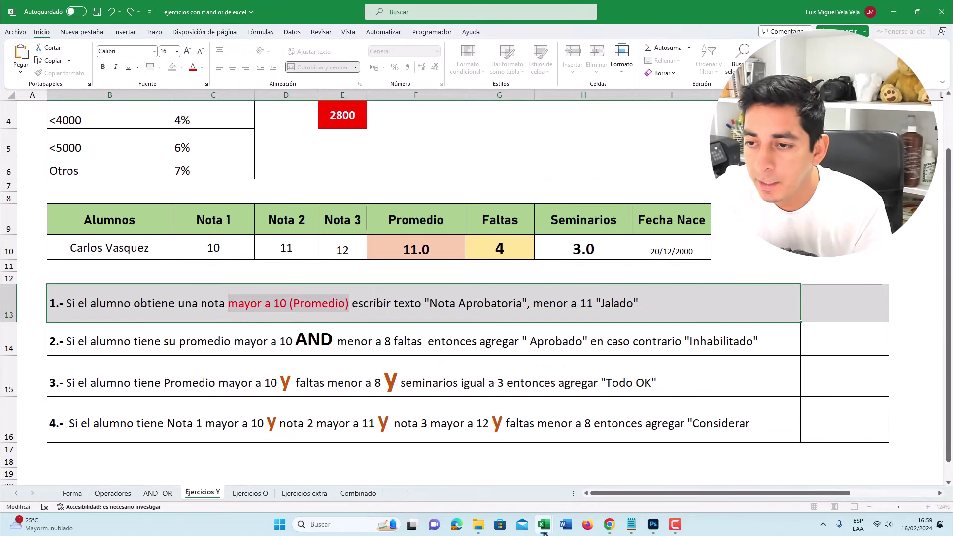
Step: Finish the condition line as If Range("F10") > 10 Then
mouse_move(544, 524)
left_click(602, 486)
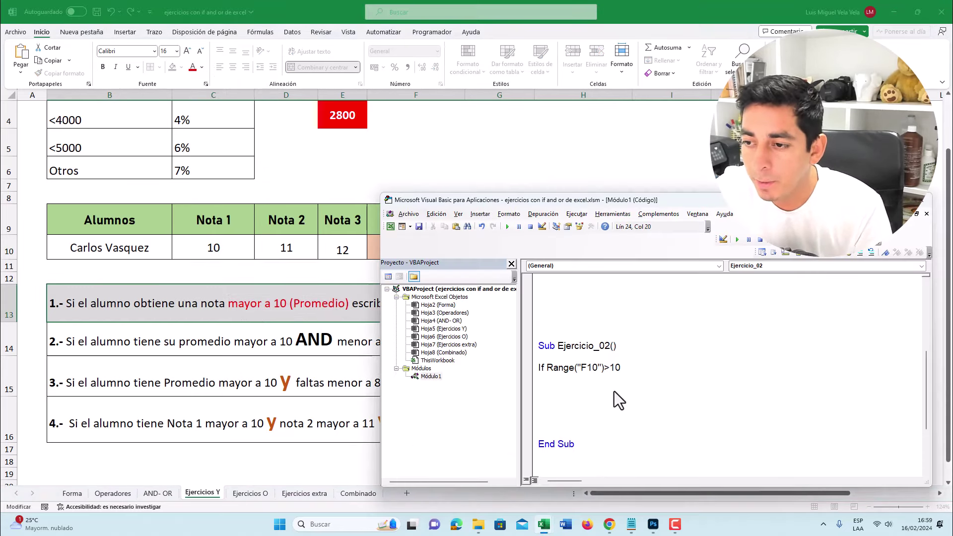
left_click(372, 357)
left_click(602, 476)
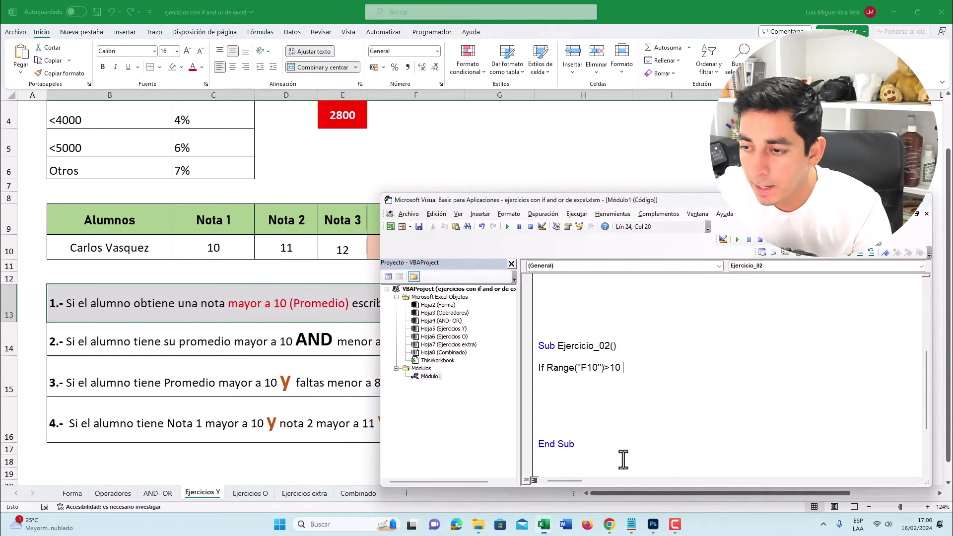
type("Then")
key("Return")
type("msgbo")
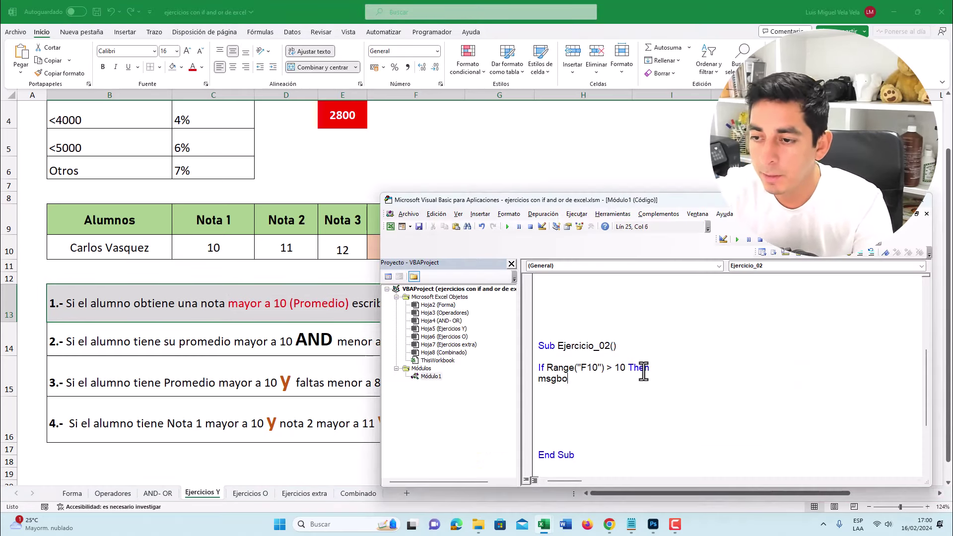
Step: Add MsgBox "Nota Aprobatoria" for the true branch and check the Jalado wording in row 13
type("x \"Nota Aprobatoria")
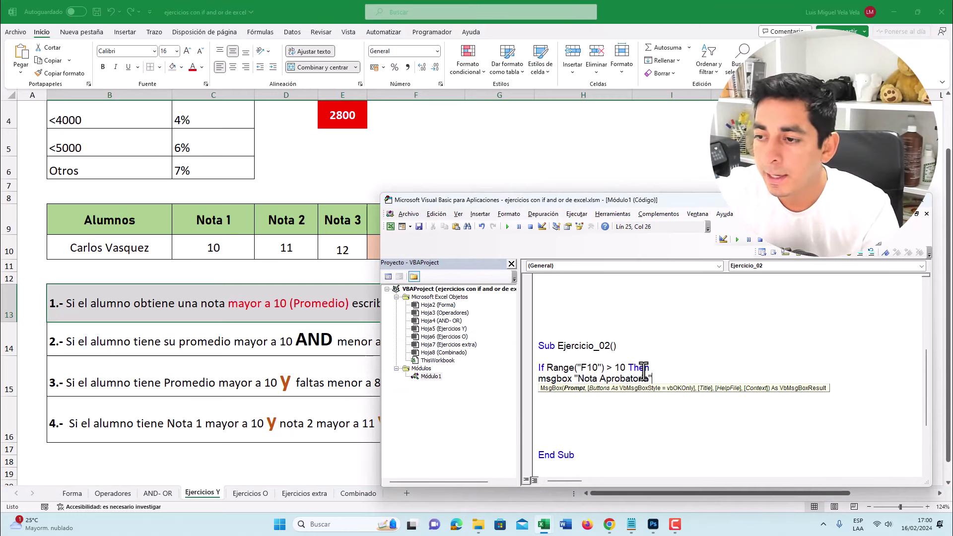
key("Return")
type("Else")
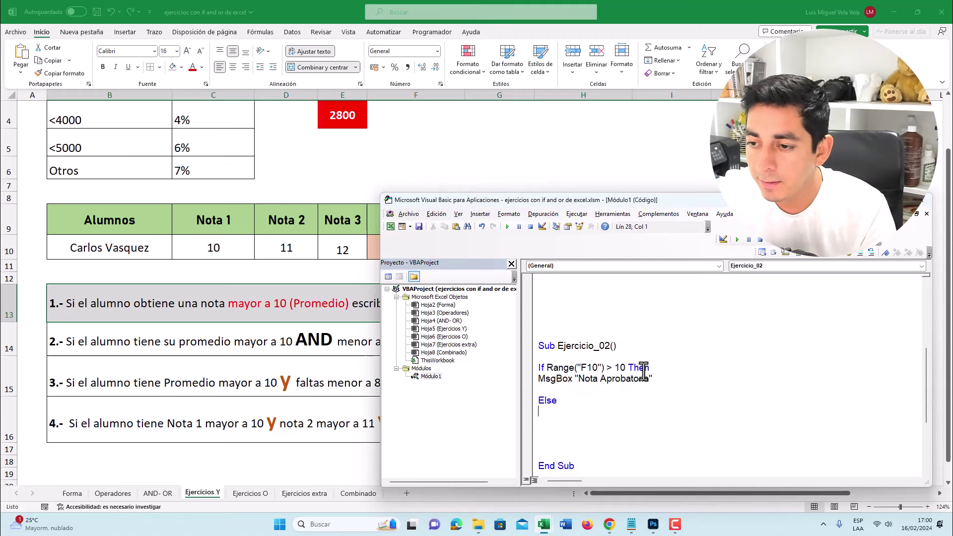
left_click(320, 337)
double_click(527, 317)
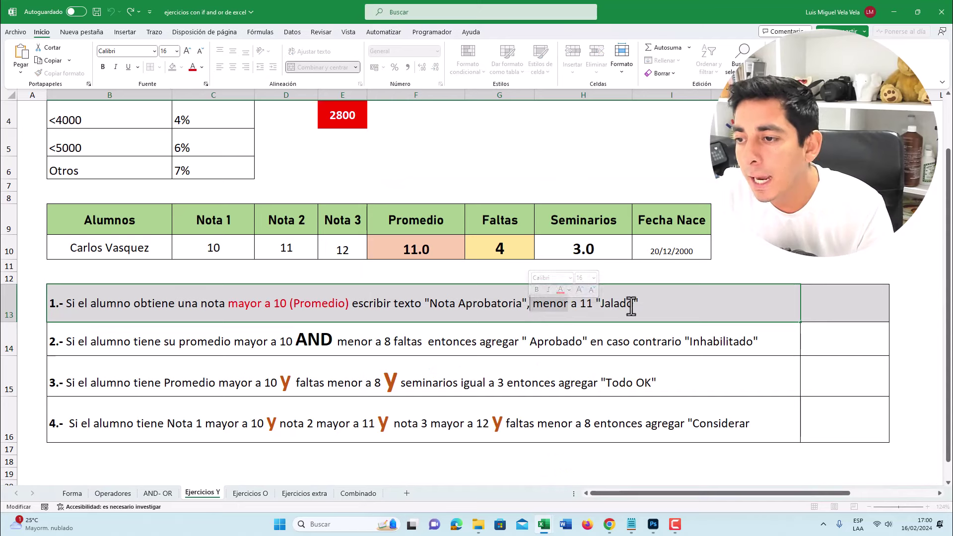
left_click_drag(634, 304, 601, 304)
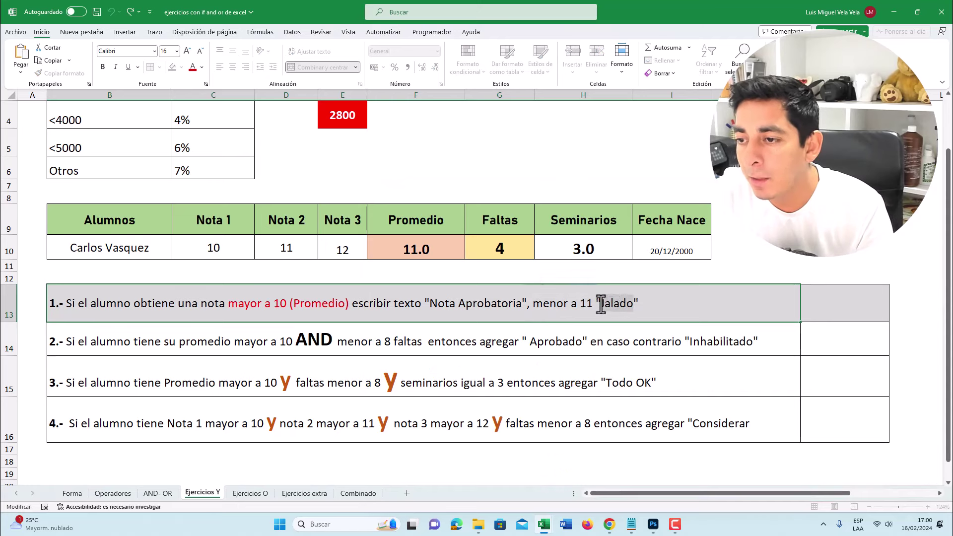
left_click(566, 303)
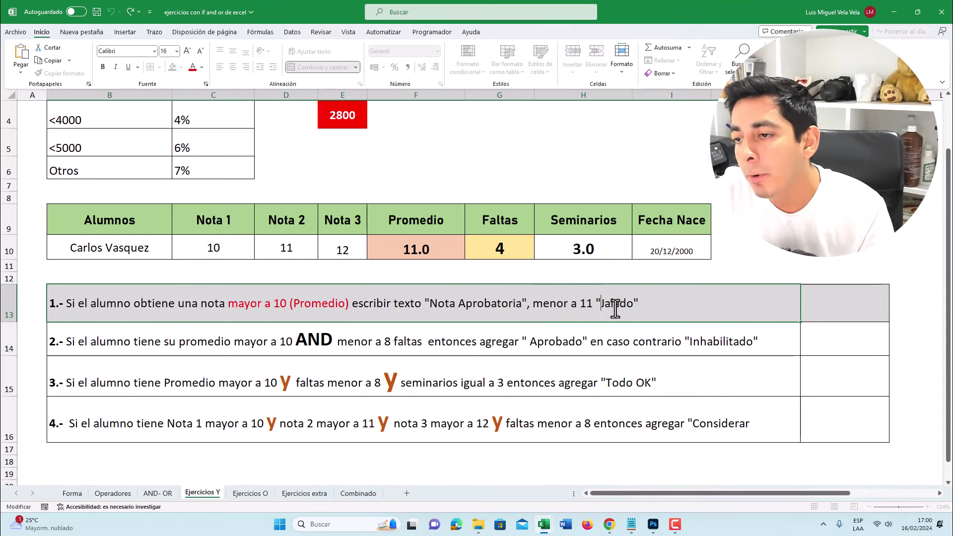
left_click_drag(510, 303, 372, 304)
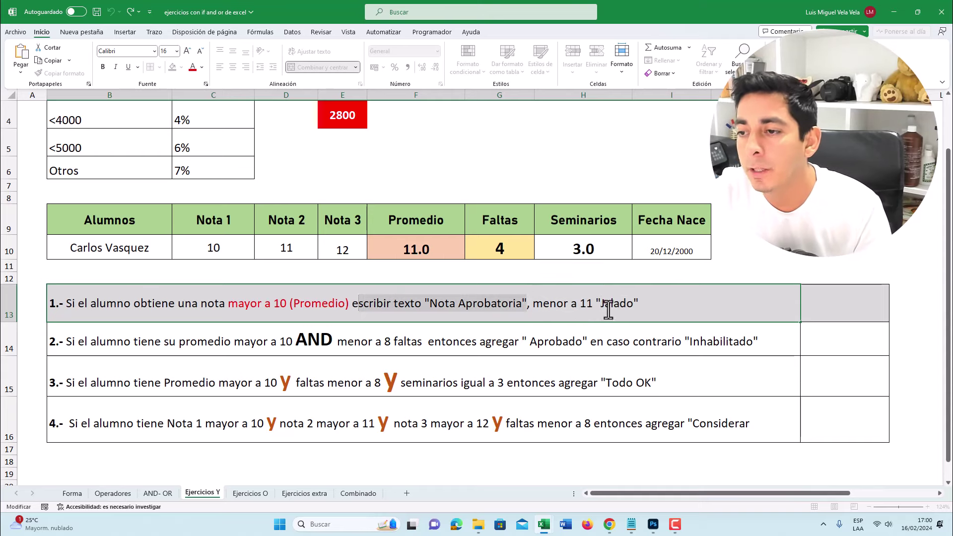
left_click(627, 304)
mouse_move(544, 525)
left_click(586, 503)
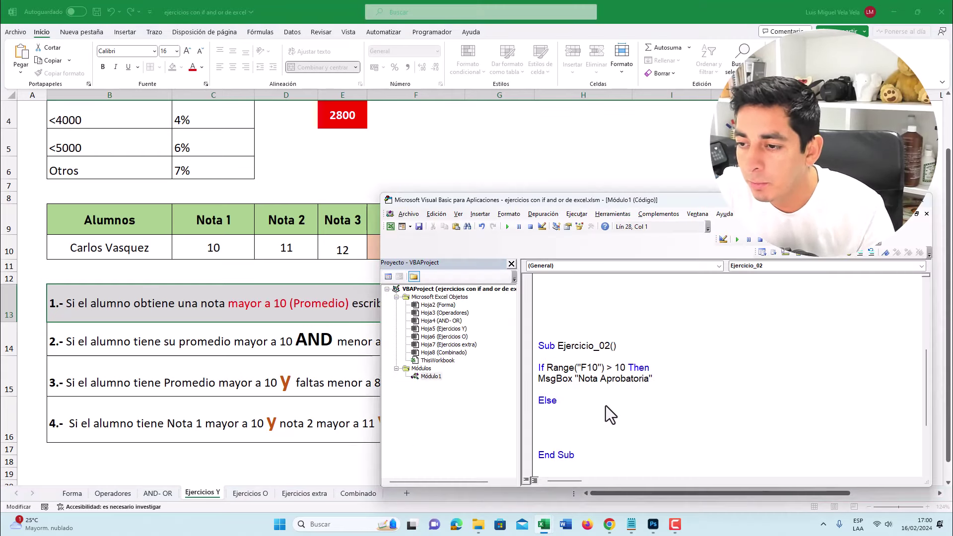
key("Return")
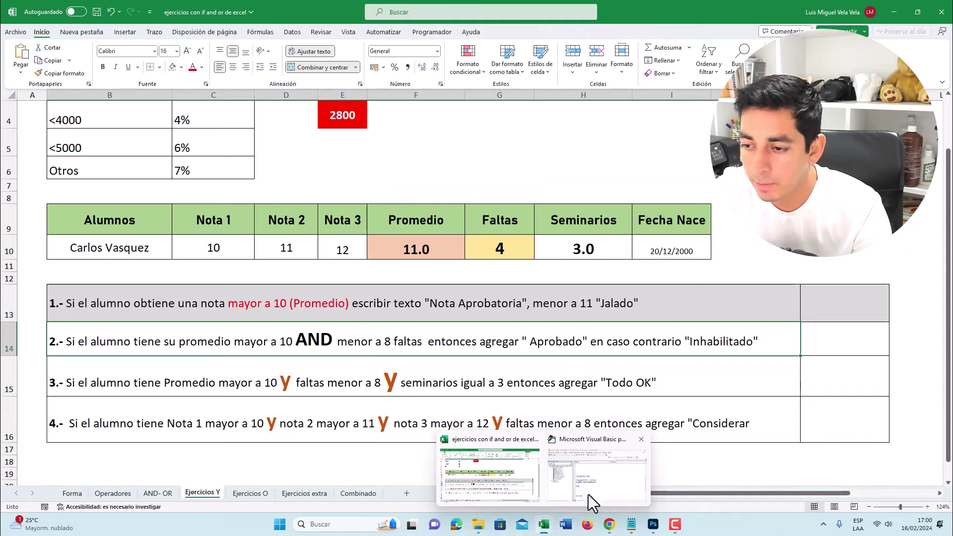
left_click(591, 502)
Step: Add the Else MsgBox "Jalado" branch and End If, fixing the compile error
type("Msgbox \"Jalado")
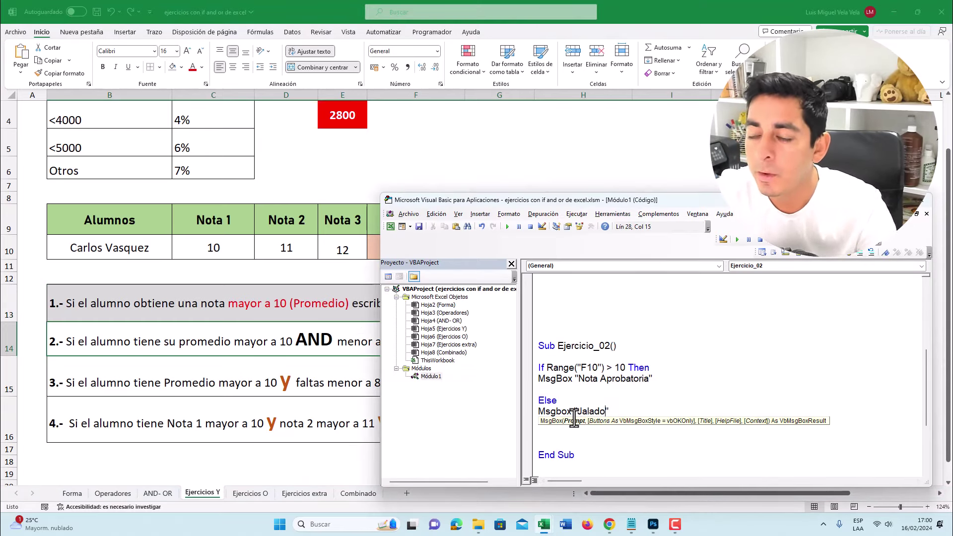
left_click(646, 359)
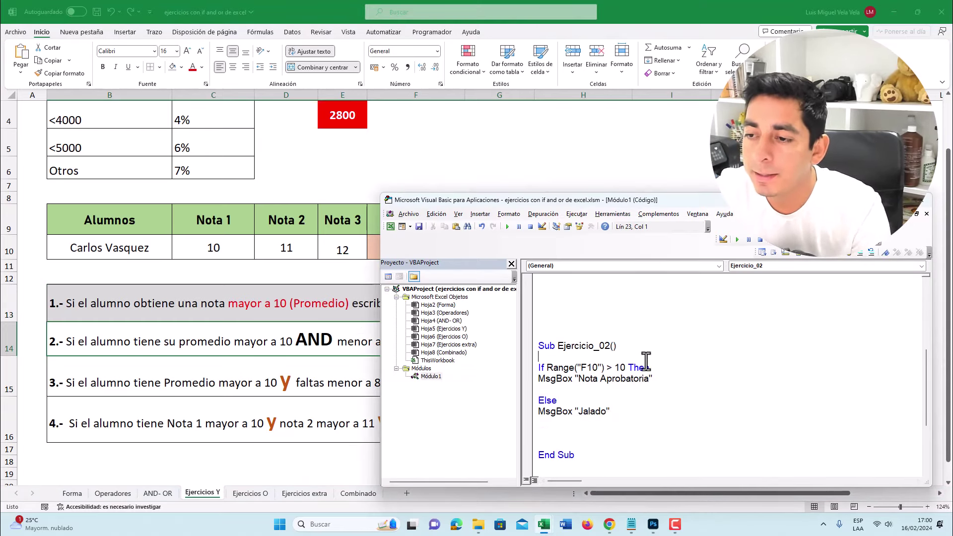
left_click(508, 226)
left_click(473, 355)
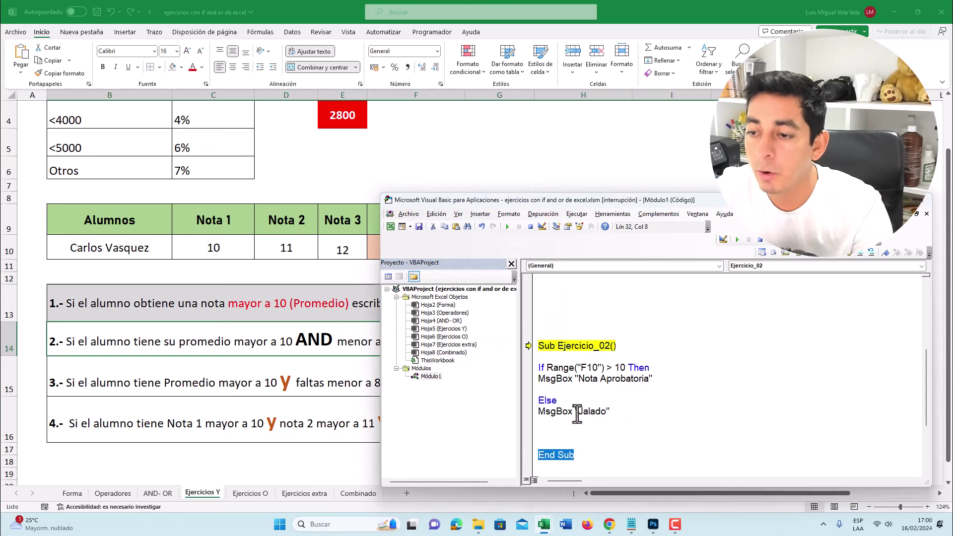
left_click(565, 428)
key("Return")
type("End If")
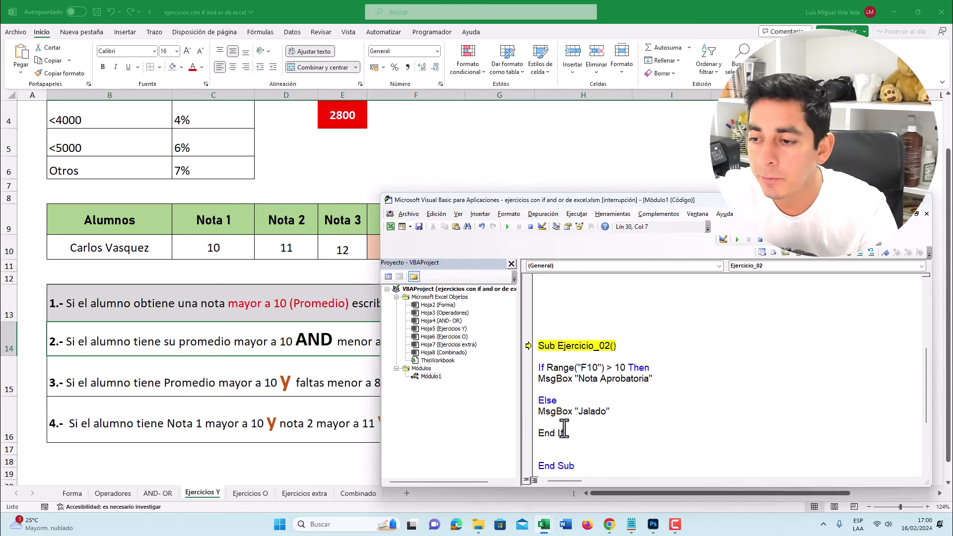
left_click(531, 226)
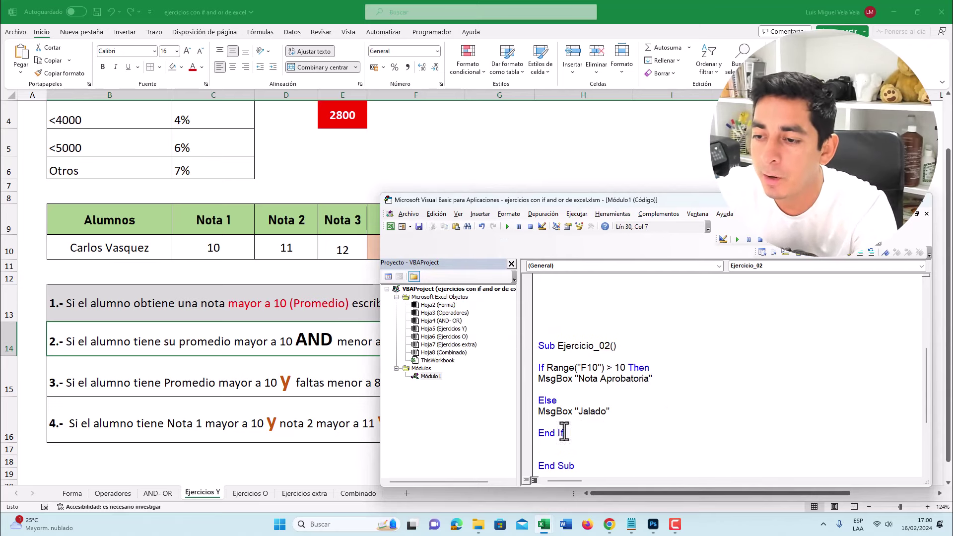
left_click(526, 432)
left_click(578, 368)
Step: Run Ejercicio_02 and dismiss its Nota Aprobatoria message
left_click(511, 228)
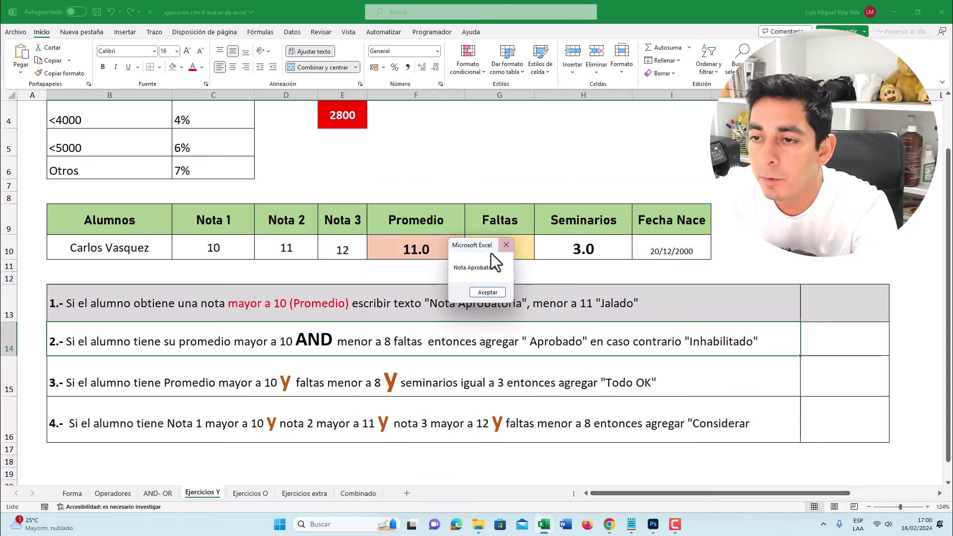
left_click(516, 248)
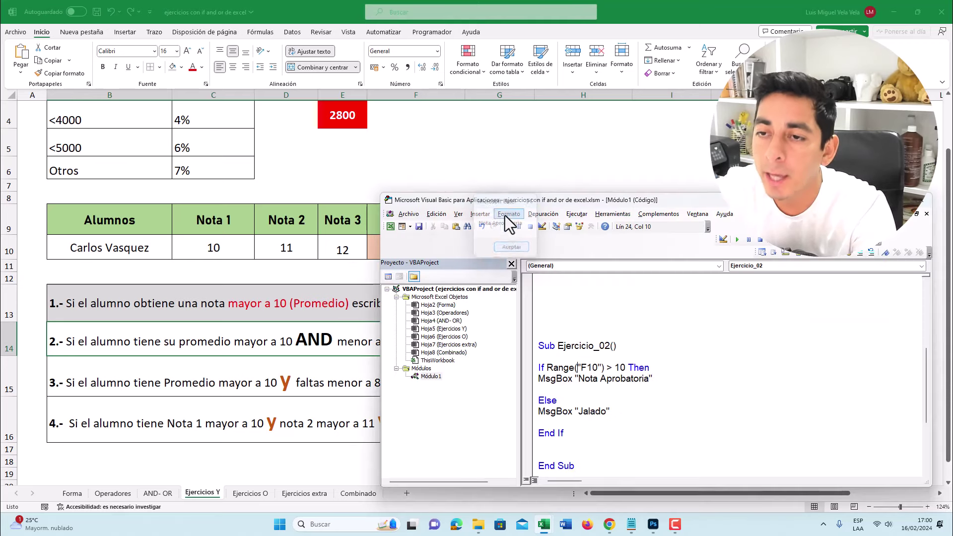
left_click(425, 249)
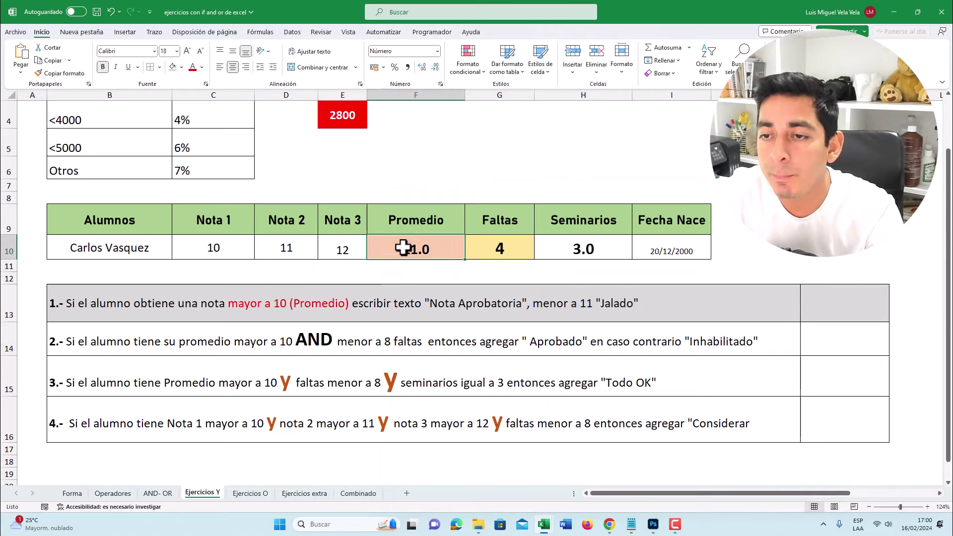
double_click(281, 303)
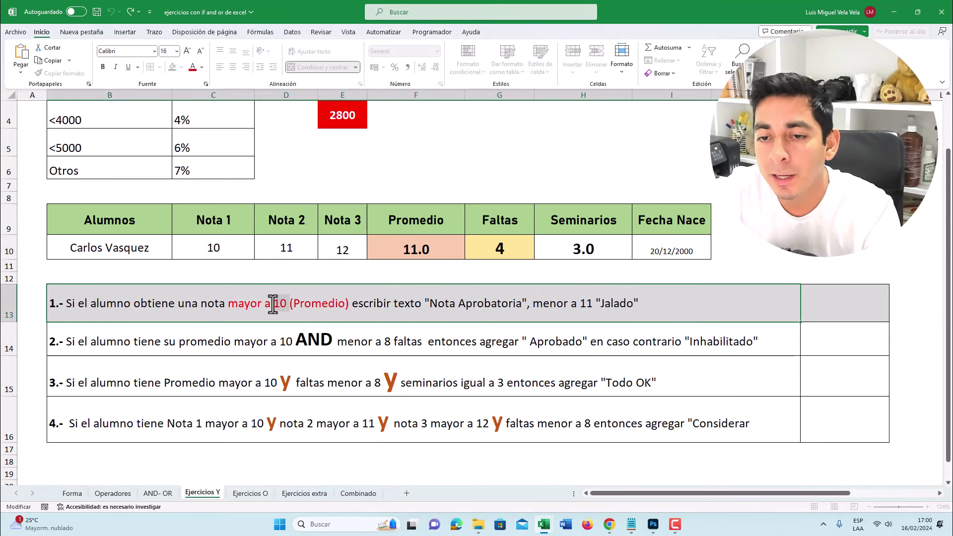
left_click(250, 303)
Step: Set F10 to 9, rerun Ejercicio_02 and dismiss the Jalado message
left_click(409, 249)
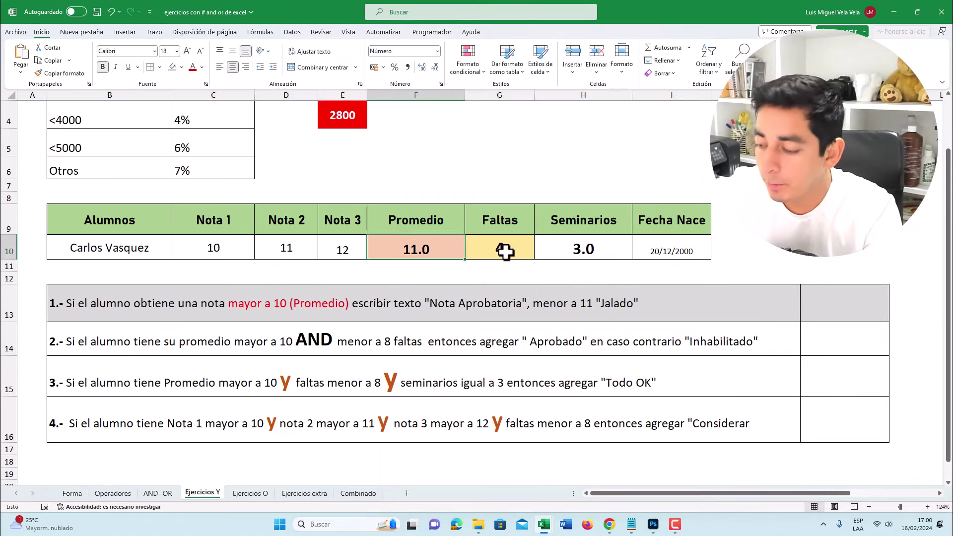
type("9")
key("ctrl+Return")
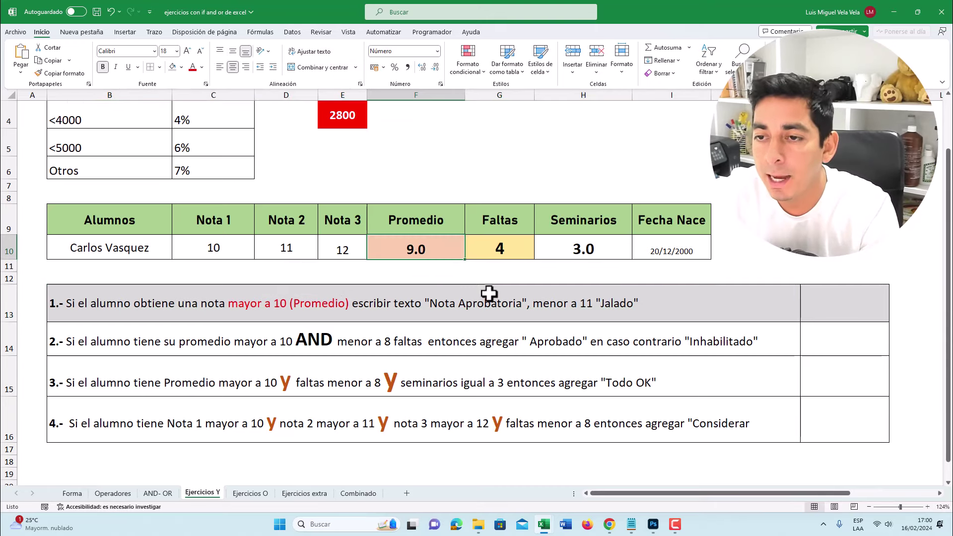
left_click(599, 476)
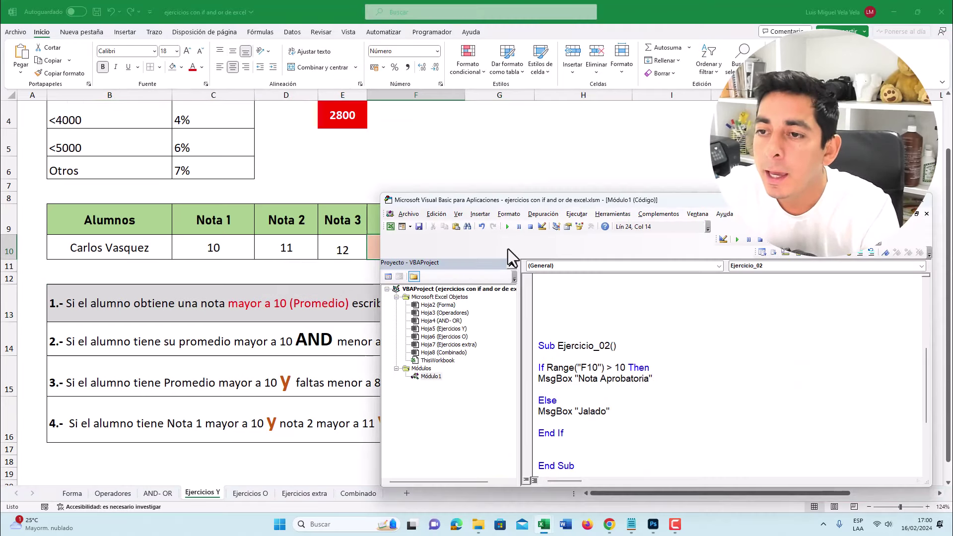
left_click(507, 226)
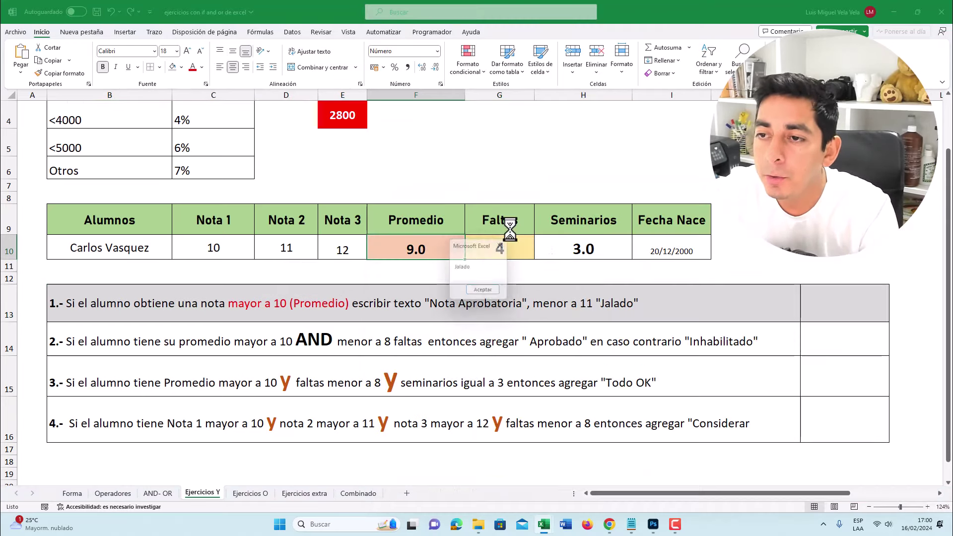
left_click(485, 292)
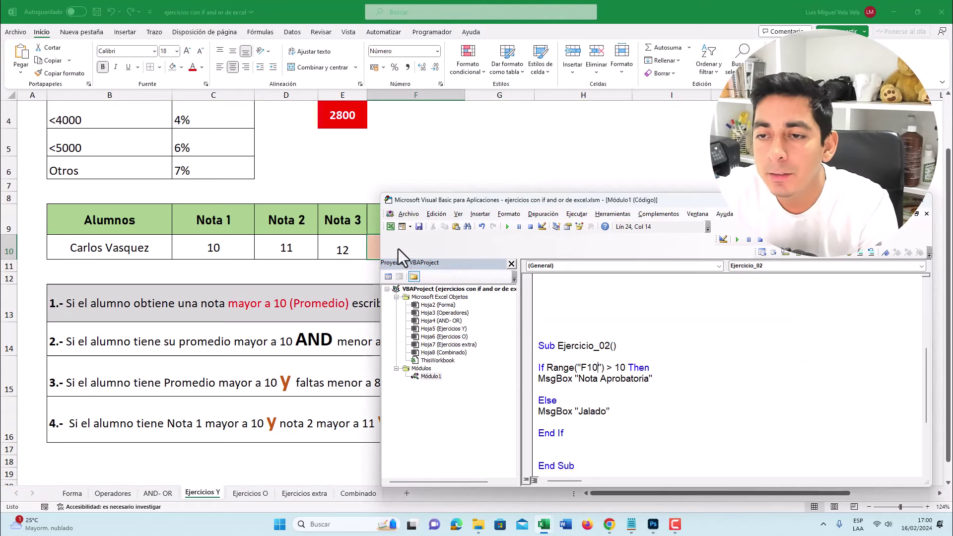
left_click(371, 249)
Step: Enter 11 as the Promedio in F10 and select exercise 2's statement
type("11")
key("Return")
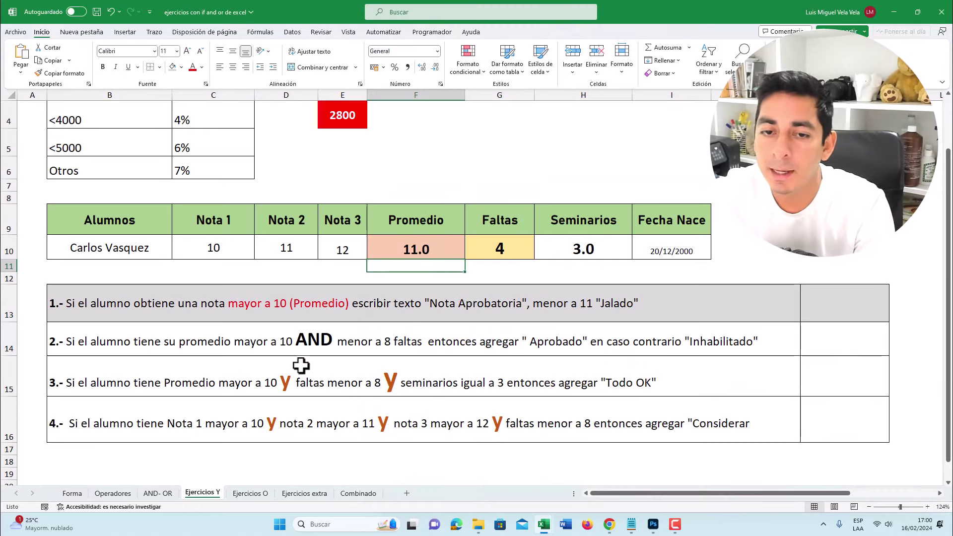
left_click(139, 341)
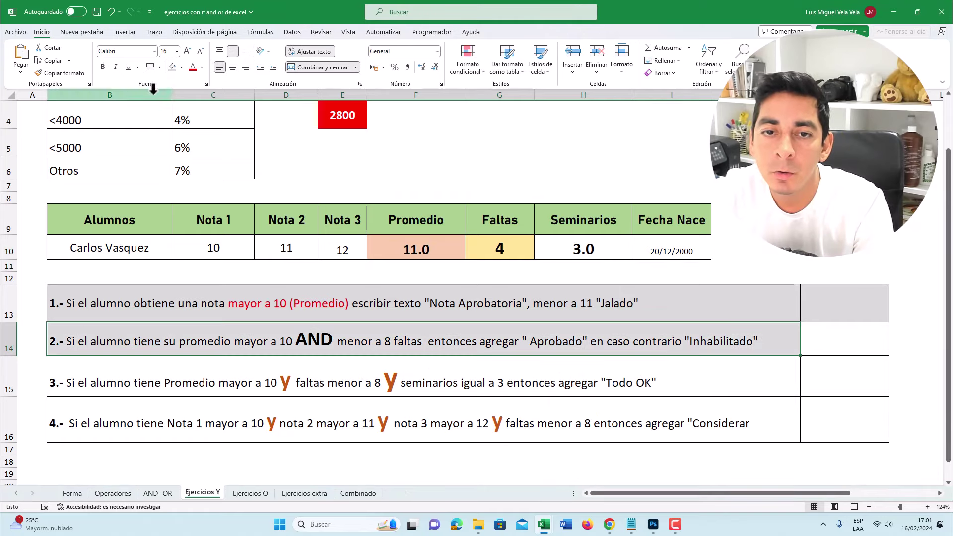
scroll(48, 299, "down", 1)
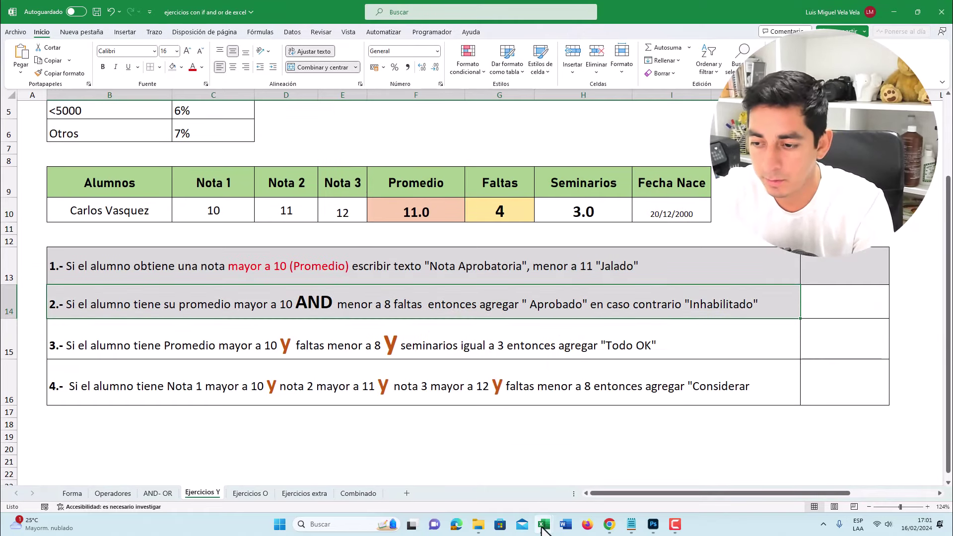
Step: Declare Sub Ejercicio_022 below End Sub of Ejercicio_02
left_click(581, 492)
scroll(593, 400, "down", 3)
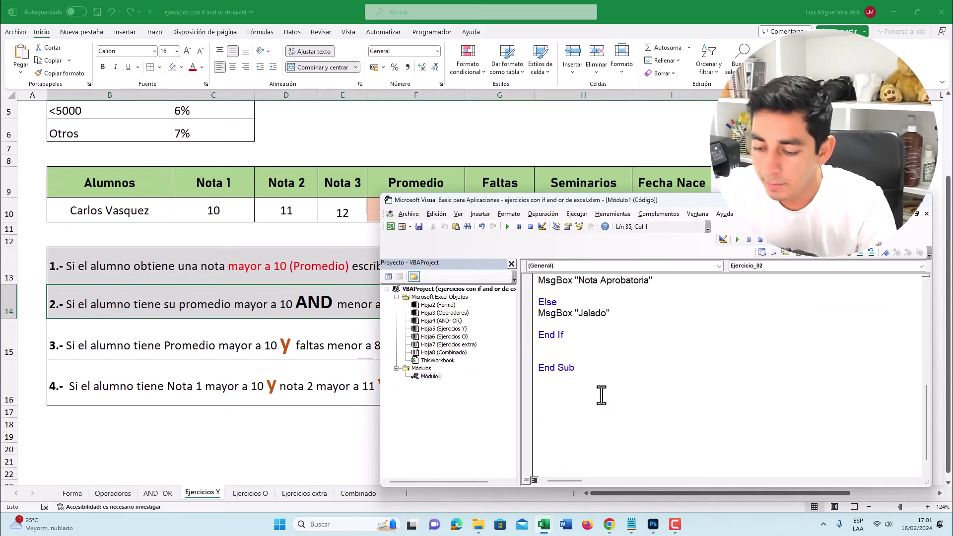
type("Sub Ejercicio_022")
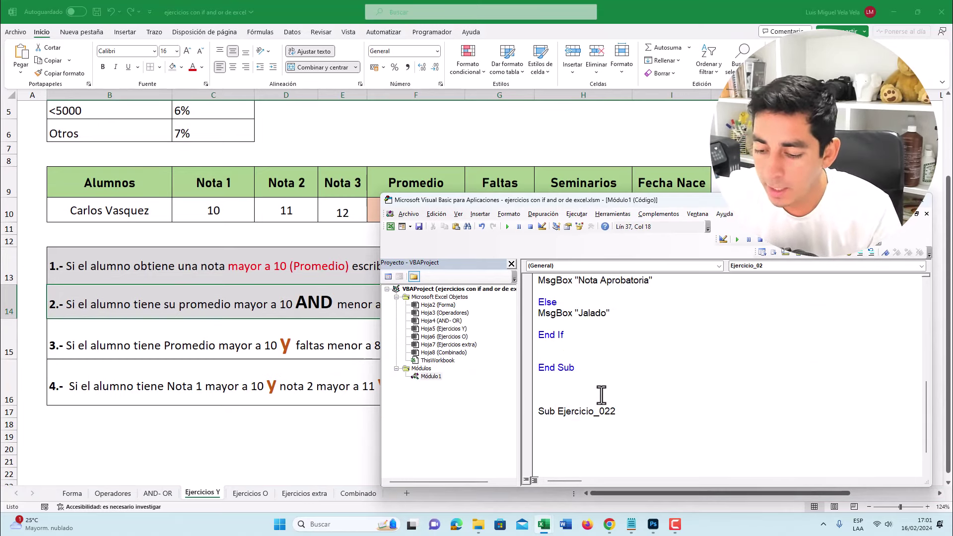
key("Return")
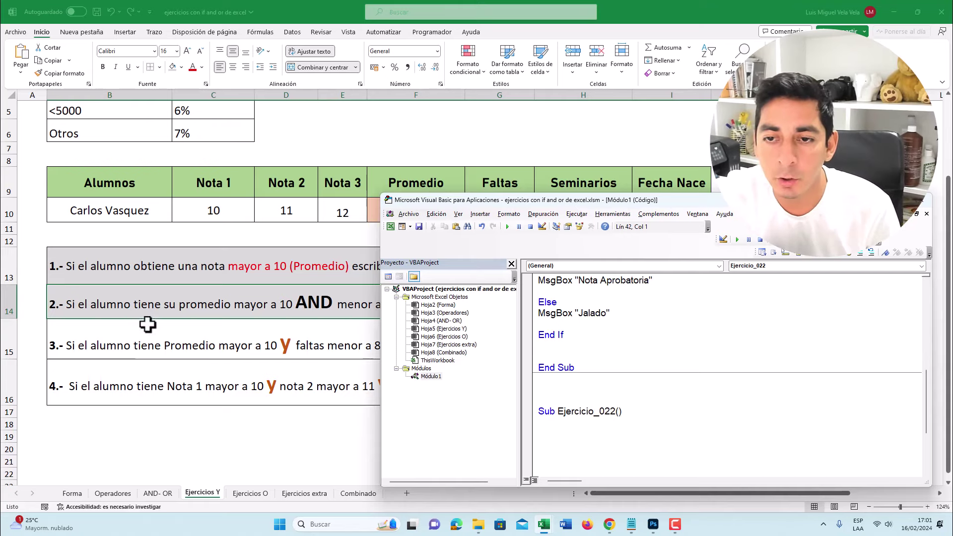
scroll(147, 324, "down", 2)
Step: Change exercise 2's statement to read 'mayor a 10 Y menor a 8 faltas'
left_click_drag(497, 199, 492, 389)
double_click(289, 219)
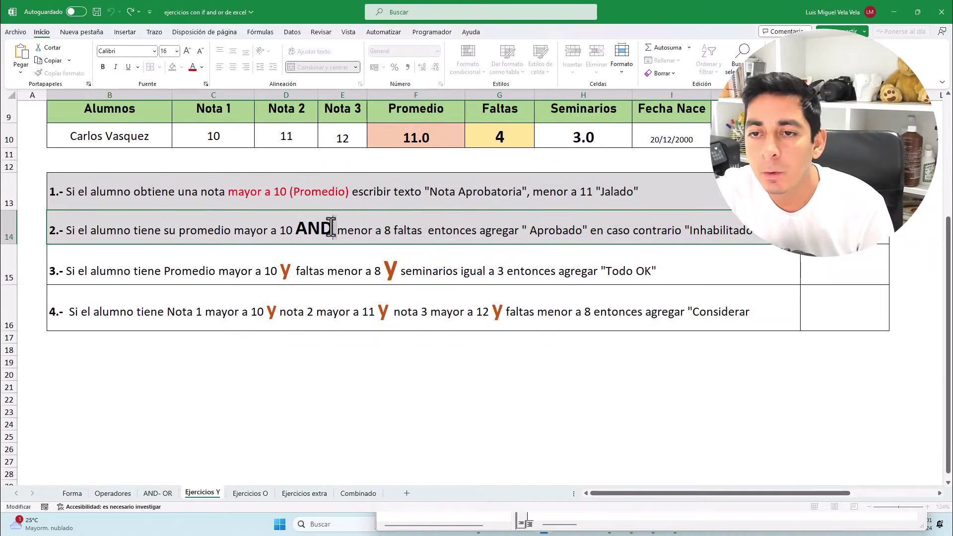
left_click_drag(331, 229, 296, 229)
type("Y")
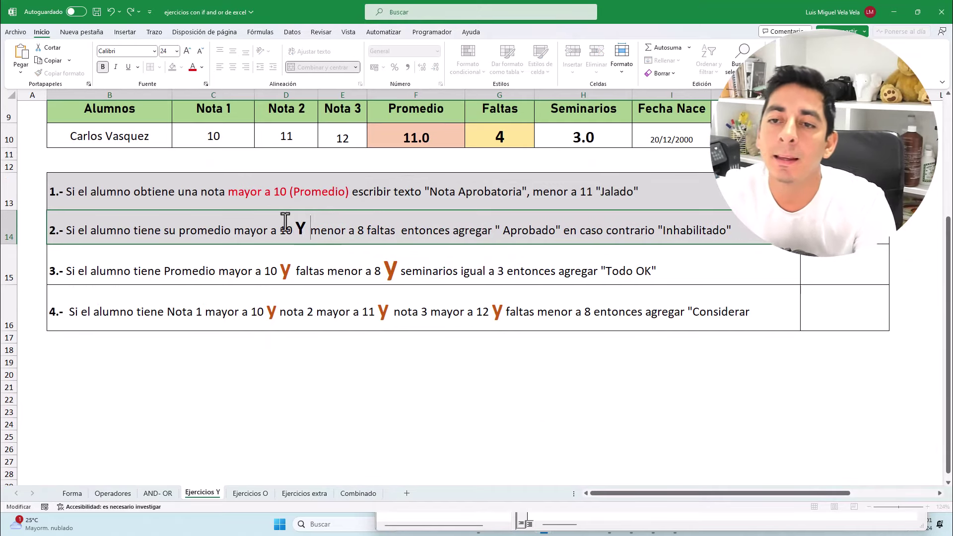
key("Return")
left_click(570, 532)
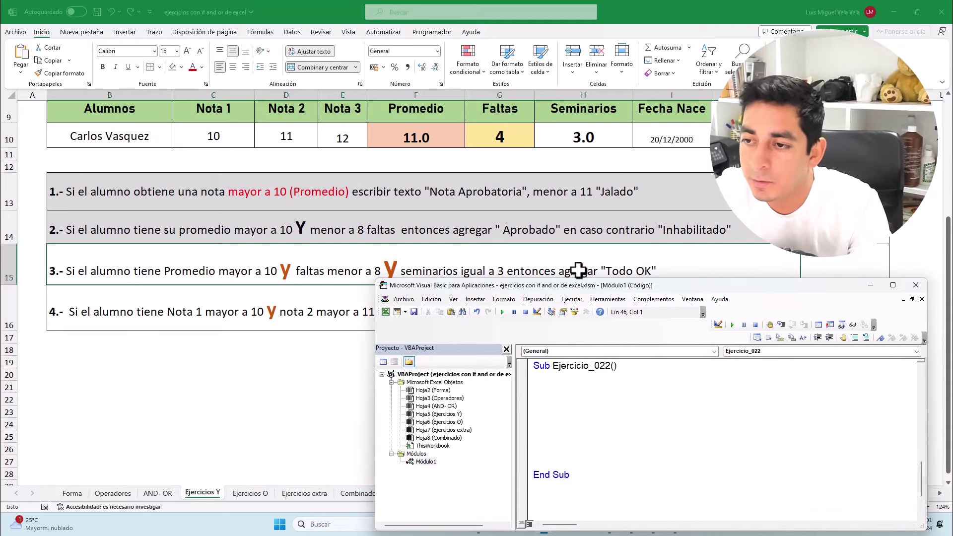
left_click_drag(564, 286, 714, 140)
Step: Zoom the worksheet out to 90% and stretch the VBA code editor to full height
left_click(870, 507)
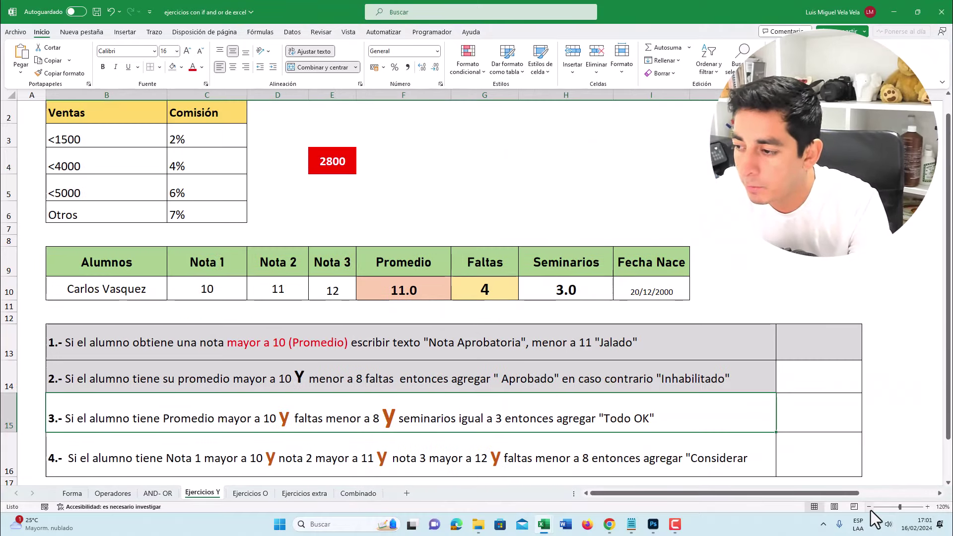
left_click(870, 508)
left_click(870, 507)
mouse_move(543, 524)
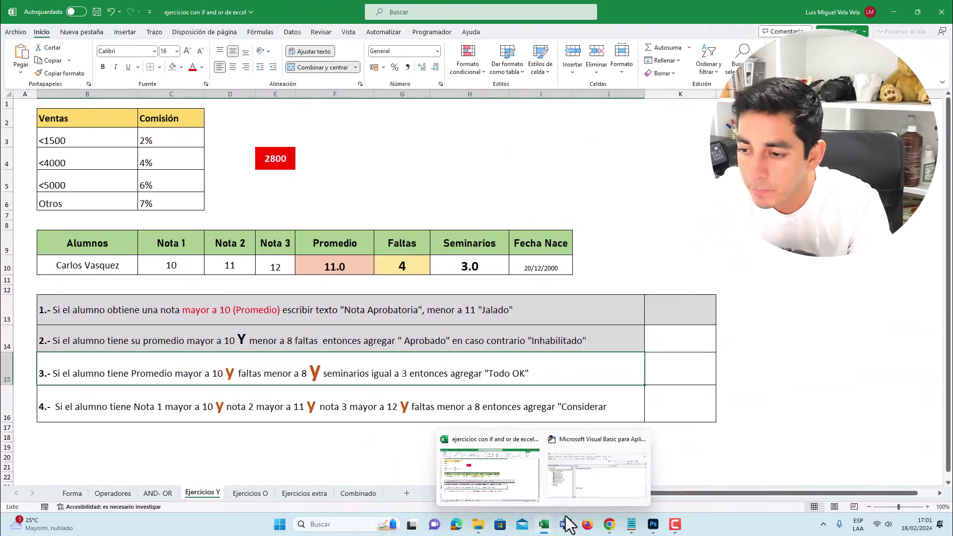
left_click(611, 454)
double_click(665, 390)
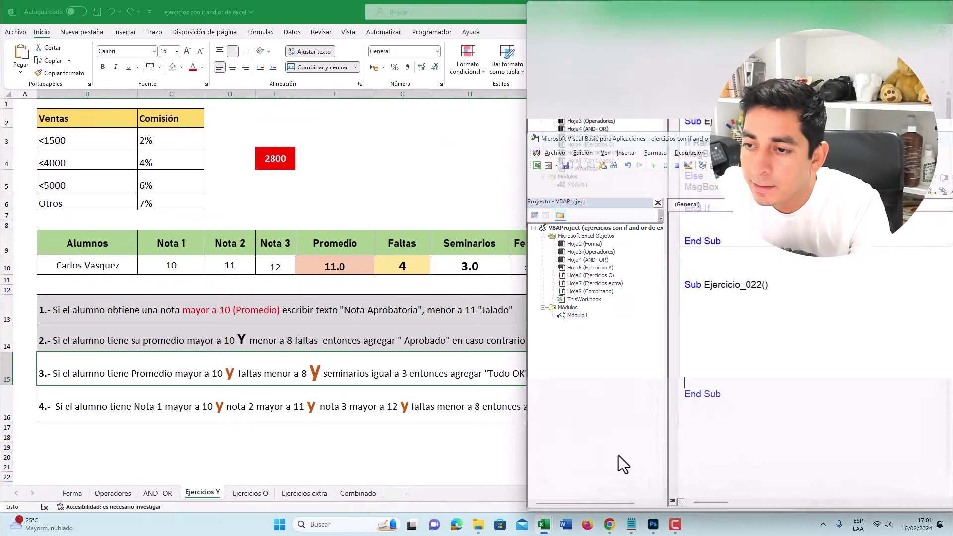
left_click(464, 316)
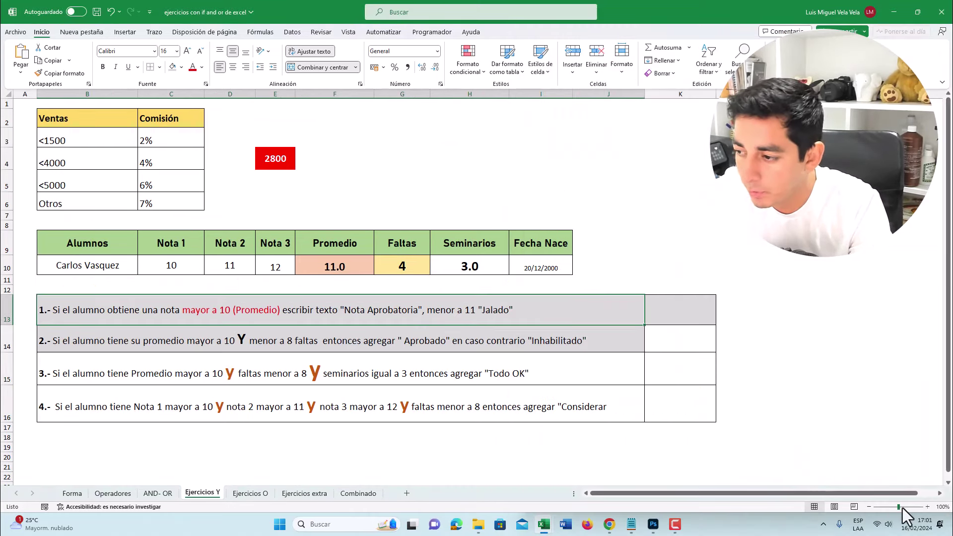
left_click(868, 507)
mouse_move(544, 524)
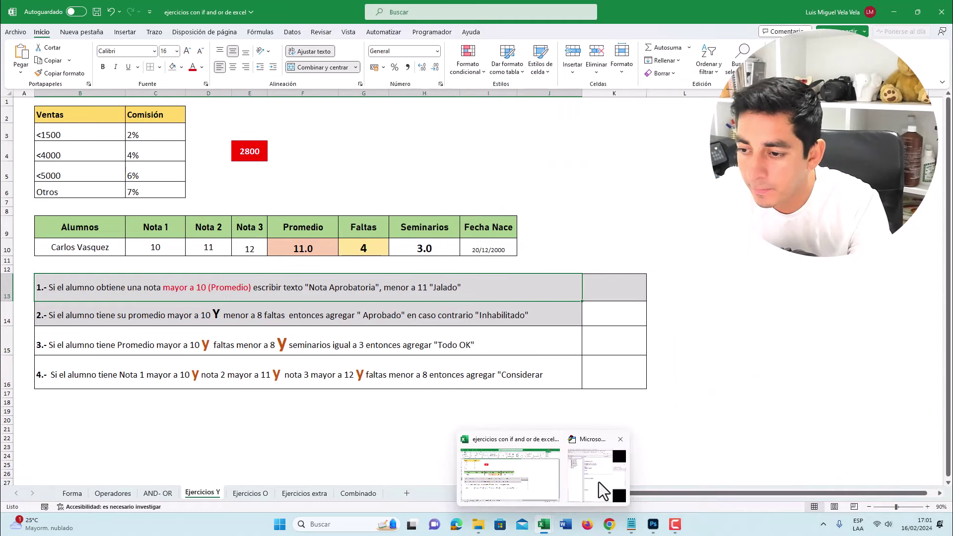
left_click(613, 466)
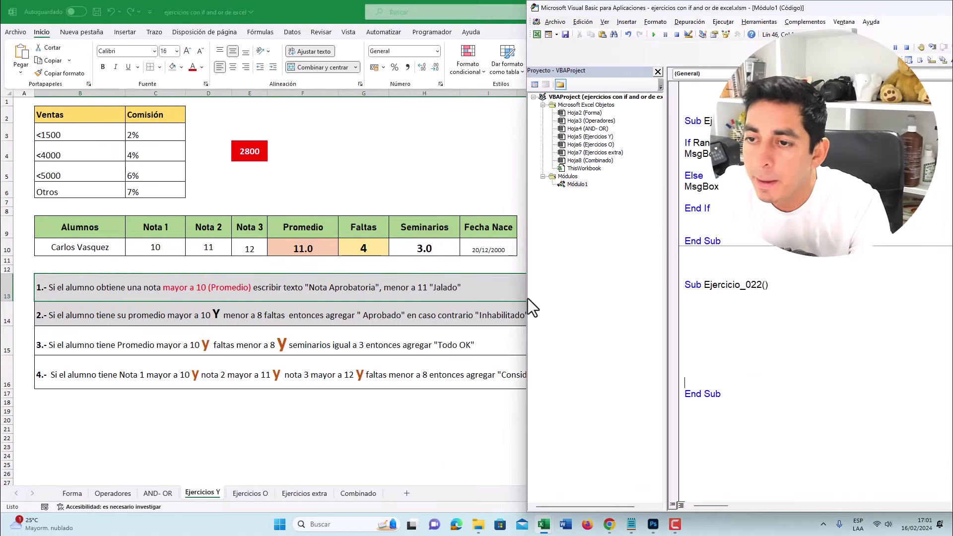
Step: Edit exercise 2's statement on the worksheet, retyping the number 8
left_click(70, 313)
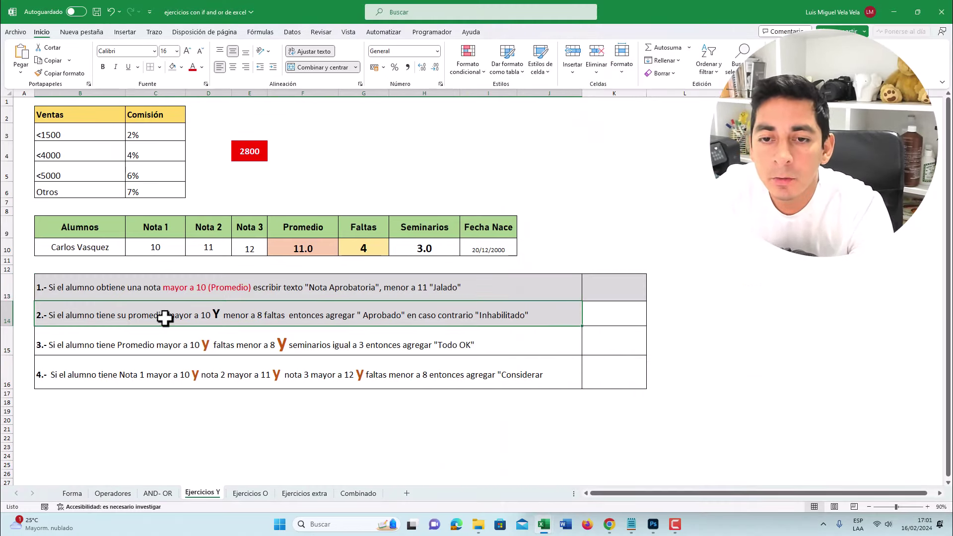
double_click(199, 312)
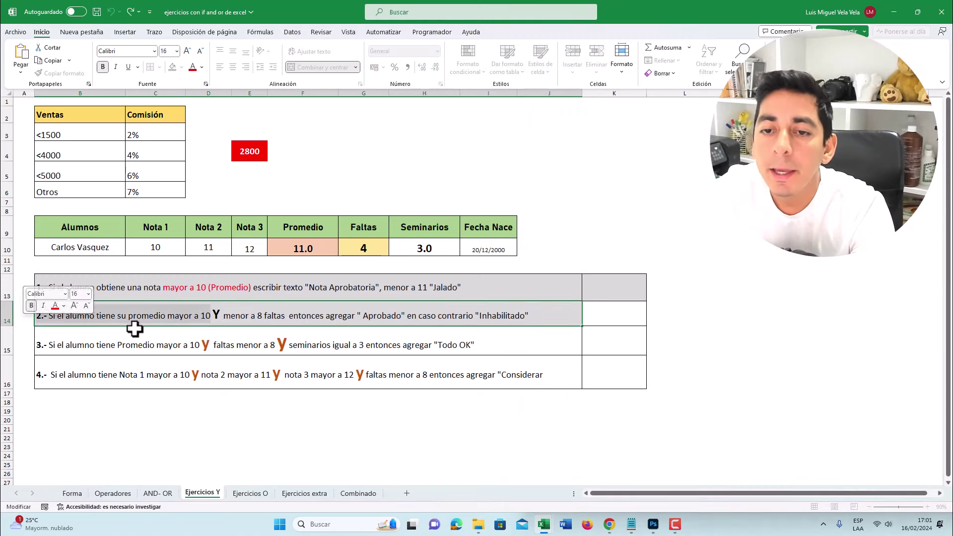
double_click(216, 315)
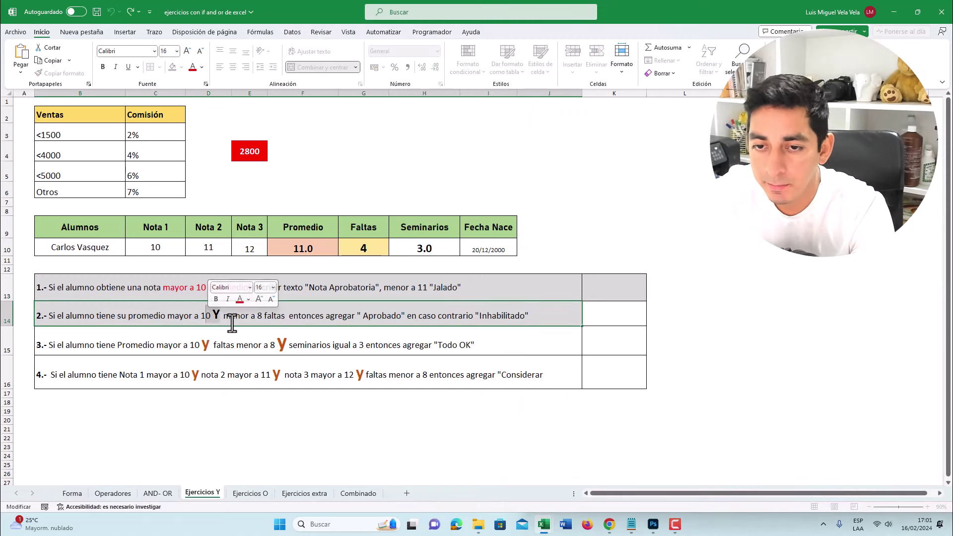
double_click(258, 316)
type("8")
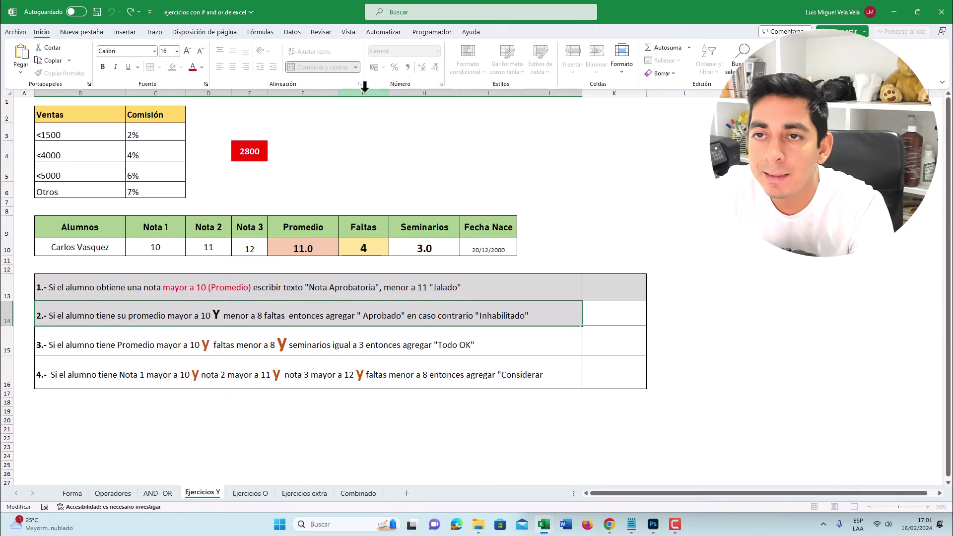
left_click(365, 92)
Step: Zoom the worksheet to 130% and review the Faltas cell G10 and average cell F10
left_click(358, 250)
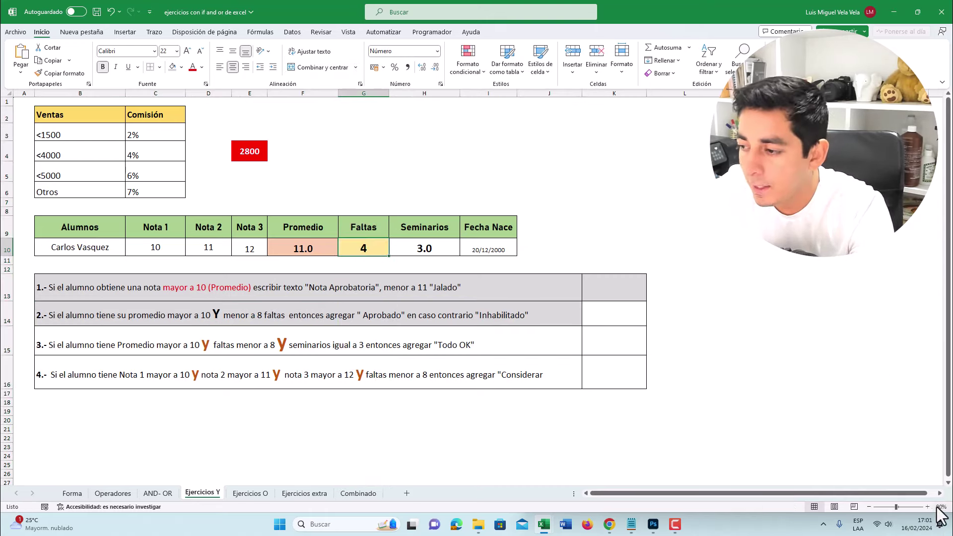
left_click(928, 507)
left_click(928, 507)
left_click(928, 507)
left_click(928, 507)
scroll(738, 496, "left", 5)
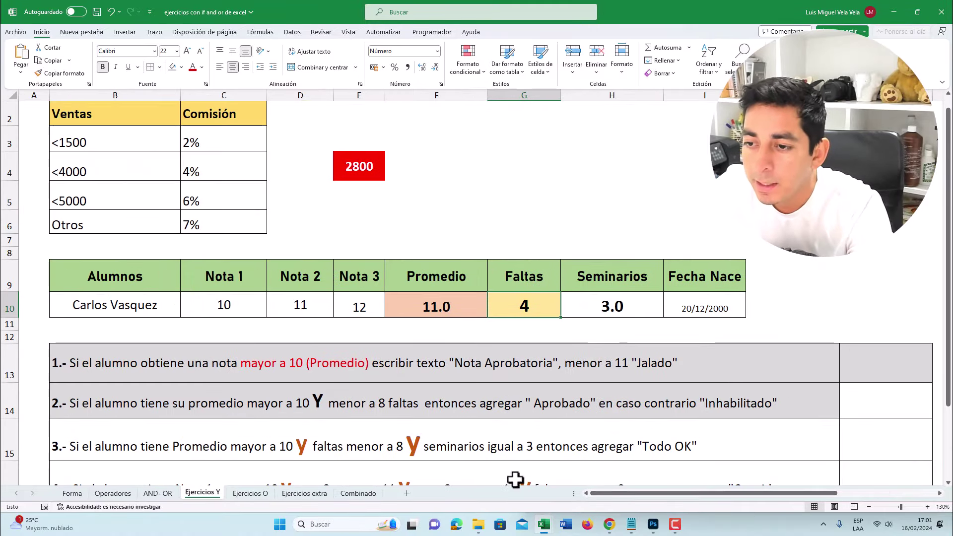
left_click(520, 95)
left_click(512, 303)
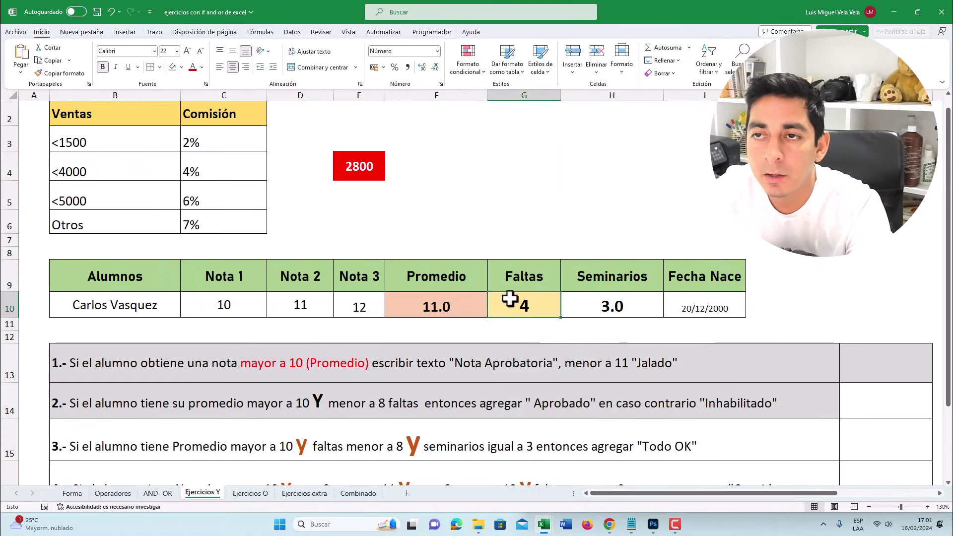
left_click(437, 95)
left_click(425, 304)
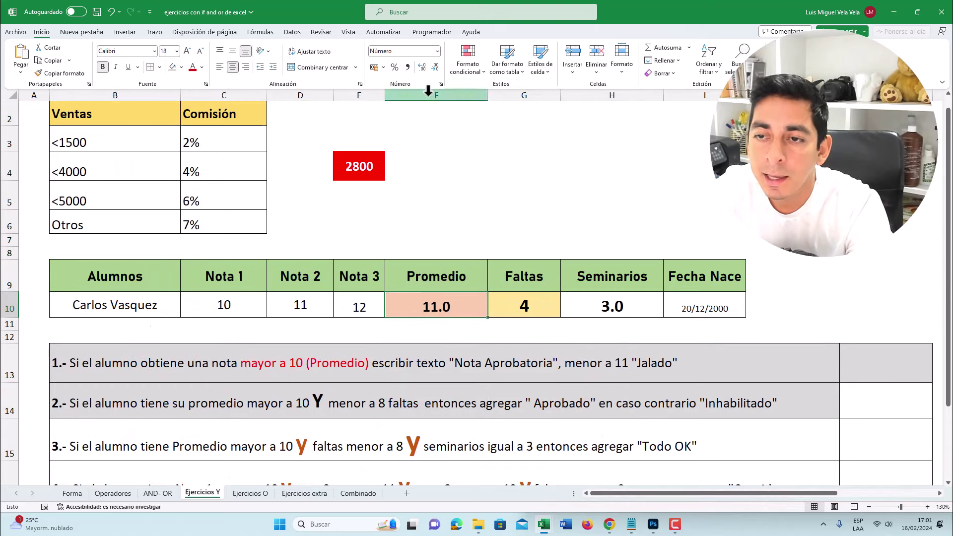
Step: Back in the VBA editor, hide the Project pane and scroll down to Sub Ejercicio_022
left_click(592, 440)
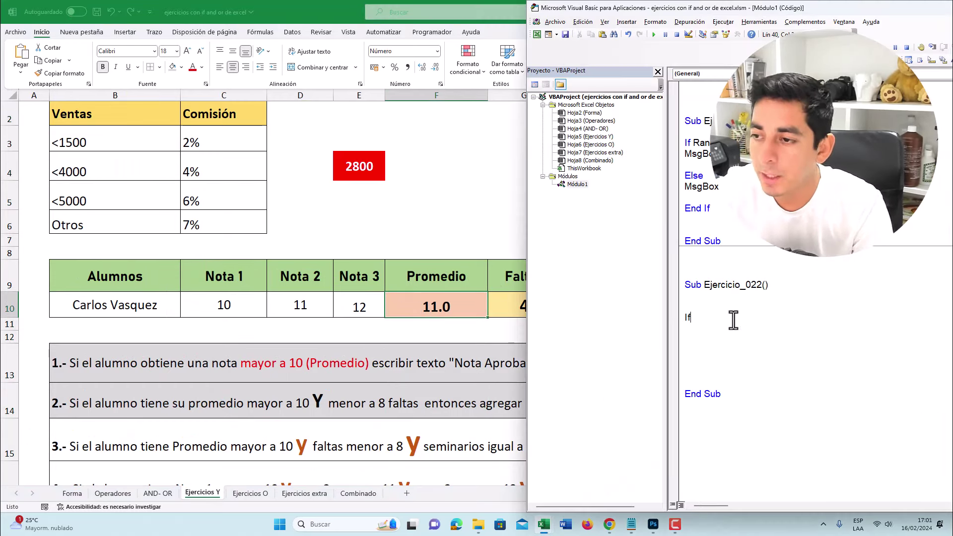
left_click(658, 72)
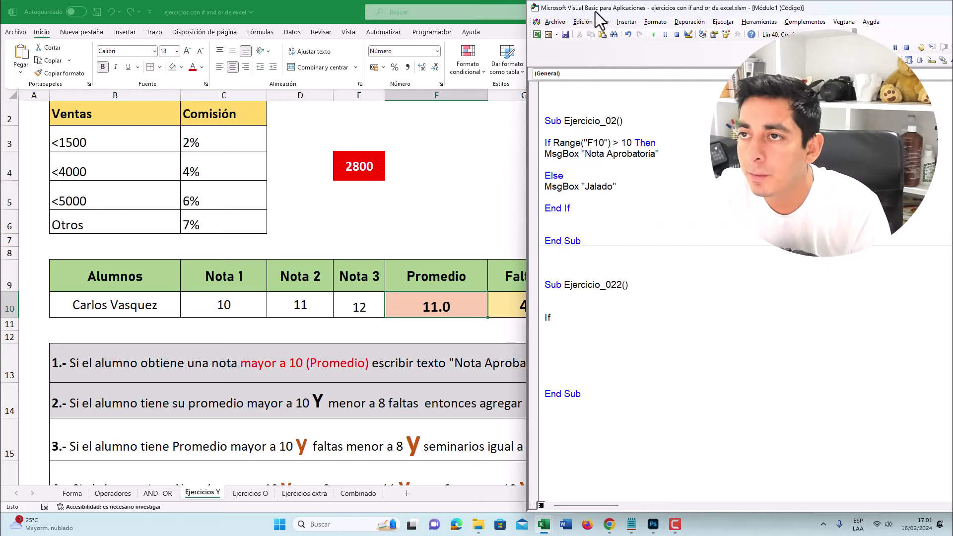
left_click_drag(596, 11, 660, 86)
scroll(661, 278, "down", 2)
scroll(657, 274, "down", 2)
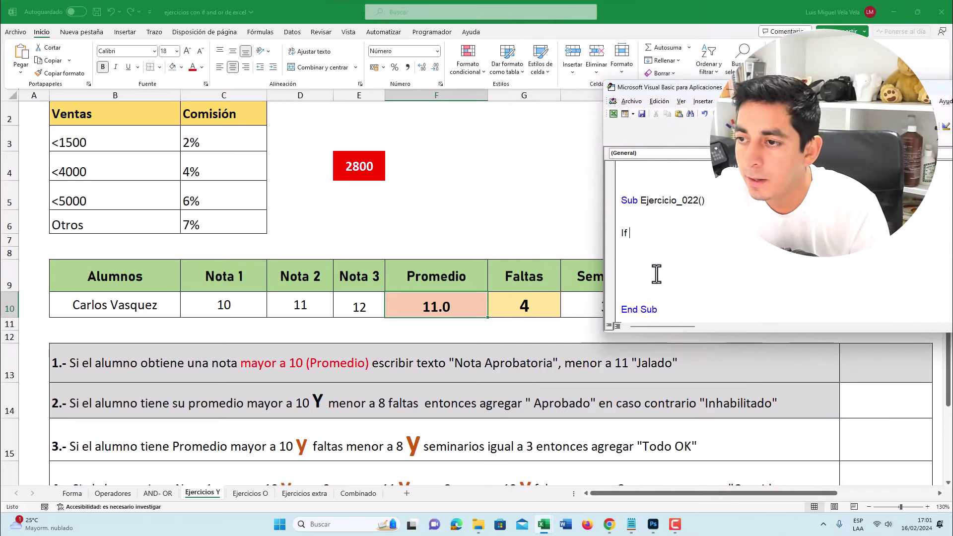
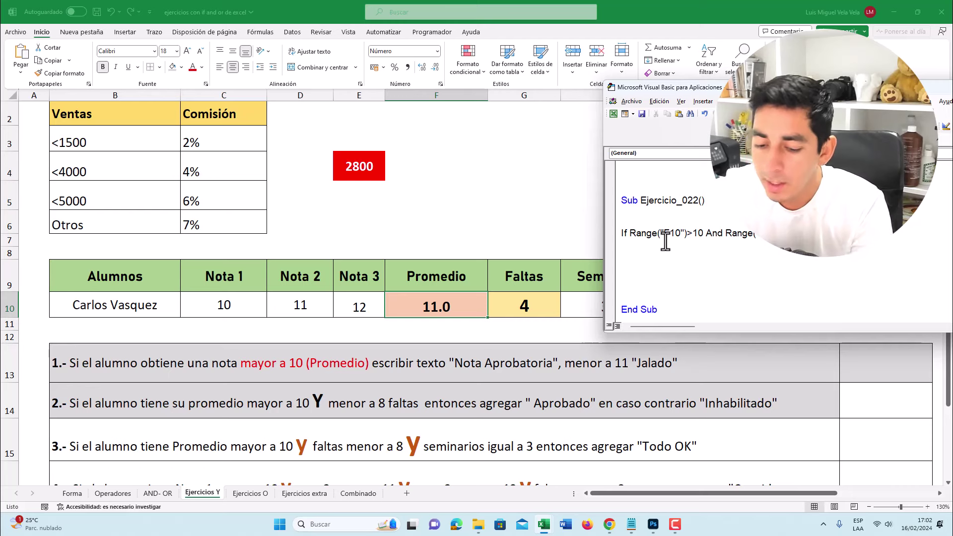
Step: Add MsgBox "Aprobado", Else, MsgBox "Inhabilitado" and End If to Ejercicio_022
left_click(665, 241)
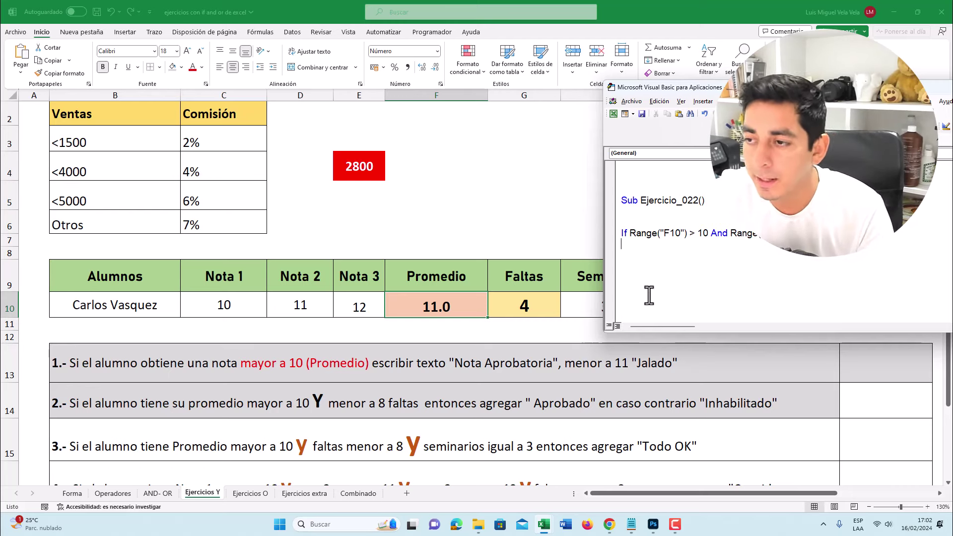
type("msgbox\"\"")
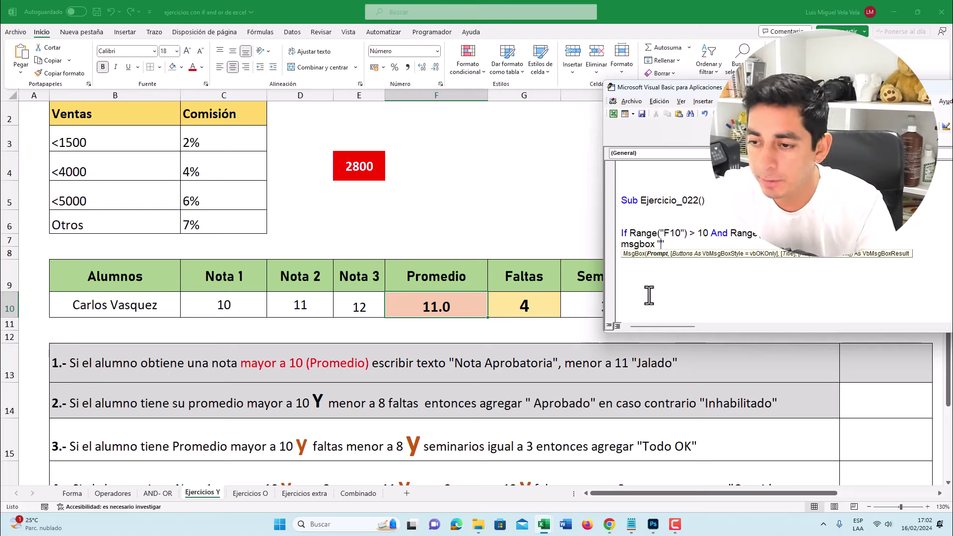
key("Return")
type("msgbox \"Inhabilitado\"")
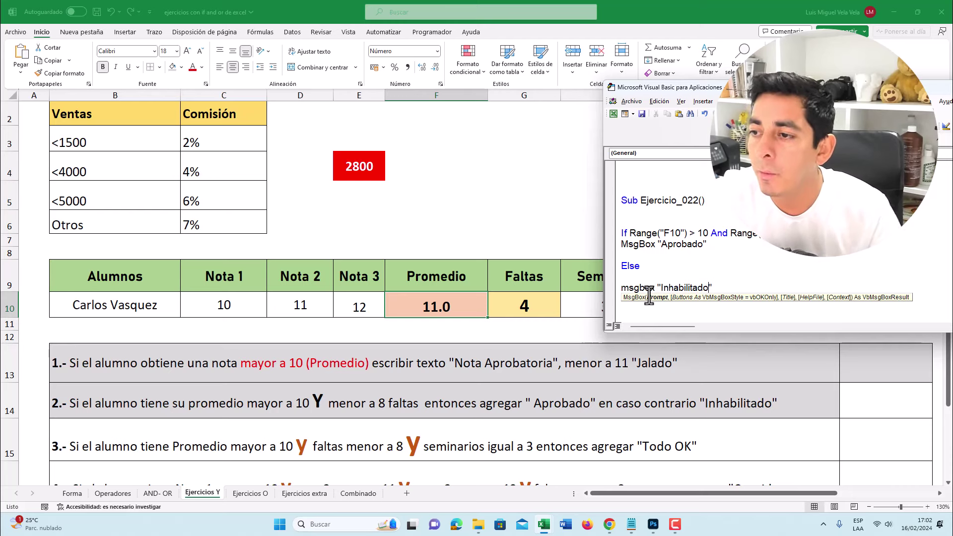
key("Return")
scroll(664, 290, "down", 1)
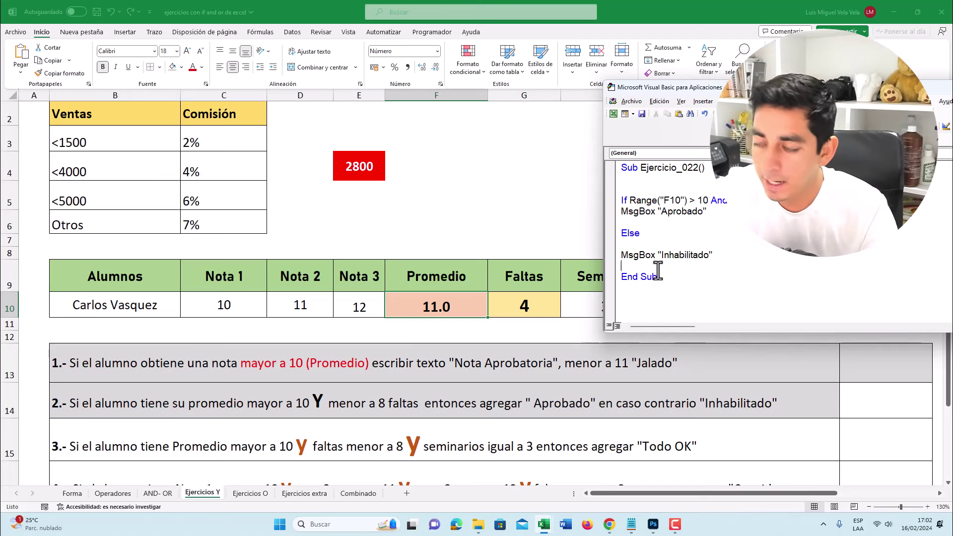
key("Return")
type("End If")
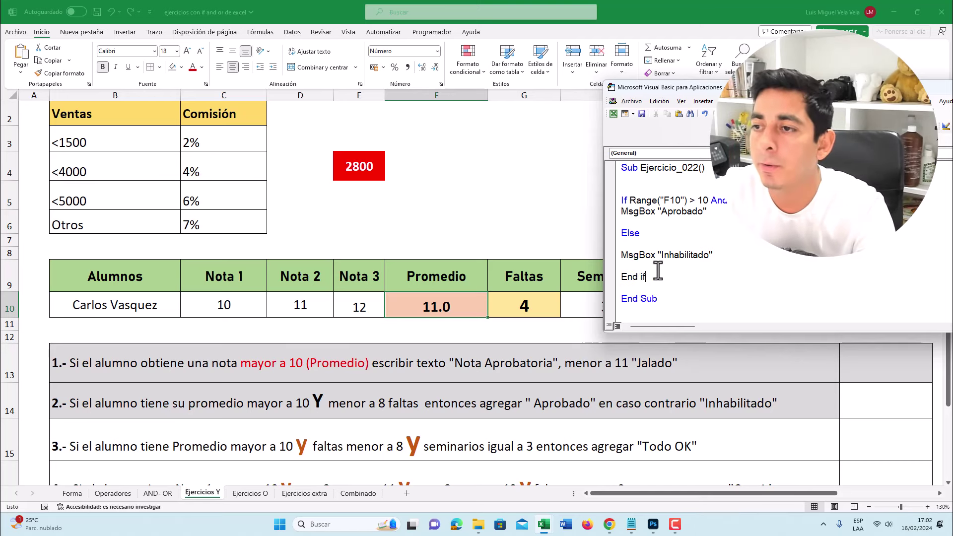
Step: Delete the blank lines around the If block and before End If
double_click(622, 201)
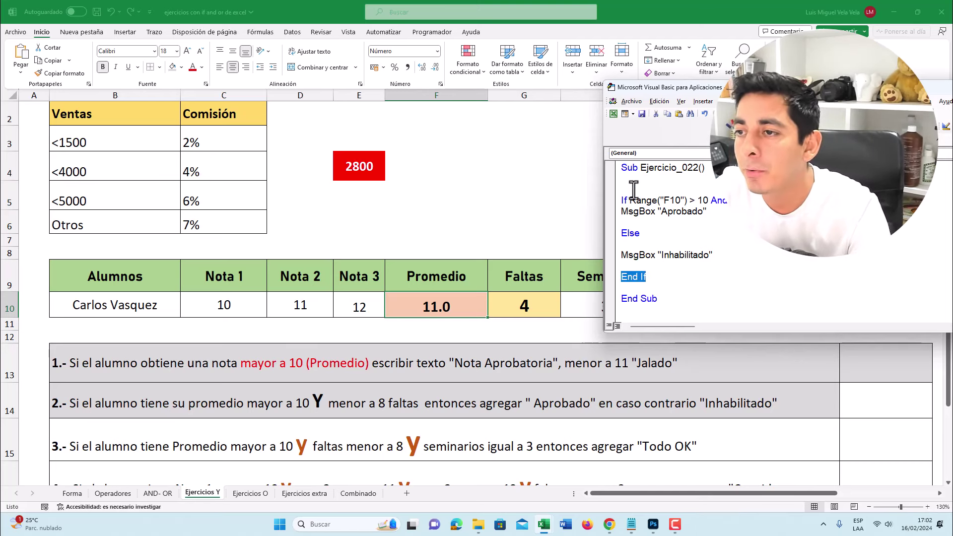
left_click(632, 189)
key("Delete")
left_click(641, 233)
key("Delete")
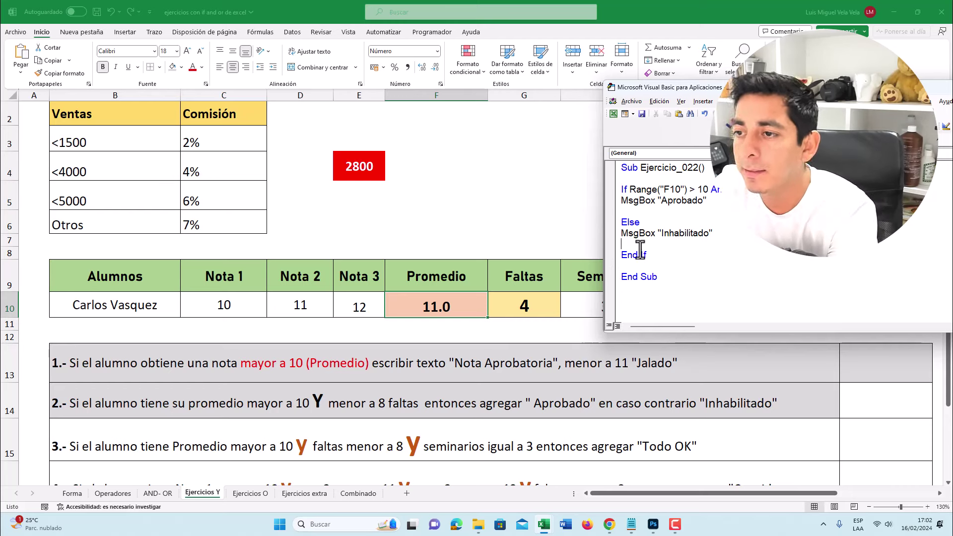
left_click(640, 246)
key("Delete")
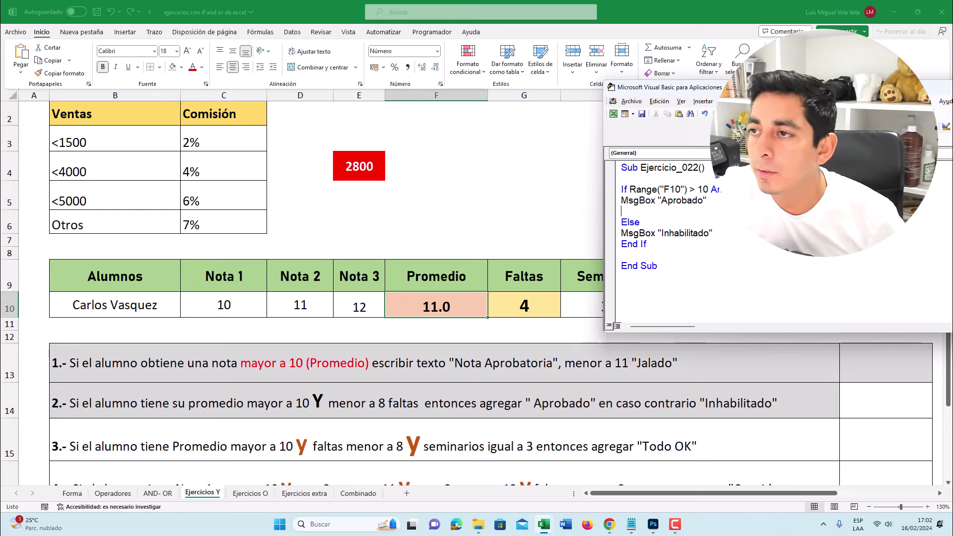
Step: Run Ejercicio_022, dismiss the Aprobado message and return to the worksheet
left_click(727, 113)
left_click(485, 293)
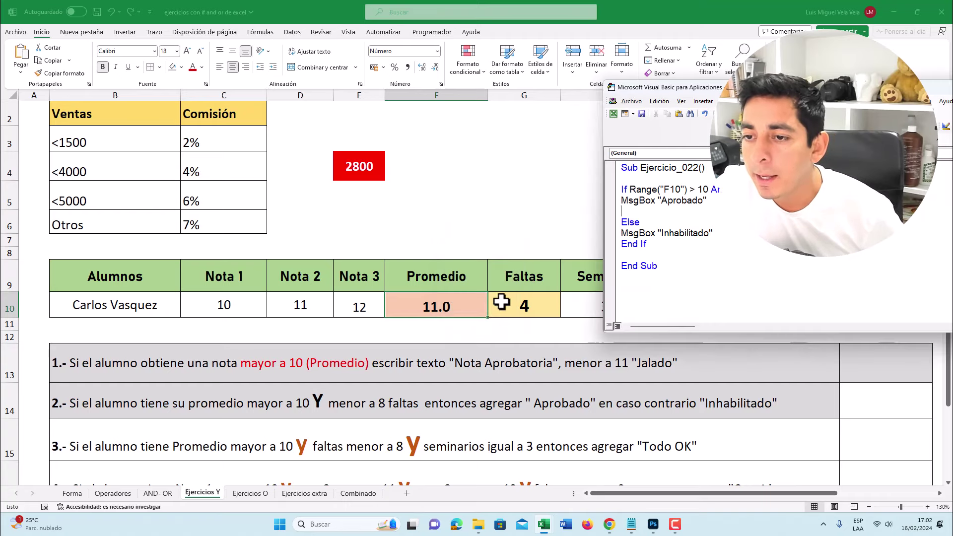
left_click(271, 408)
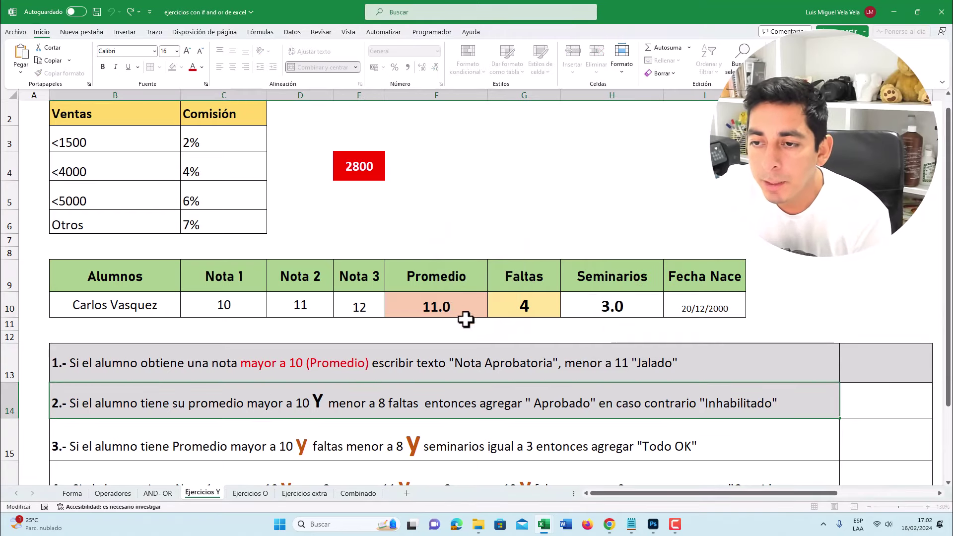
Step: Select the Faltas cell G10 on the worksheet
left_click(447, 310)
left_click(395, 401)
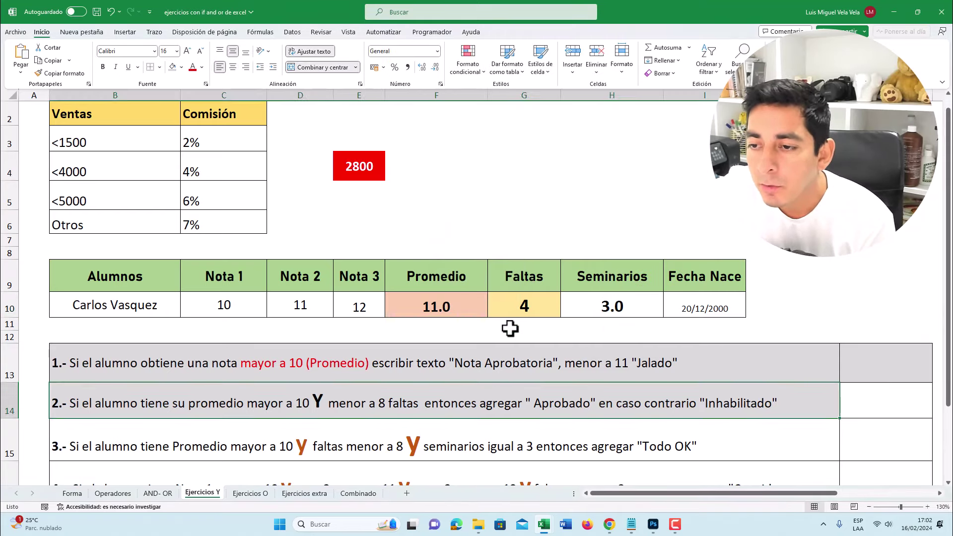
left_click(518, 303)
mouse_move(543, 525)
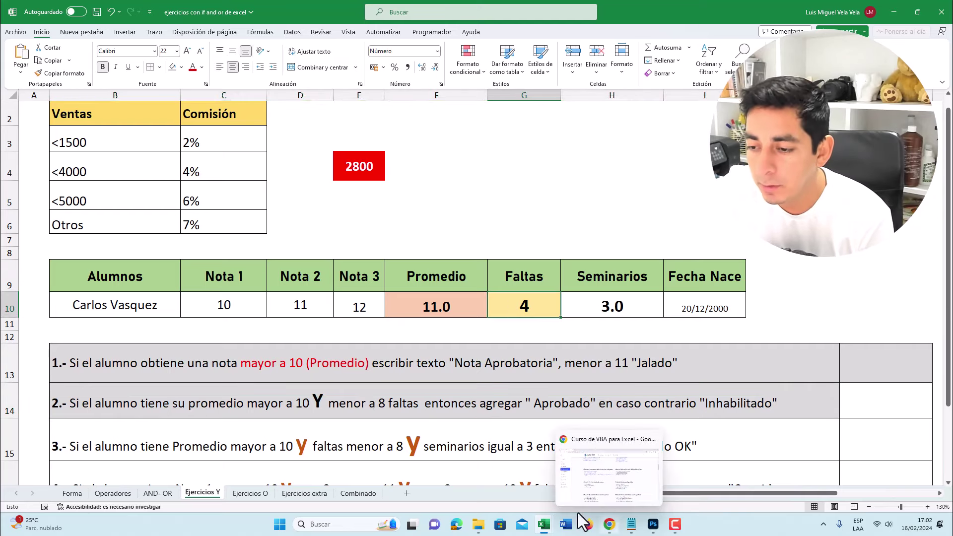
Step: Highlight the If conditions, Else and the Inhabilitado line to explain the macro logic
left_click(615, 441)
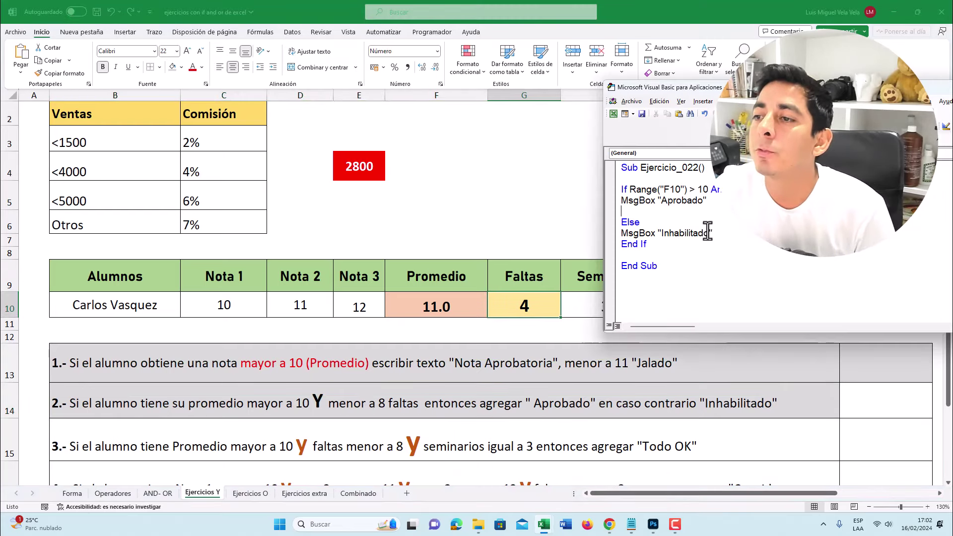
scroll(710, 221, "up", 1)
left_click_drag(726, 225, 636, 223)
left_click(703, 223)
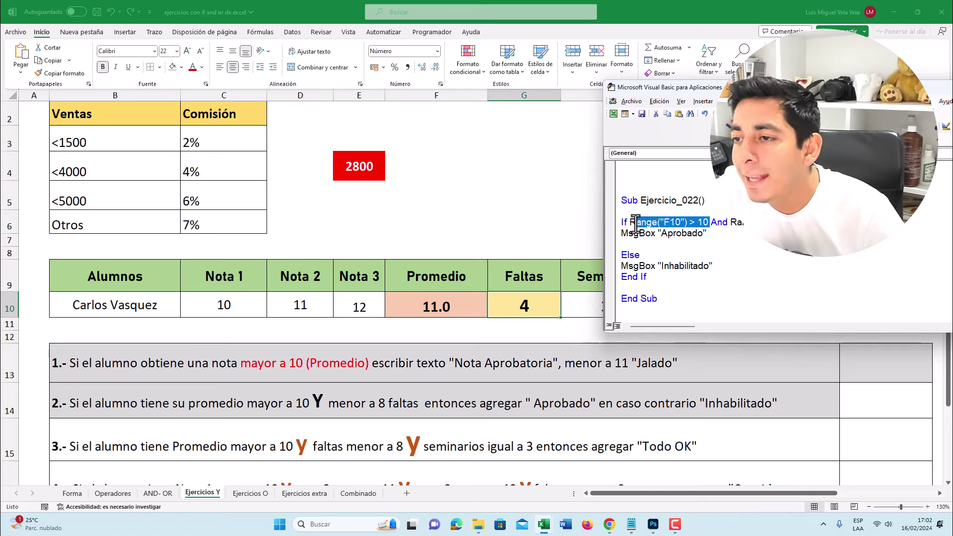
left_click_drag(730, 223, 765, 222)
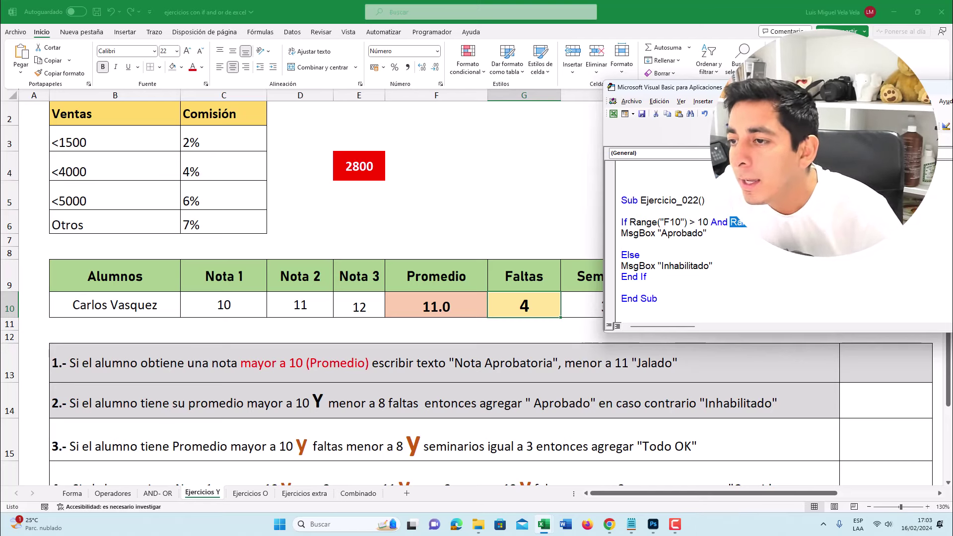
double_click(631, 255)
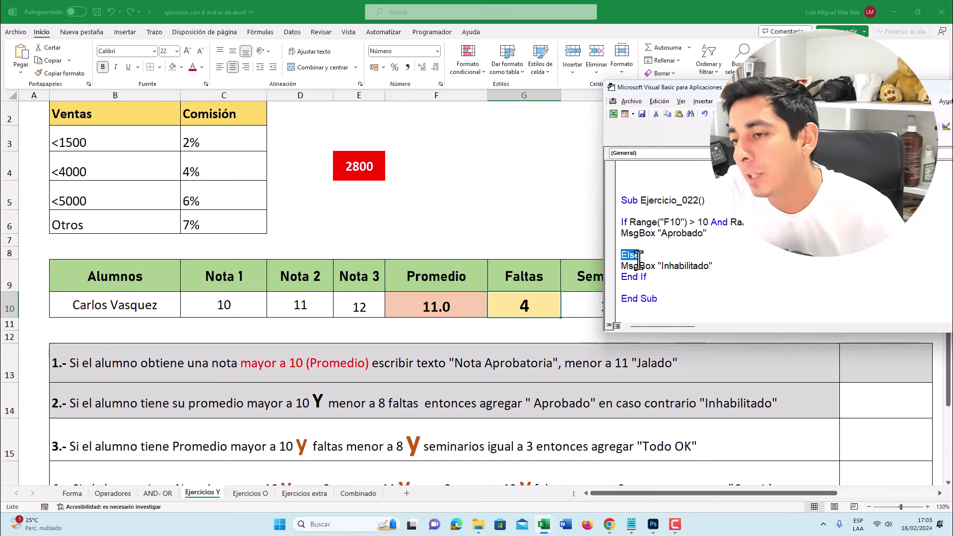
left_click_drag(755, 266, 621, 266)
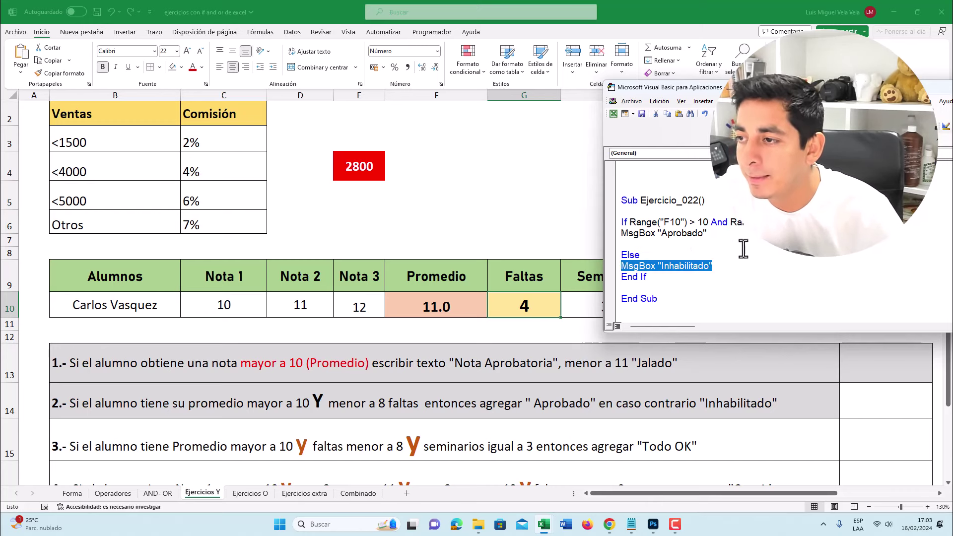
left_click(549, 302)
Step: Enter 9 Faltas in G10 and rerun Ejercicio_022, which now reports Inhabilitado
type("9")
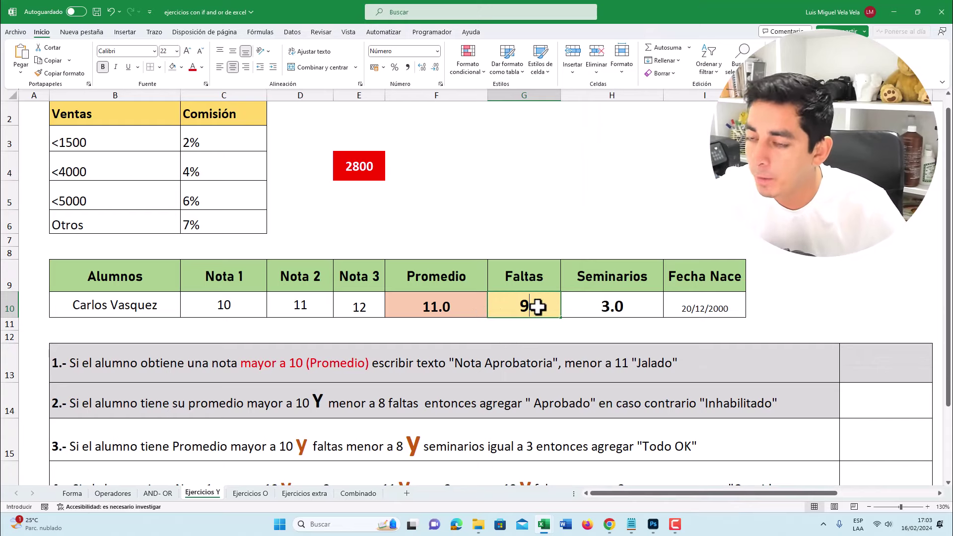
key("Return")
left_click(544, 524)
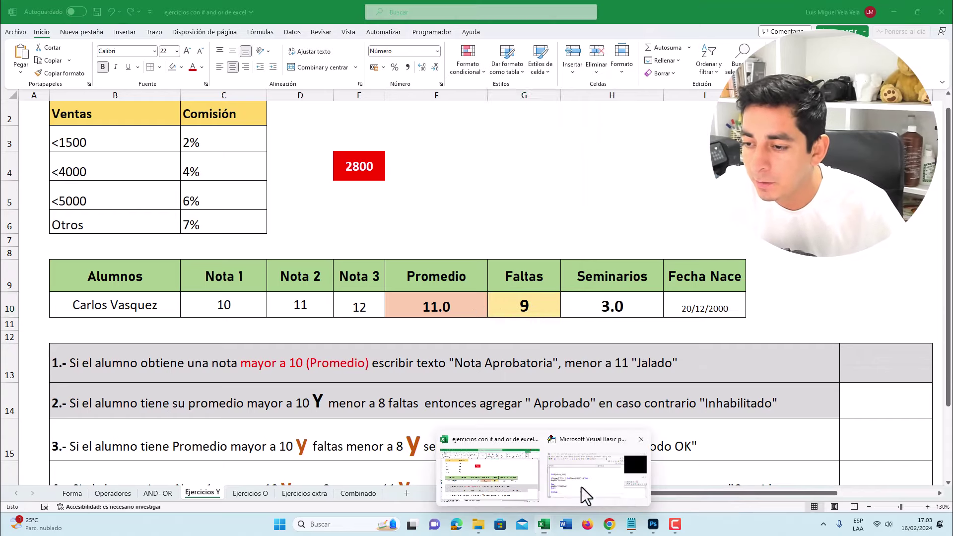
left_click(586, 495)
left_click(710, 253)
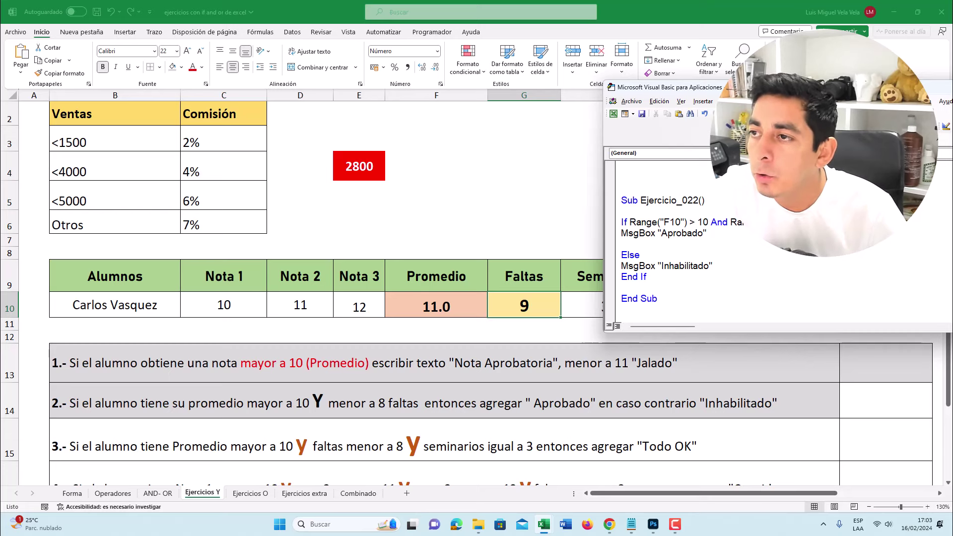
left_click(725, 114)
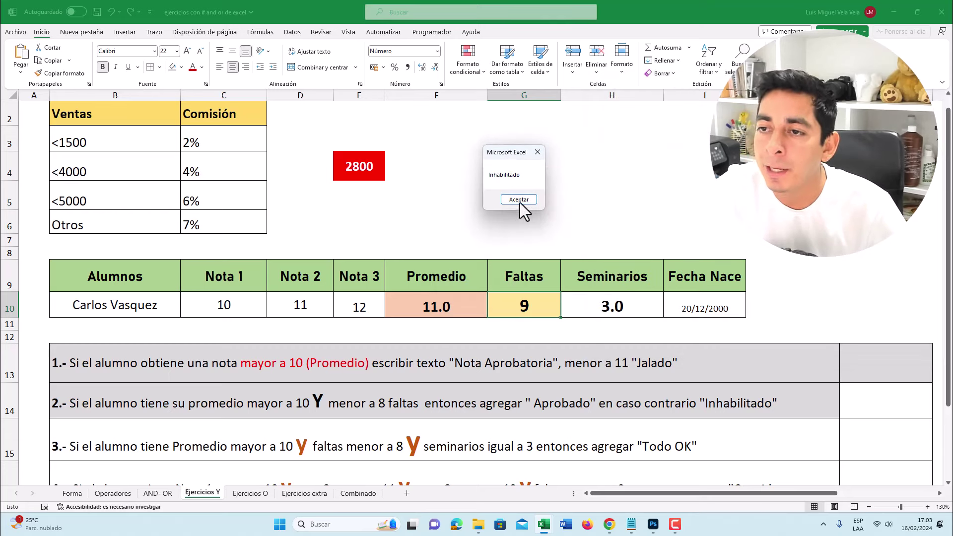
left_click(518, 202)
Step: Change the Faltas value in G10 to 8
left_click(531, 301)
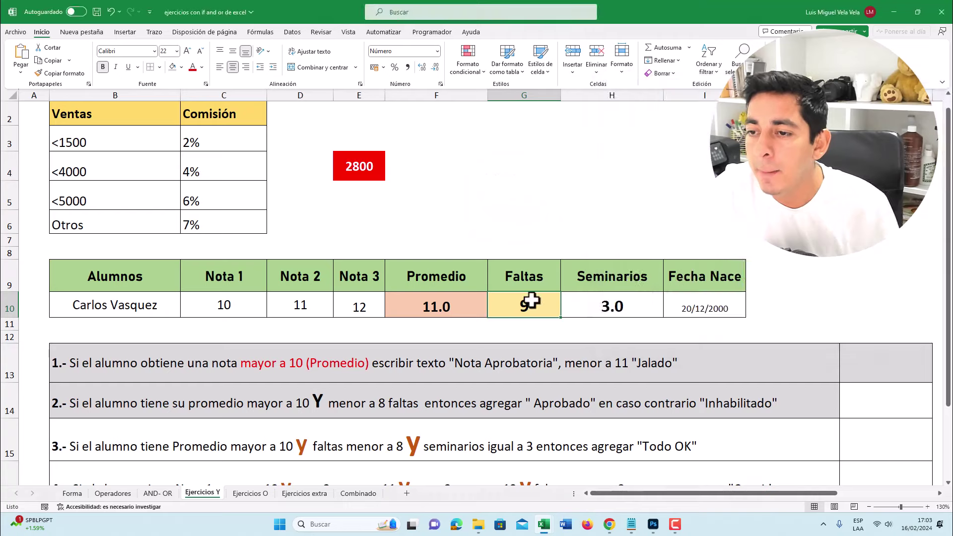
type("8")
key("Return")
Step: Create a new Sub Ejercicio_03 below the previous macro
scroll(192, 362, "down", 1)
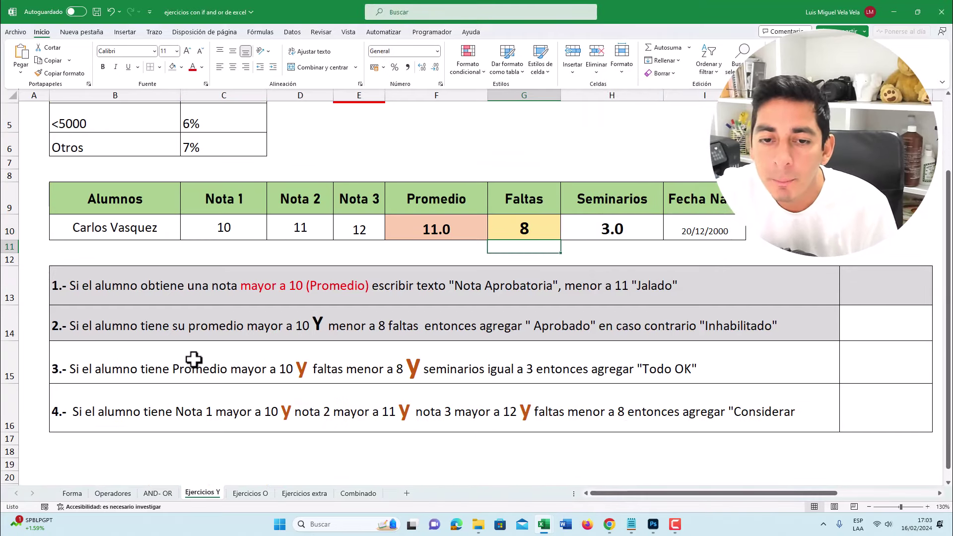
left_click(192, 362)
left_click(173, 67)
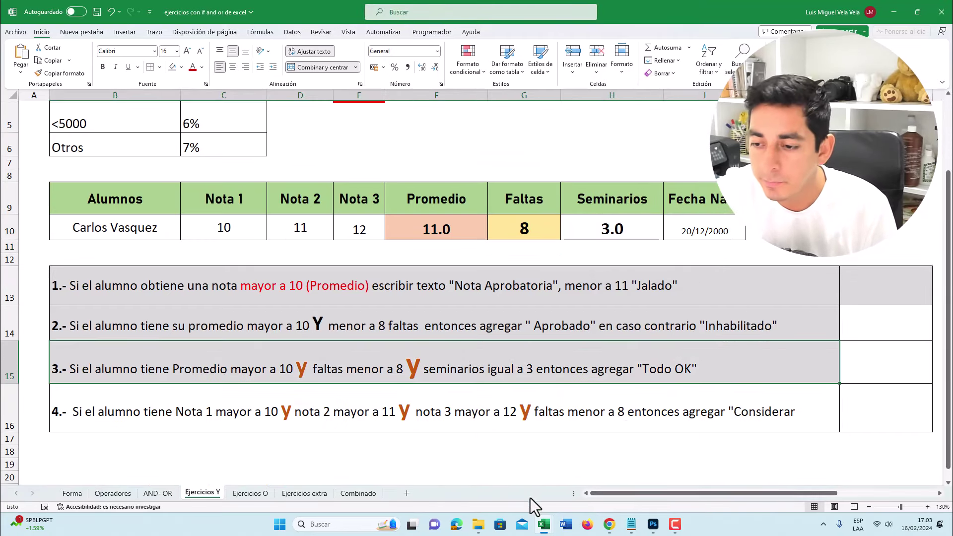
left_click(576, 445)
scroll(678, 306, "down", 2)
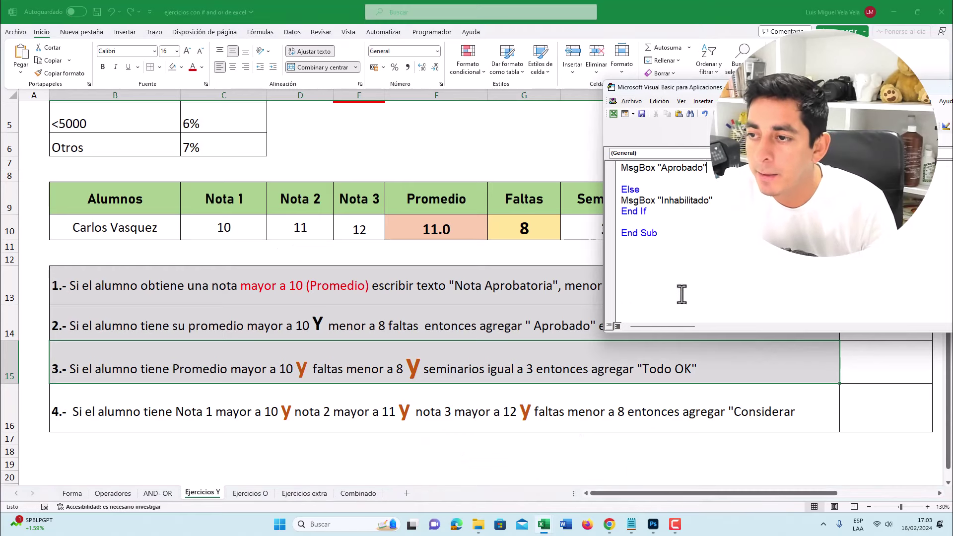
scroll(678, 263, "down", 1)
left_click(678, 264)
scroll(679, 262, "down", 2)
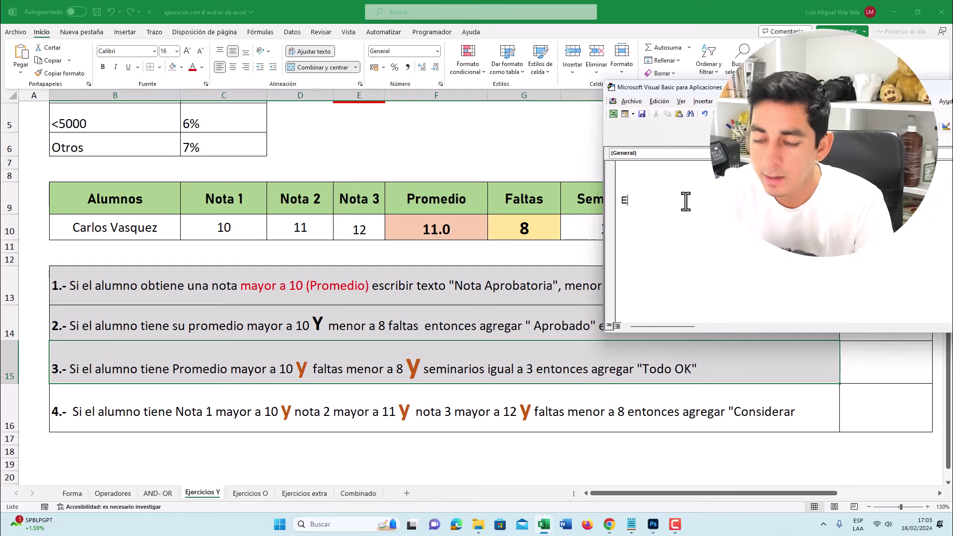
type("Sub Ejer")
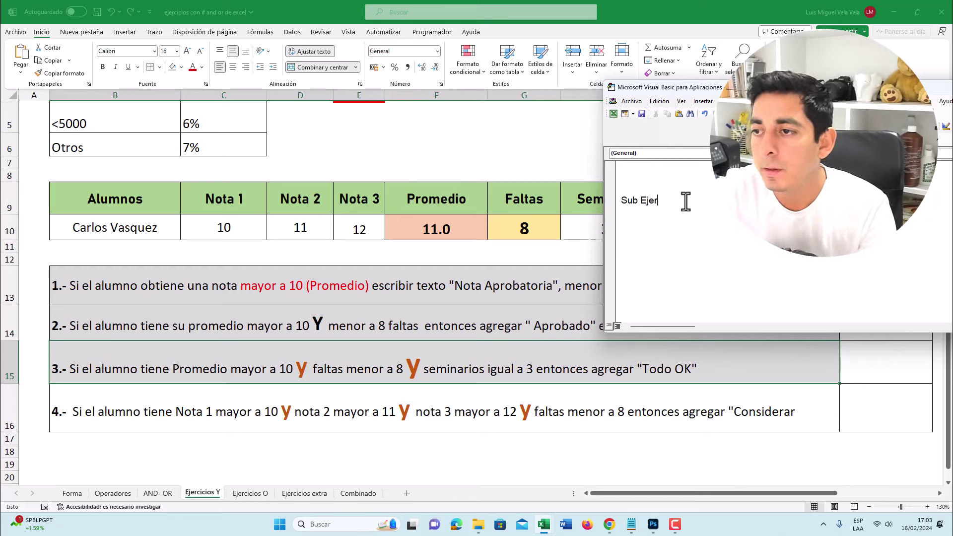
type("cicio_03")
key("Return")
key("Return")
key("Return")
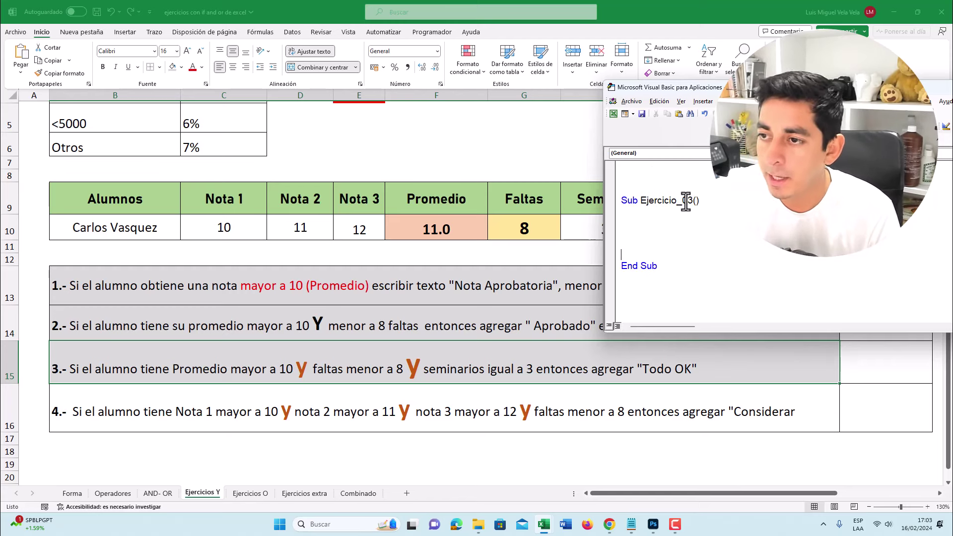
key("Return")
type("If")
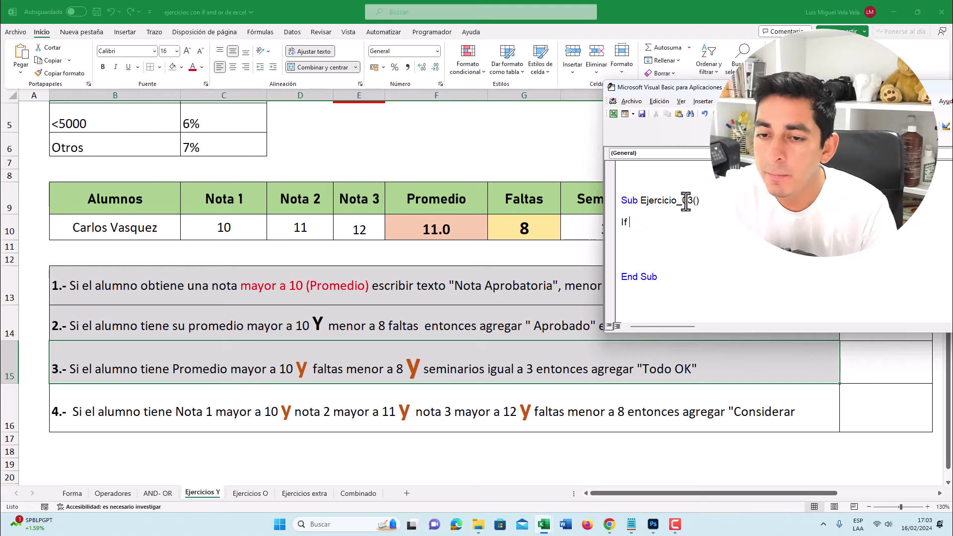
scroll(685, 201, "up", 1)
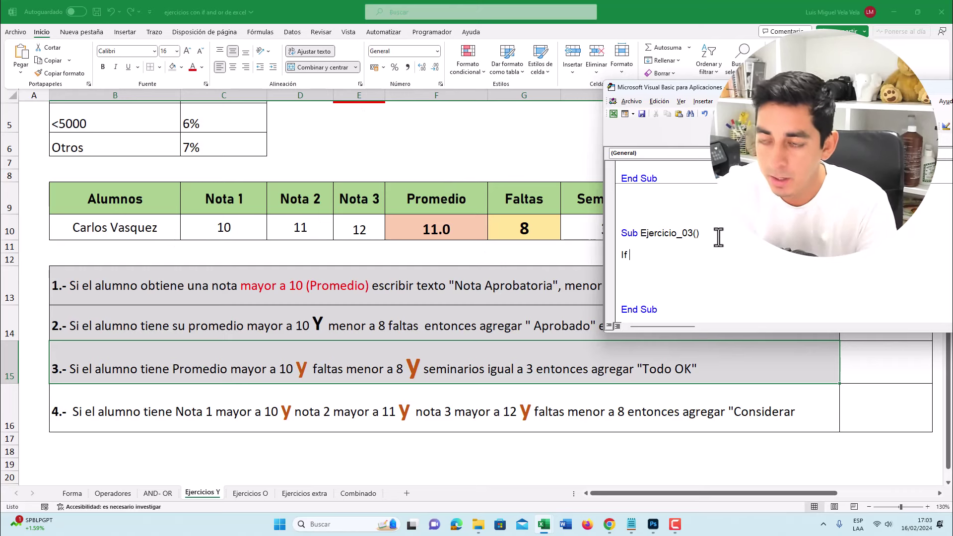
Step: Write the If condition starting with Range("F10")<10 and remove a stray slash in the second Range
type("Range(\"")
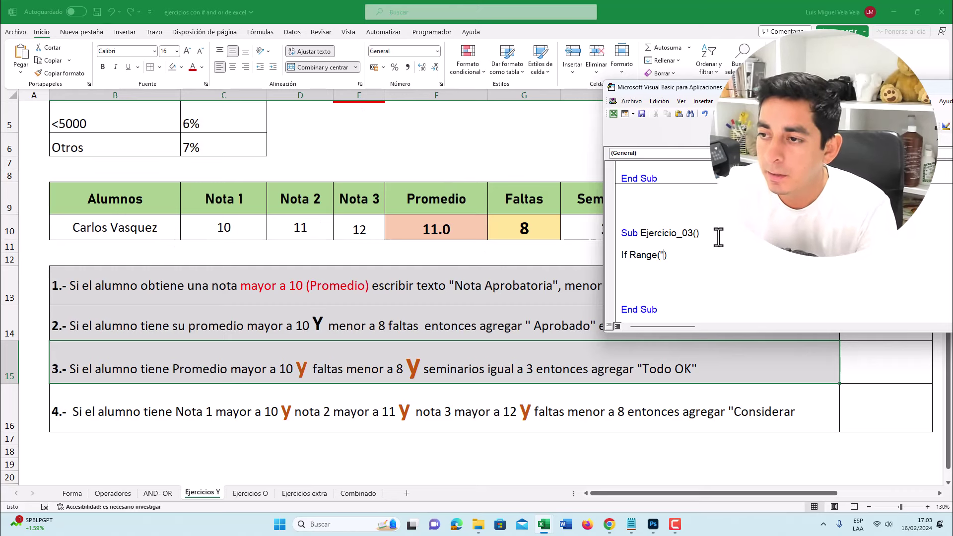
type("F10\")")
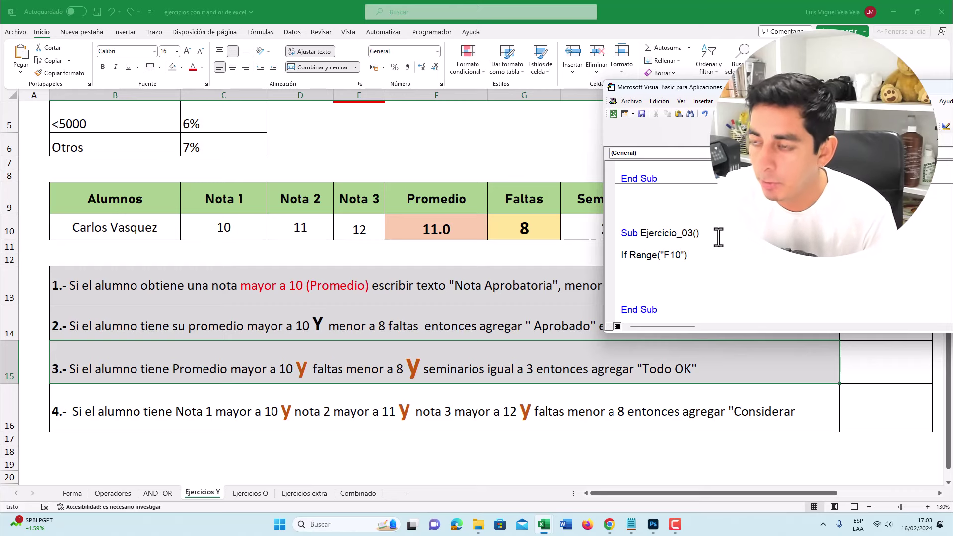
type("<10 And")
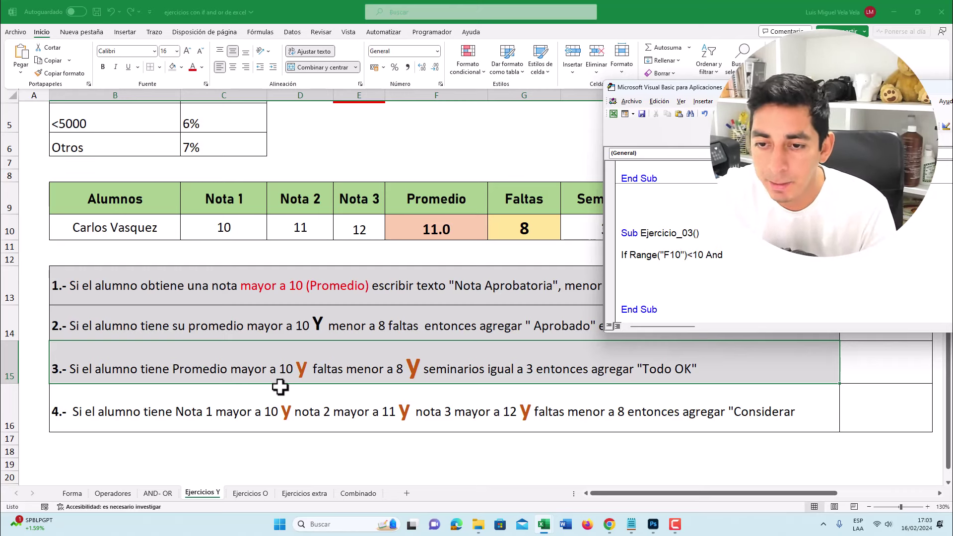
double_click(307, 370)
left_click_drag(318, 369, 54, 370)
left_click(248, 370)
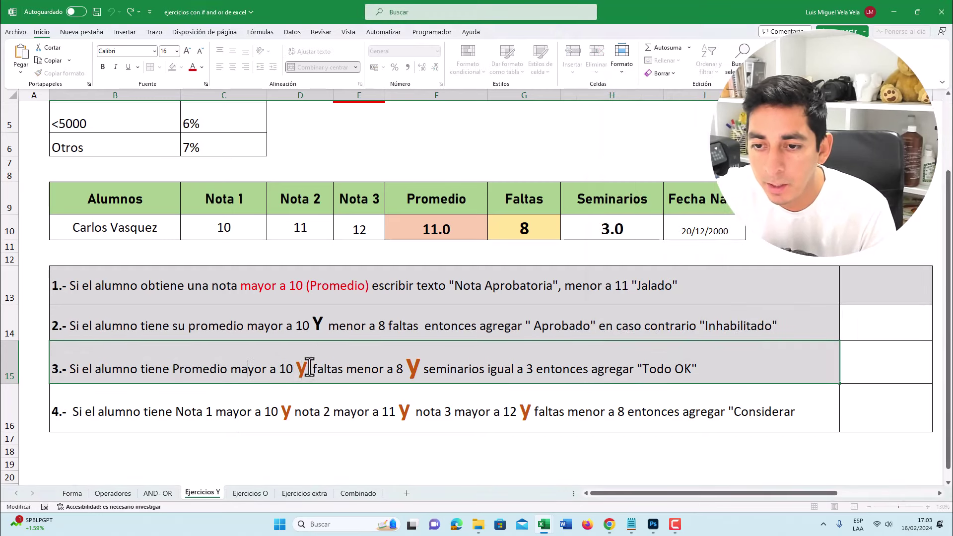
left_click(346, 370)
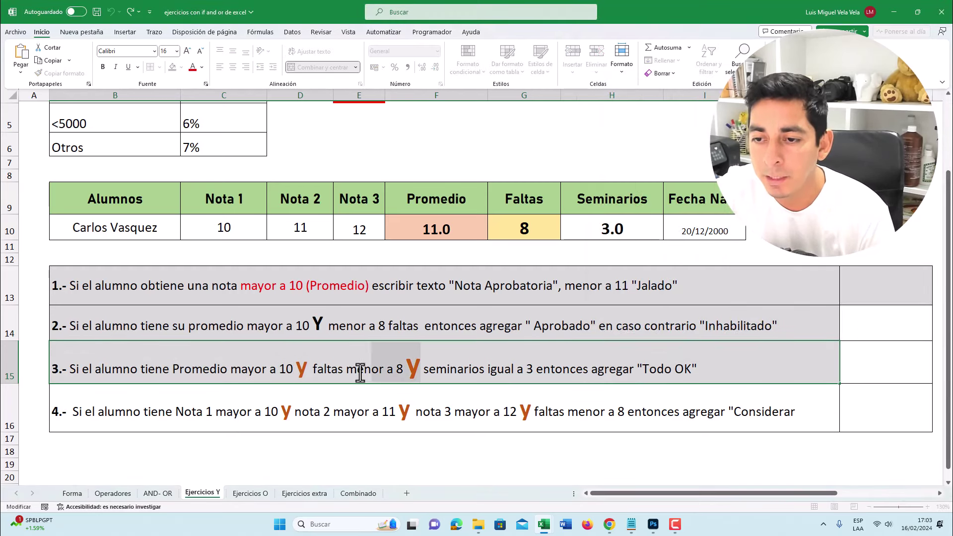
mouse_move(544, 524)
left_click(628, 489)
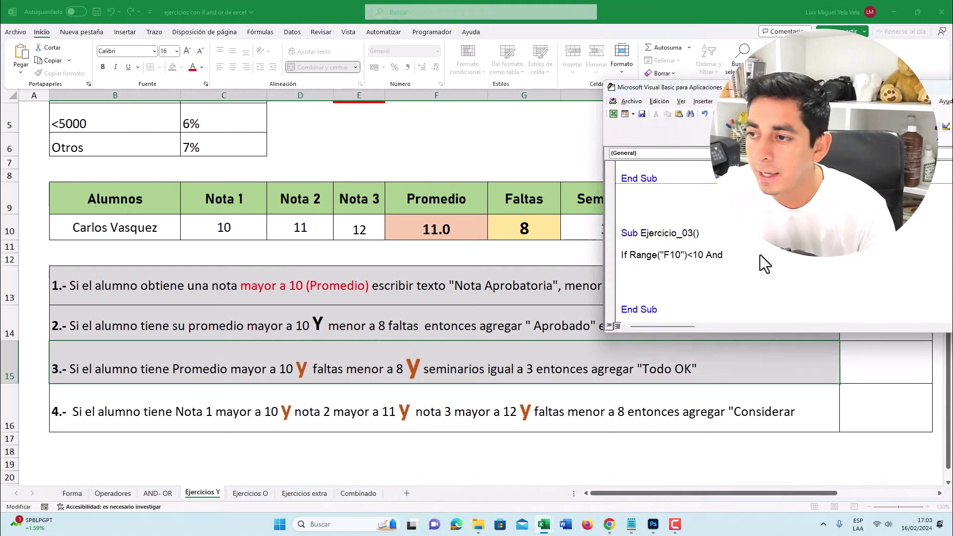
left_click(509, 315)
left_click(591, 486)
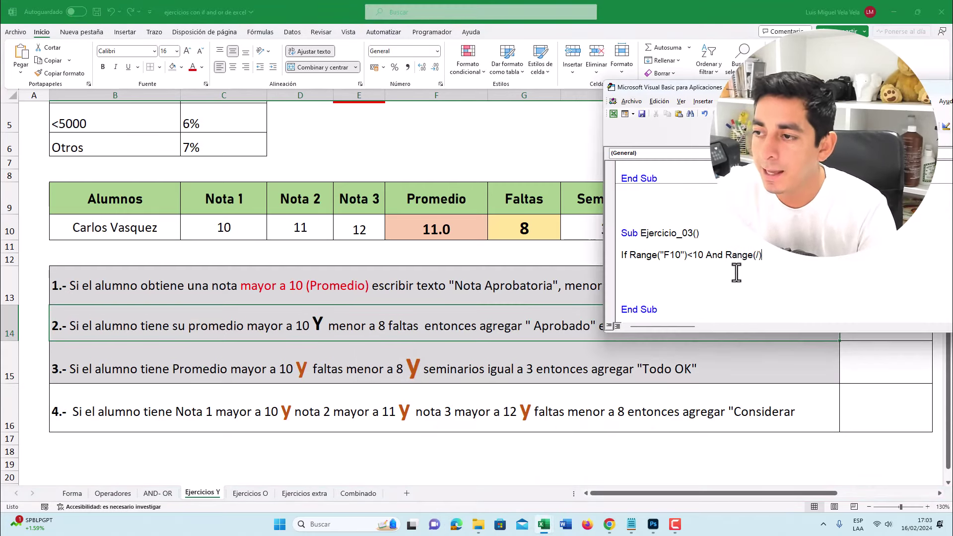
key("Left")
key("BackSpace")
type("\"\"")
key("Left")
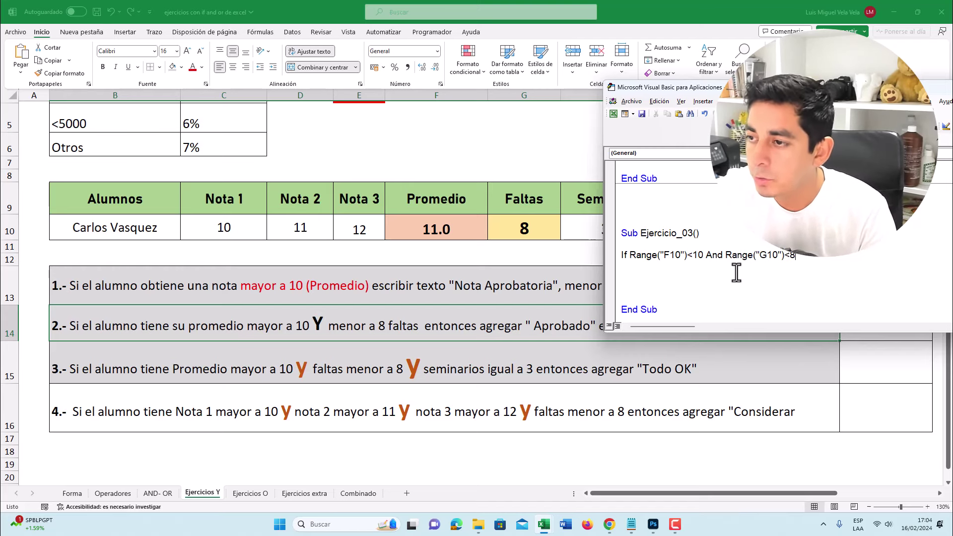
Step: Colour the words 'seminarios igual a 3' red in the task 3 statement
left_click(468, 376)
double_click(412, 368)
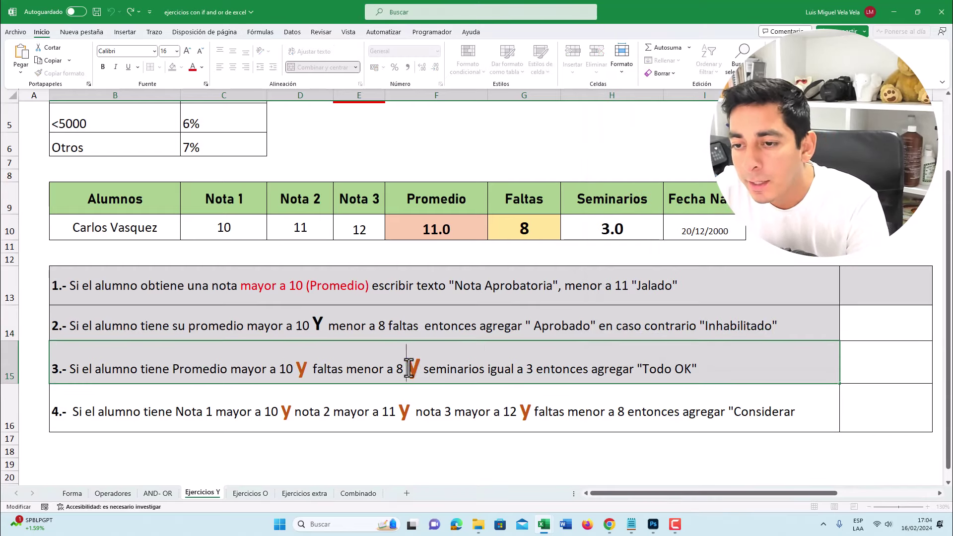
double_click(413, 368)
left_click_drag(428, 372, 535, 371)
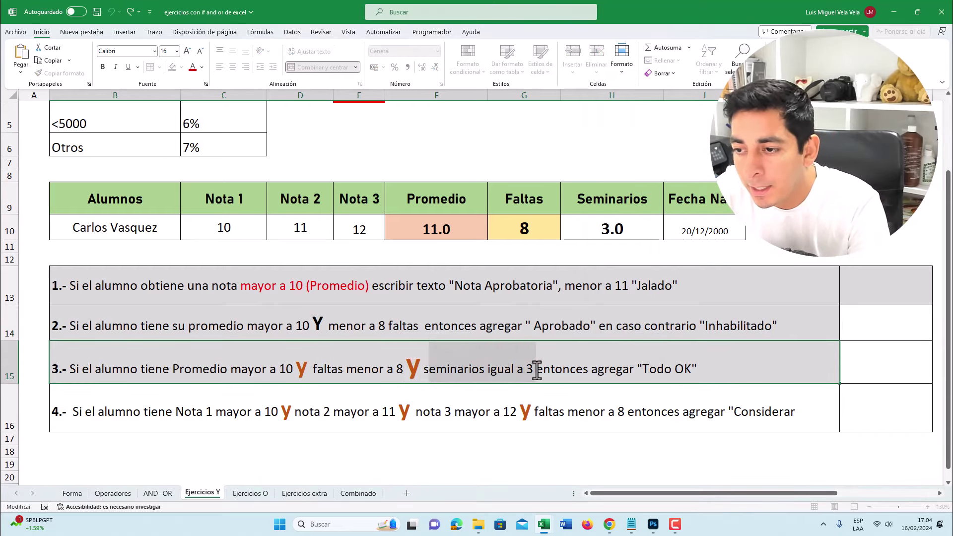
left_click(193, 67)
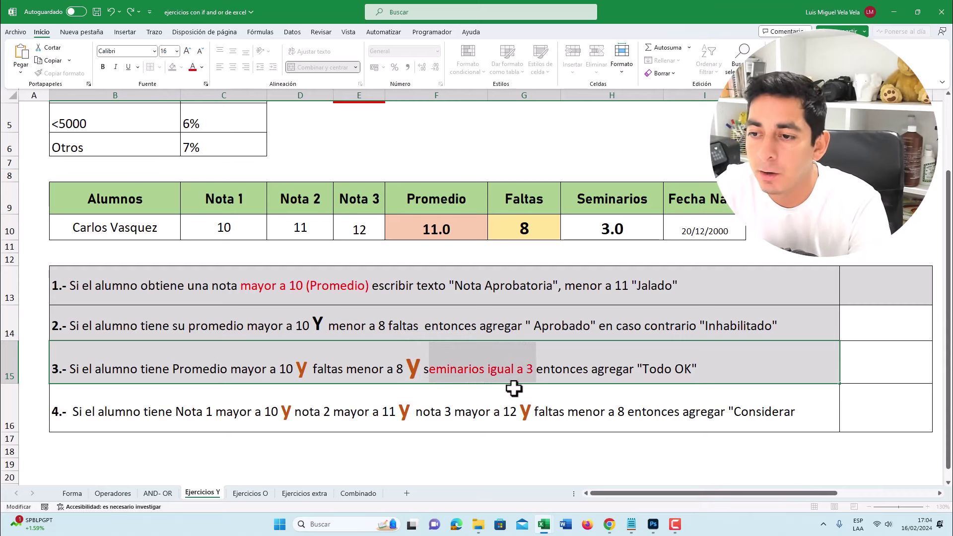
left_click(619, 227)
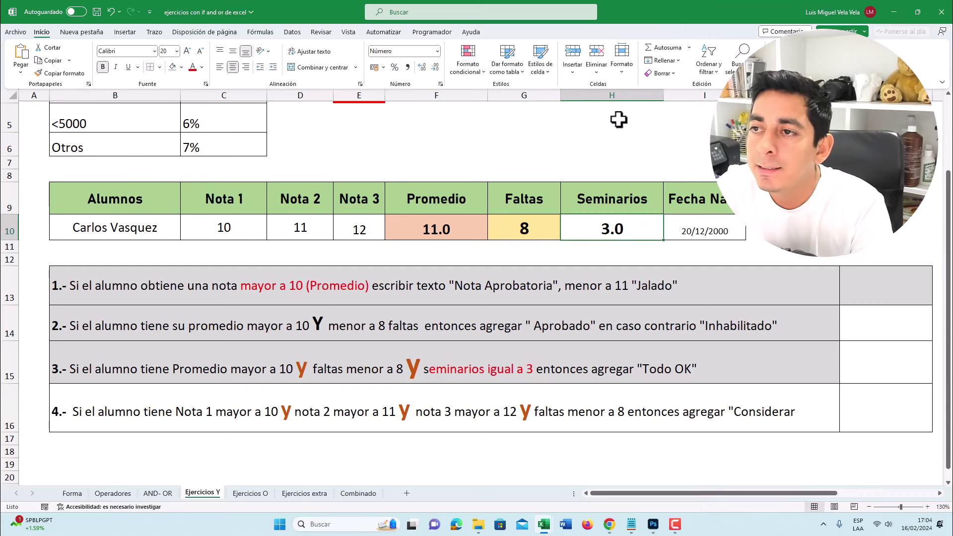
Step: End the If line with Then and add MsgBox "Tok OK" beneath it
left_click(544, 525)
type("If Range(\"F10\")<10 And Range(\"G10\")<8 And Range(\"H10\")=3 Th")
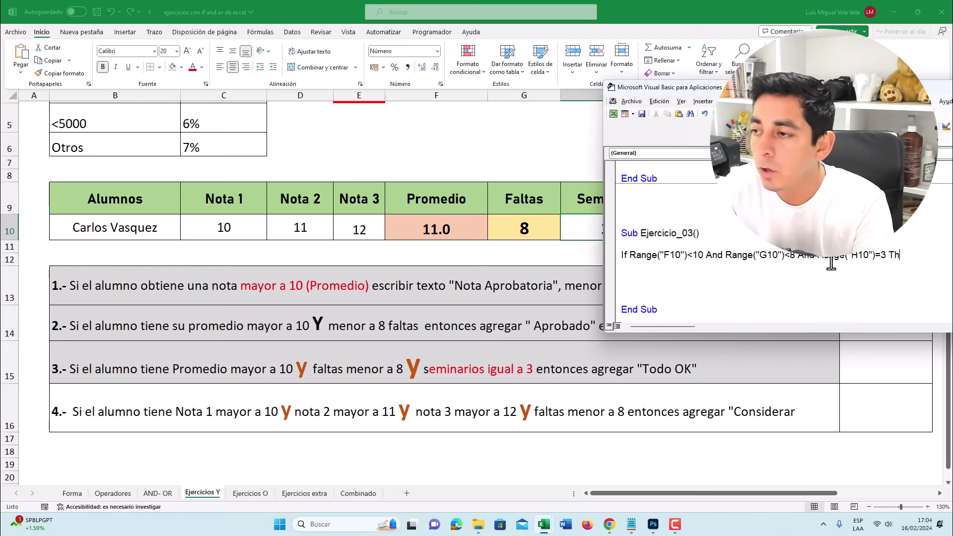
type("en")
key("Return")
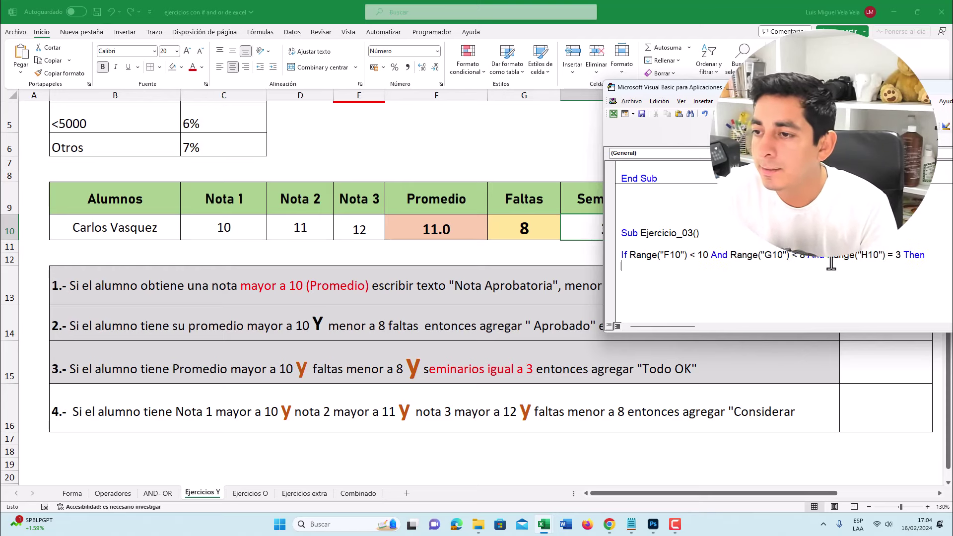
type("Msgbox\"Tok OK")
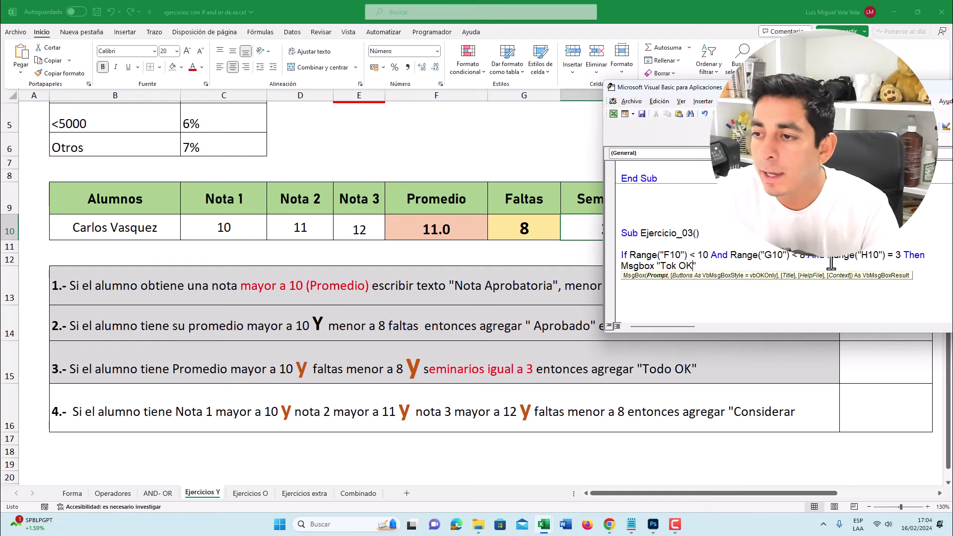
key("Return")
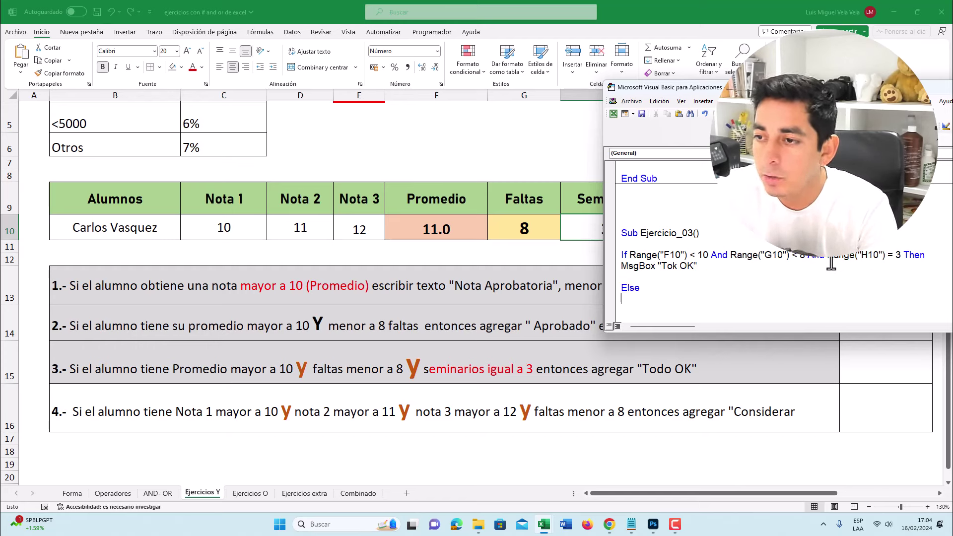
key("Return")
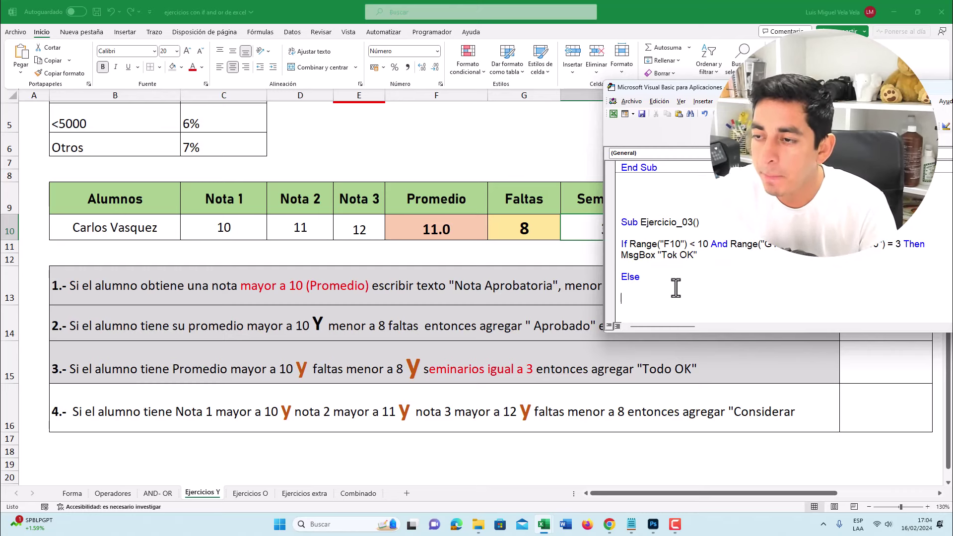
Step: Close the block with End If, pairing it with the If keyword
double_click(630, 278)
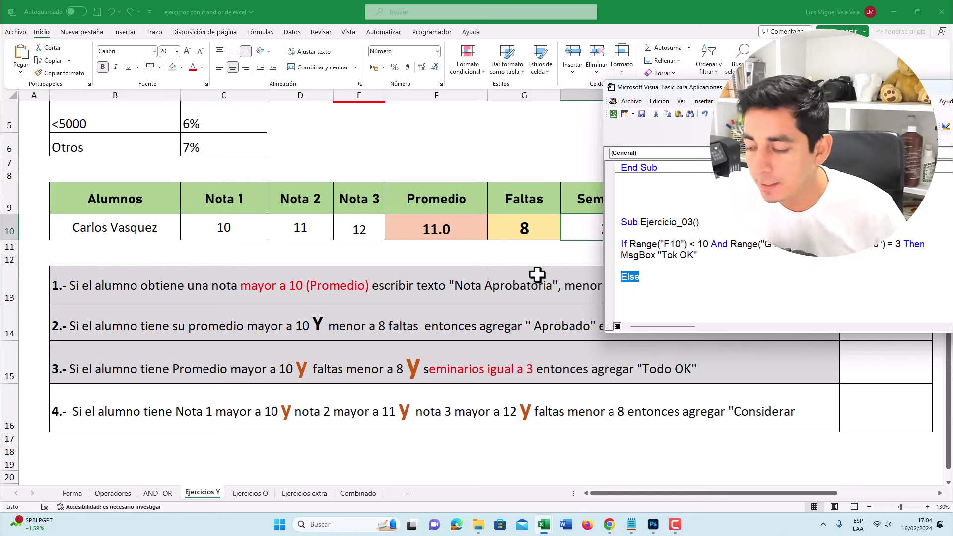
type("End If")
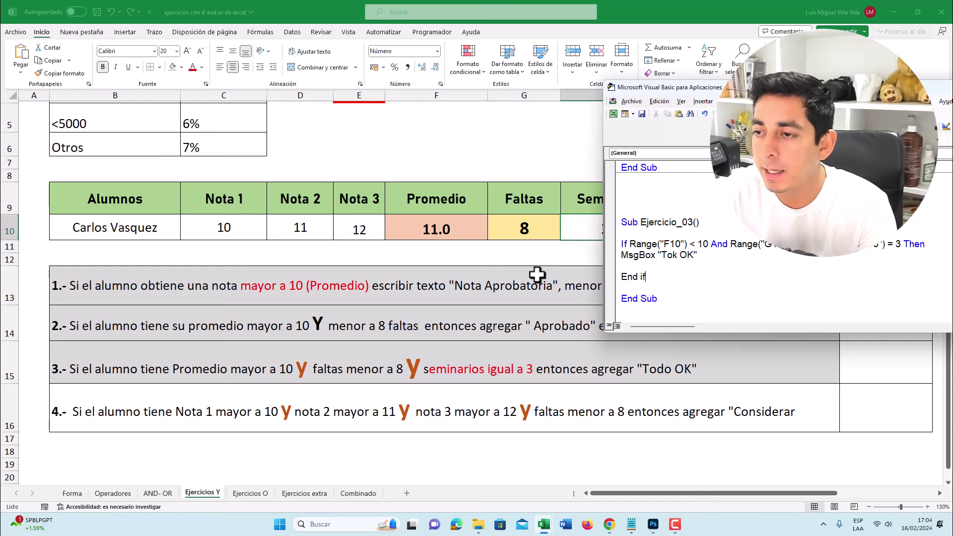
double_click(624, 244)
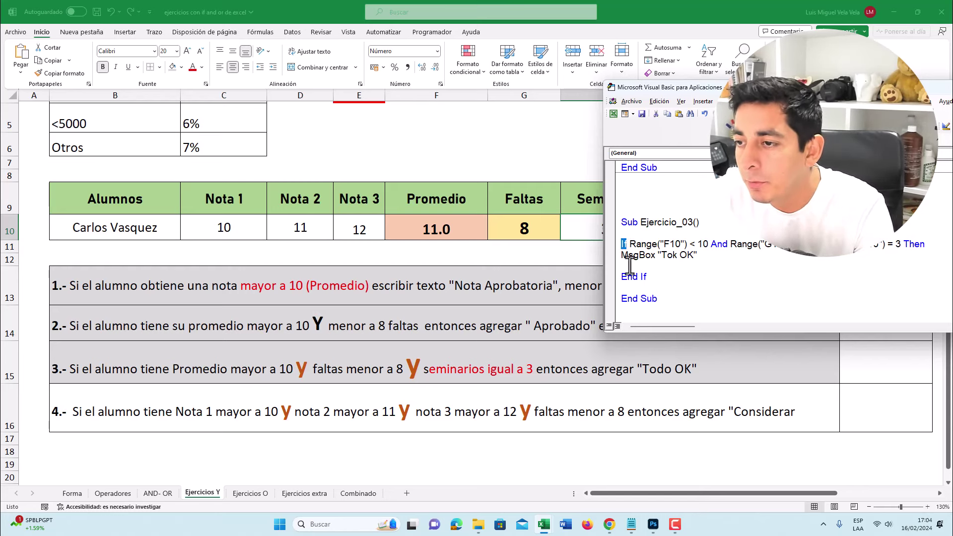
left_click_drag(621, 276, 646, 276)
left_click(685, 257)
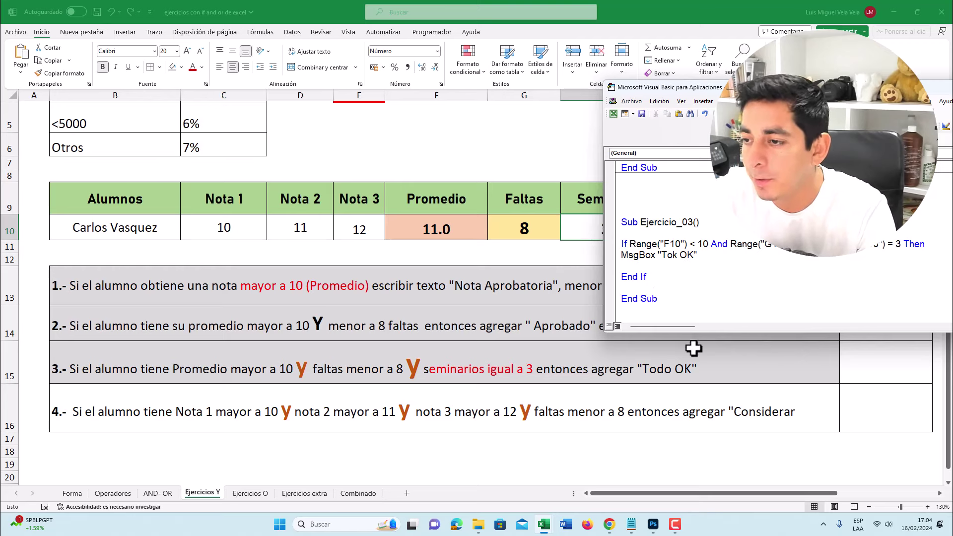
left_click_drag(622, 277, 647, 277)
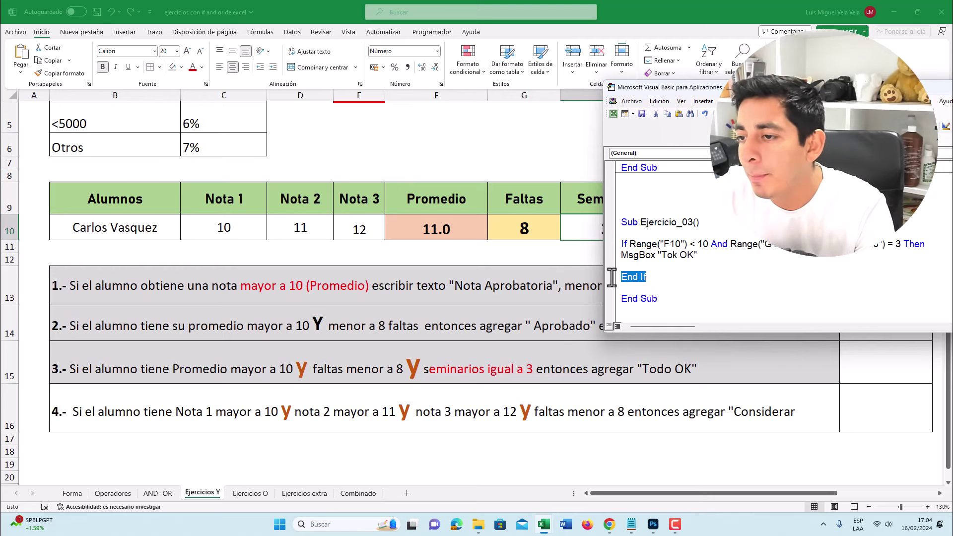
left_click(639, 255)
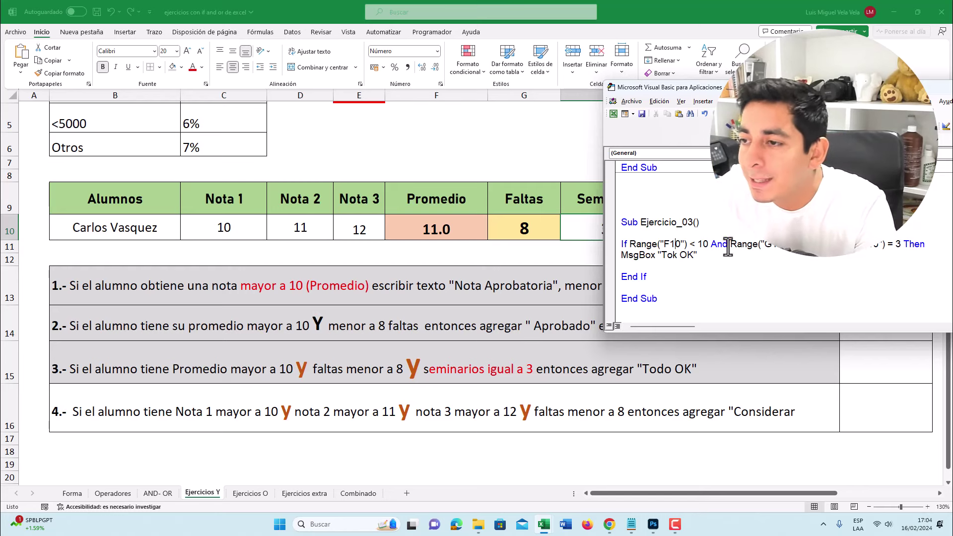
Step: Change the first condition to Range("F10") > 10 and go back to cell G10
left_click_drag(709, 244, 633, 247)
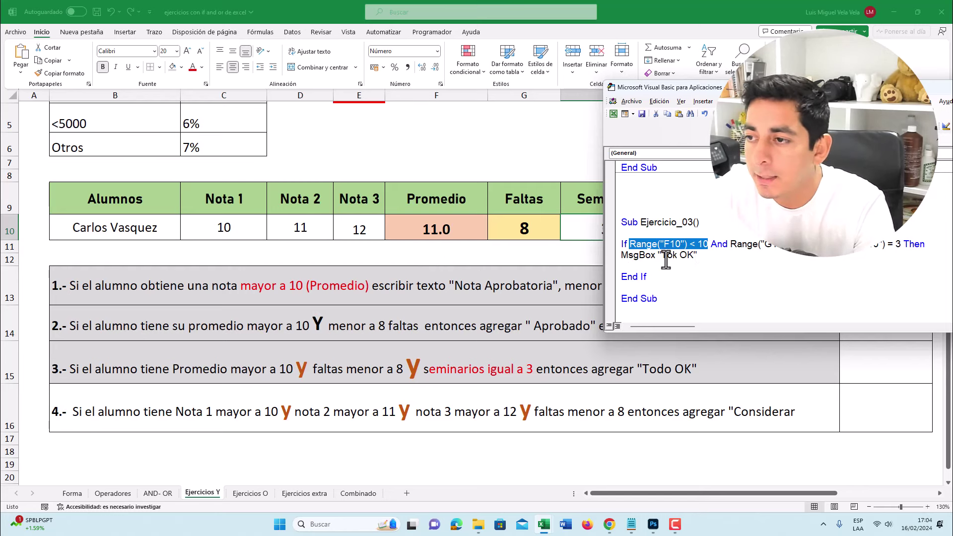
double_click(692, 244)
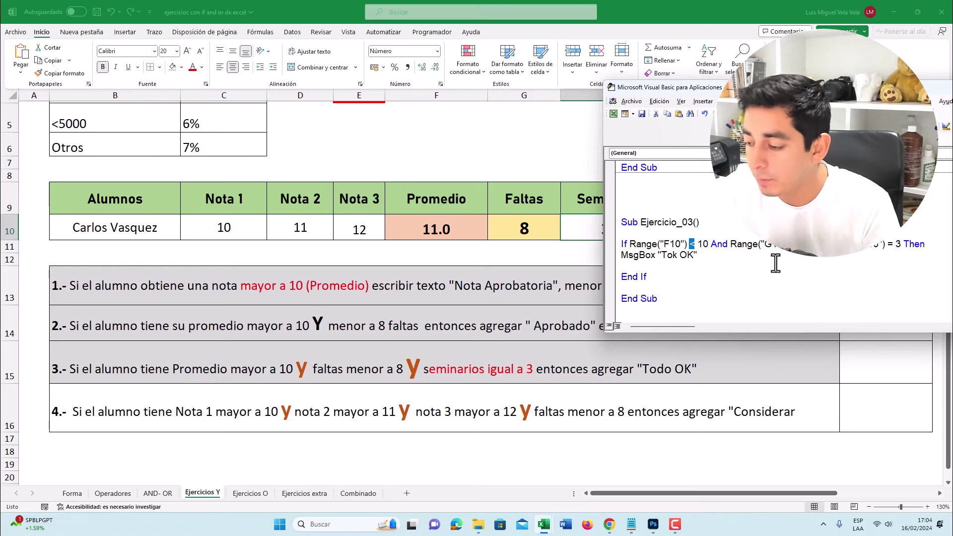
type(">")
left_click(712, 254)
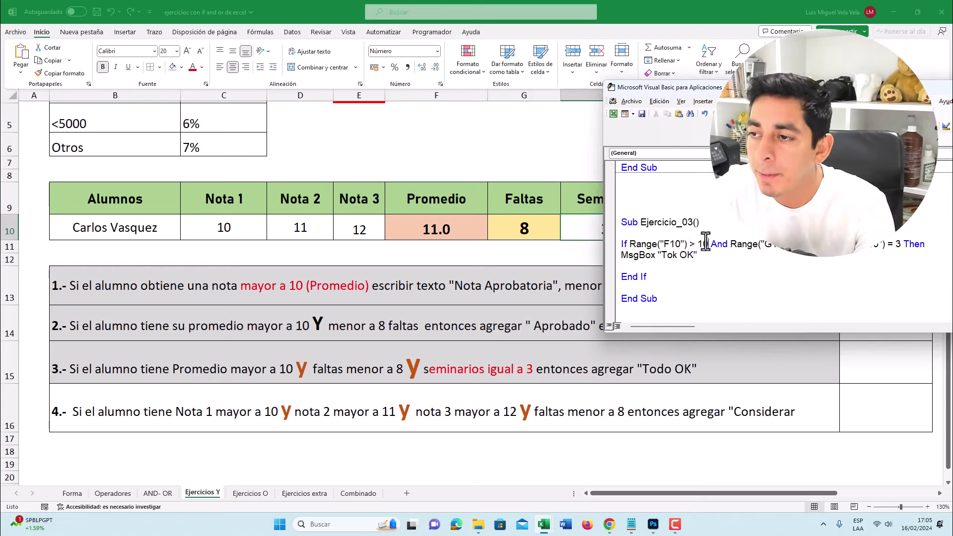
left_click_drag(708, 243, 641, 244)
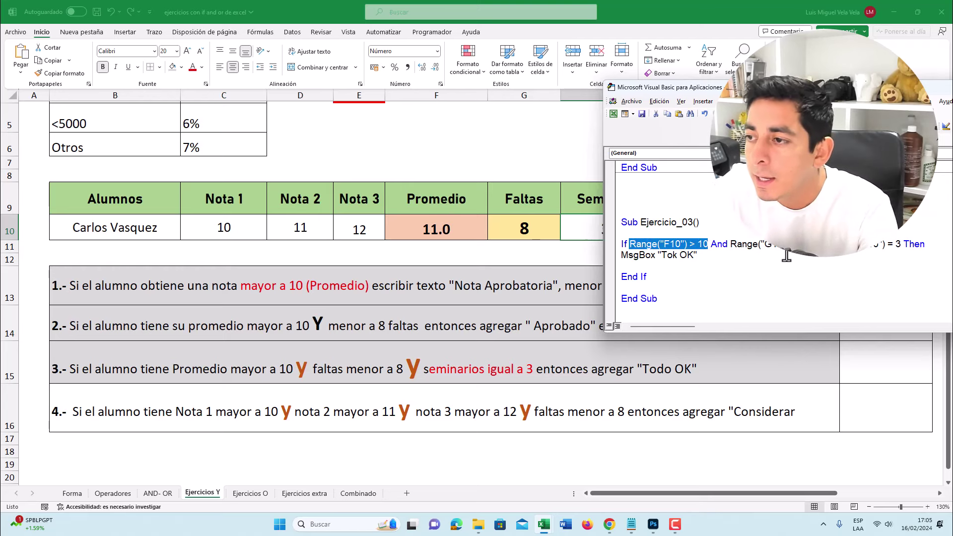
left_click_drag(805, 244, 728, 243)
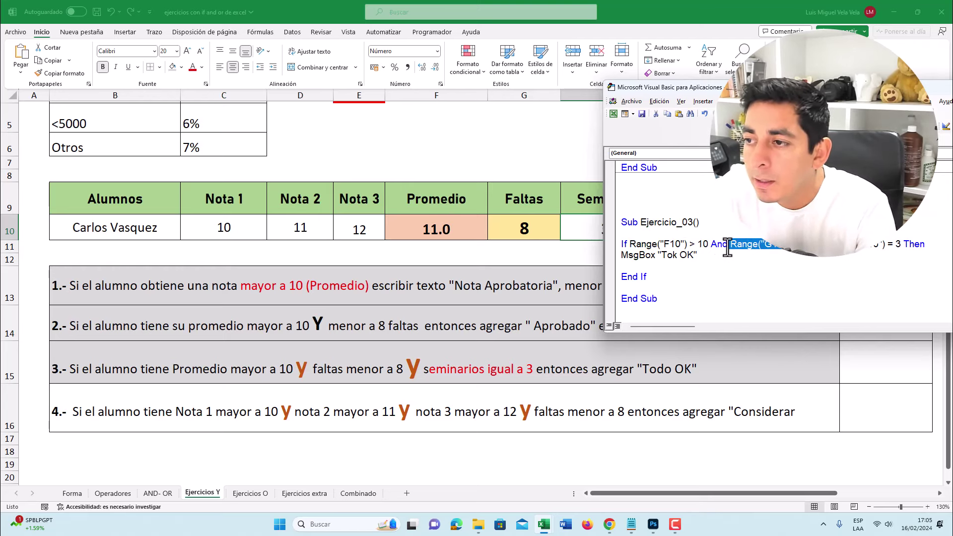
left_click(524, 227)
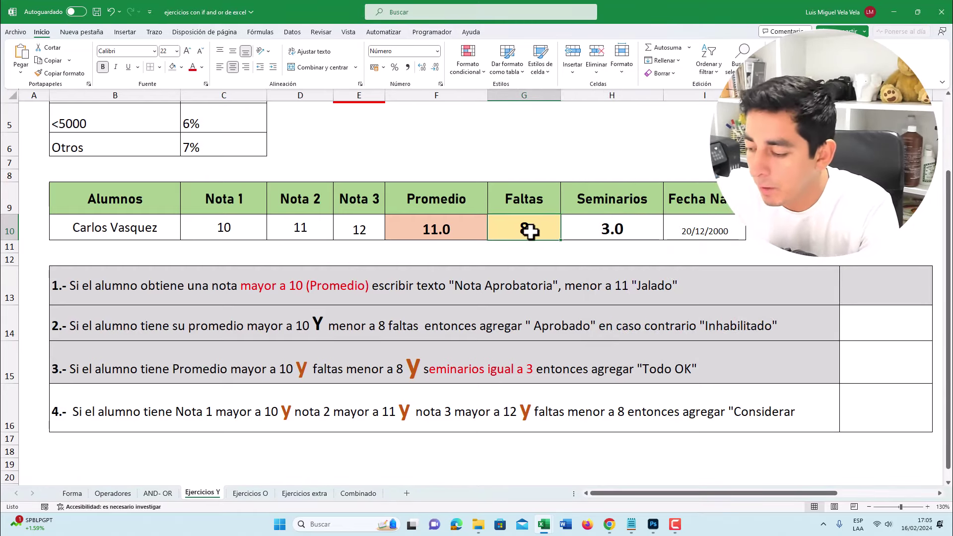
Step: Set Faltas in G10 to 7, run Ejercicio_03 and dismiss the Tok OK message
type("7")
key("Return")
key("Return")
key("Return")
left_click(537, 223)
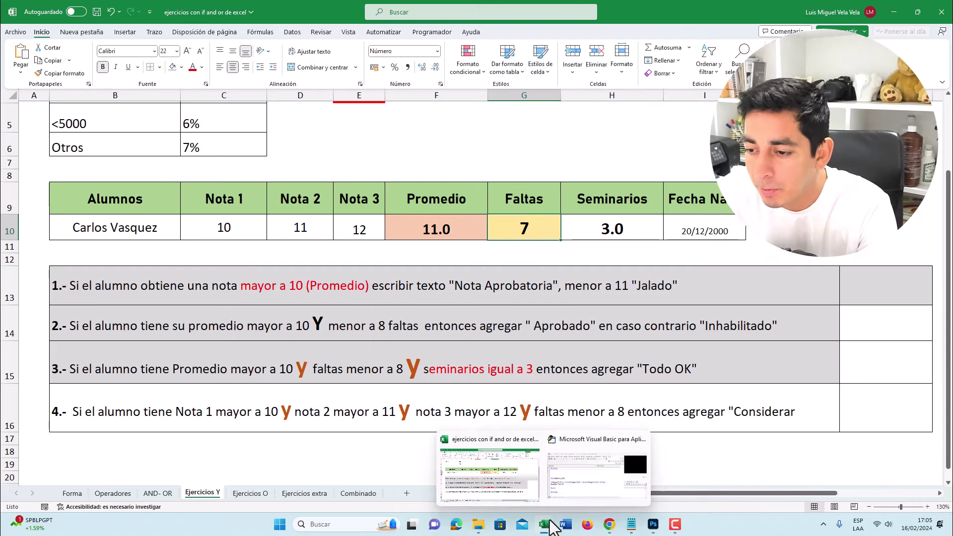
left_click(592, 491)
key("F5")
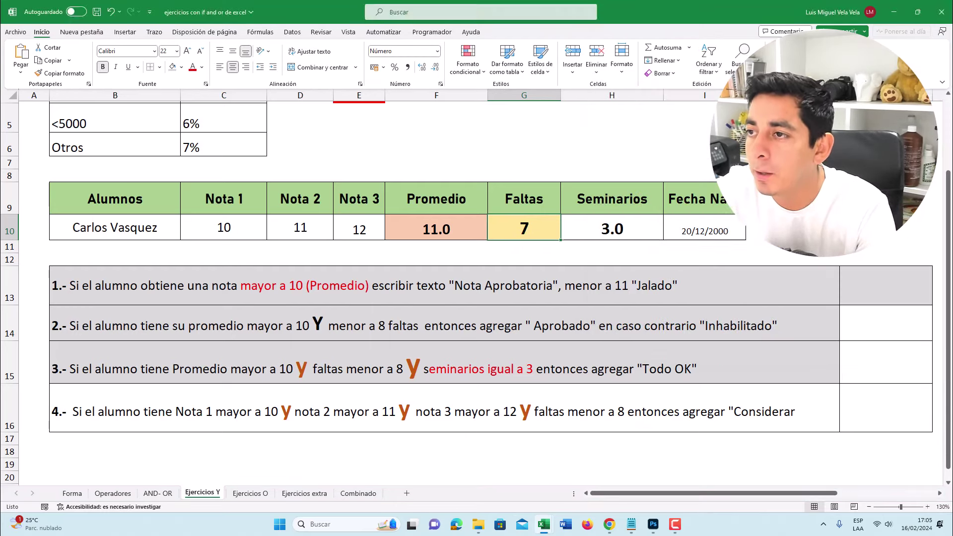
mouse_move(500, 253)
left_mouse_down()
mouse_move(610, 254)
mouse_move(526, 204)
left_mouse_up()
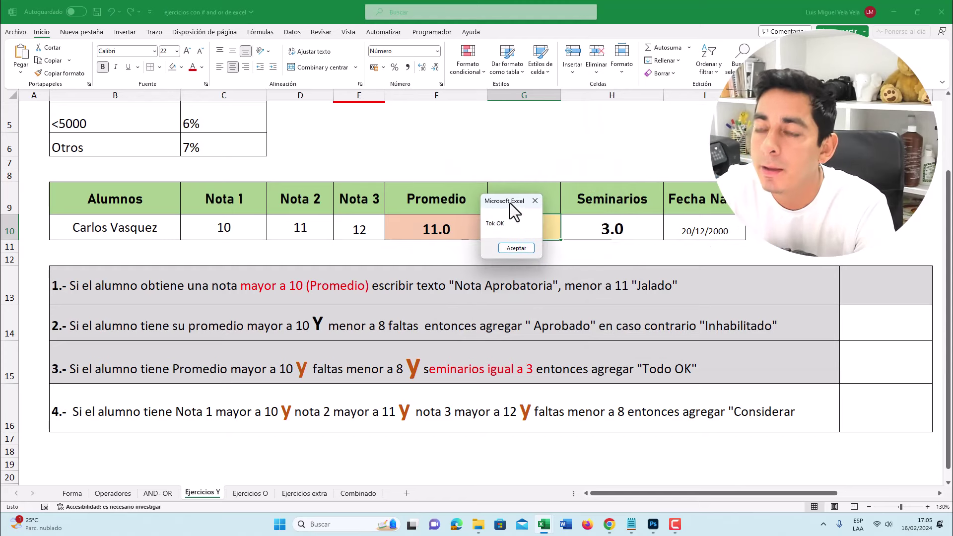
left_click(520, 246)
Step: Fill the Seminarios cell H10 light green and return to the VBA editor
left_click(526, 228)
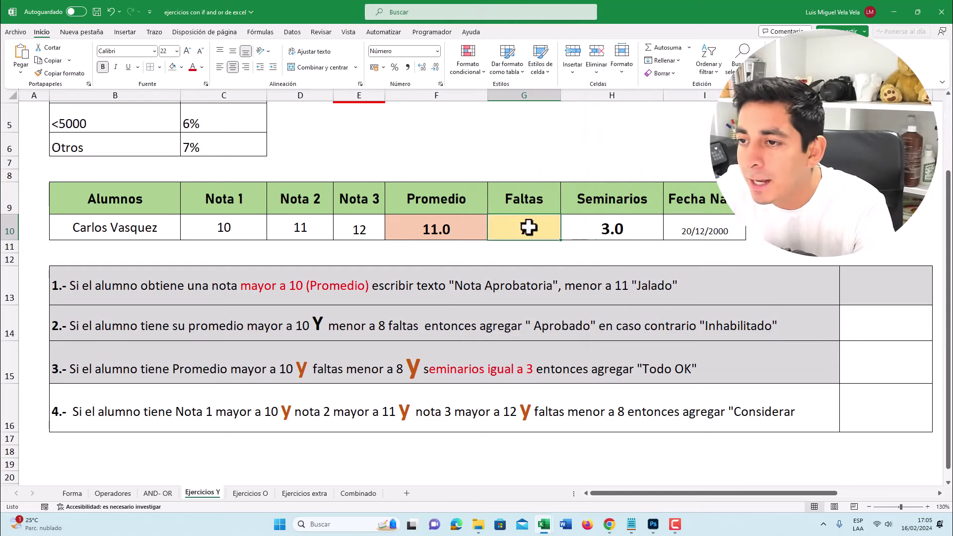
left_click(621, 231)
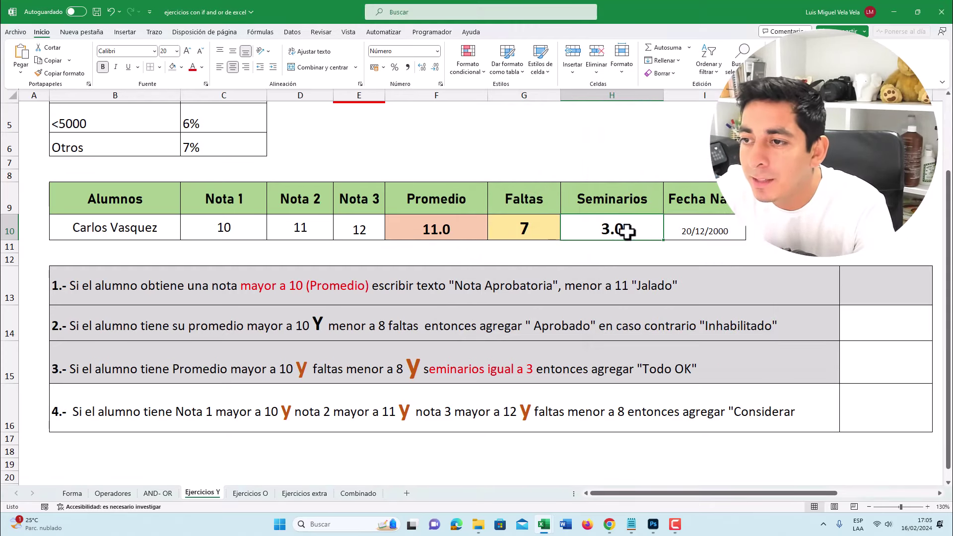
left_click(173, 67)
left_click(181, 67)
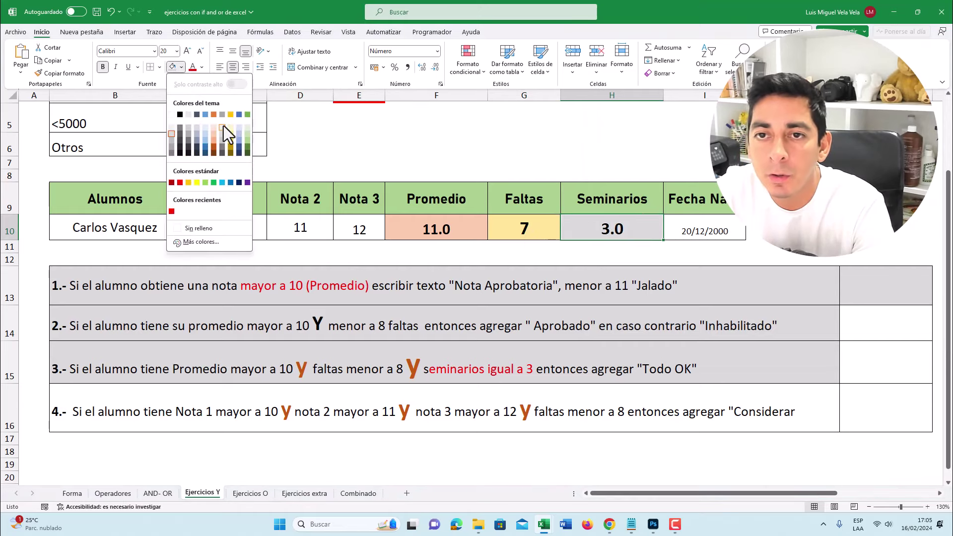
left_click(246, 133)
left_click(724, 292)
left_click(612, 229)
mouse_move(543, 525)
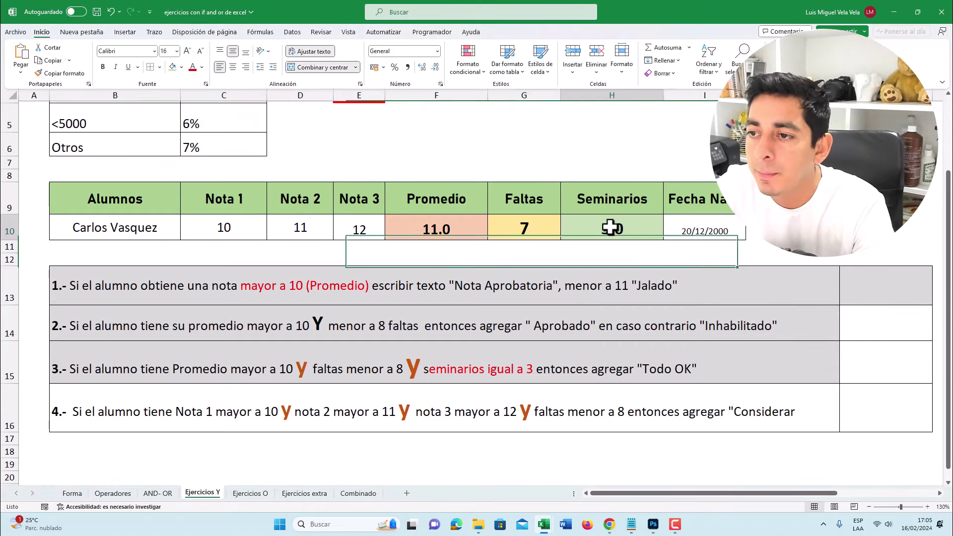
left_click(670, 457)
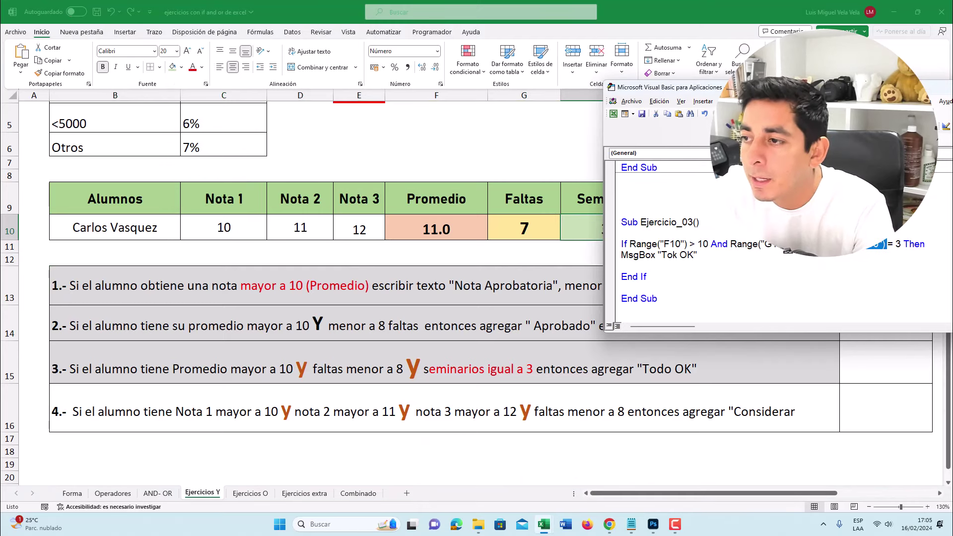
Step: Review the previous If line, then start a new Sub Ejercicio_04 below Ejercicio_03
left_click_drag(793, 244, 738, 244)
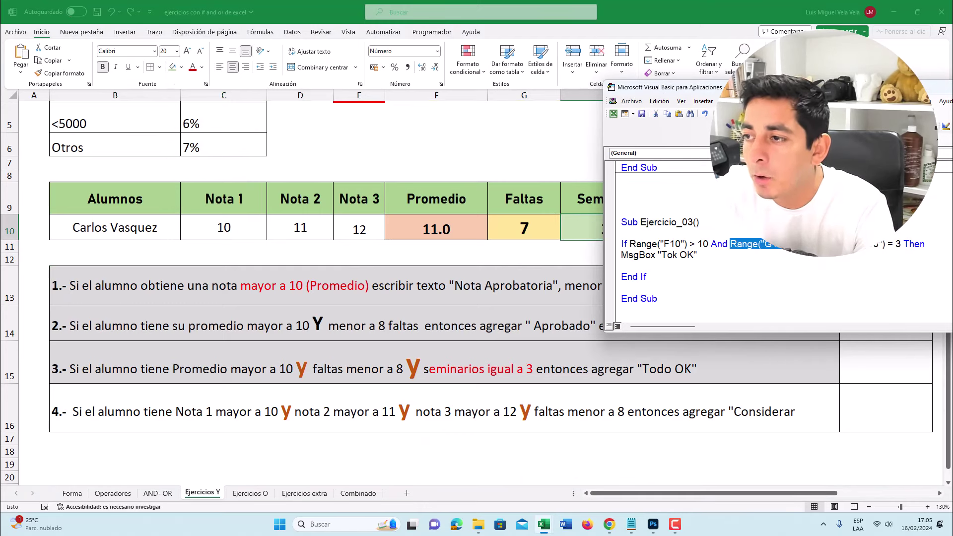
left_click(788, 250)
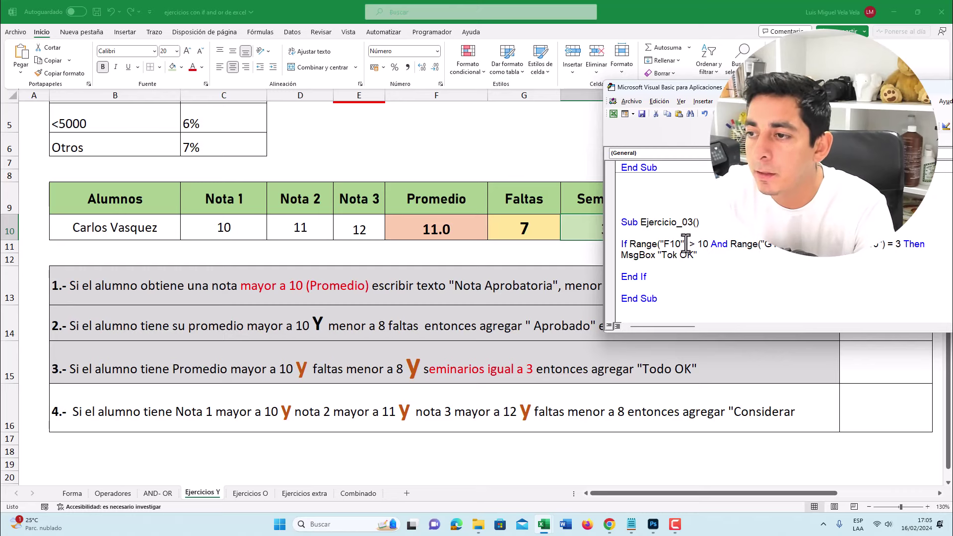
left_click_drag(690, 244, 623, 245)
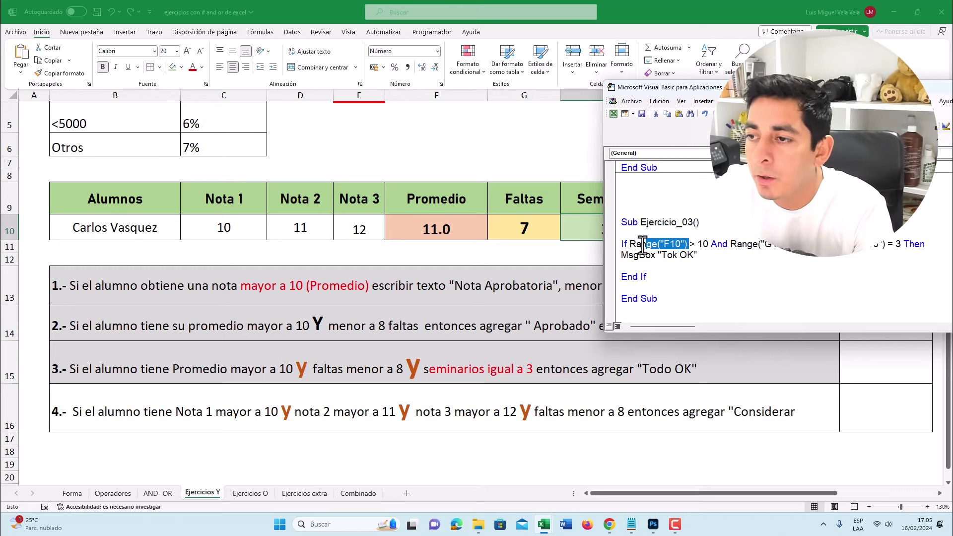
left_click(711, 244)
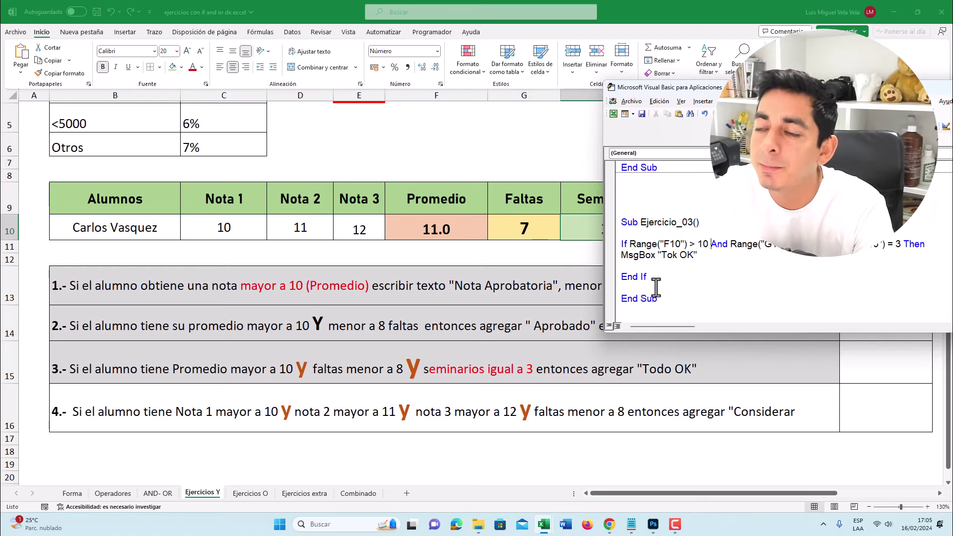
scroll(692, 283, "down", 2)
left_click(692, 255)
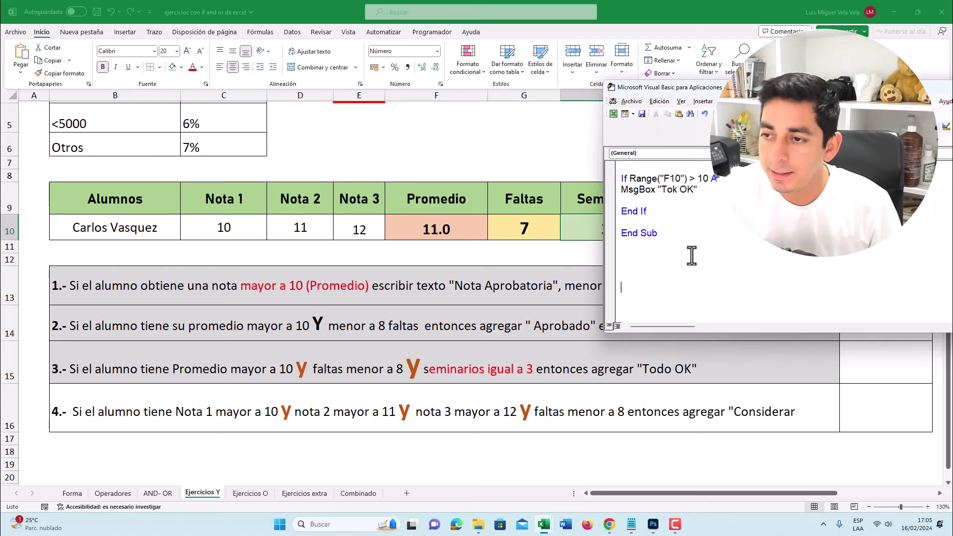
scroll(691, 256, "down", 2)
type("Sub Ejercicio")
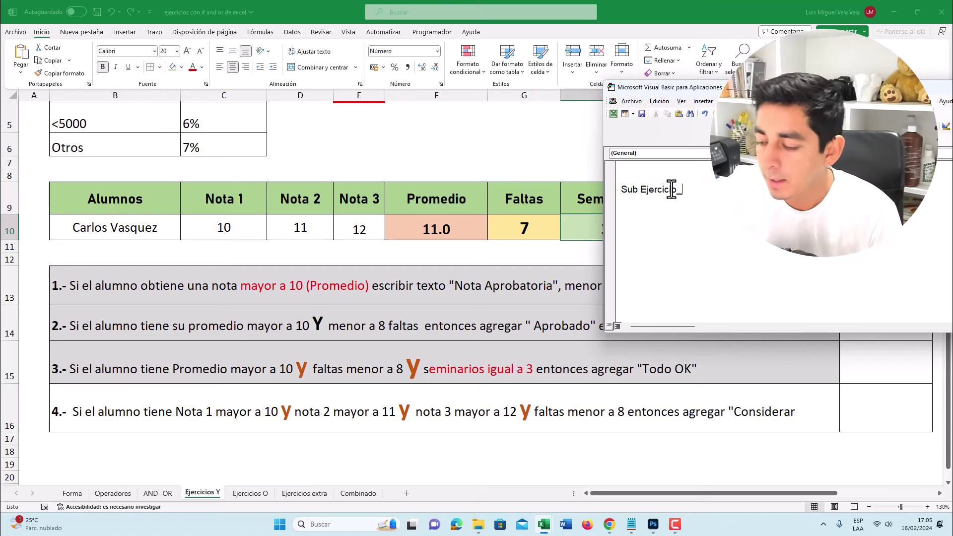
type("_04")
key("Return")
key("Return")
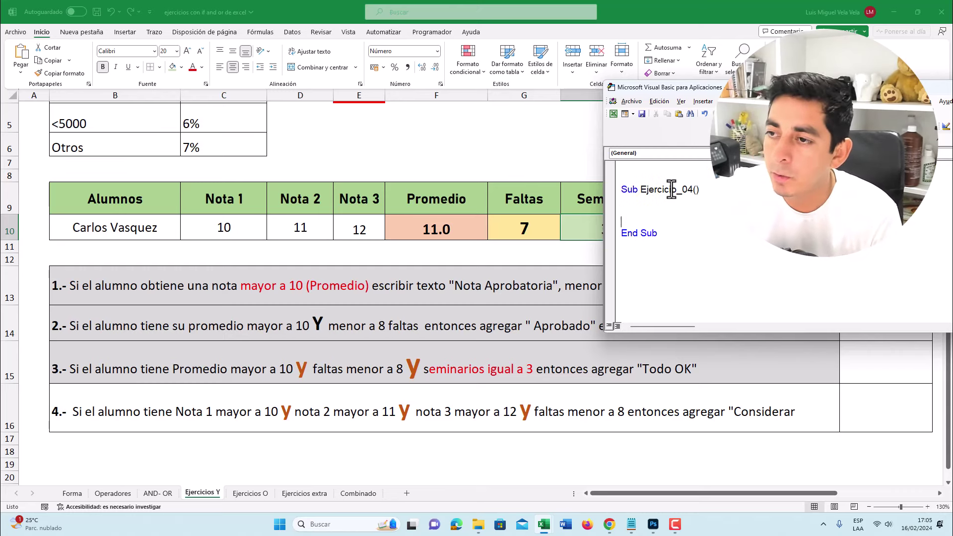
key("Return")
key("Return")
key("Return")
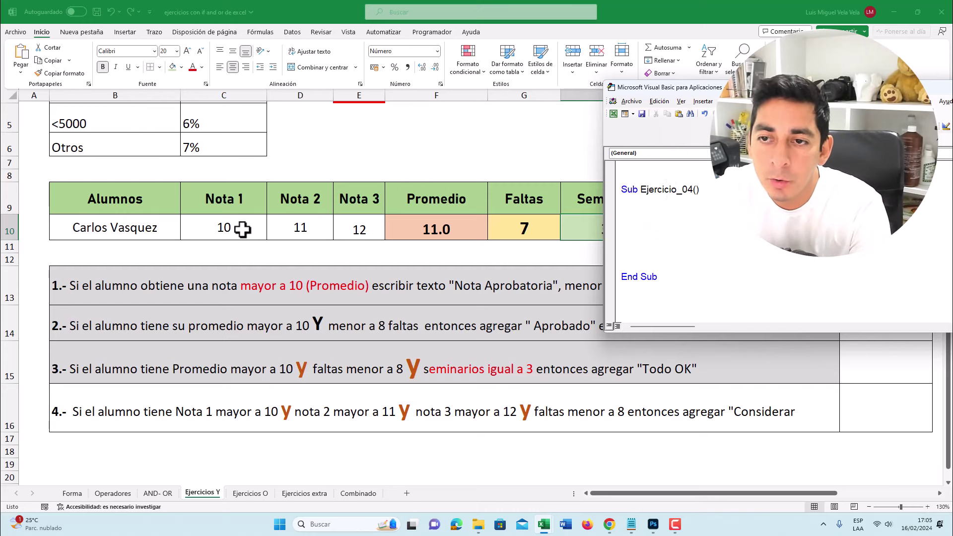
Step: Check exercise 4's Nota 1 condition and row 10, then write Range("C10") > 10 And
left_click(208, 412)
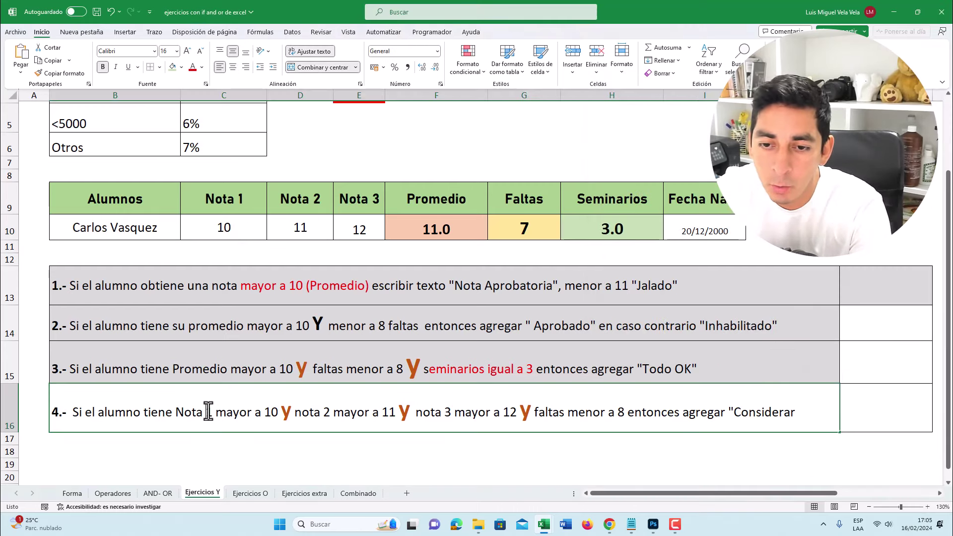
double_click(208, 413)
left_click_drag(278, 412, 172, 413)
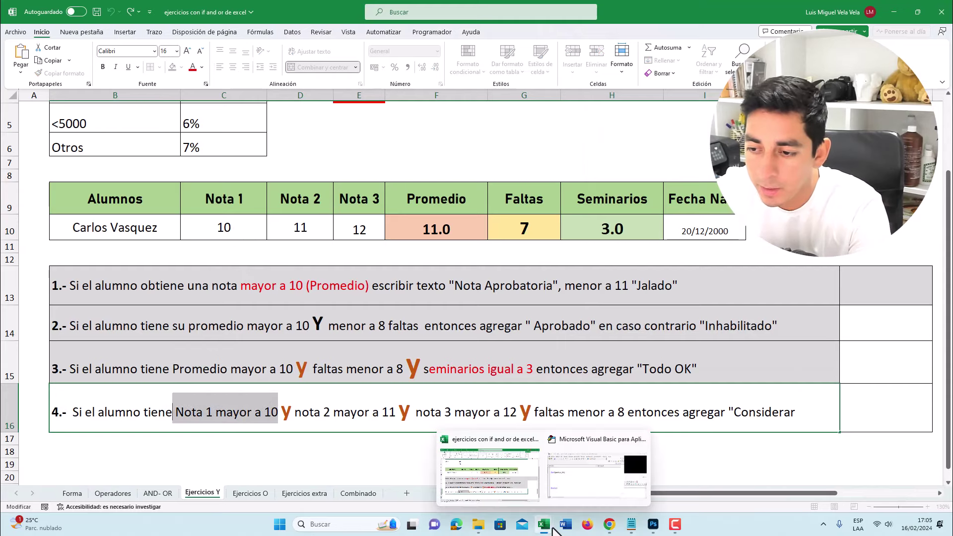
left_click(593, 475)
left_click(371, 358)
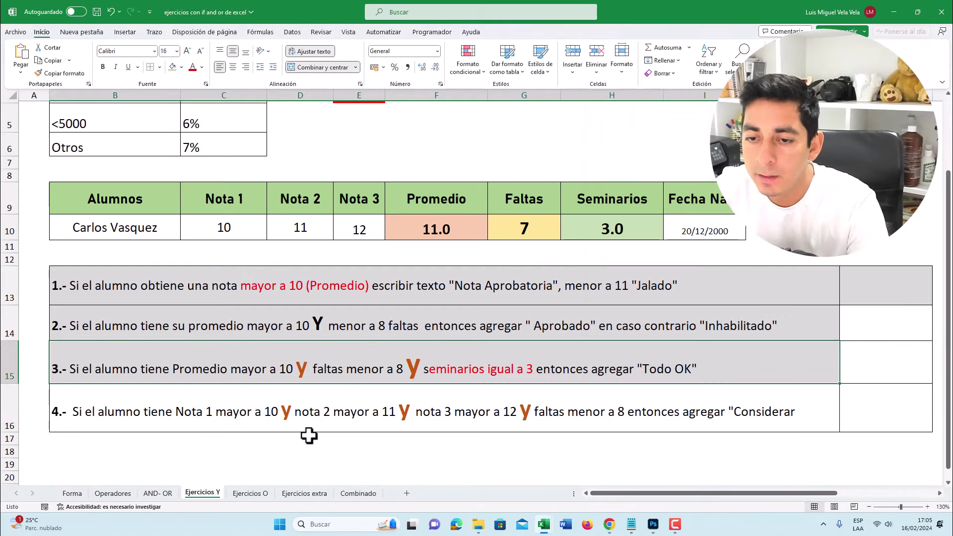
left_click(366, 420)
left_click(589, 496)
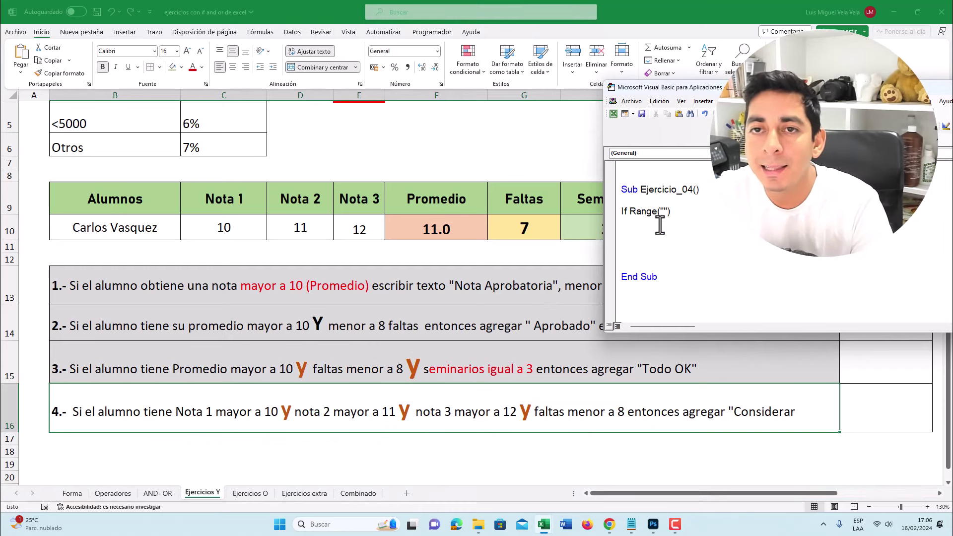
left_click(195, 251)
left_click(227, 93)
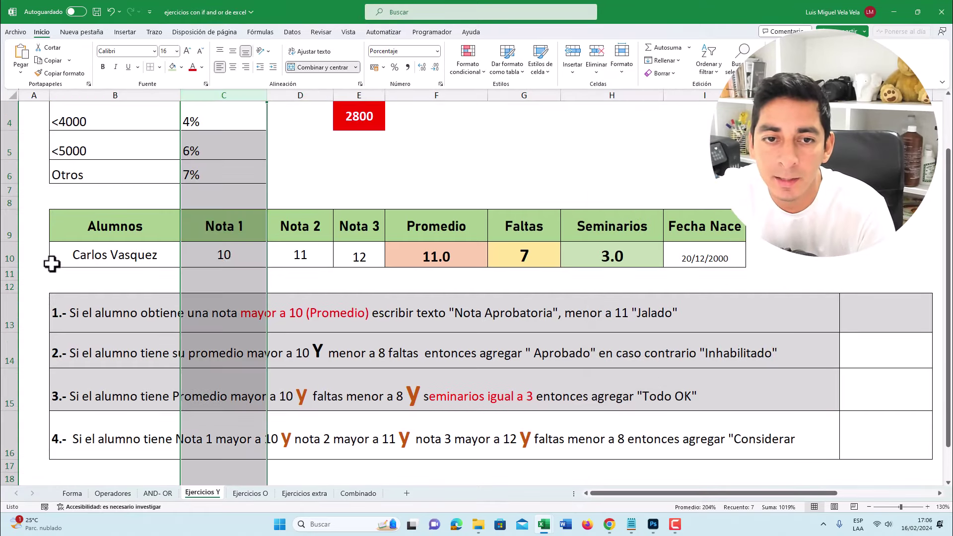
left_click(9, 258)
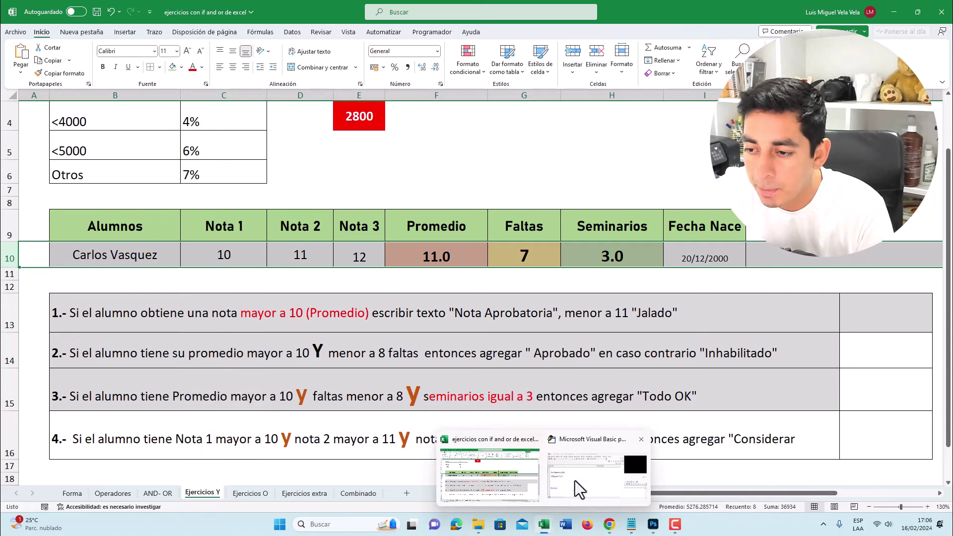
left_click(576, 487)
left_click(658, 251)
left_click(478, 299)
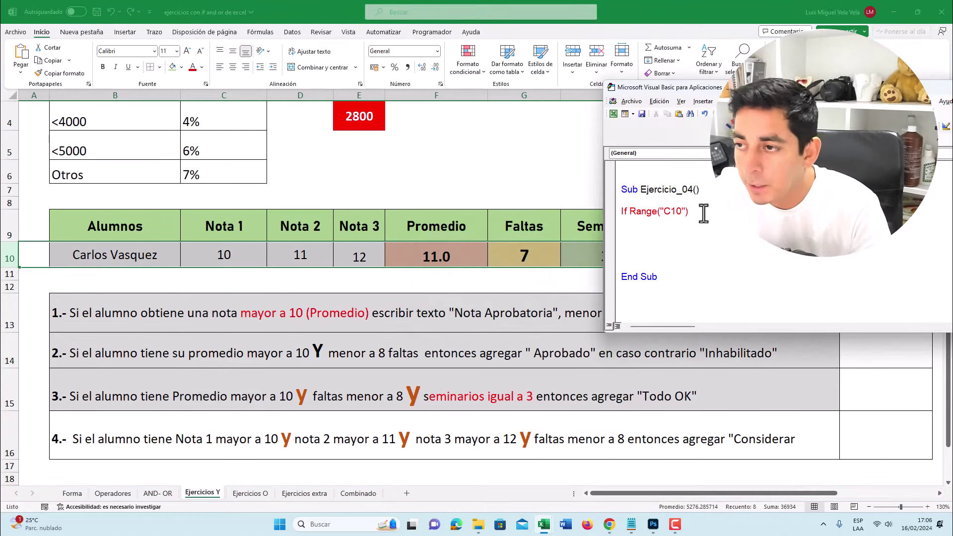
type("> 10 ")
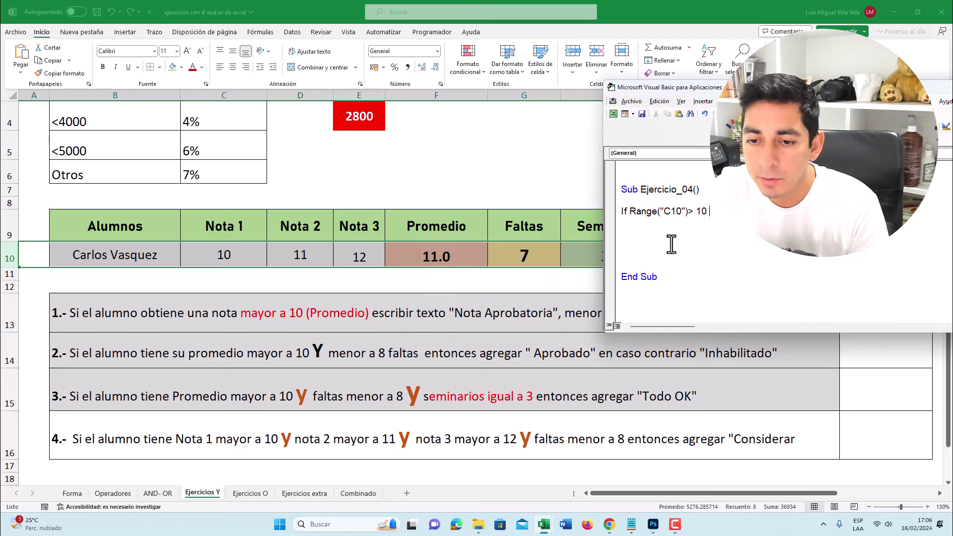
type("and R")
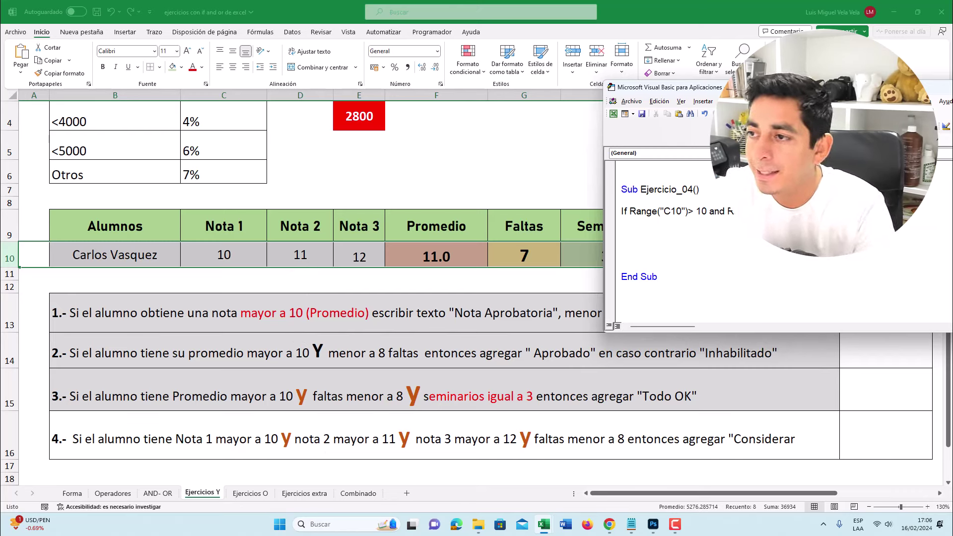
Step: Add the D10 > 11 and E10 > 12 conditions following the exercise 4 statement
left_click(313, 440)
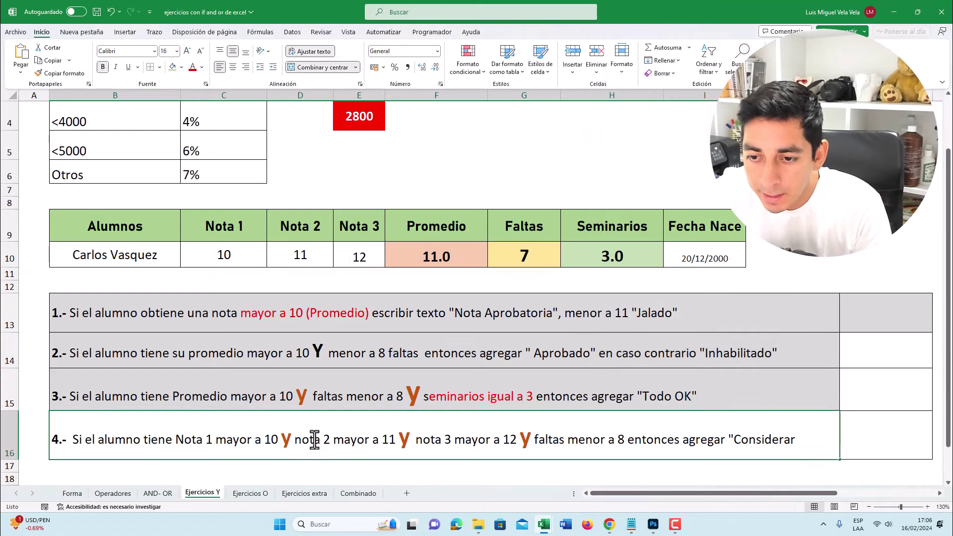
double_click(395, 440)
left_click_drag(394, 439, 282, 439)
left_click(360, 393)
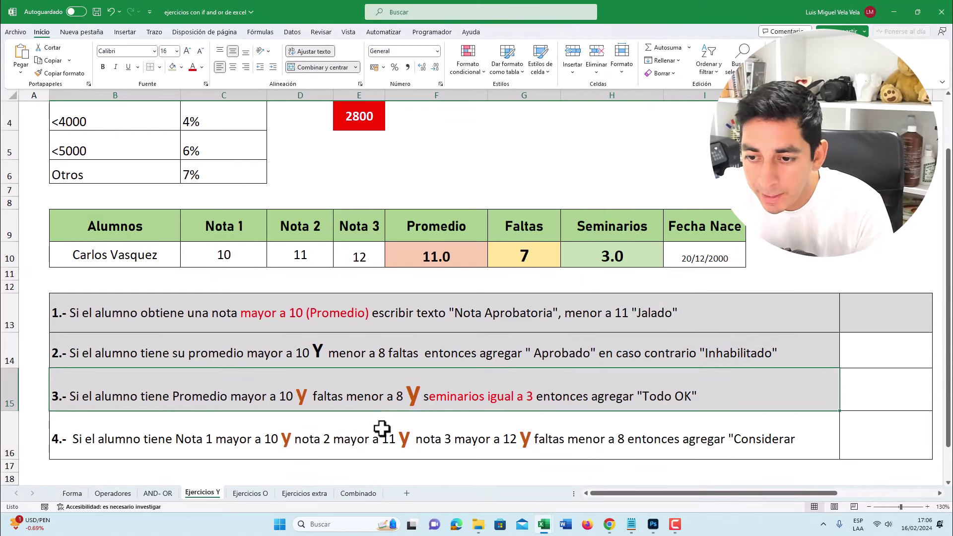
left_click(586, 467)
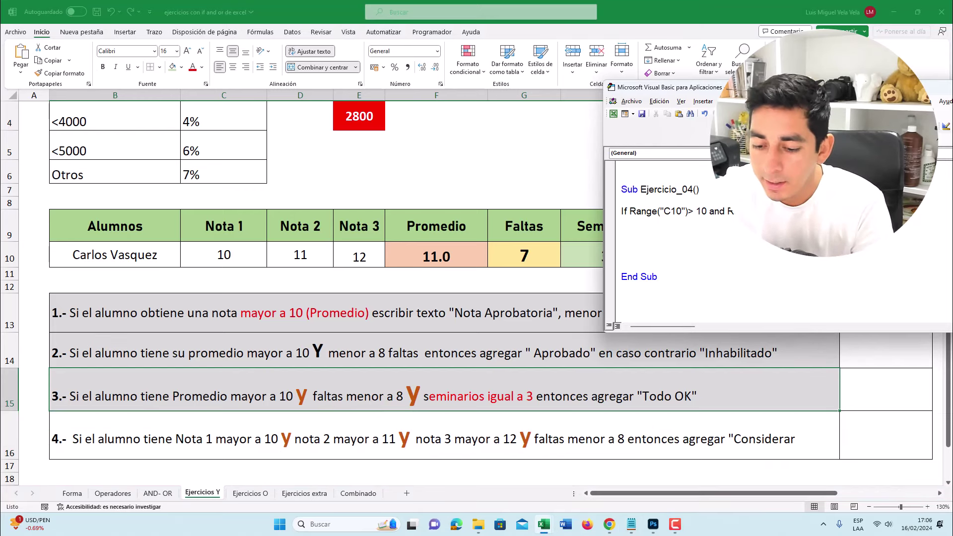
left_click(485, 430)
double_click(426, 440)
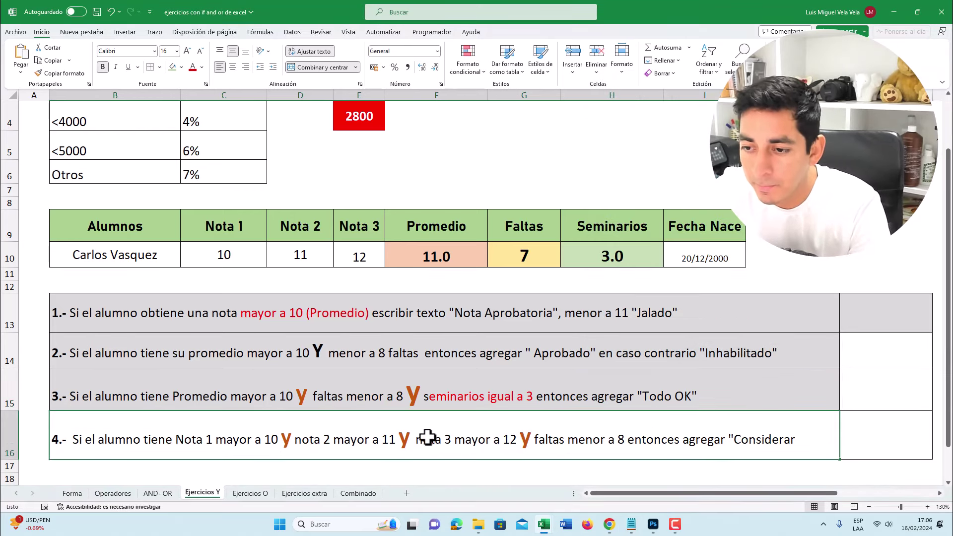
left_click_drag(512, 438, 412, 442)
left_click(362, 253)
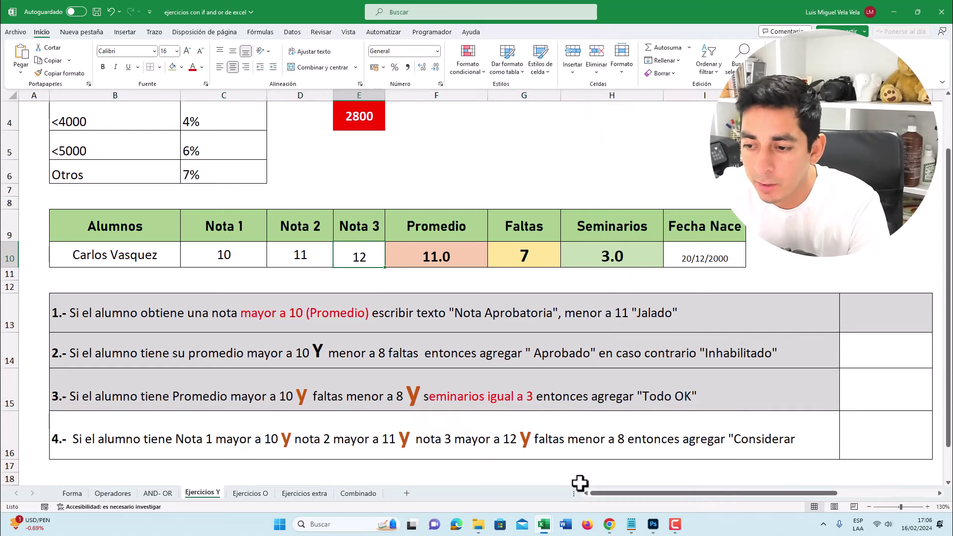
left_click(548, 528)
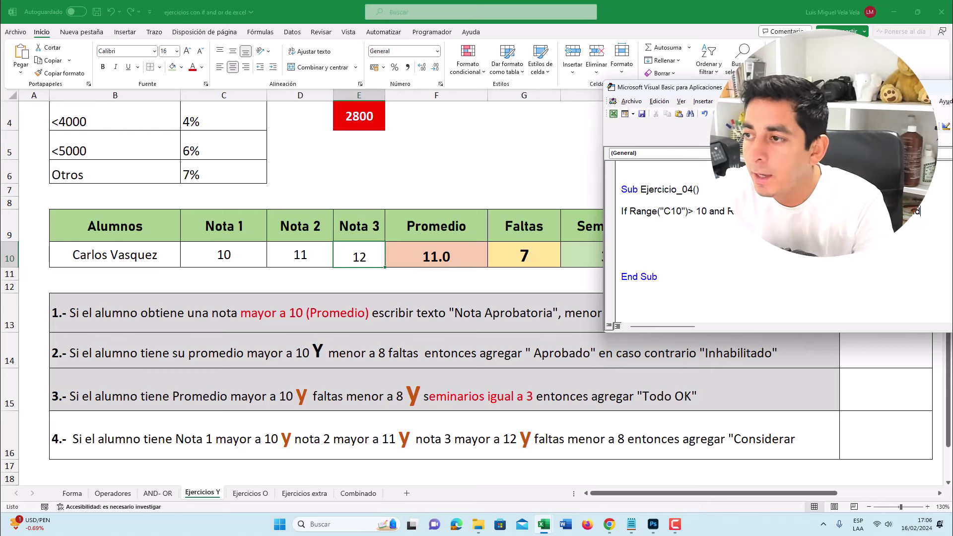
Step: Add the final faltas condition Range("G10") < 8, quoting the cell address
left_click(587, 448)
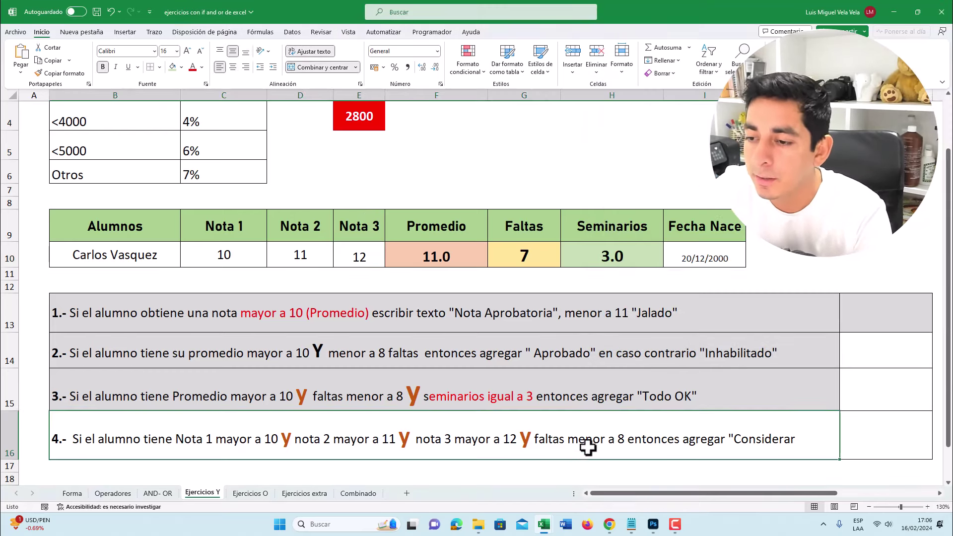
double_click(571, 445)
double_click(583, 440)
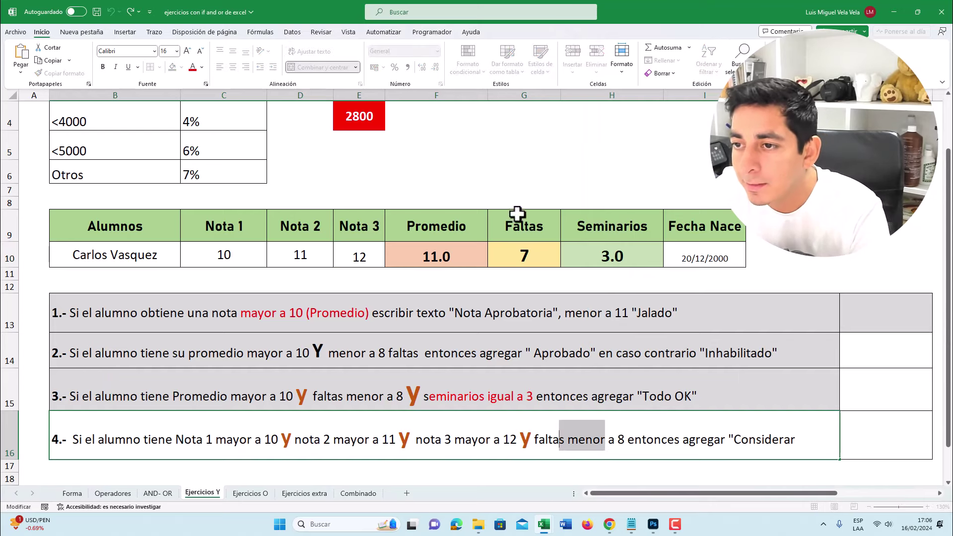
left_click(524, 94)
left_click(608, 472)
type("If Range(\"C10\")> 10 and Range(\"D10\")>11 And Range(\"E10\")> 12 And Range()")
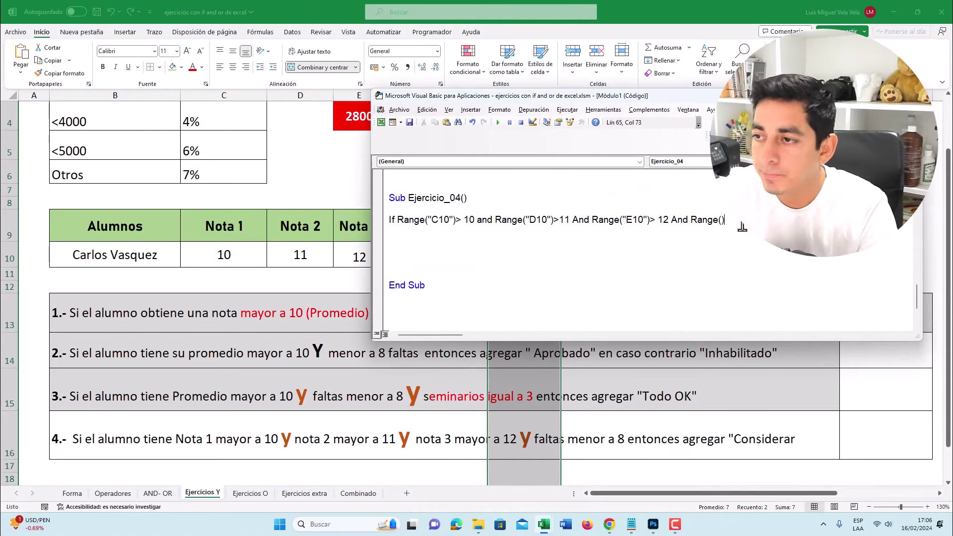
key("Left")
type("\"\"")
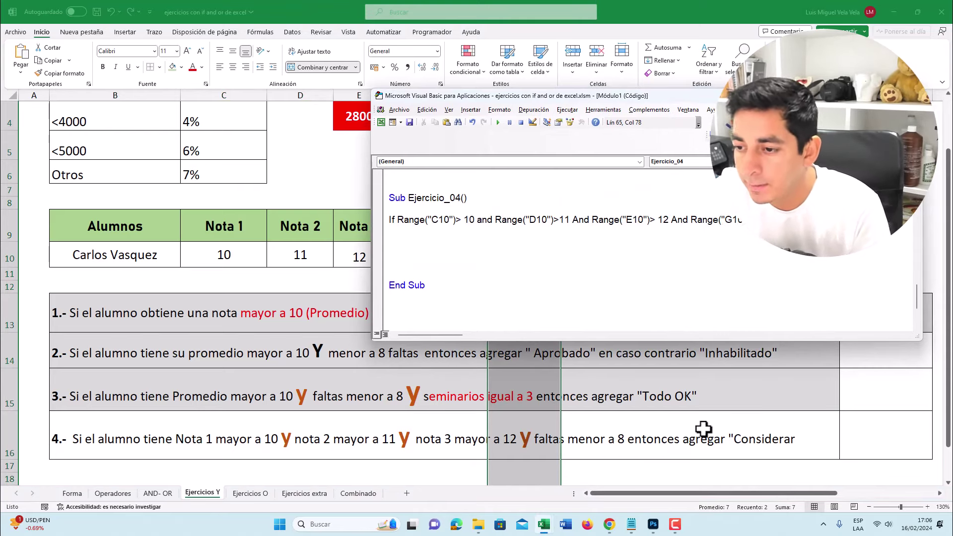
double_click(611, 438)
left_click_drag(533, 440, 623, 440)
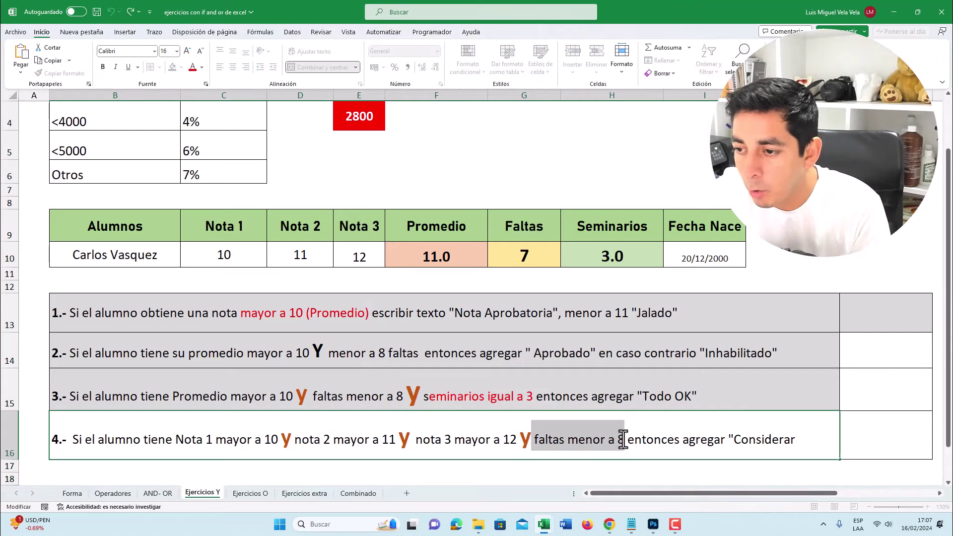
mouse_move(544, 524)
left_click(590, 474)
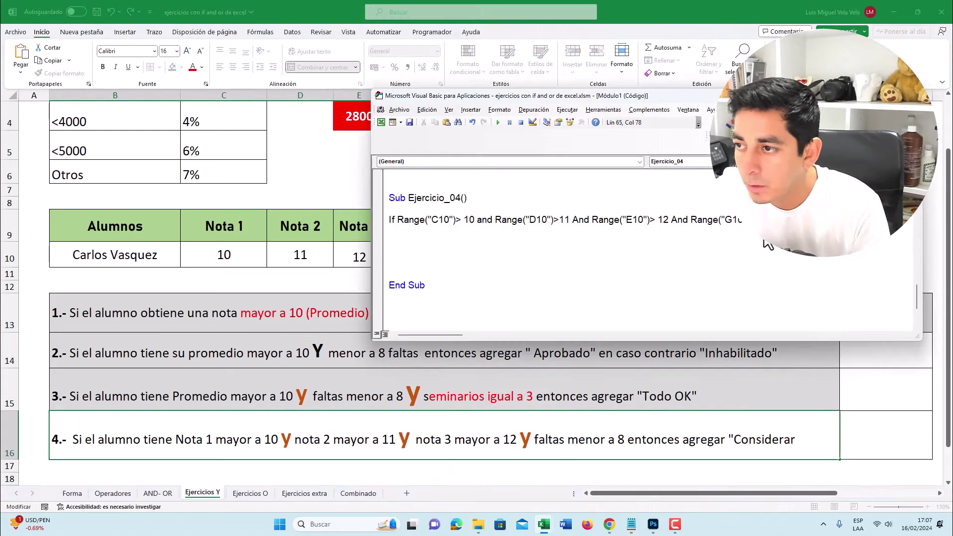
left_click(638, 416)
left_click(621, 409)
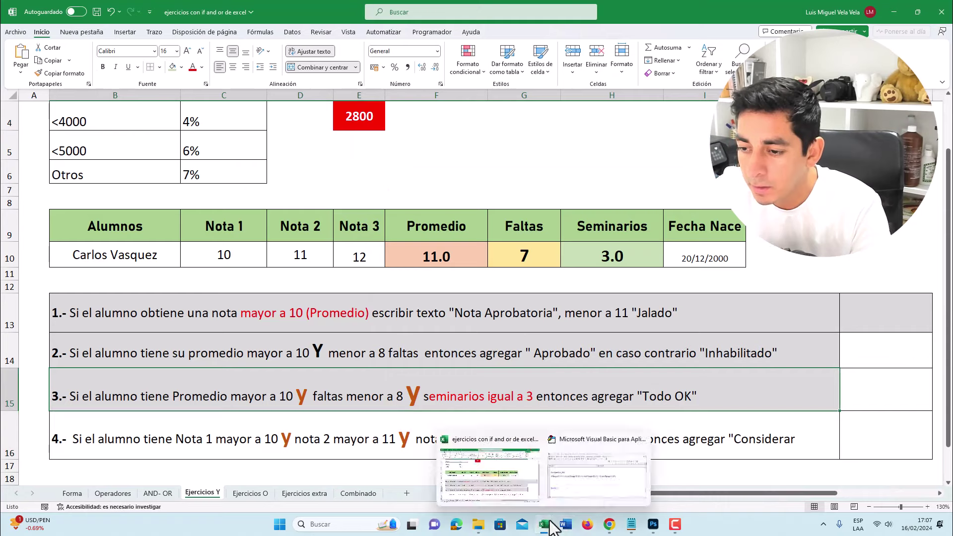
left_click(606, 445)
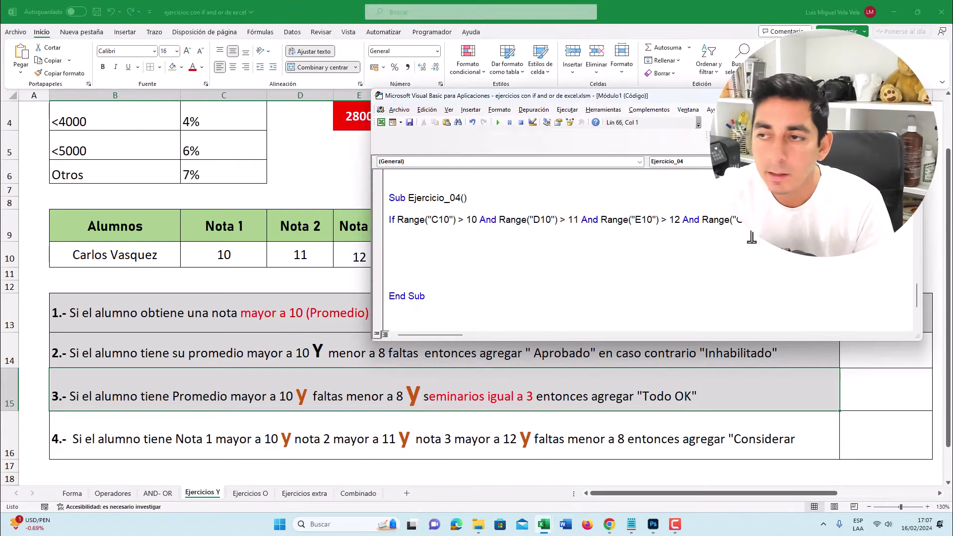
Step: Finish the If line with Then, and add the missing closing quote after Considerar in B16
key("Return")
scroll(693, 252, "down", 1)
double_click(728, 441)
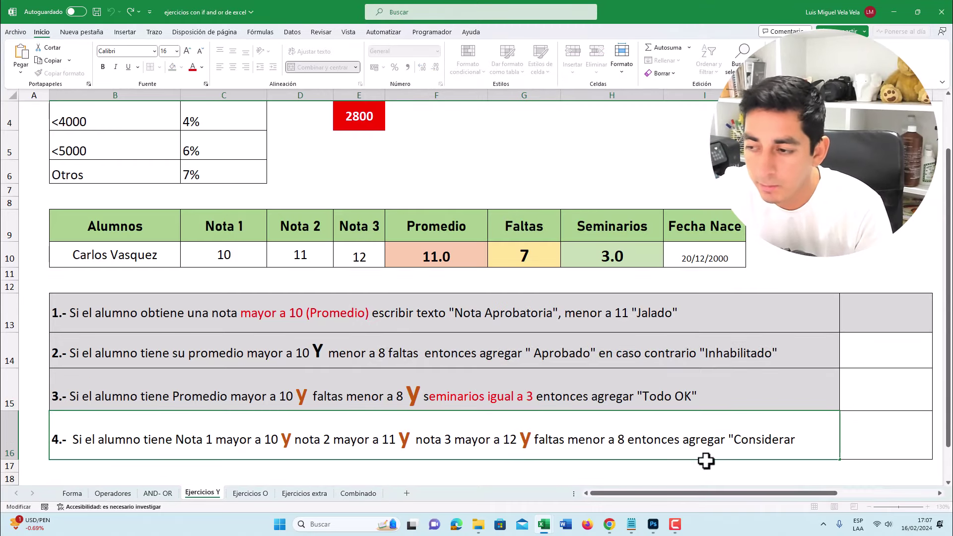
scroll(705, 459, "down", 2)
left_click_drag(700, 323, 891, 316)
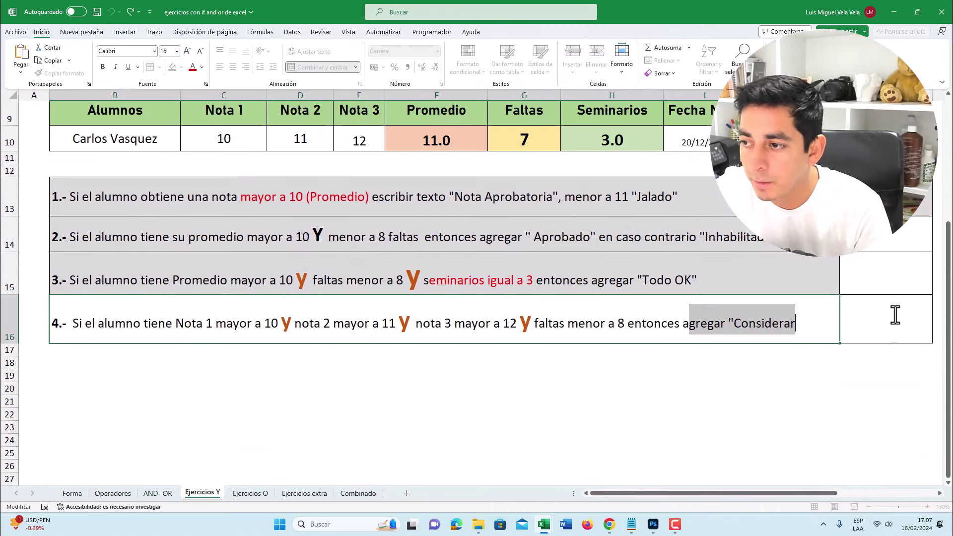
left_click(795, 323)
type("\"")
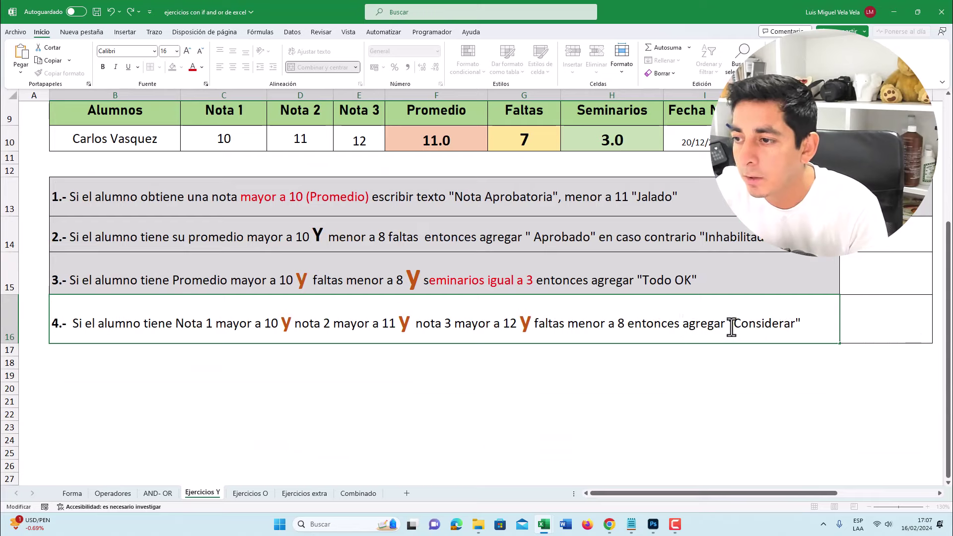
left_click_drag(734, 323, 794, 322)
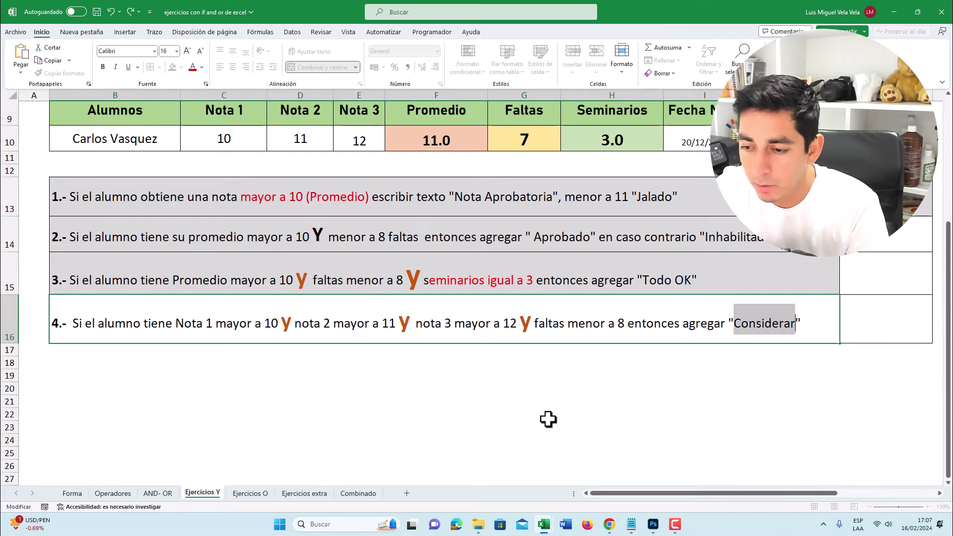
left_click(545, 531)
left_click(311, 258)
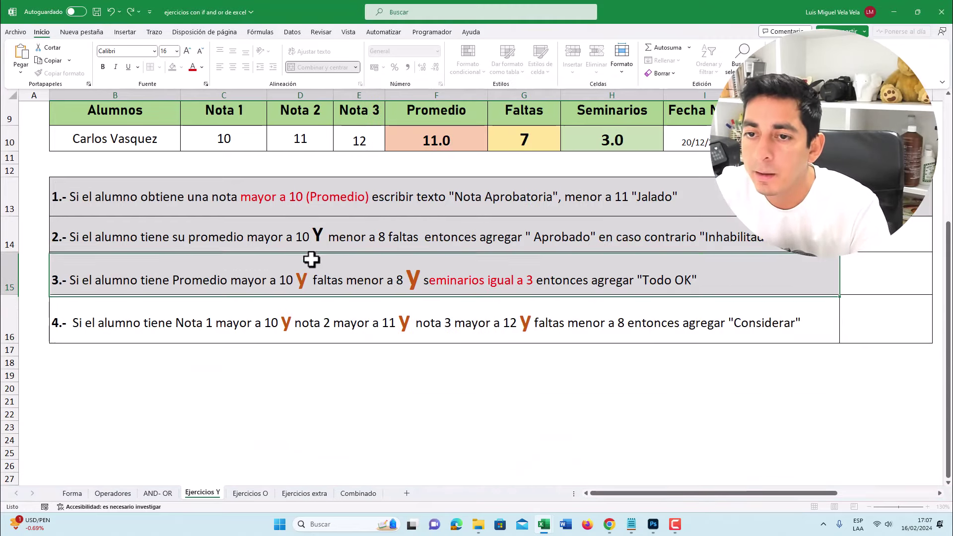
mouse_move(544, 525)
left_click(511, 467)
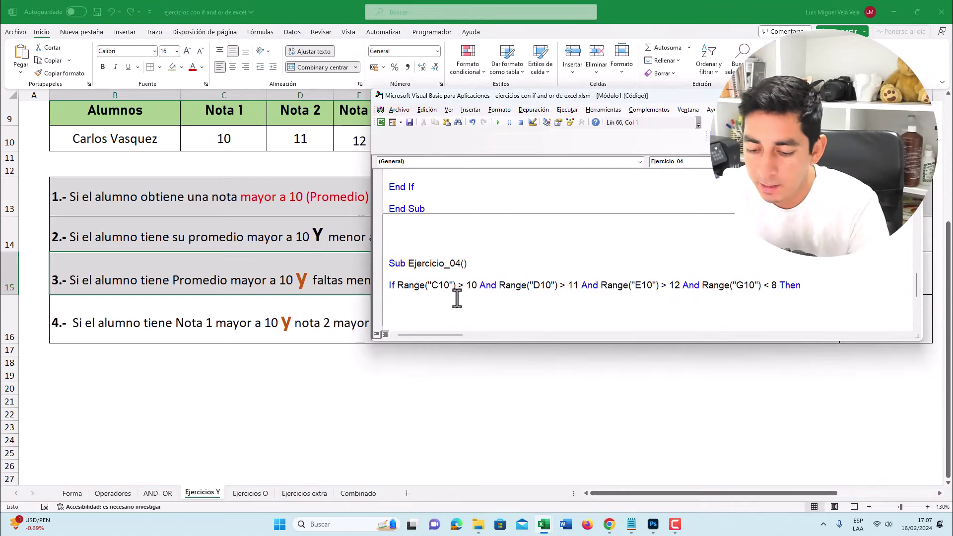
Step: Add MsgBox "Considerar", an Else with MsgBox "Una condición no se cumplió", and End If
type("msgbox\"\"")
key("Return")
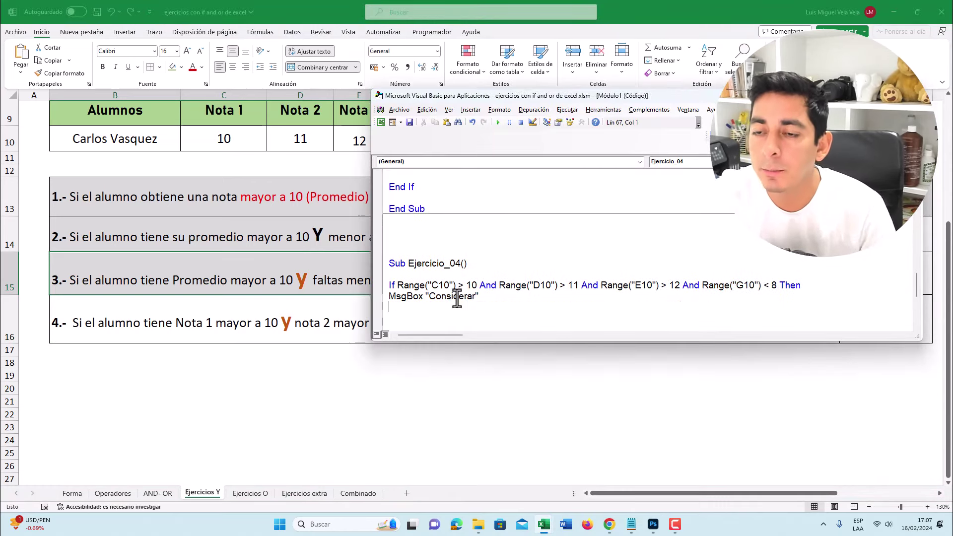
scroll(445, 284, "down", 2)
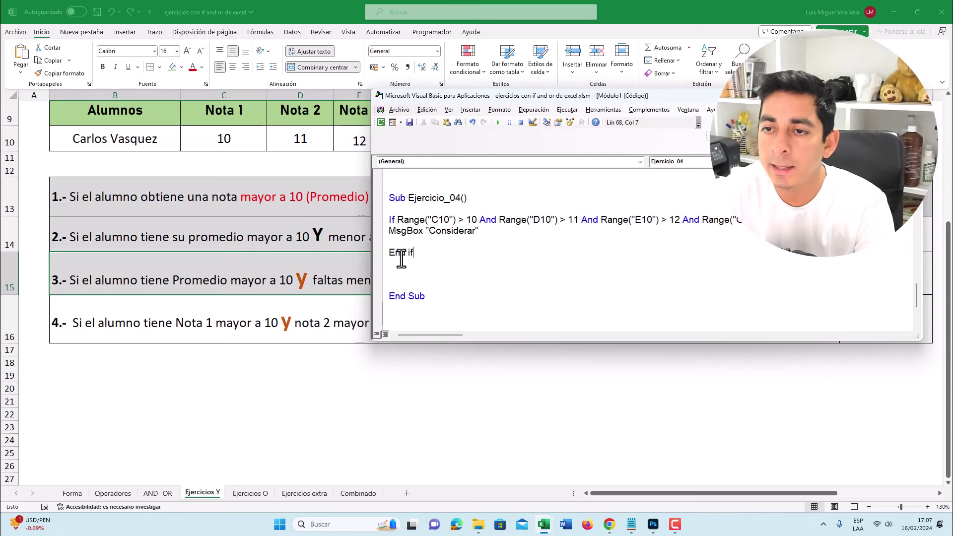
key("Return")
key("Return")
key("Return")
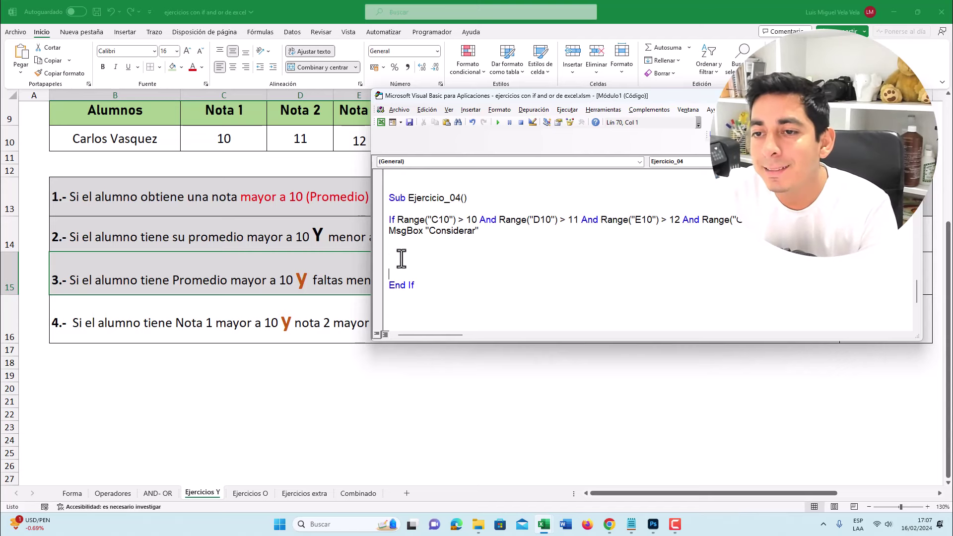
left_click_drag(477, 219, 397, 219)
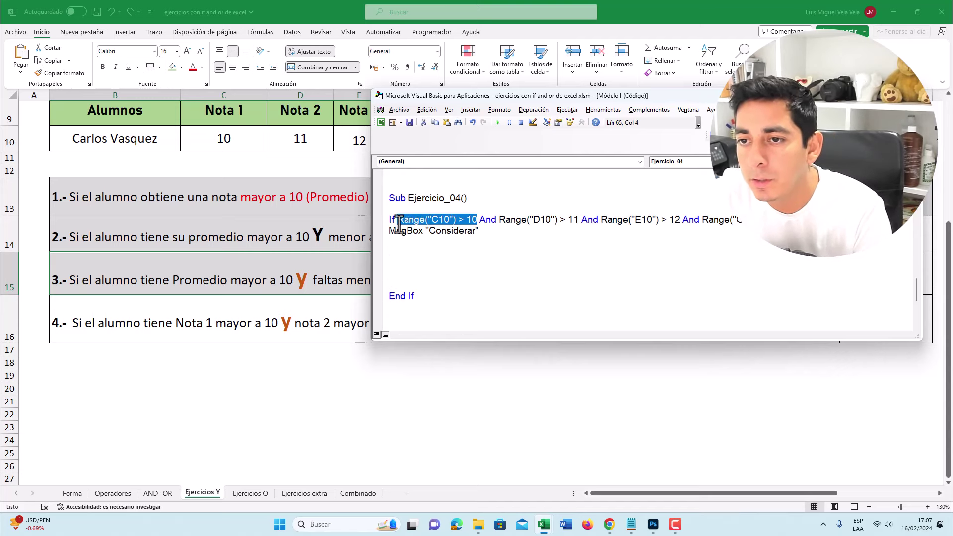
left_click_drag(561, 219, 499, 220)
left_click(435, 257)
type("Else")
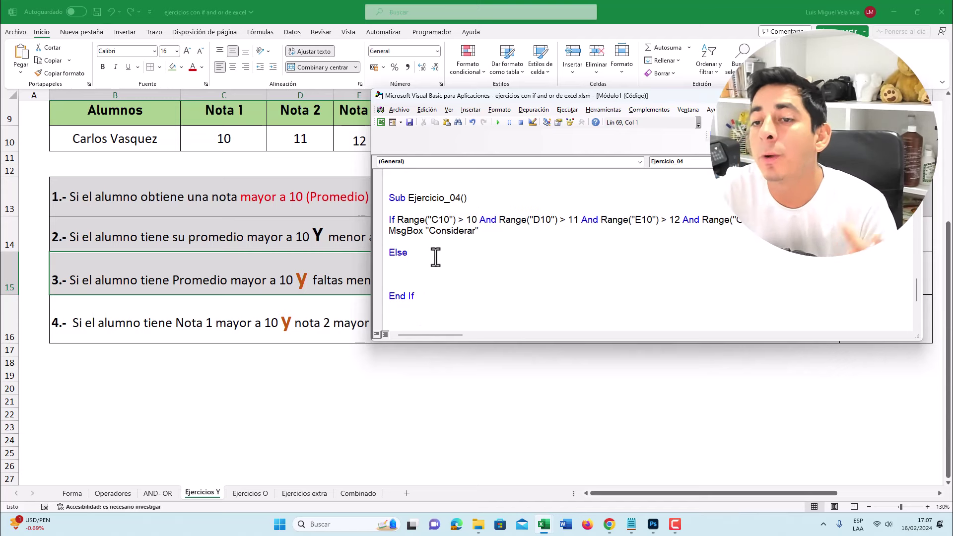
type("box \"Una condición no se cumplió")
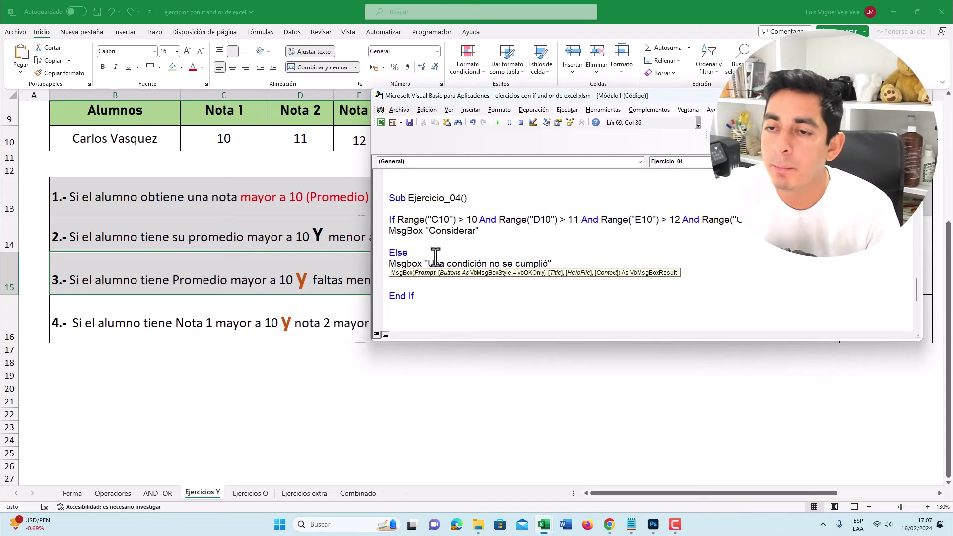
left_click(489, 187)
left_click_drag(481, 99, 564, 195)
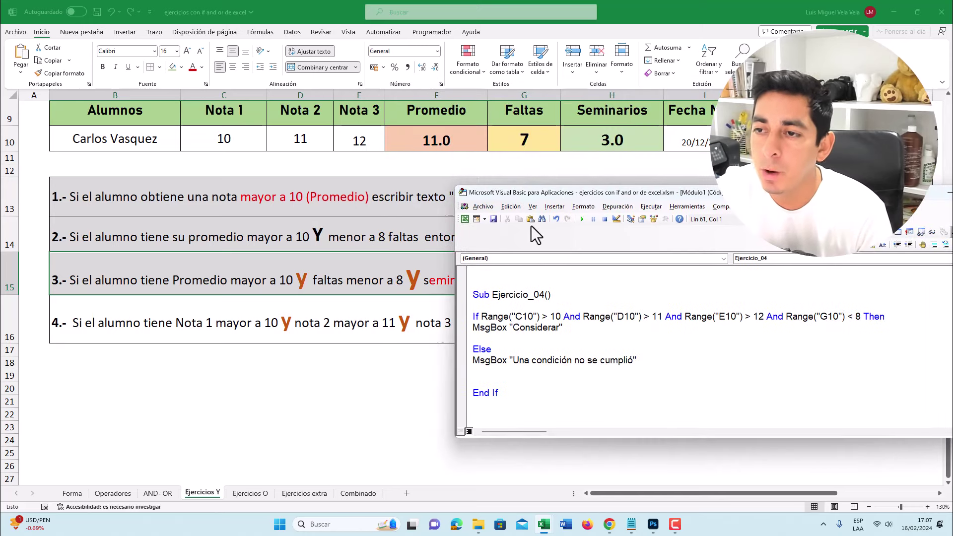
Step: Run Ejercicio_04, dismiss its "Una condición no se cumplió" message, and return to the grades sheet
left_click(583, 220)
left_click(576, 125)
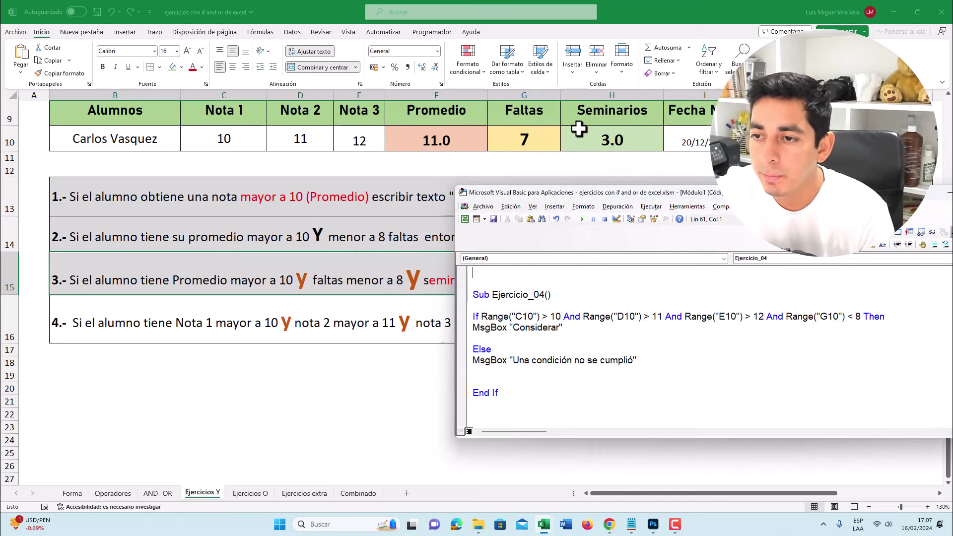
left_click(549, 339)
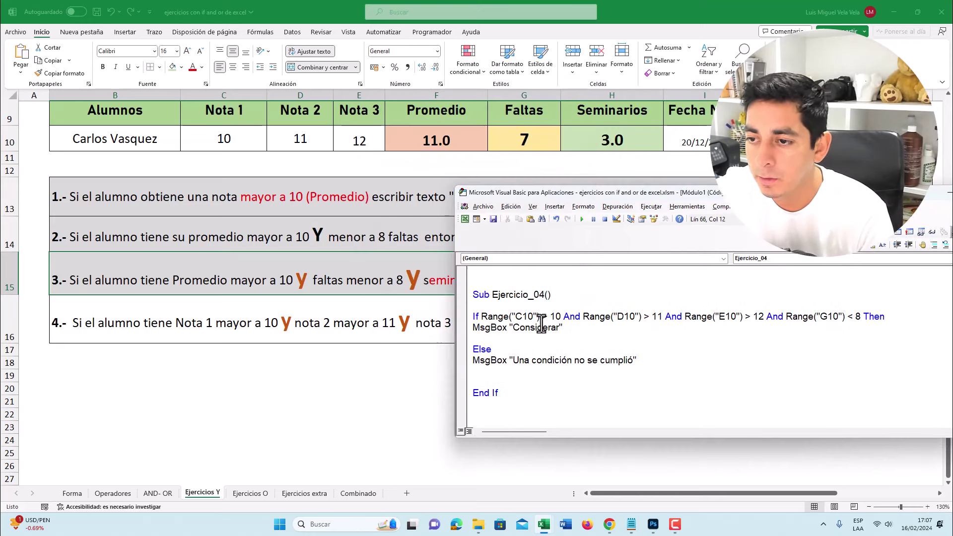
left_click(520, 328)
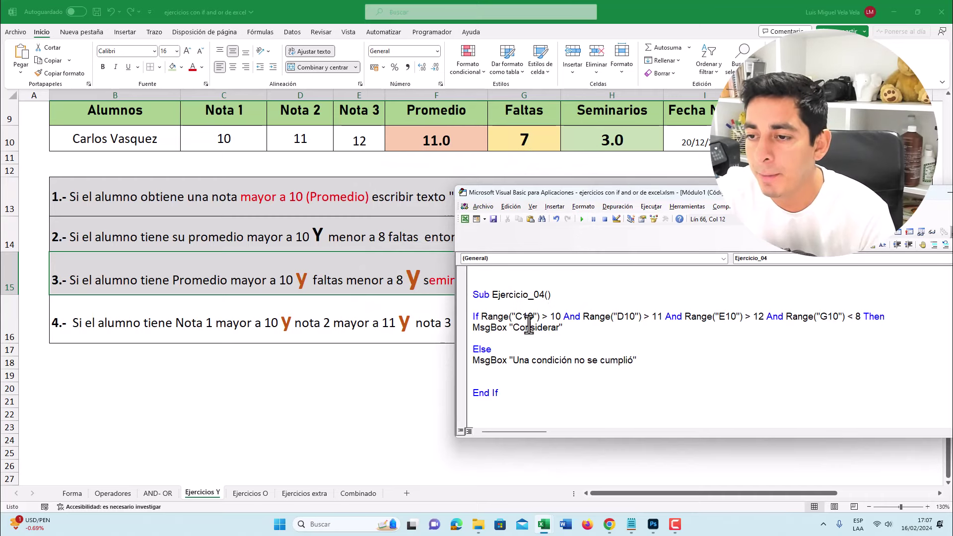
left_click(580, 220)
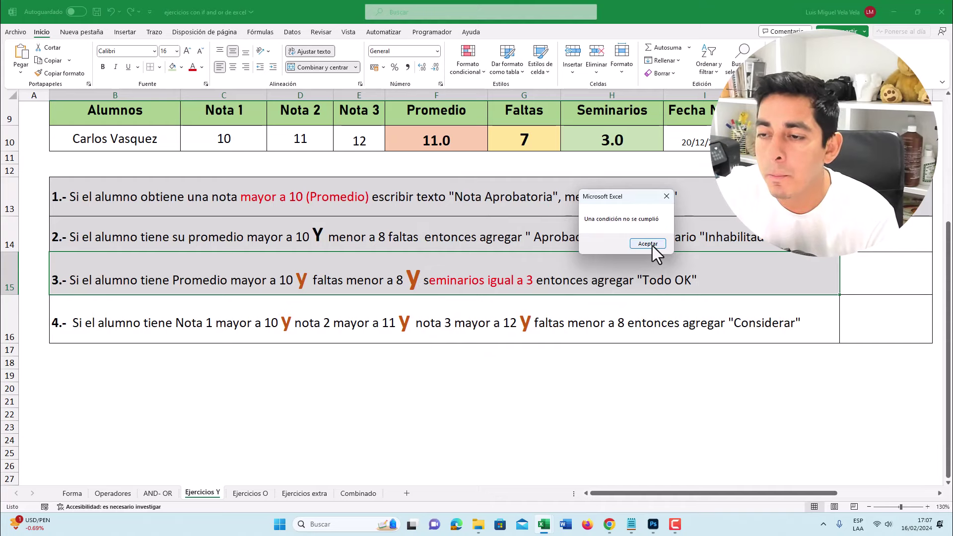
left_click(649, 245)
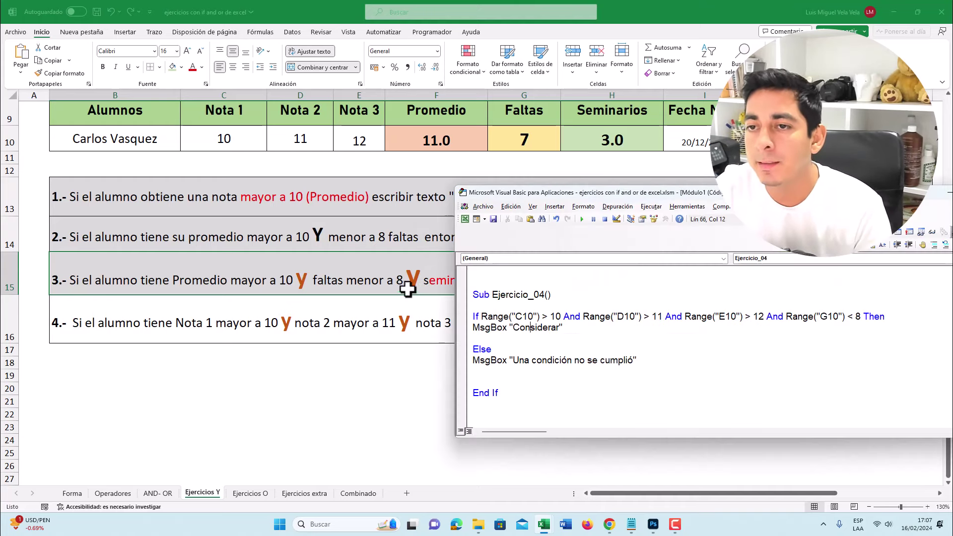
left_click(407, 290)
scroll(425, 285, "up", 1)
left_click_drag(220, 174, 606, 173)
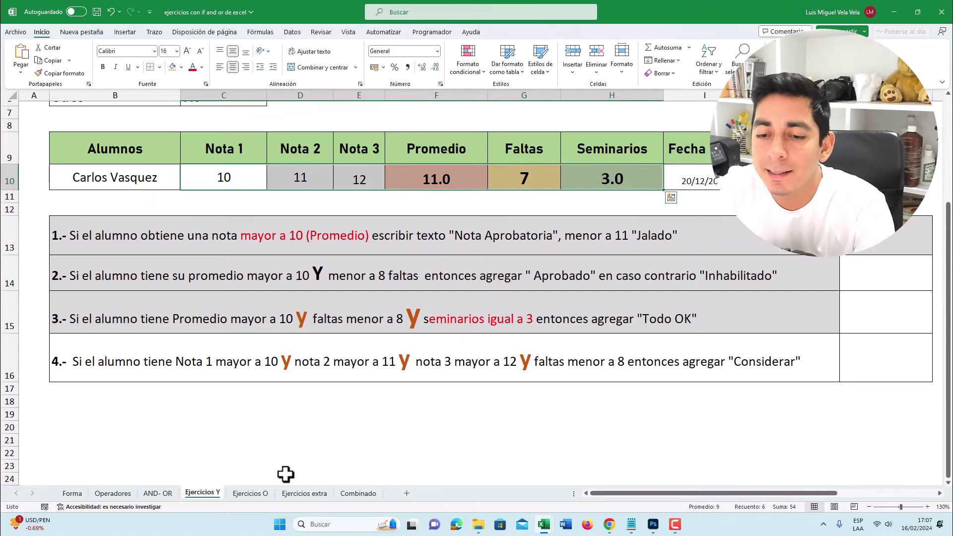
Step: Delete row 5 on the Ejercicios O sheet so one seller remains, then review the And operators
left_click(249, 493)
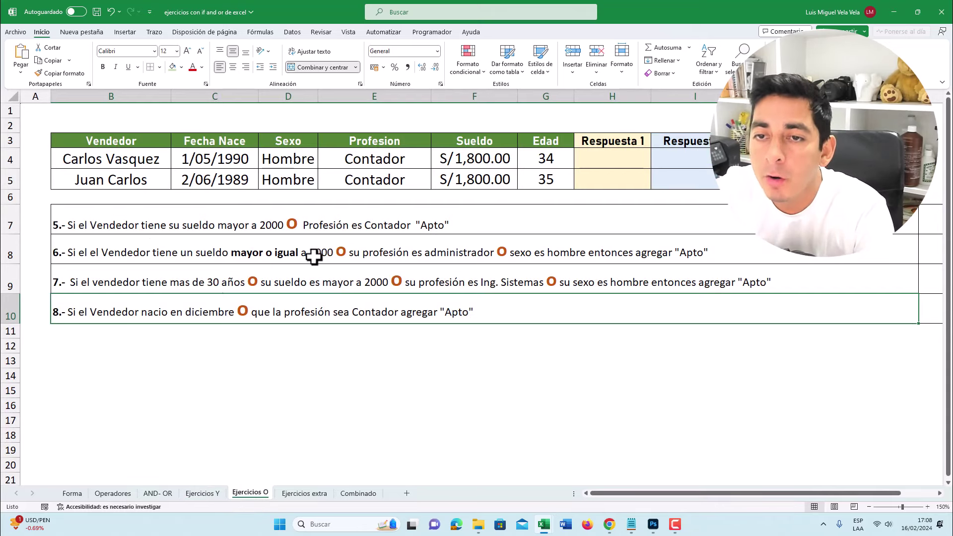
right_click(11, 180)
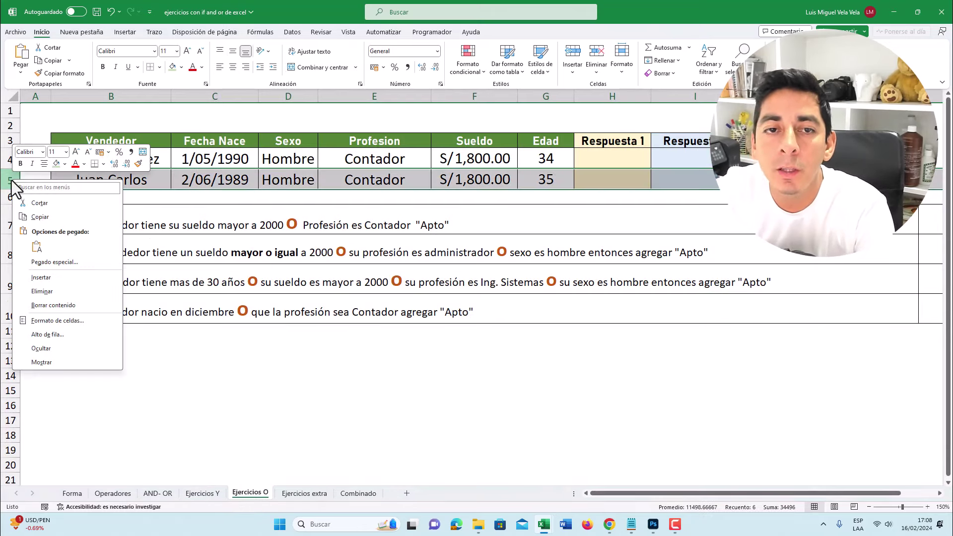
left_click(43, 292)
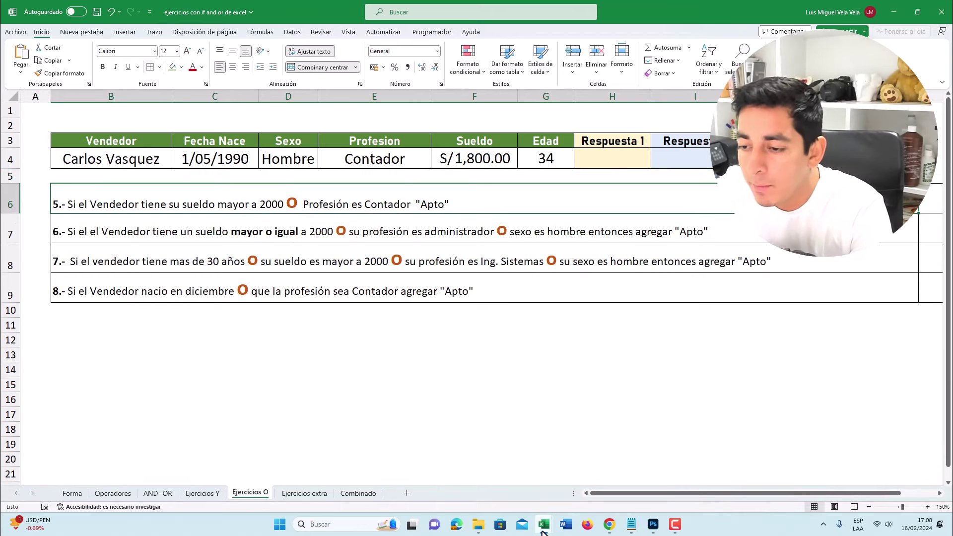
left_click(587, 470)
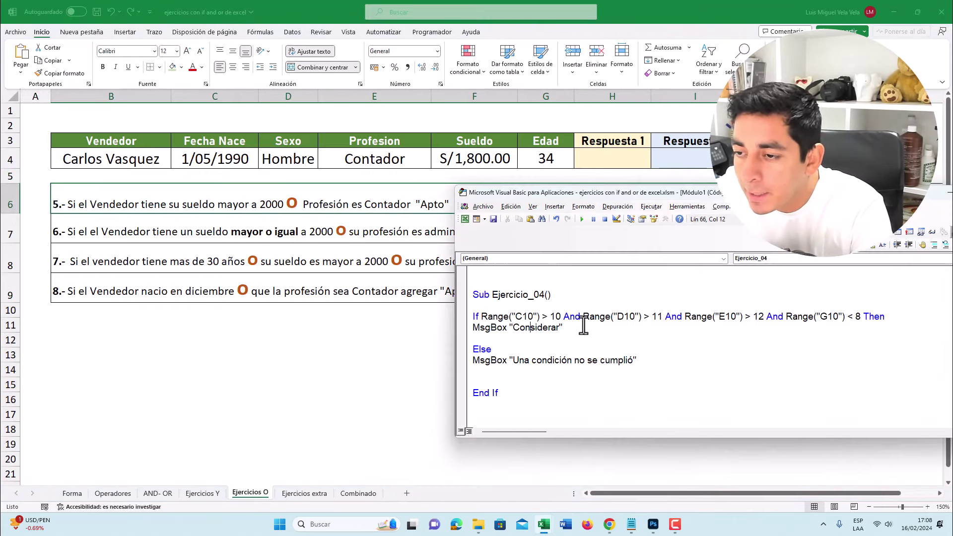
double_click(571, 317)
double_click(668, 317)
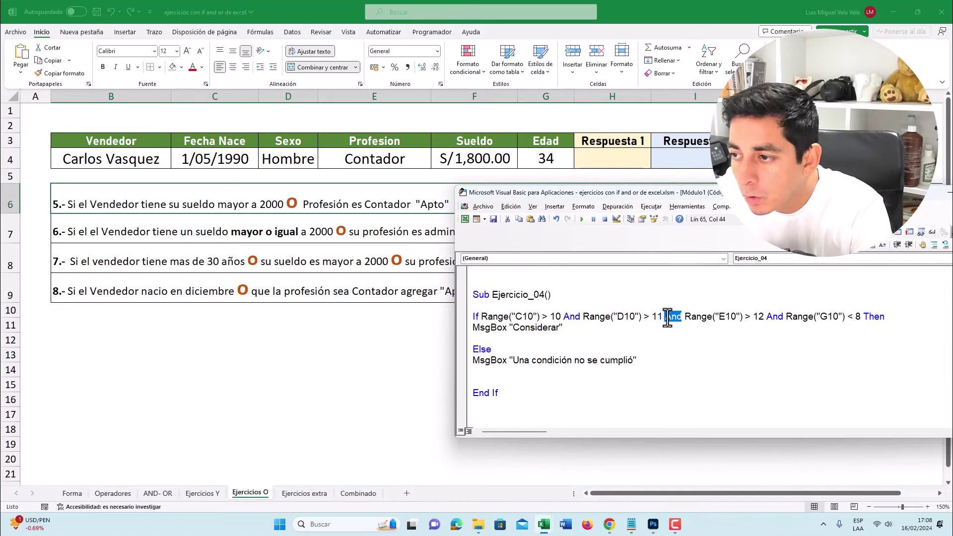
double_click(775, 317)
Step: Remove the extra blank lines above End If and before End Sub in Ejercicio_04
left_click(601, 349)
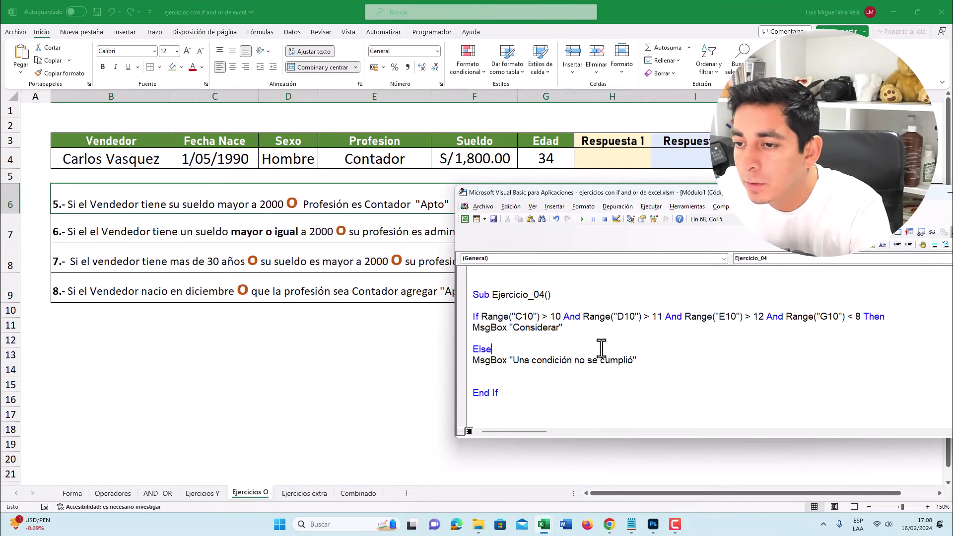
scroll(613, 366, "down", 2)
scroll(613, 366, "down", 1)
scroll(621, 362, "up", 2)
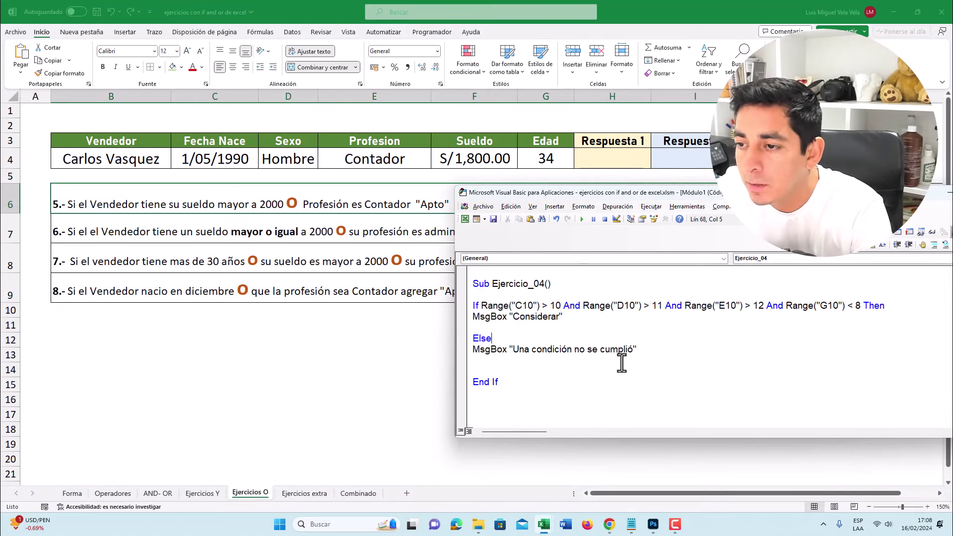
double_click(576, 306)
left_click(575, 307)
left_click_drag(580, 306, 563, 314)
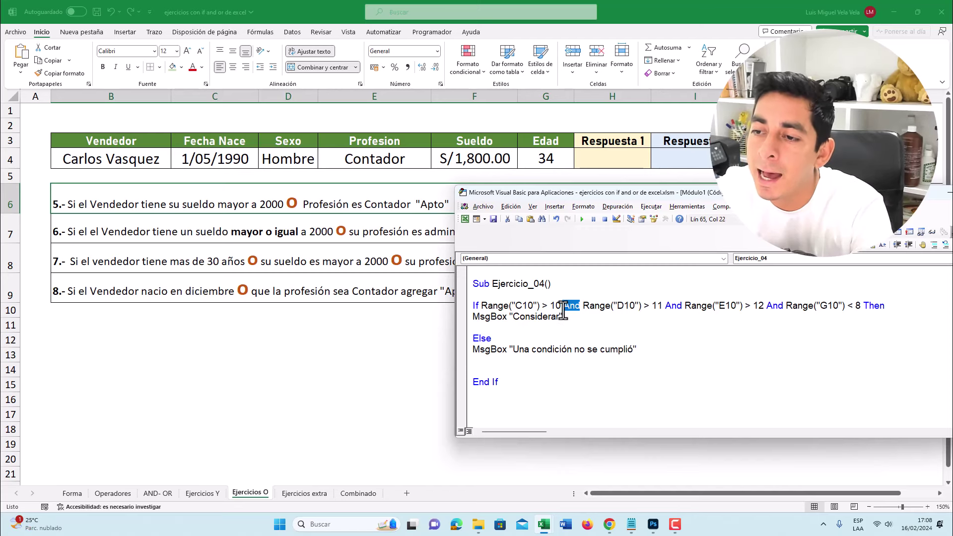
left_click(551, 361)
key("BackSpace")
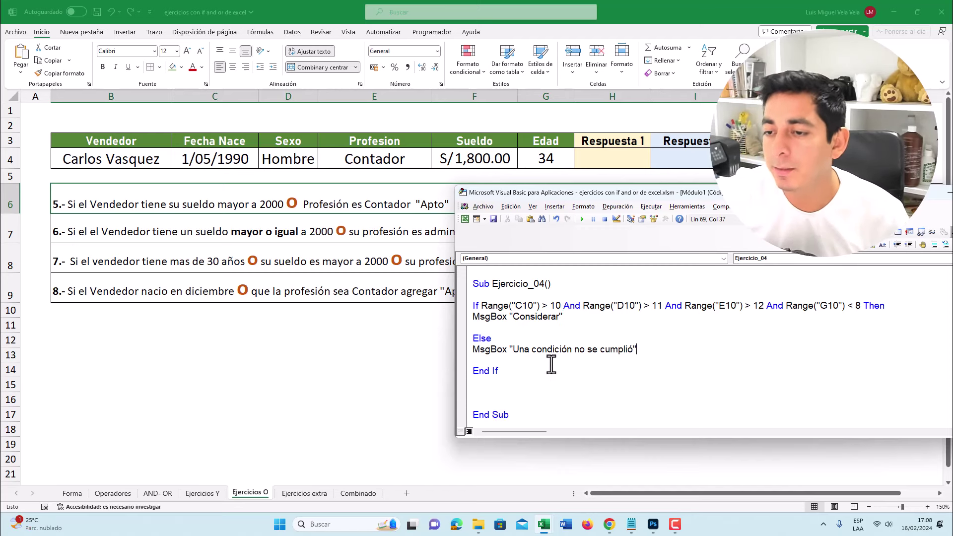
key("Delete")
key("Delete")
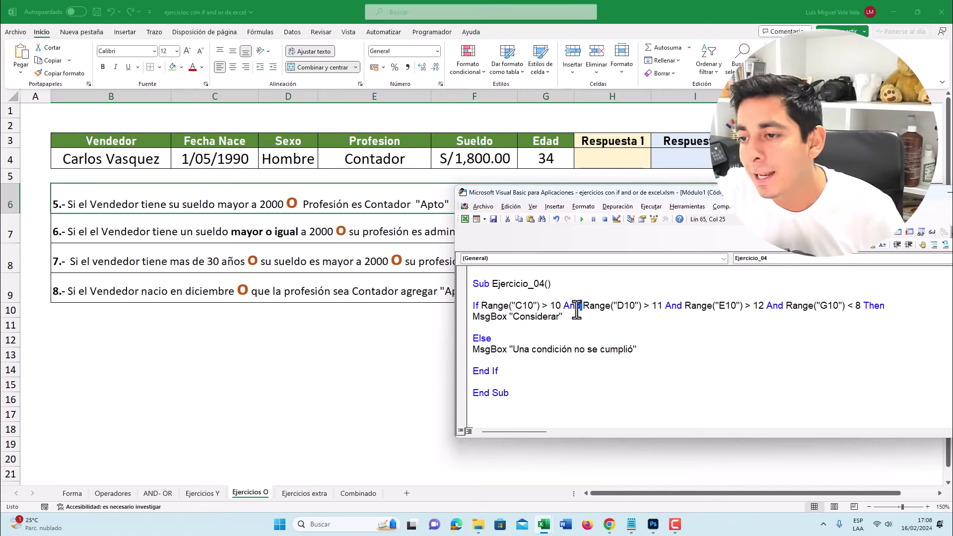
left_click_drag(580, 308, 562, 309)
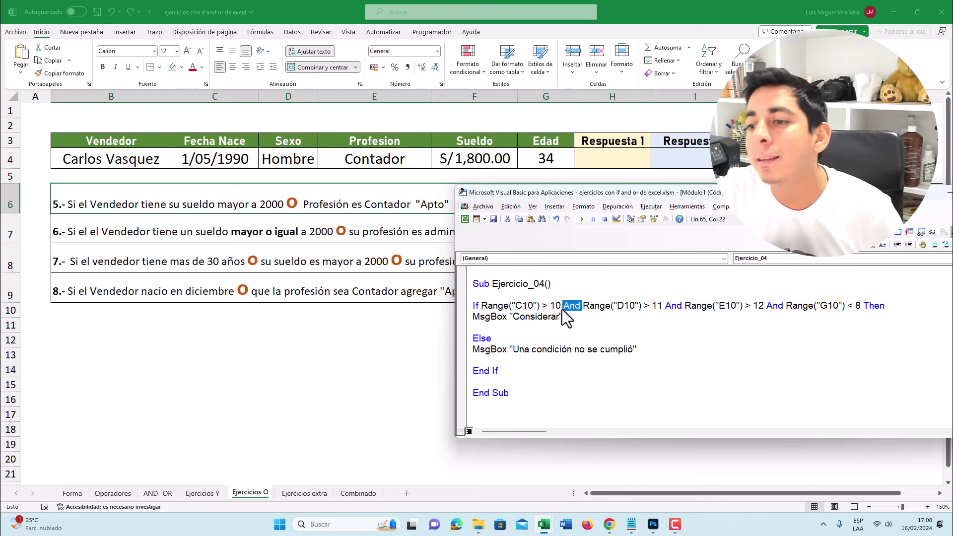
Step: Create a new Sub Ejercicio_05 below Ejercicio_04 with a blank line inside it
scroll(630, 358, "down", 3)
left_click(630, 359)
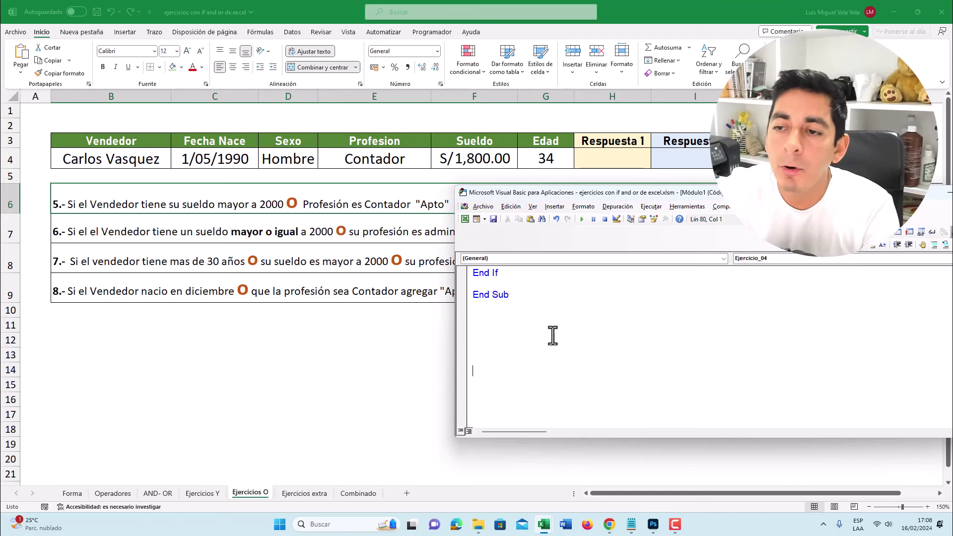
scroll(551, 336, "down", 1)
left_click(555, 340)
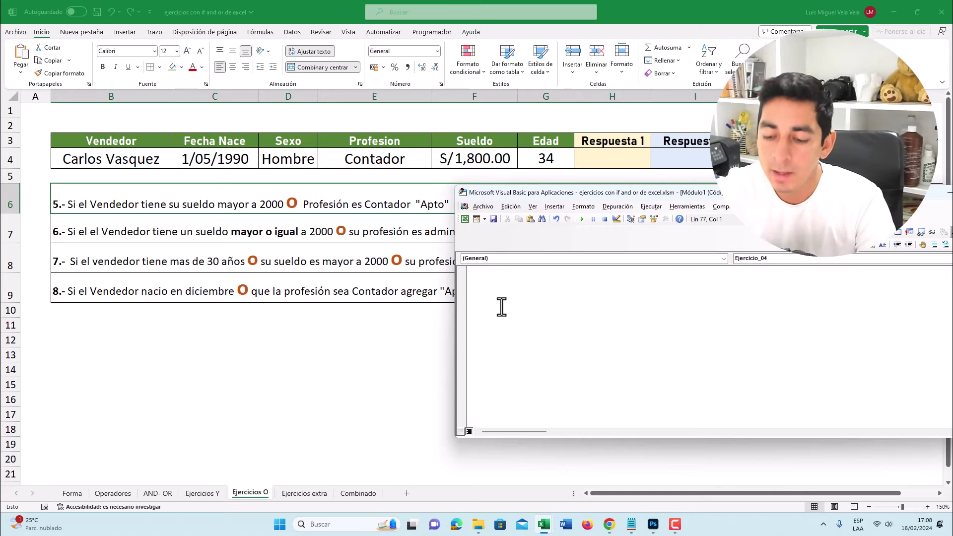
type("ercicio_05(")
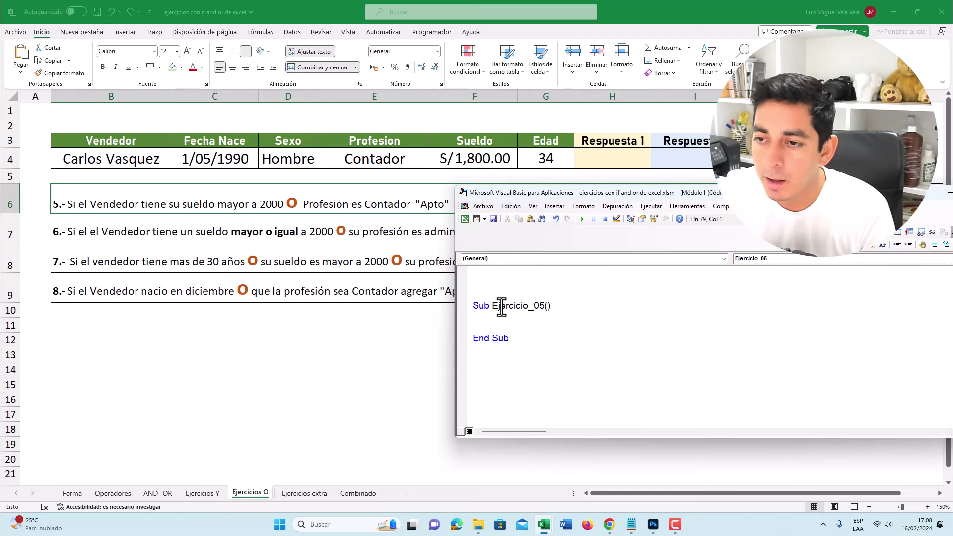
key("Return")
key("Return")
key("Return")
key("Return")
key("Return")
key("Up")
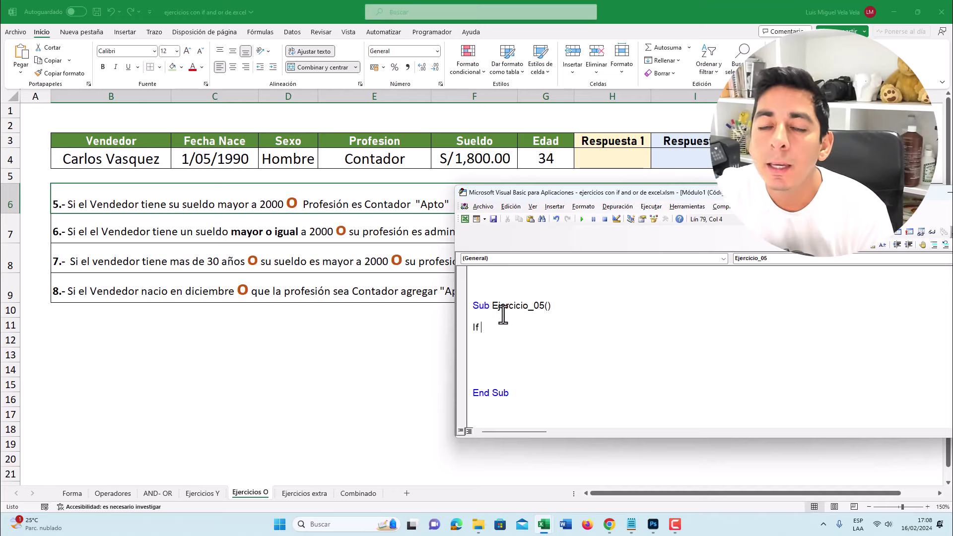
left_click(296, 216)
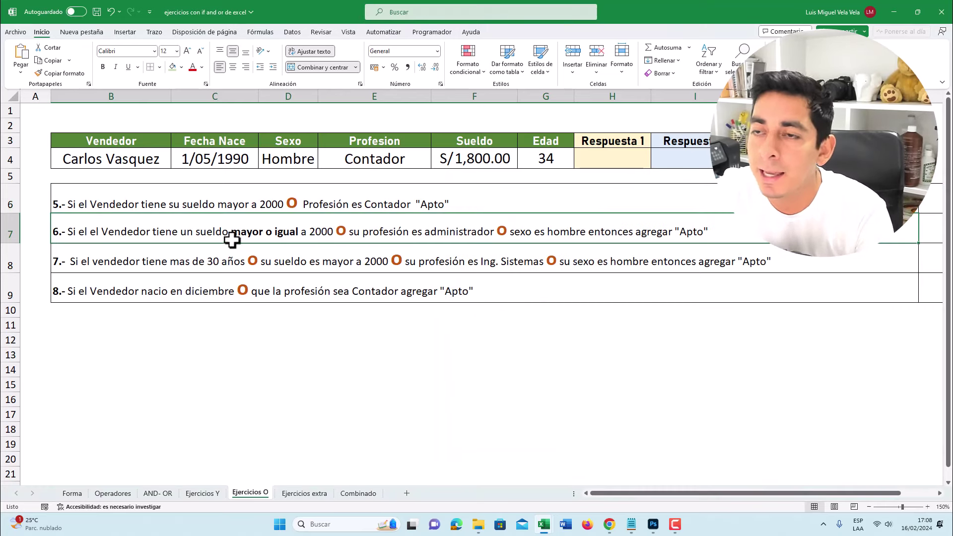
Step: Review exercise 5's salary above 2000 or Contador conditions against the salary in F4
key("F2")
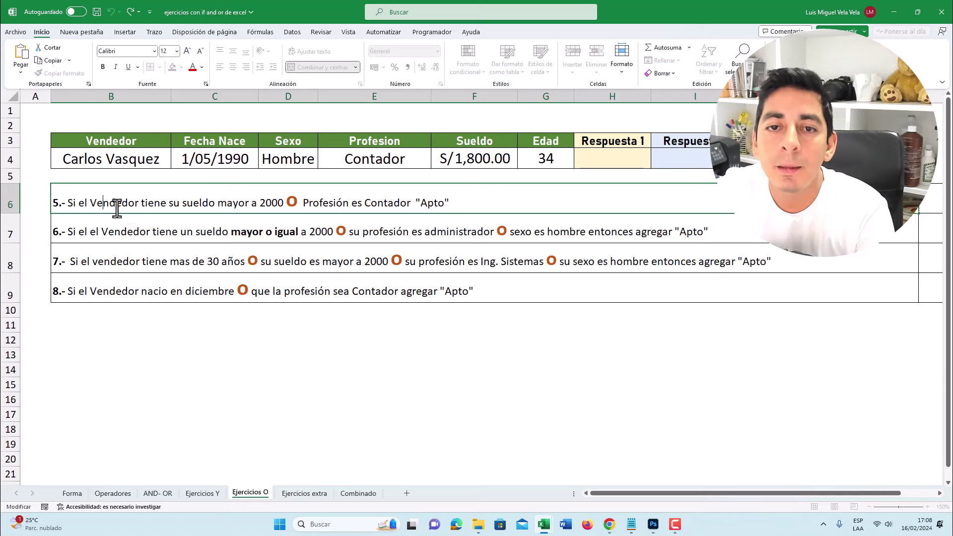
left_click_drag(90, 203, 129, 208)
left_click(170, 205)
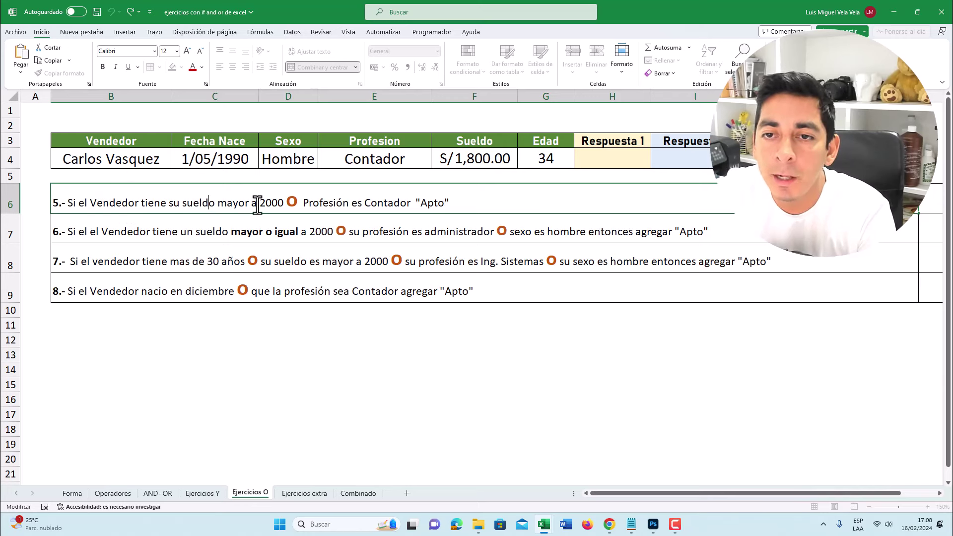
left_click(475, 96)
left_click(472, 154)
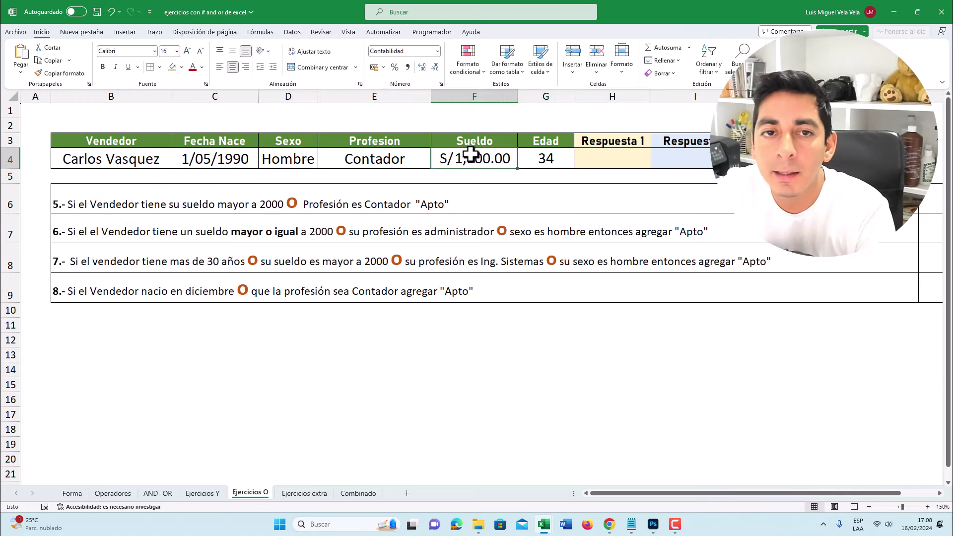
double_click(260, 202)
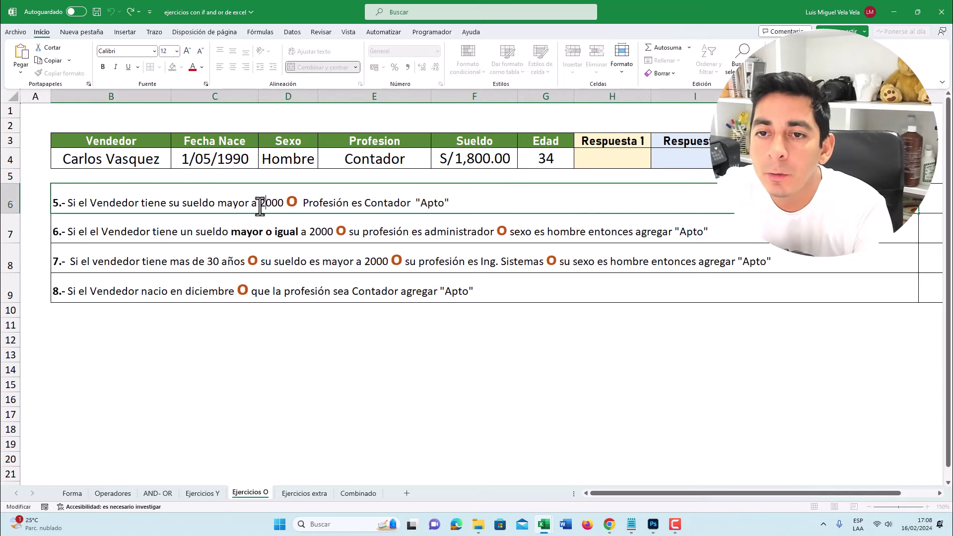
left_click_drag(260, 203, 283, 204)
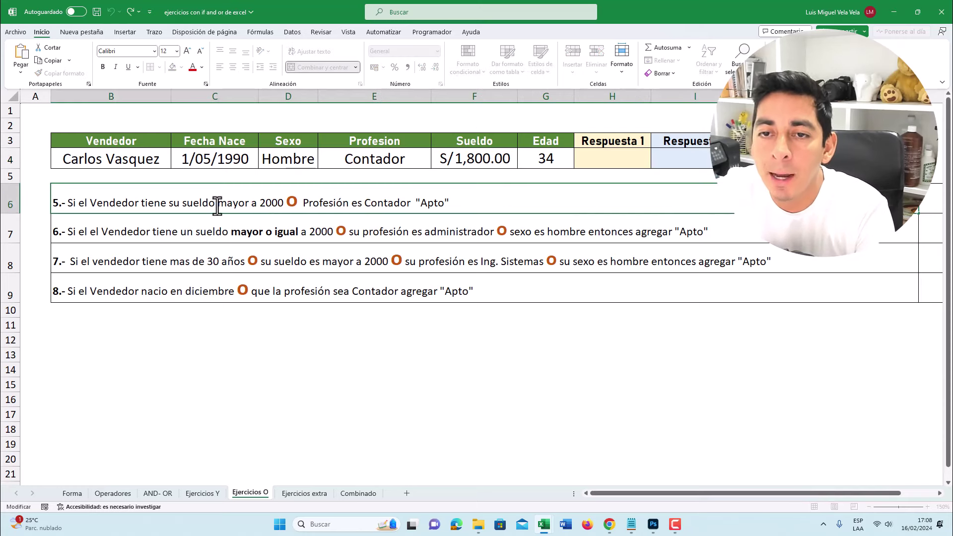
left_click_drag(217, 205, 387, 203)
left_click(292, 202)
key("Right")
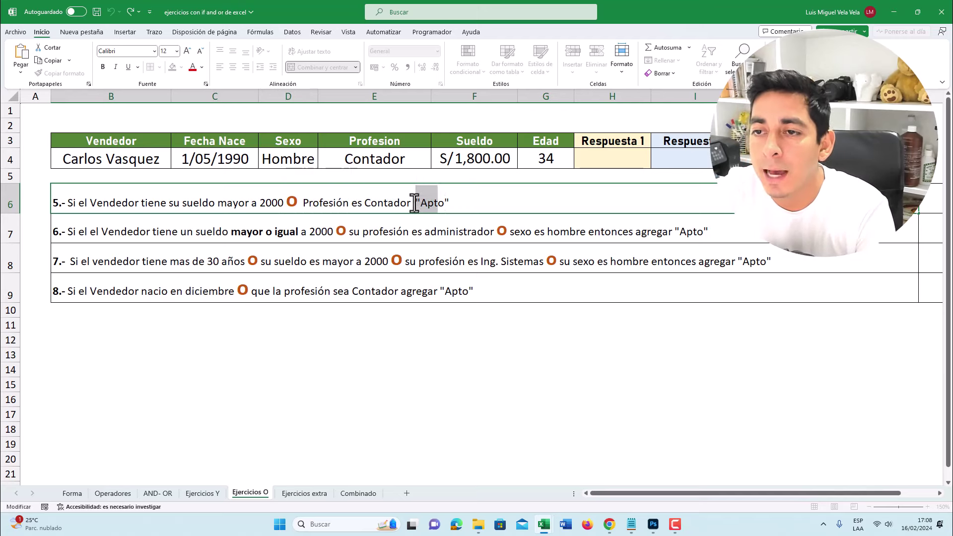
left_click(495, 97)
left_click(475, 159)
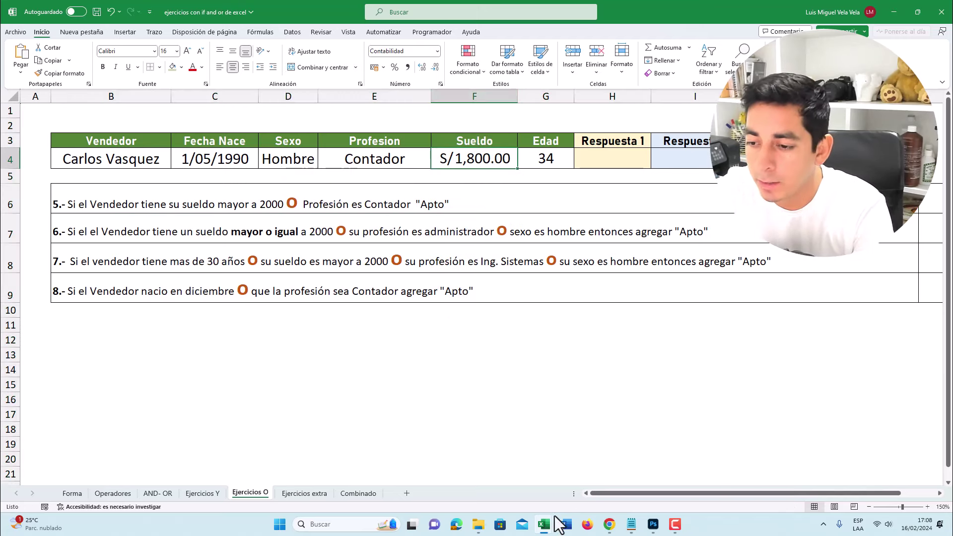
mouse_move(543, 525)
left_click(586, 474)
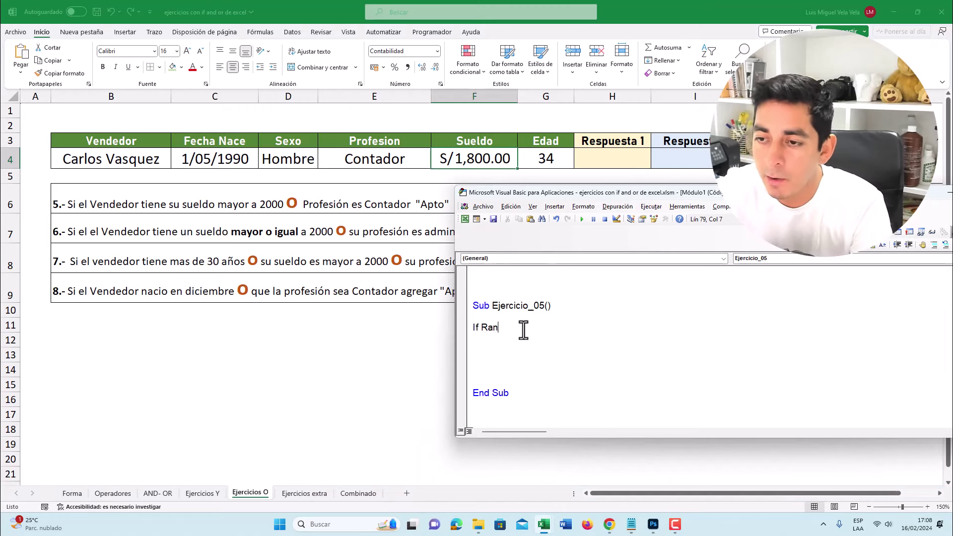
Step: Write If Range("F4") > 2000 Or Range("E4") = "Contador" Then in Ejercicio_05
type("ge(\"F")
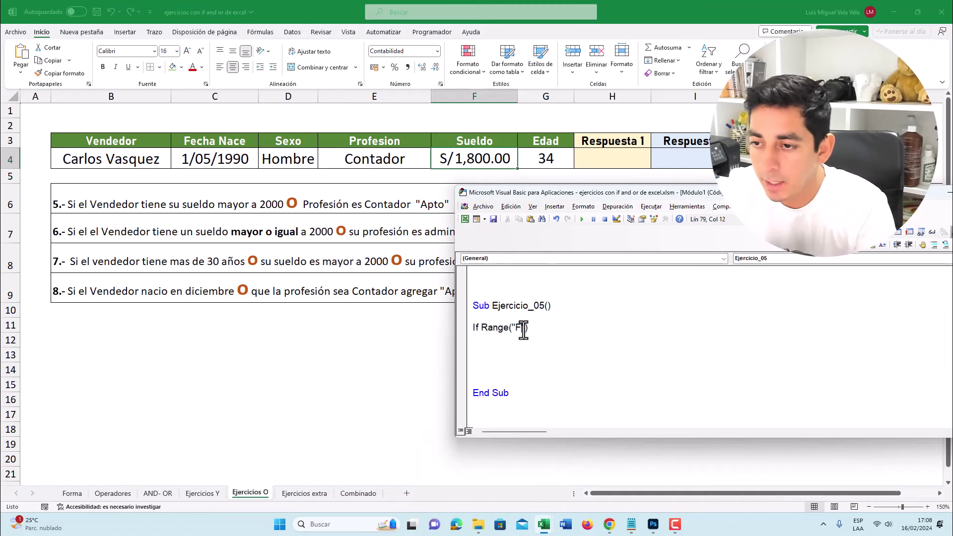
type("4\")")
key("Left")
key("Left")
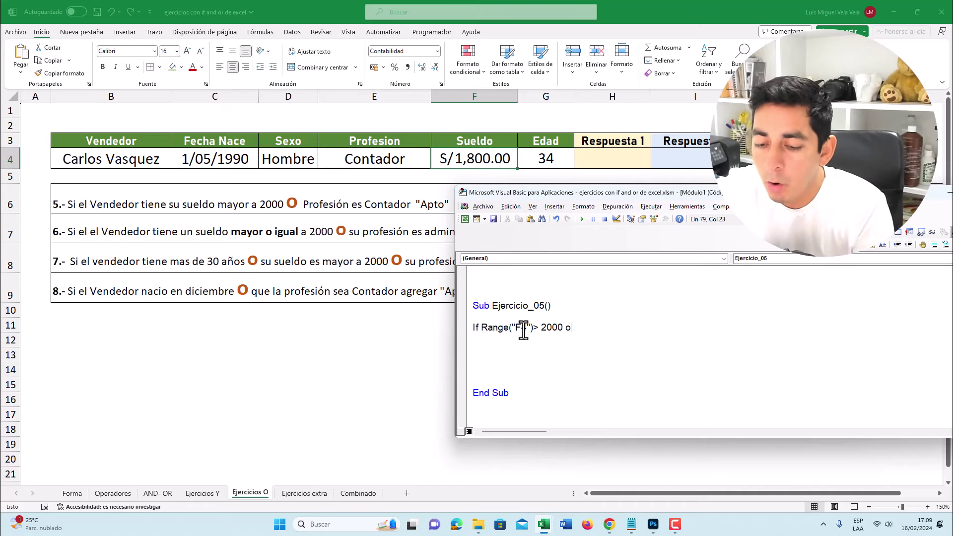
type("r")
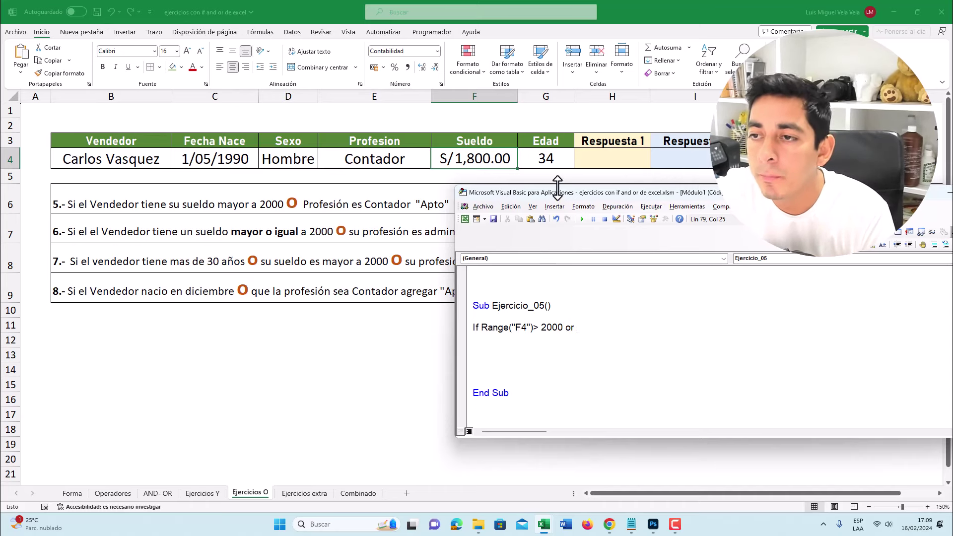
left_click_drag(558, 191, 517, 291)
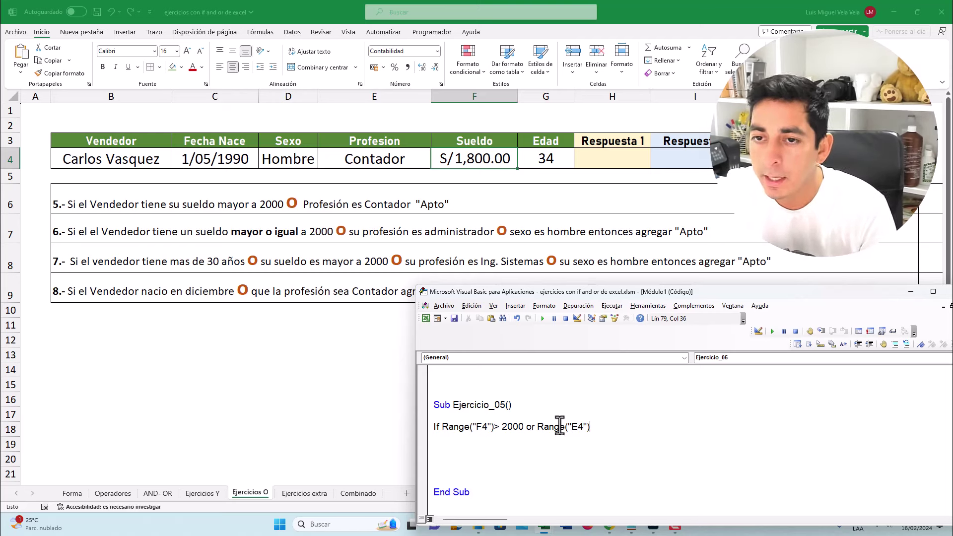
type("= \"Contador")
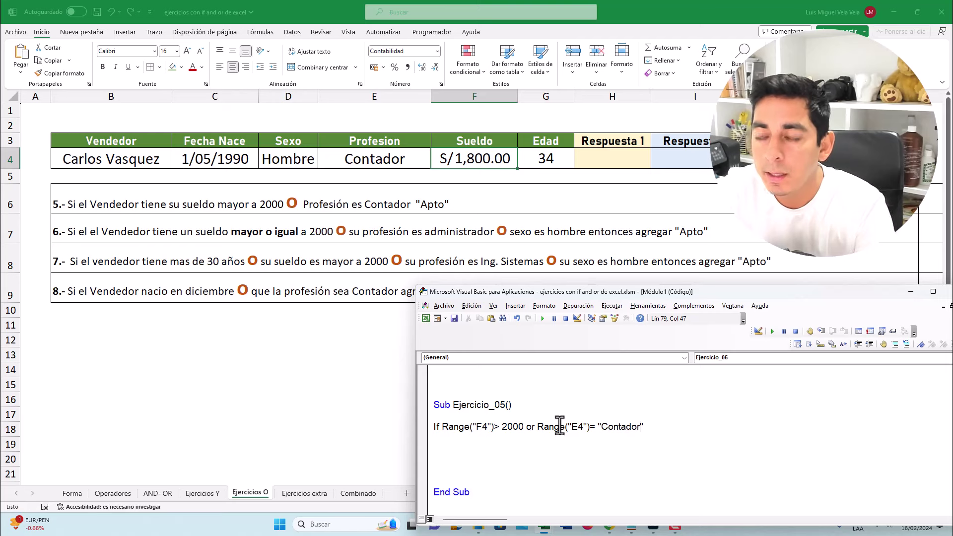
key("Return")
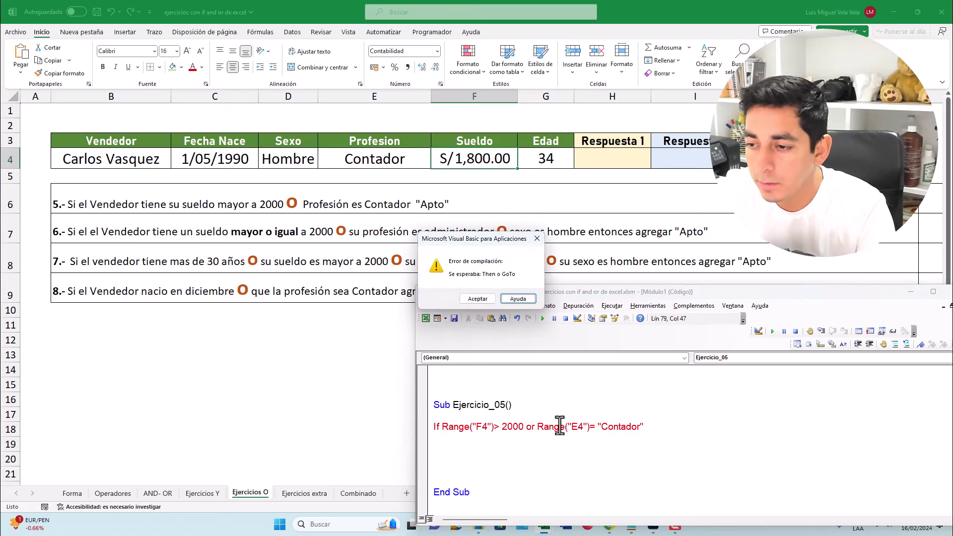
key("Return")
left_click(646, 427)
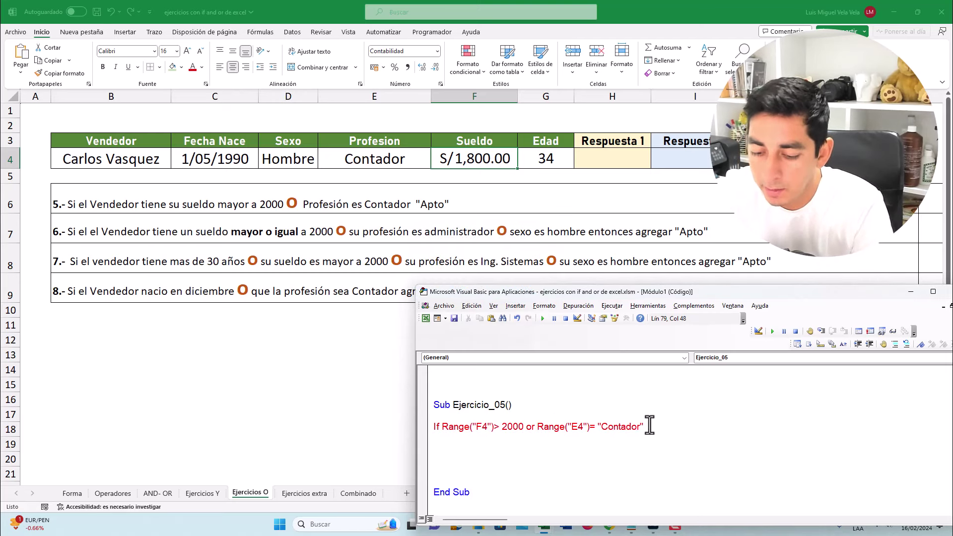
type("Then")
Step: Add MsgBox "Apto" as the result when the condition holds
key("Return")
type("M")
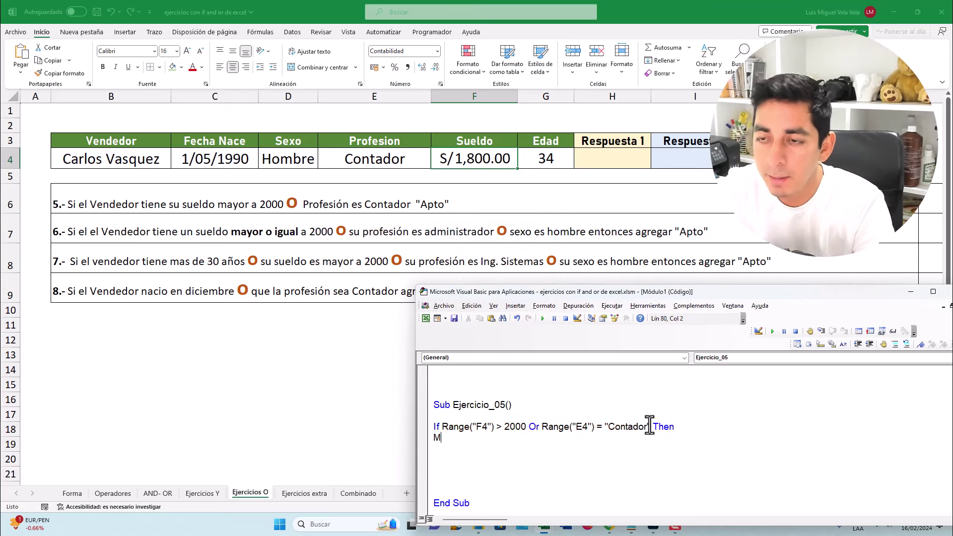
type("sgbox \"Apto")
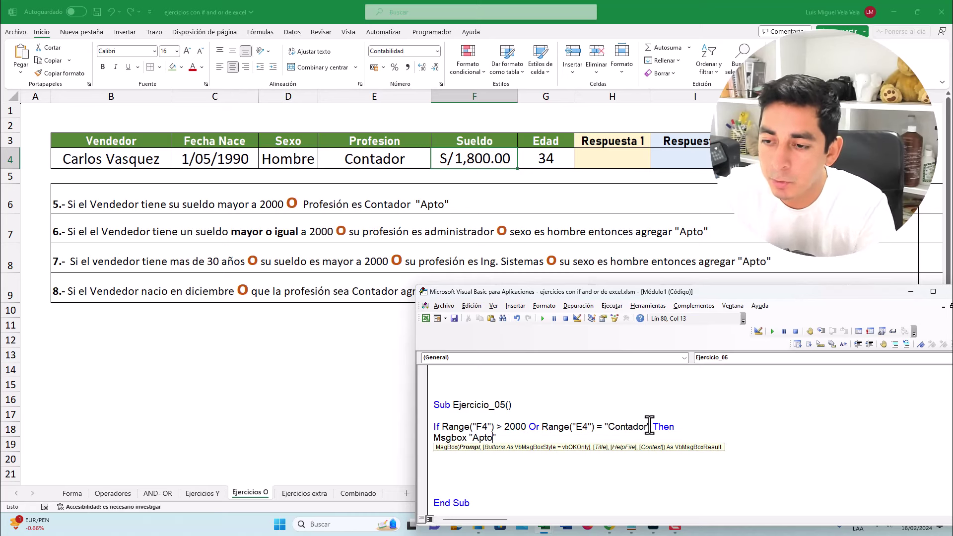
key("Return")
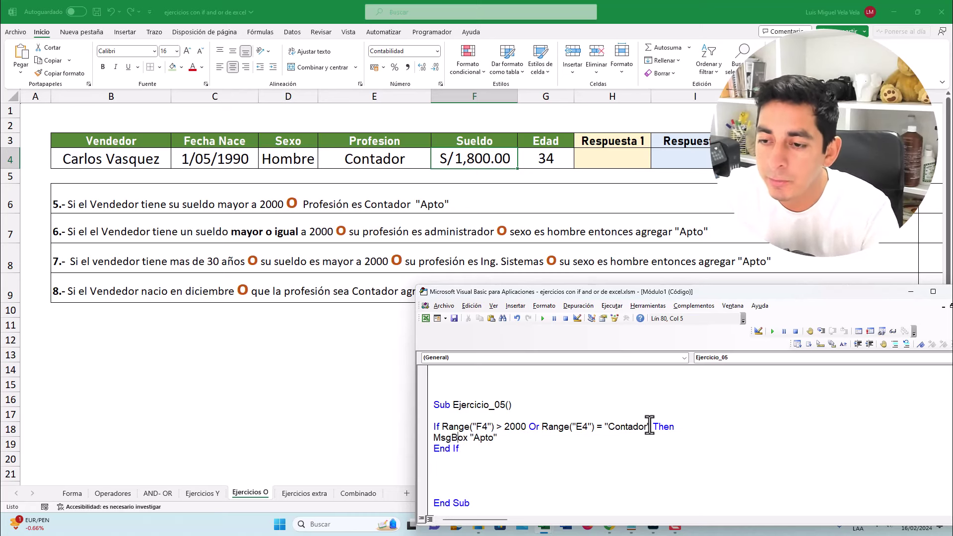
left_click_drag(601, 292, 591, 150)
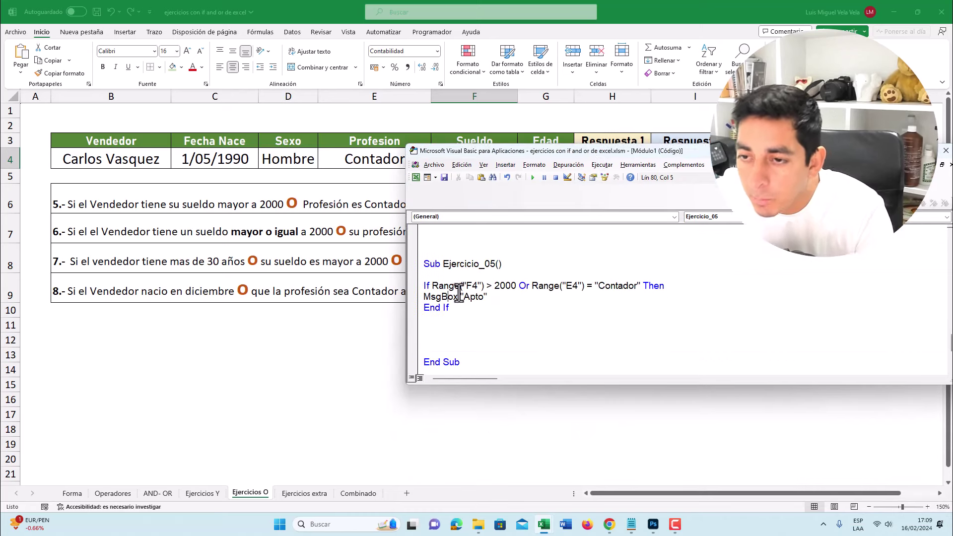
left_click(426, 296)
key("Return")
left_click(425, 319)
key("Return")
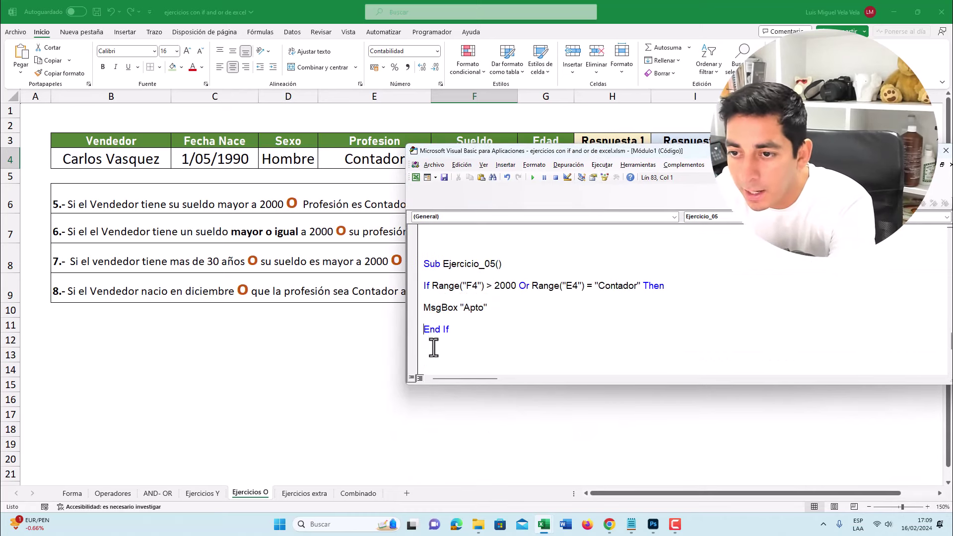
left_click(440, 351)
key("Delete")
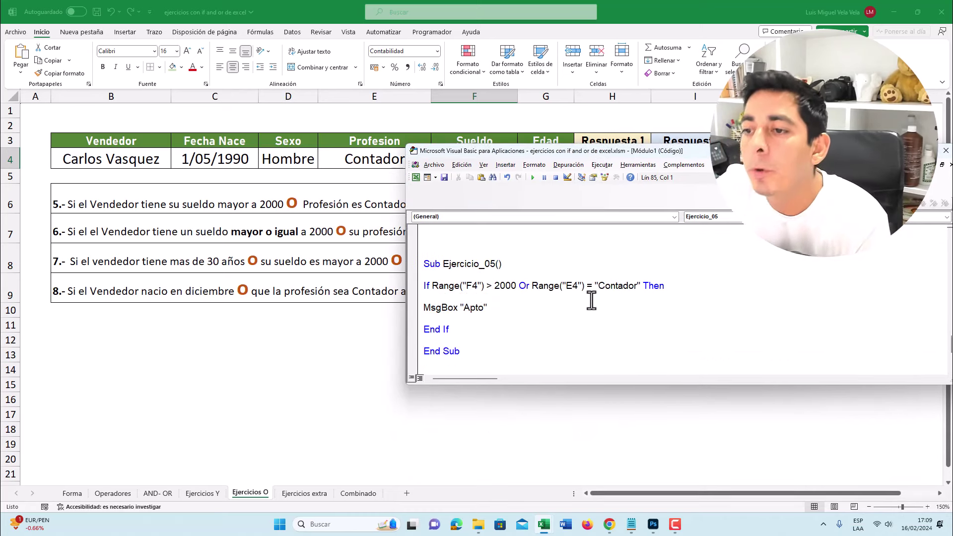
left_click(585, 287)
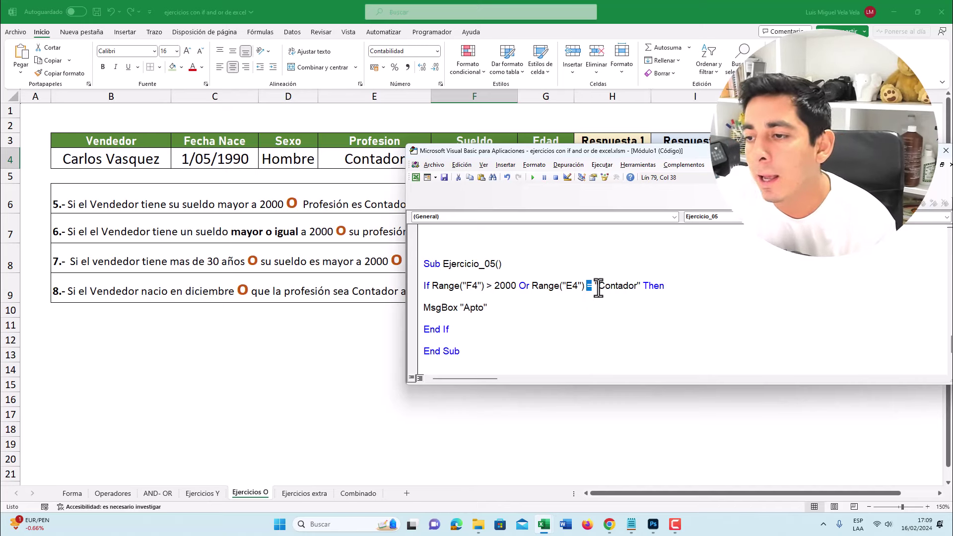
double_click(635, 286)
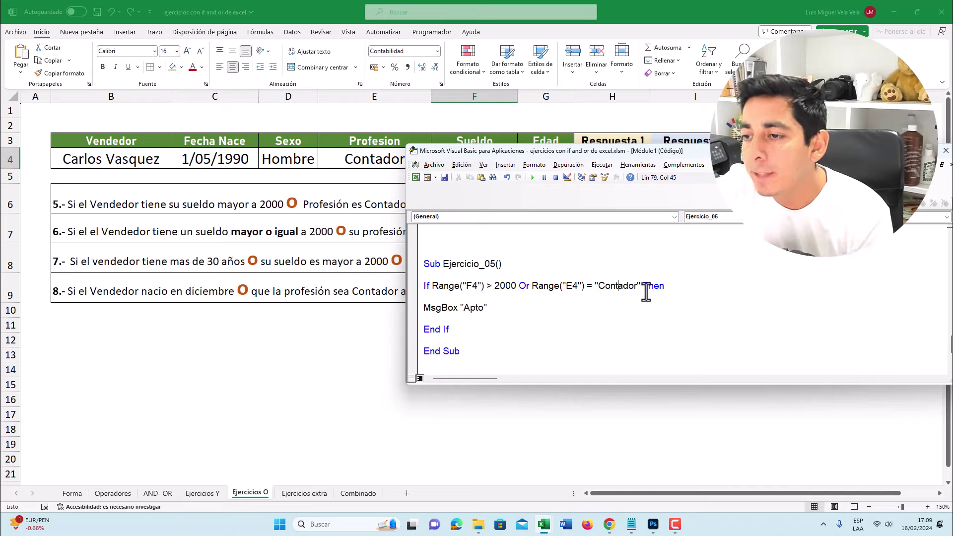
key("super+plus")
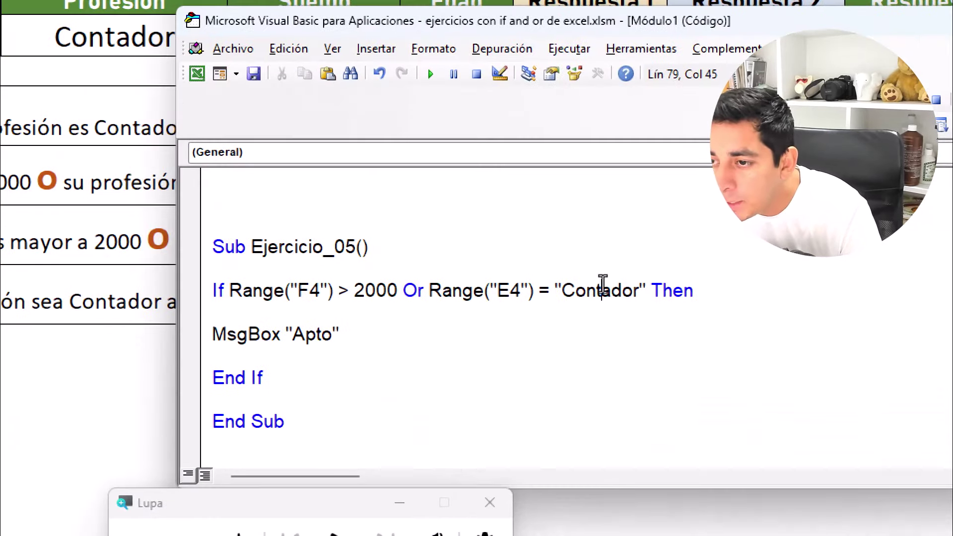
key("Left")
key("Left")
key("Left")
key("shift+Left")
left_click_drag(645, 289, 639, 289)
key("ctrl+Left")
key("shift+Left")
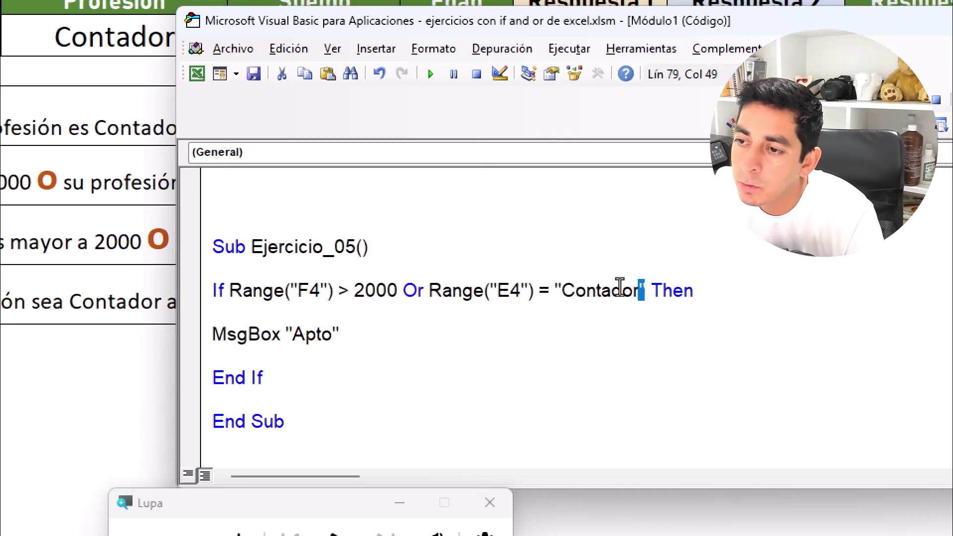
key("ctrl+Left")
key("shift+Left")
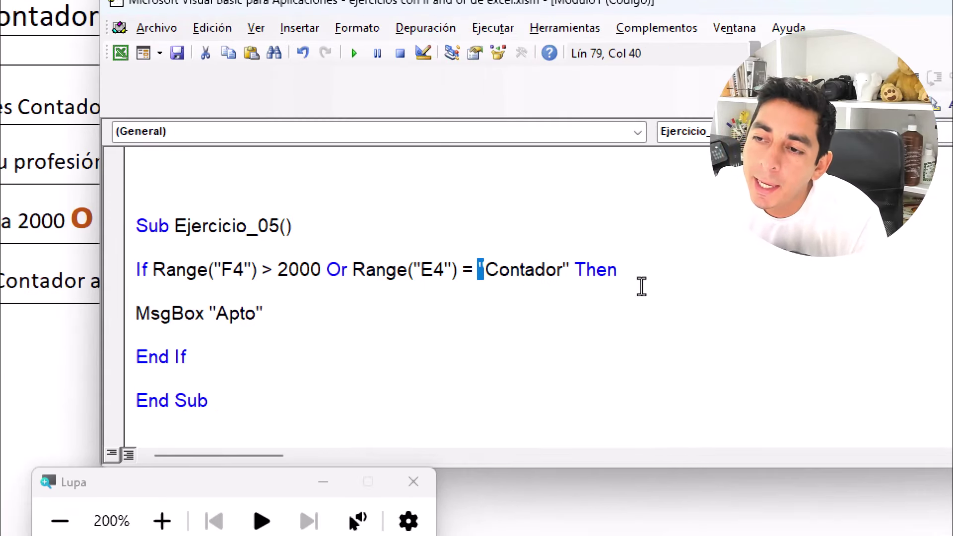
key("ctrl+Right")
key("shift+Right")
key("Left")
key("Left")
key("Left")
scroll(568, 299, "up", 2)
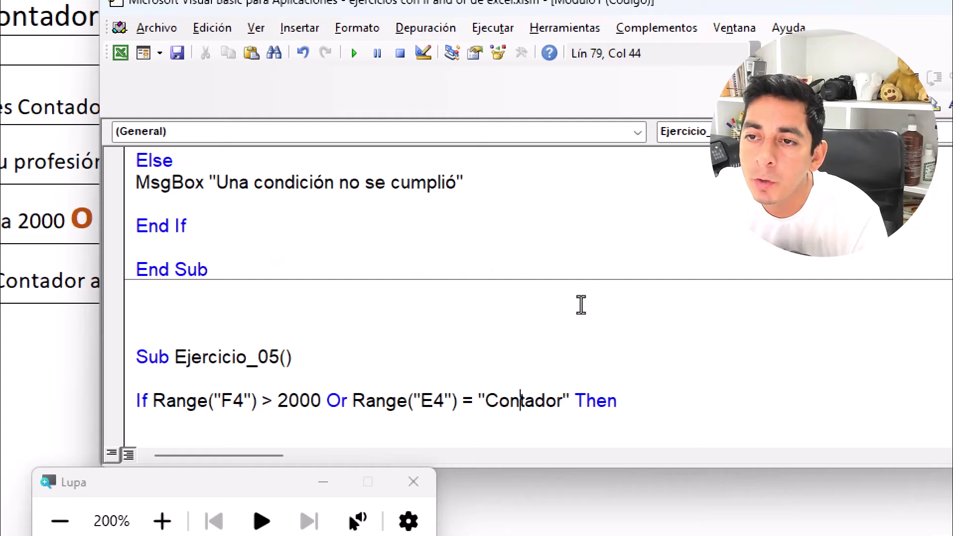
scroll(579, 303, "up", 2)
key("F3")
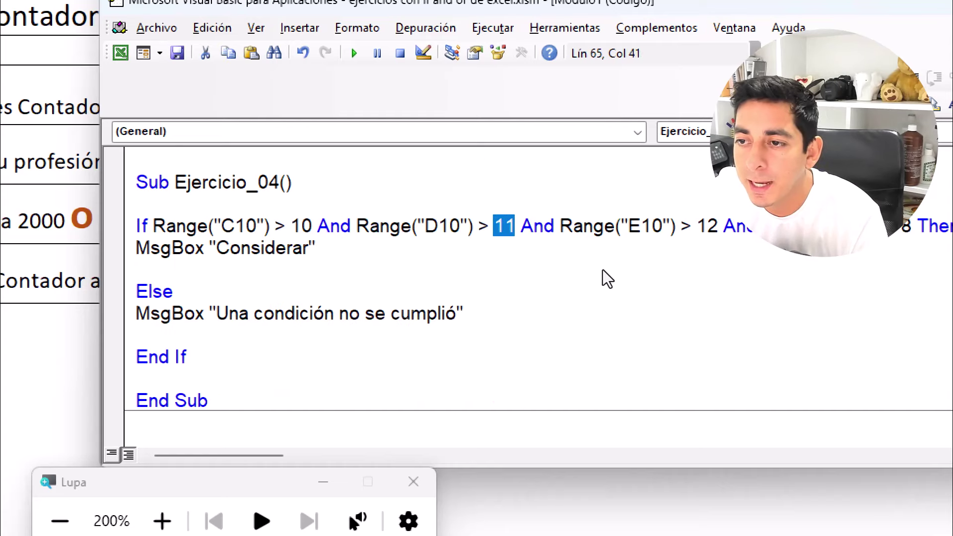
scroll(607, 279, "down", 3)
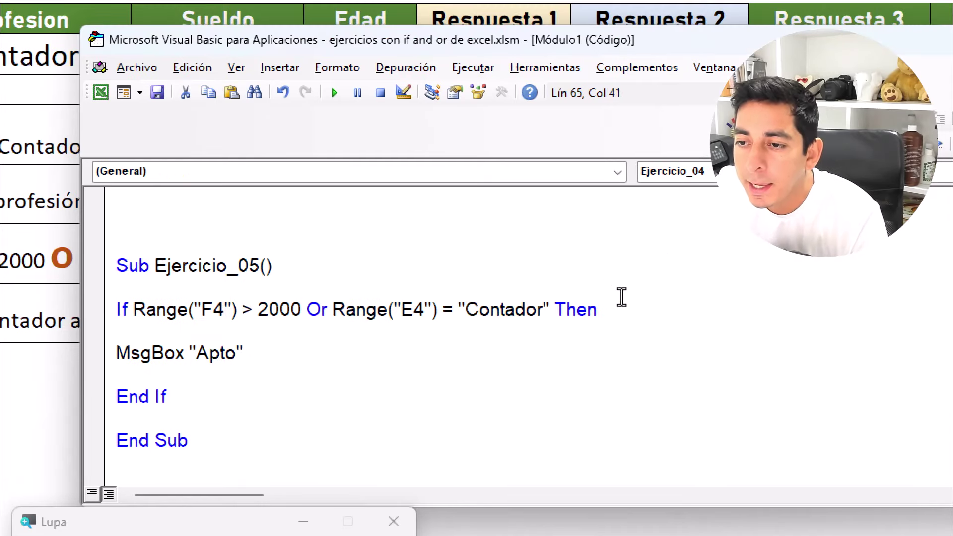
key("shift+Left")
key("shift+Left")
key("shift+Left")
key("shift+Left")
key("shift+Left")
key("shift+Left")
key("Left")
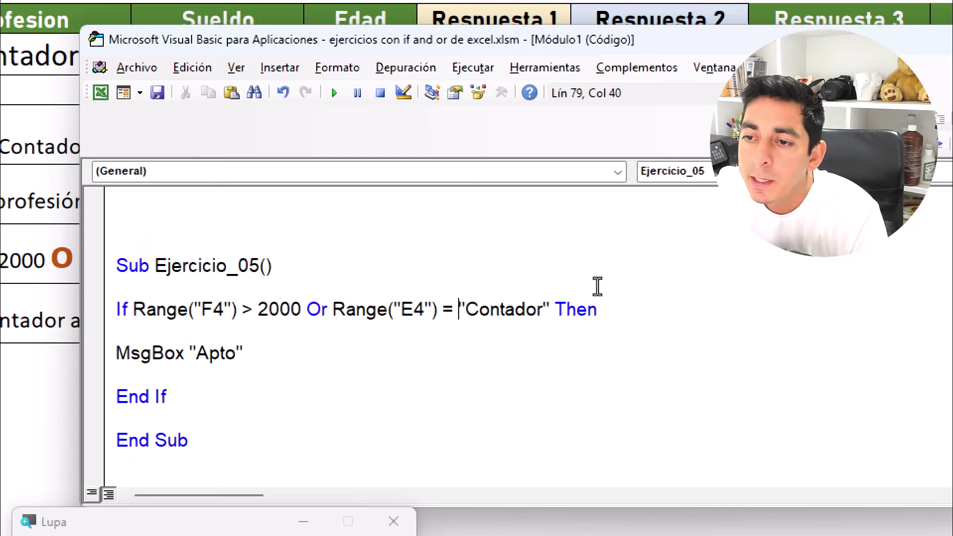
key("shift+Right")
key("Right")
key("Right")
key("Right")
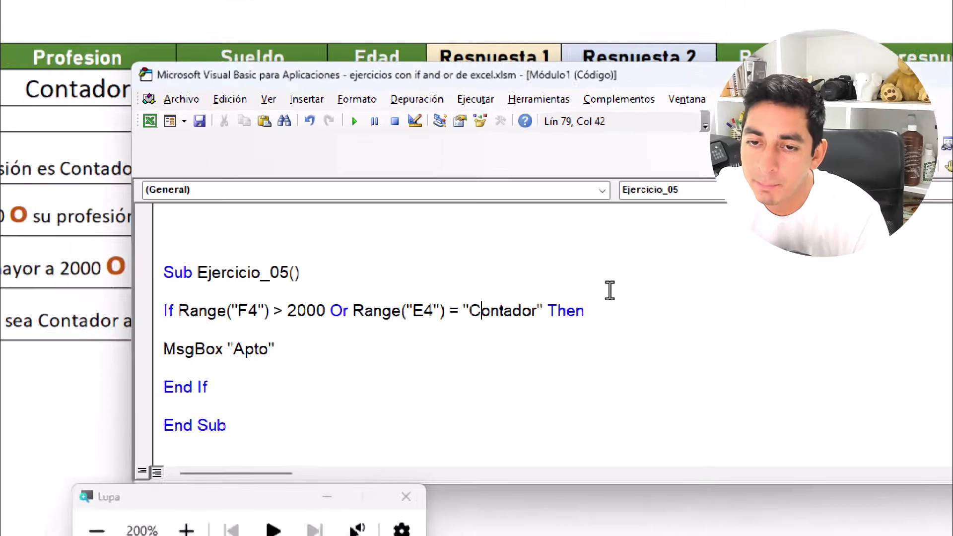
Step: Run Ejercicio_05, dismiss its 'Apto' message and return to the worksheet
key("super+Escape")
left_click(566, 318)
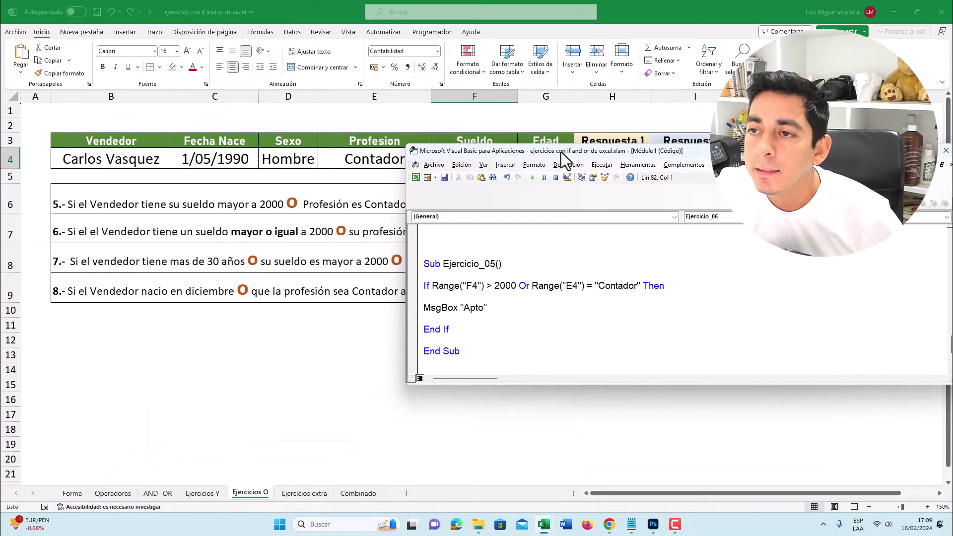
left_click_drag(563, 158, 601, 284)
left_click(571, 301)
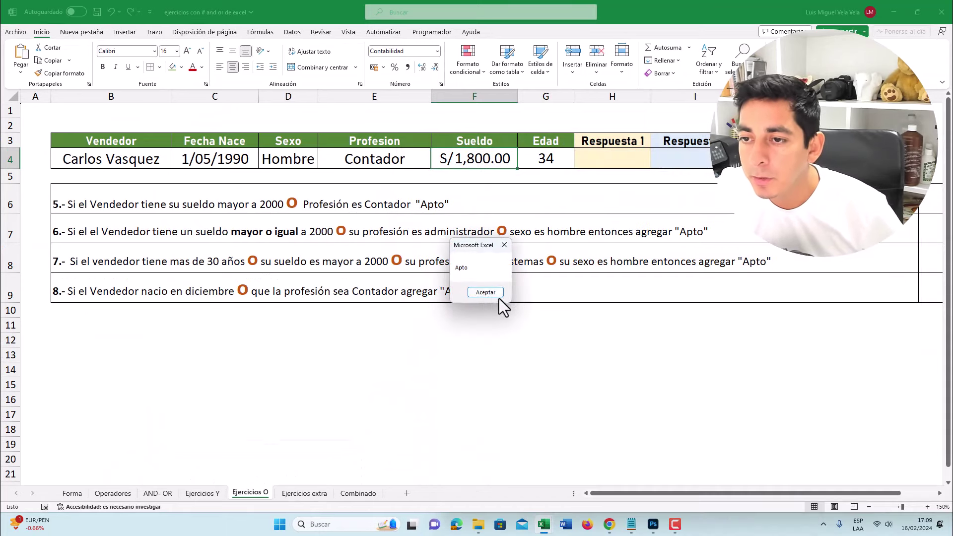
left_click(486, 296)
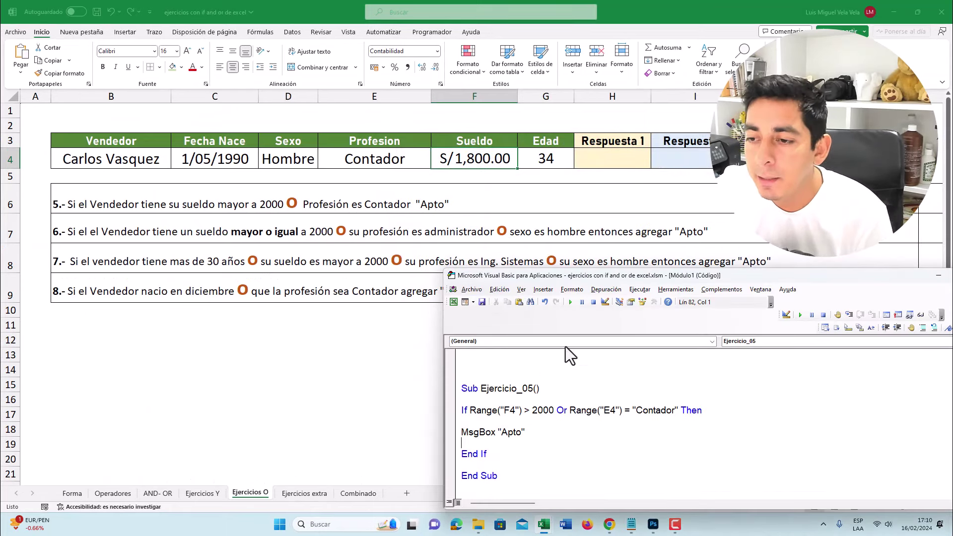
left_click(480, 160)
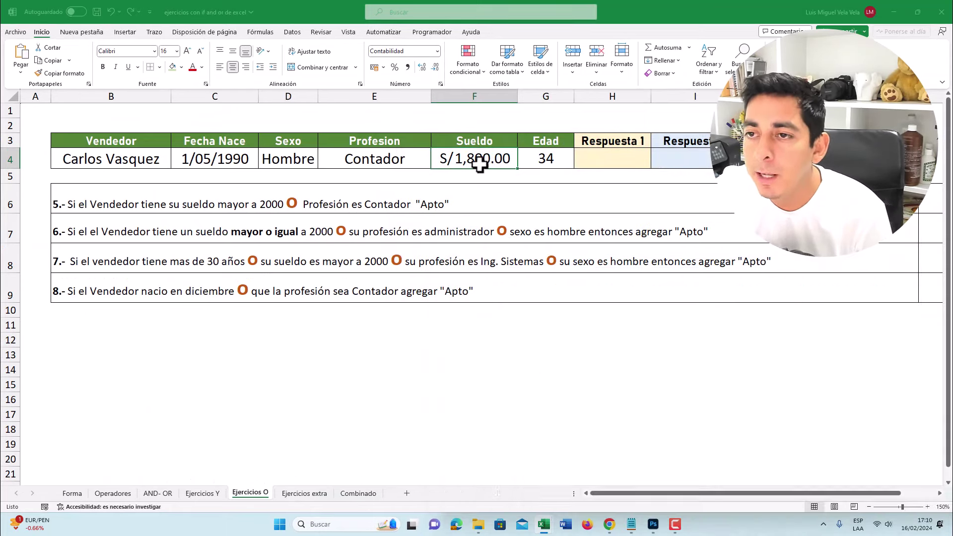
Step: Fill the salary cell F4 red and the profession cell E4 gold
left_click(183, 67)
left_click(178, 183)
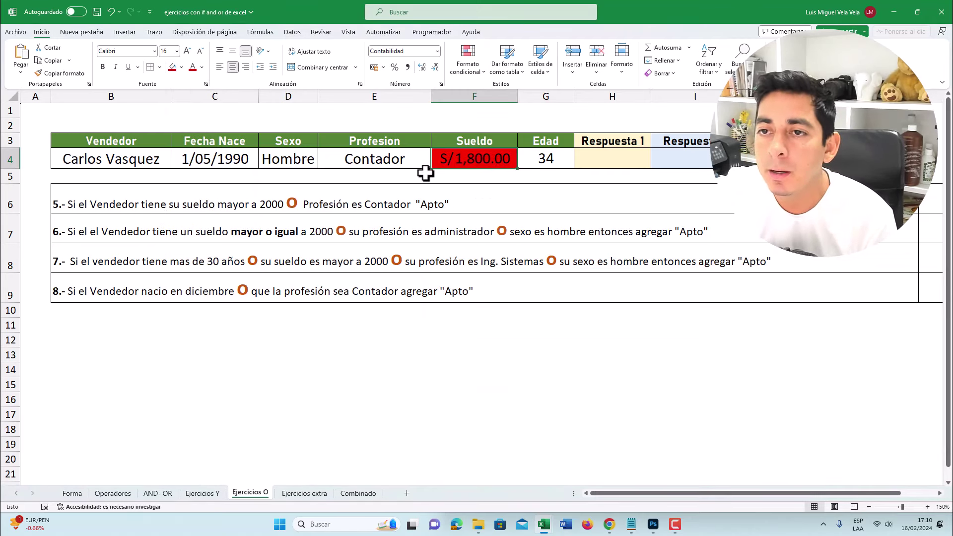
left_click(387, 158)
left_click(182, 68)
mouse_move(544, 524)
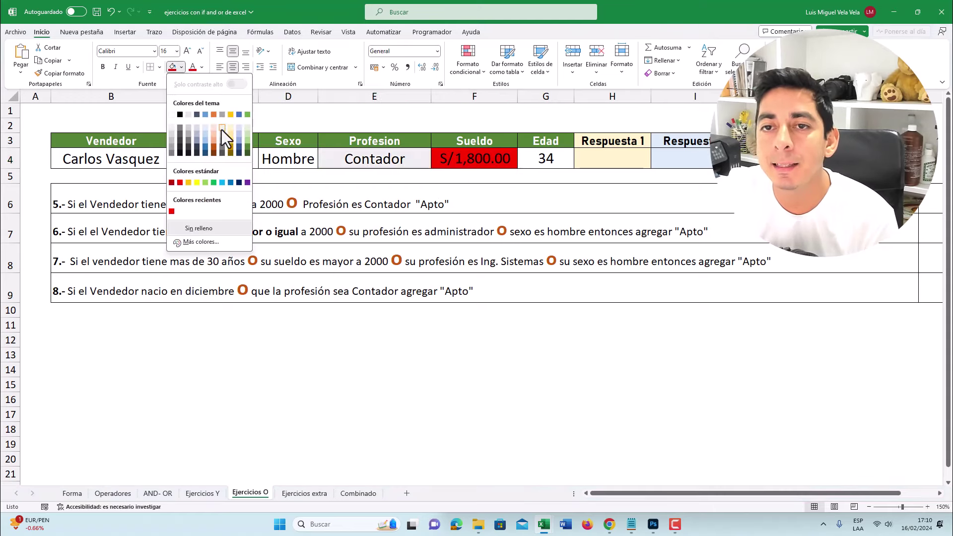
left_click(229, 138)
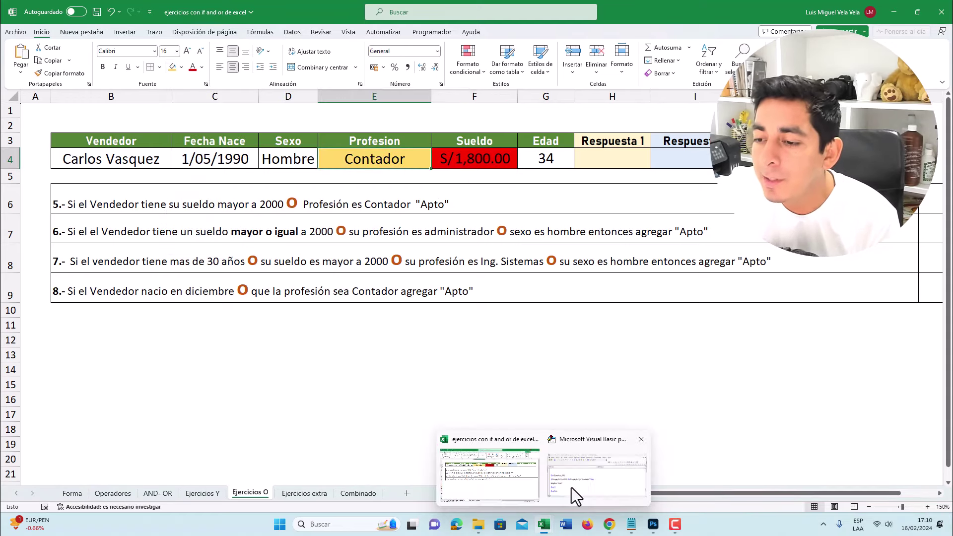
left_click(571, 488)
Step: Review the F4 > 2000 and E4 conditions and the MsgBox "Apto" line of Ejercicio_05
left_click_drag(554, 412, 469, 412)
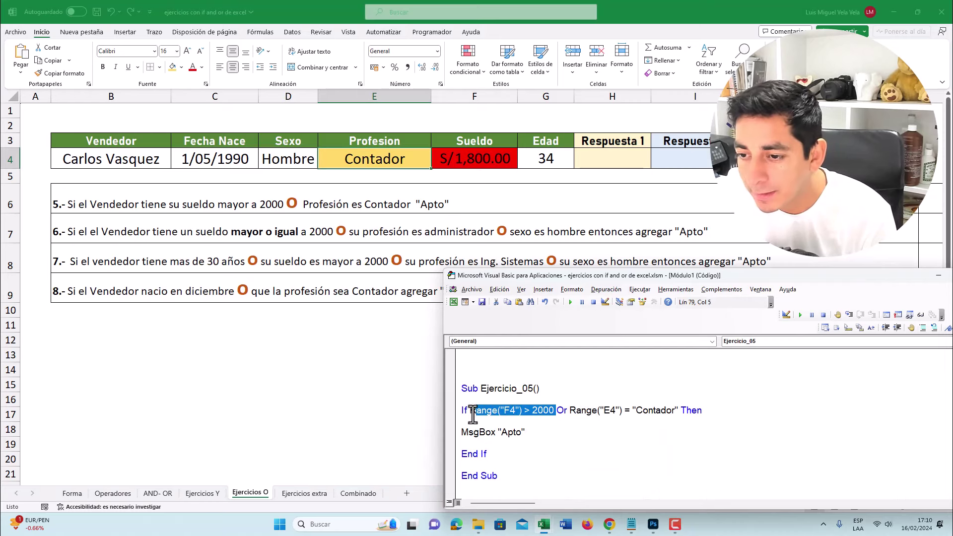
left_click_drag(677, 412, 569, 410)
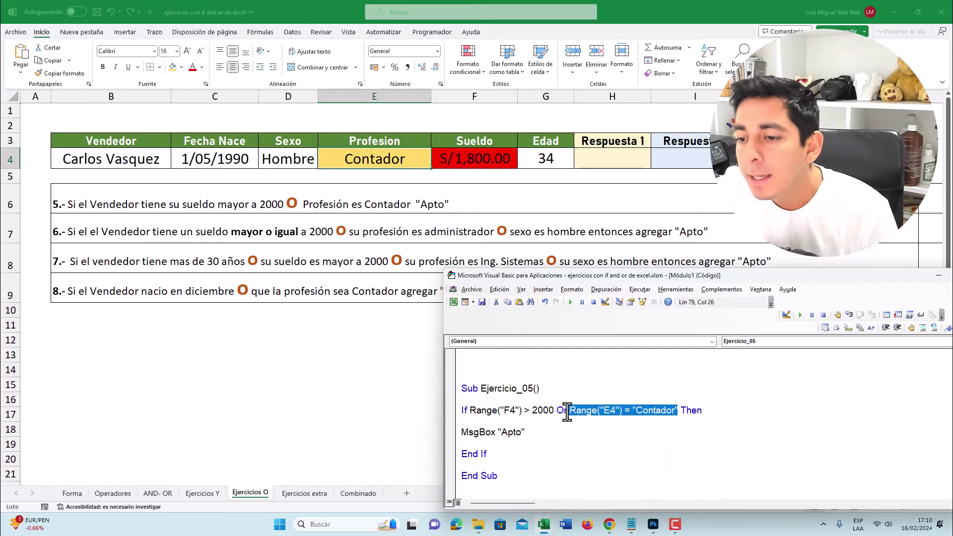
scroll(511, 447, "down", 1)
left_click_drag(611, 279, 654, 148)
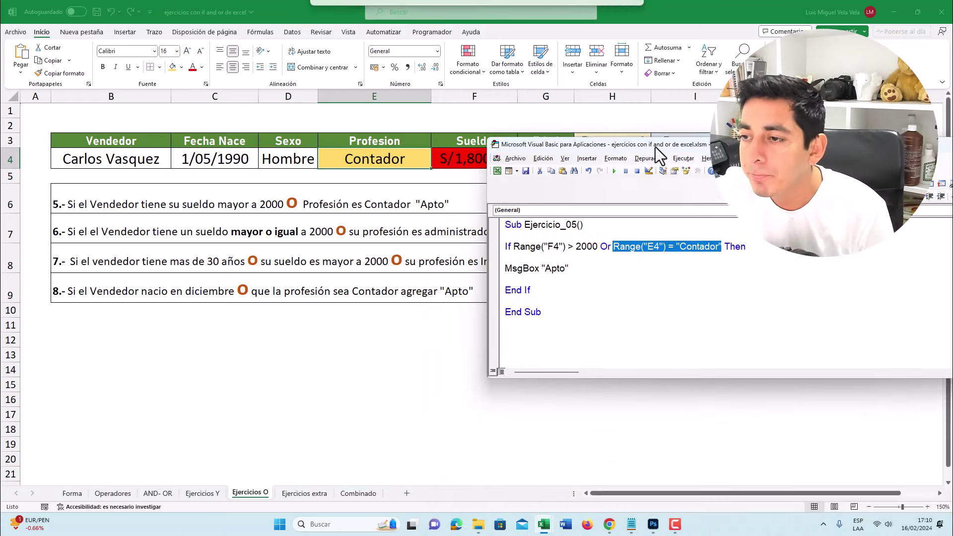
left_click_drag(598, 269, 501, 269)
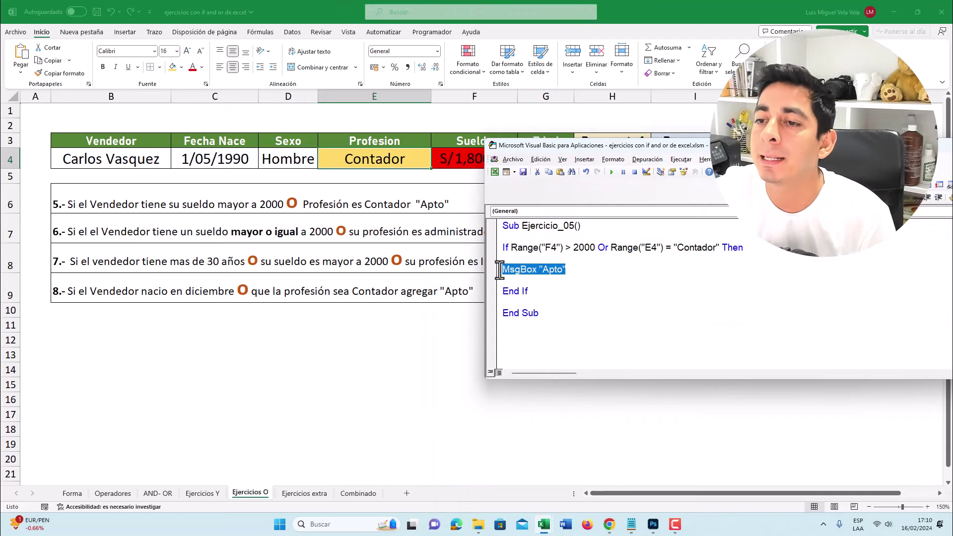
left_click(506, 259)
left_click_drag(598, 269, 480, 268)
left_click(579, 270)
Step: Add an Else branch with MsgBox "Todas son falsas" below the Apto message
key("Return")
key("Return")
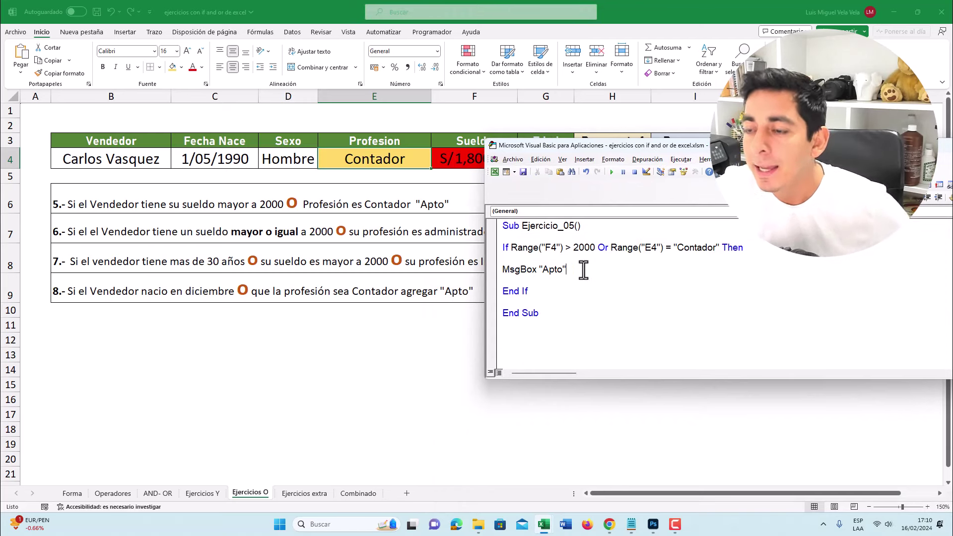
key("Up")
key("Return")
type("else")
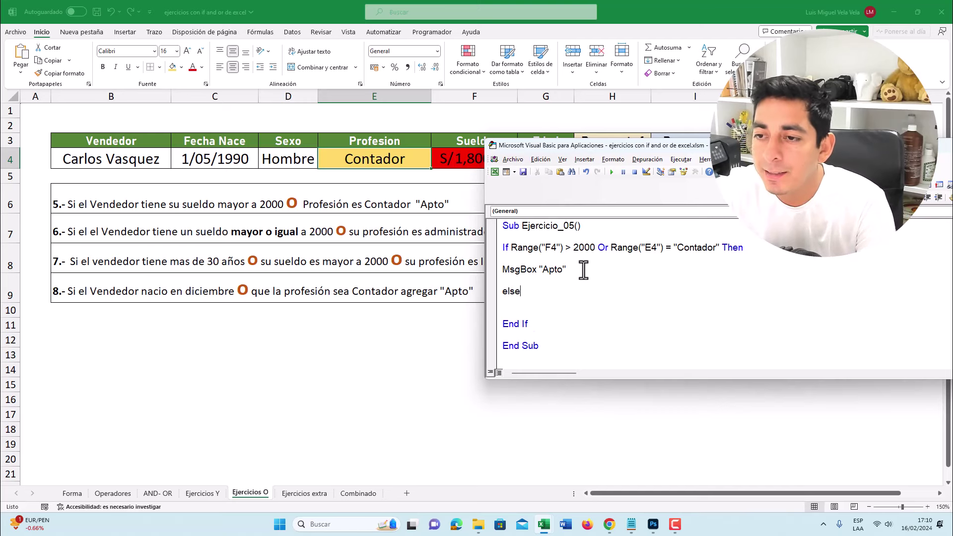
key("Return")
type("msgbox\"")
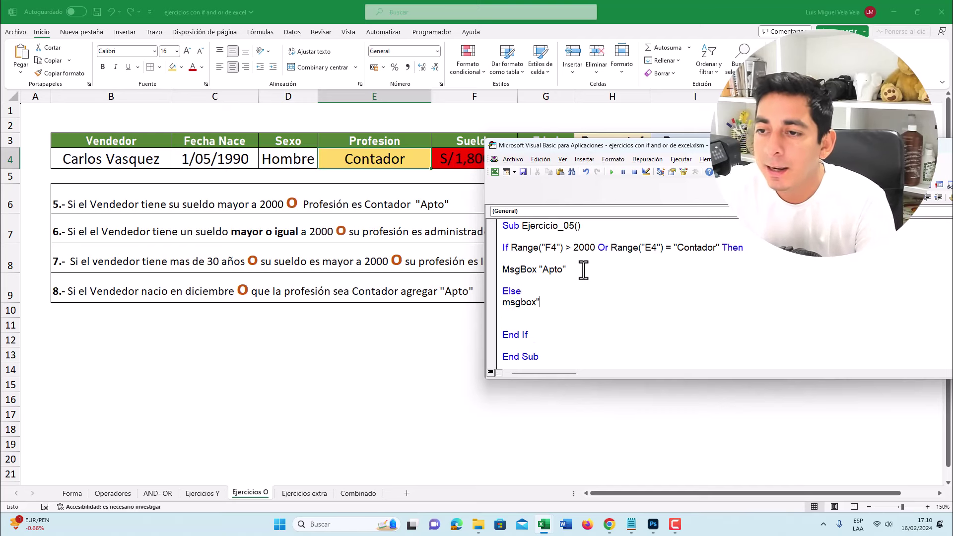
type("Todas")
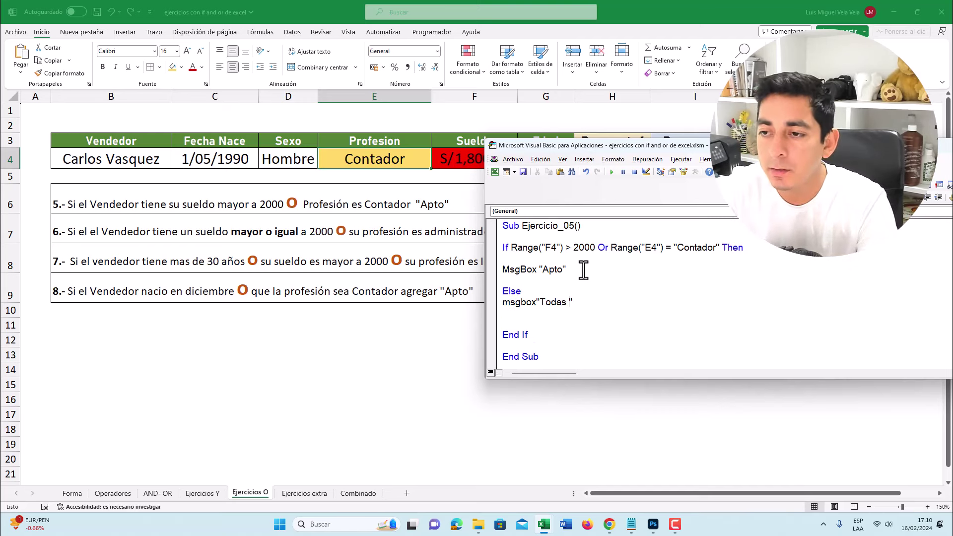
key("Down")
key("Down")
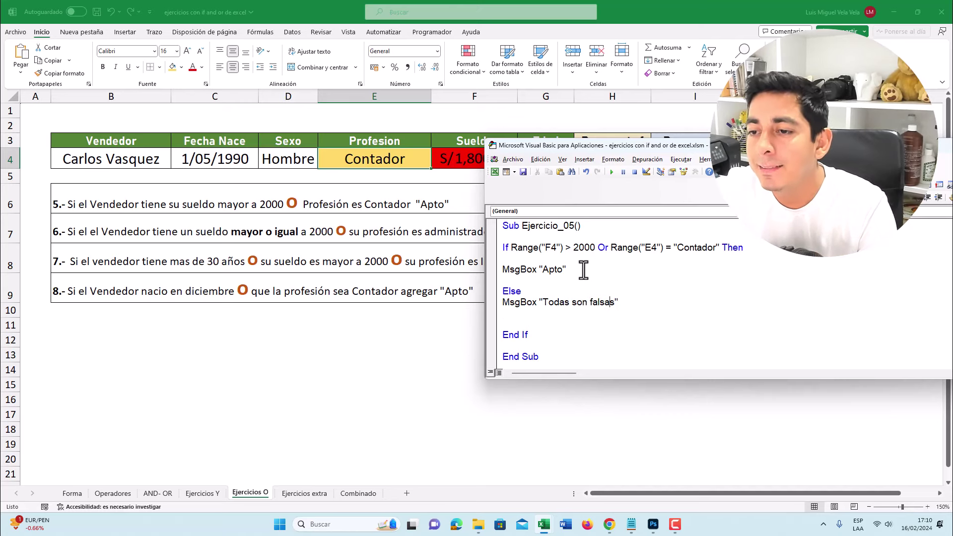
Step: Indent both MsgBox lines under If and Else and remove the blank lines around Else
key("Return")
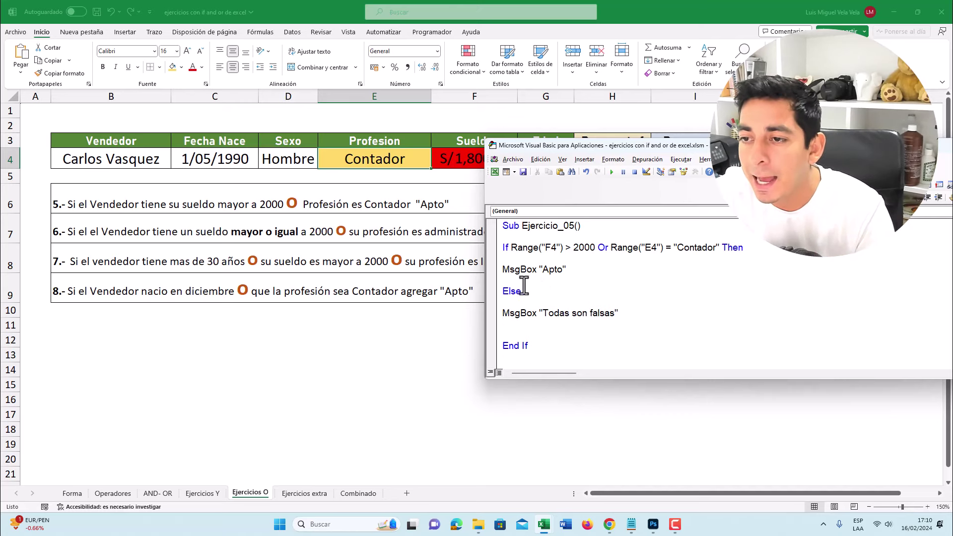
key("Tab")
left_click(503, 270)
key("Tab")
left_click_drag(526, 292, 462, 292)
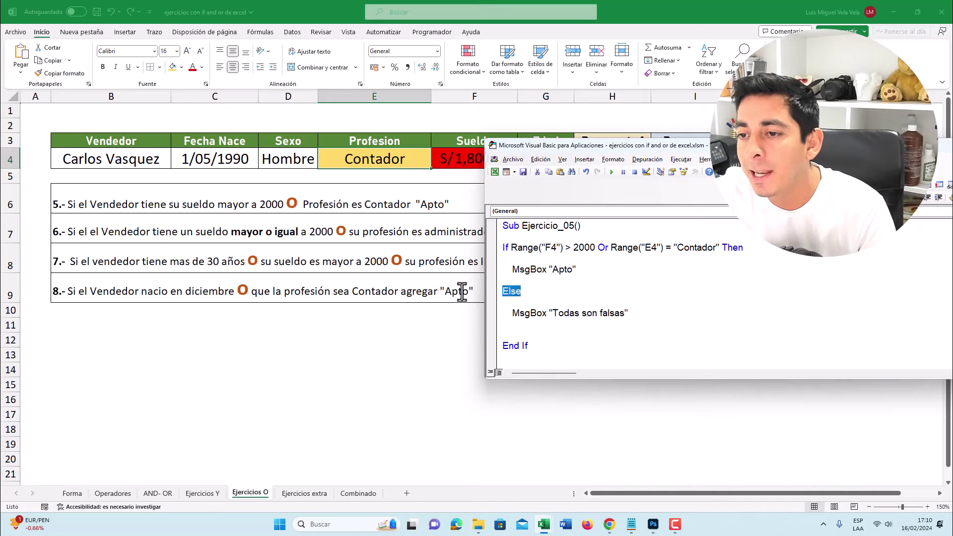
left_click(529, 298)
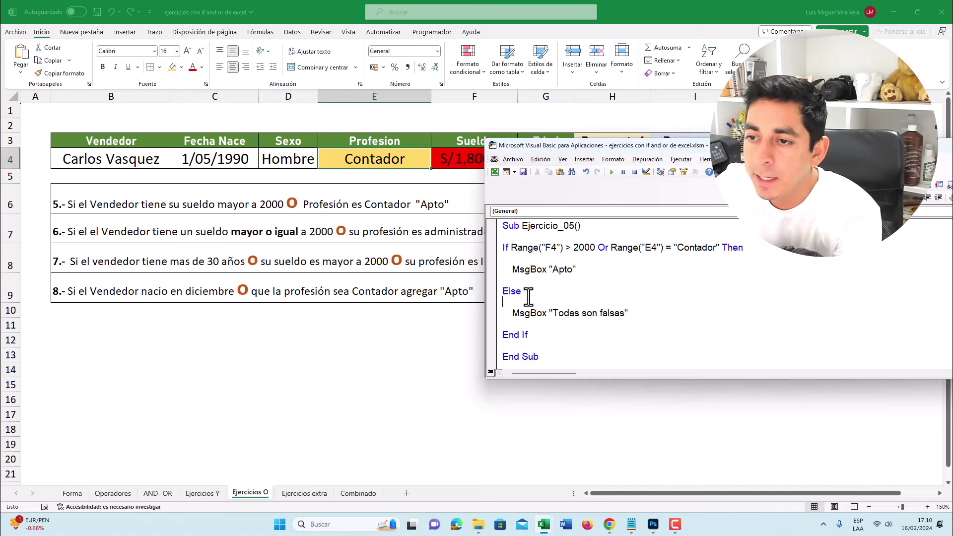
key("BackSpace")
key("Up")
key("BackSpace")
left_click_drag(541, 336, 503, 226)
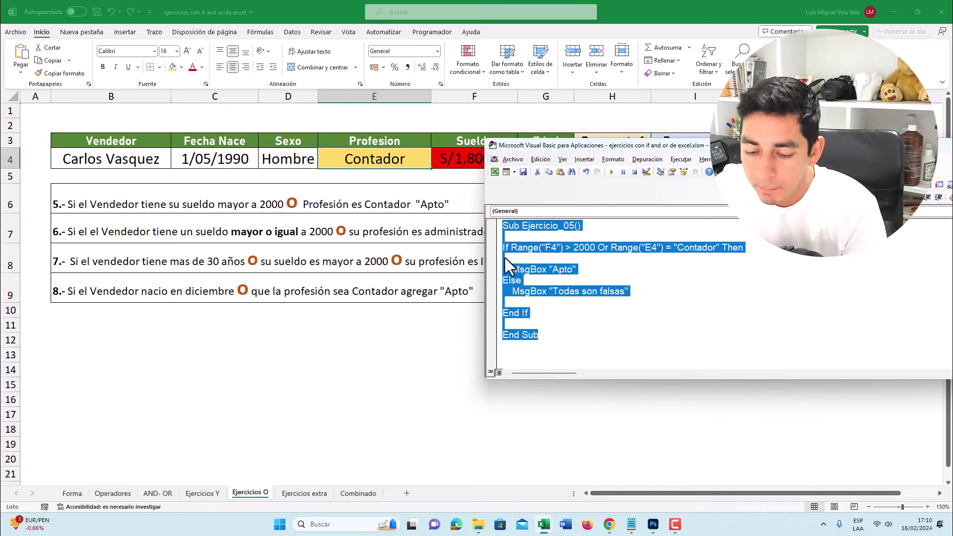
scroll(576, 317, "down", 3)
Step: Paste a copy of Ejercicio_05, rename it Ejercicio_06 and delete its If block
left_click(584, 250)
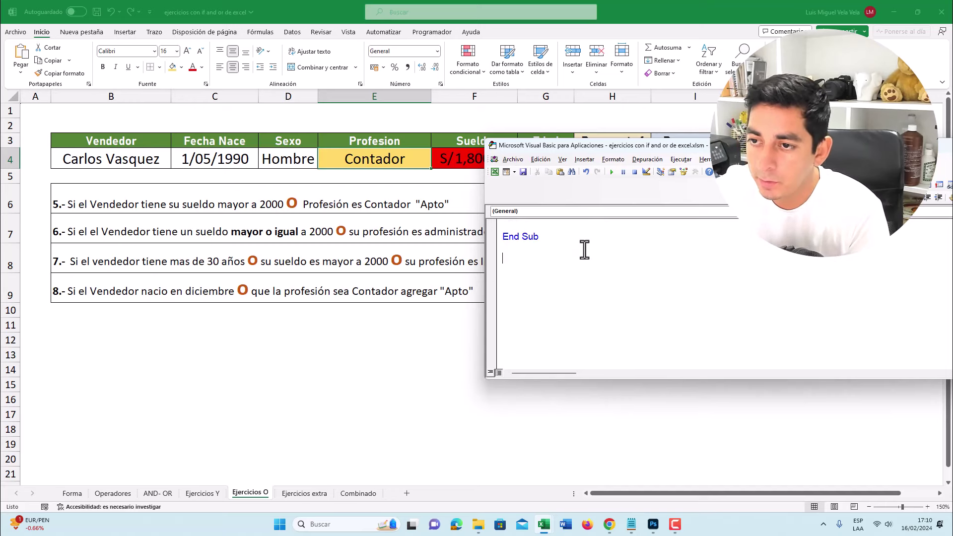
type("Sub Ejercicio_05()  If Range(\"F4\") > 2000 Or Range(\"E4\") = \"Contador\" Then      MsgBox \"Apto\" Else     MsgBox \"Todas son falsas\"  End If  End Sub")
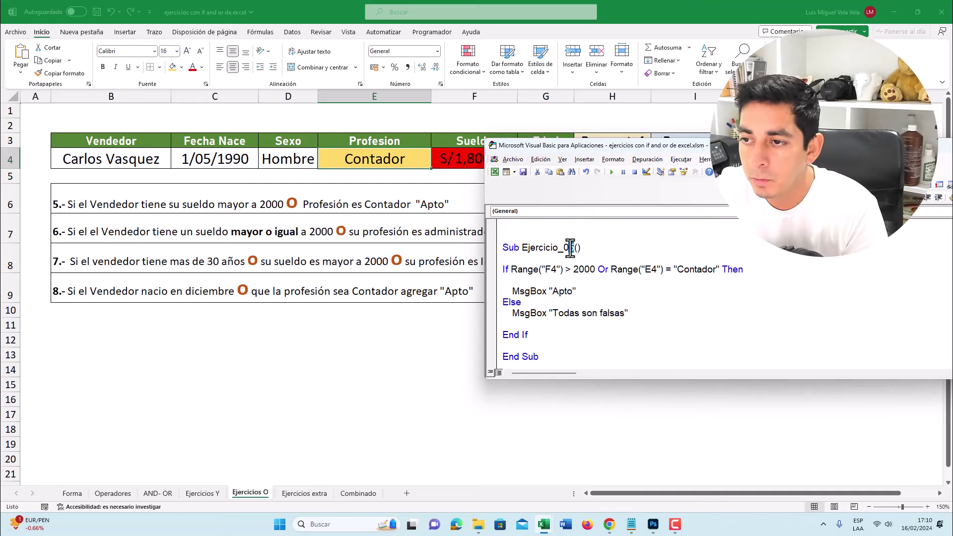
left_click_drag(571, 247, 565, 247)
type("6")
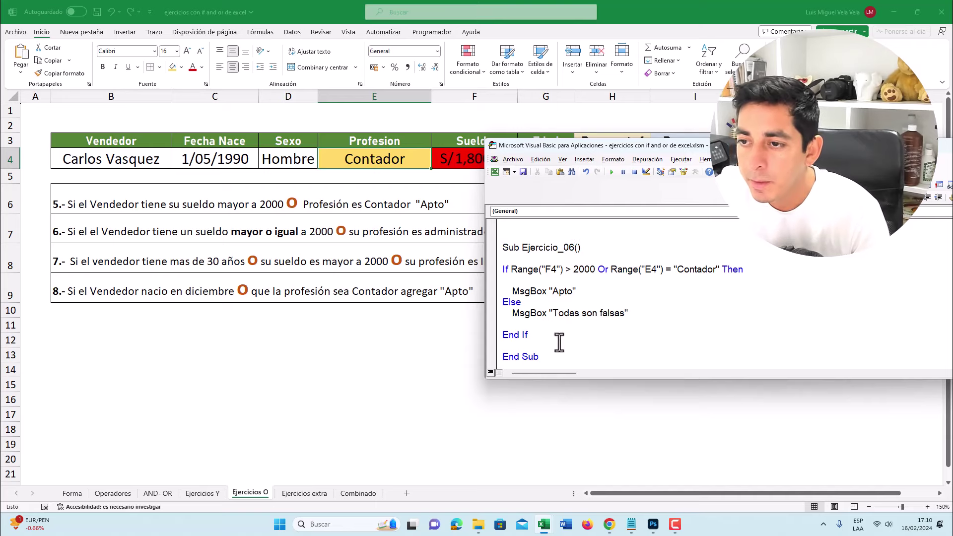
left_click_drag(560, 342, 496, 270)
key("Delete")
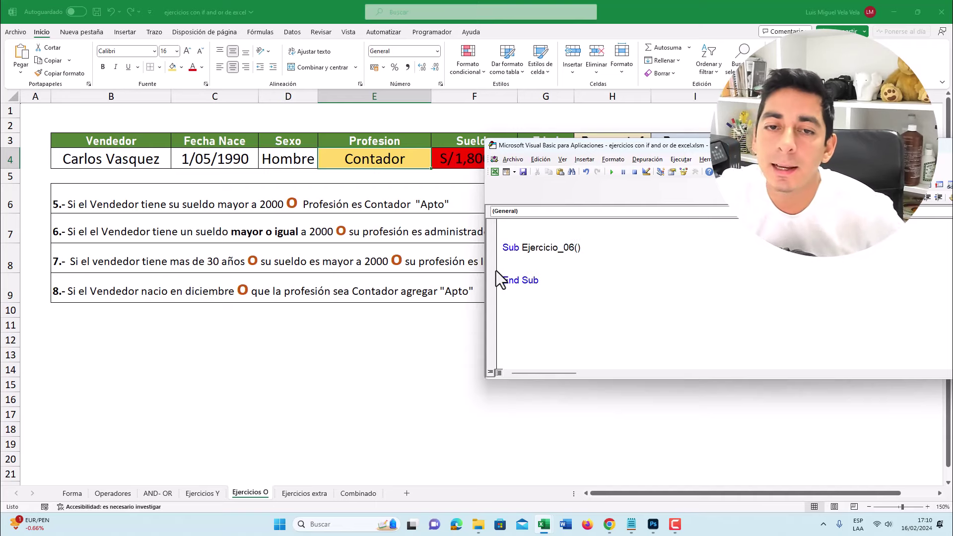
Step: Read the exercise 6 statement in B7 and check the Sueldo value in F4
left_click_drag(546, 145, 496, 497)
double_click(114, 231)
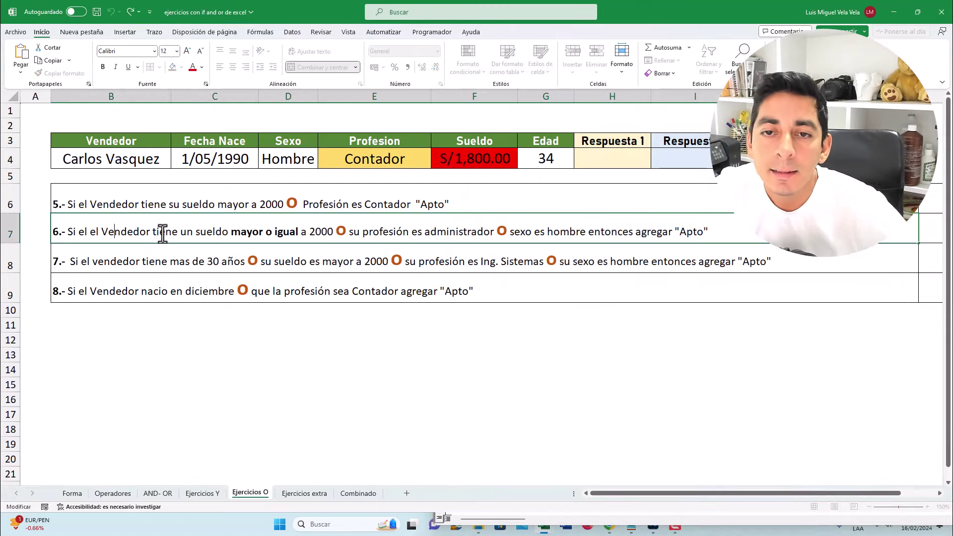
mouse_move(230, 231)
left_mouse_down()
mouse_move(333, 231)
mouse_move(299, 231)
left_mouse_up()
left_click(242, 232)
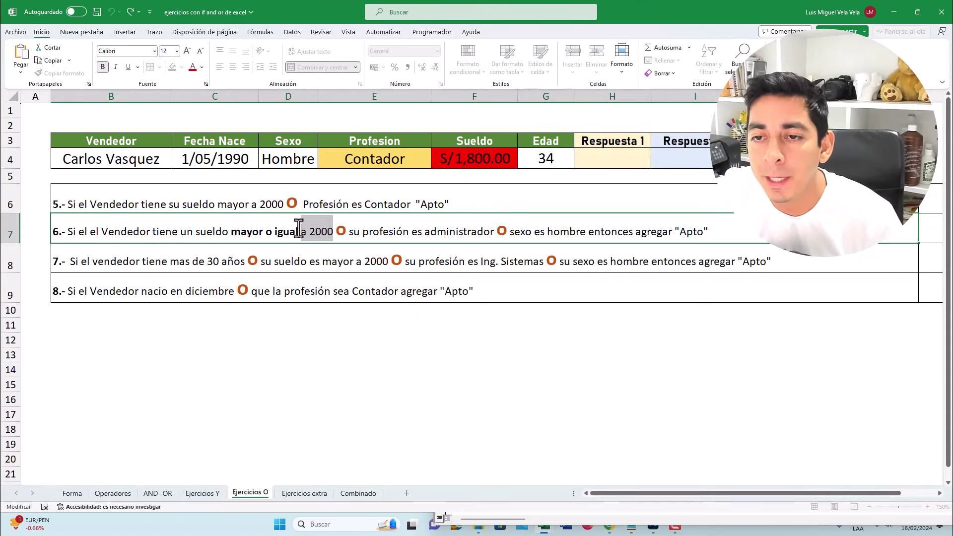
left_click(485, 90)
left_click(467, 154)
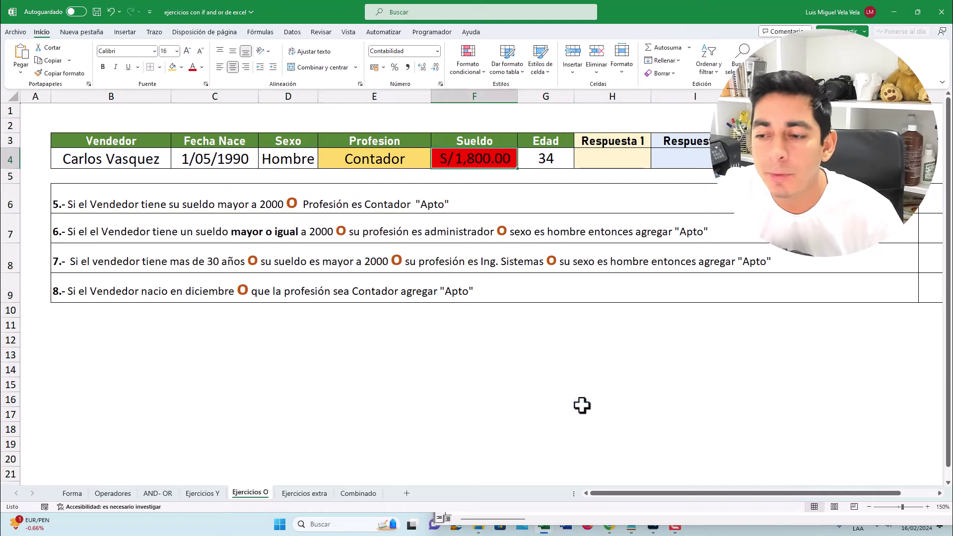
left_click(593, 527)
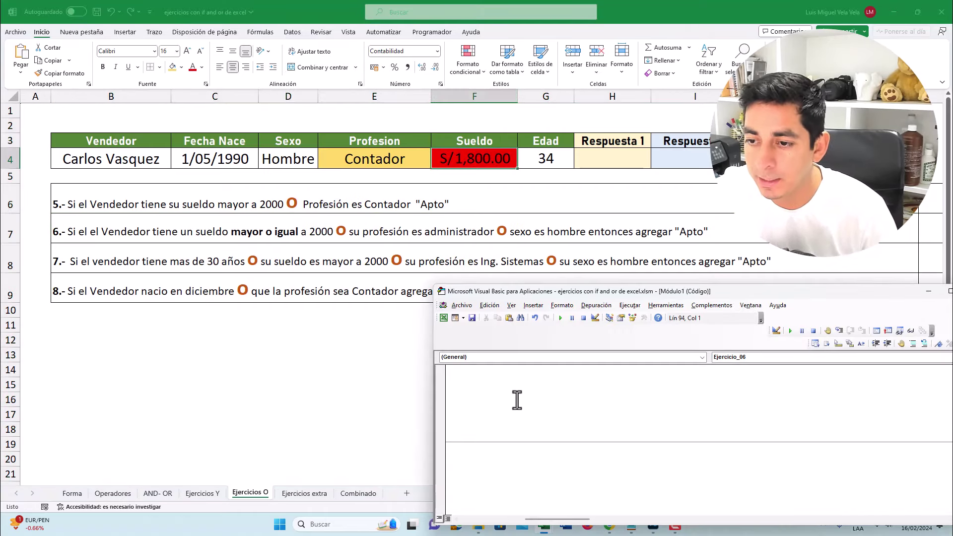
Step: Paste the old If condition into Ejercicio_06 and delete the leftover > 2000 Or fragment
left_click_drag(565, 297, 584, 129)
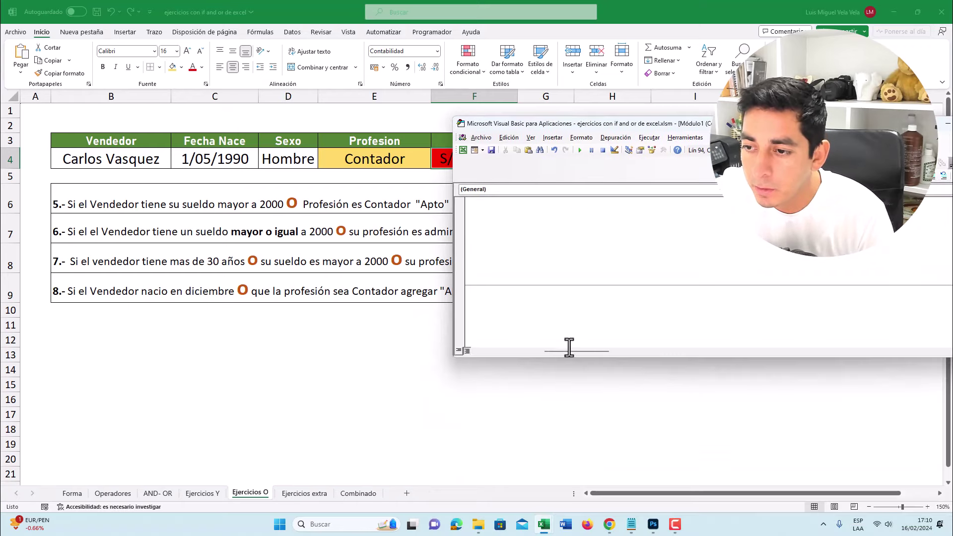
scroll(559, 354, "up", 5)
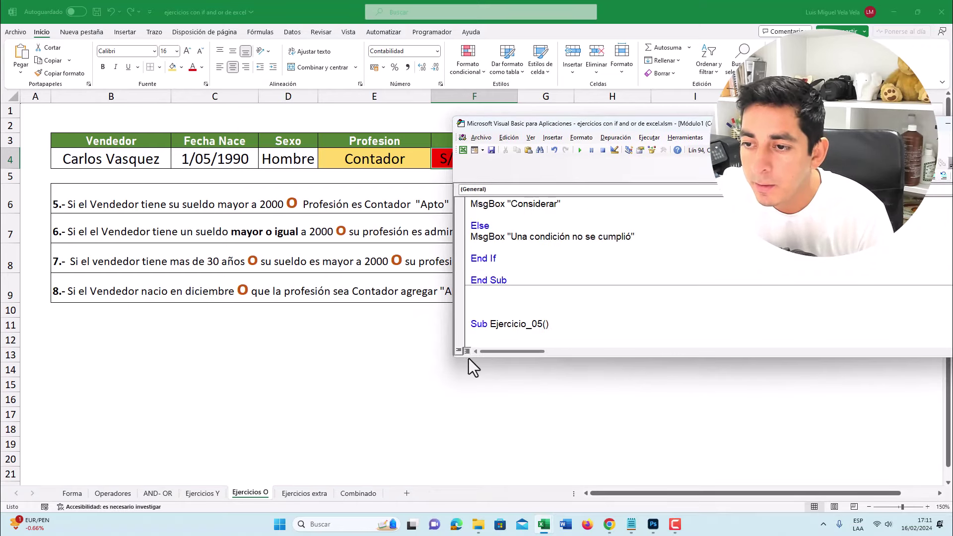
scroll(496, 338, "down", 2)
scroll(531, 308, "down", 4)
scroll(531, 308, "up", 2)
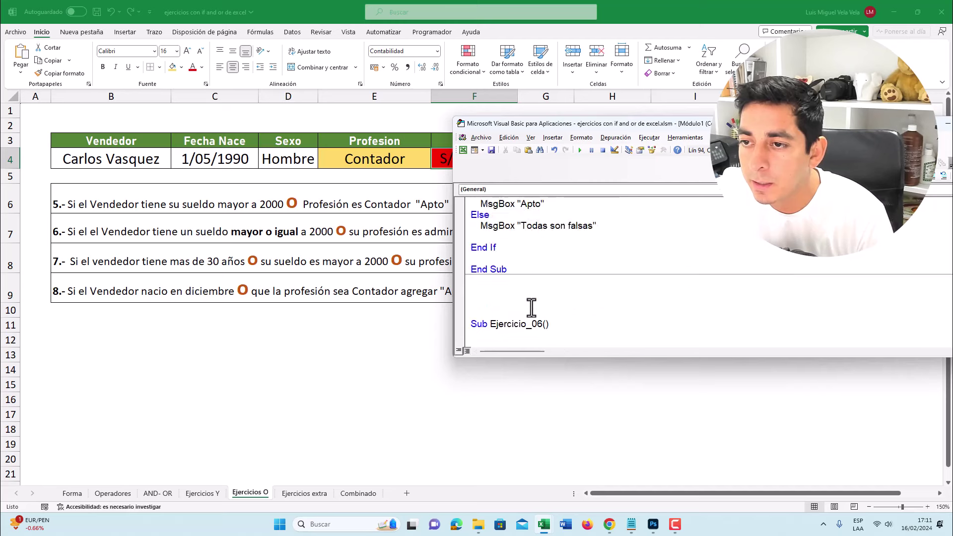
scroll(532, 308, "up", 1)
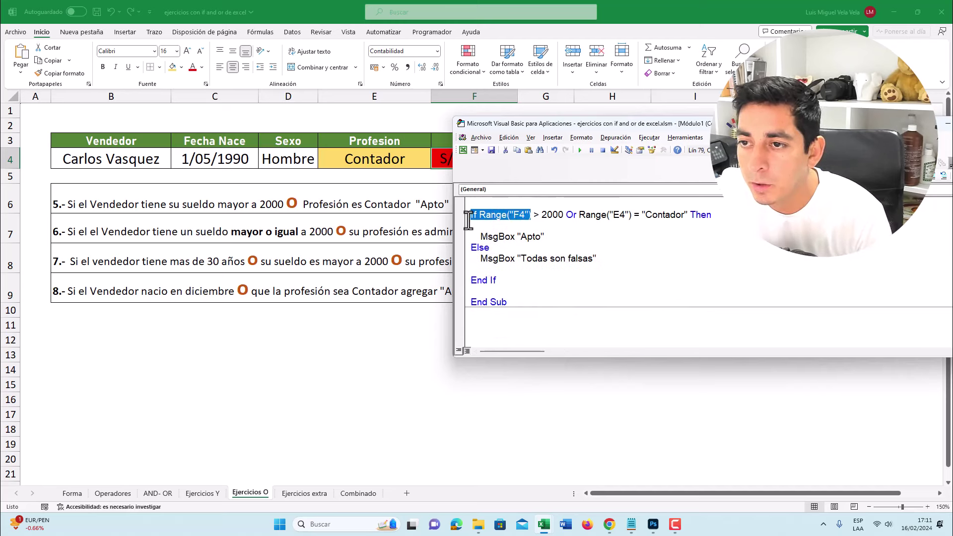
left_click_drag(531, 217, 535, 273)
key("ctrl+c")
scroll(516, 276, "down", 3)
scroll(516, 276, "up", 1)
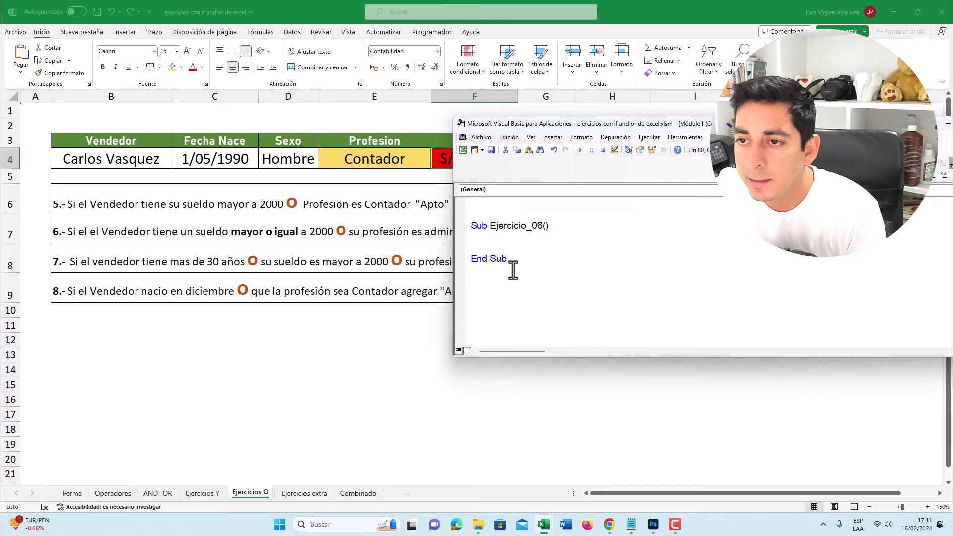
left_click(500, 247)
key("Return")
key("ctrl+v")
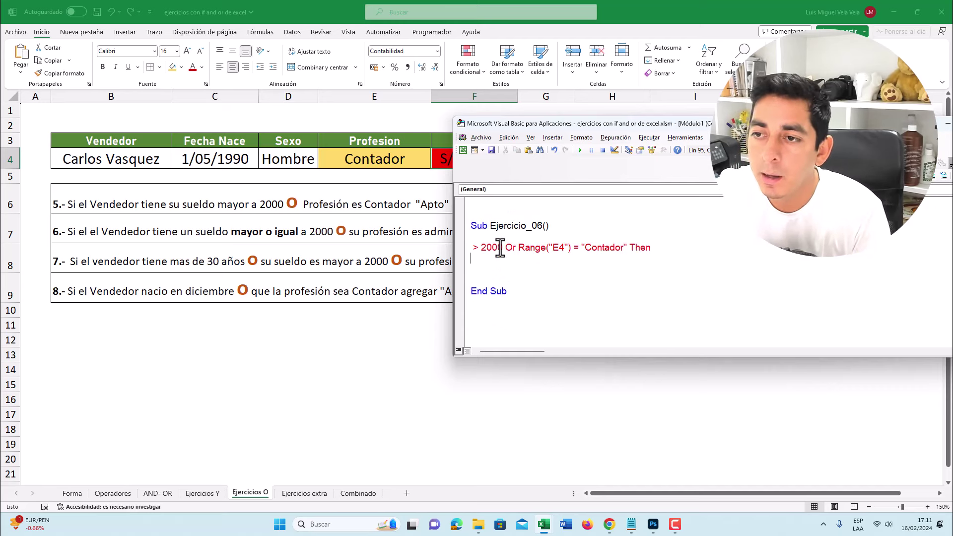
left_click_drag(525, 248, 365, 254)
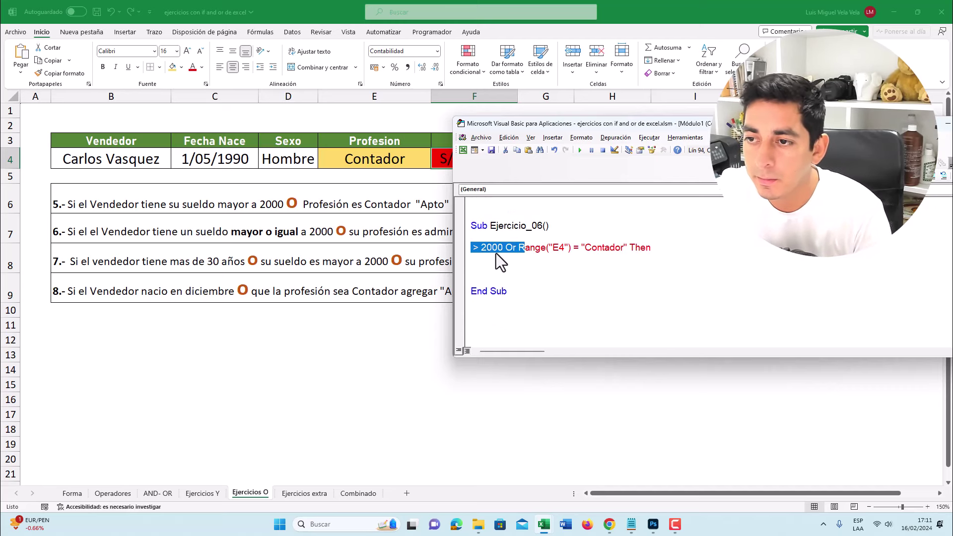
left_click_drag(524, 247, 404, 248)
key("Delete")
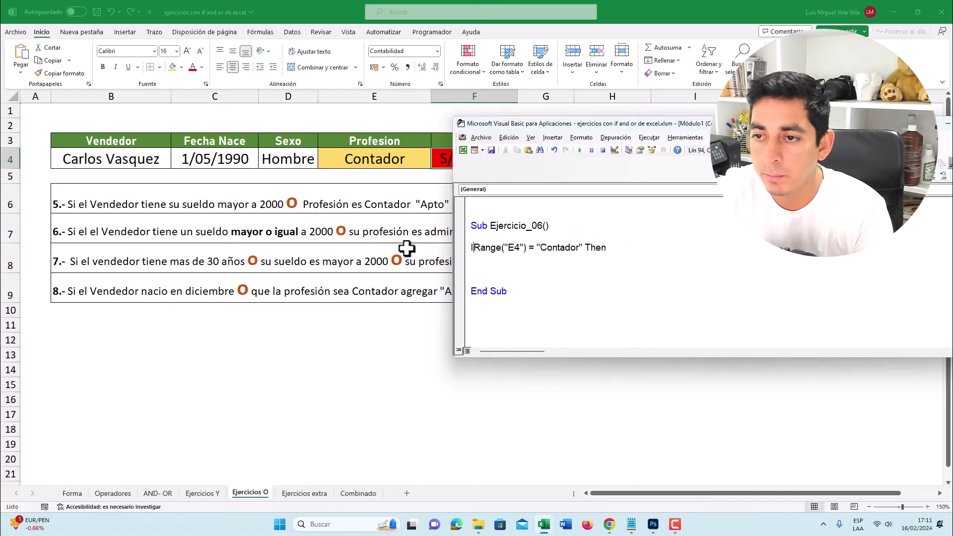
type("If")
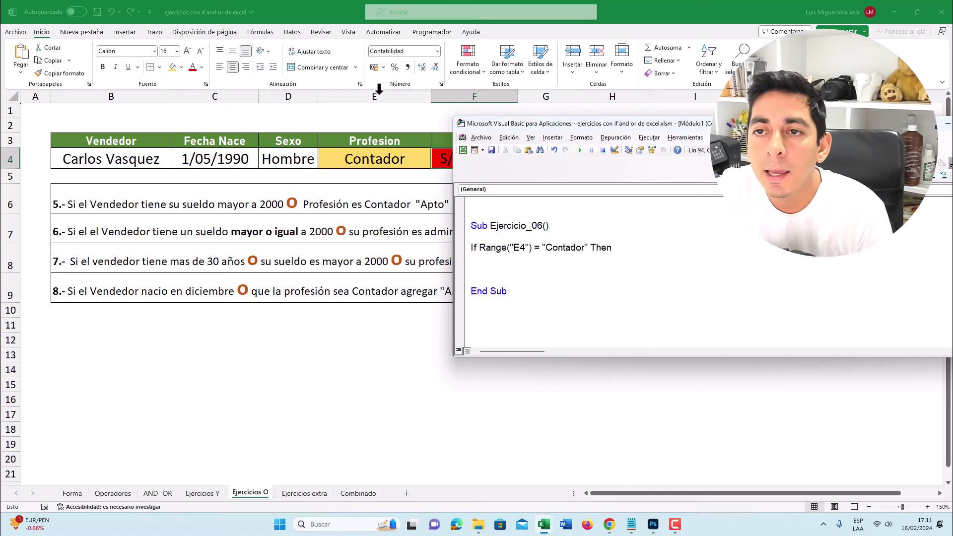
Step: Change the test to Range("F4") >= 200 Or Range("E4") = "Administrador"
left_click_drag(539, 134, 505, 243)
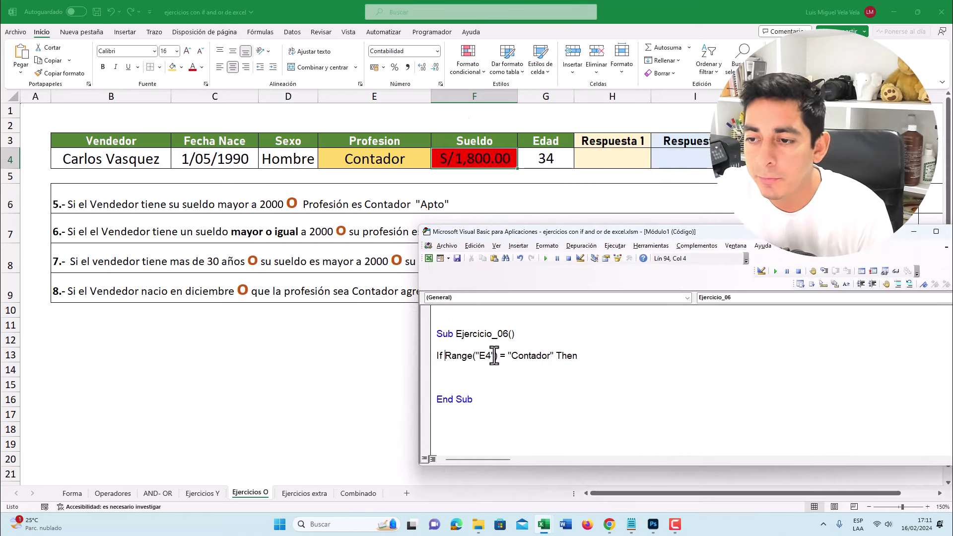
type("F")
left_click_drag(576, 357, 501, 356)
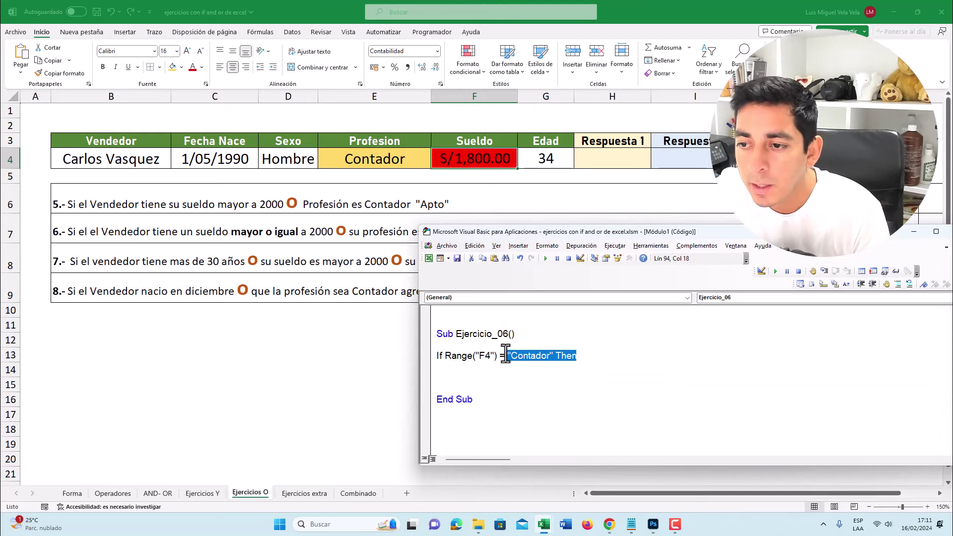
type(">")
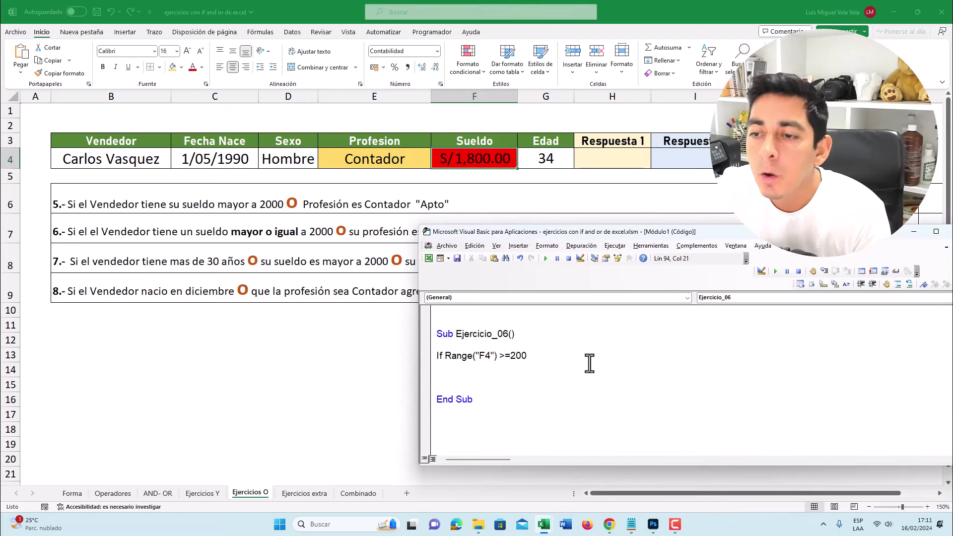
left_click(335, 237)
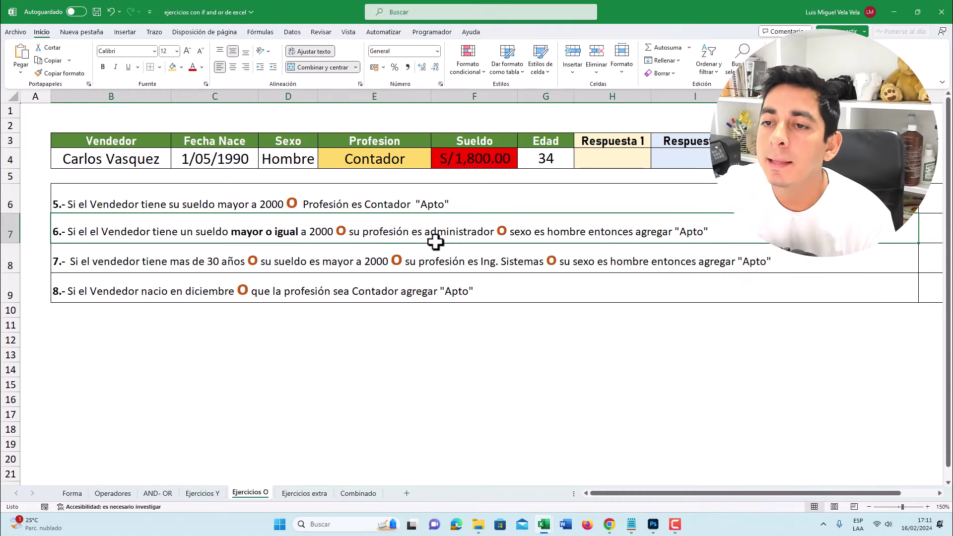
mouse_move(544, 524)
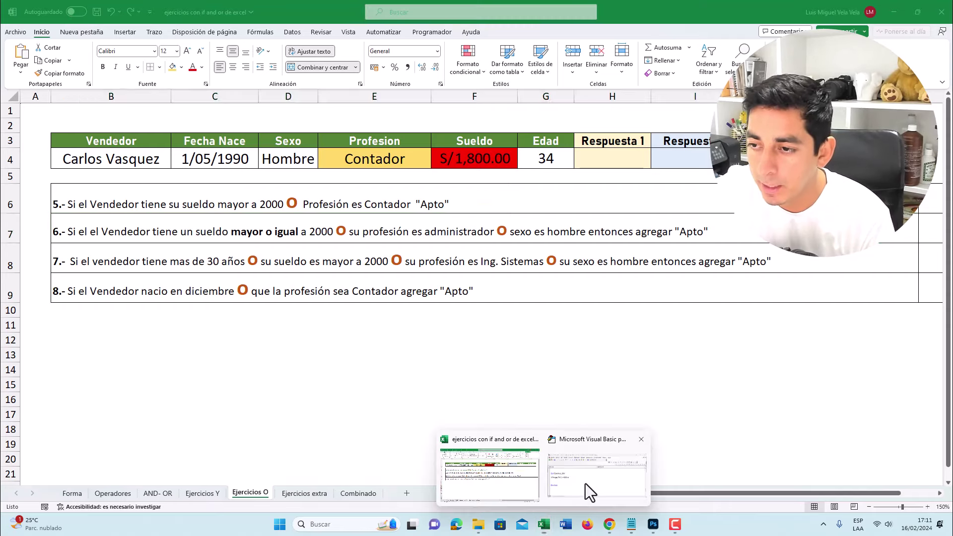
left_click(586, 489)
type("ge(\"F4\") >=200 or Range(")
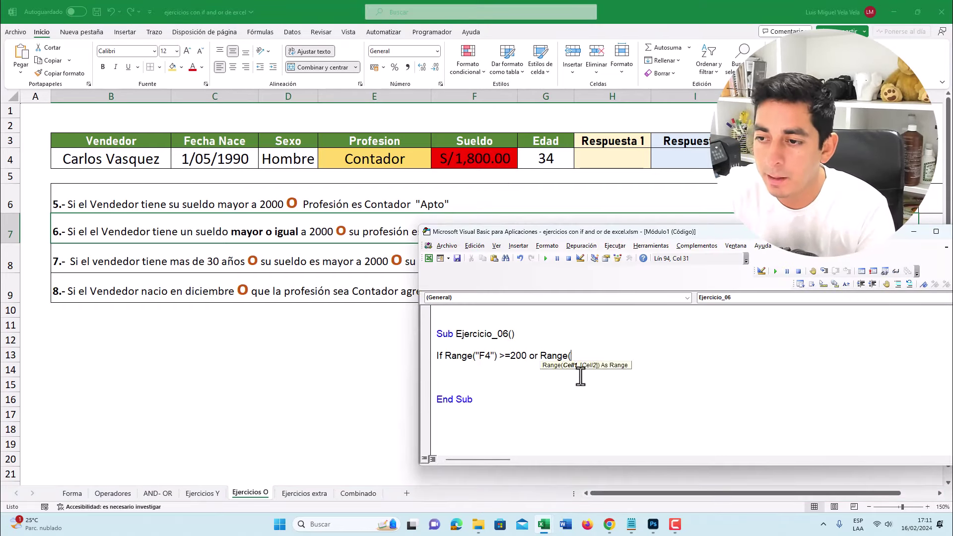
type(")")
key("Left")
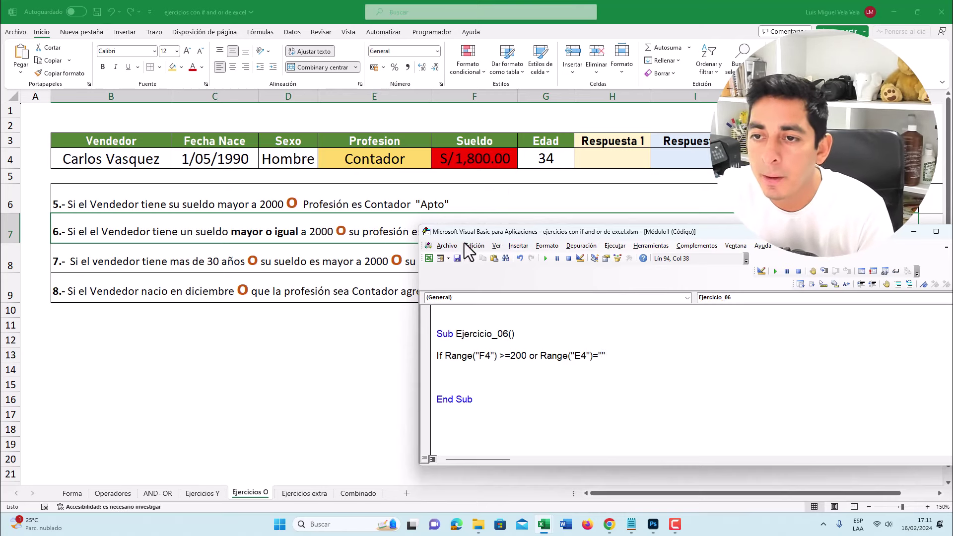
left_click_drag(485, 230, 475, 276)
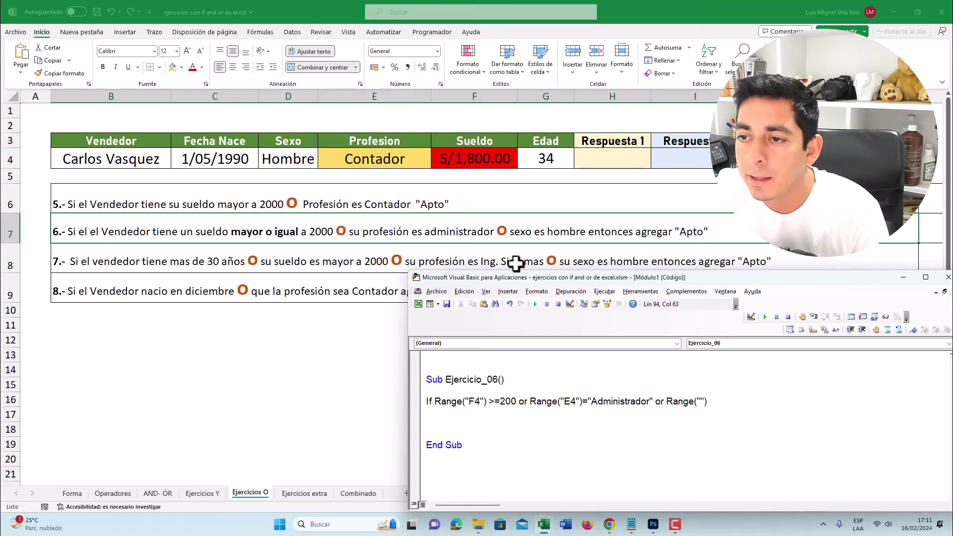
Step: Add the Or Range("D4") = "Hombre" condition for the Sexo column and finish the If line
left_click(522, 231)
double_click(526, 232)
left_click_drag(526, 232, 509, 238)
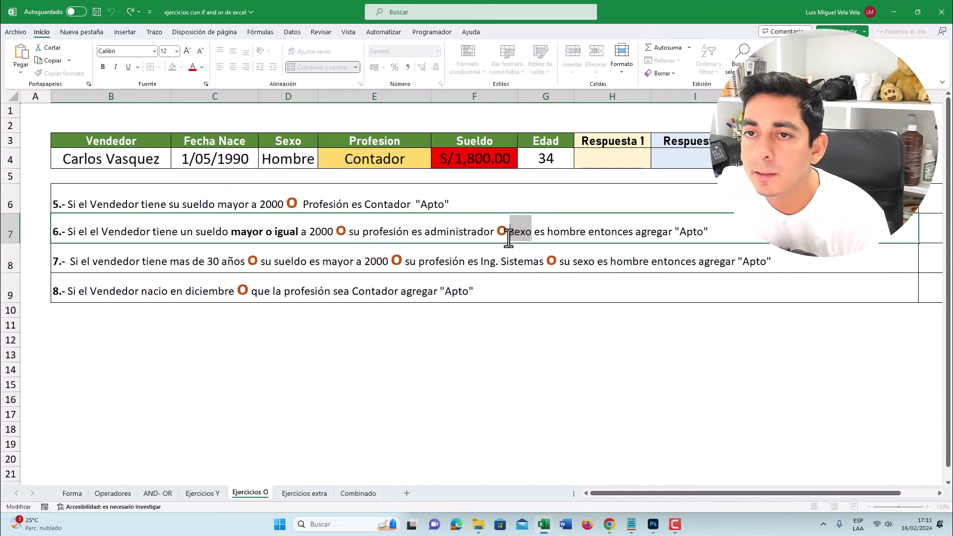
left_click(298, 96)
left_click(283, 158)
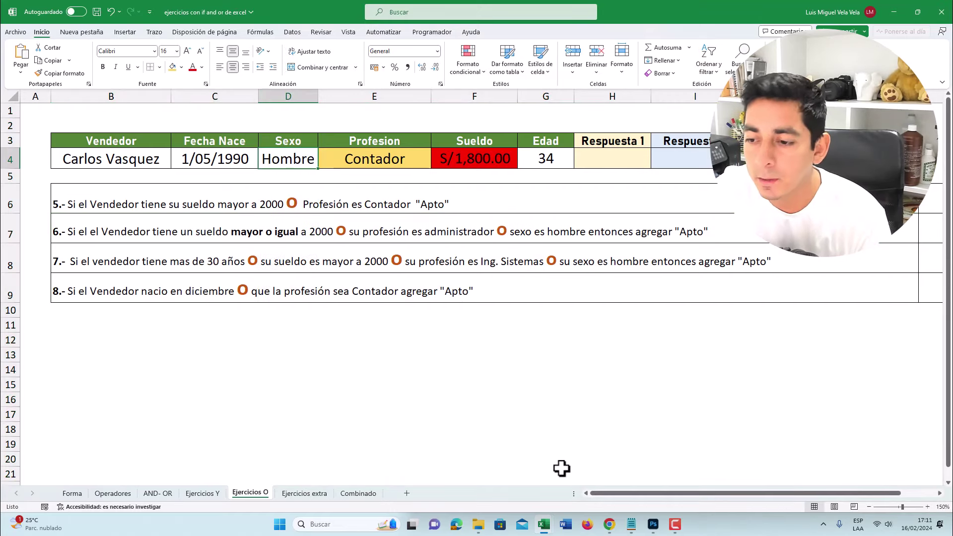
left_click(596, 472)
type("If Range(\"F4\") >=200 or Range(\"E4\")=\"Administrador\" or Range(\"D4\")= \"Hombre\"")
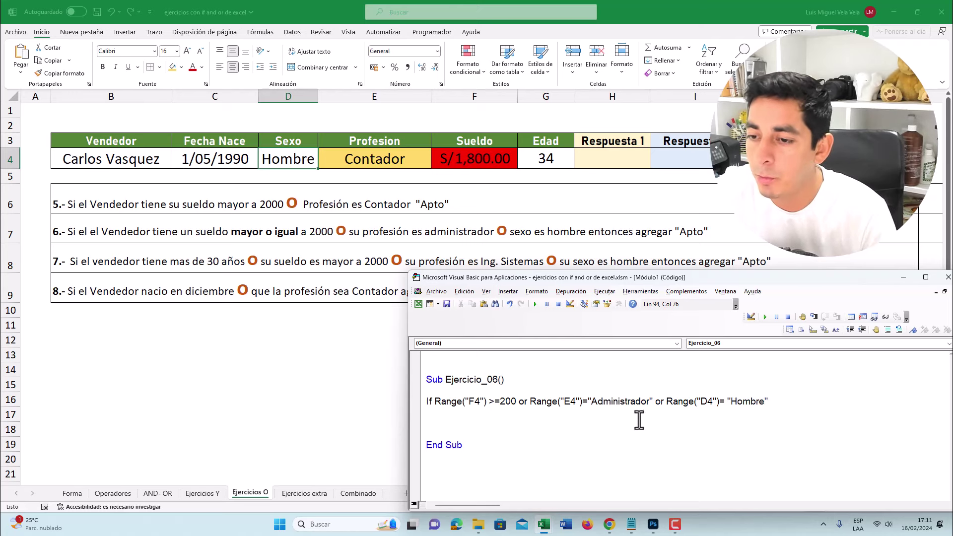
key("Return")
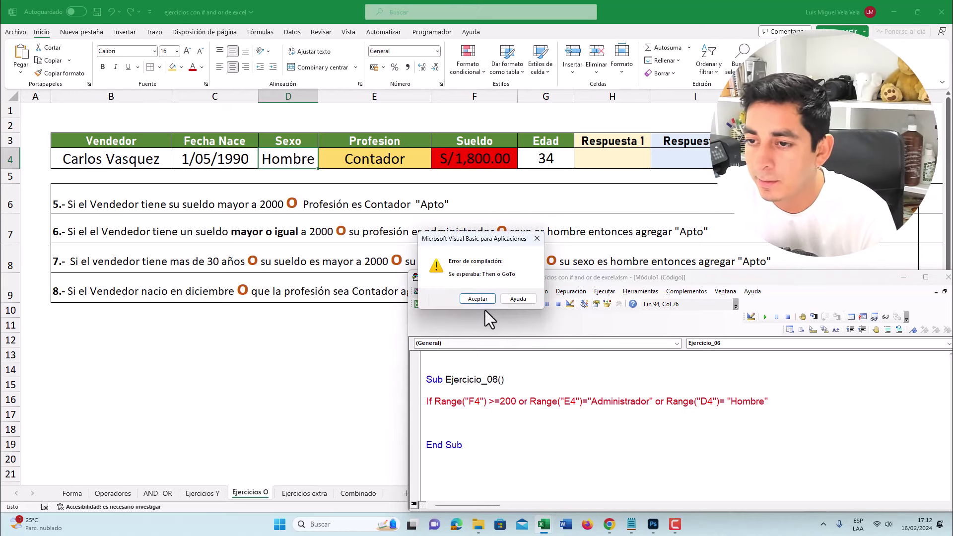
Step: Complete the If line with Then and add MsgBox "Apto" below it
left_click(484, 298)
type("Then")
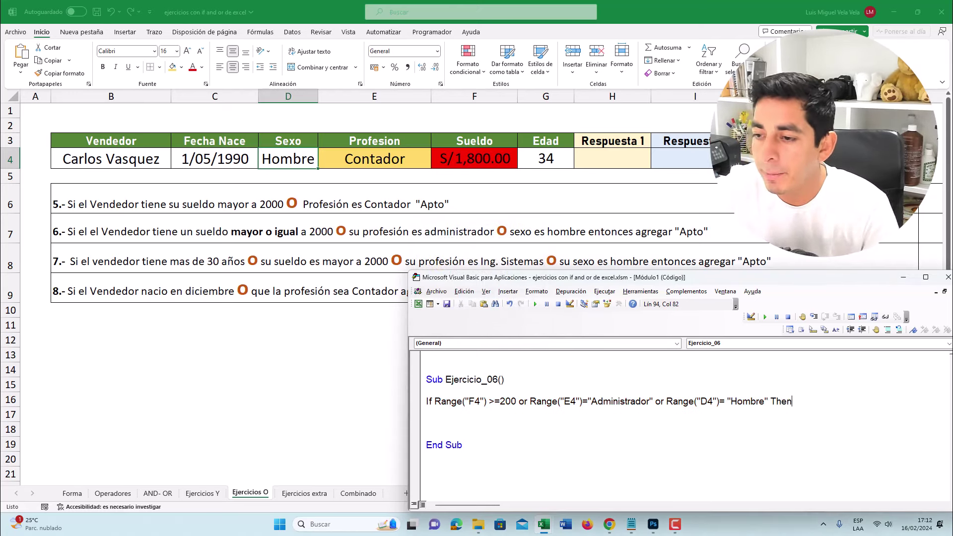
key("Return")
type("msgbox \"Apto")
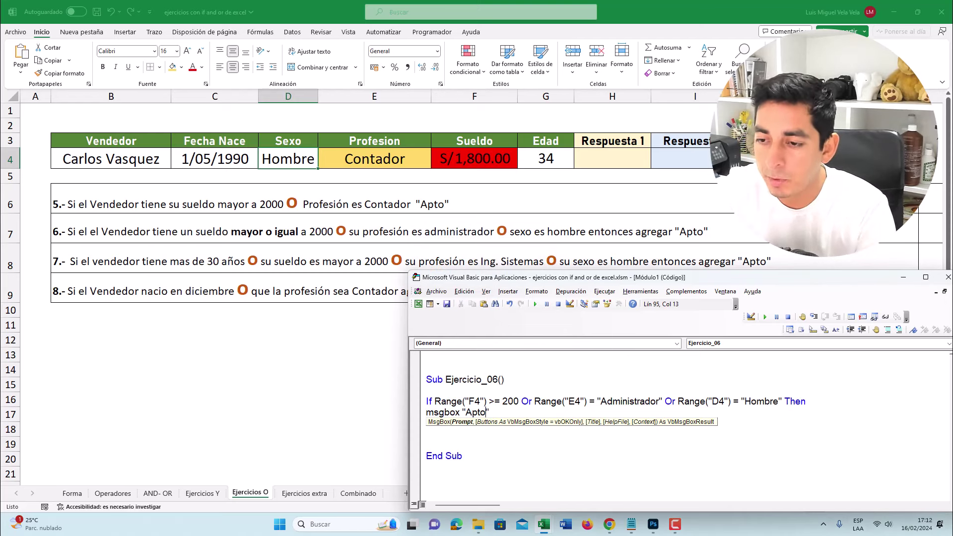
key("Return")
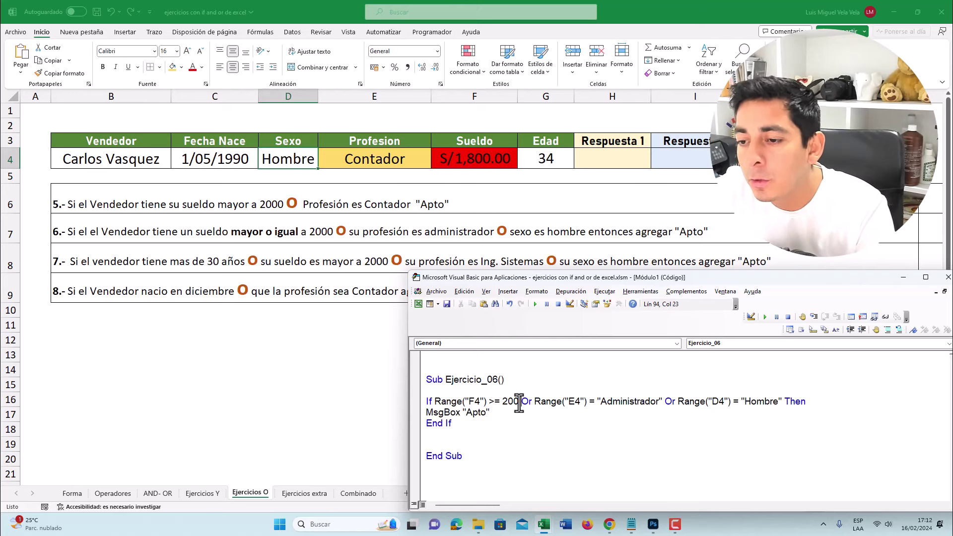
Step: Add an Else branch showing MsgBox "Todas son falsas" before End If
left_click_drag(519, 401, 435, 401)
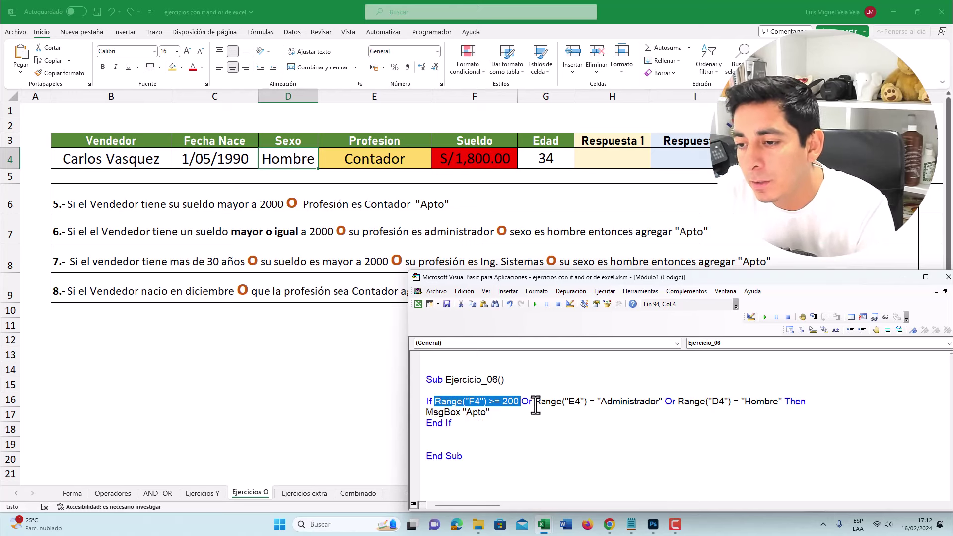
left_click_drag(535, 401, 665, 403)
left_click(509, 415)
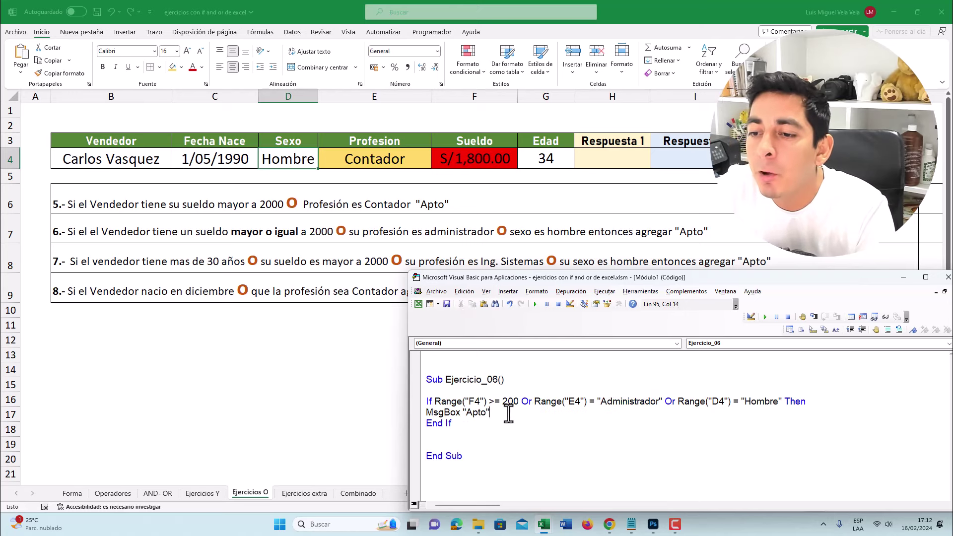
left_click_drag(509, 412, 422, 412)
left_click(509, 413)
key("Return")
key("Return")
key("Return")
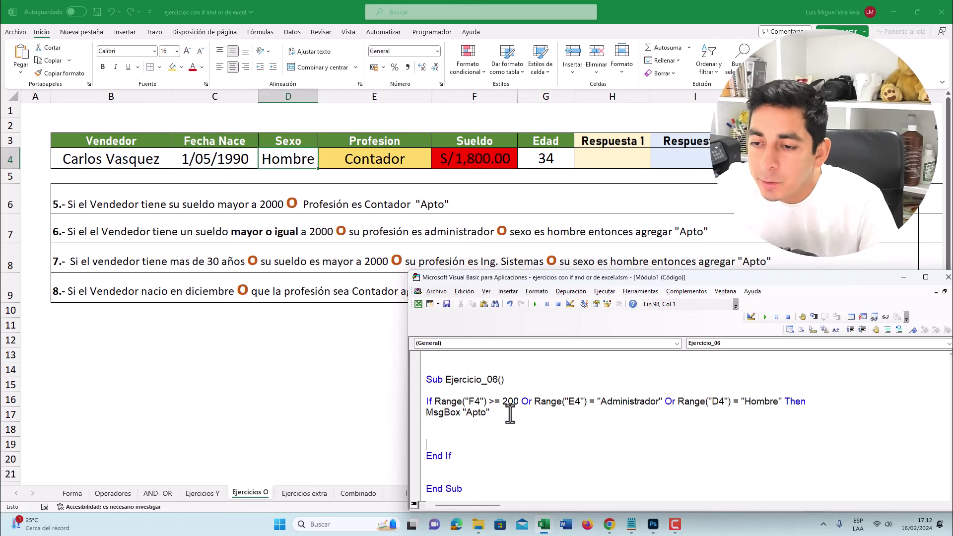
left_click_drag(520, 401, 436, 402)
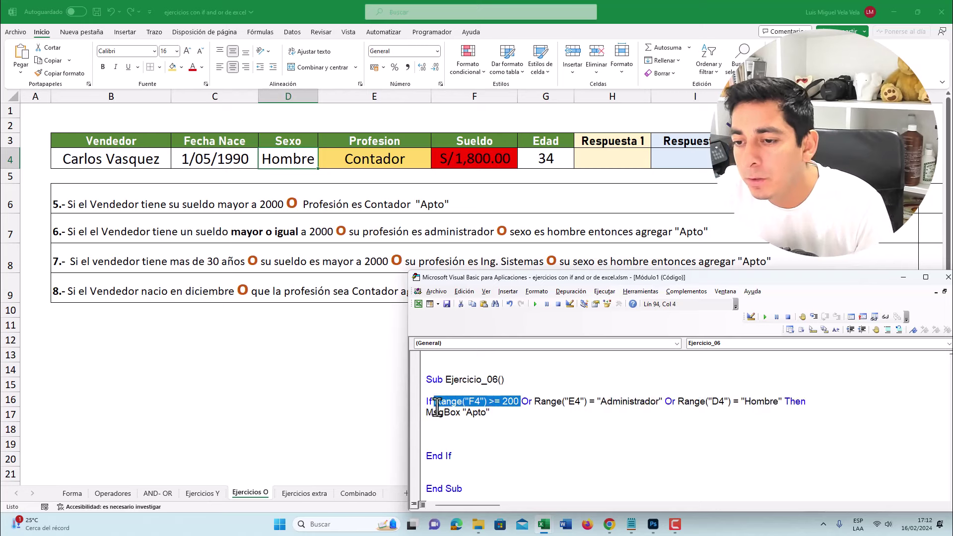
left_click(437, 424)
key("Return")
type("Else")
key("Return")
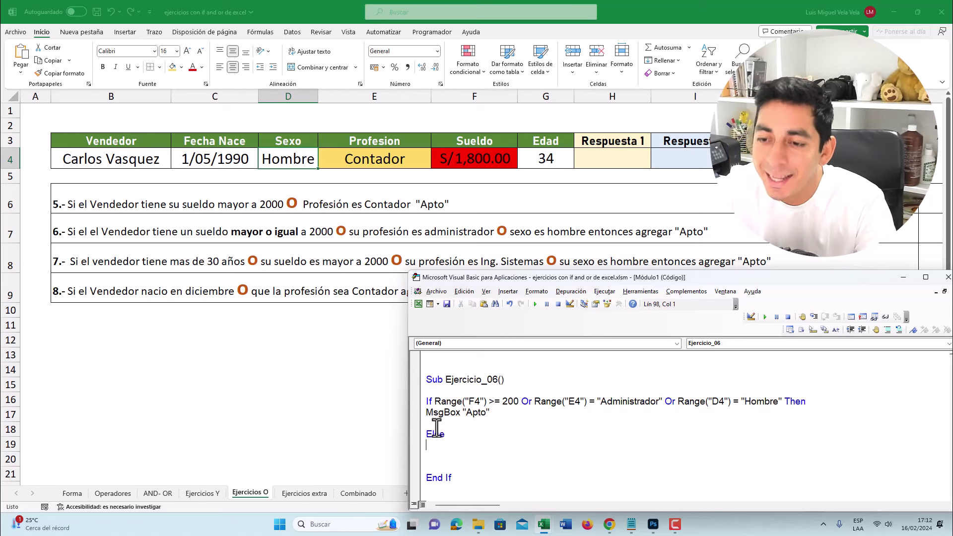
type("msgbox \"")
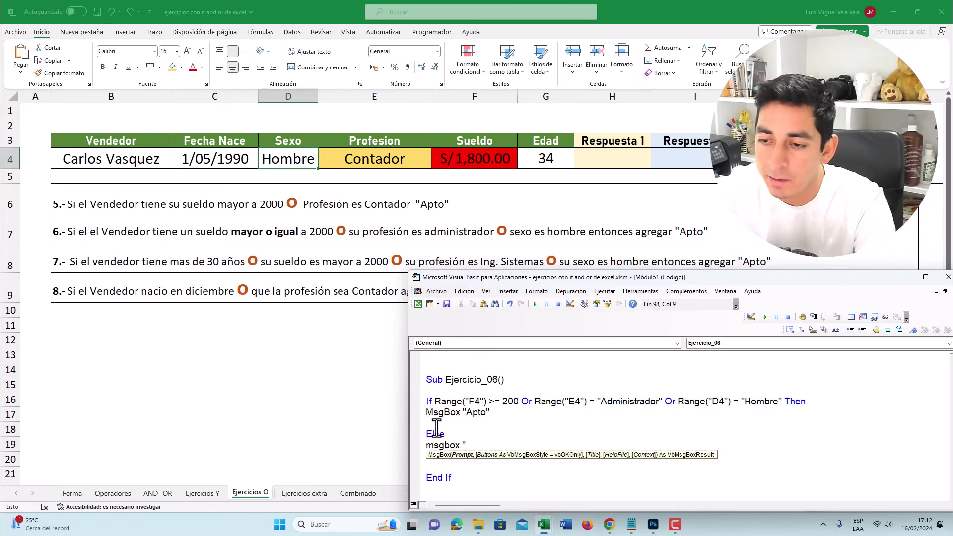
type("Todas son fals")
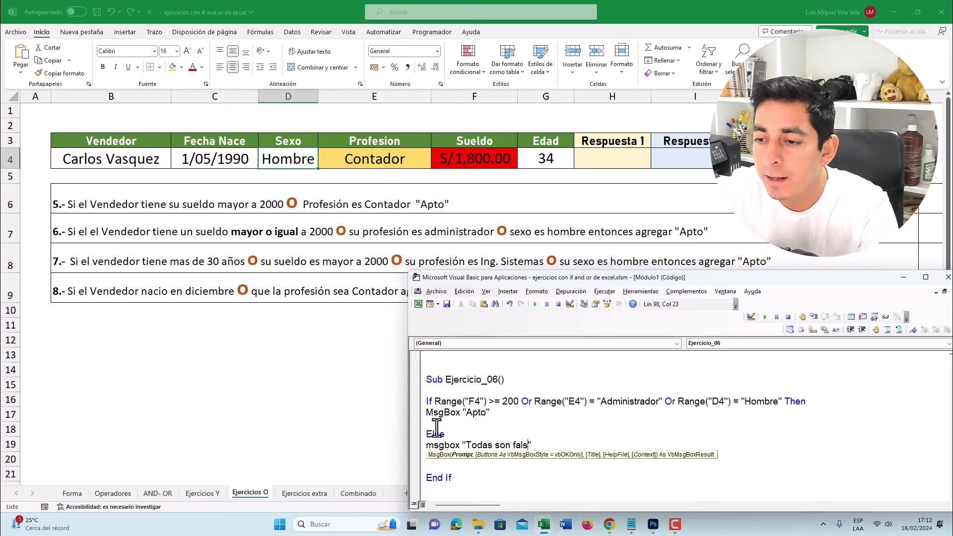
type("as")
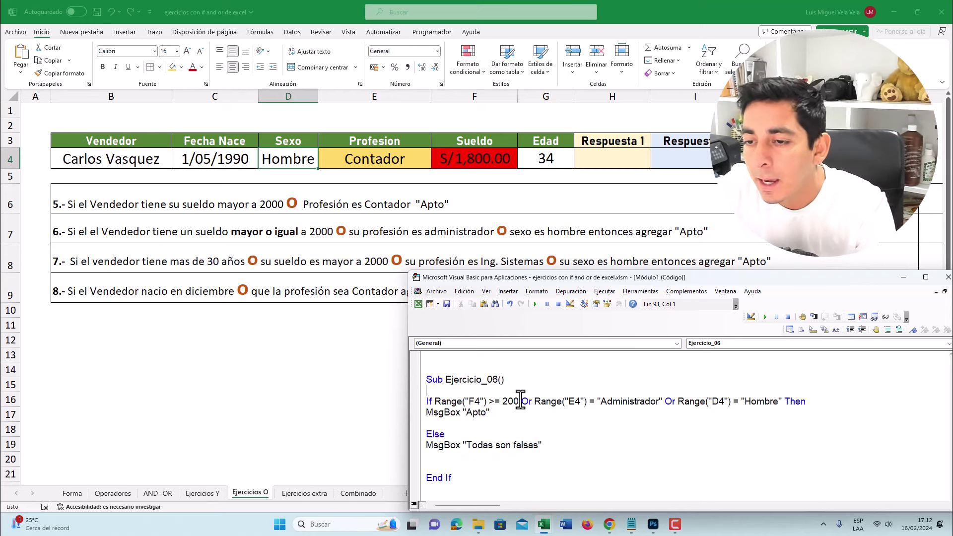
Step: Run Ejercicio_06, which shows "Apto", then remove the extra blank lines
left_click(535, 303)
left_click_drag(474, 245, 620, 247)
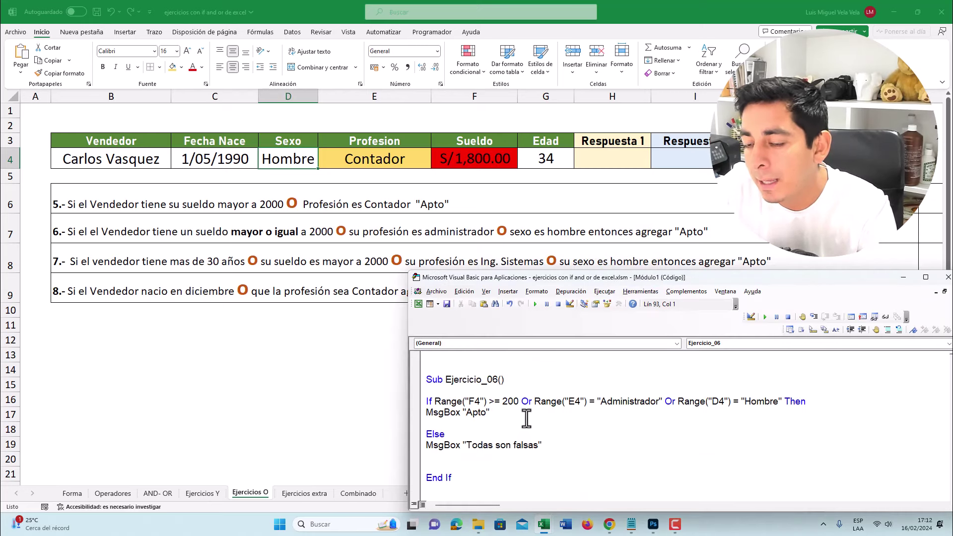
left_click(440, 466)
key("BackSpace")
key("BackSpace")
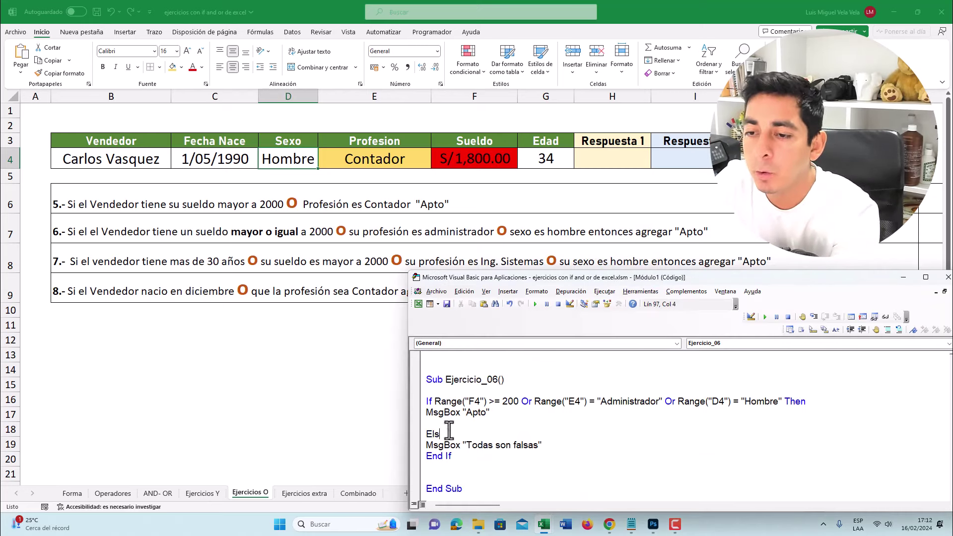
type("e")
left_click(503, 401)
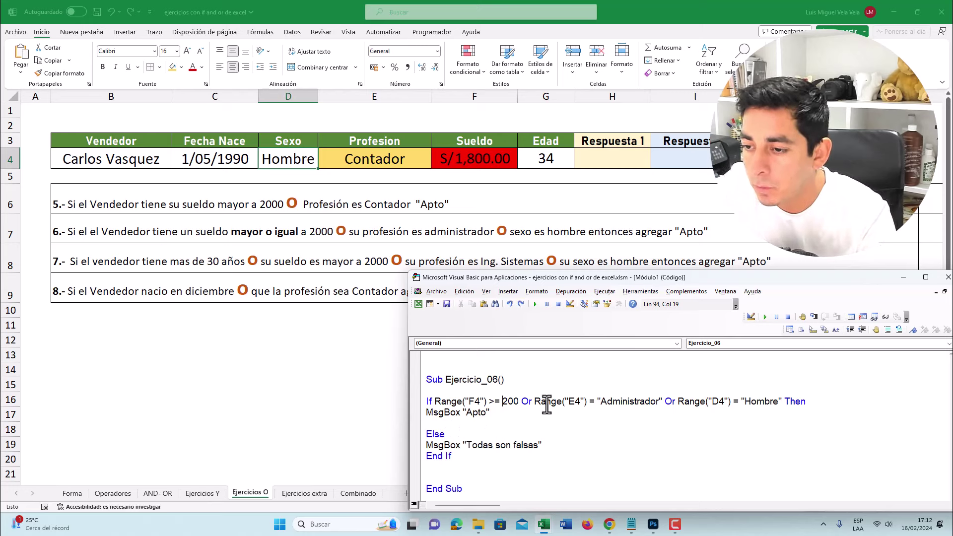
left_click(719, 401)
scroll(494, 432, "down", 2)
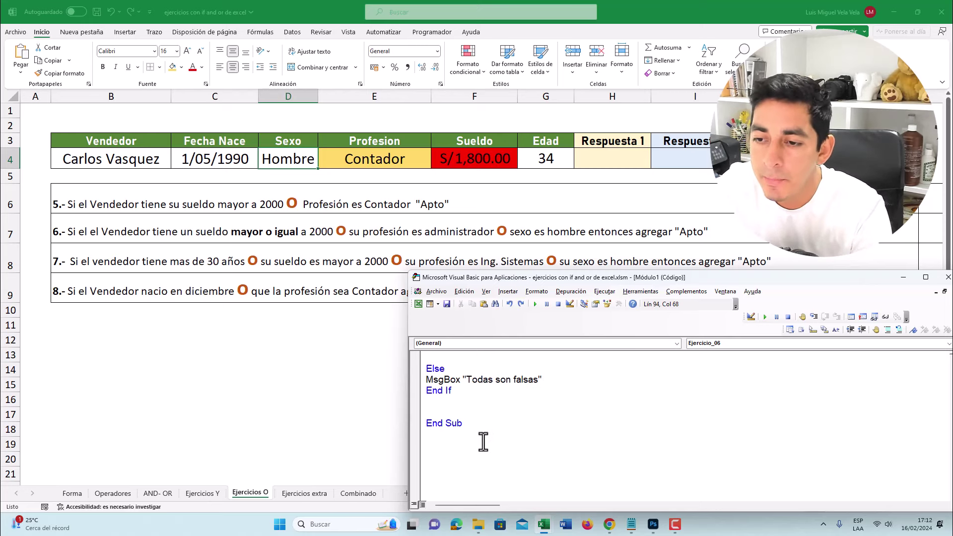
key("Return")
key("Return")
key("Return")
Step: Declare Sub Ejercicio_07 below End Sub and read the exercise 7 statement
scroll(484, 440, "down", 3)
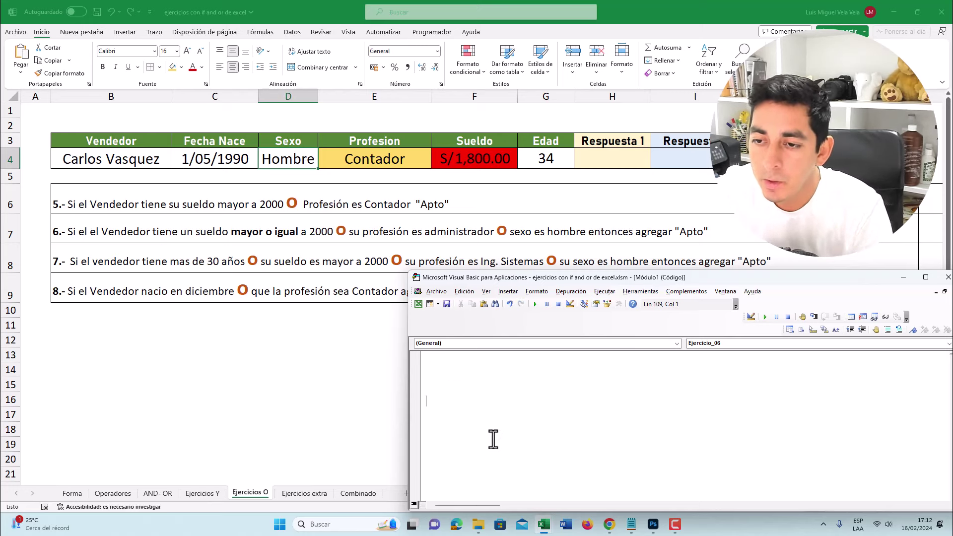
type("Sub Ejercicio_")
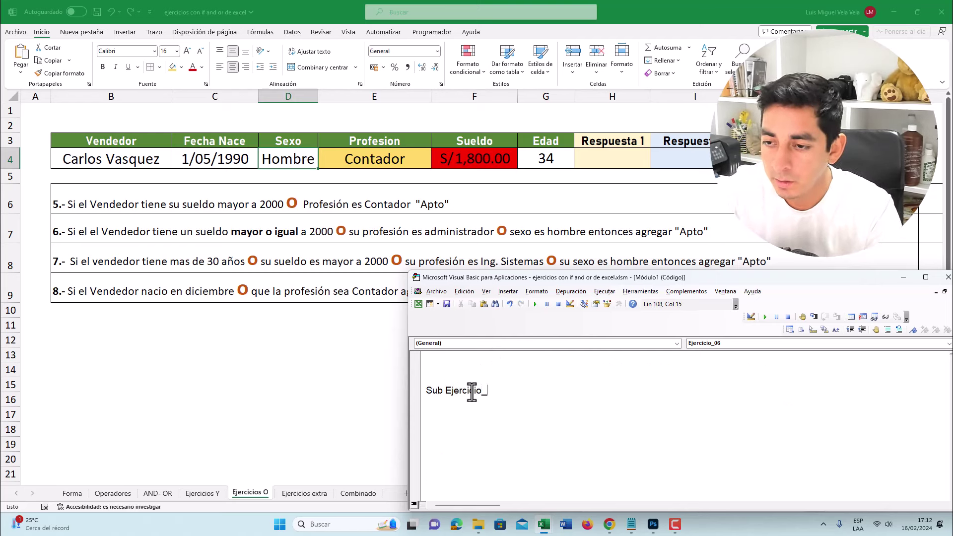
type("07")
key("Return")
key("Return")
key("Return")
key("Return")
key("Return")
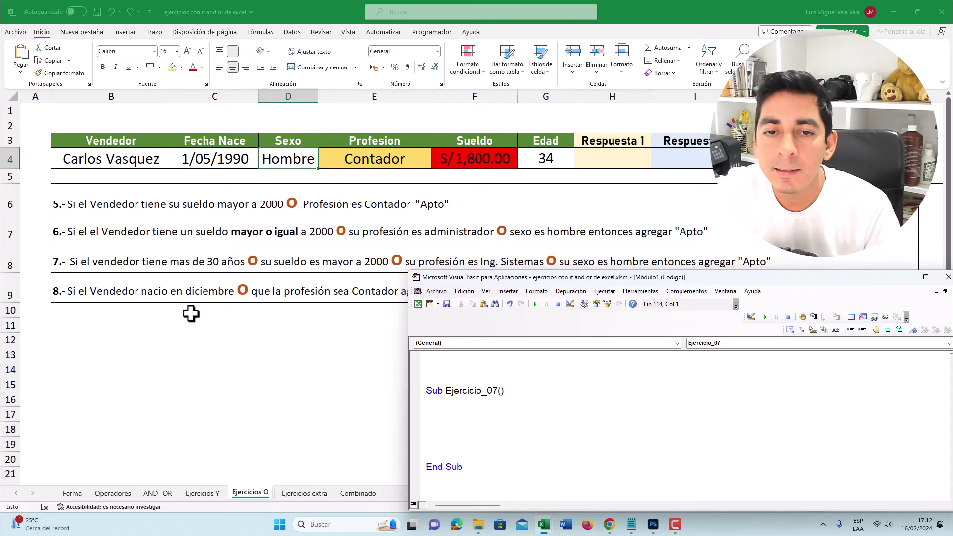
left_click(191, 314)
double_click(219, 260)
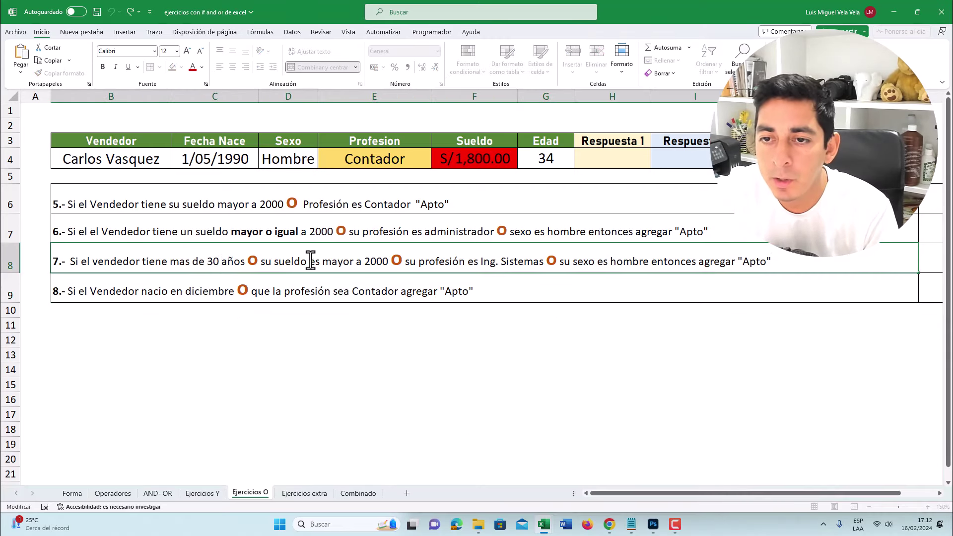
left_click_drag(143, 262, 152, 263)
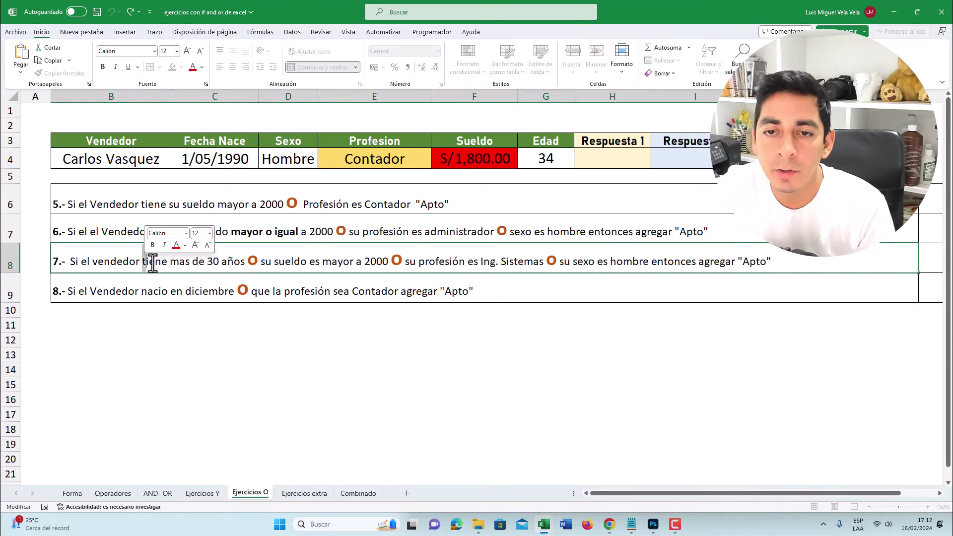
key("alt+F11")
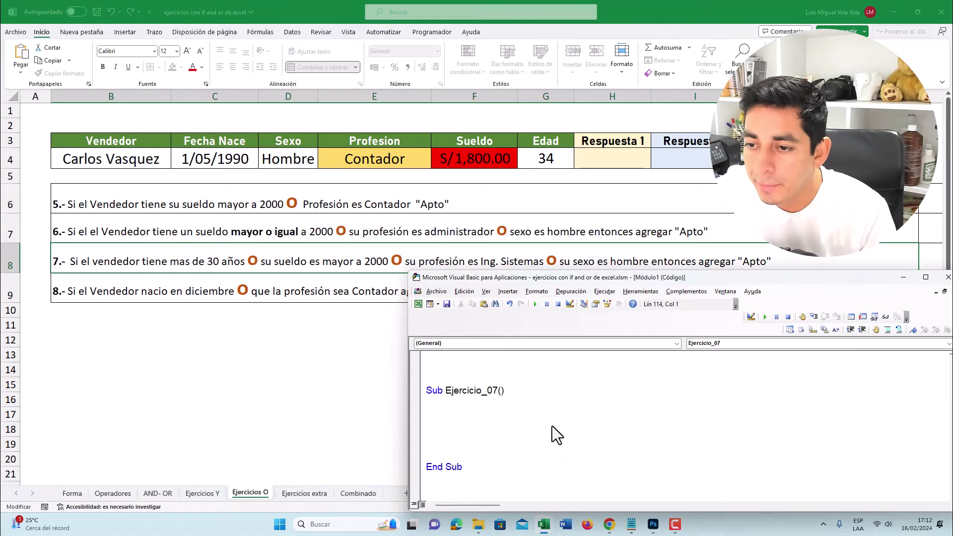
key("alt+F11")
key("Return")
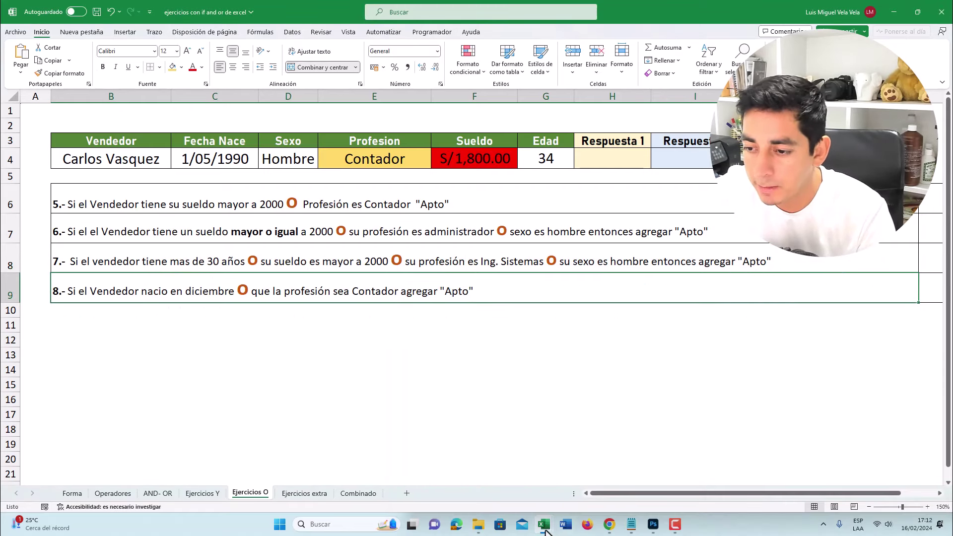
key("alt+F11")
Step: Copy Ejercicio_06's If…Else block into Ejercicio_07 and delete the extra conditions
scroll(586, 437, "up", 3)
scroll(616, 405, "up", 1)
scroll(595, 404, "up", 1)
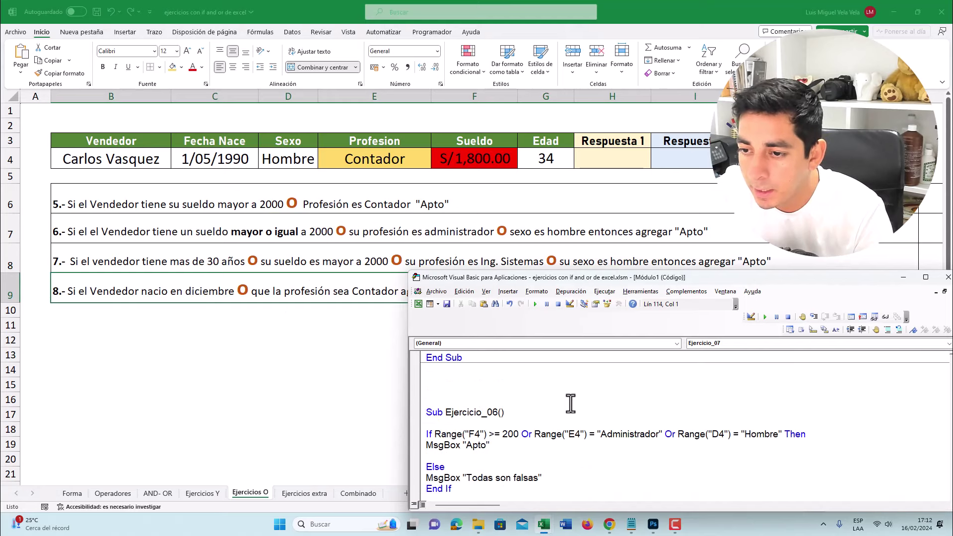
left_click_drag(426, 434, 447, 392)
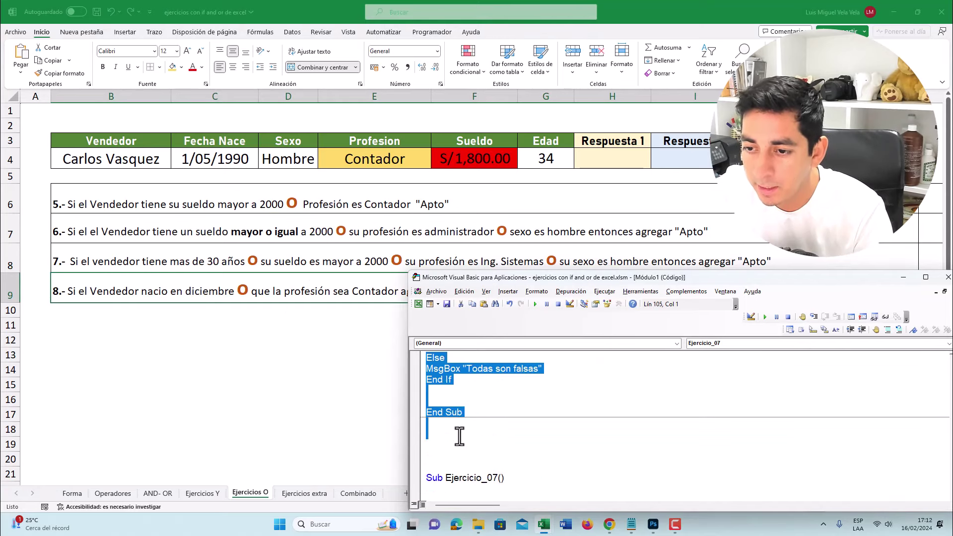
key("ctrl+c")
scroll(517, 435, "down", 2)
left_click(492, 441)
key("ctrl+v")
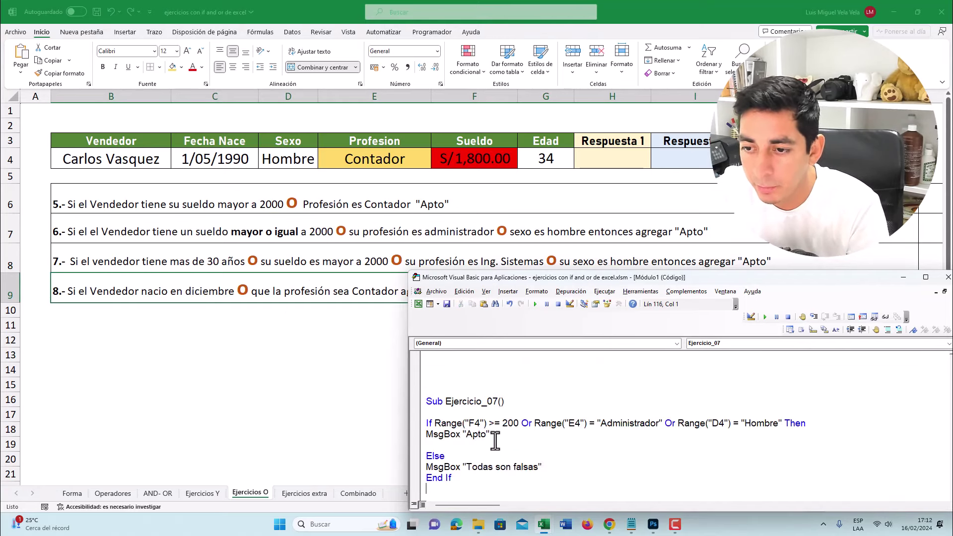
scroll(492, 441, "down", 1)
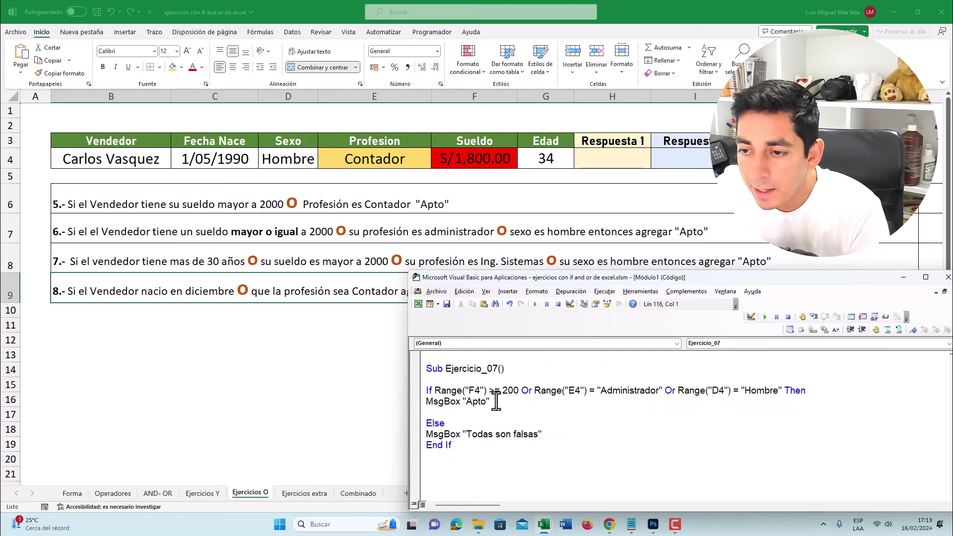
left_click_drag(491, 401, 535, 390)
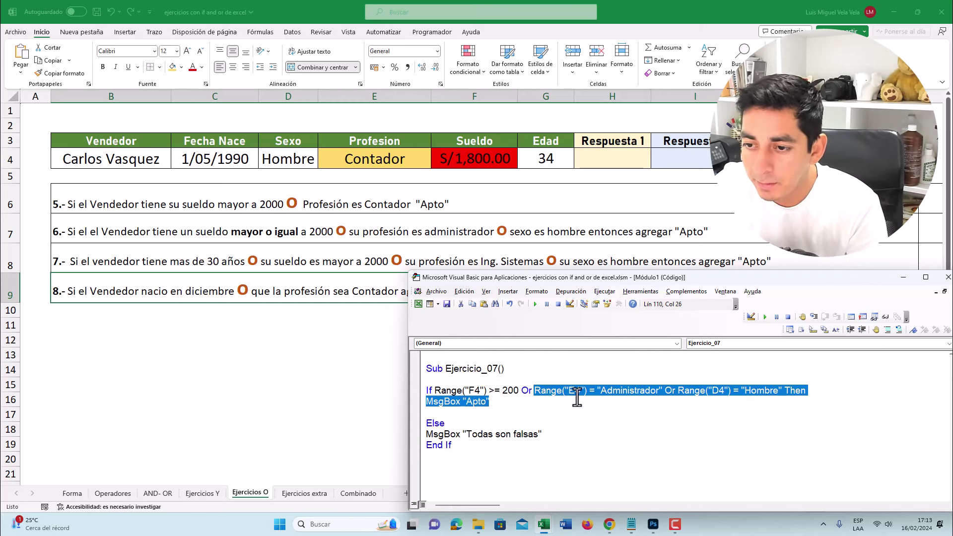
key("Delete")
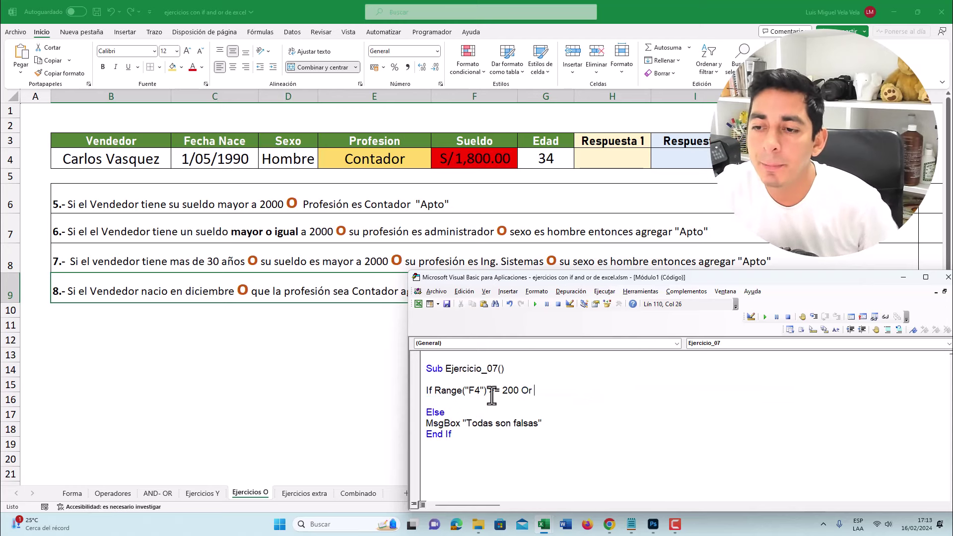
left_click(479, 391)
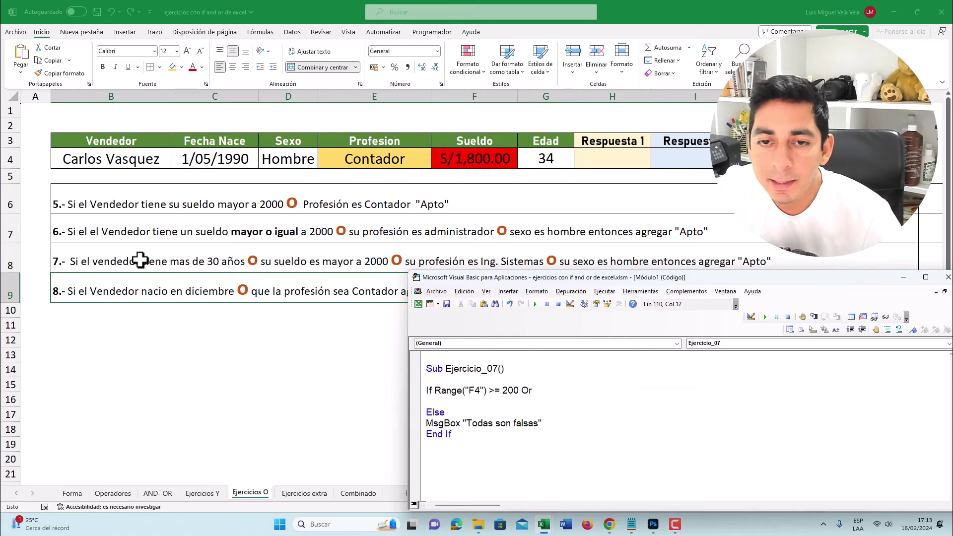
Step: Check the Edad value in G4 and start retyping the If line with Range
left_click(202, 259)
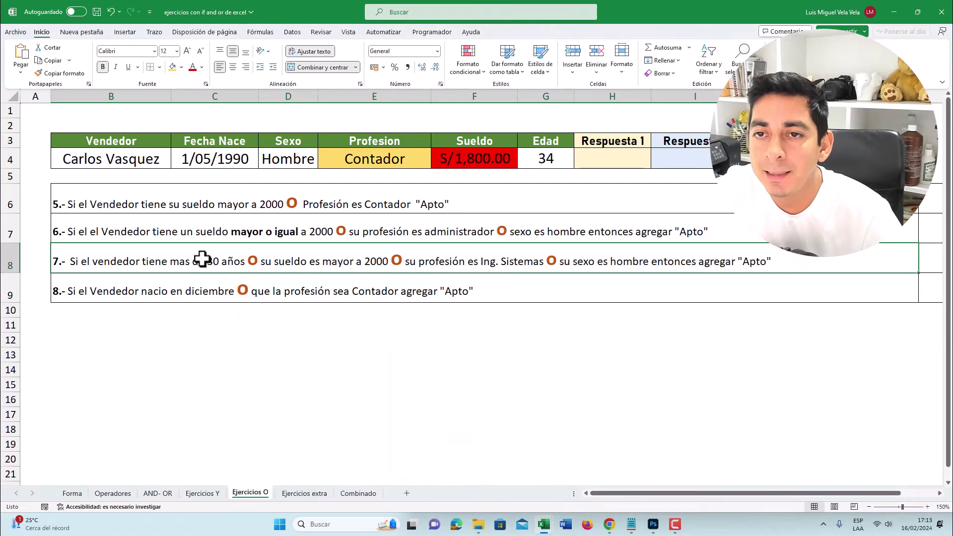
left_click(561, 98)
left_click(544, 156)
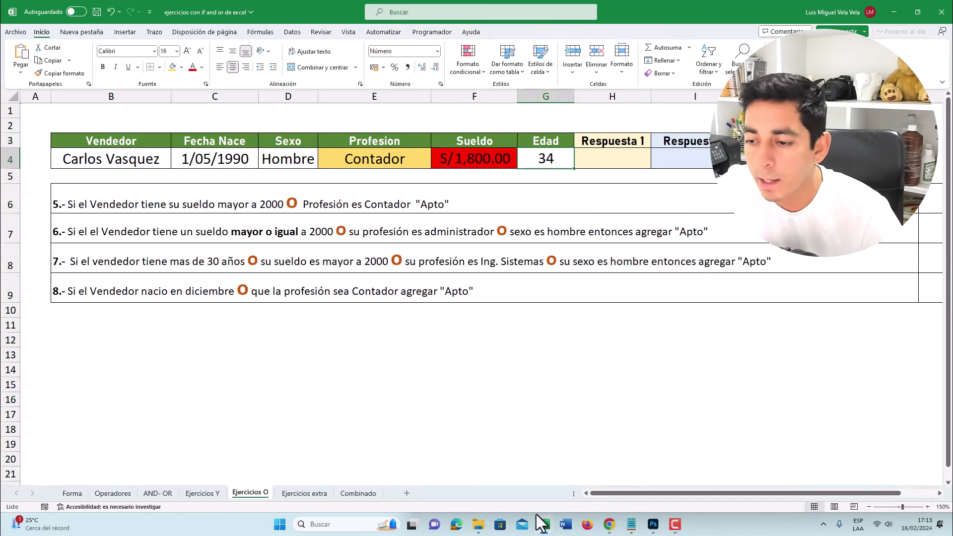
left_click(588, 487)
left_click_drag(534, 390, 426, 390)
type("If ")
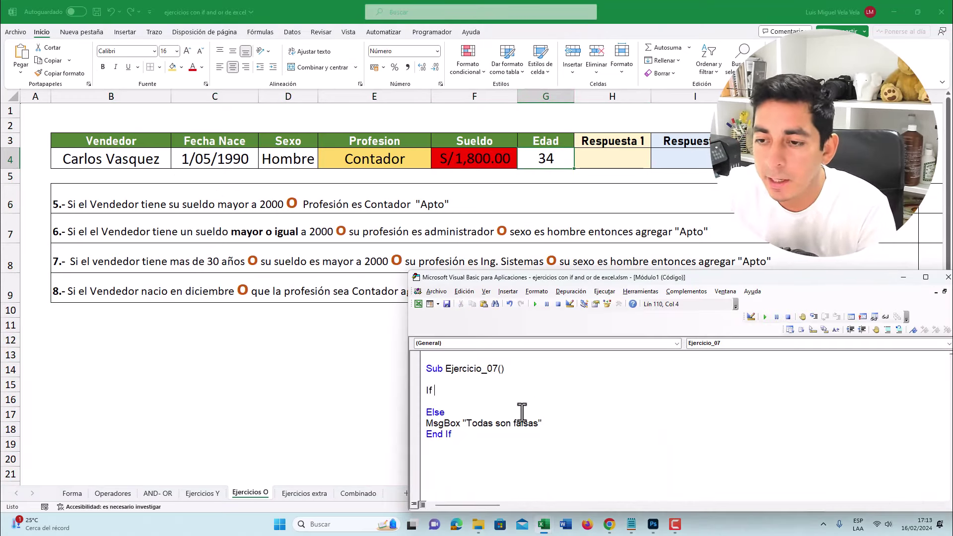
type("Range(\"G4\")>30 or Range(\"F4\")>2000 Or Range(")
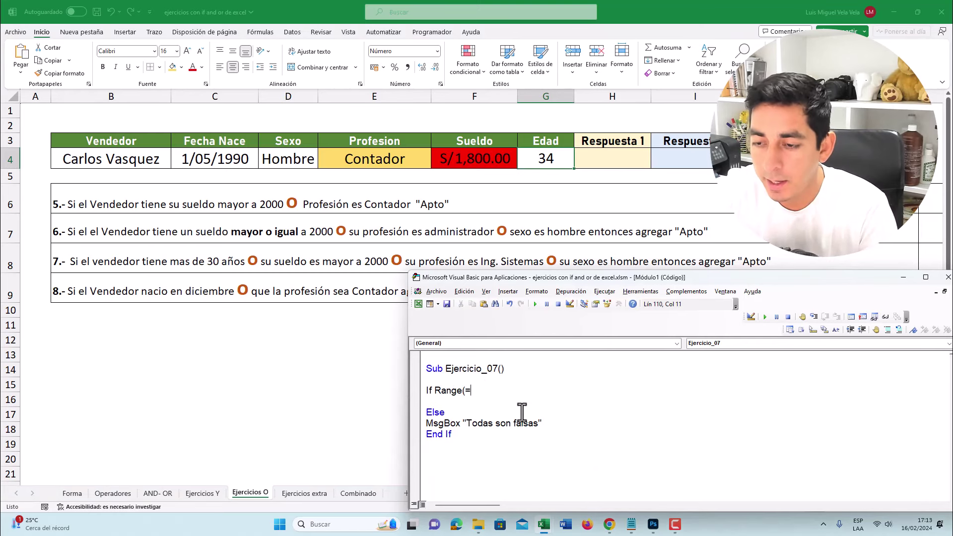
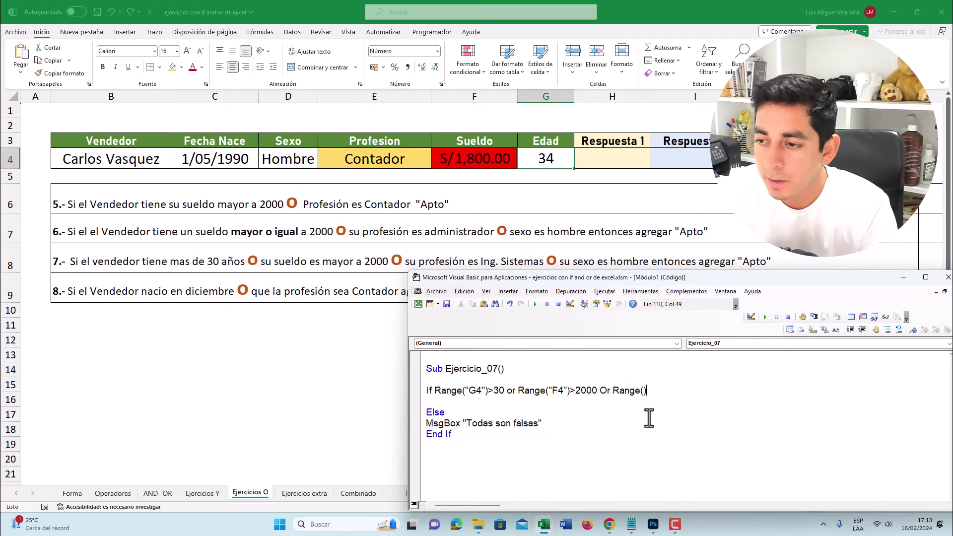
Step: End the Ejercicio_07 If line with Range("D4")="Hombre" Then and add MsgBox "Apto" below it
key("Left")
type("\"\"")
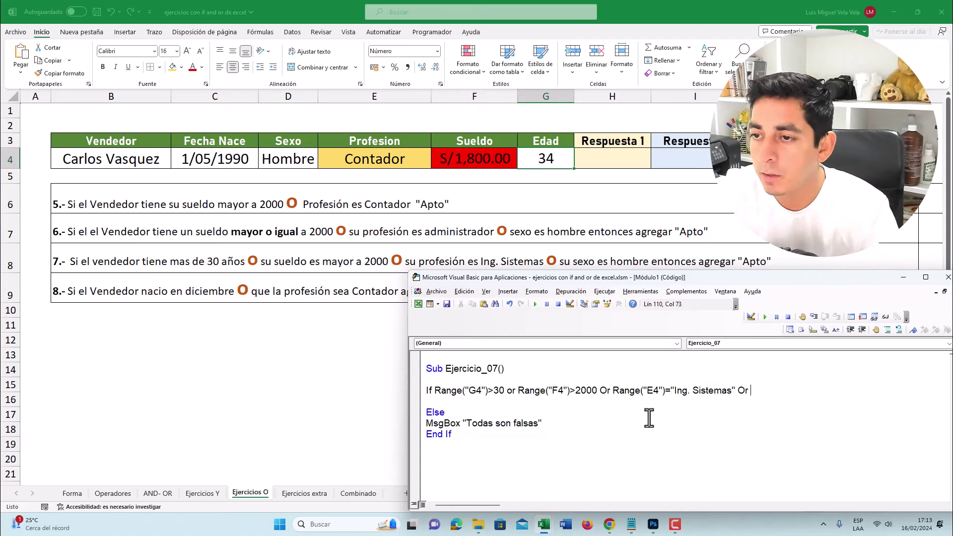
left_click_drag(663, 273, 614, 306)
type("Range(\"D4\")=\"H")
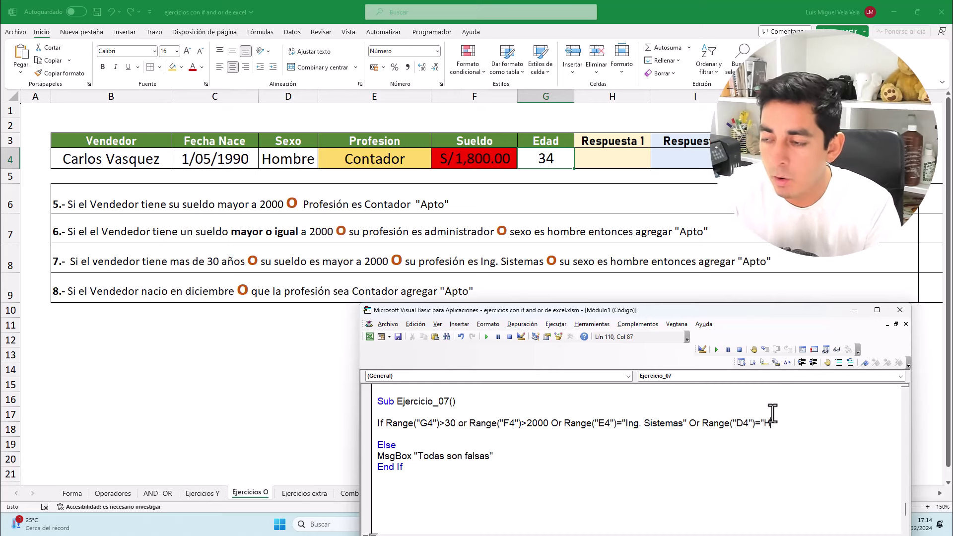
type("ombre\"")
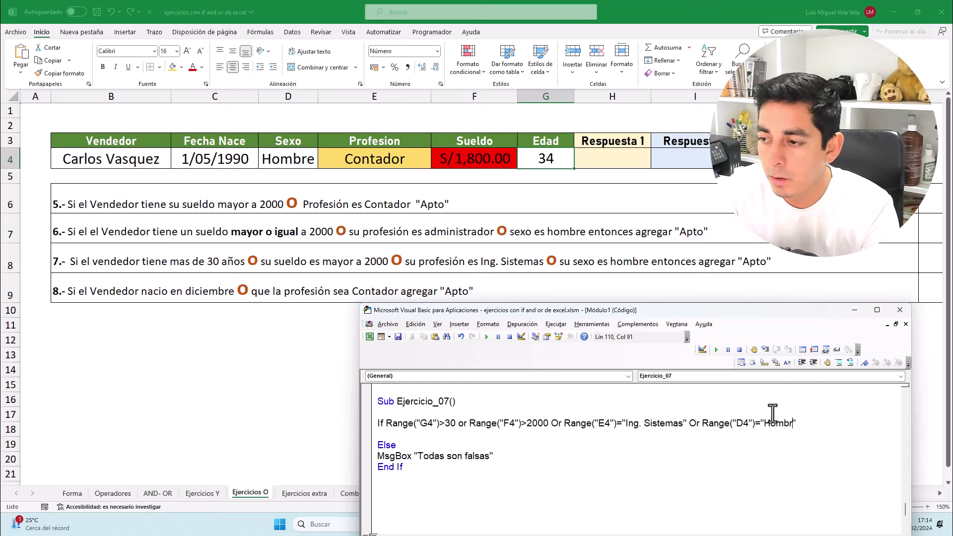
type(" Then")
key("Return")
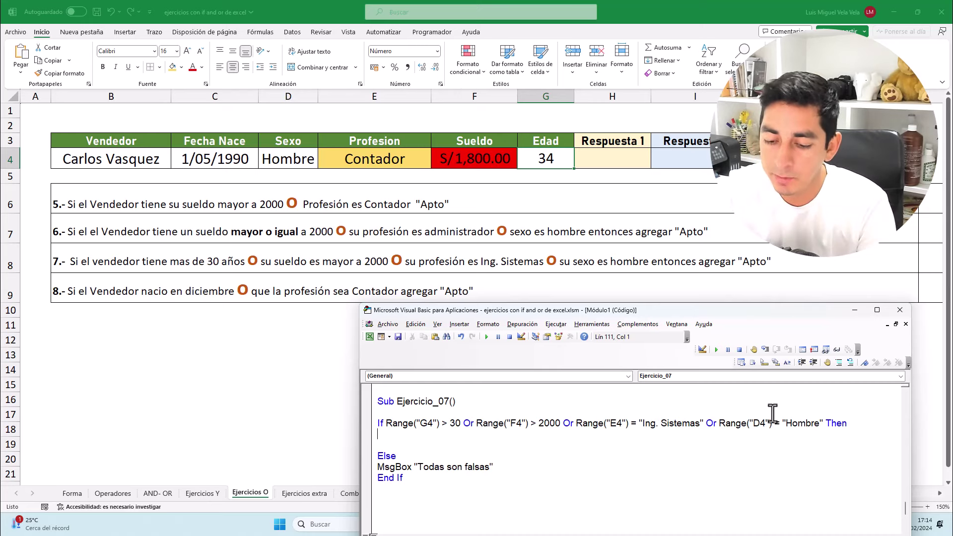
type("Msgbox \"Apto")
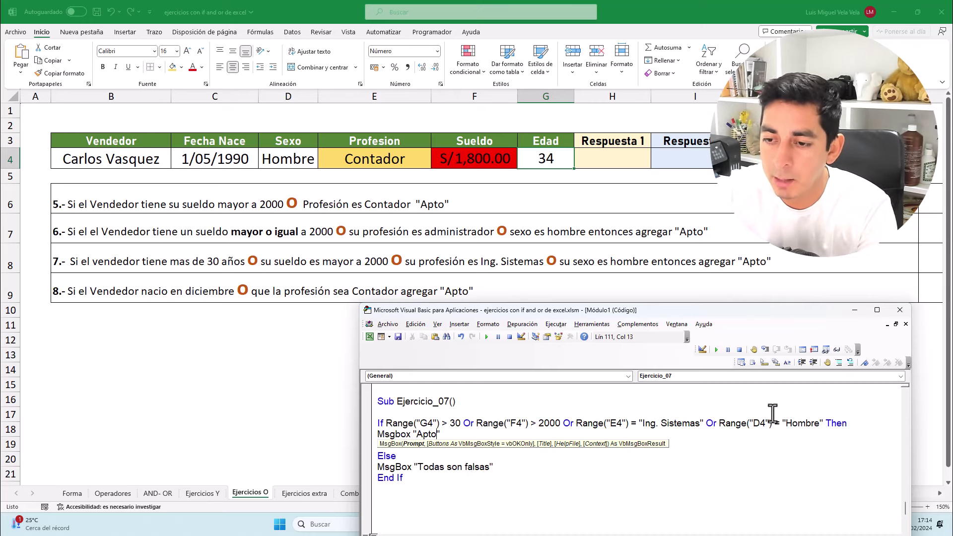
left_click_drag(529, 402, 501, 381)
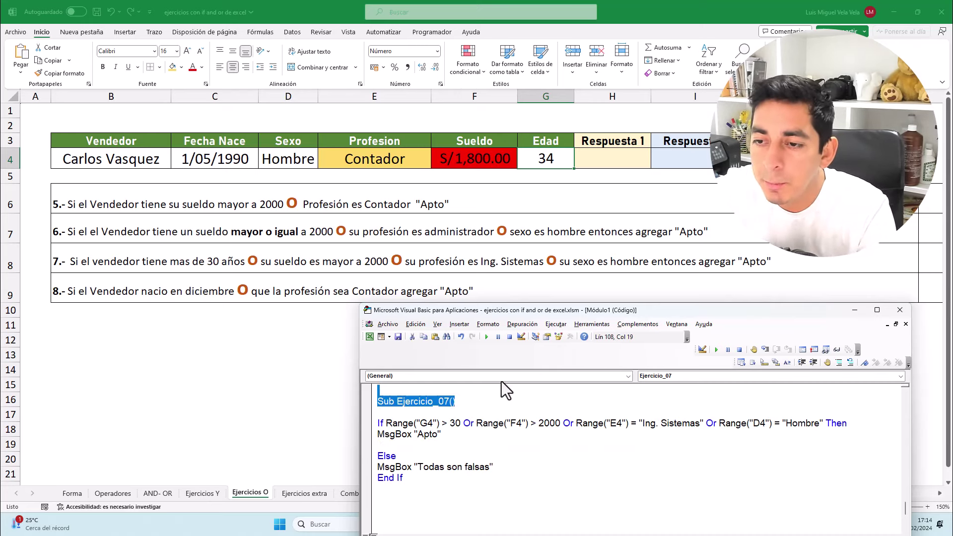
Step: Run Ejercicio_07, dismiss its "Apto" message, and point out the age and salary conditions
left_click(487, 337)
left_click_drag(475, 246, 586, 216)
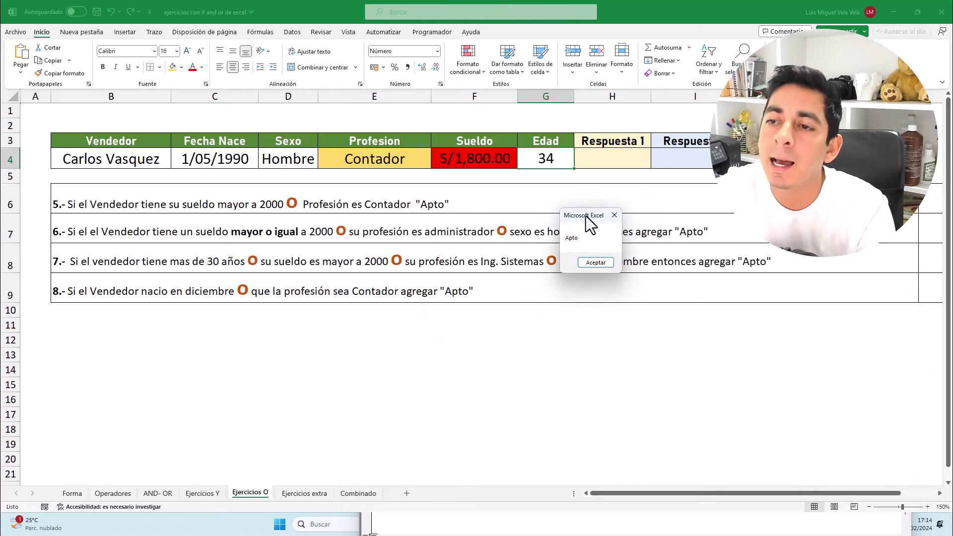
left_click(591, 265)
left_click_drag(573, 314, 582, 200)
left_click_drag(469, 310, 392, 309)
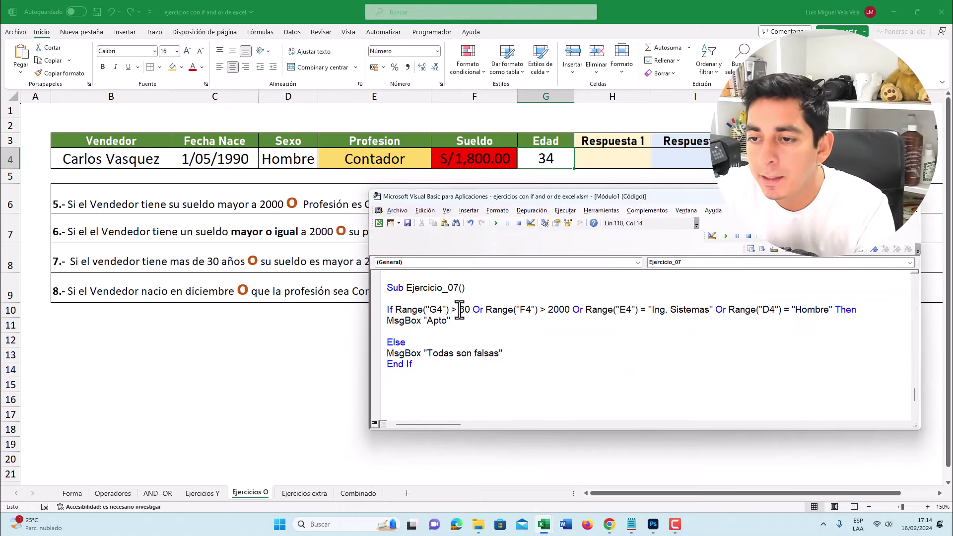
mouse_move(570, 309)
left_mouse_down()
mouse_move(485, 309)
mouse_move(334, 333)
left_mouse_up()
Step: Review the exercise 7 and 8 statements, then move to the Ejercicios extra sheet
left_click(213, 308)
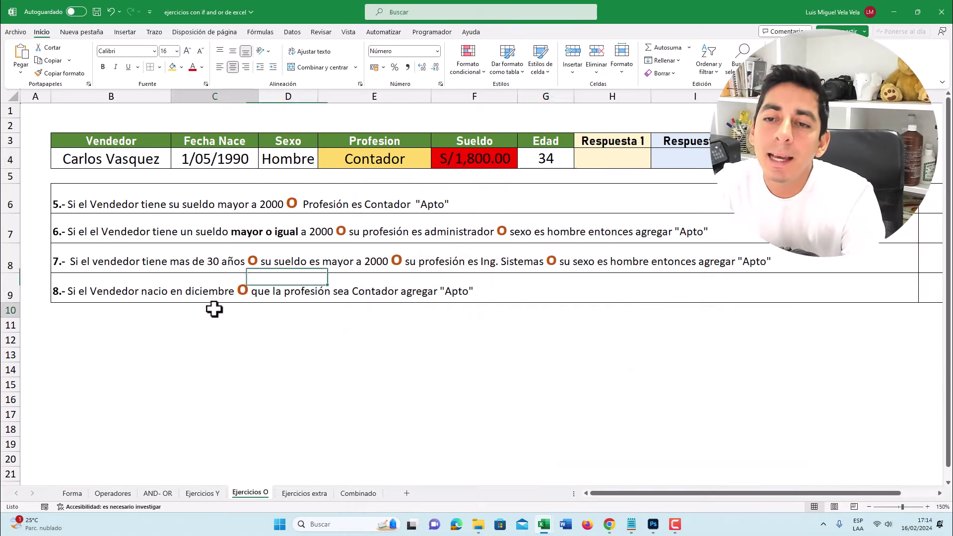
left_click(256, 263)
double_click(256, 263)
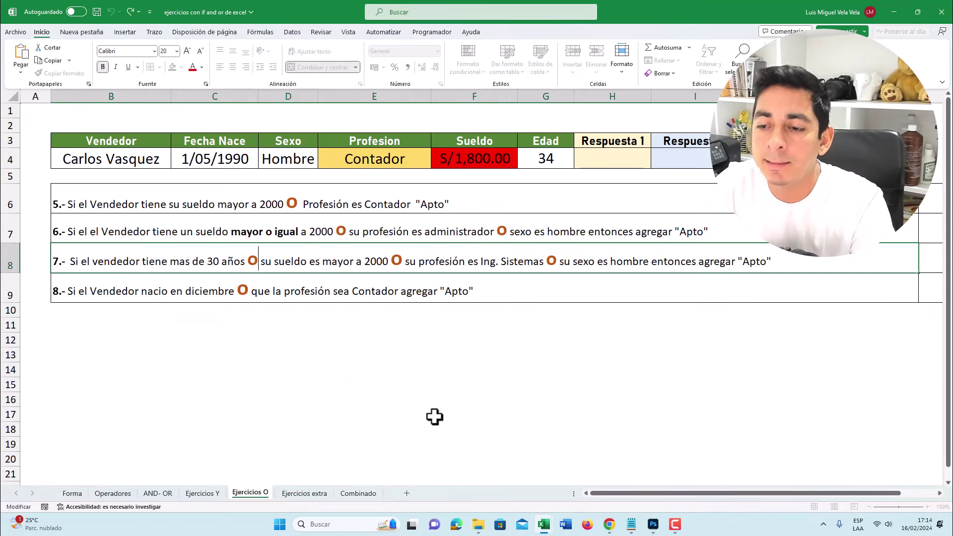
left_click_drag(207, 263, 245, 263)
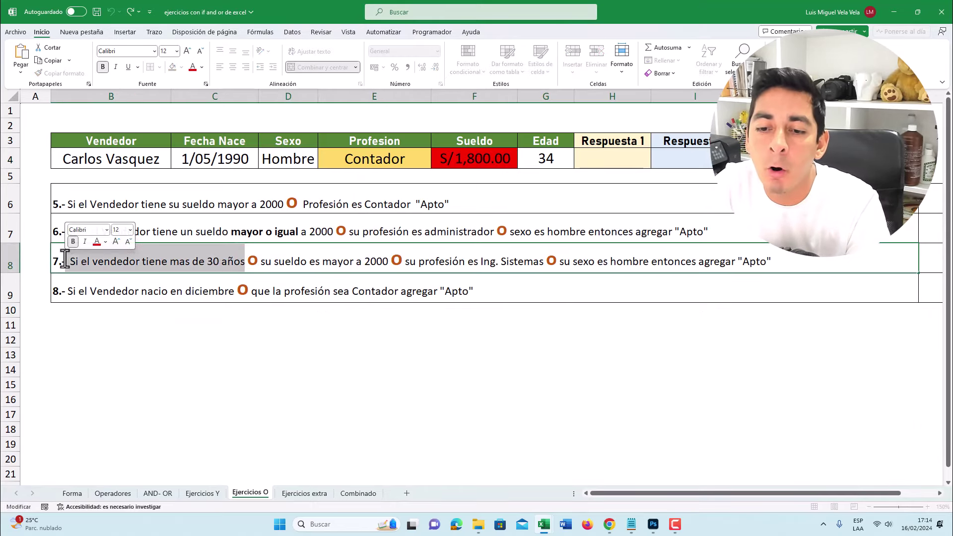
double_click(184, 292)
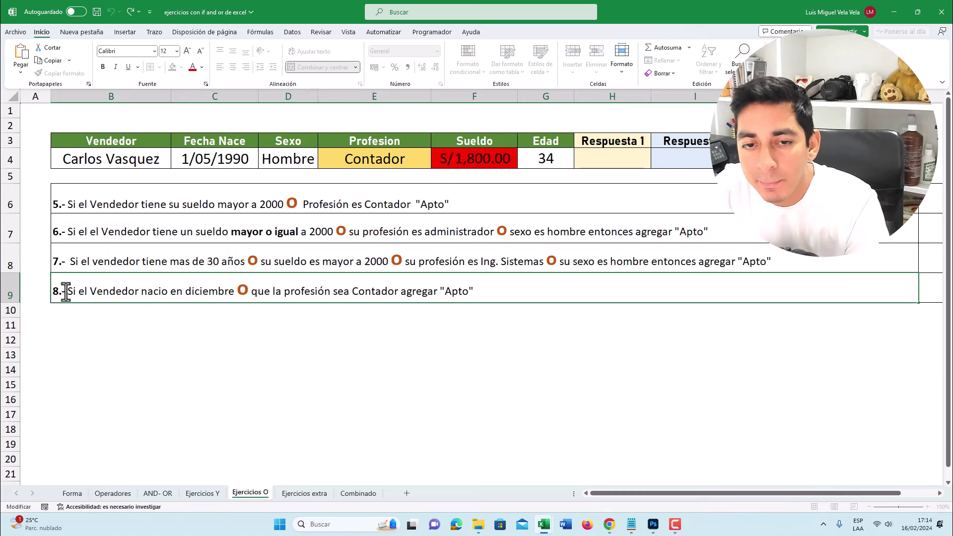
left_click_drag(65, 292, 239, 283)
left_click(443, 297)
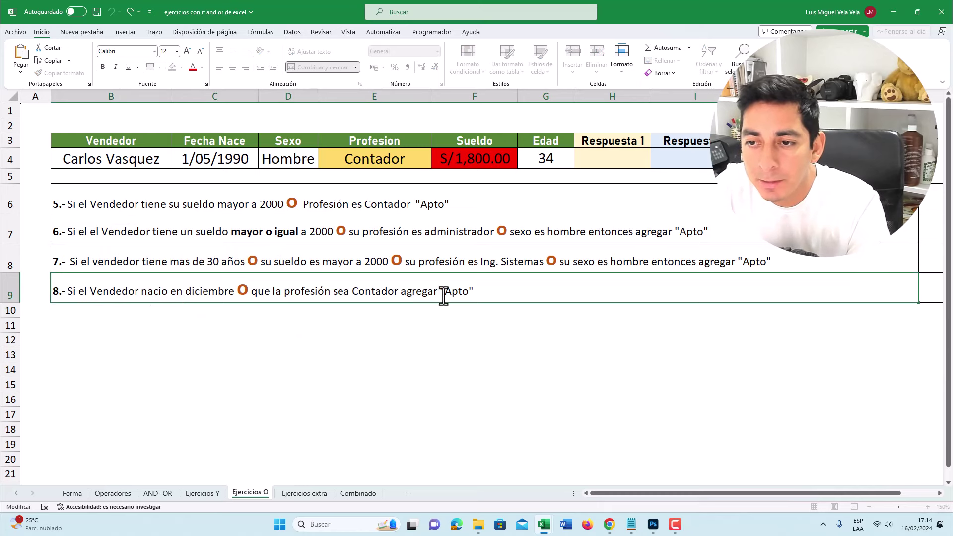
left_click_drag(478, 293, 64, 292)
left_click(204, 293)
key("Escape")
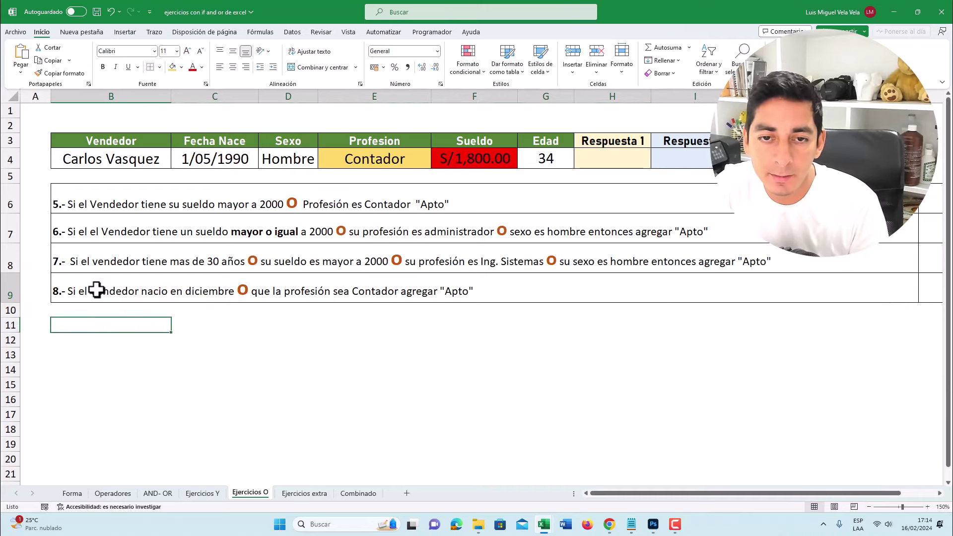
left_click(304, 493)
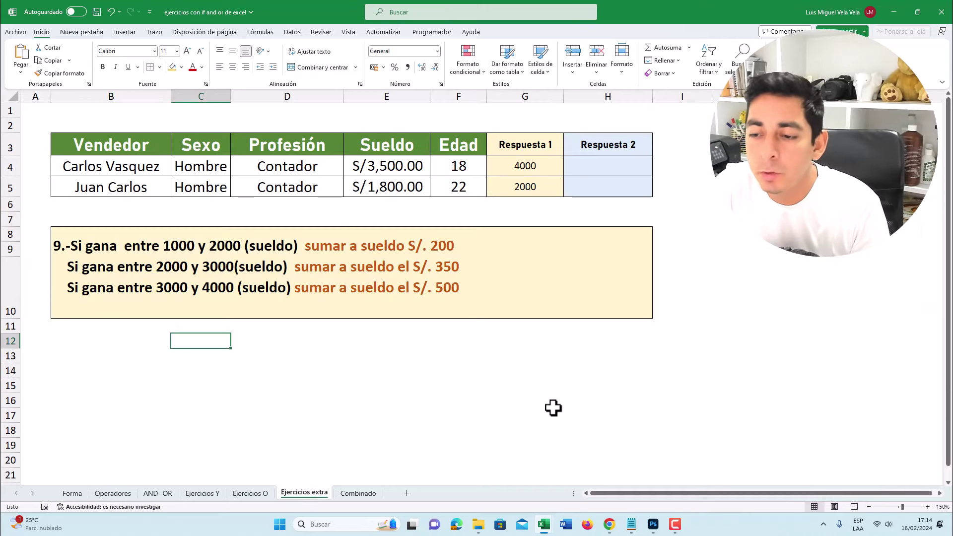
Step: Create the empty Sub Ejercicio_09 macro at the end of the module
left_click(546, 526)
scroll(471, 374, "down", 3)
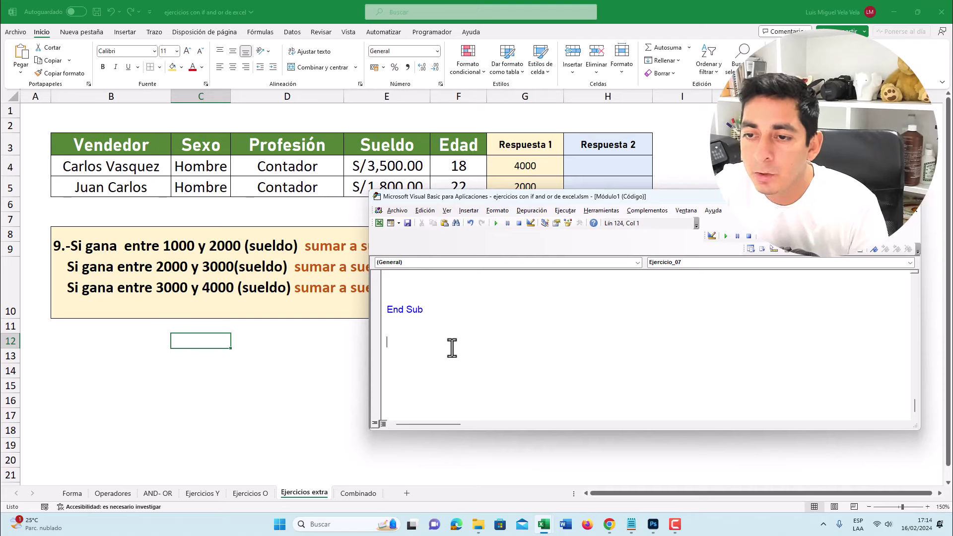
scroll(447, 346, "down", 1)
scroll(447, 346, "down", 2)
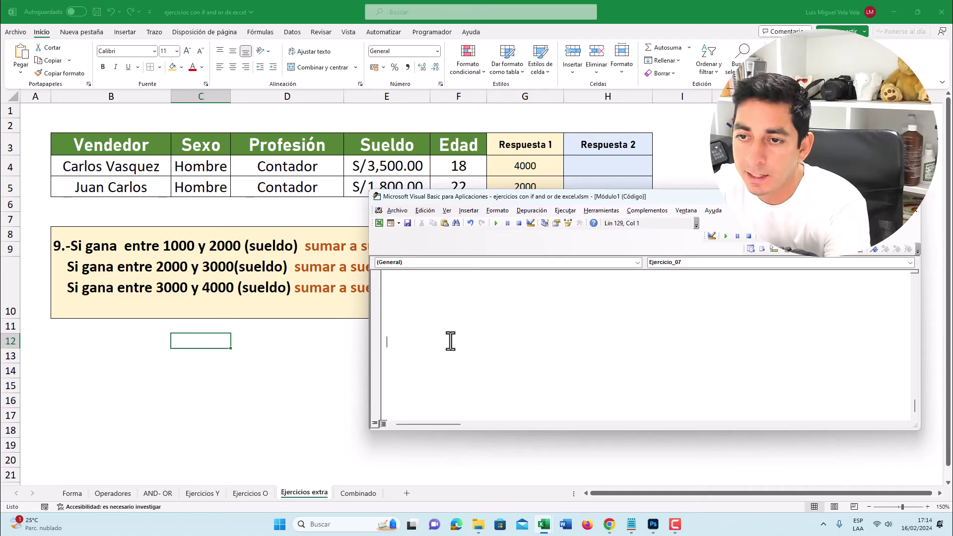
type("Sub Ejer")
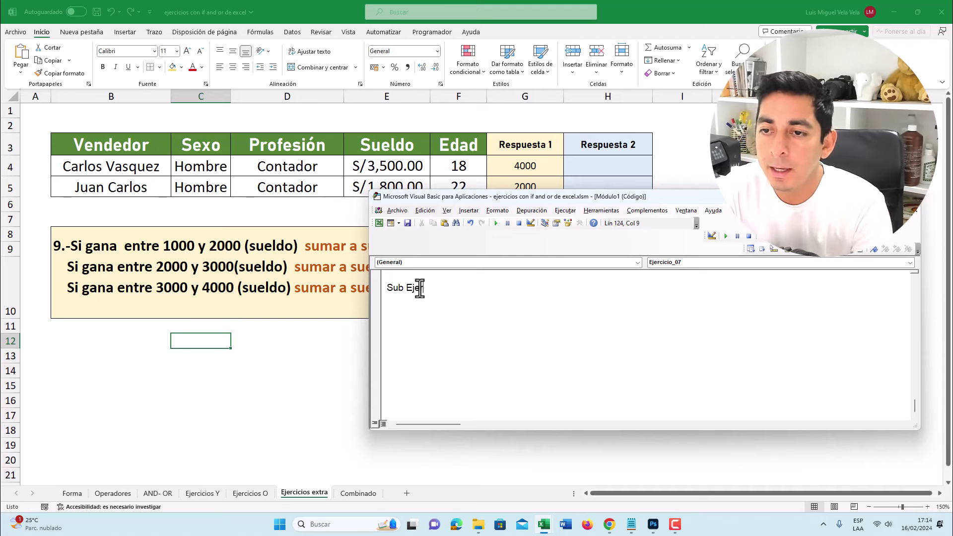
type("cicio_09")
key("Return")
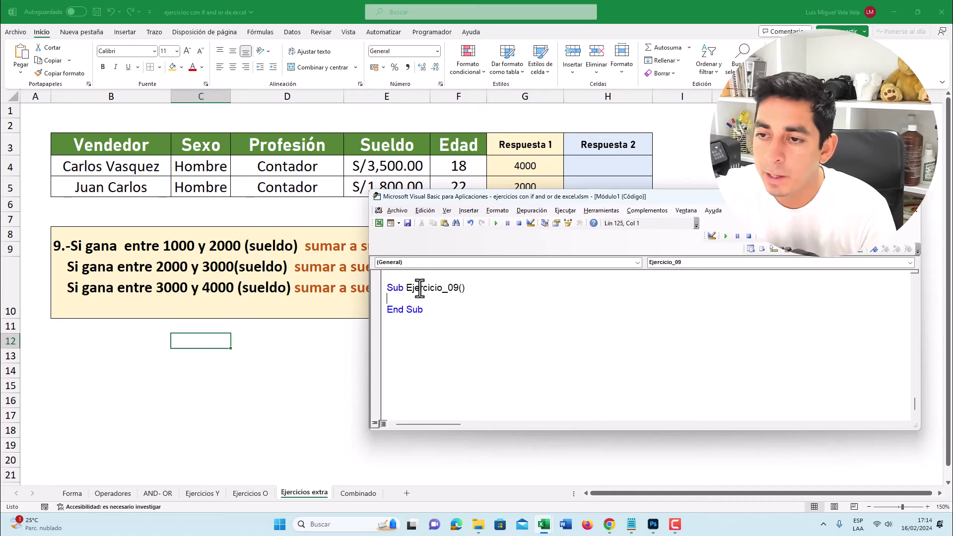
key("Return")
key("Return")
key("Return")
key("Return")
key("Return")
key("Return")
Step: Review exercise 9's first two ranges: 1000–2000 adds 200, 2000–3000 adds 350
left_click(305, 292)
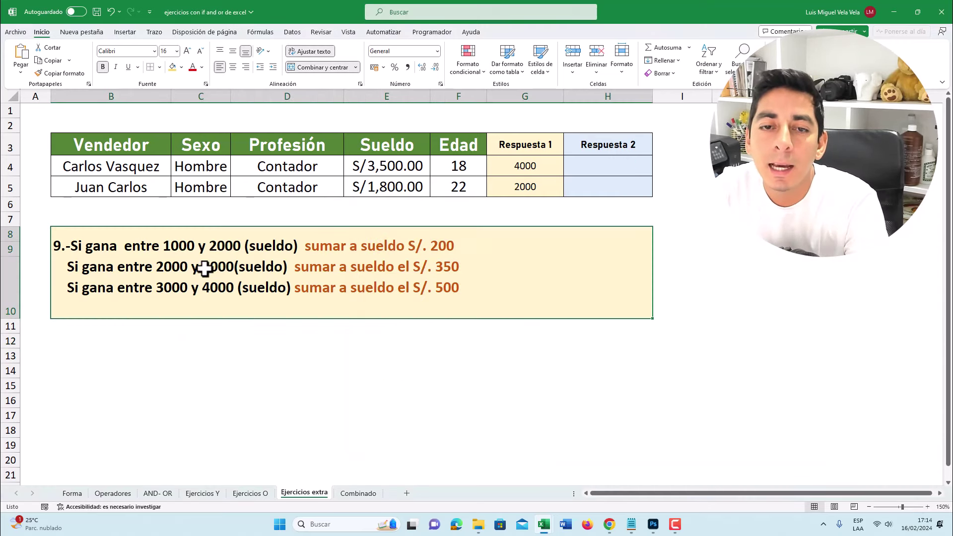
double_click(125, 247)
double_click(186, 247)
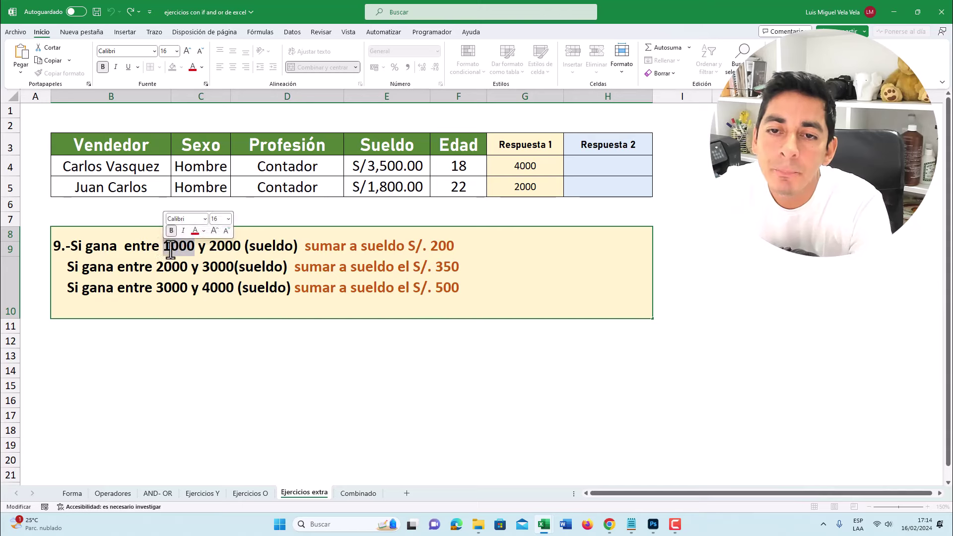
left_click(234, 250)
left_click_drag(449, 246, 432, 245)
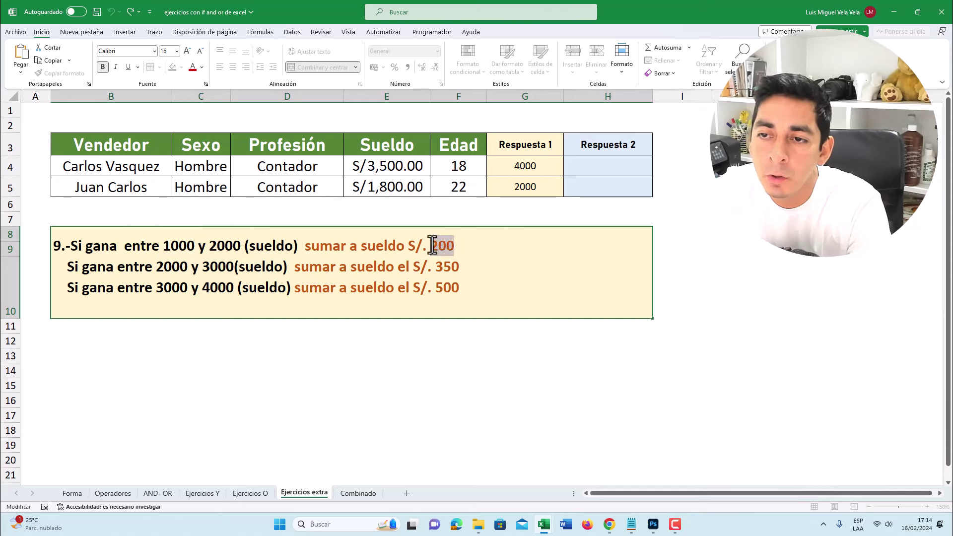
left_click(127, 273)
double_click(189, 266)
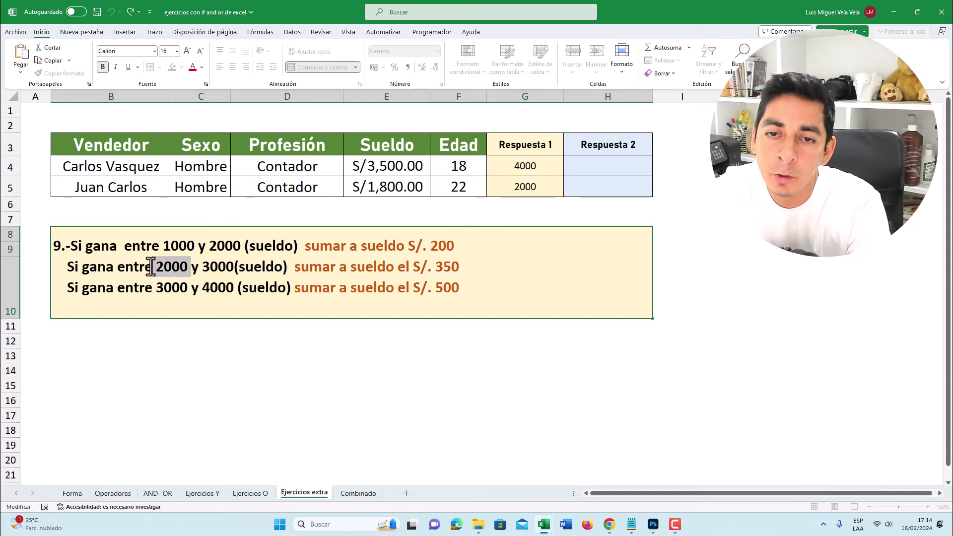
double_click(216, 267)
left_click_drag(459, 268, 440, 267)
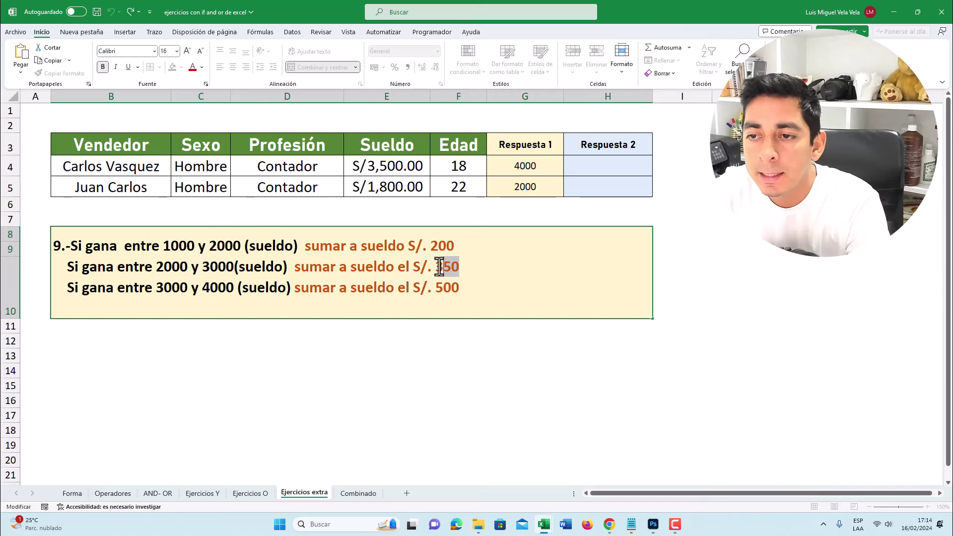
left_click(134, 288)
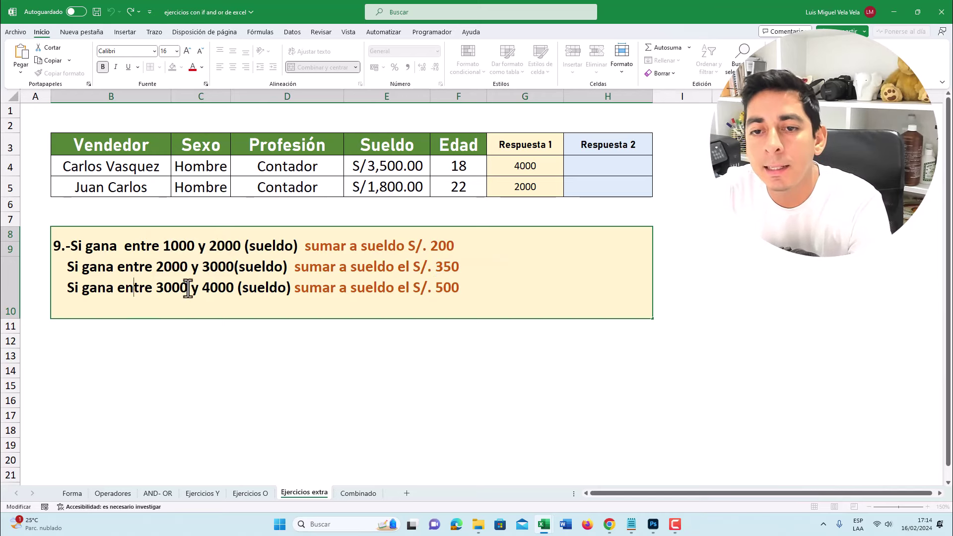
Step: Review the 3000–4000 range adding 500 and the S/. 200 bonus in exercise 9
double_click(168, 287)
left_click_drag(223, 288, 203, 288)
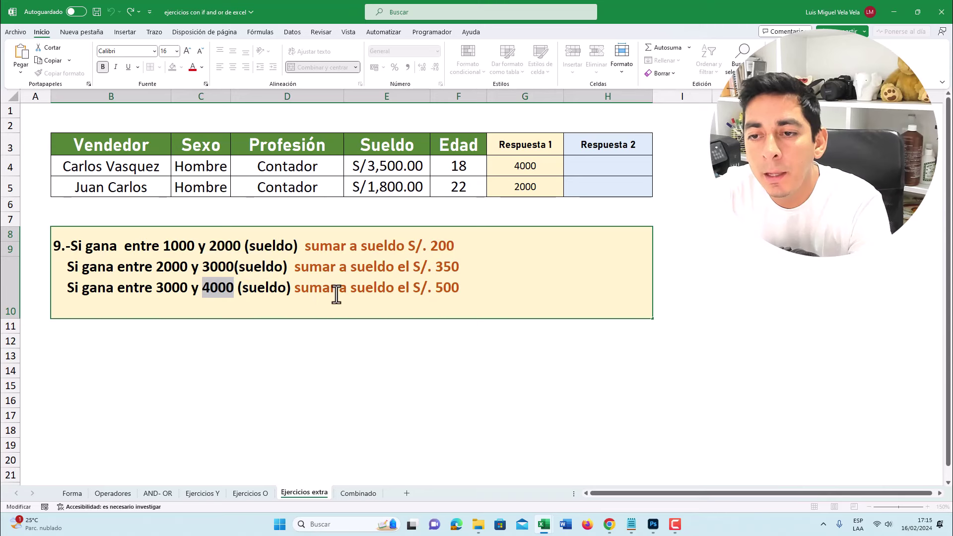
left_click_drag(459, 288, 428, 288)
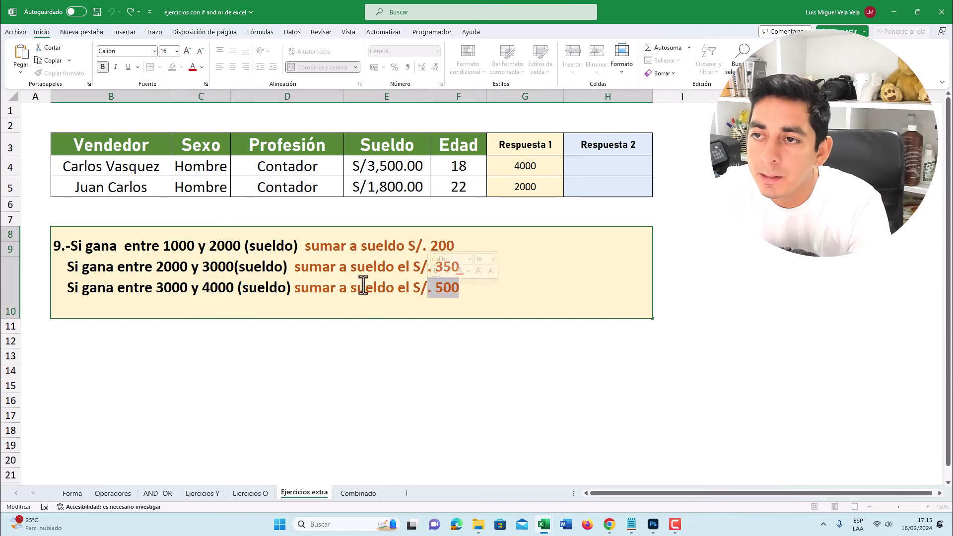
left_click(387, 97)
left_click(432, 247)
left_click(455, 247)
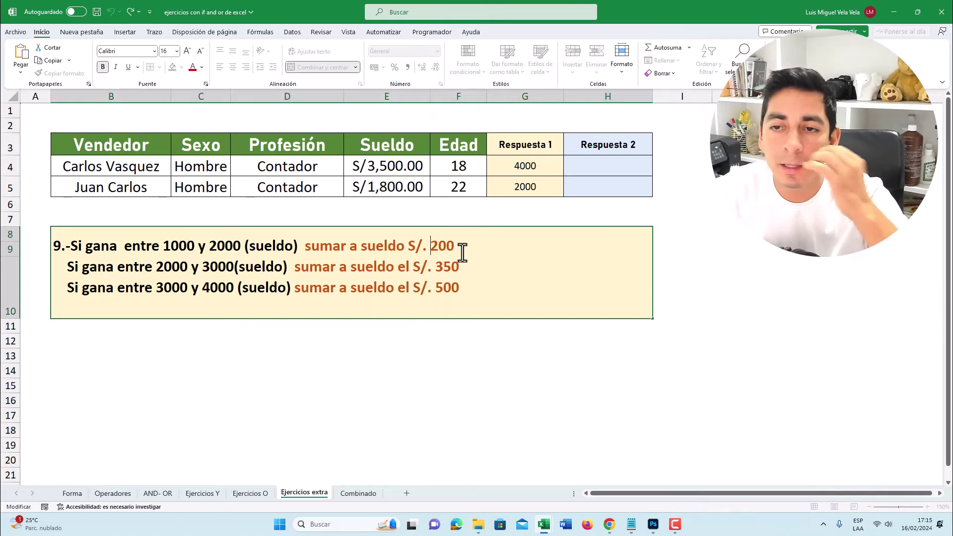
left_click_drag(454, 246, 405, 245)
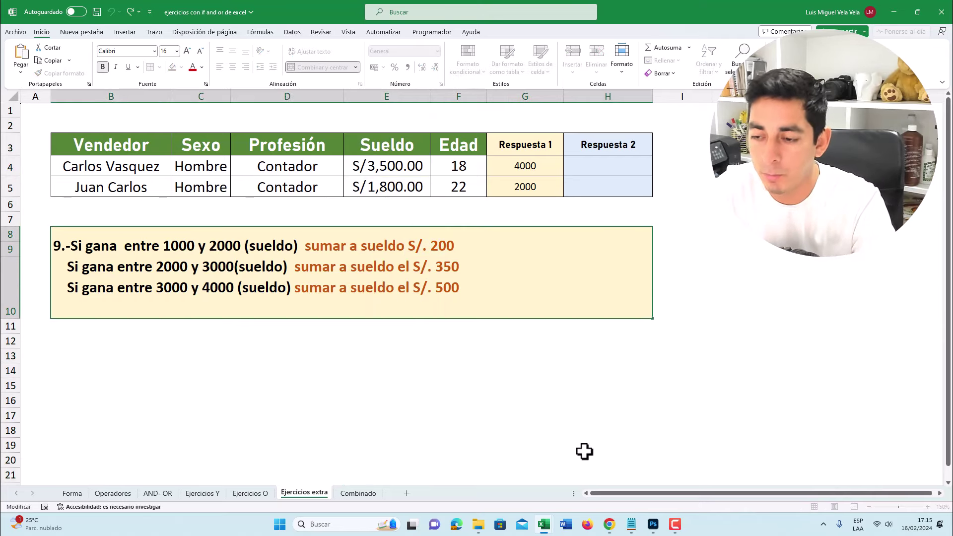
Step: Start Ejercicio_09's condition by typing If Range("") inside the macro
mouse_move(543, 525)
left_click(597, 482)
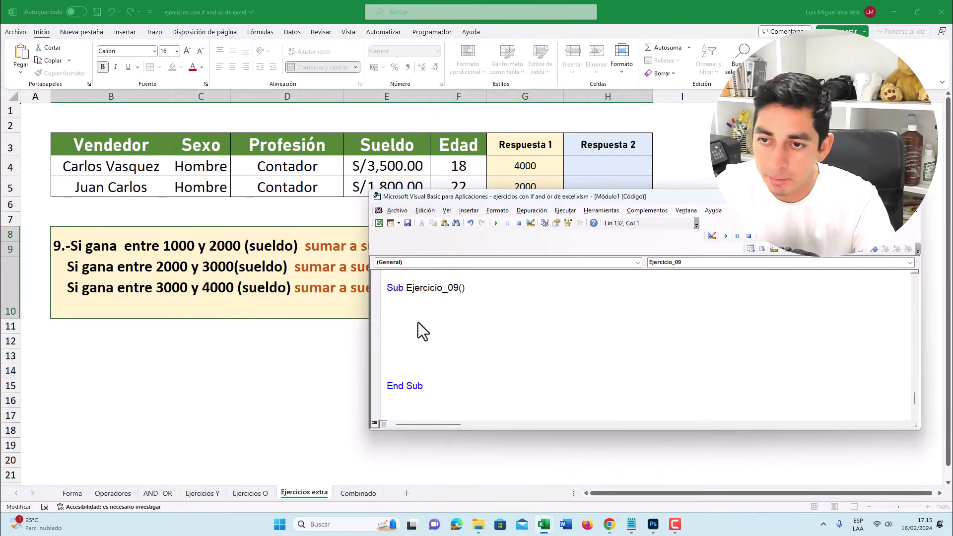
key("alt+F11")
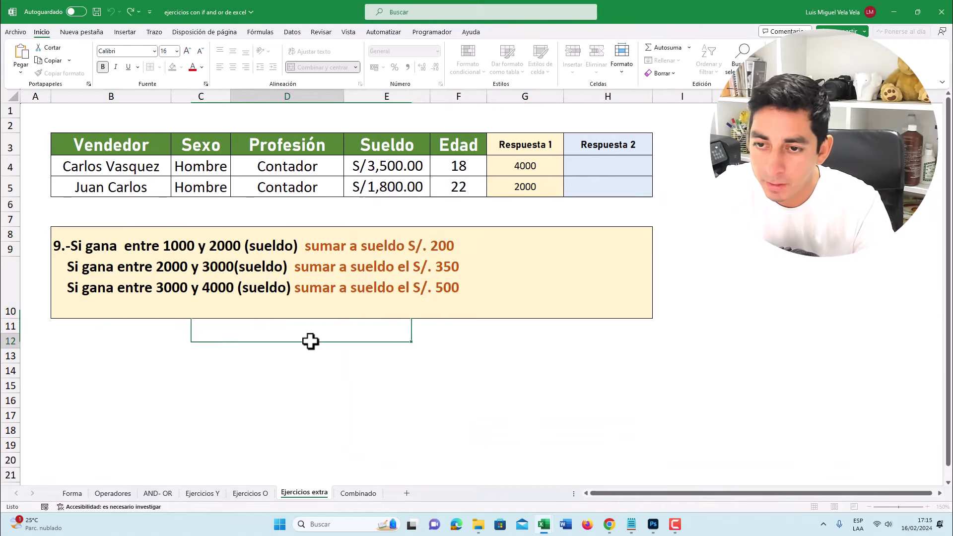
left_click(311, 340)
left_click(586, 477)
left_click(479, 311)
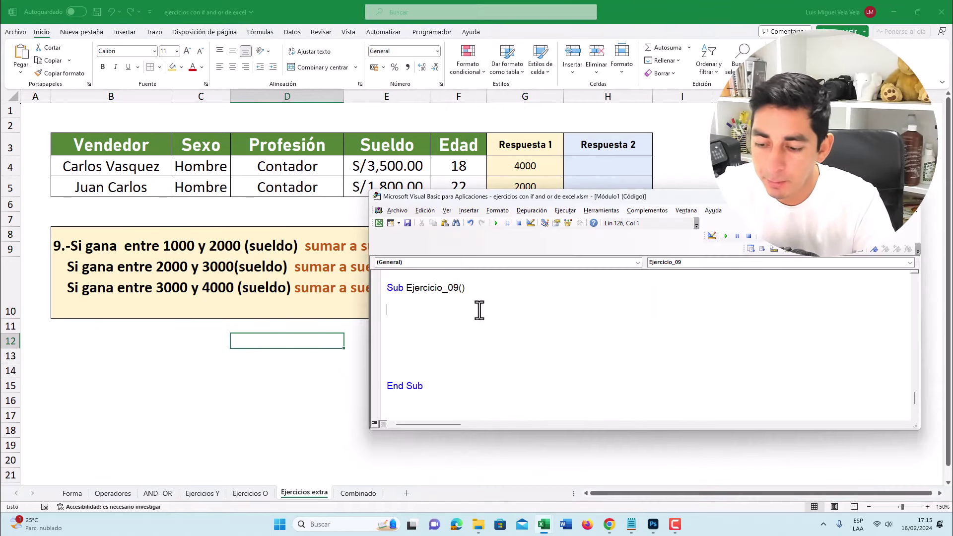
type("If")
key("Return")
key("Return")
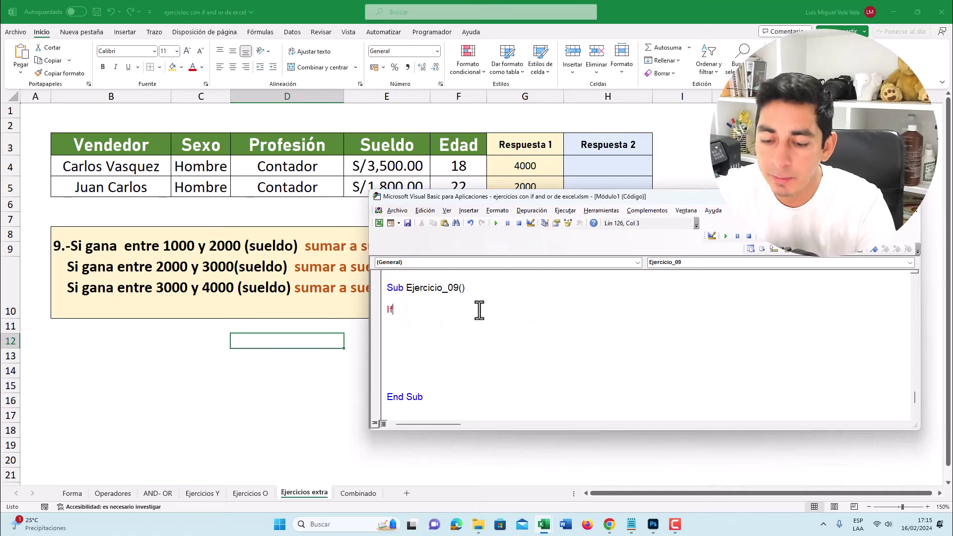
key("Left")
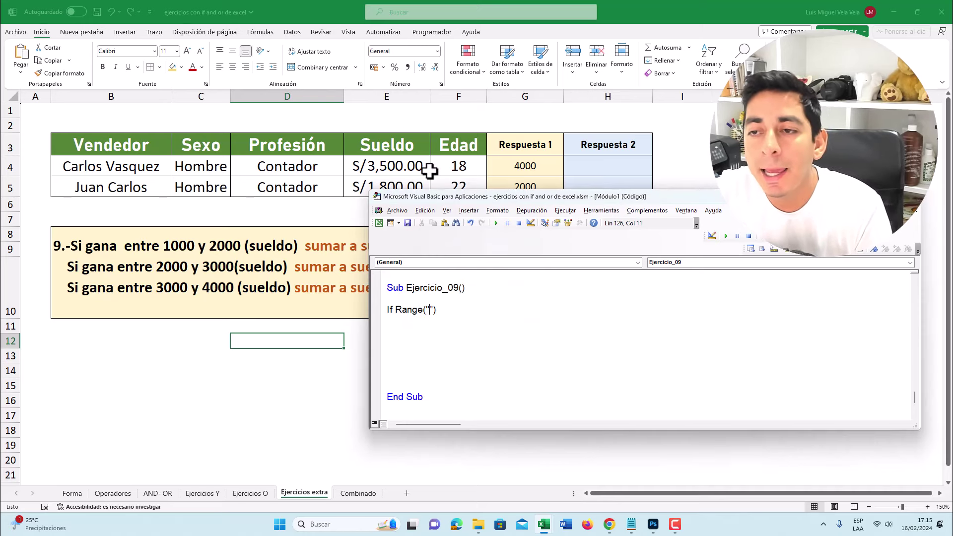
Step: Delete the second seller's row 5 and format E4 with red fill and white text
key("alt+F11")
right_click(8, 189)
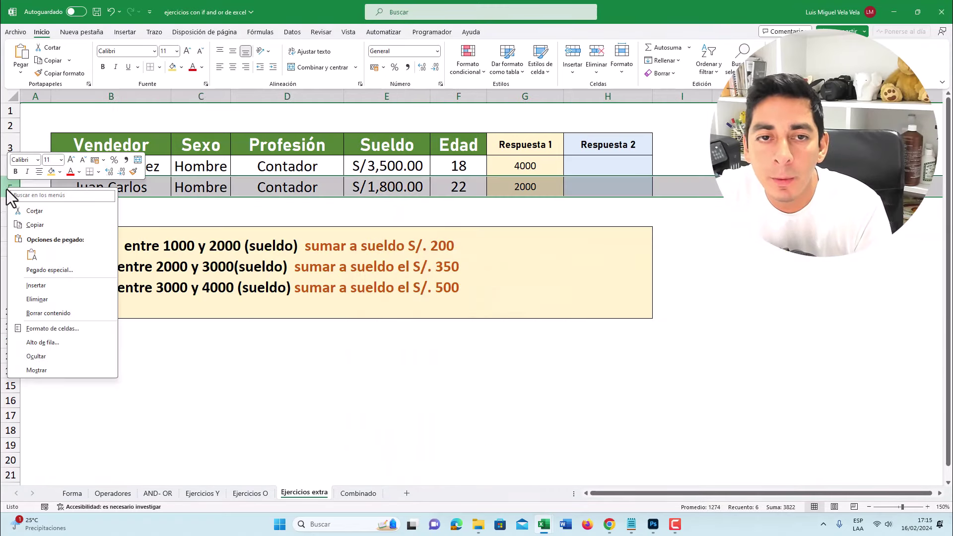
left_click(37, 299)
left_click(388, 166)
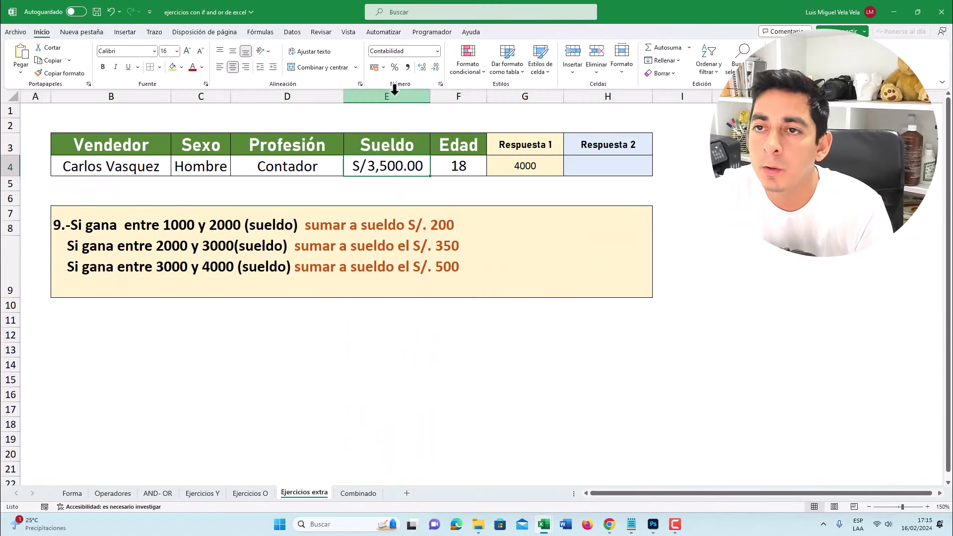
left_click(182, 67)
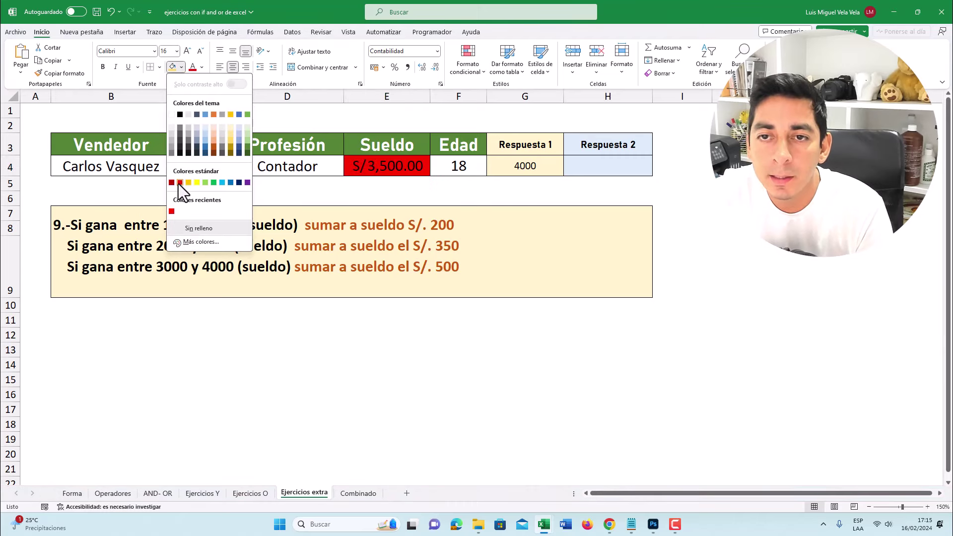
left_click(179, 183)
left_click(201, 67)
left_click(194, 132)
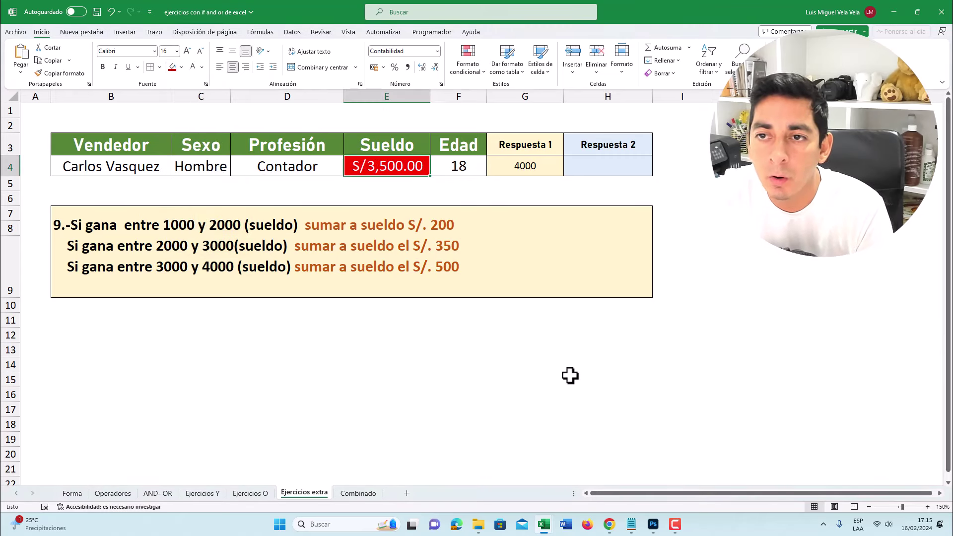
Step: Complete the condition as If Range("E4") >= 1000 And Range("E4") <= 2000 Then
left_click(559, 491)
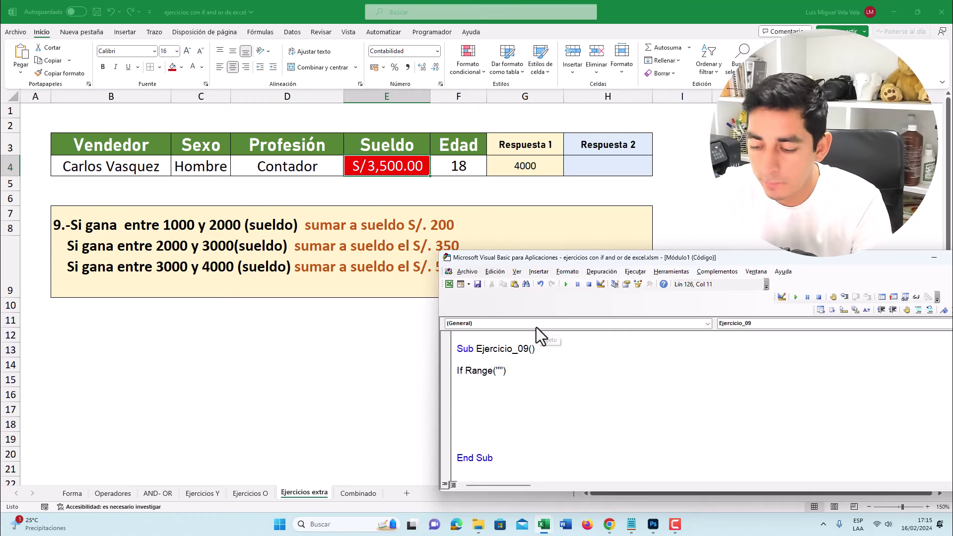
type("E4\")")
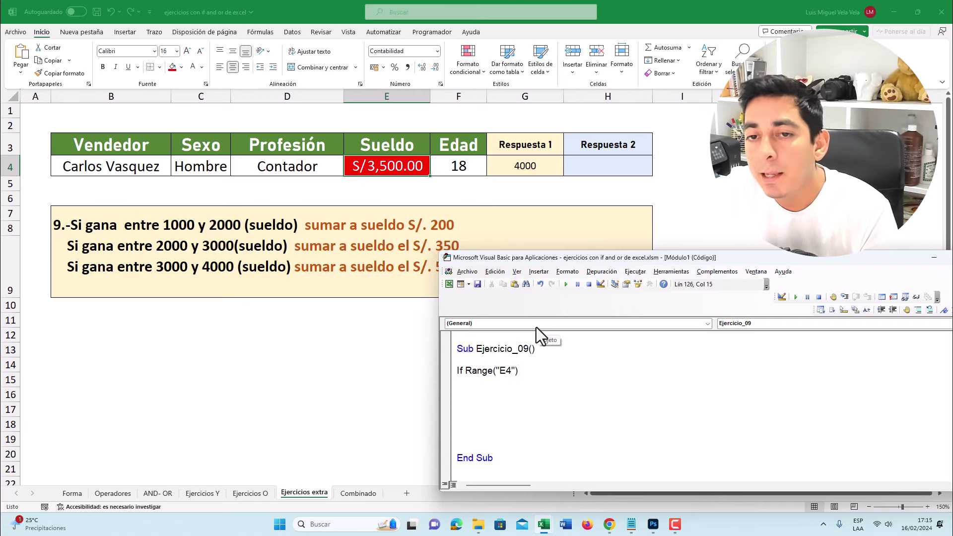
type(">")
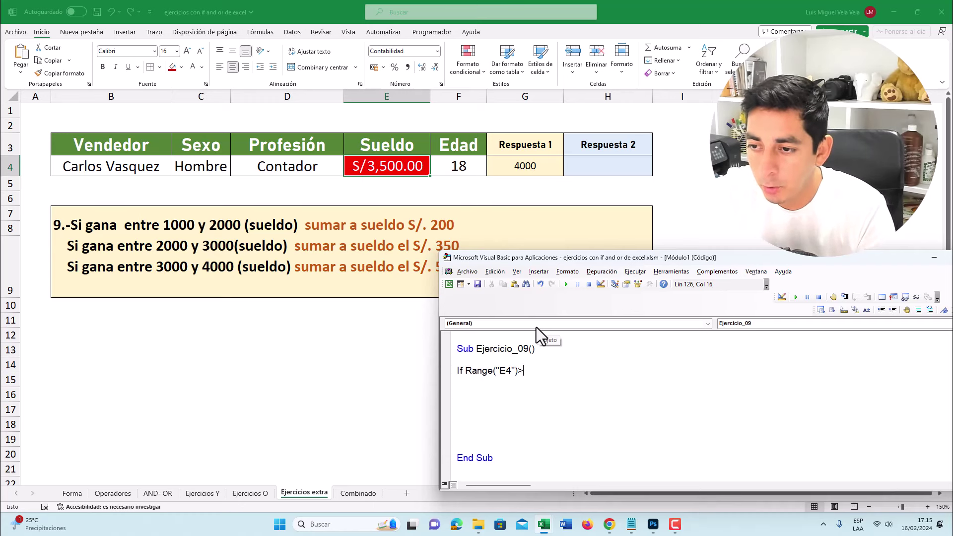
type(")")
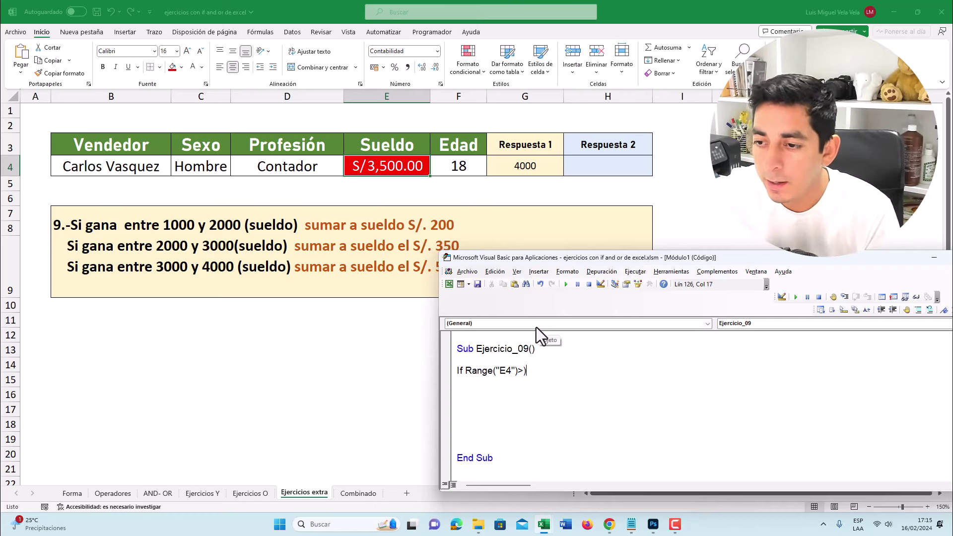
key("BackSpace")
type("=")
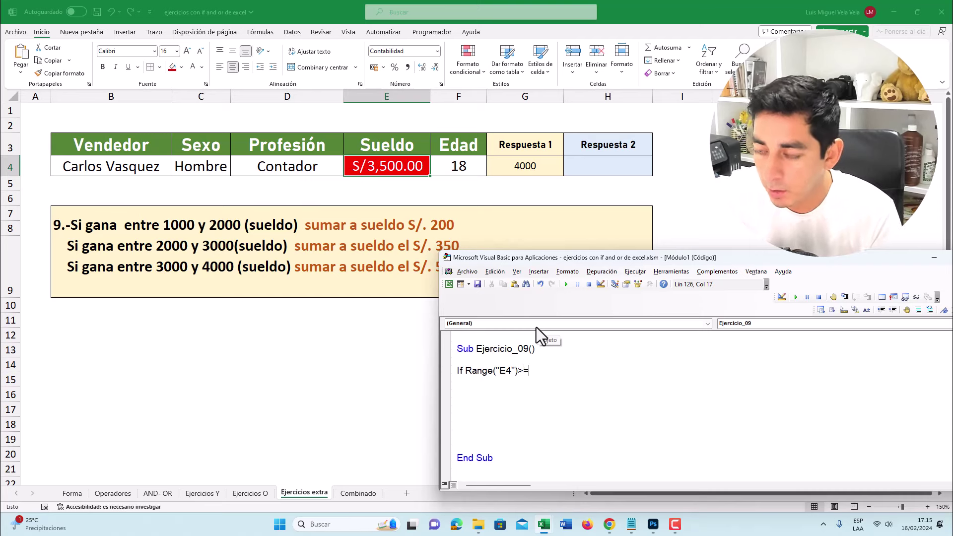
type("1000 A")
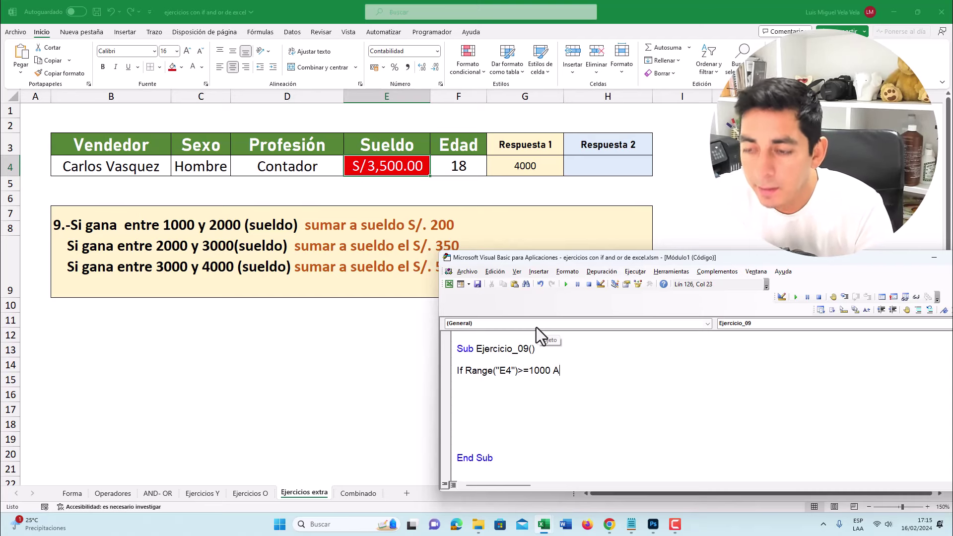
type("nd ")
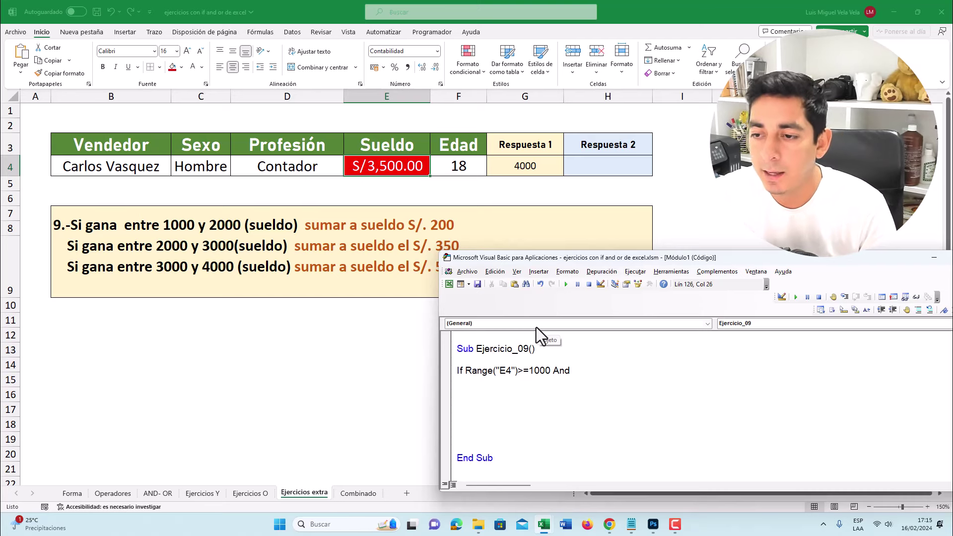
type("Range(\"")
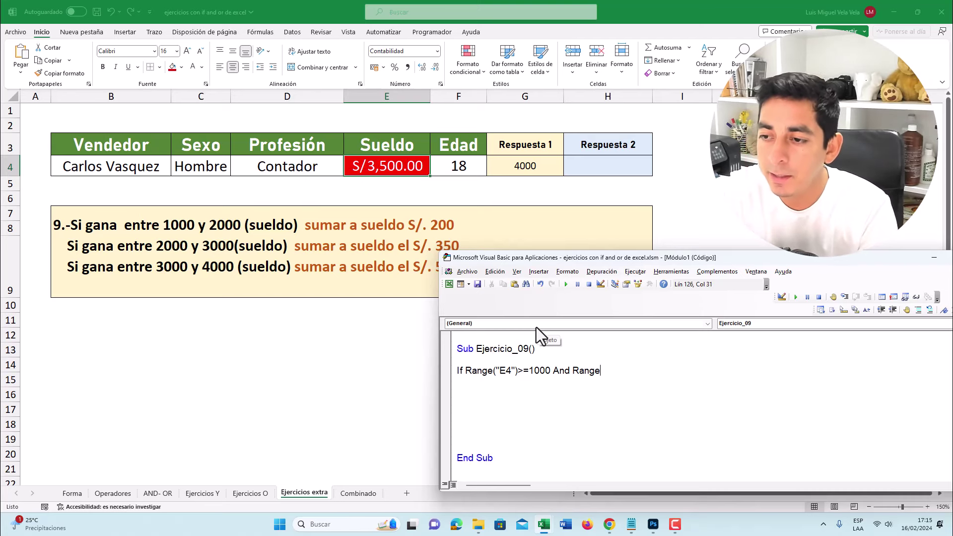
type(")")
key("Left")
type("\"")
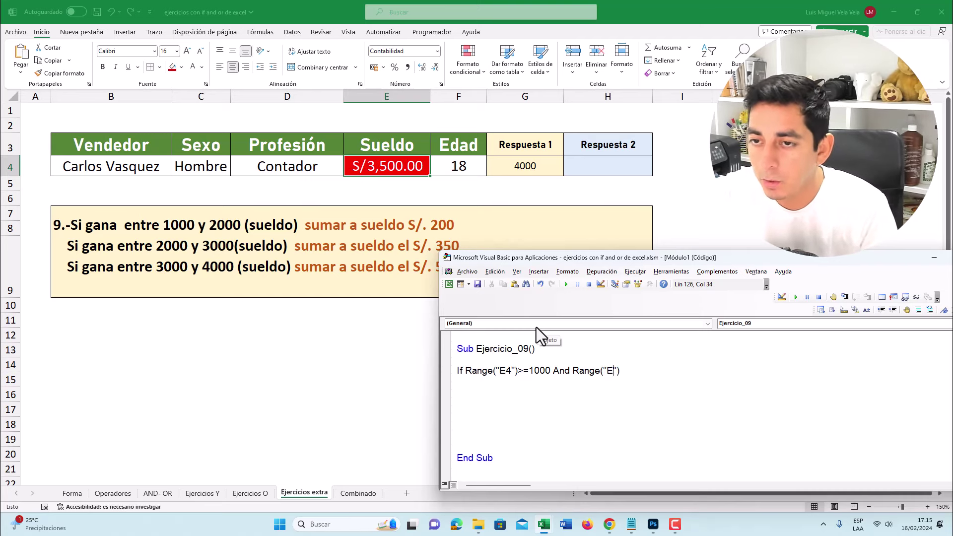
type("4\") ")
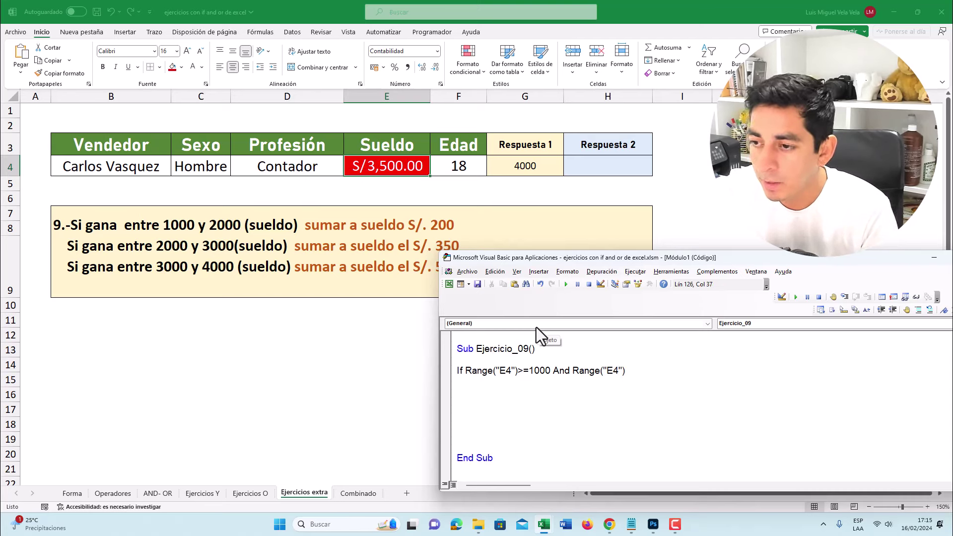
type("<= ")
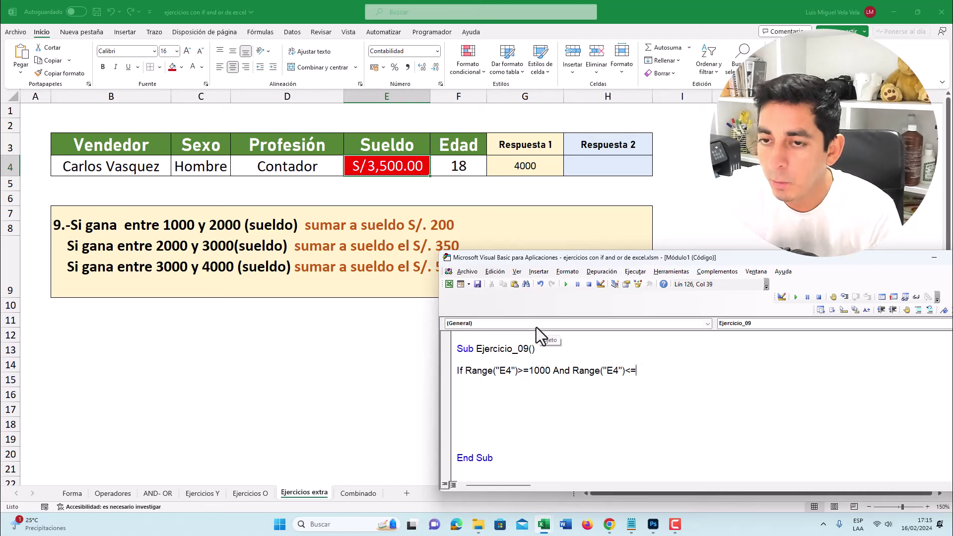
type("200")
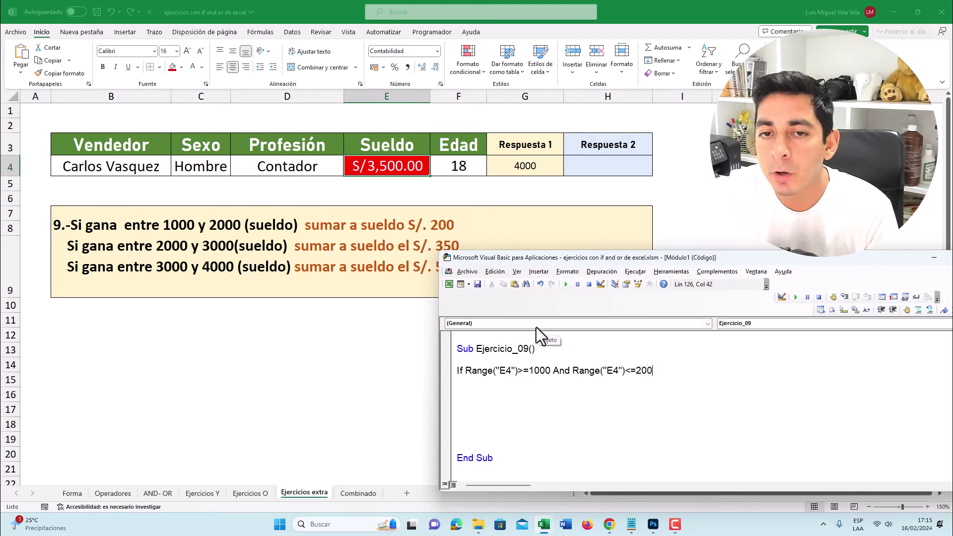
type("0")
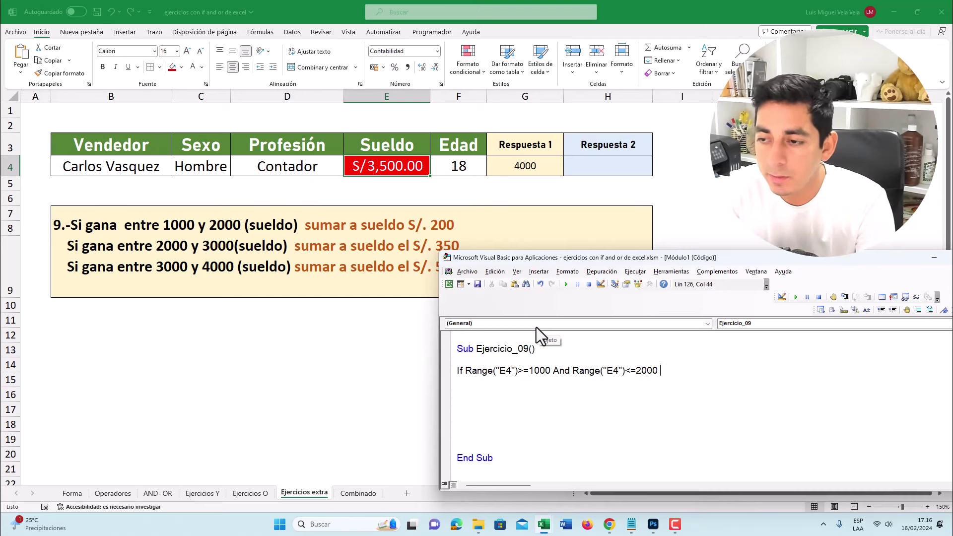
type(" Then")
key("Return")
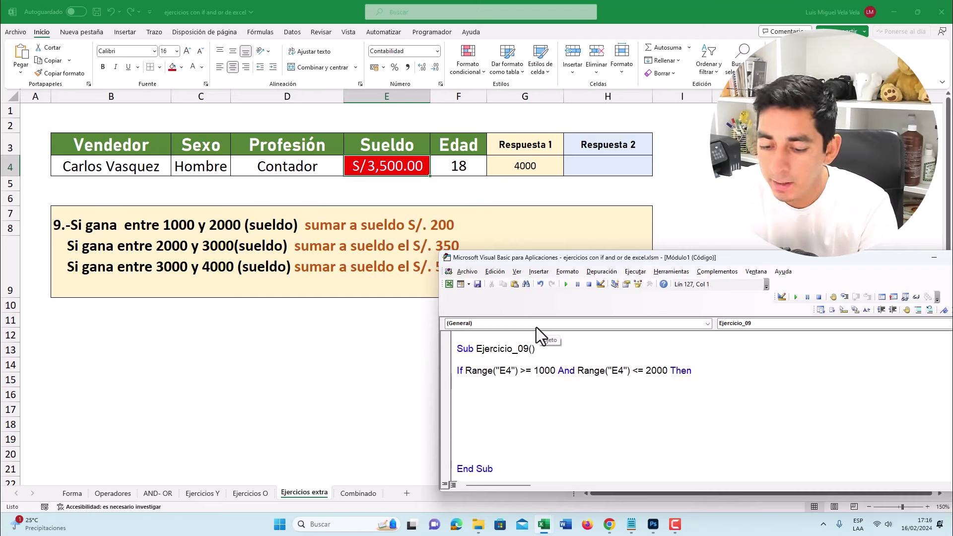
Step: Add MsgBox "200" and End If, then select the first rule's text in the instructions
type("msbox")
key("BackSpace")
key("BackSpace")
key("BackSpace")
type("gbox ")
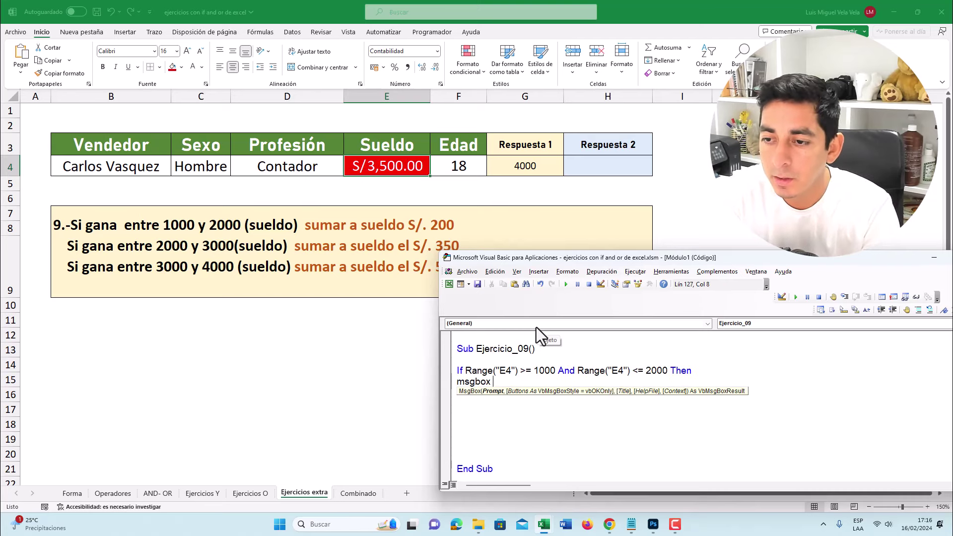
type("\"\"")
type("200")
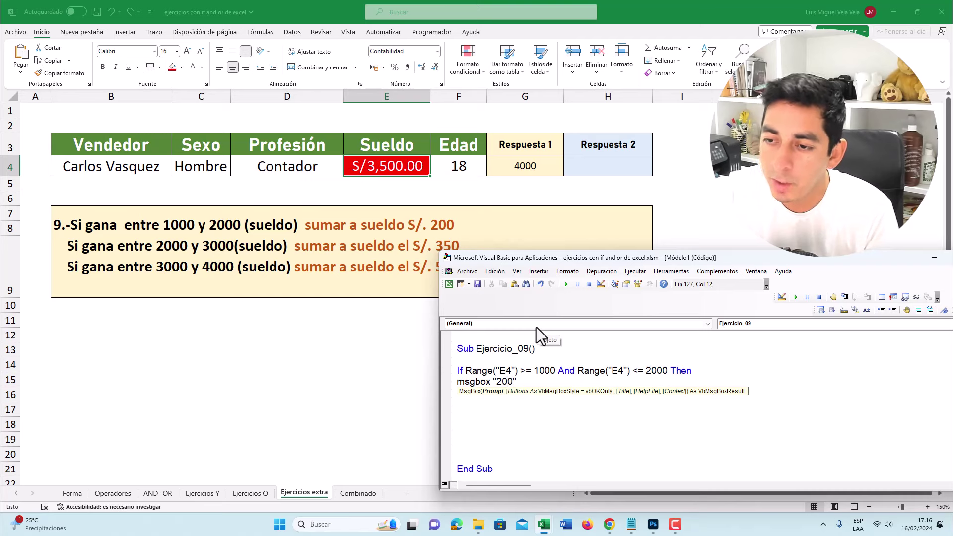
key("Return")
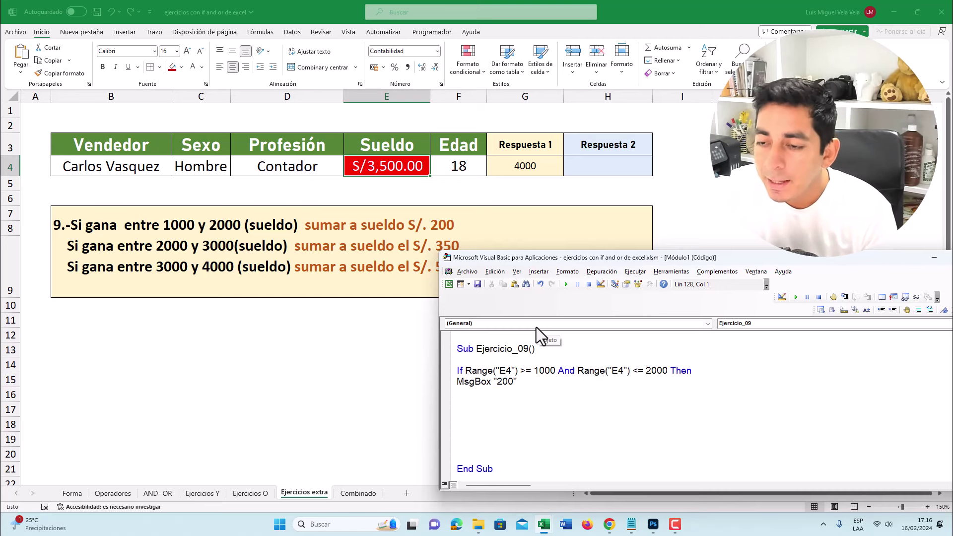
key("Delete")
key("Delete")
key("Return")
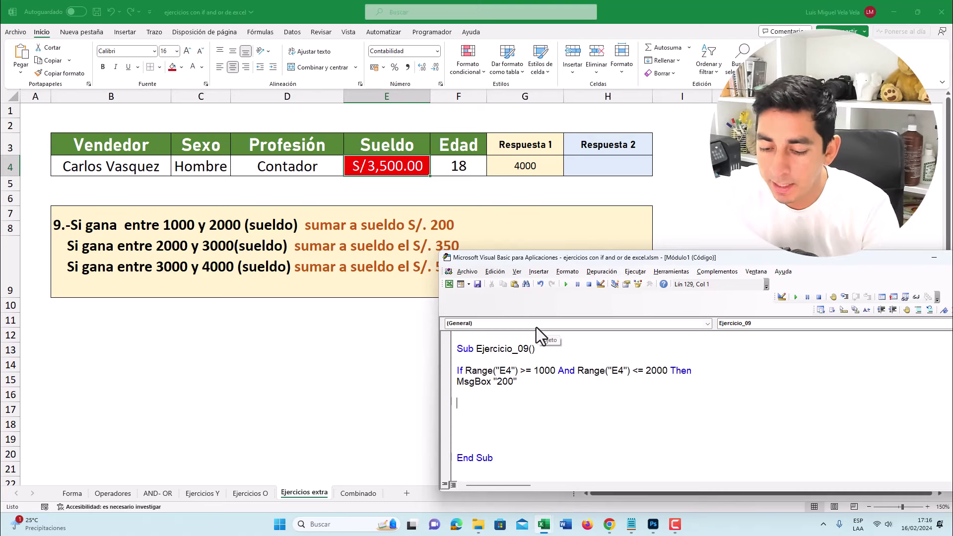
type("End If")
key("Up")
key("Up")
key("Up")
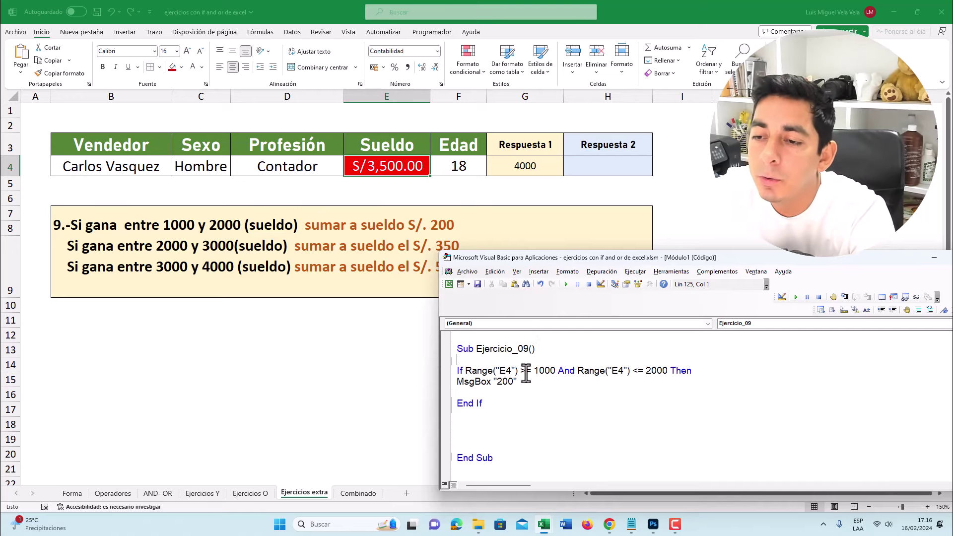
double_click(375, 230)
left_click_drag(453, 225, 78, 228)
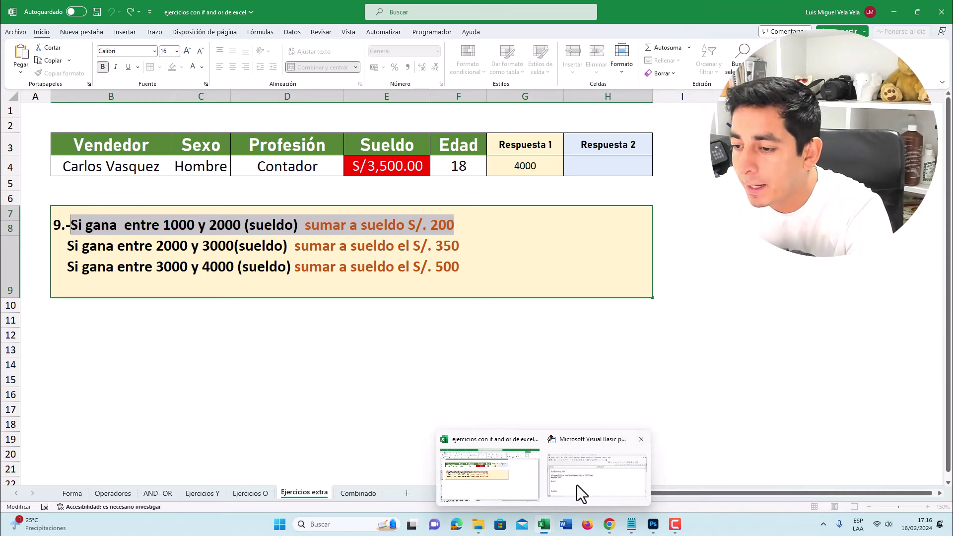
Step: Highlight the 1000 and 2000 limits of the E4 condition and the MsgBox "200" line
left_click(577, 486)
left_click(290, 276)
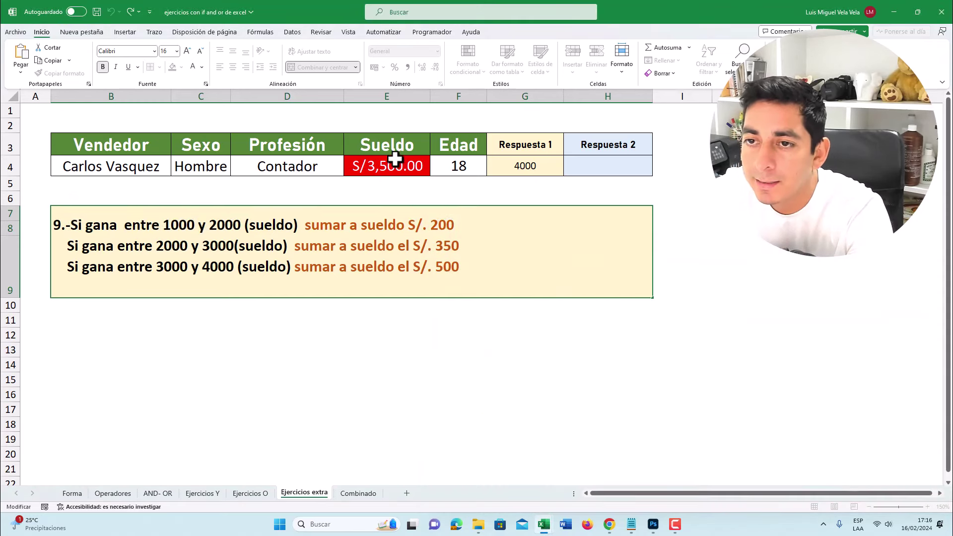
key("Escape")
left_click(552, 521)
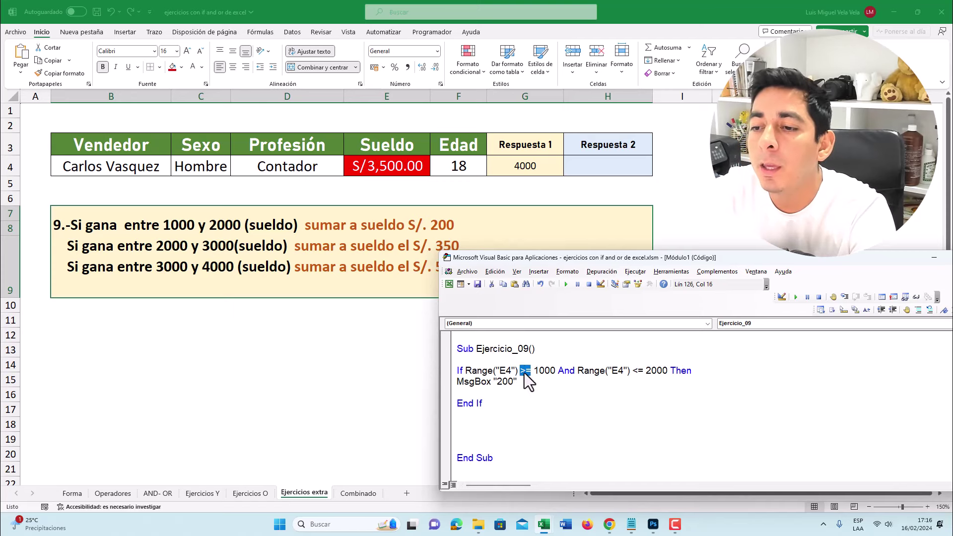
left_click_drag(557, 372, 536, 371)
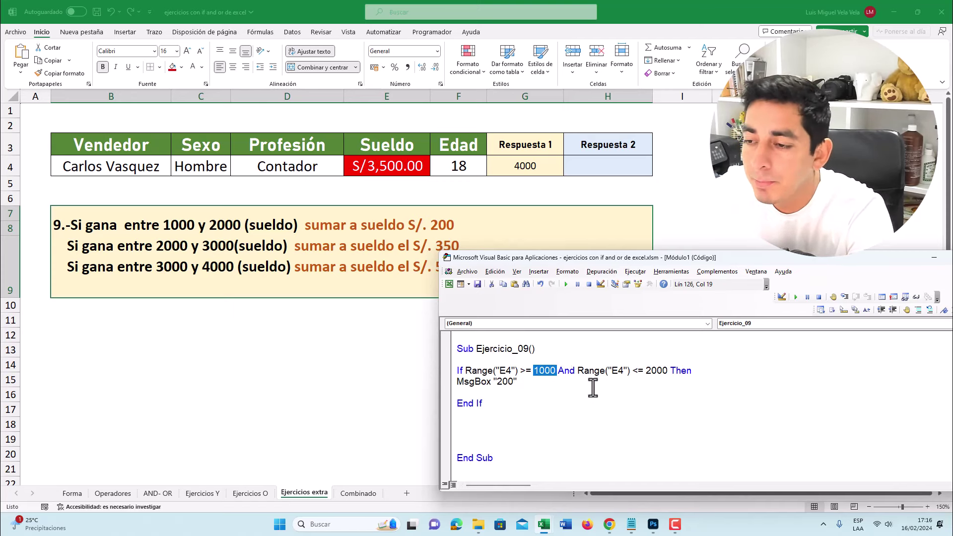
left_click(619, 371)
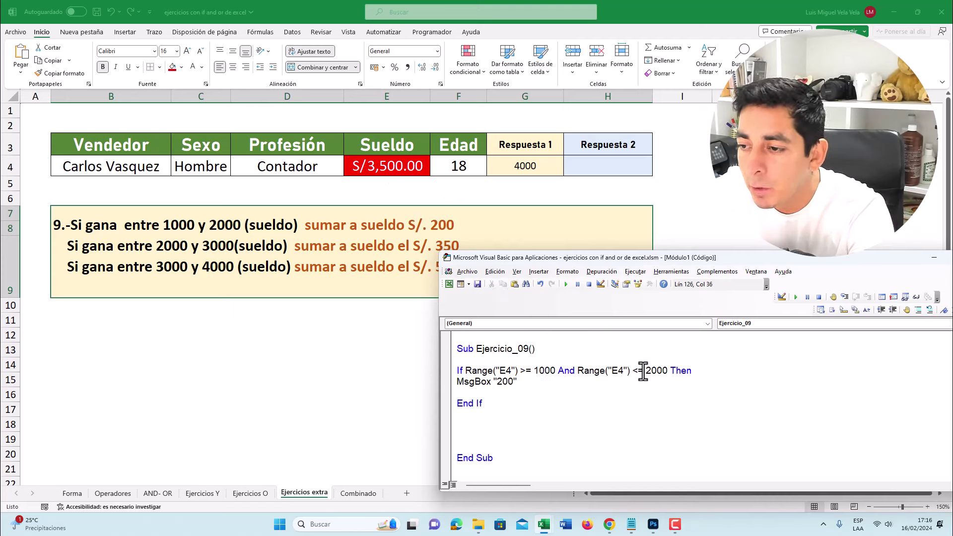
left_click_drag(669, 371, 645, 372)
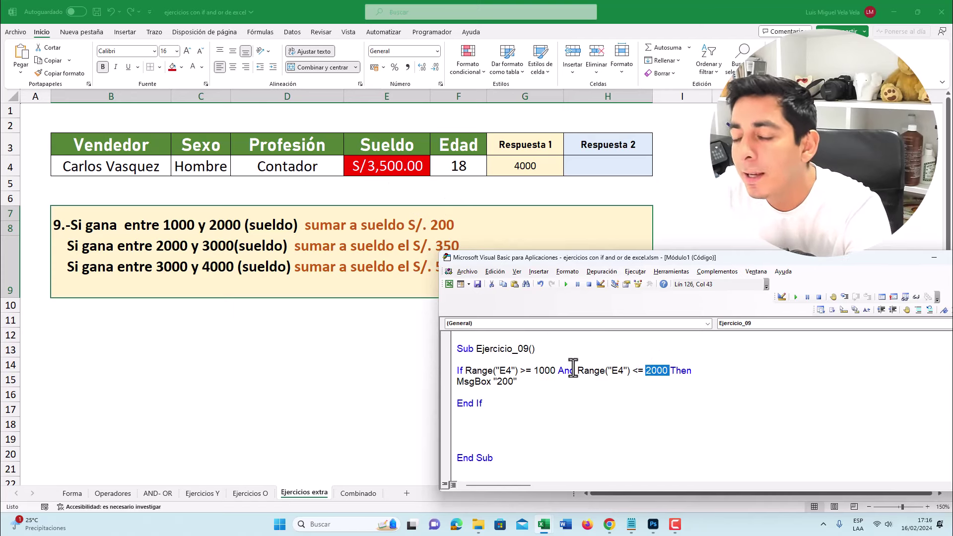
left_click_drag(534, 371, 557, 372)
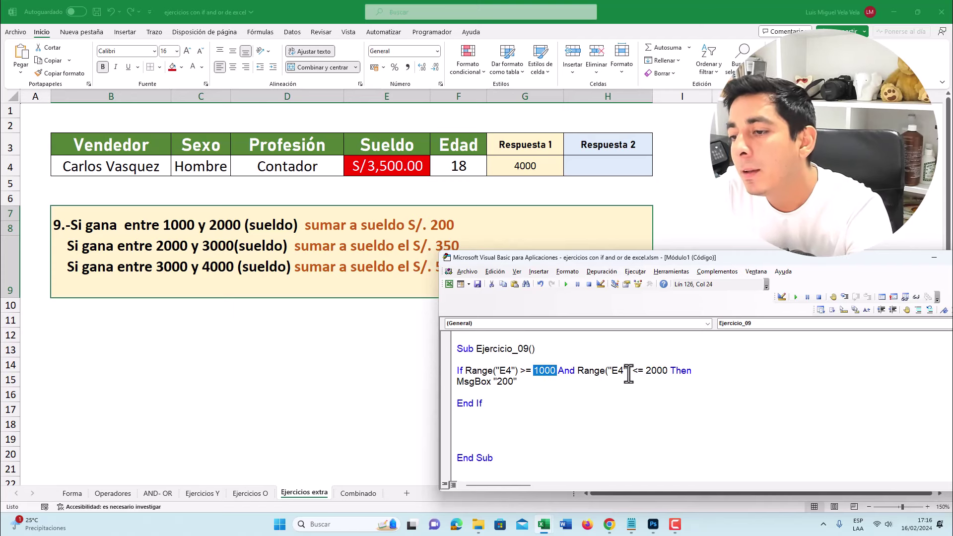
left_click_drag(645, 372, 668, 372)
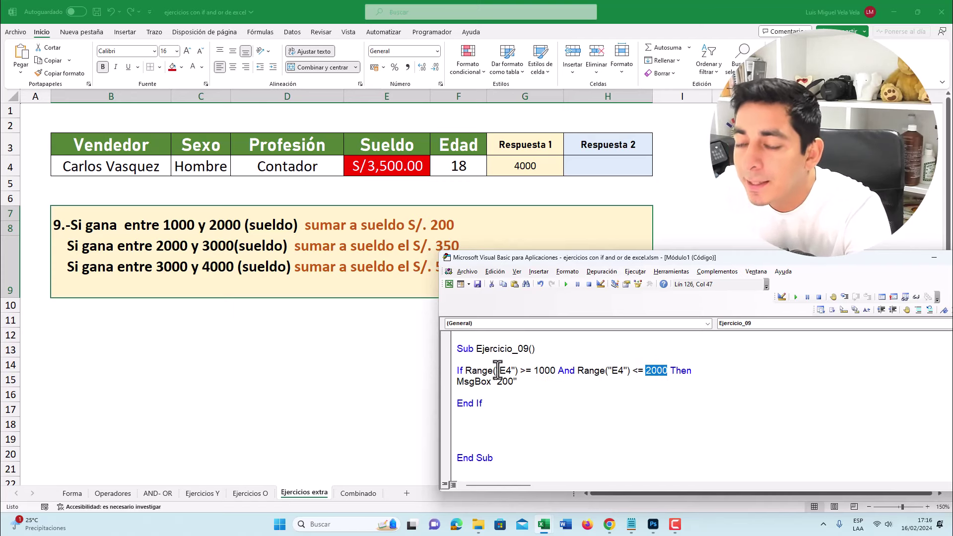
left_click_drag(466, 371, 660, 371)
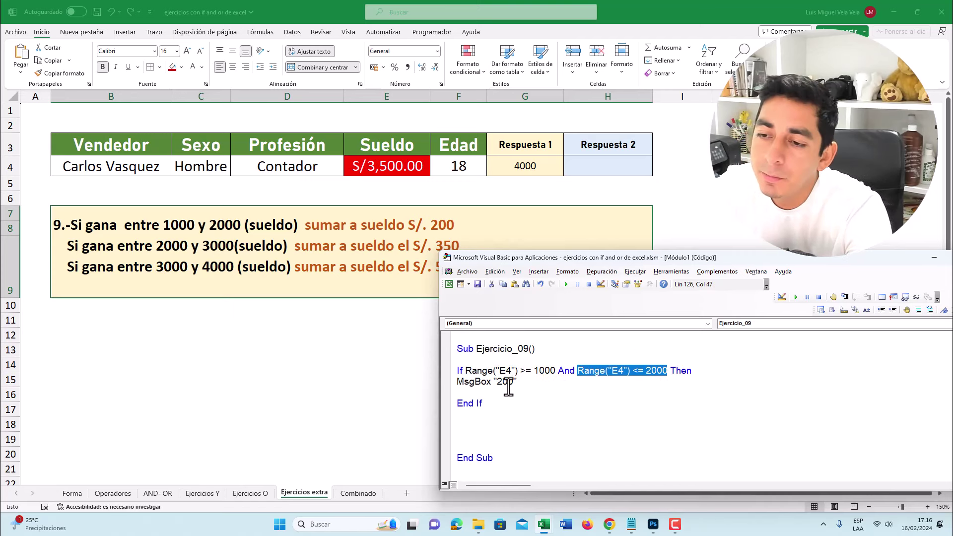
left_click_drag(524, 382, 444, 381)
left_click(517, 412)
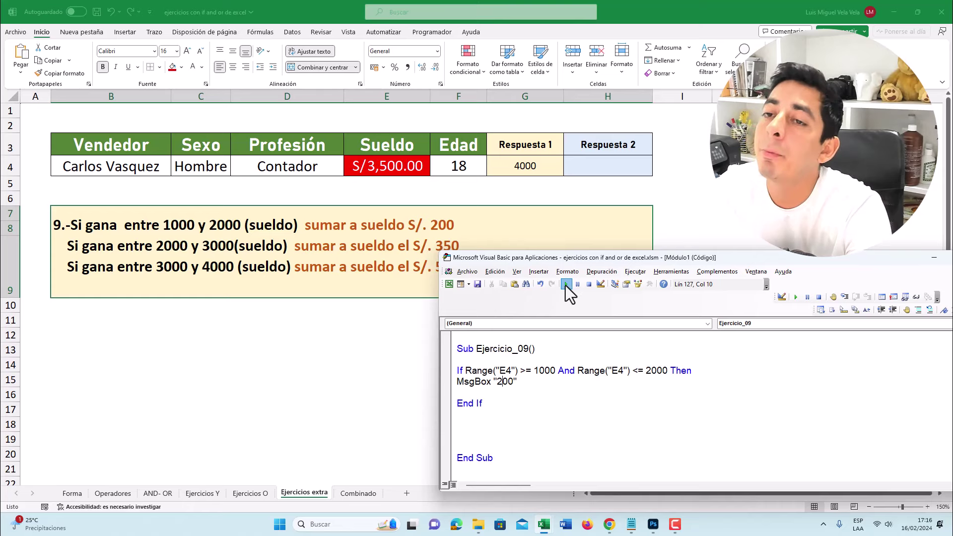
Step: Set E4 to 1,000 and run Ejercicio_09, confirming the "200" message
left_click(392, 287)
left_click(387, 169)
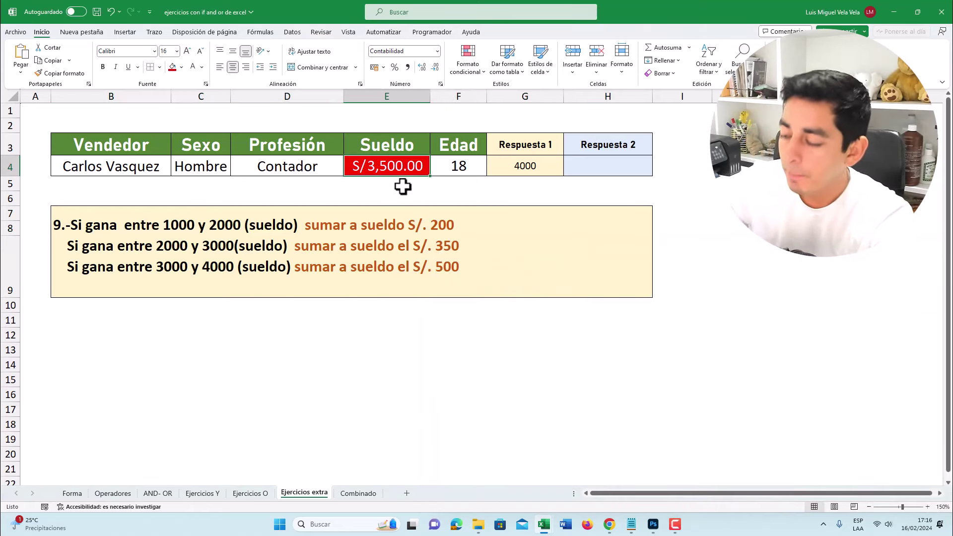
type("1,000")
key("Return")
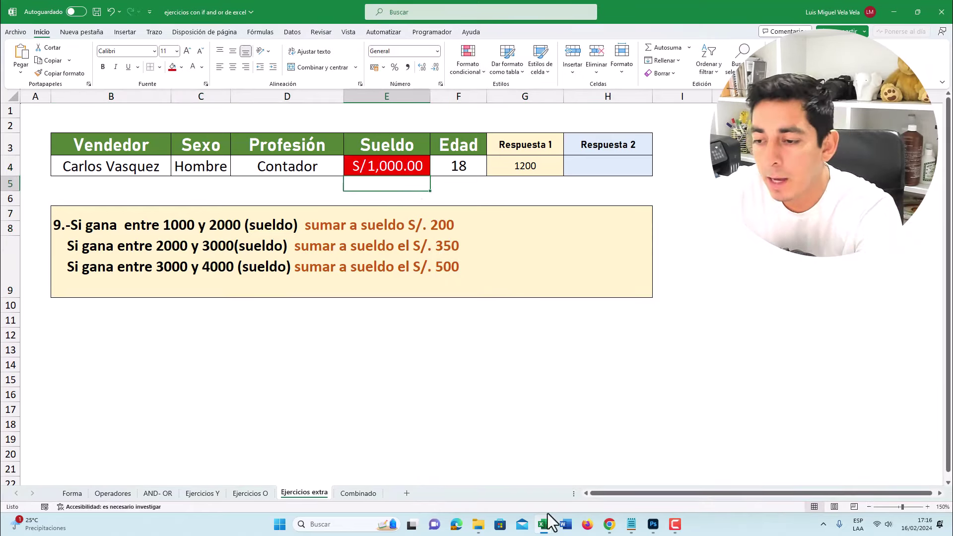
left_click(571, 490)
left_click(567, 284)
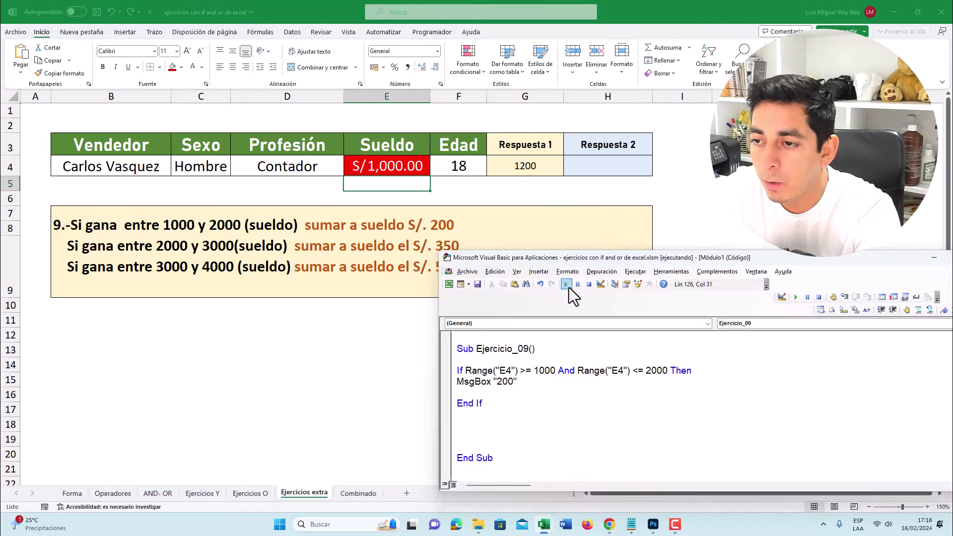
left_click(487, 292)
Step: Change E4 to 1,500 and run Ejercicio_09 again, confirming "200" appears
left_click(403, 171)
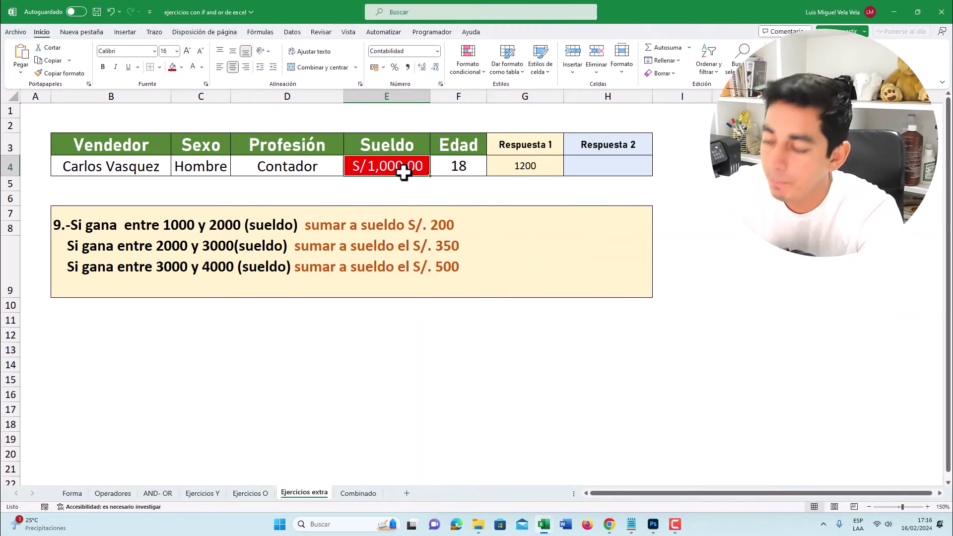
type("15")
key("Return")
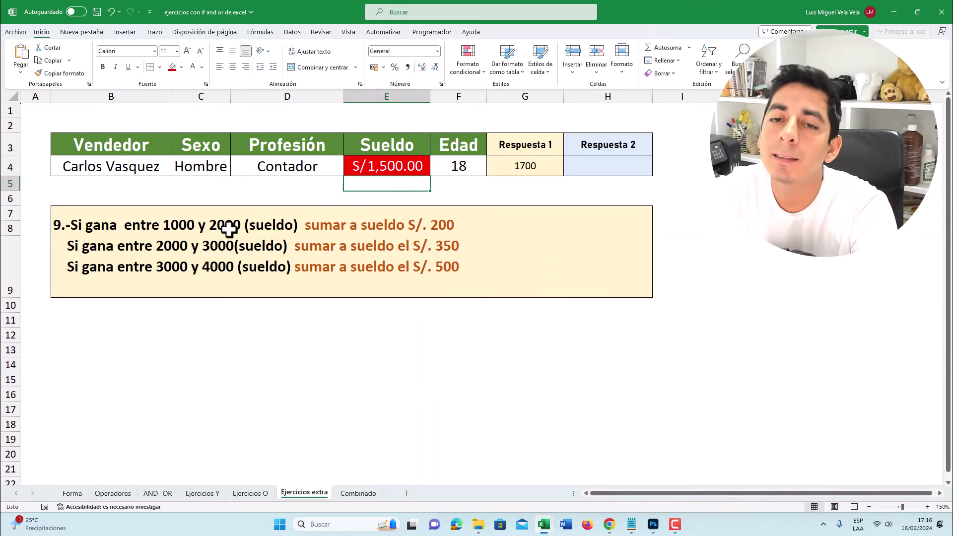
left_click(601, 442)
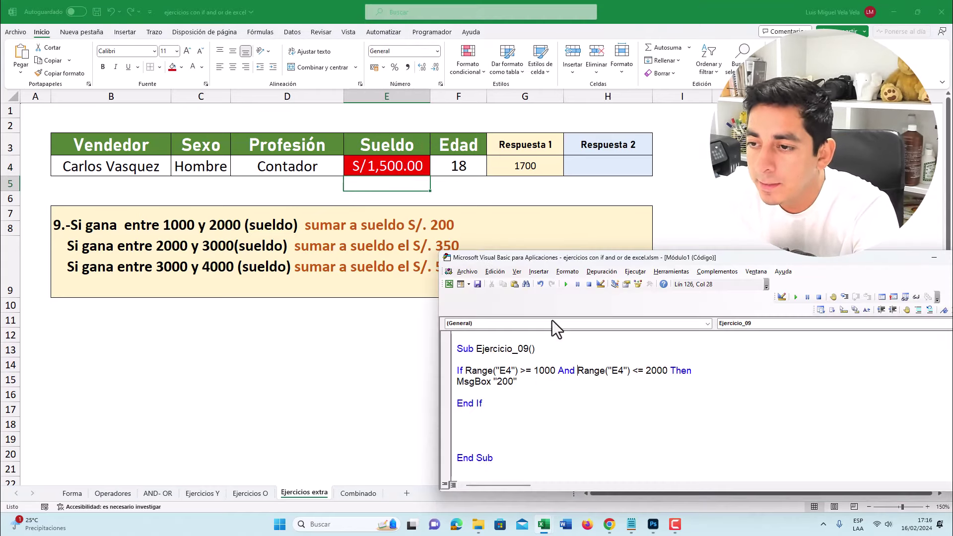
left_click(567, 285)
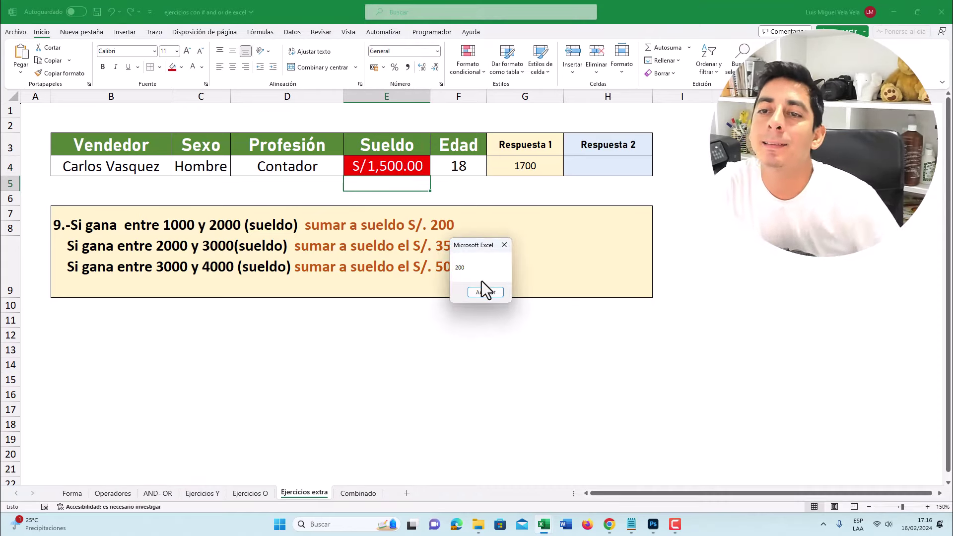
left_click(485, 292)
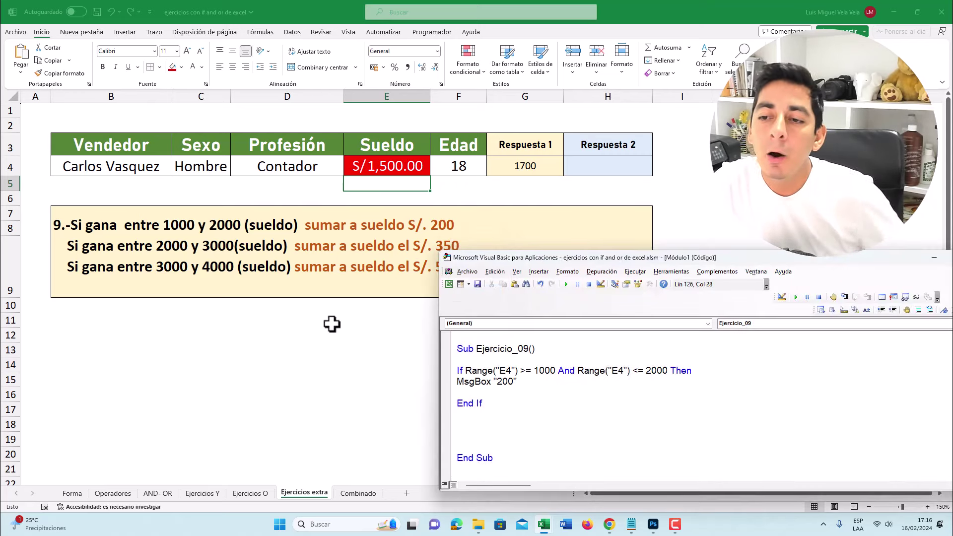
Step: Insert blank lines above End If and begin an elseif line there
double_click(474, 404)
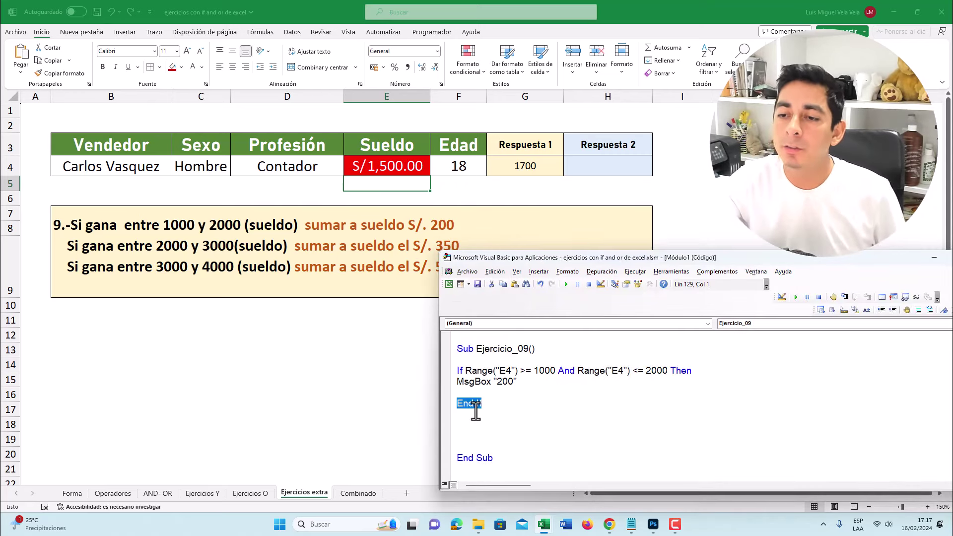
key("Up")
key("Down")
key("Return")
key("Return")
key("Return")
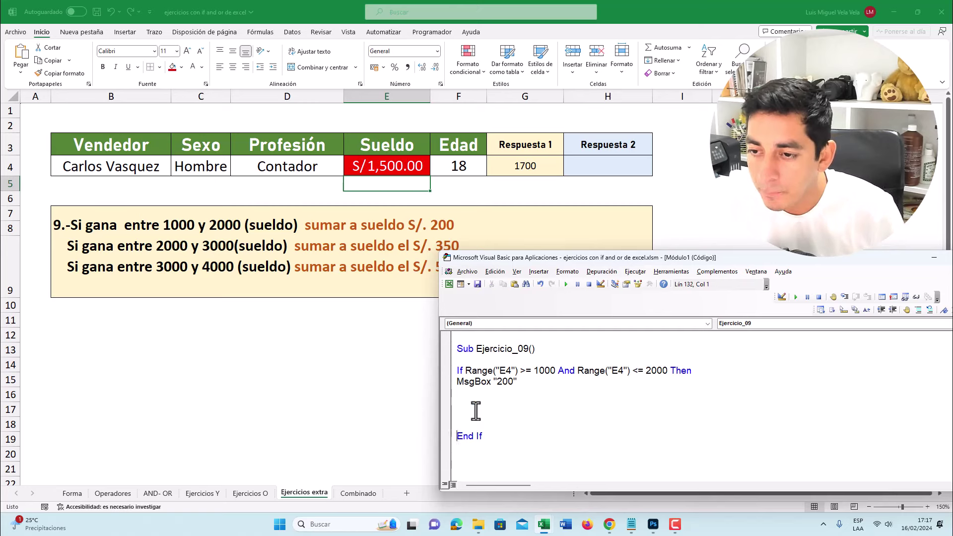
key("Up")
key("Up")
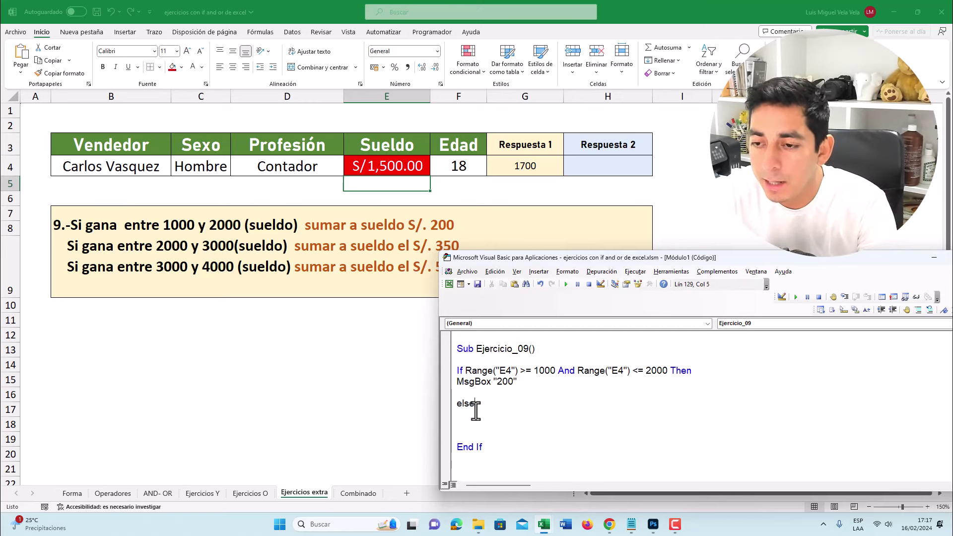
left_click(494, 366)
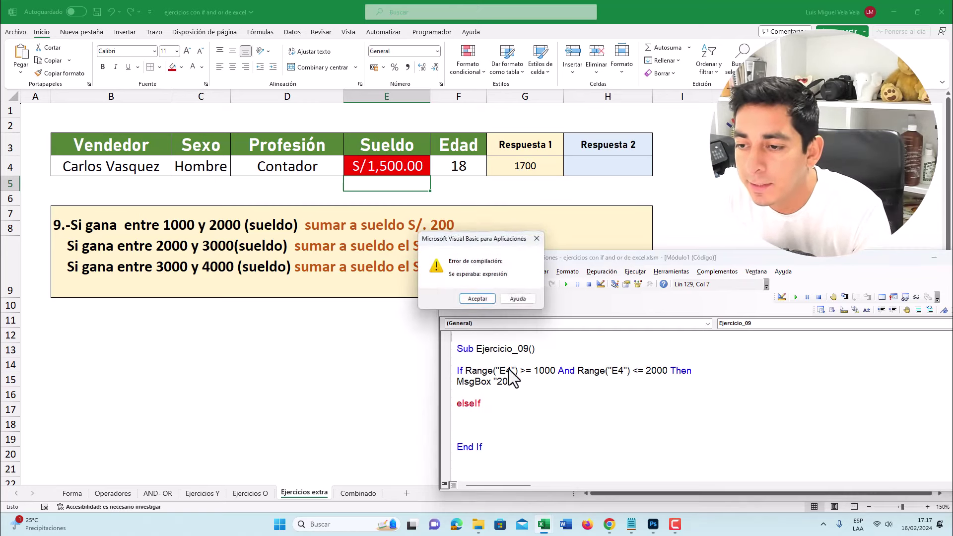
key("Return")
Step: Copy the E4 1000-to-2000 If condition and paste it after elseif
left_click(464, 372)
left_click_drag(464, 372, 707, 370)
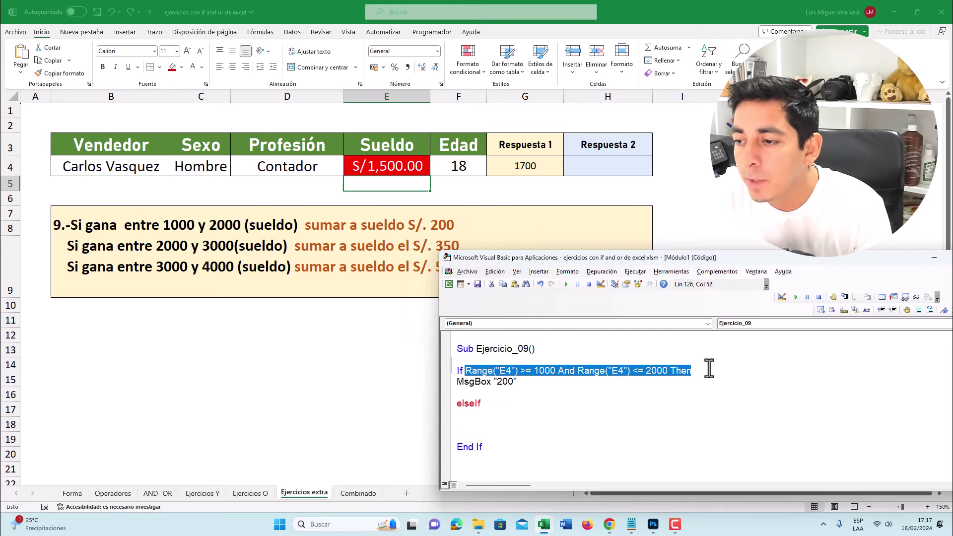
left_click(518, 393)
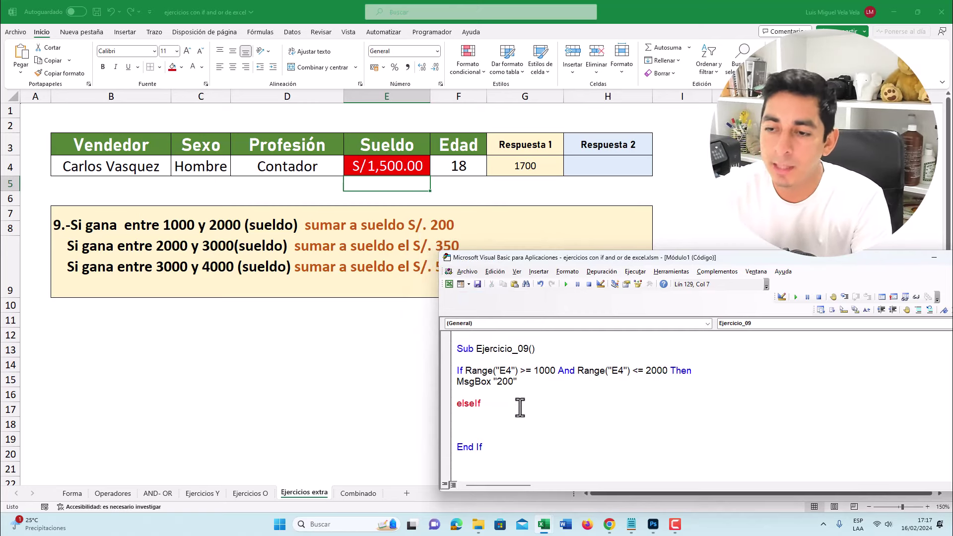
left_click(520, 402)
left_click(465, 372)
key("Return")
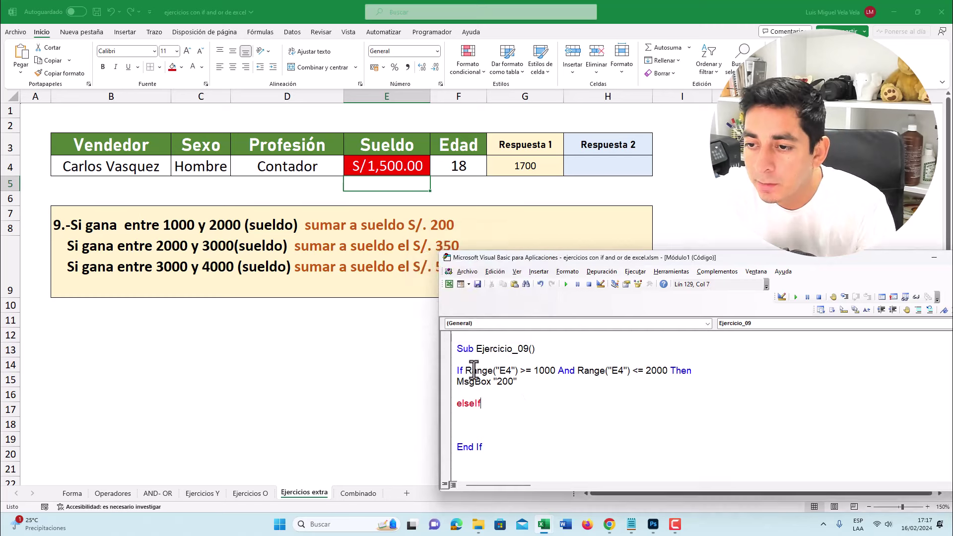
left_click_drag(465, 371, 697, 368)
key("ctrl+c")
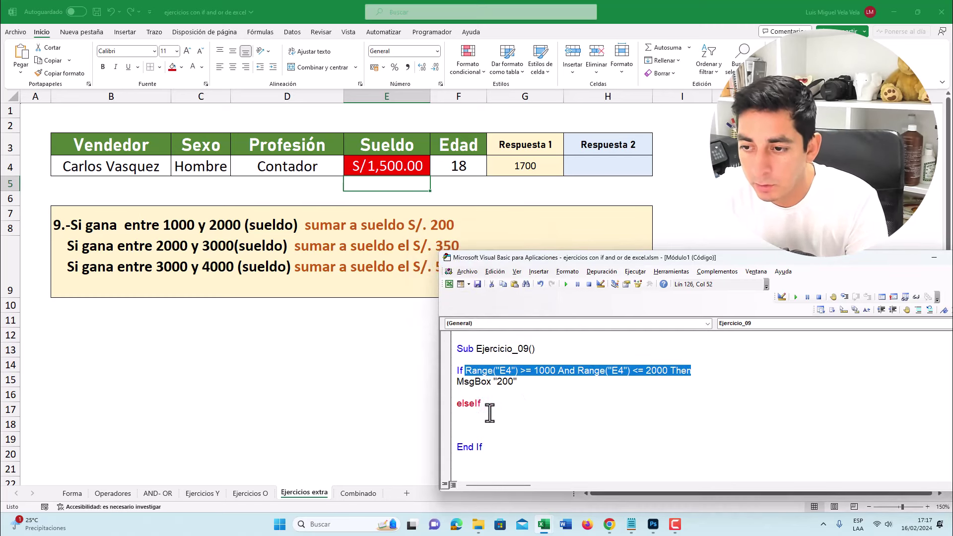
left_click(494, 404)
key("ctrl+v")
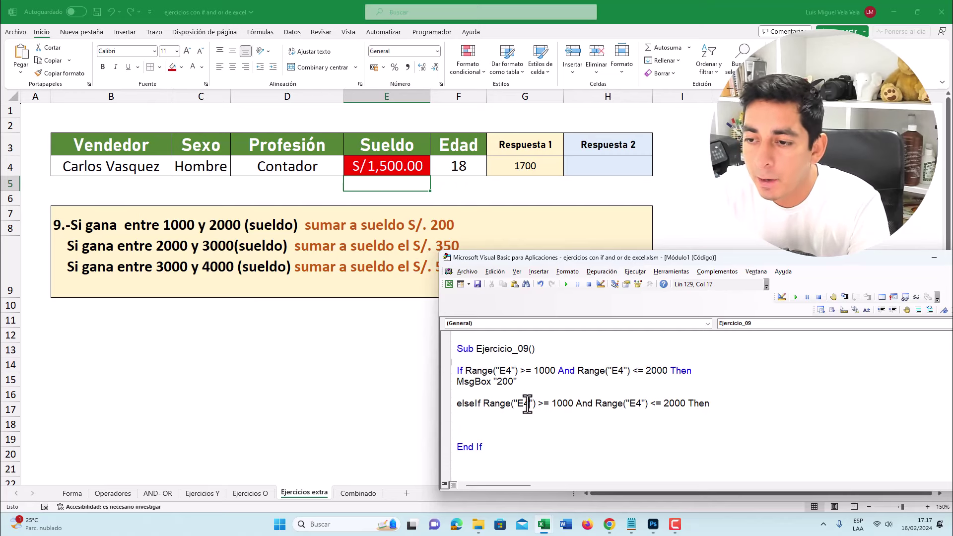
Step: Highlight the 2000 and 3000 limits in the exercise text, then return to the VBA code
left_click(236, 276)
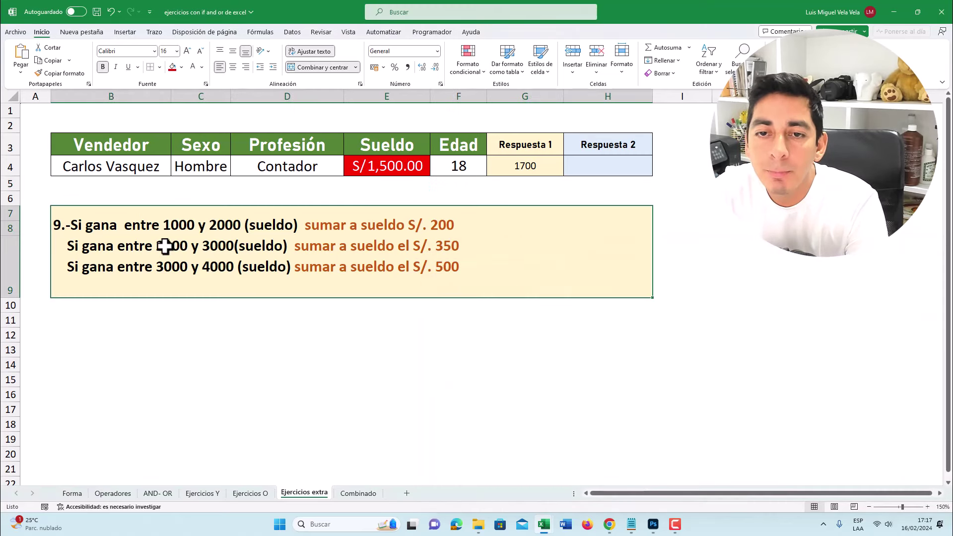
double_click(172, 247)
left_click(205, 247)
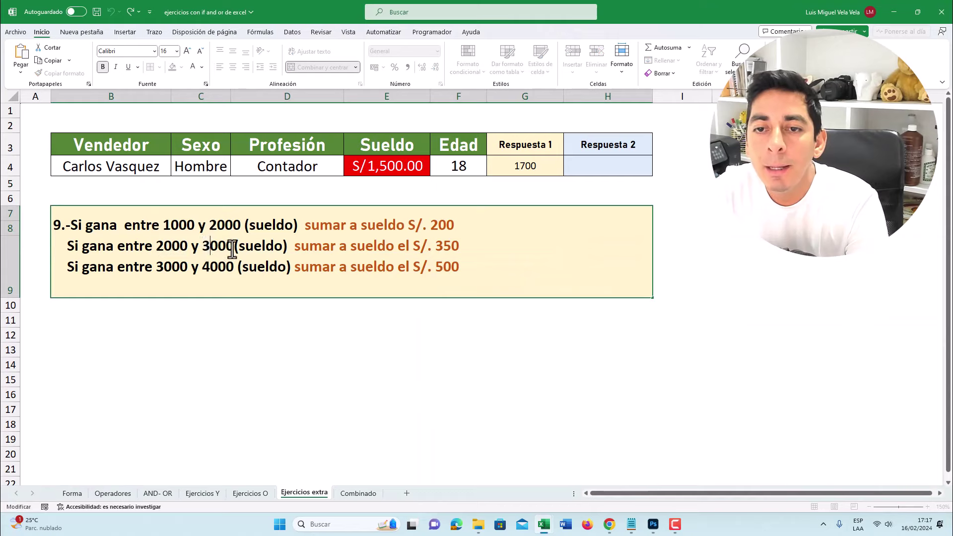
left_click_drag(234, 247, 215, 247)
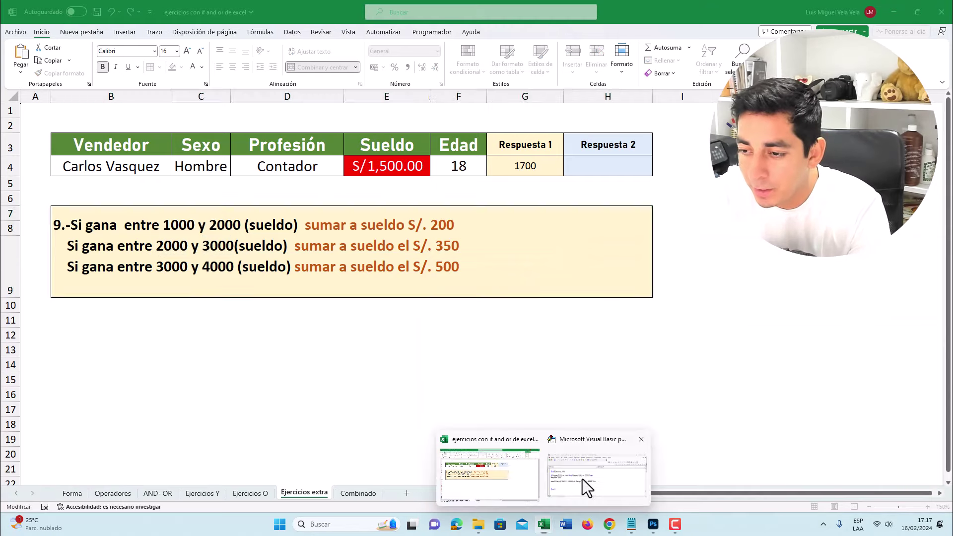
left_click(587, 485)
left_click(311, 304)
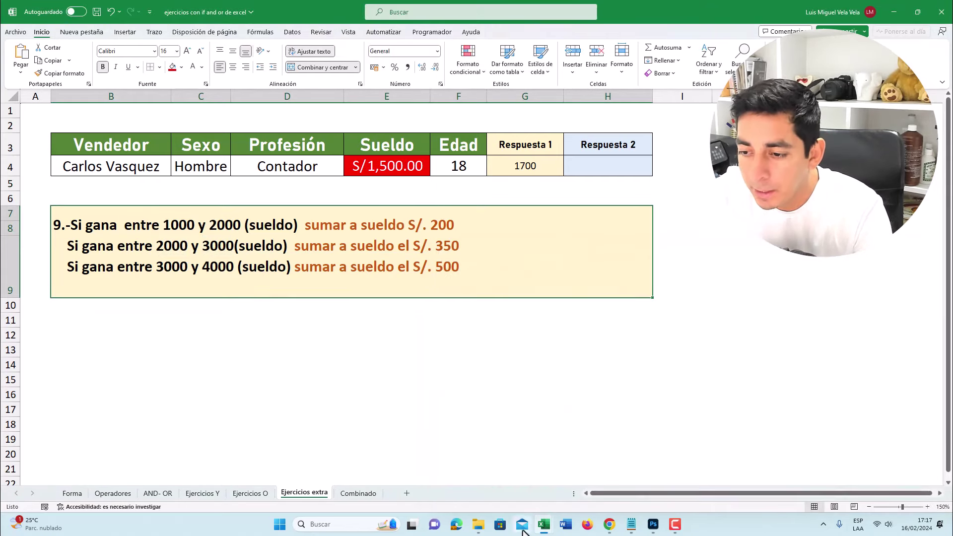
mouse_move(543, 525)
left_click(576, 497)
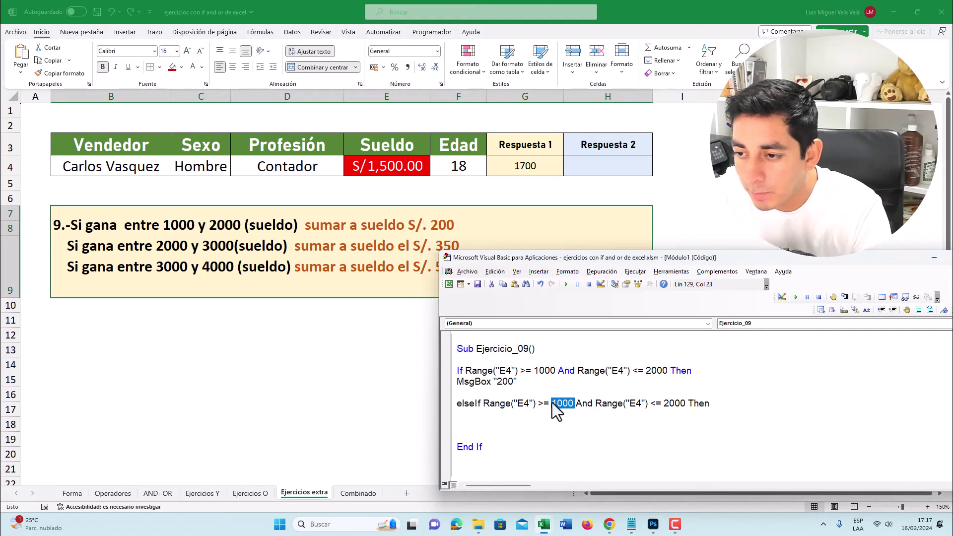
Step: Change the ElseIf condition's limits to 2000 and 3000
type("2000")
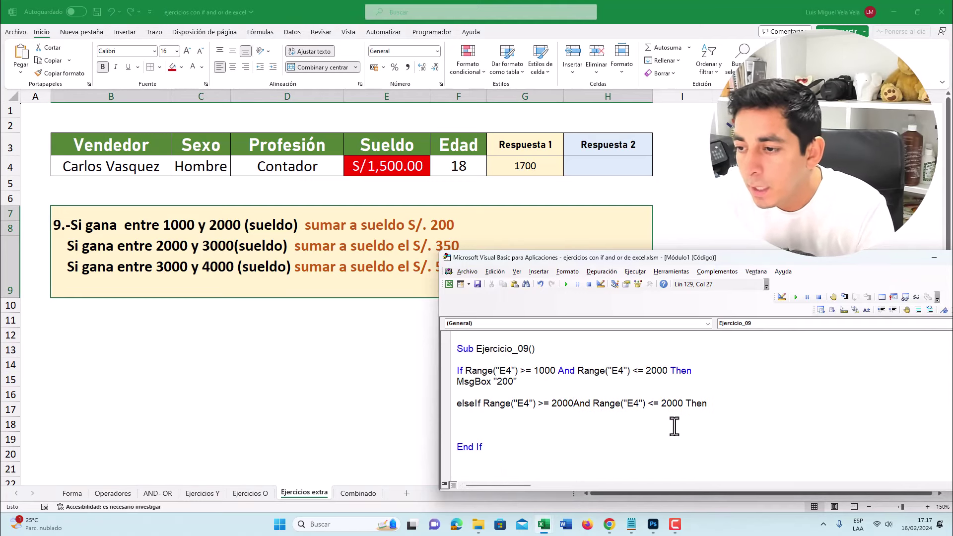
double_click(672, 403)
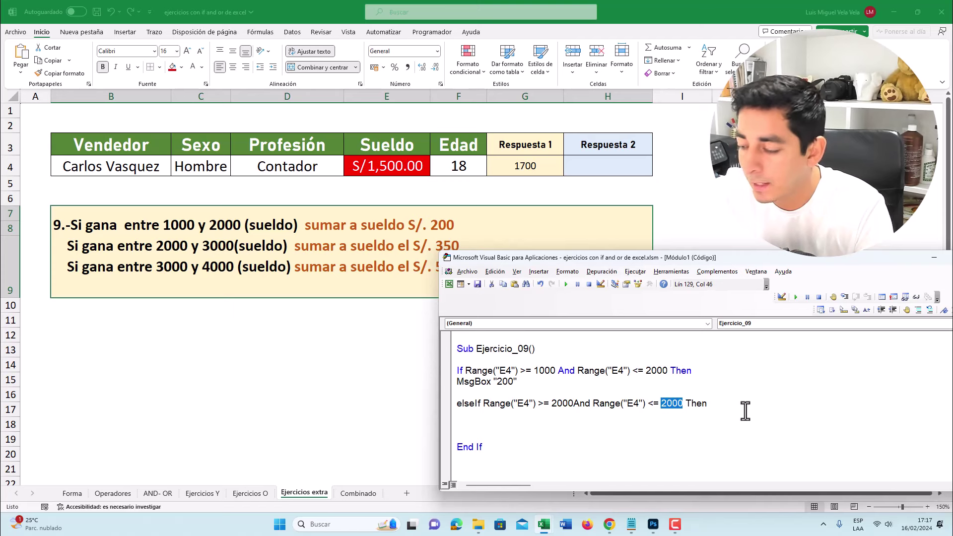
type("300")
key("End")
key("Return")
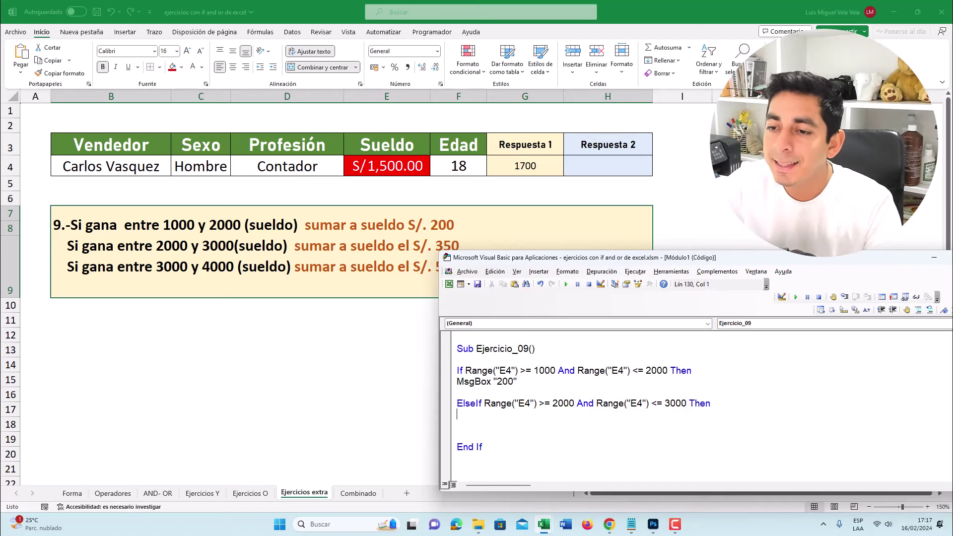
Step: Add MsgBox "350" under the condition and leave a blank line for the next branch
type("Msgbox \"\"")
key("Left")
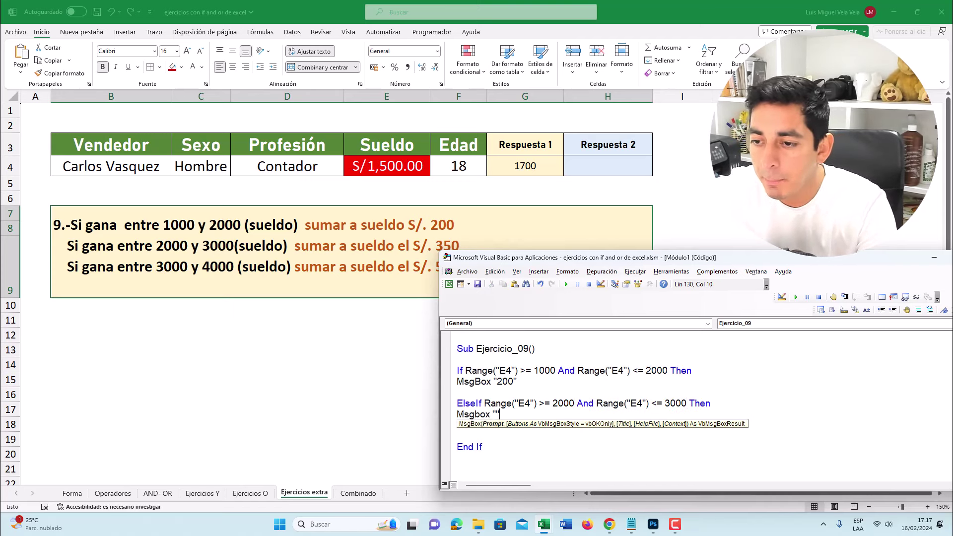
type("350")
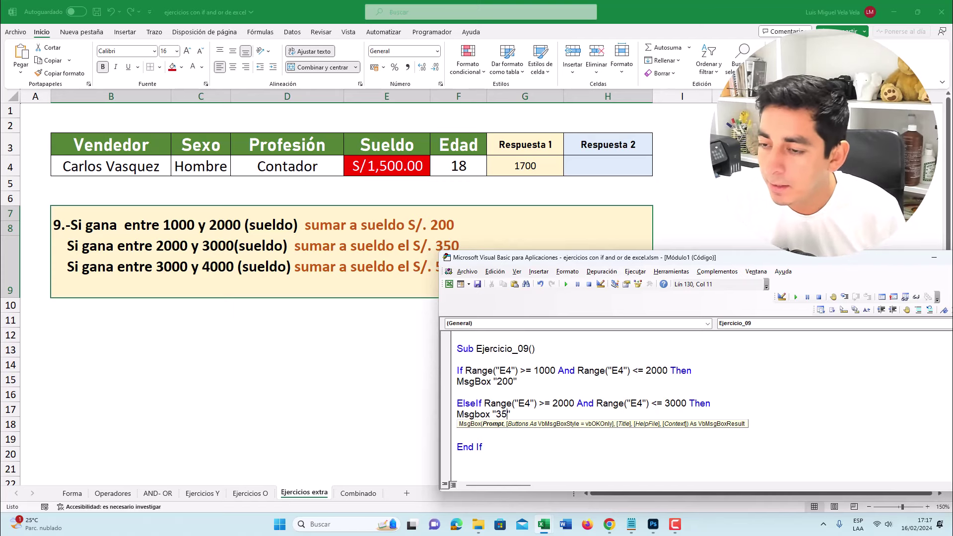
key("End")
key("Return")
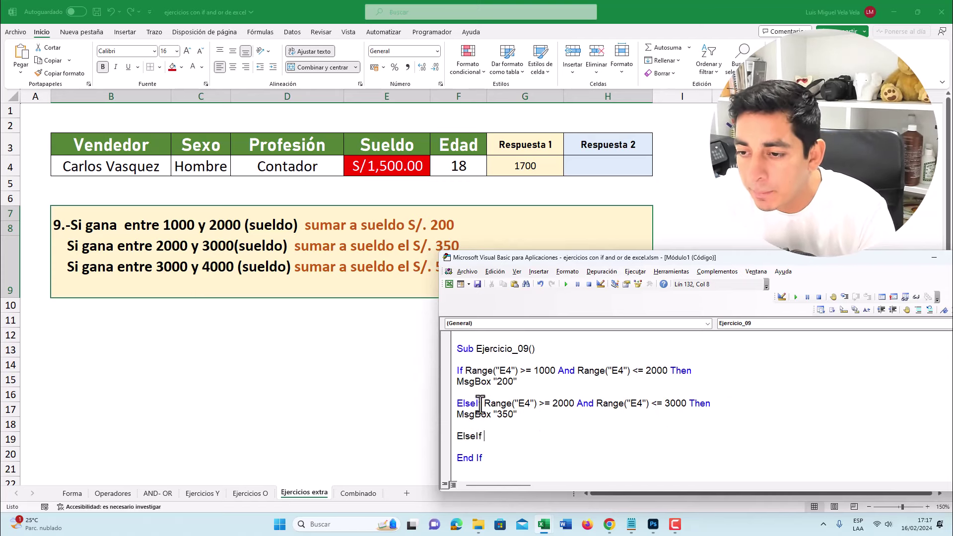
Step: Paste the previous condition into the third ElseIf and change its lower limit to 3000
left_click_drag(485, 403, 783, 401)
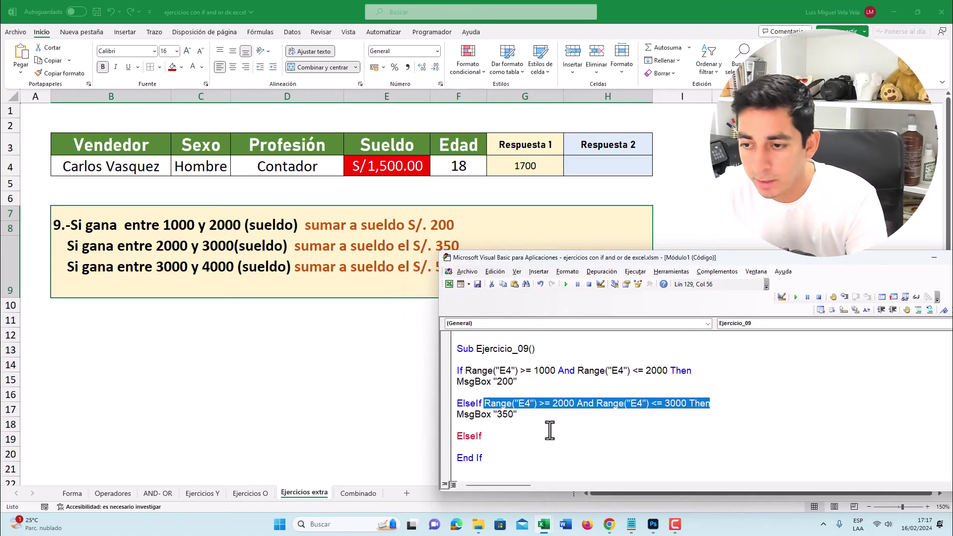
double_click(528, 438)
left_click(528, 440)
key("ctrl+v")
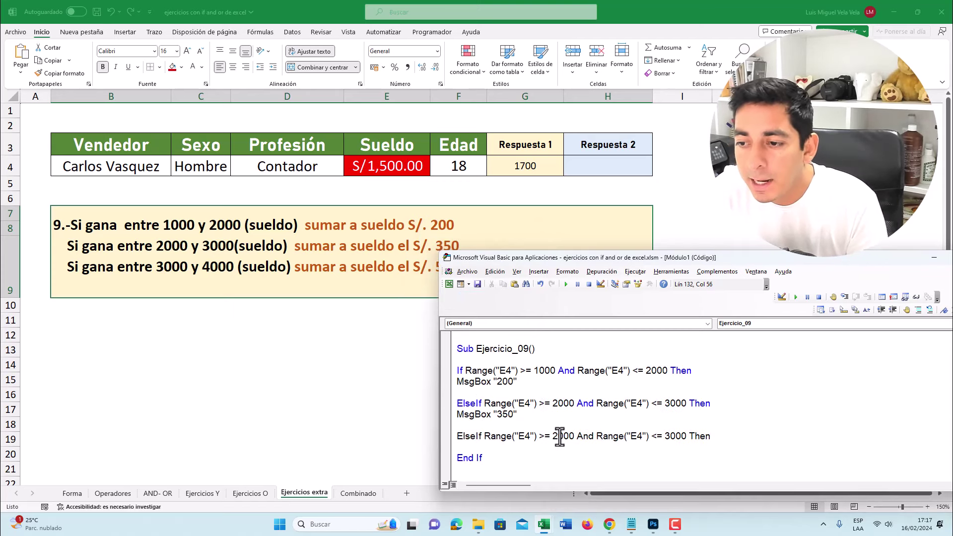
left_click_drag(575, 437, 552, 437)
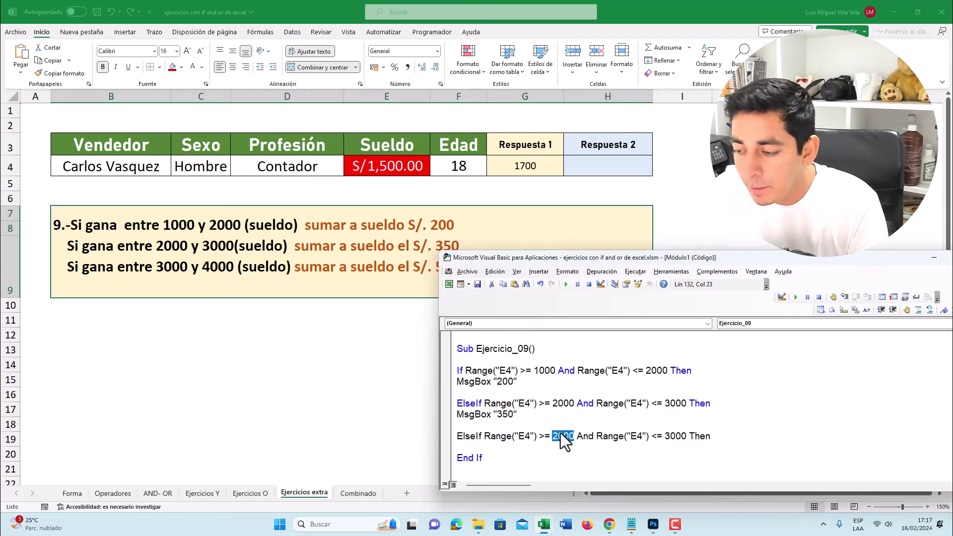
type("3000")
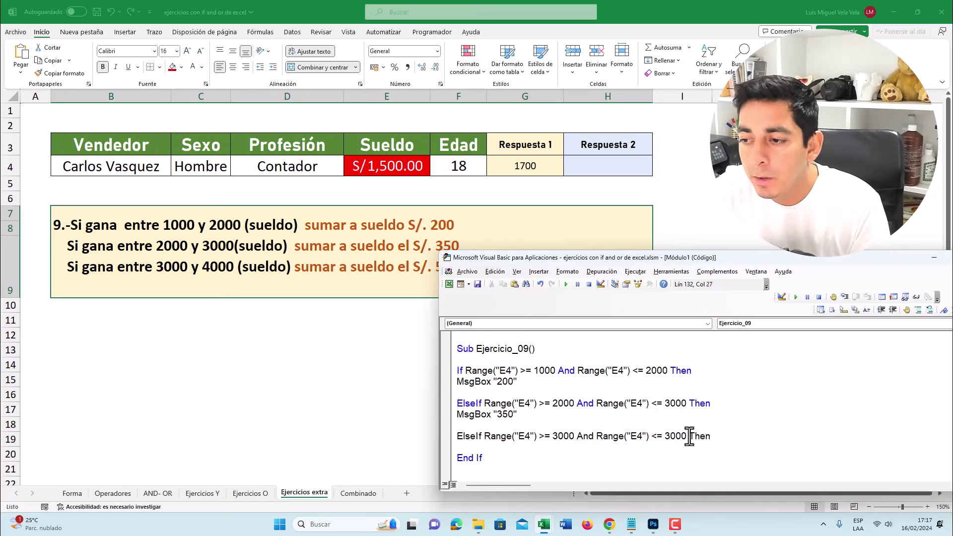
Step: Set the third branch's upper limit to 4000 and add MsgBox "500"
left_click_drag(686, 437, 663, 437)
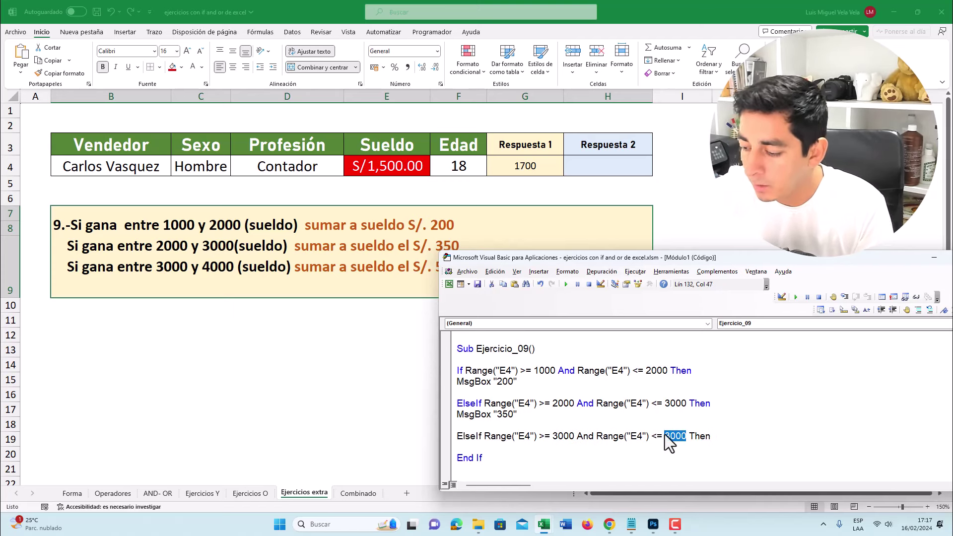
type("40")
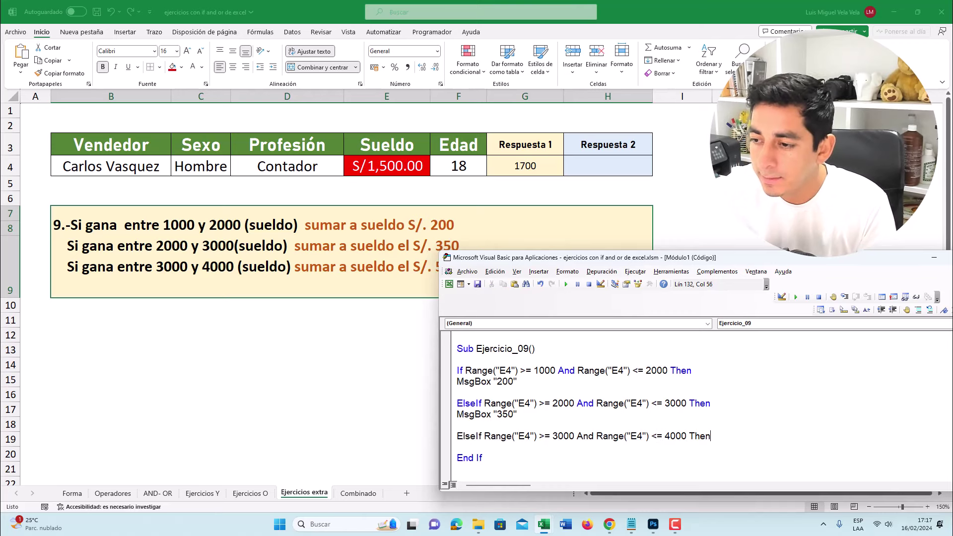
type("x \"")
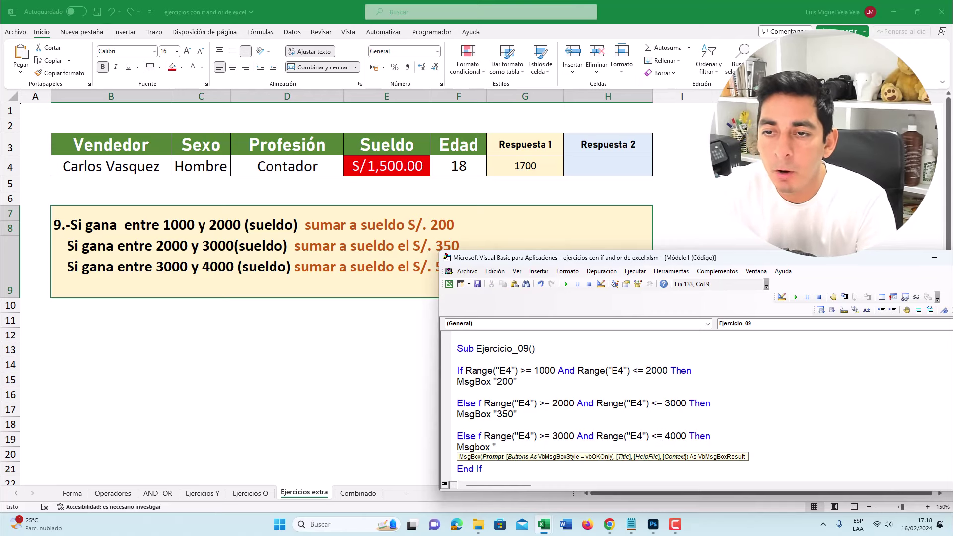
left_click_drag(619, 258, 688, 220)
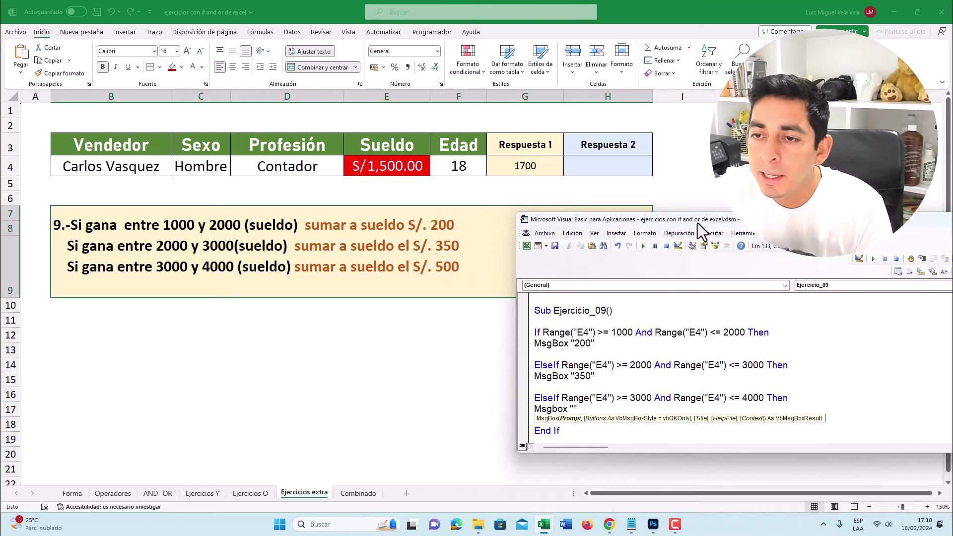
type("500")
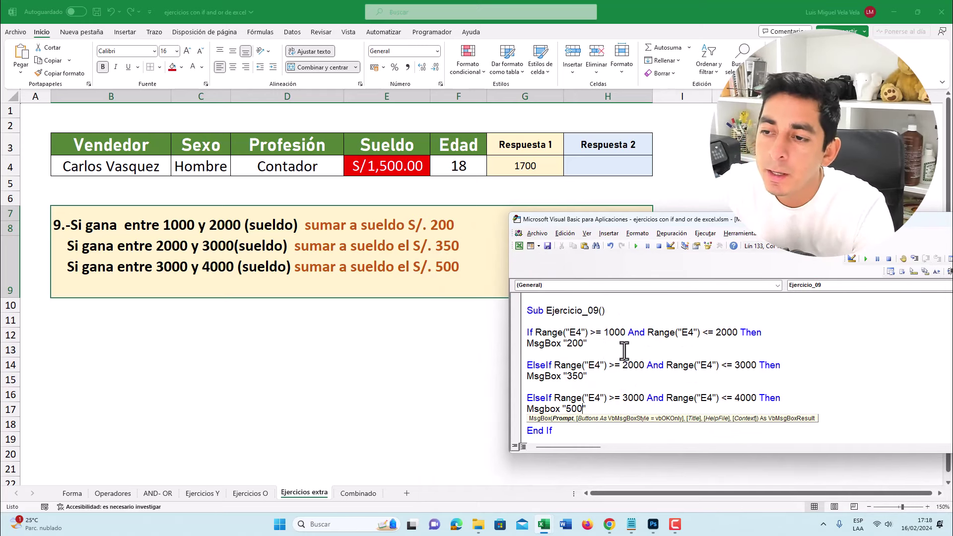
key("BackSpace")
left_click(596, 354)
scroll(583, 366, "down", 1)
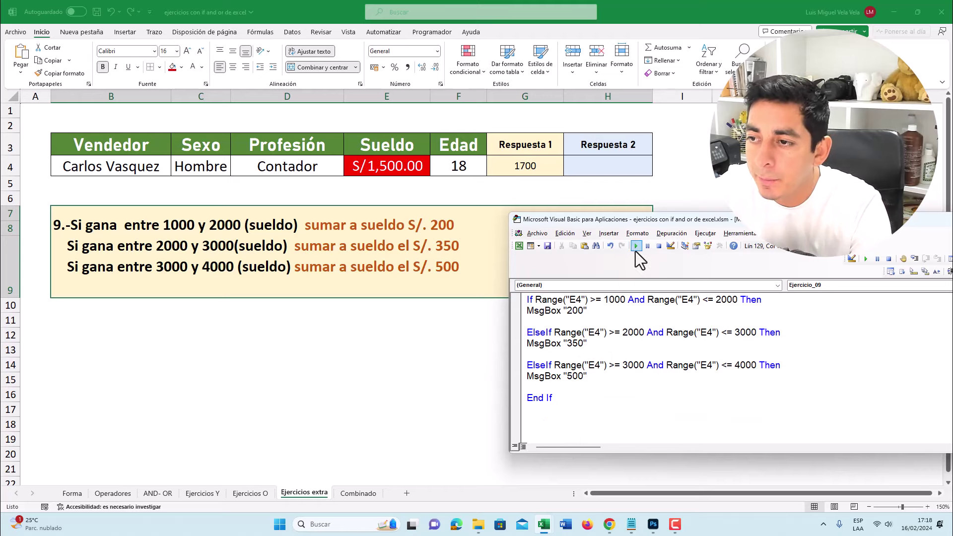
Step: Run the macro (result 200), then change the sueldo in E4 to 3850
left_click(636, 246)
left_click(486, 294)
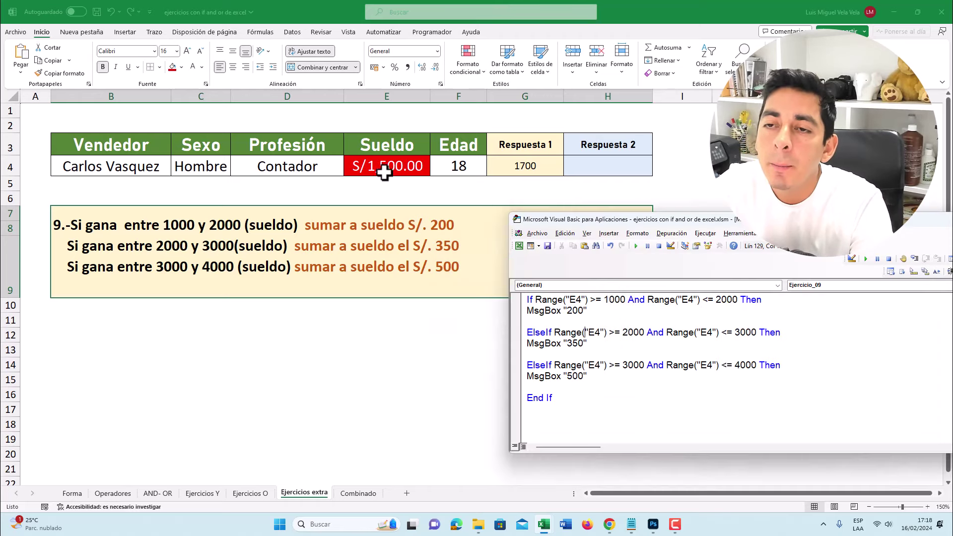
left_click(389, 163)
type("3850")
key("Return")
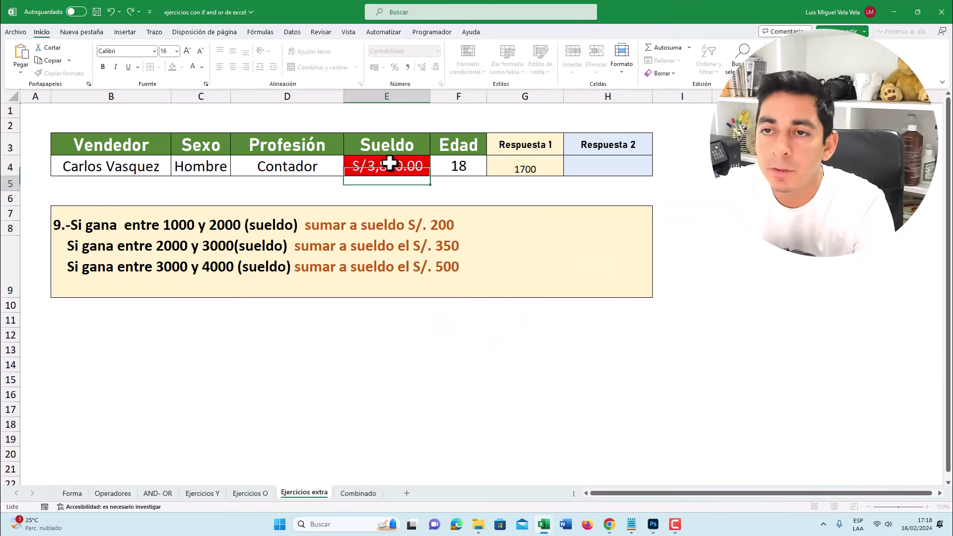
Step: Highlight the 3000 to 4000 rule, then rerun the macro and get 500
left_click(142, 248)
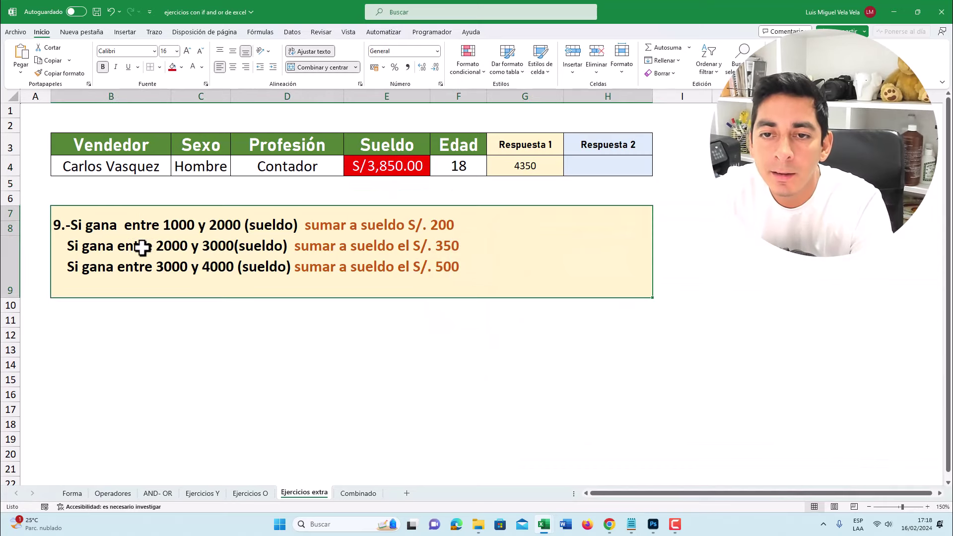
double_click(175, 268)
left_click_drag(70, 271, 469, 270)
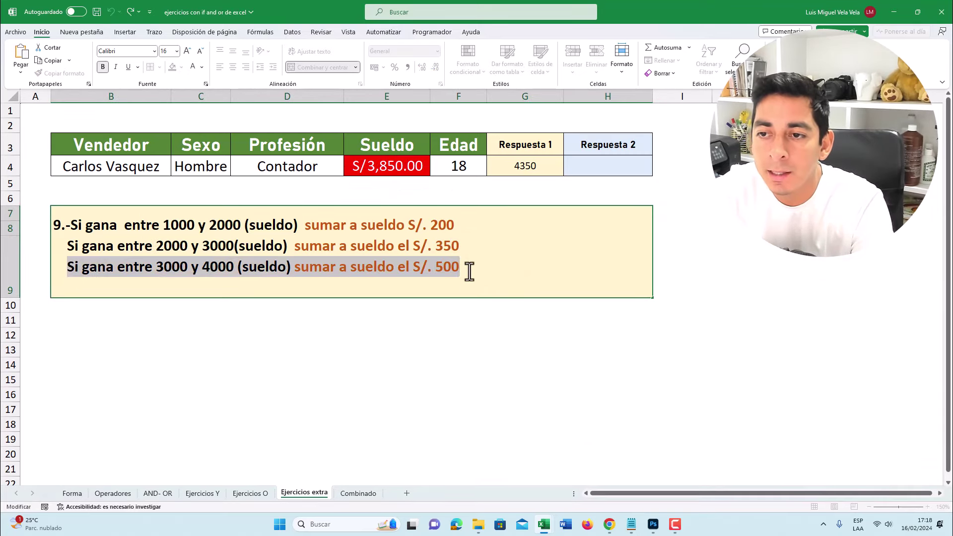
mouse_move(544, 525)
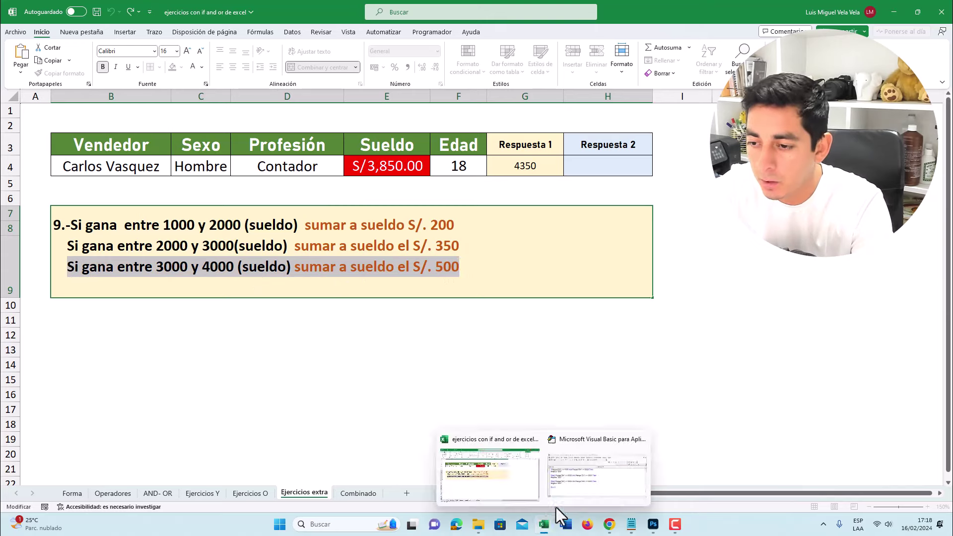
left_click(598, 470)
left_click(484, 410)
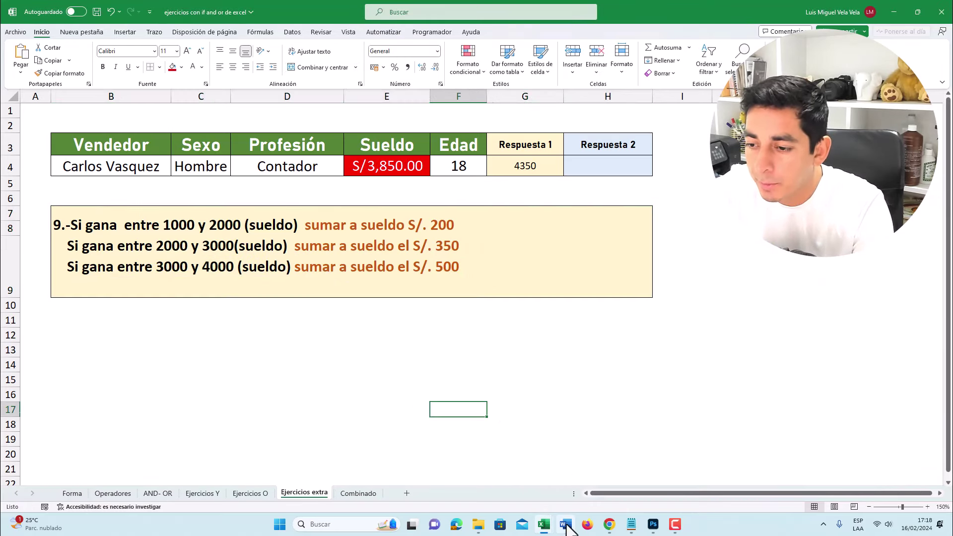
left_click(610, 472)
left_click(627, 343)
left_click(636, 246)
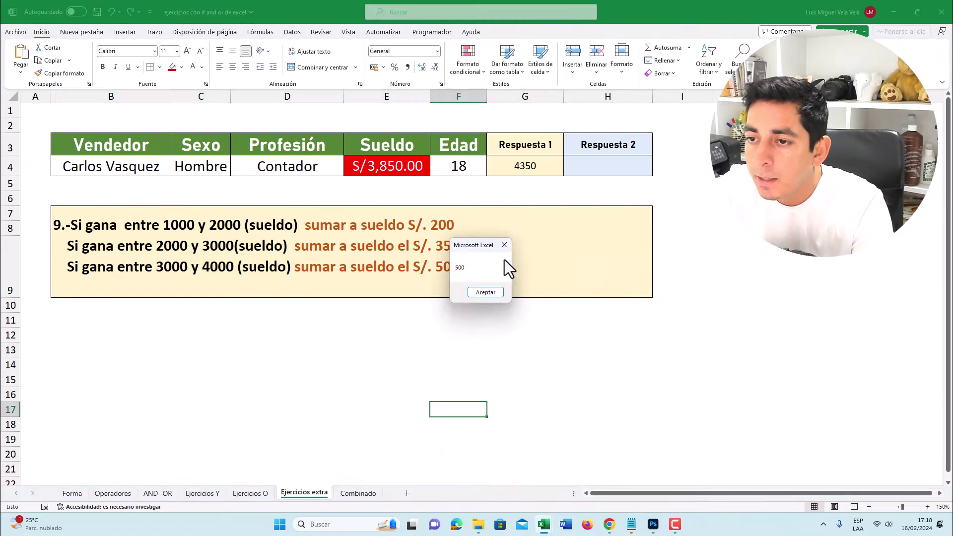
left_click(447, 257)
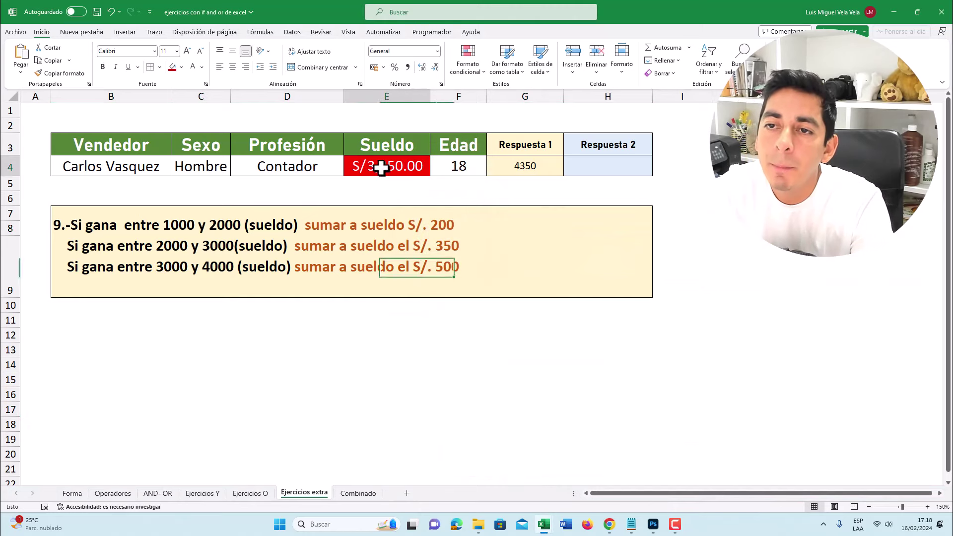
Step: Set E4 to 5000, mark the salary ranges in the exercise text, and return to the code
left_click(382, 164)
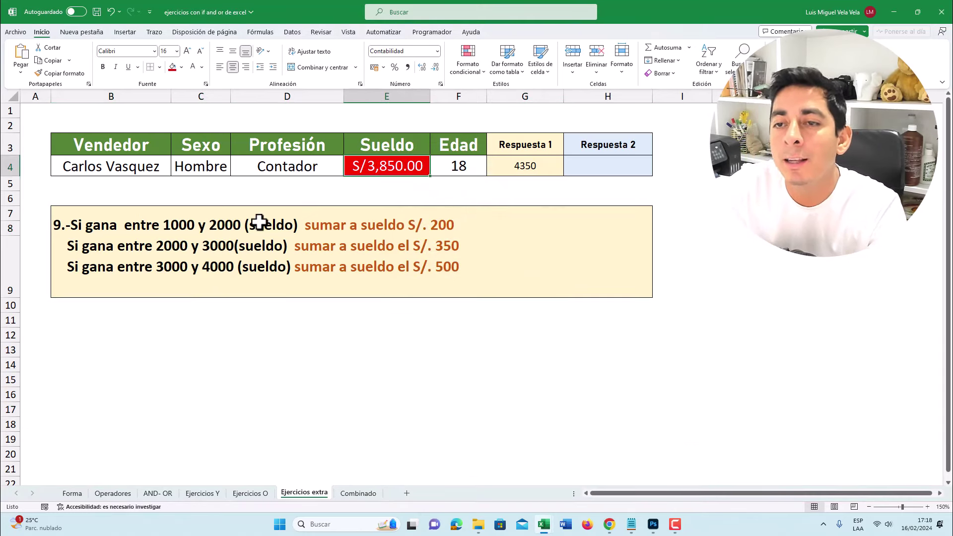
type("5000")
key("Return")
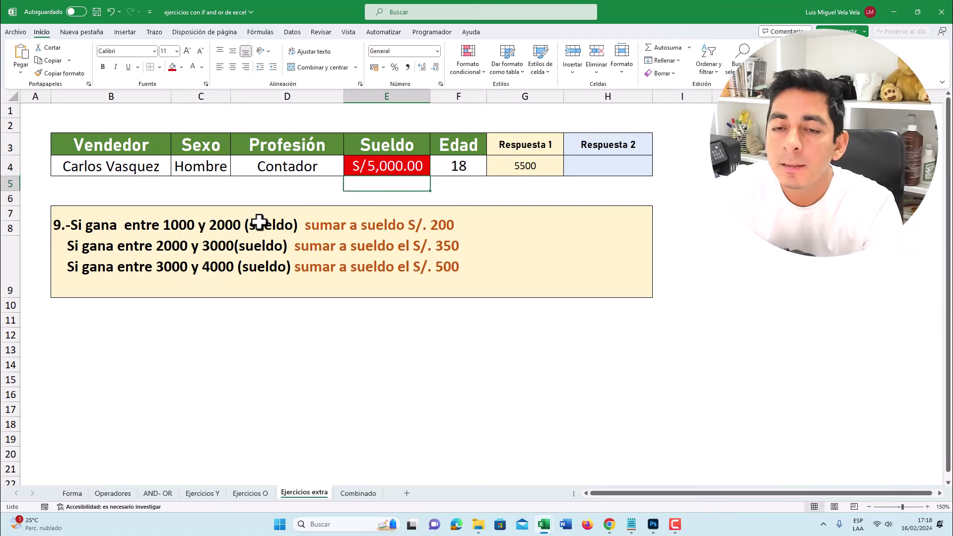
left_click(181, 248)
left_click_drag(161, 249, 233, 249)
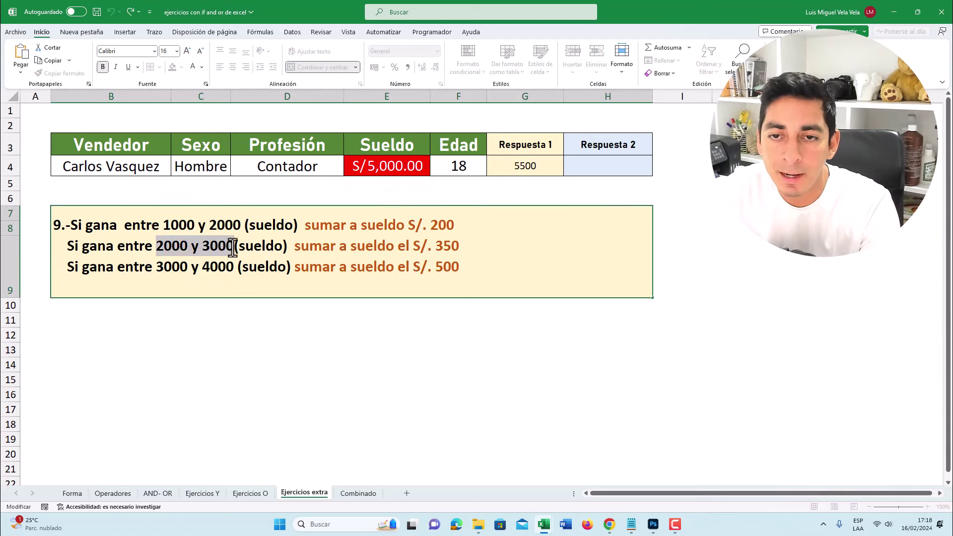
left_click_drag(164, 225, 242, 225)
left_click_drag(156, 267, 242, 267)
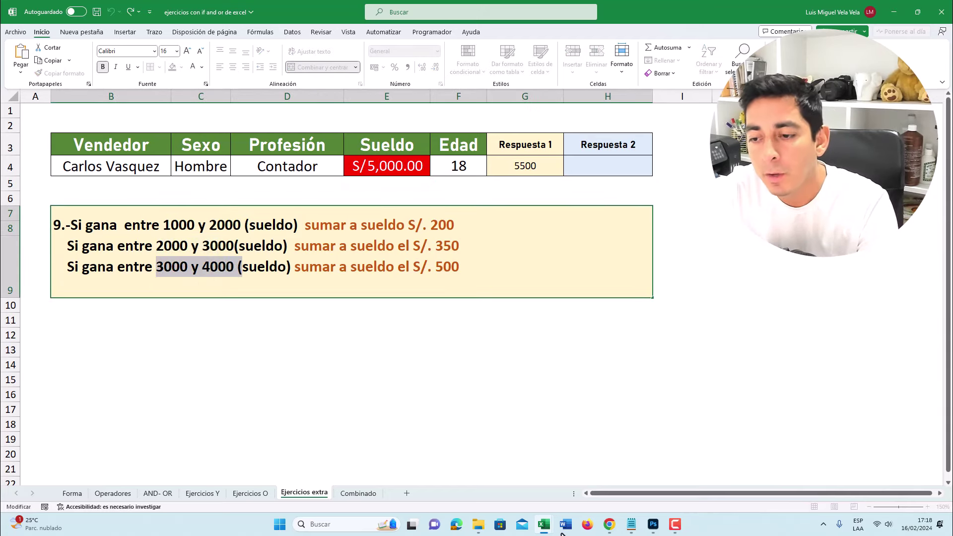
left_click(450, 350)
left_click(575, 497)
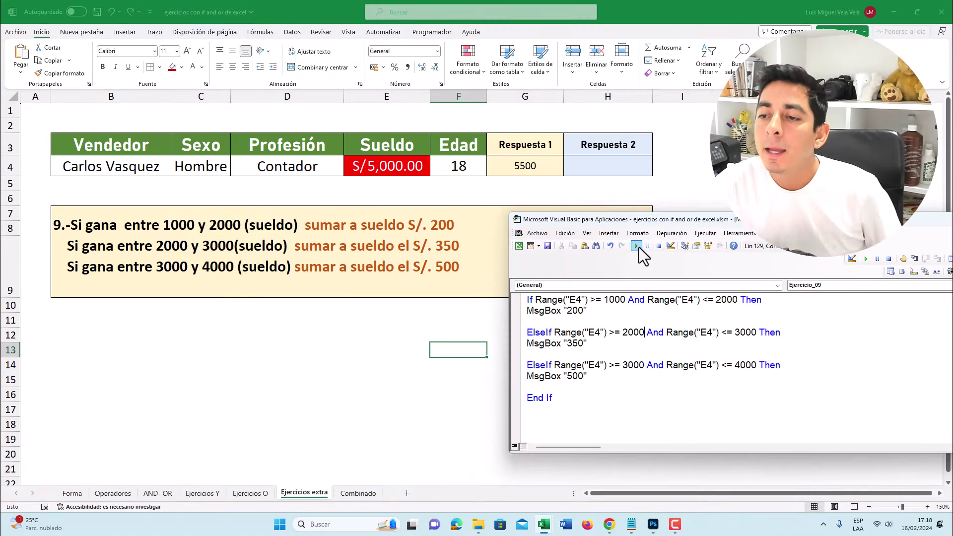
Step: Insert an Else branch before End If that shows msgbox "Mayor a 4000"
left_click(603, 379)
key("Return")
key("Return")
key("Return")
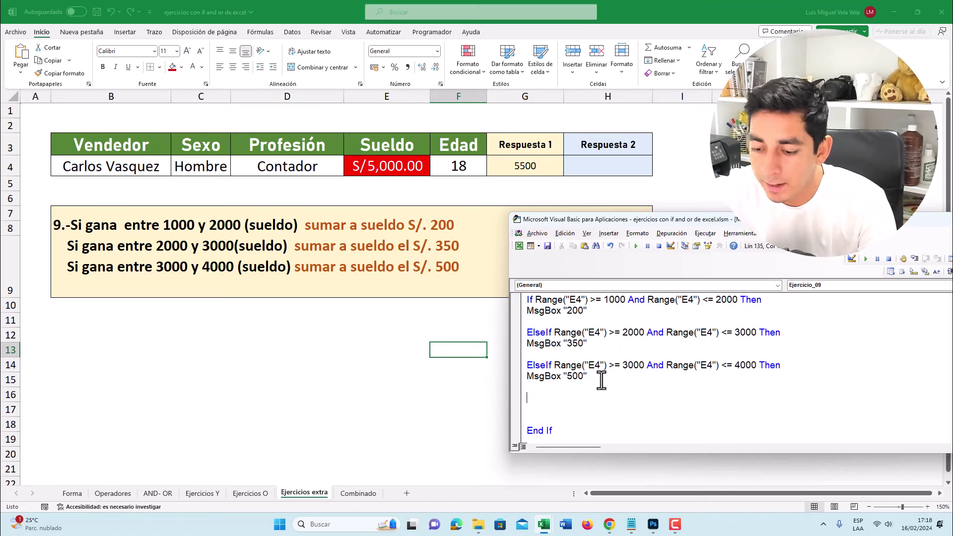
scroll(599, 378, "up", 1)
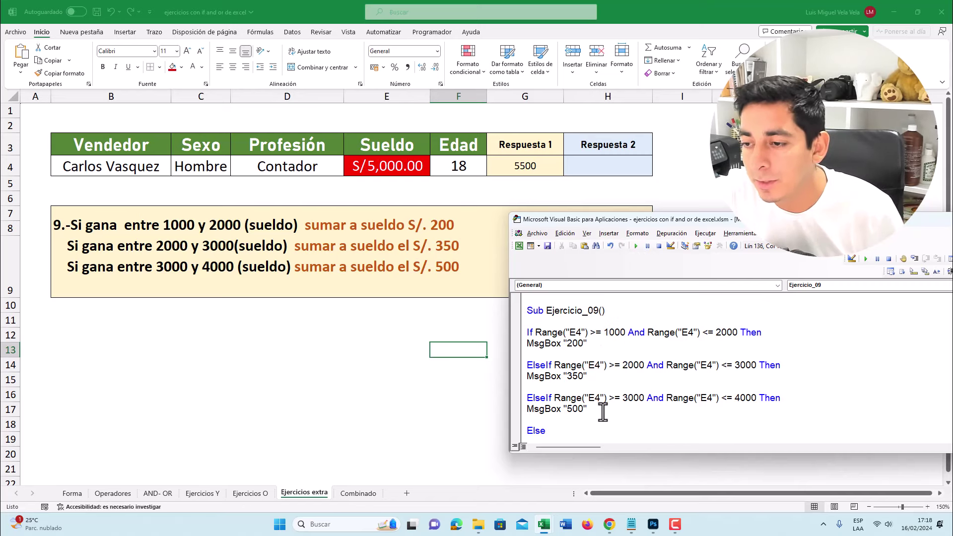
left_click_drag(596, 408, 546, 333)
scroll(570, 362, "down", 2)
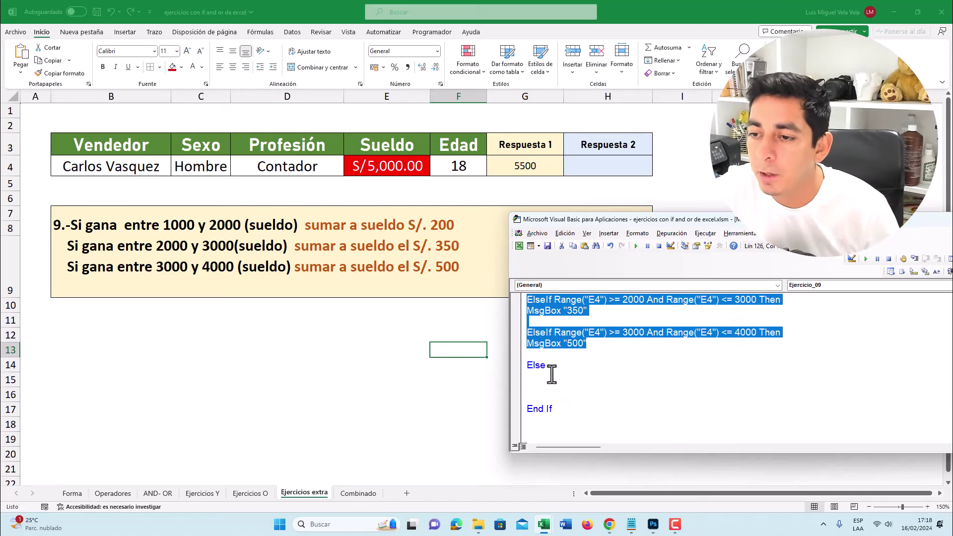
left_click(558, 378)
type("msgbox")
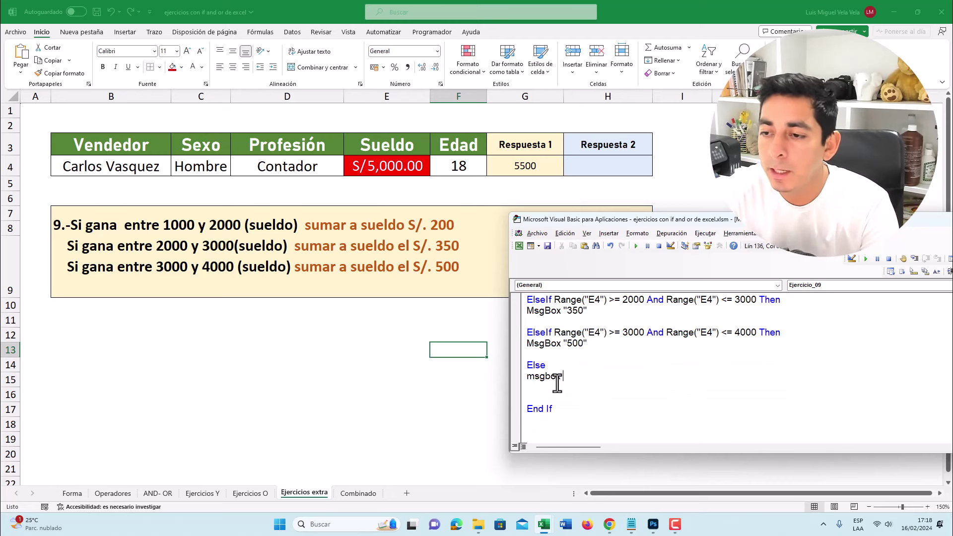
type(" \"\"")
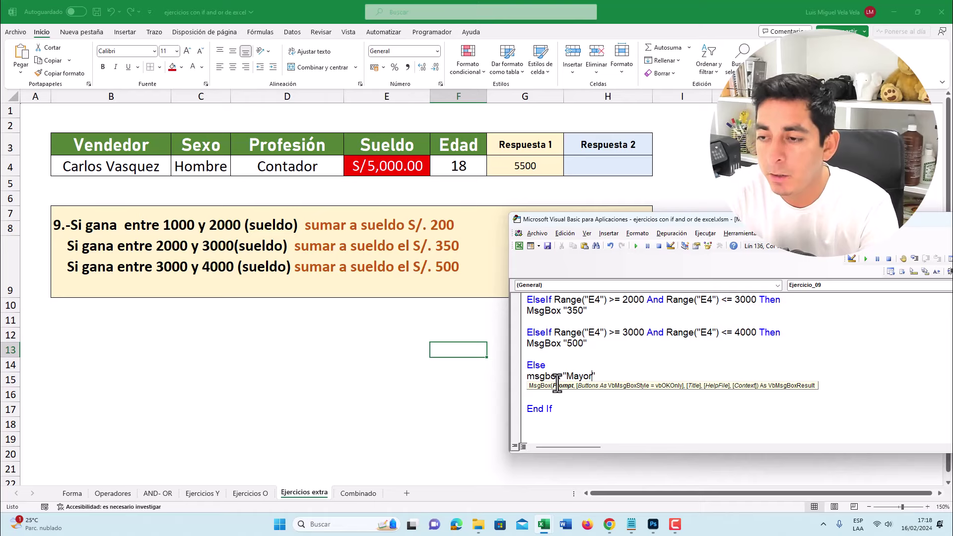
type("000")
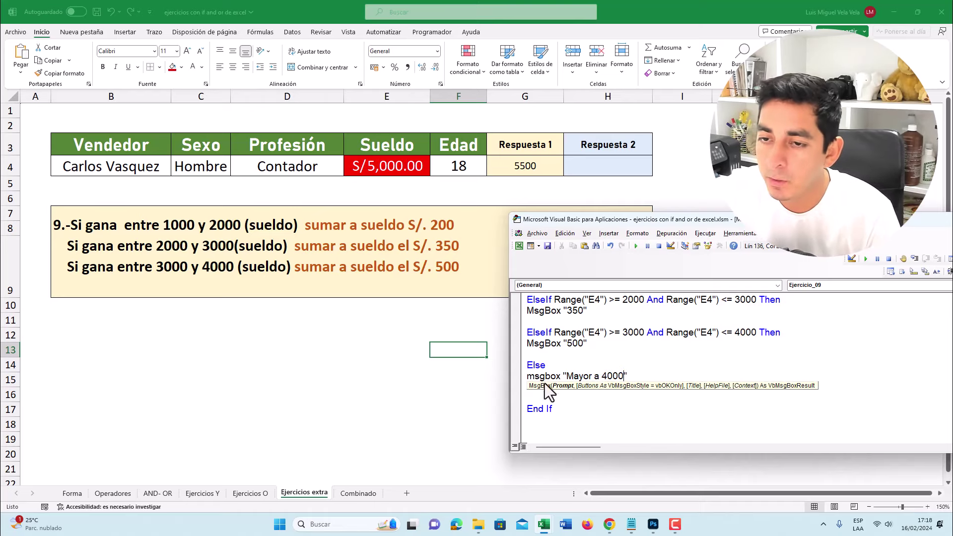
Step: Run Ejercicio_09 and confirm the "Mayor a 4000" message for sueldo 5000
mouse_move(544, 524)
double_click(198, 266)
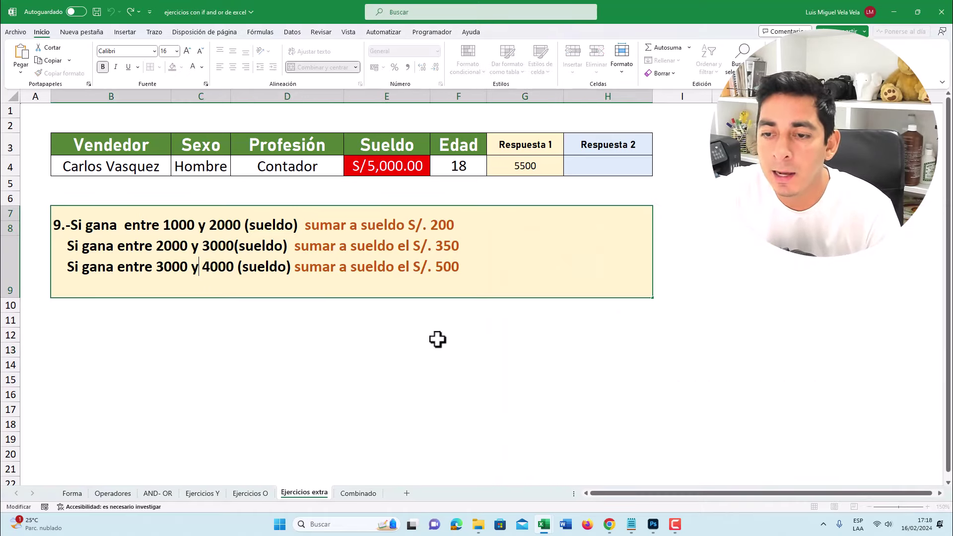
left_click(569, 474)
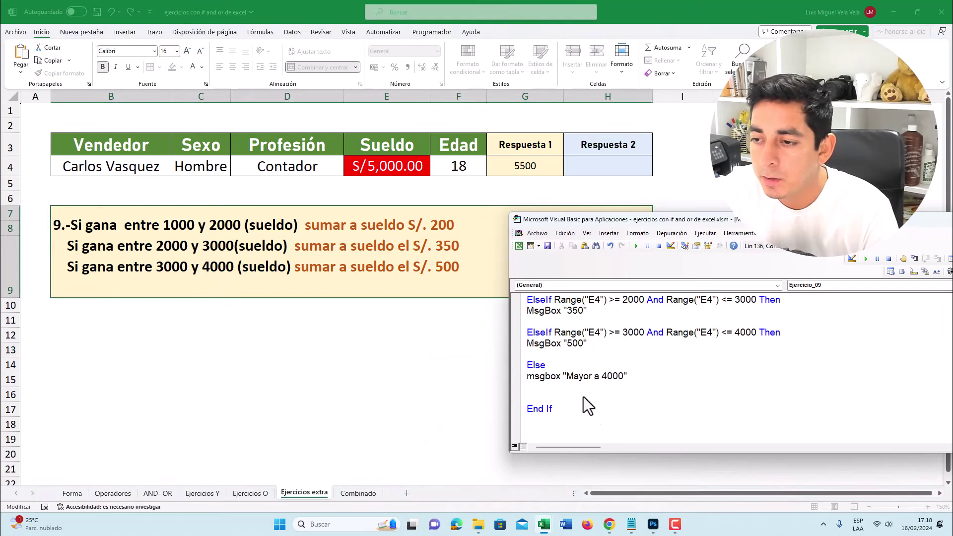
left_click(382, 305)
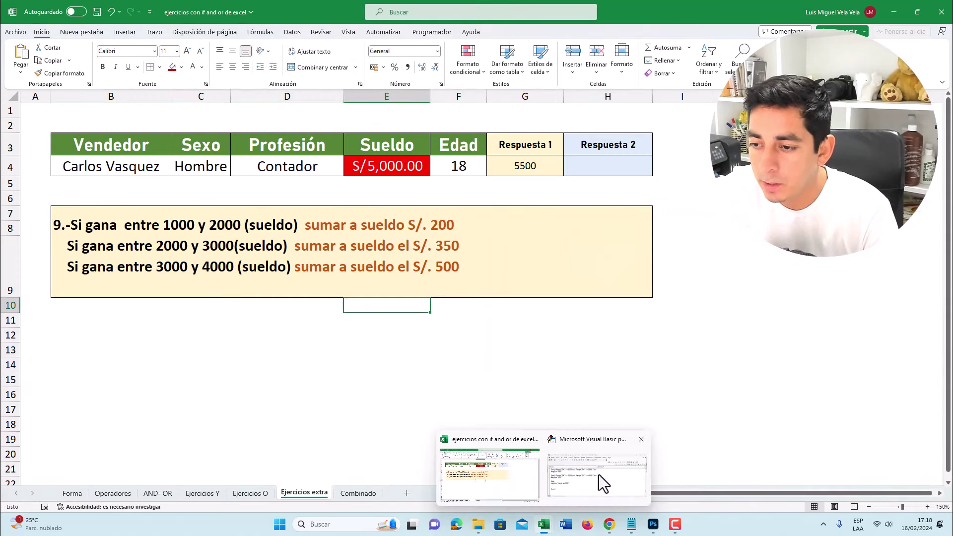
left_click(599, 475)
left_click(640, 248)
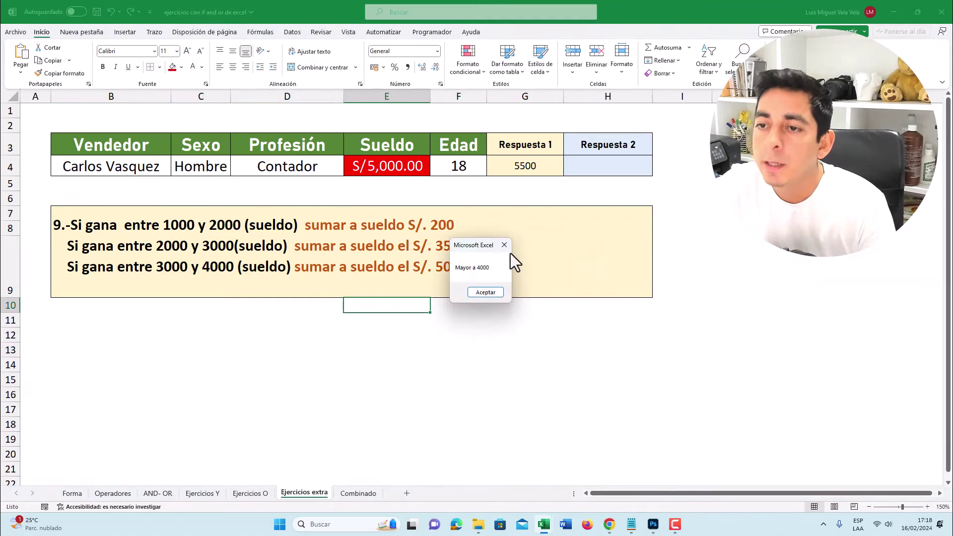
left_click_drag(501, 246, 507, 171)
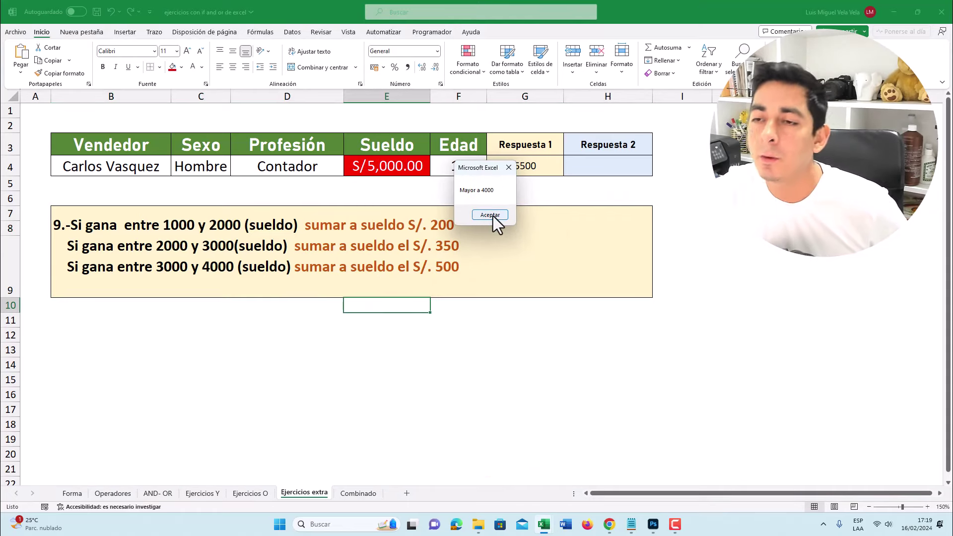
left_click(490, 215)
Step: Review the ElseIf keyword and the And operators in the If and ElseIf conditions
scroll(605, 381, "up", 1)
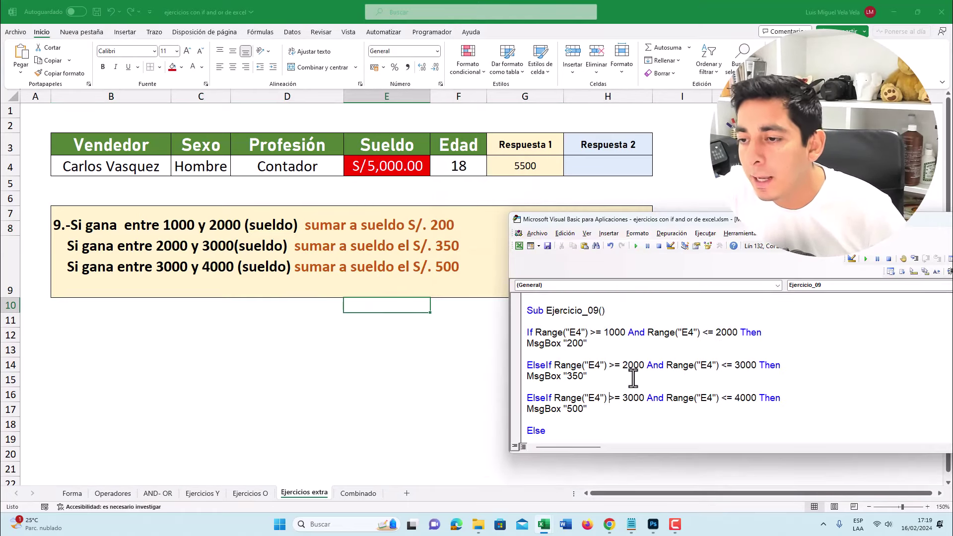
double_click(552, 365)
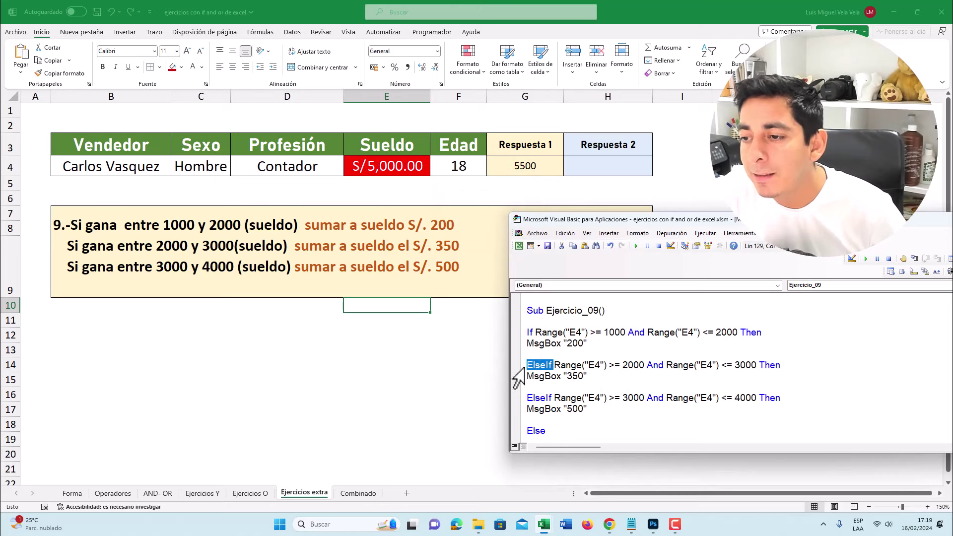
left_click(663, 365)
double_click(662, 365)
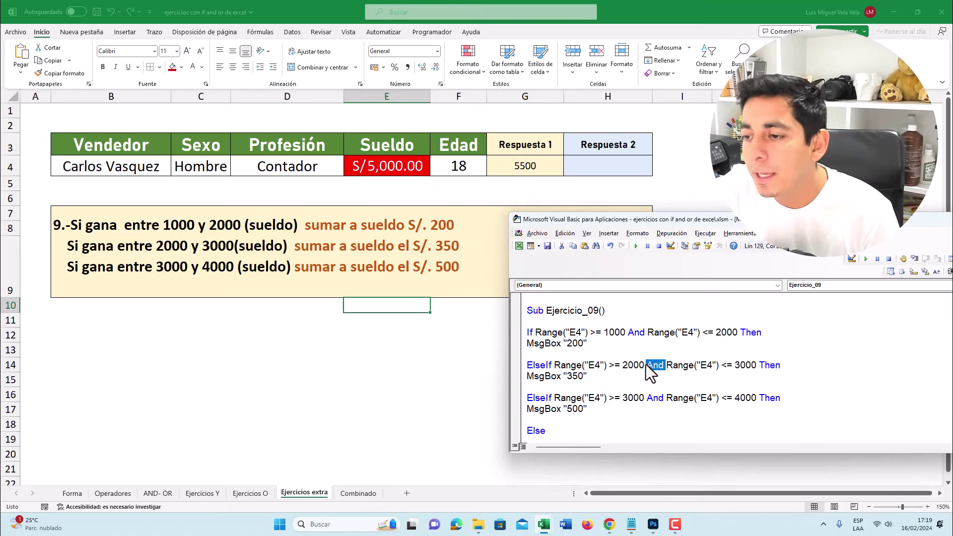
double_click(637, 332)
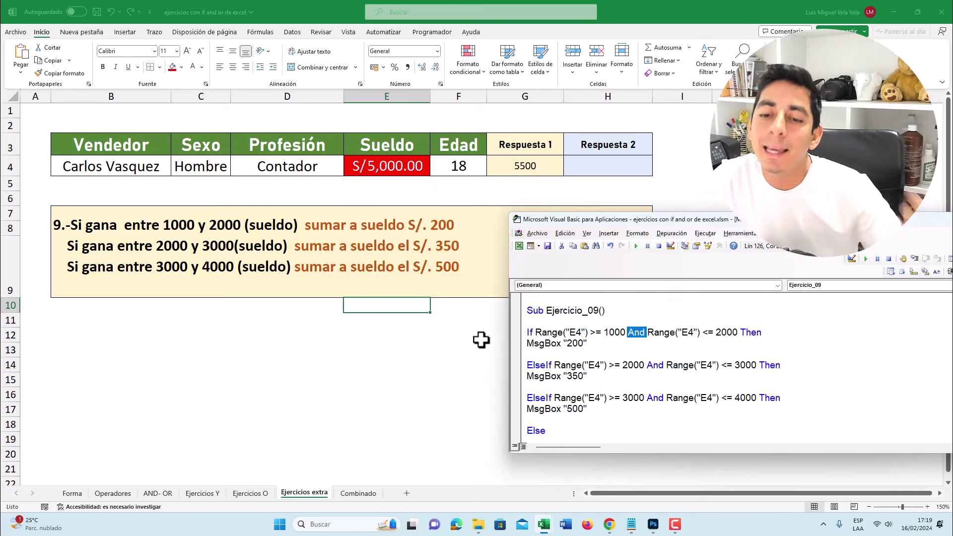
Step: On the Combinado sheet, review row 6's data and the exercise 10 text
left_click(356, 493)
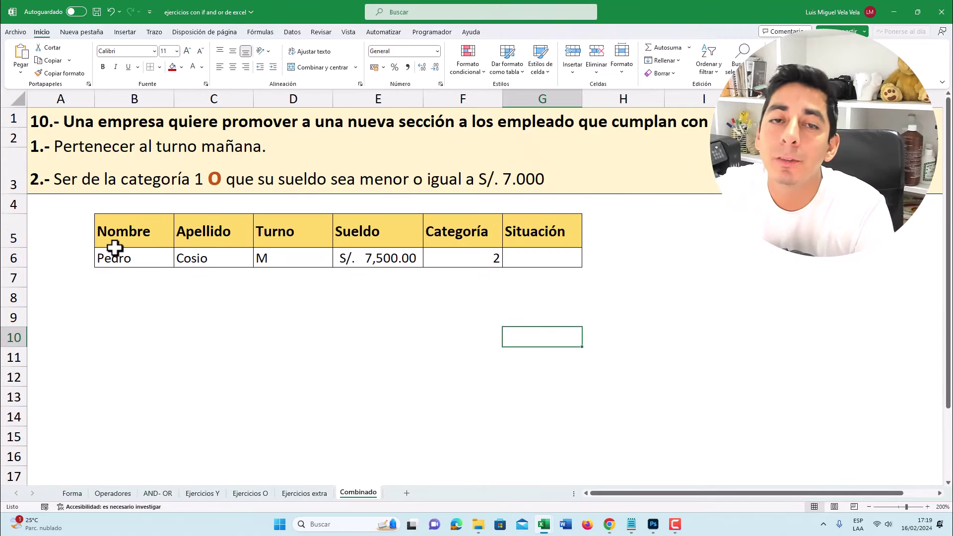
left_click(219, 258)
key("Right")
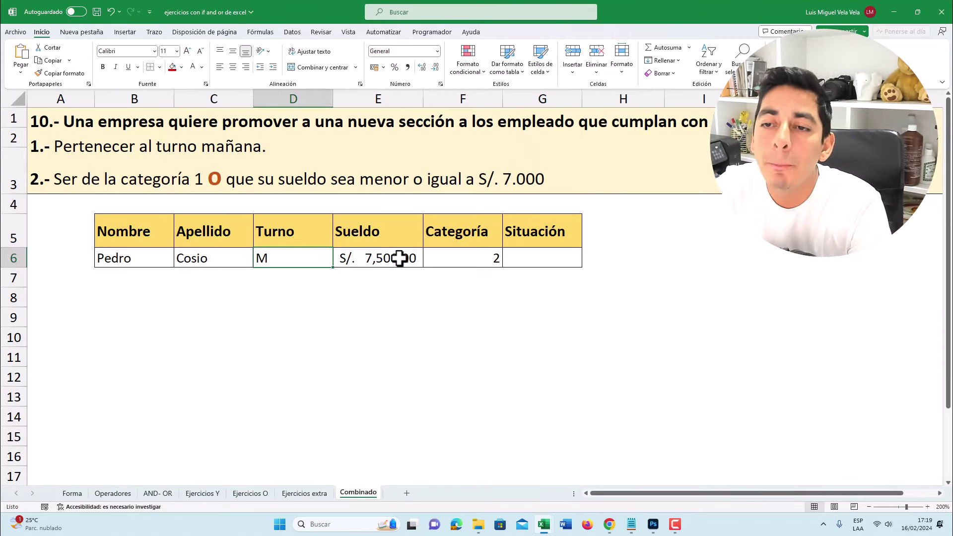
key("Right")
key("Right")
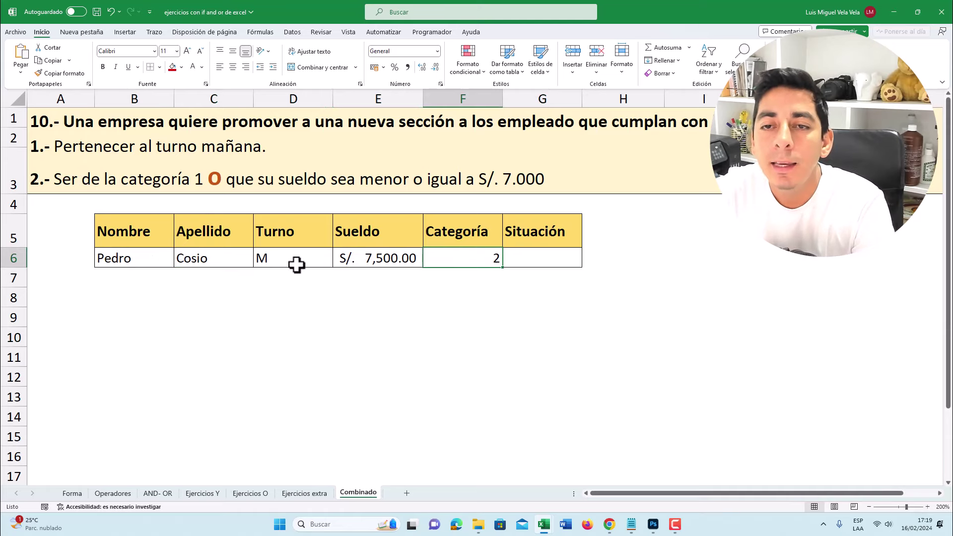
double_click(204, 179)
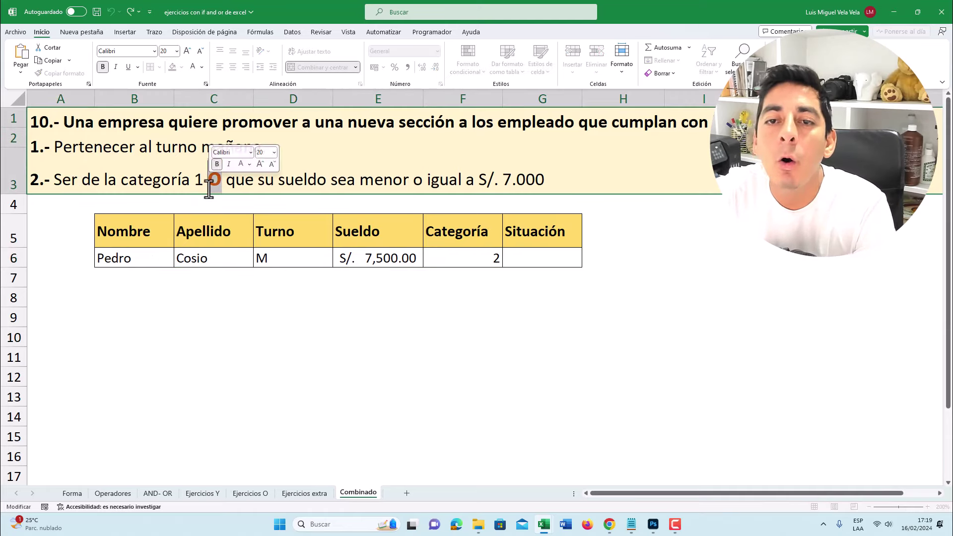
left_click(248, 254)
mouse_move(543, 524)
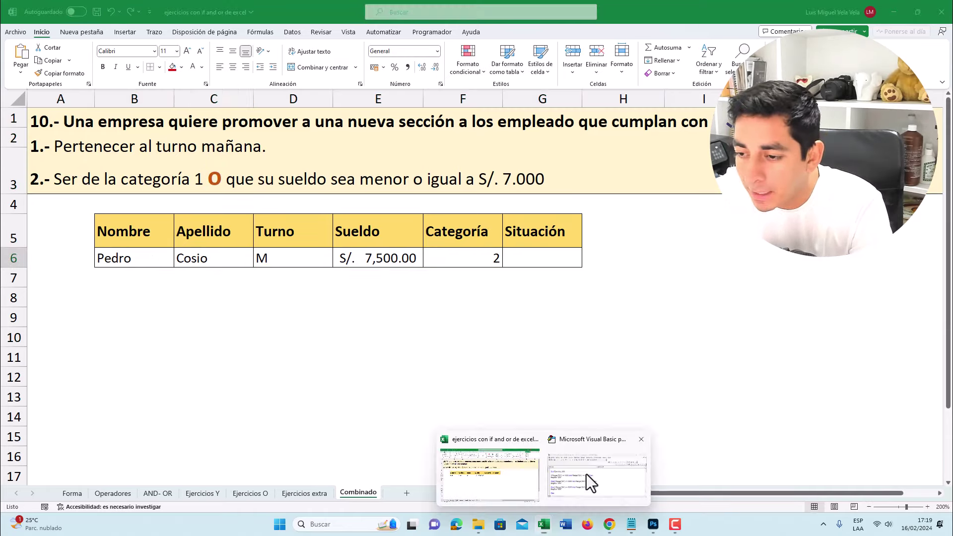
Step: Declare a new Sub Ejercicio_10 below the last End Sub
left_click(591, 484)
scroll(572, 403, "down", 1)
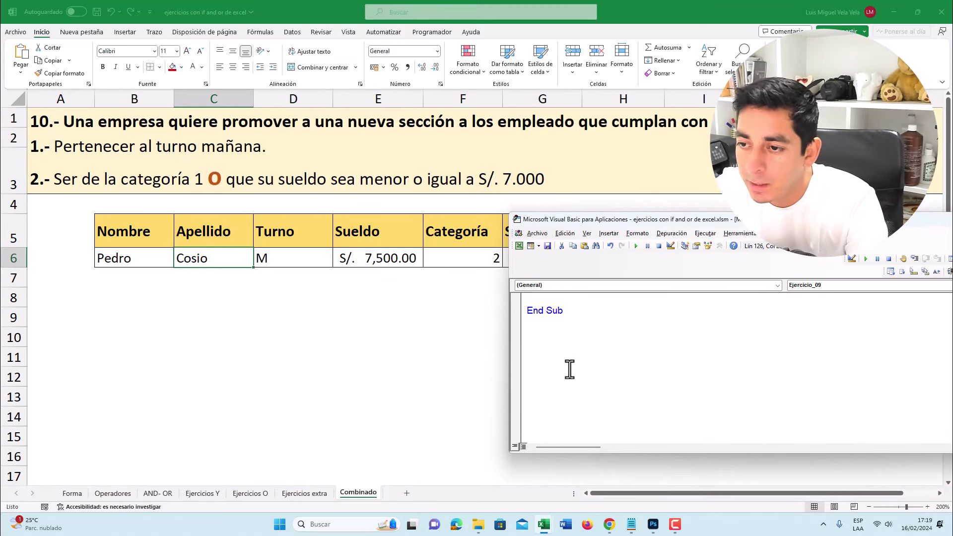
left_click(579, 322)
key("Return")
key("Return")
scroll(591, 321, "down", 1)
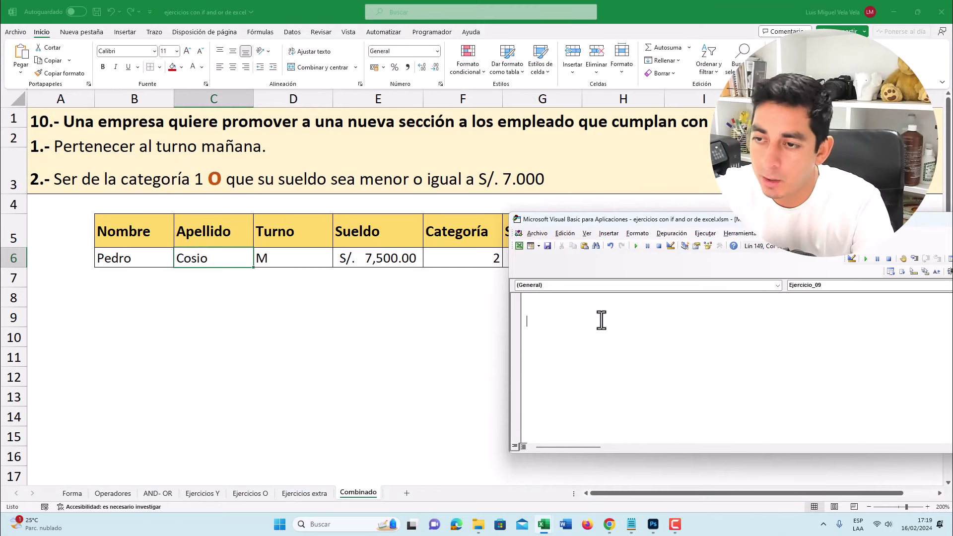
type("Ejercicio-.")
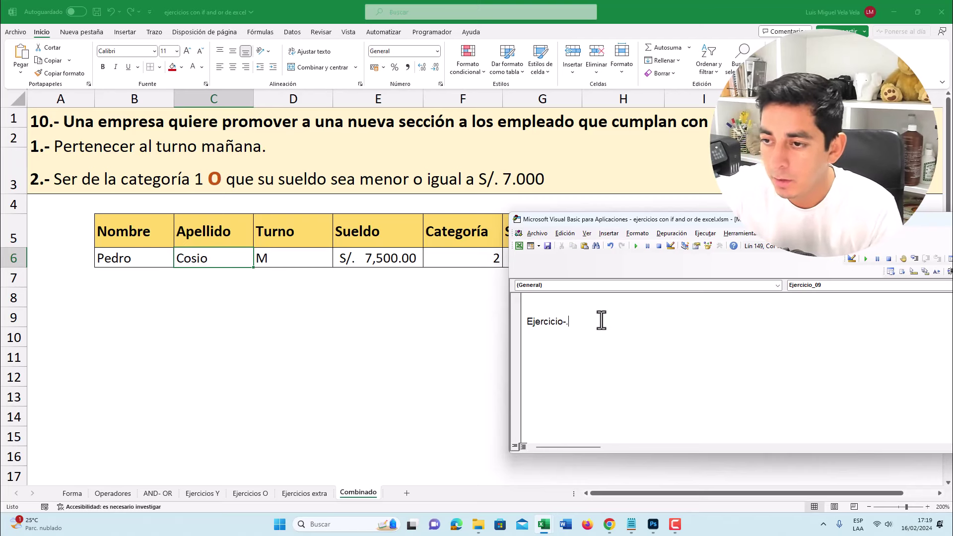
key("BackSpace")
type("_10")
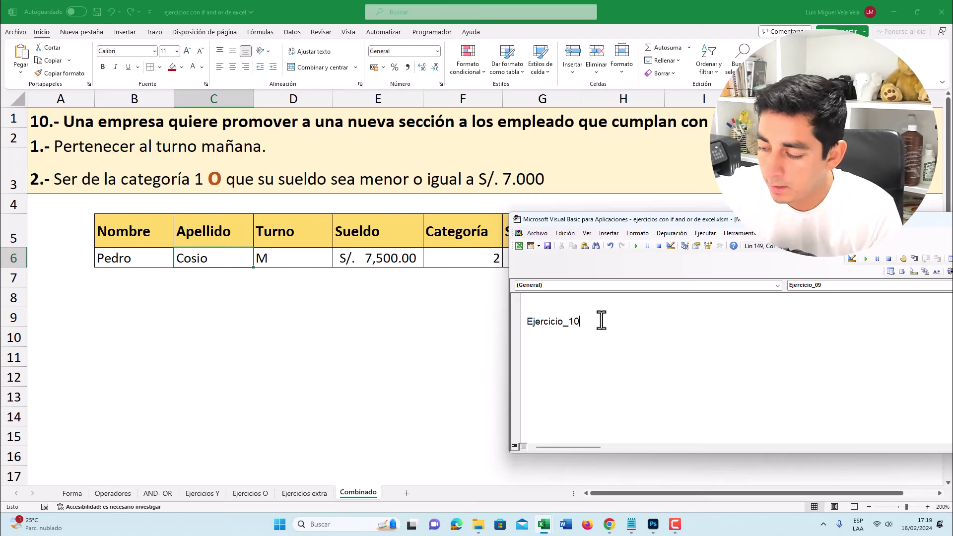
key("Home")
type("Sub")
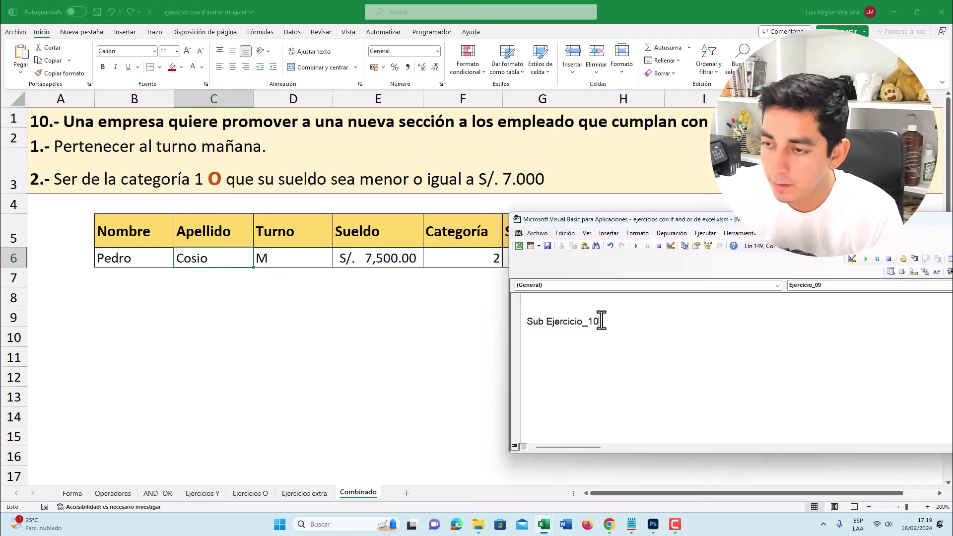
key("End")
key("Return")
key("Return")
key("Return")
key("Return")
key("Return")
key("Up")
key("Up")
key("Up")
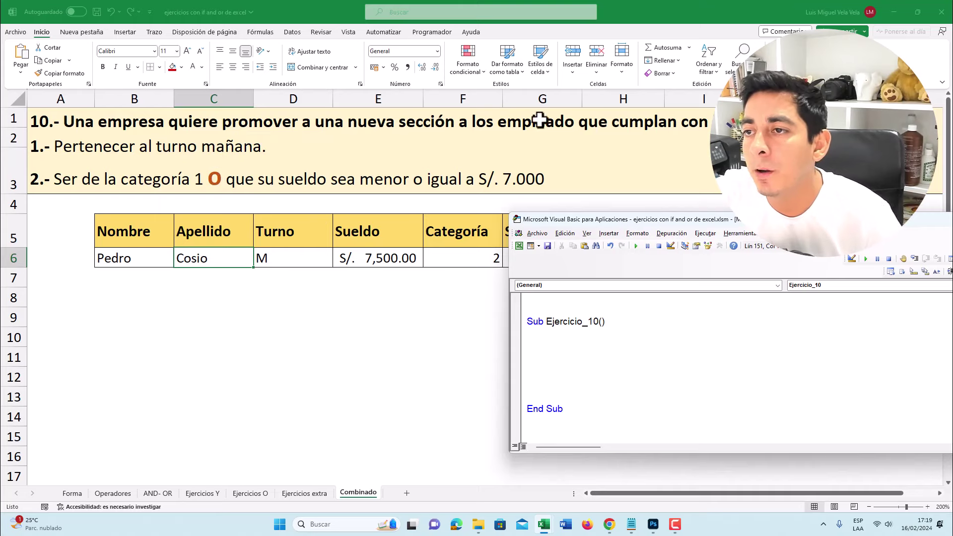
Step: Check the turno M in D6 and write If Range("D6")="M" in the macro body
left_click_drag(782, 219, 517, 234)
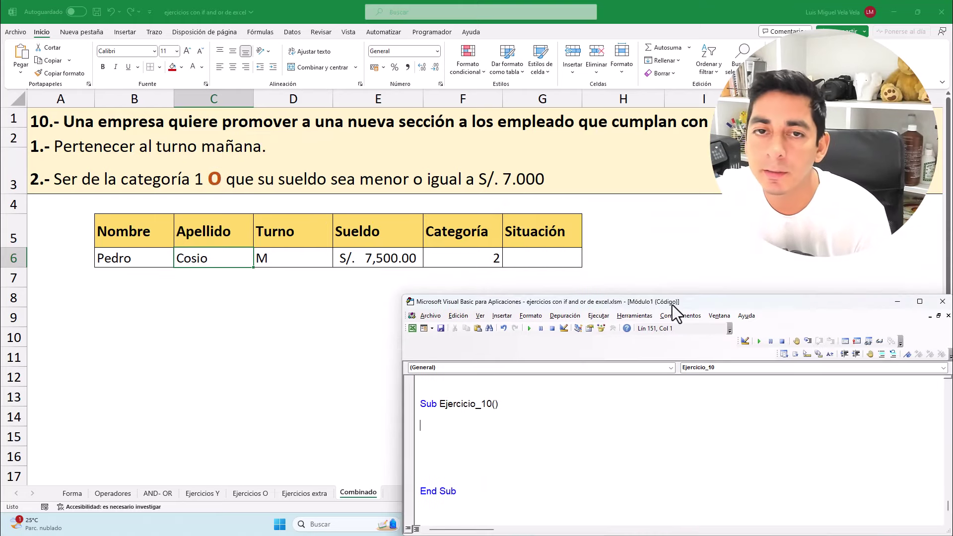
double_click(269, 175)
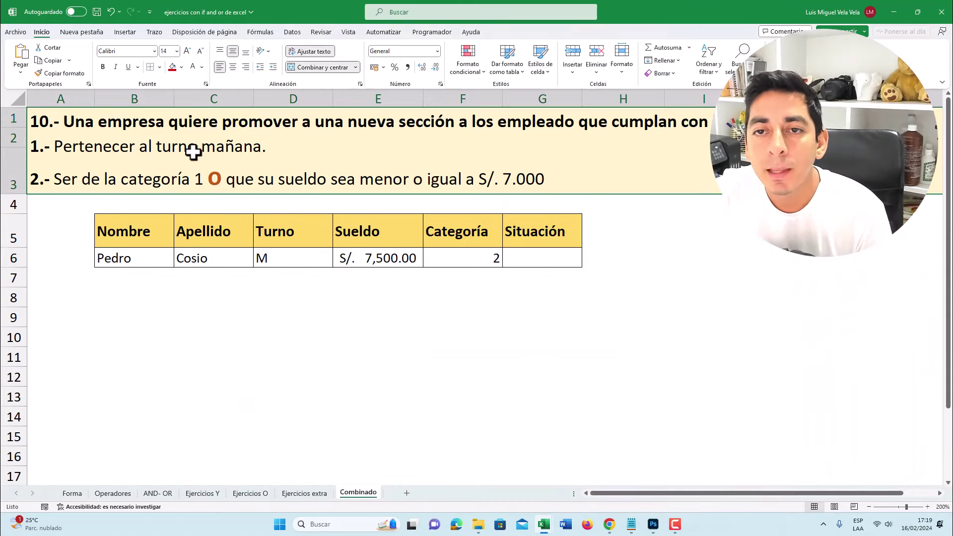
left_click(286, 94)
left_click(293, 257)
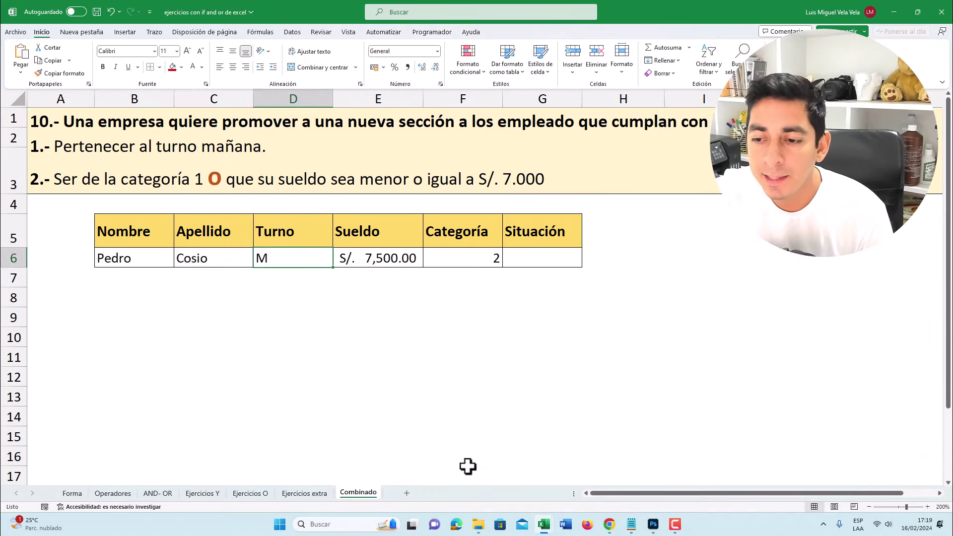
mouse_move(544, 524)
left_click(571, 454)
type("If Range(")
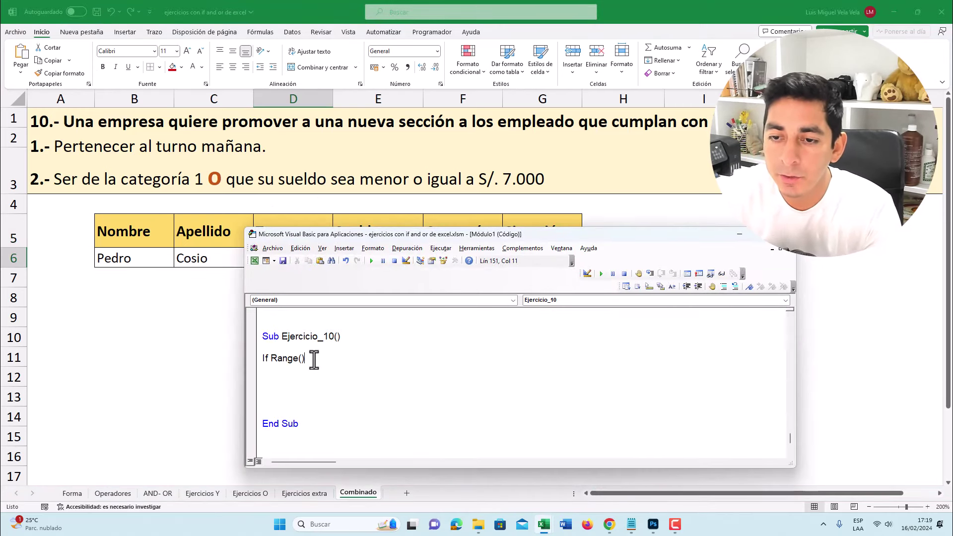
type("\"D6\")=\"M")
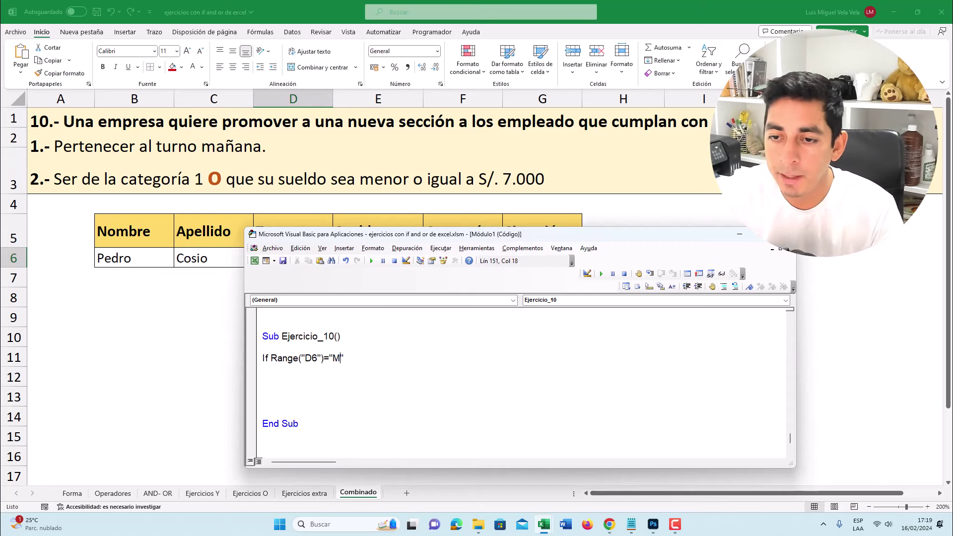
key("Down")
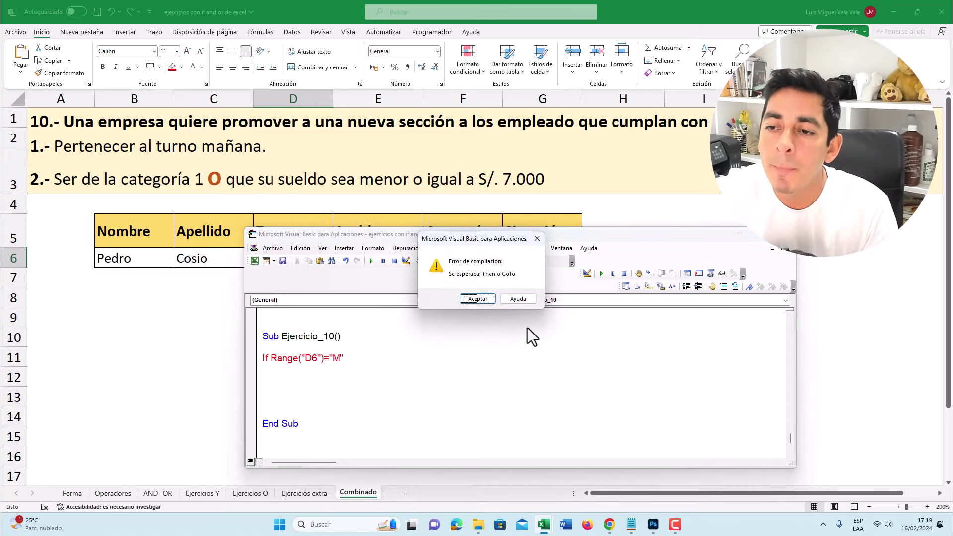
Step: Complete the If with Then, MsgBox "Pertenece" and End If, removing extra blank lines
left_click(478, 300)
left_click_drag(460, 239, 592, 278)
type("Then")
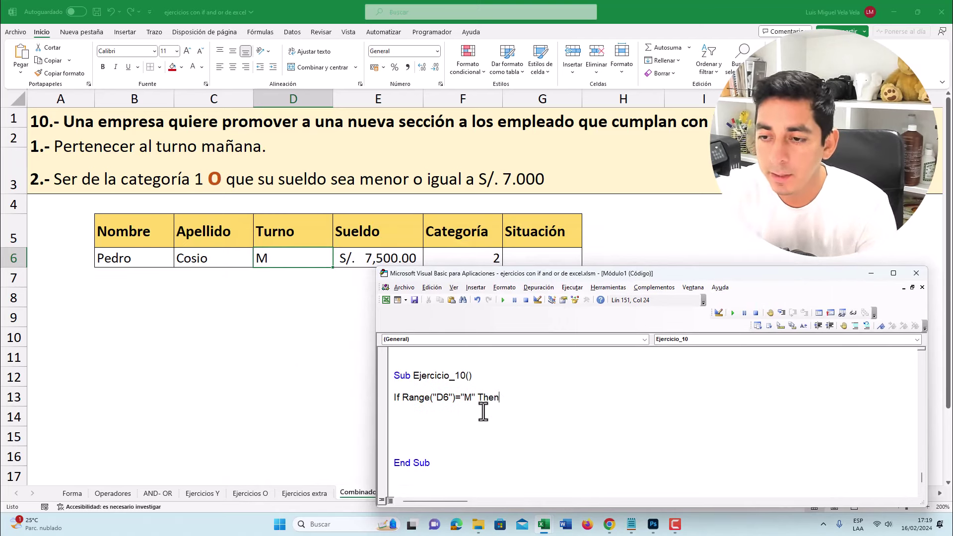
key("Return")
key("Return")
key("Return")
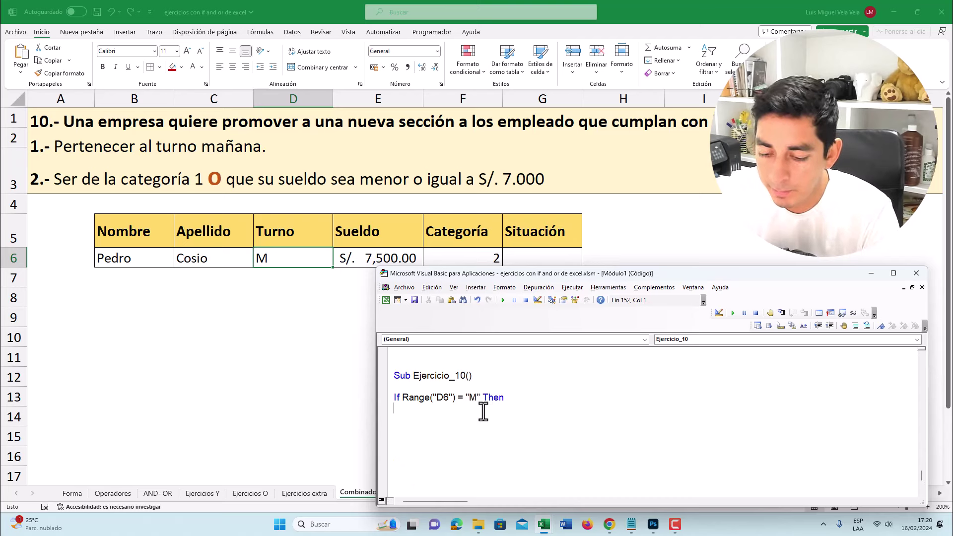
type("msgbox\"\"")
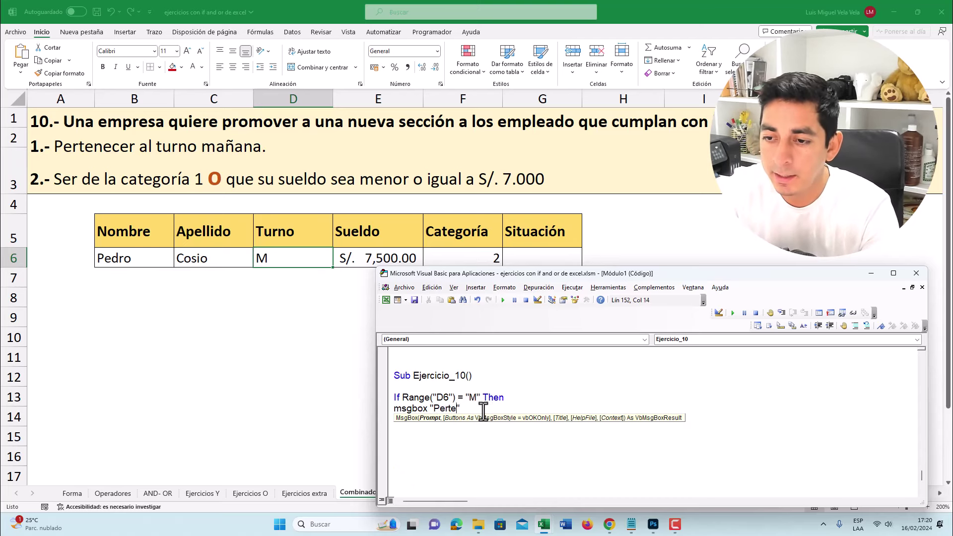
key("Return")
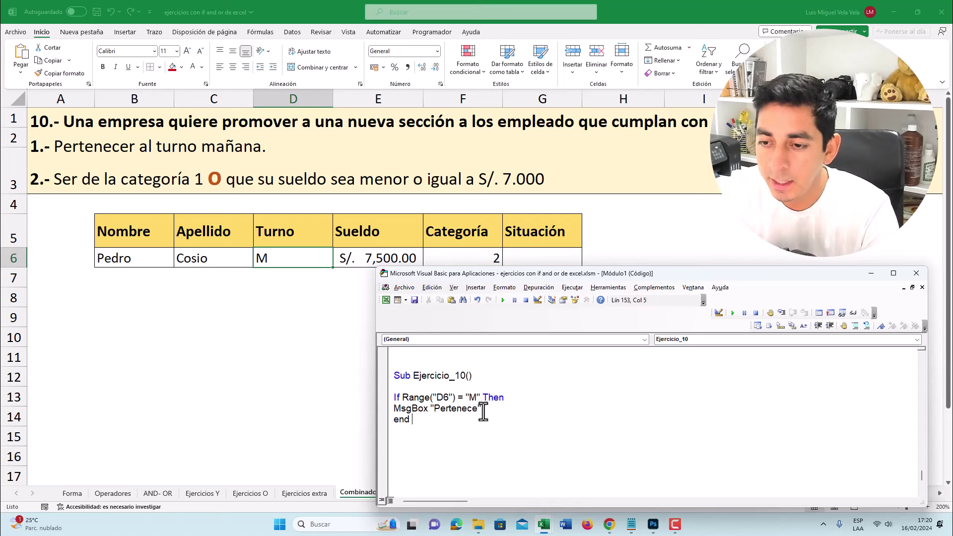
scroll(482, 410, "down", 1)
left_click(426, 417)
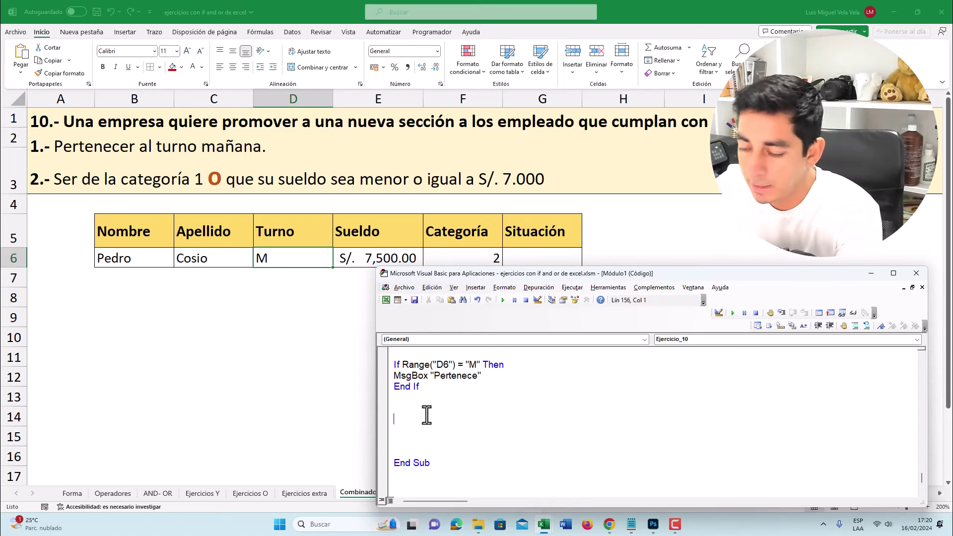
key("BackSpace")
key("BackSpace")
key("BackSpace")
Step: Run the macro to confirm "Pertenece", then delete the MsgBox line from the If body
left_click(503, 300)
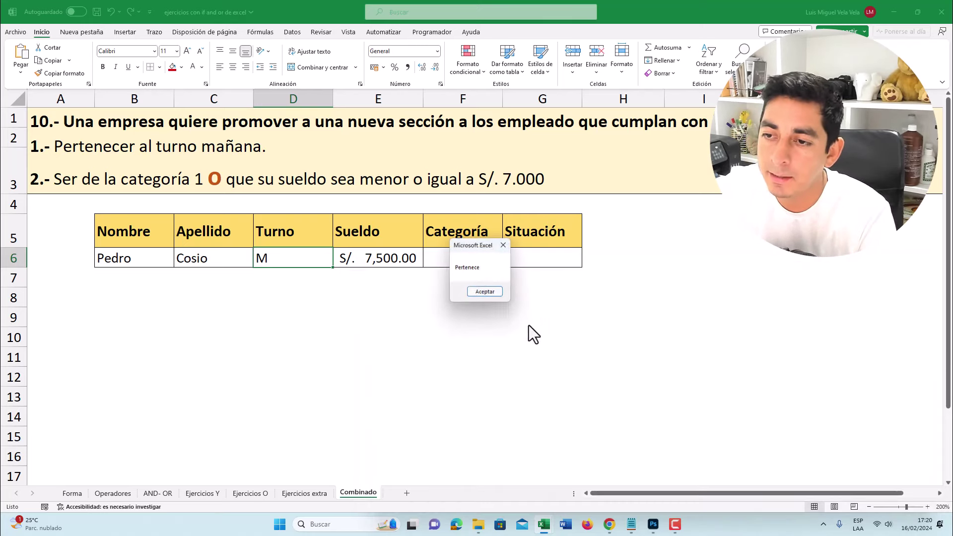
left_click(485, 293)
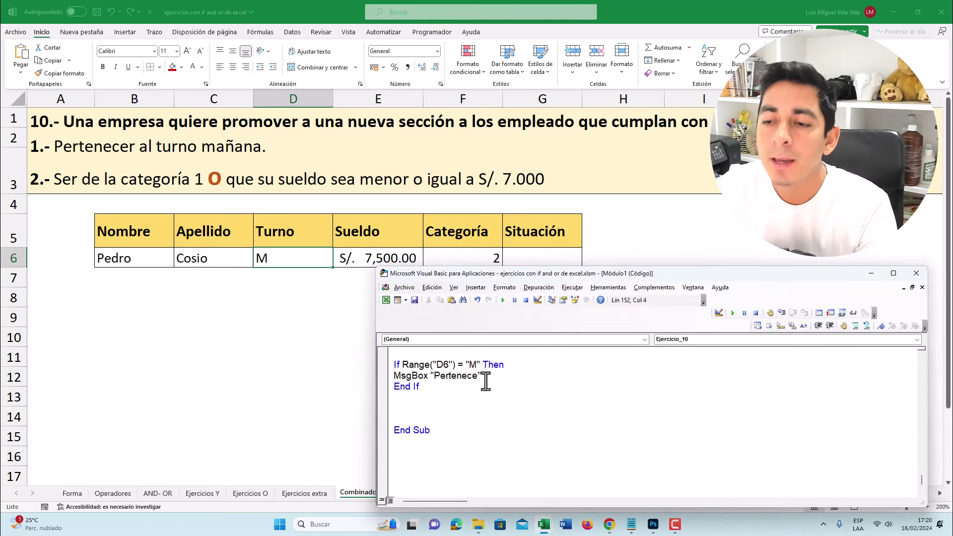
left_click_drag(481, 376, 394, 376)
key("Delete")
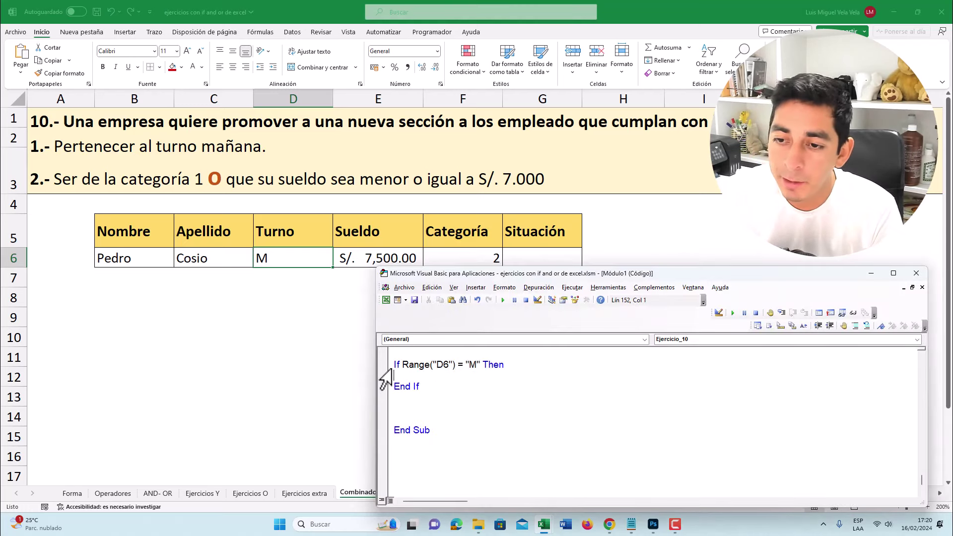
key("Return")
key("Return")
key("Return")
key("Delete")
key("Delete")
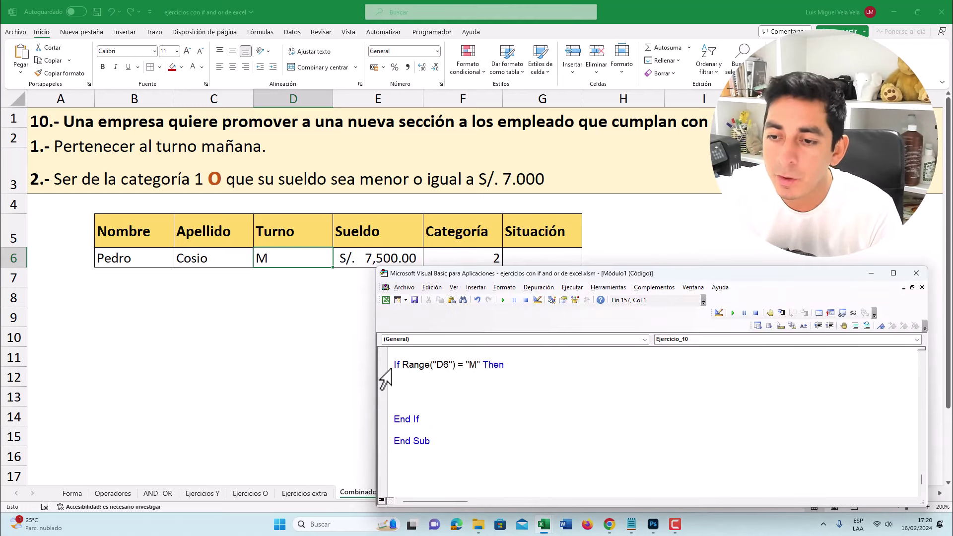
Step: Highlight the category requirement of criterion 2 in the sheet's exercise text
left_click(106, 180)
double_click(79, 181)
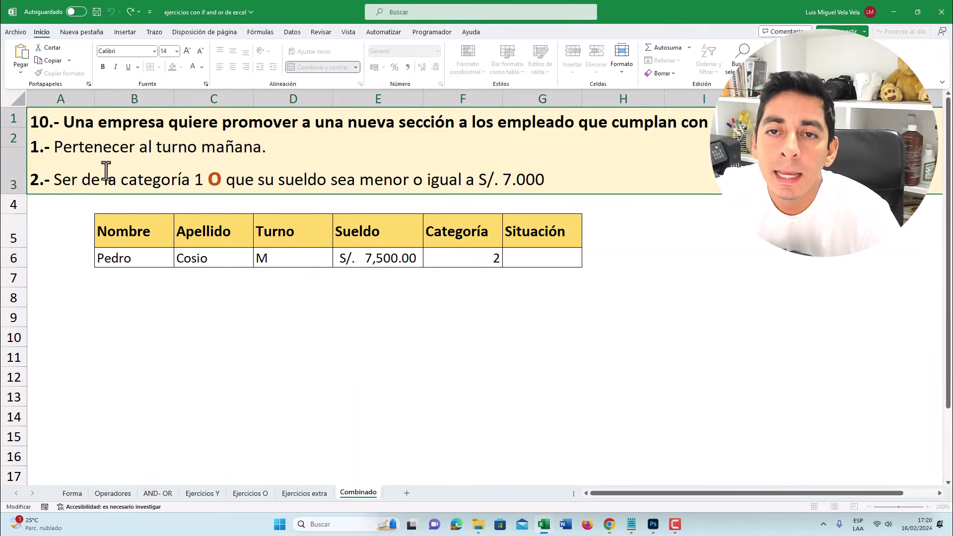
left_click(83, 246)
left_click(85, 187)
double_click(91, 180)
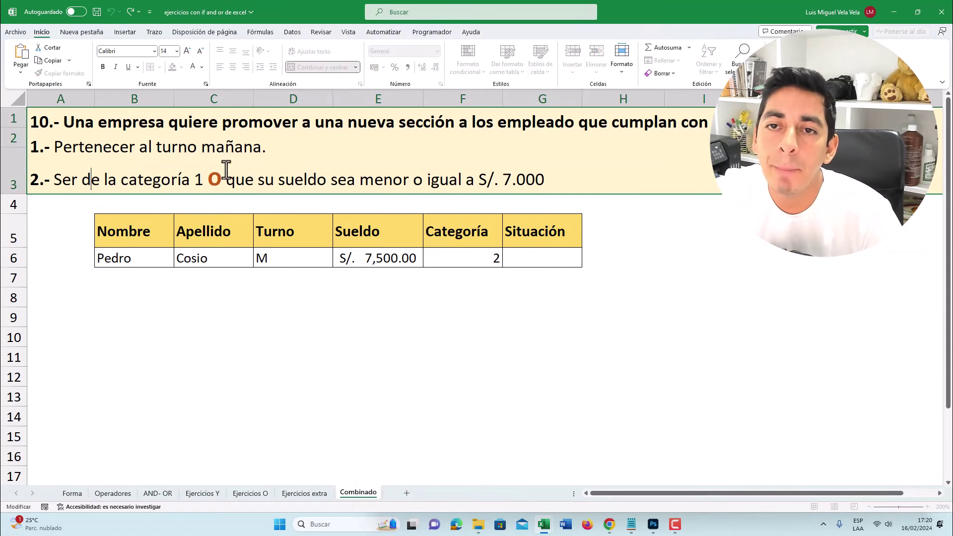
left_click_drag(226, 170, 33, 149)
left_click_drag(54, 180, 200, 180)
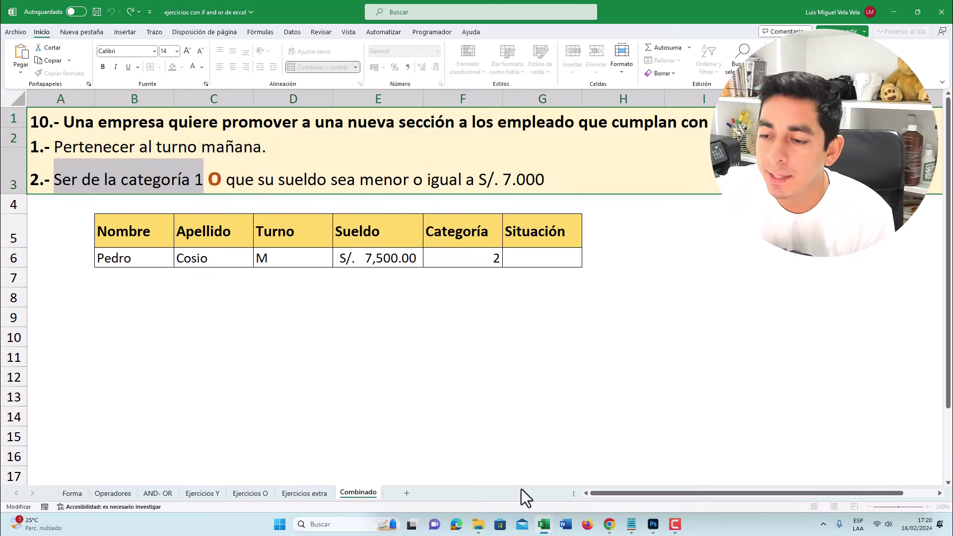
Step: Add an indented line inside the If D6 block and check the Categoría value in F6
left_click(543, 525)
left_click(582, 480)
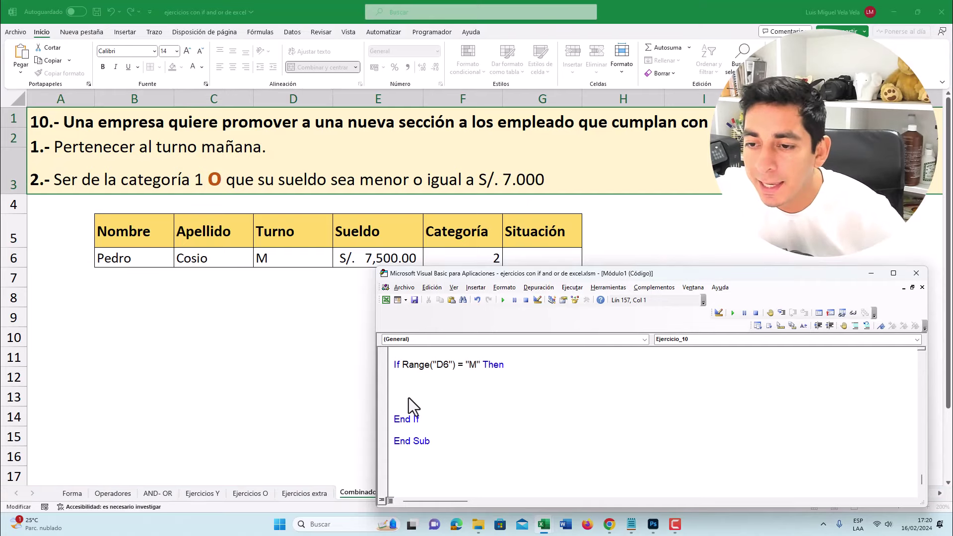
left_click(288, 338)
left_click(586, 484)
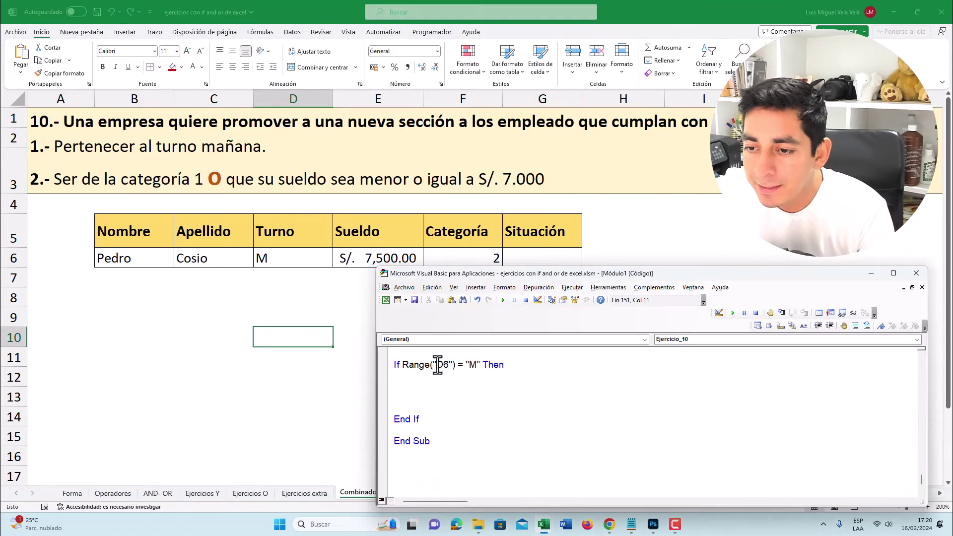
left_click_drag(504, 366, 389, 363)
left_click(442, 378)
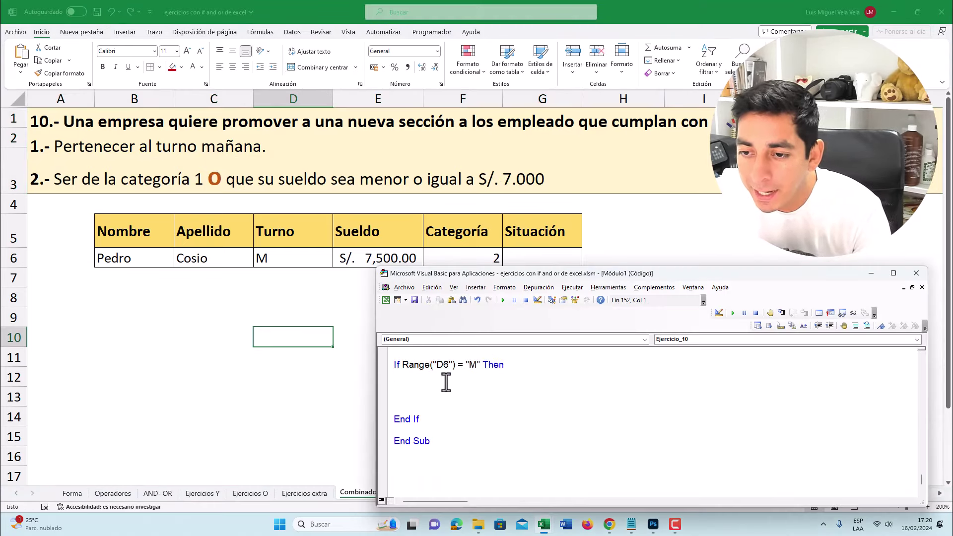
key("Return")
key("Tab")
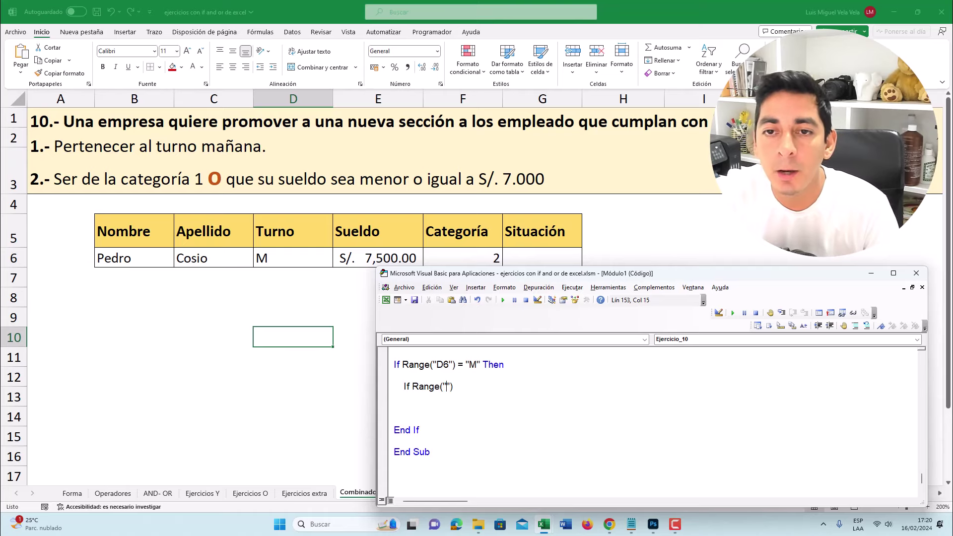
left_click(458, 255)
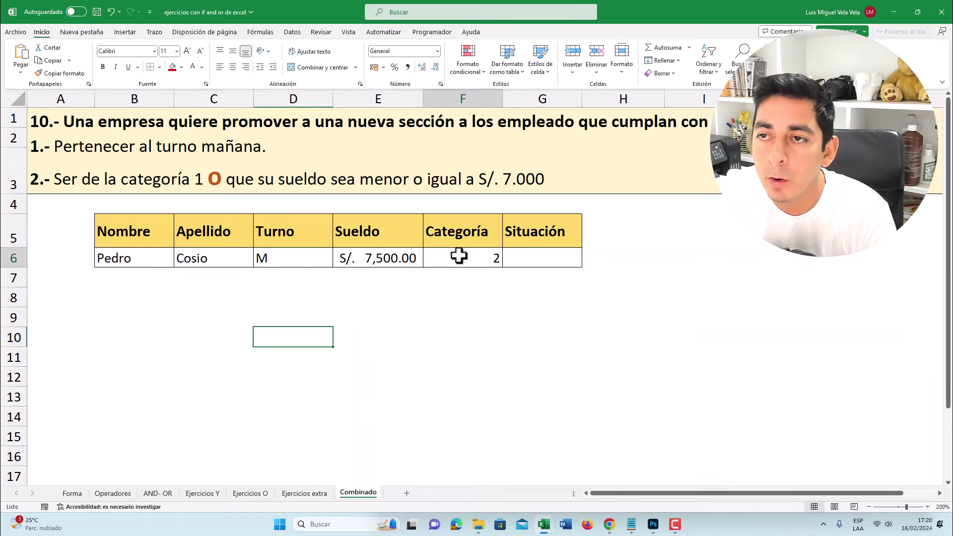
left_click(462, 98)
left_click(462, 255)
Step: Finish the inner If condition testing F6 = 1 Or E6 <= 7000 with its Promovido message
left_click(546, 528)
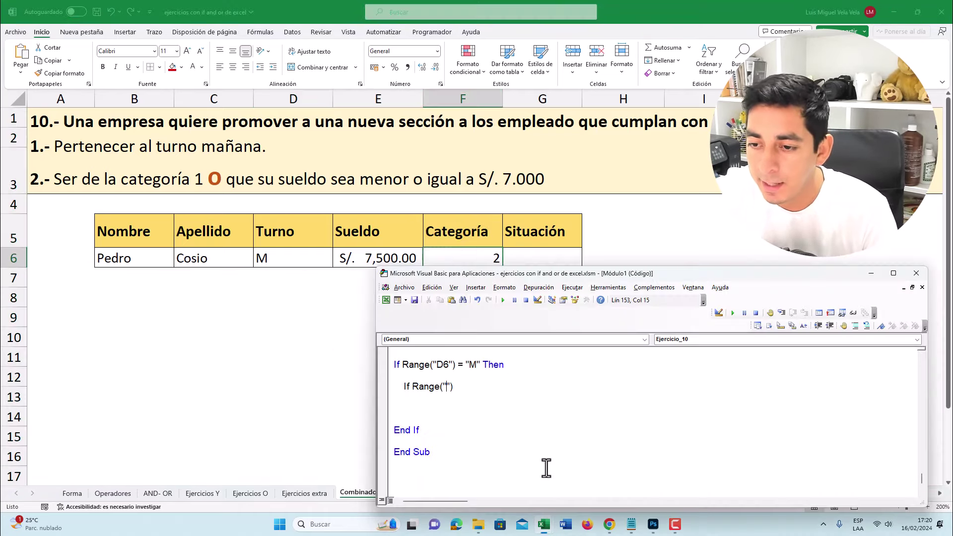
type("F6\")=1 or Range(\"E6\")<=7000")
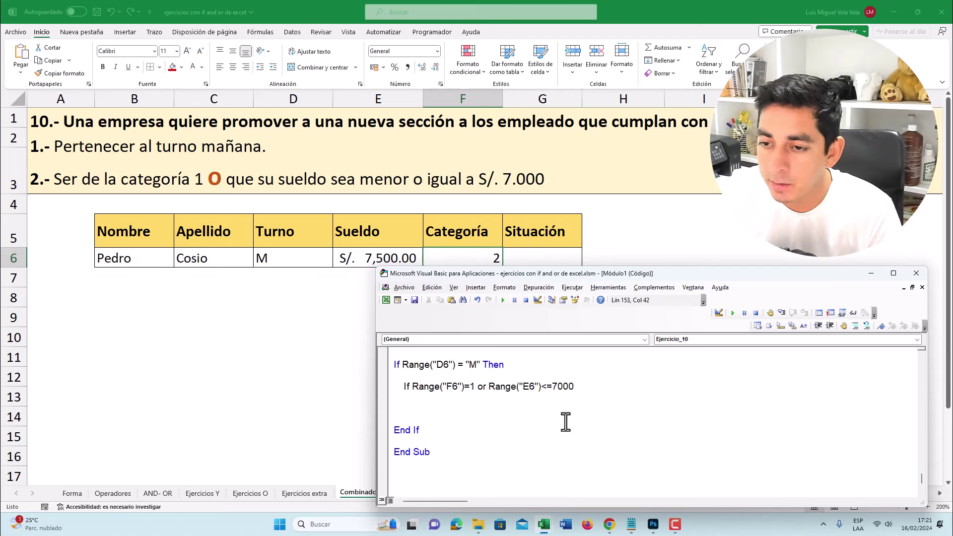
key("Return")
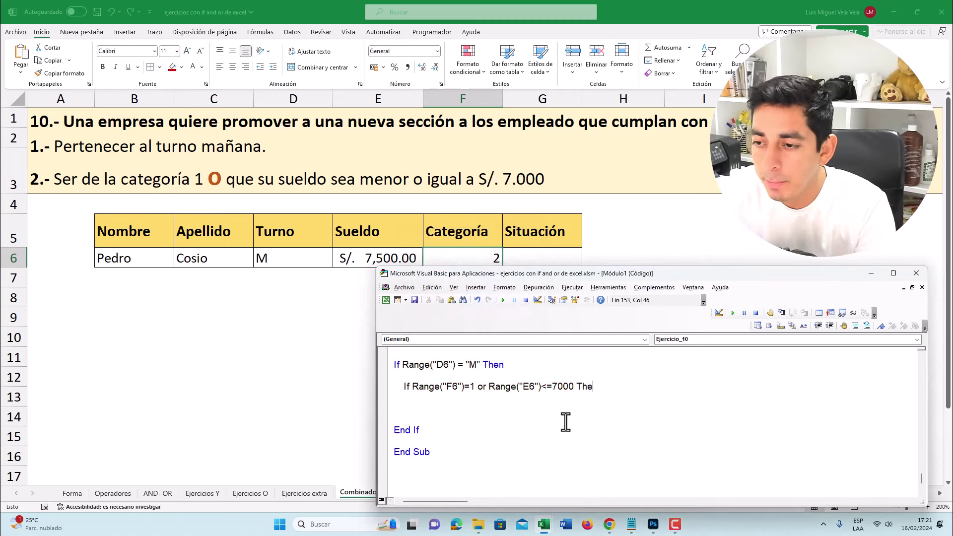
type("n")
key("Return")
type("Msgbox")
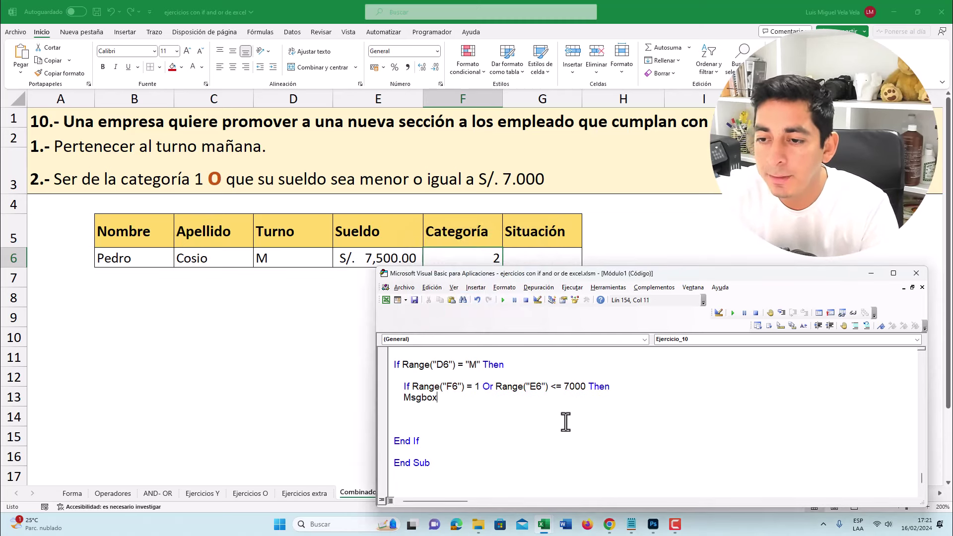
type("\"\"")
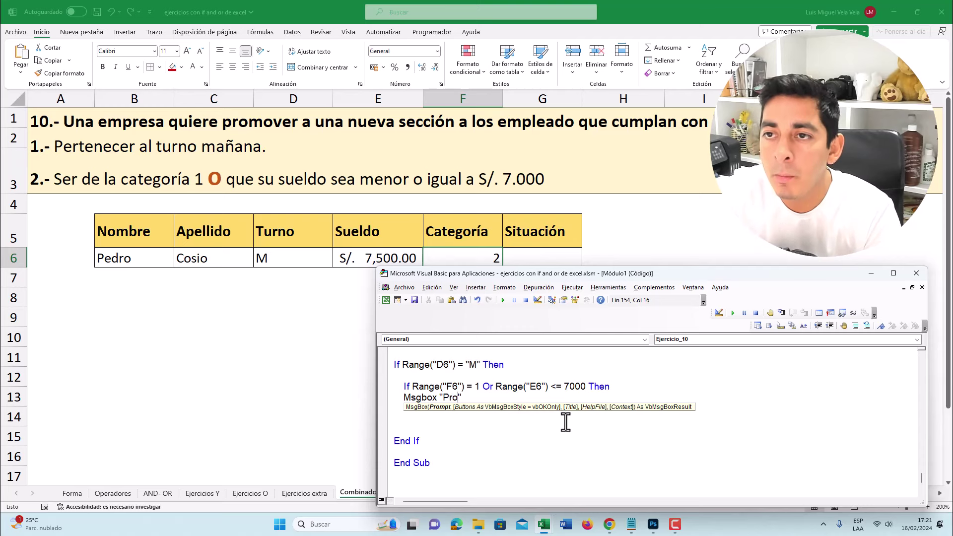
key("Down")
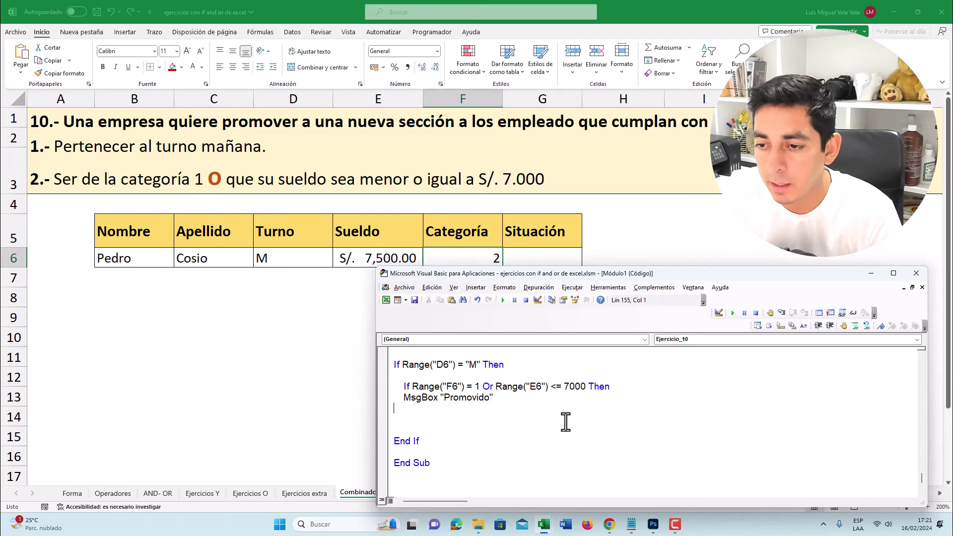
Step: Add an inner Else with MsgBox "No cumplió" and close it with End If
left_click(433, 416)
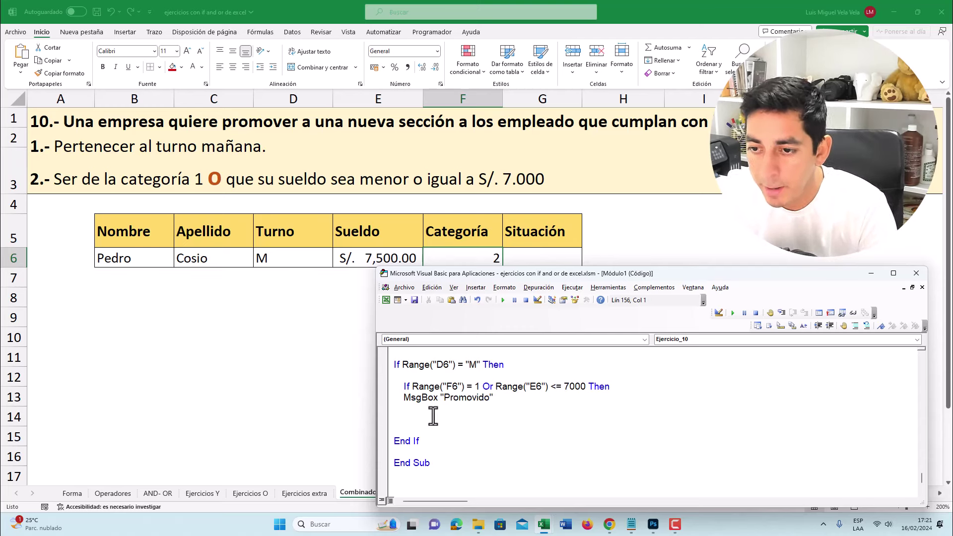
left_click(420, 410)
type("Else")
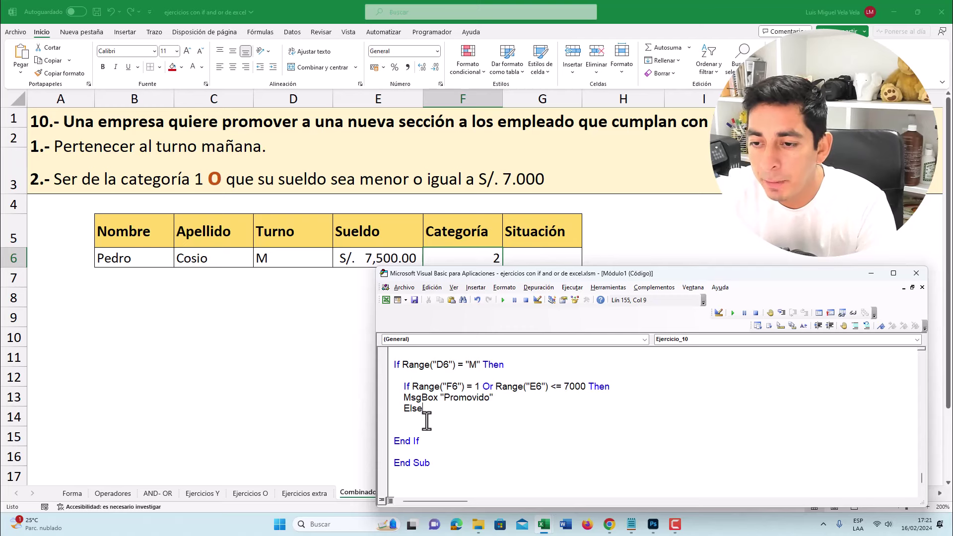
key("Return")
key("Return")
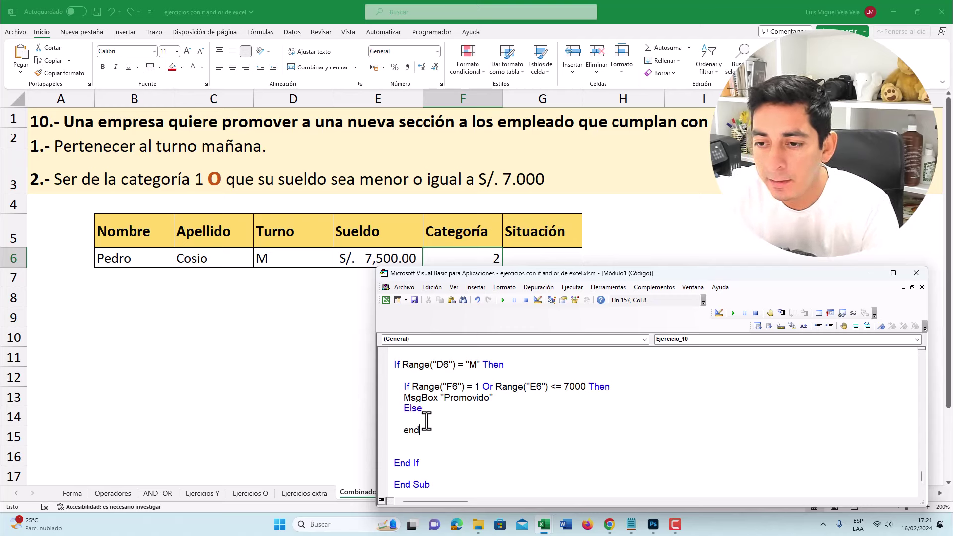
key("BackSpace")
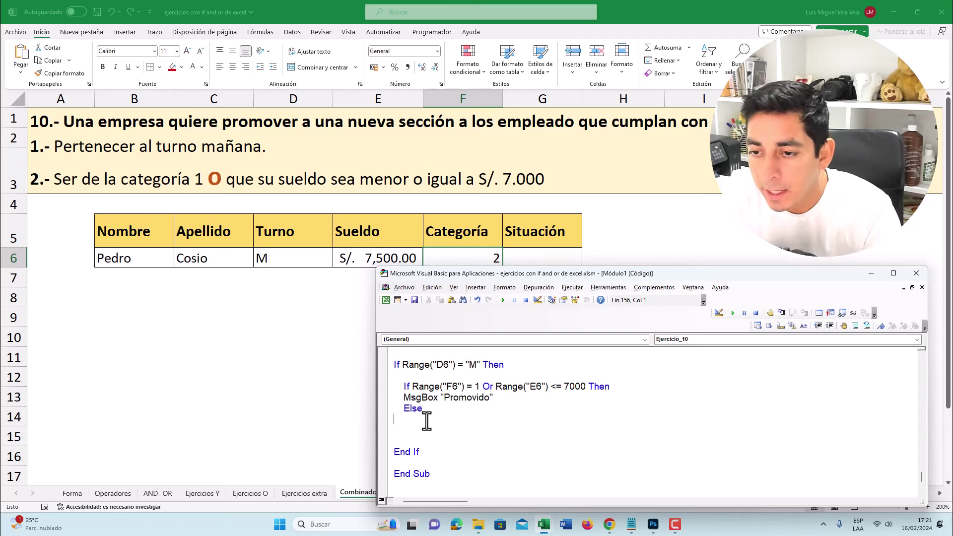
left_click(410, 386)
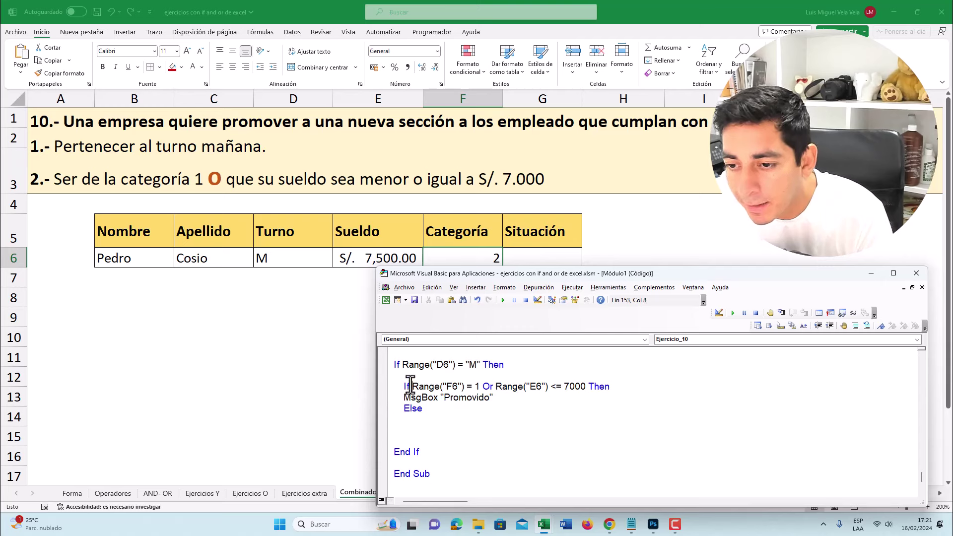
left_click(439, 417)
type("M")
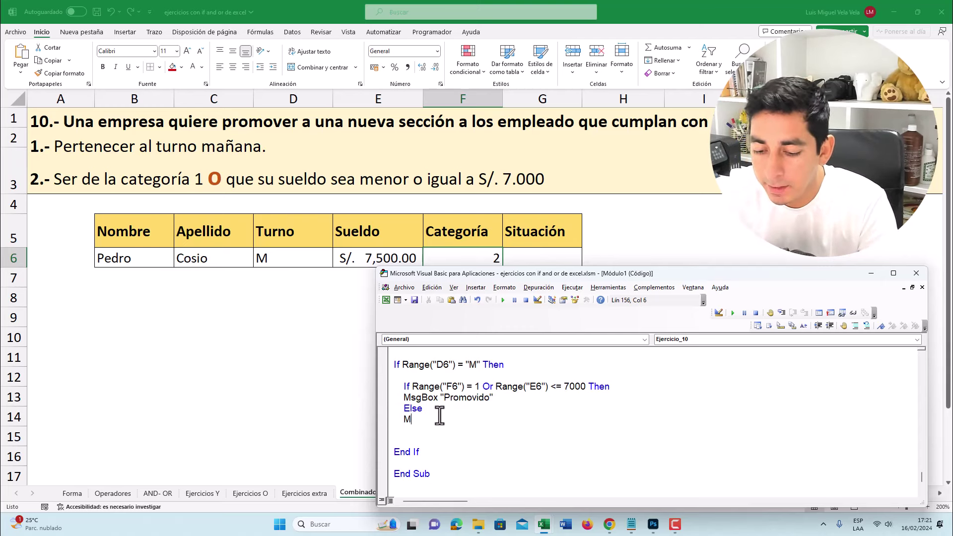
type("sgbox \"\"")
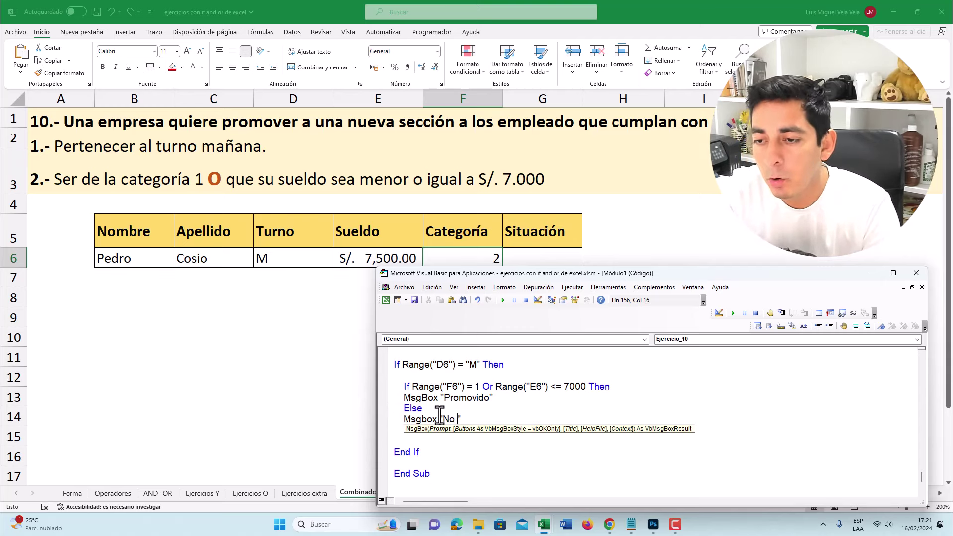
type("ó")
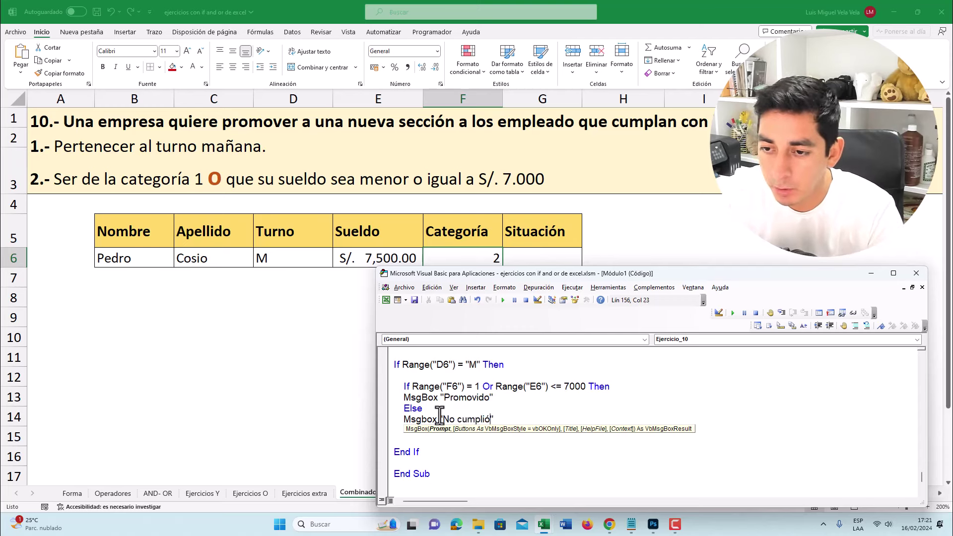
key("Down")
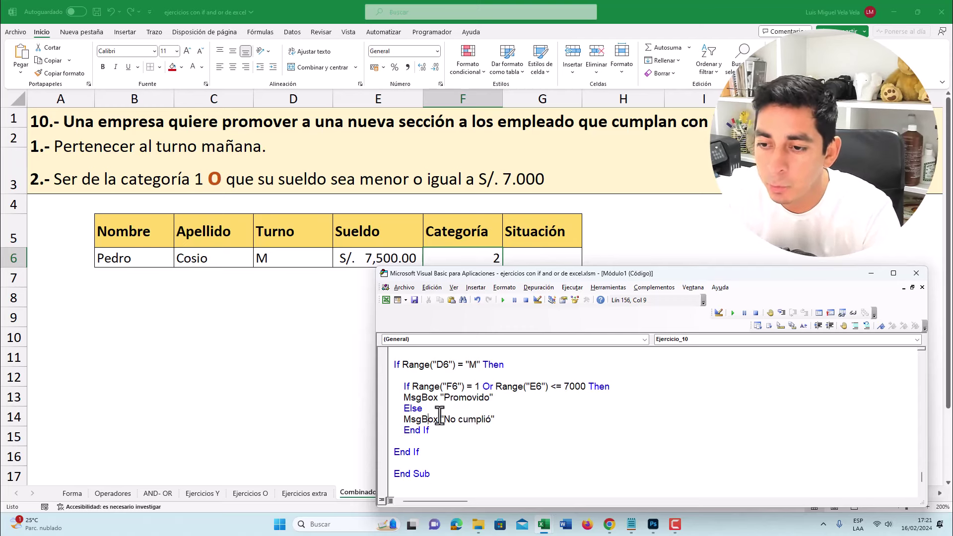
Step: Insert an Else after the inner End If, aligned with the outer D6 = "M" If
left_click_drag(403, 386, 450, 436)
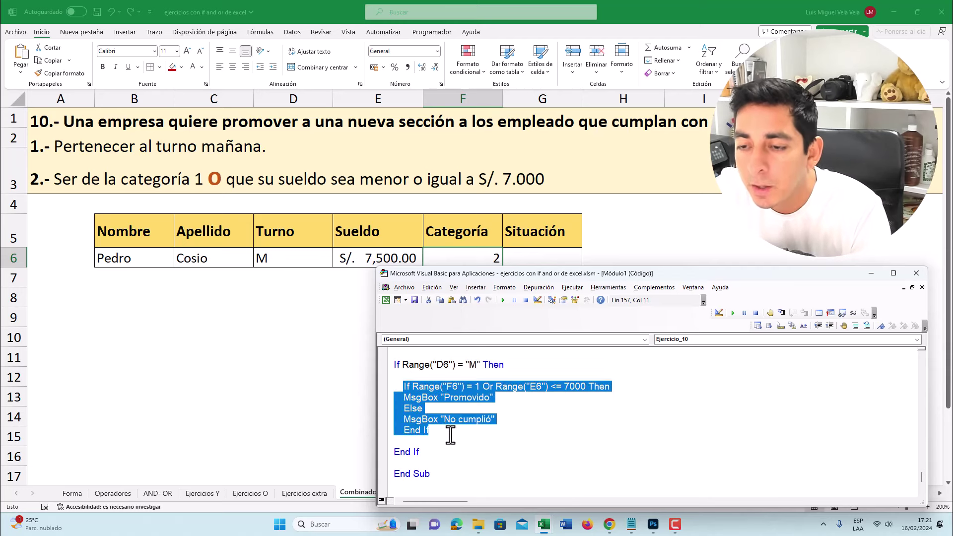
left_click_drag(394, 365, 482, 368)
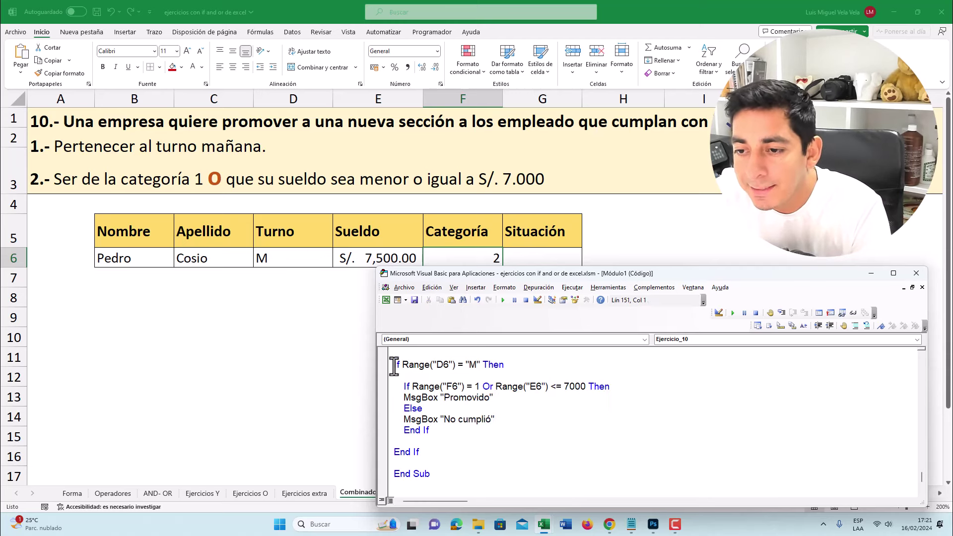
double_click(473, 365)
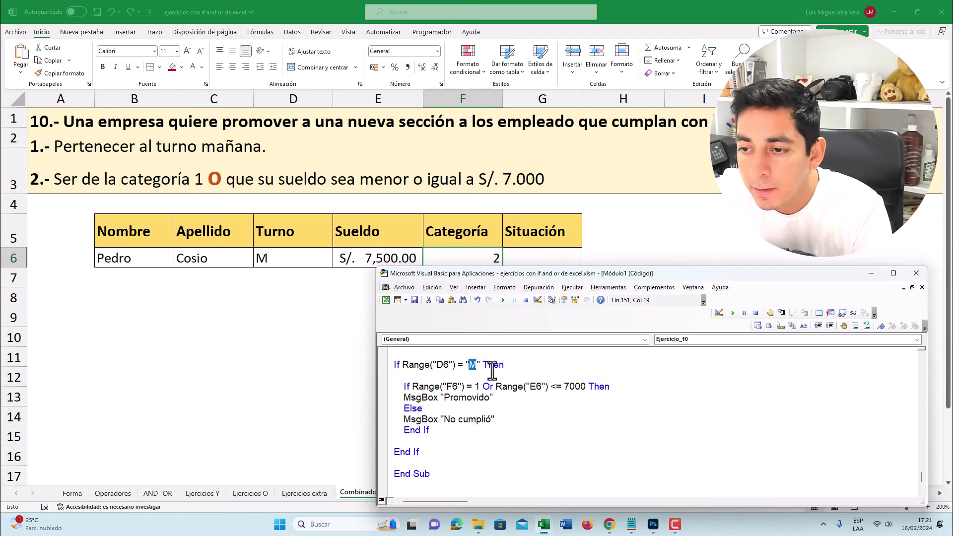
left_click_drag(405, 375, 386, 454)
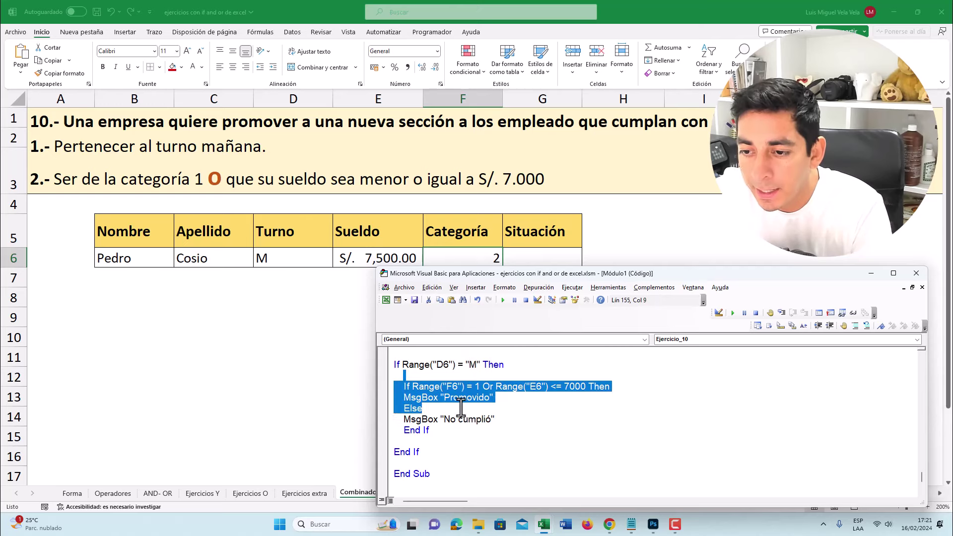
left_click(391, 452)
key("Return")
key("Return")
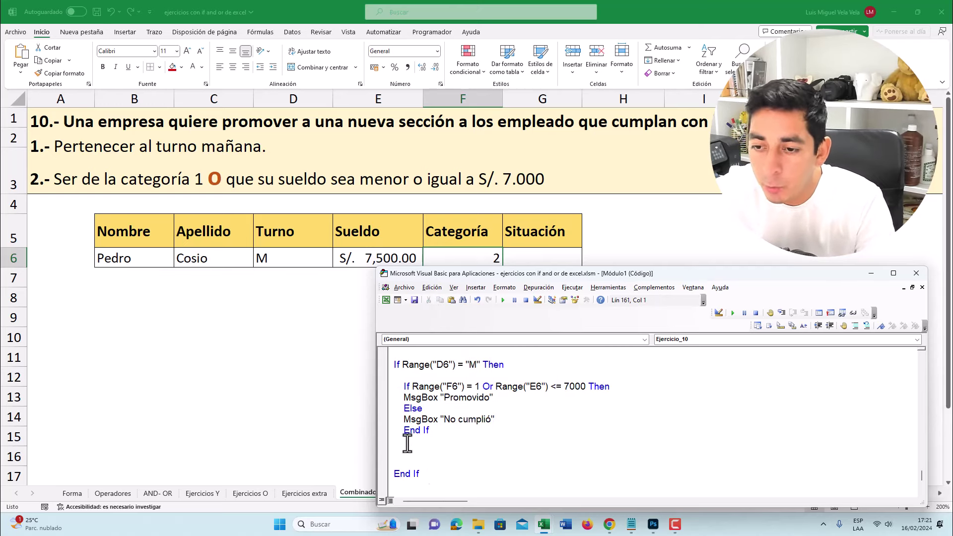
left_click(402, 449)
type("Else")
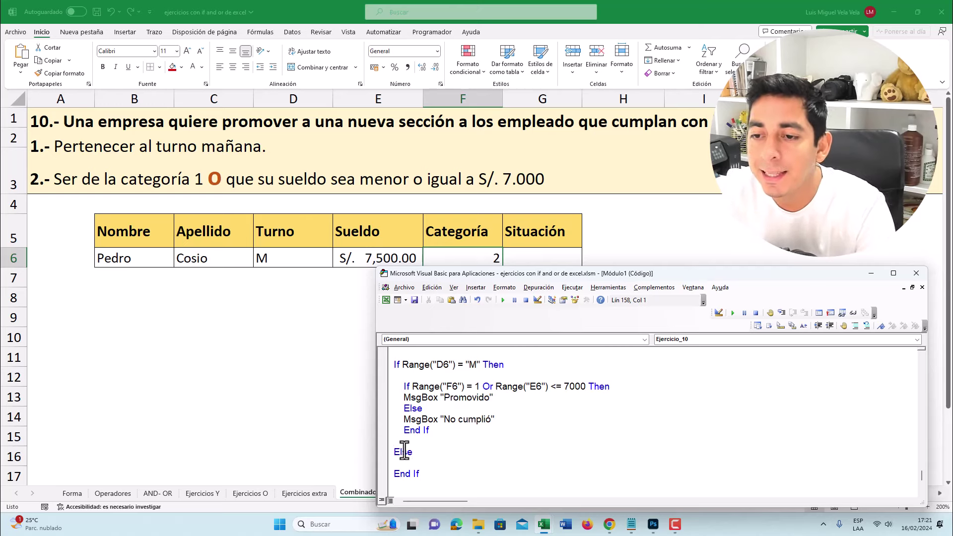
left_click_drag(398, 364, 389, 367)
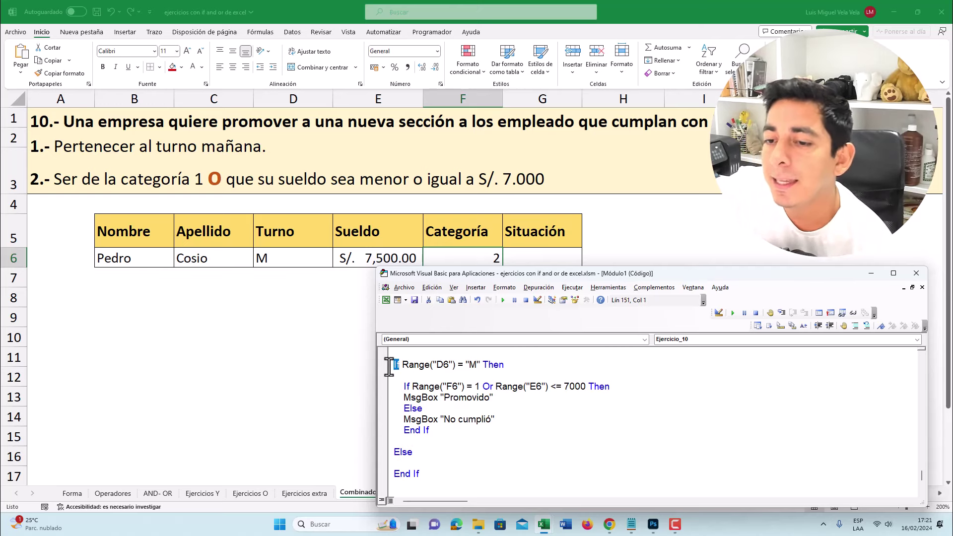
Step: Type MsgBox "No pertenece al turno de mañana" as the outer Else's body
double_click(473, 365)
left_click(443, 452)
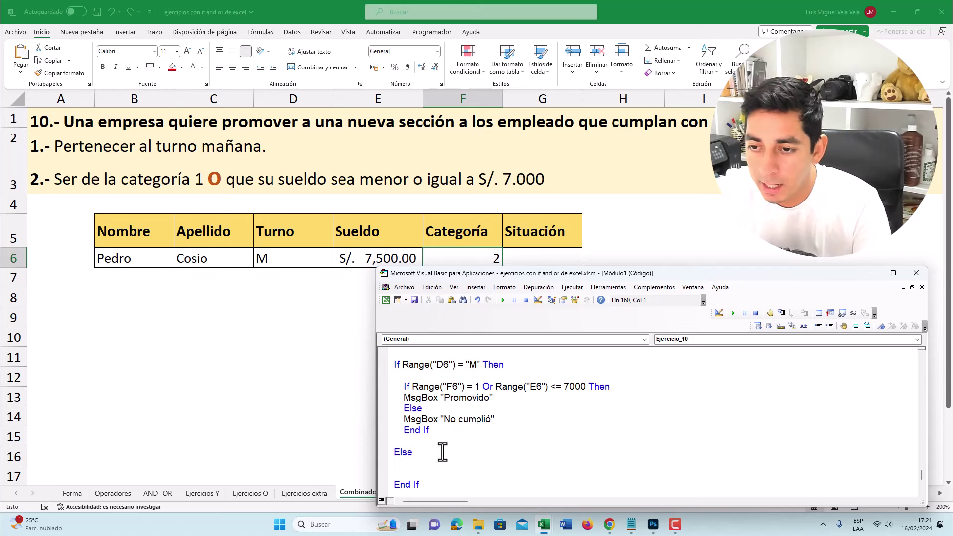
type("msgbox \"No pertenece al tu")
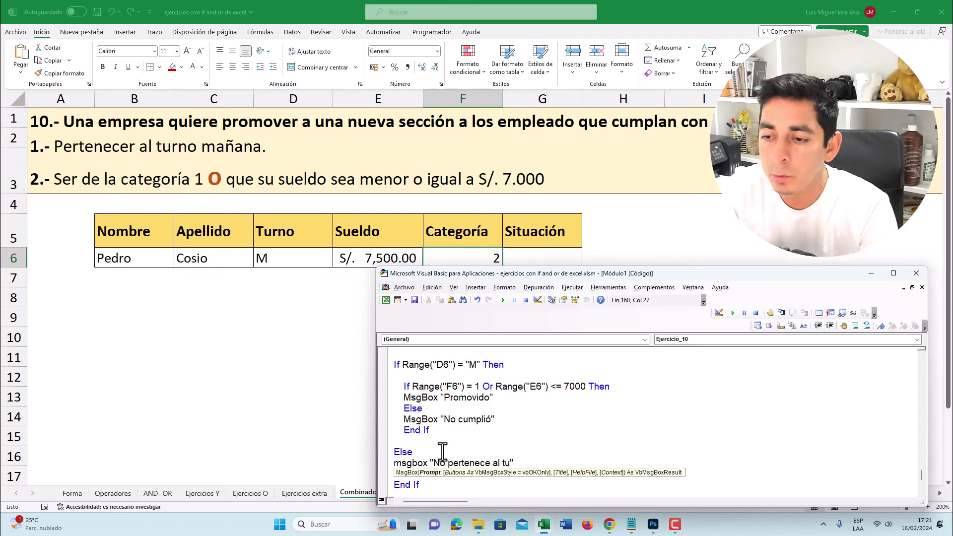
type("rno de mañana")
left_click(442, 452)
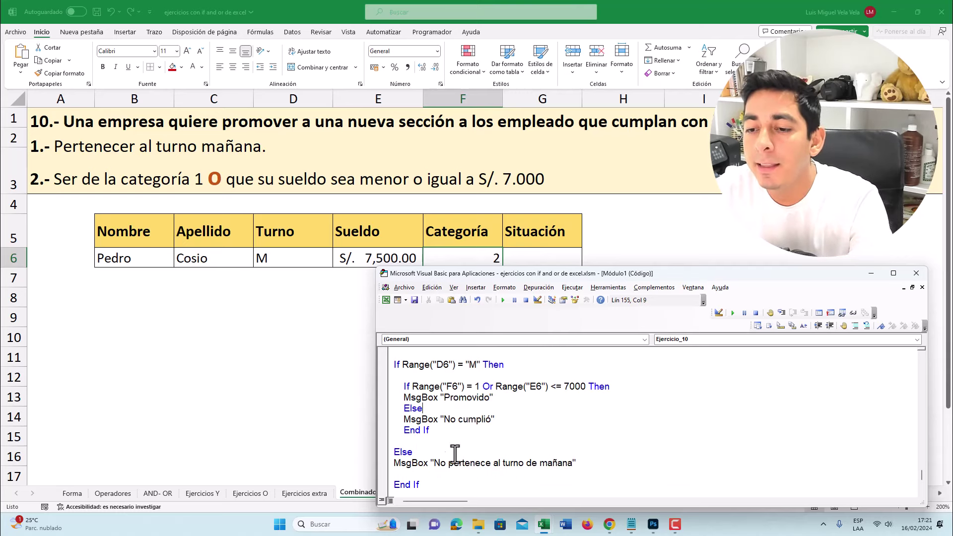
double_click(471, 365)
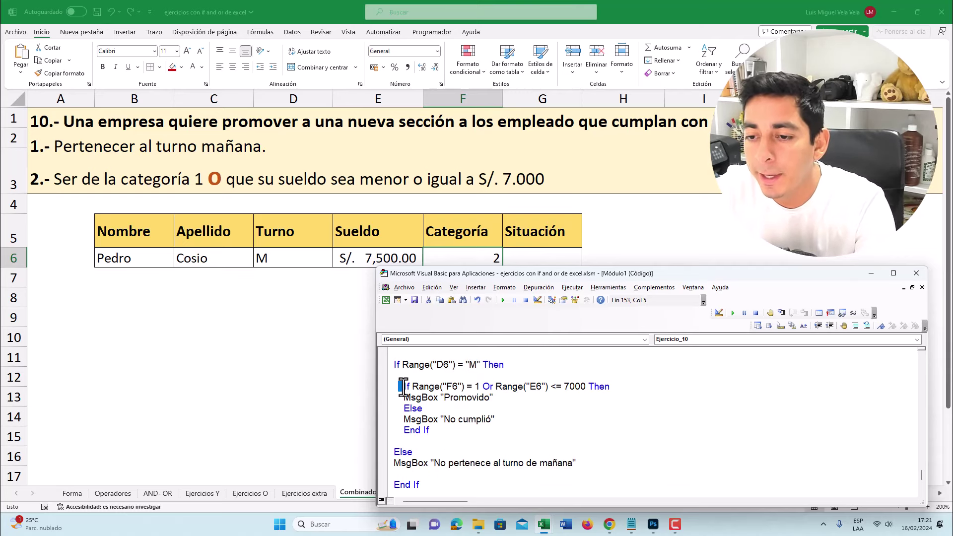
left_click_drag(395, 386, 447, 441)
left_click_drag(518, 273, 601, 178)
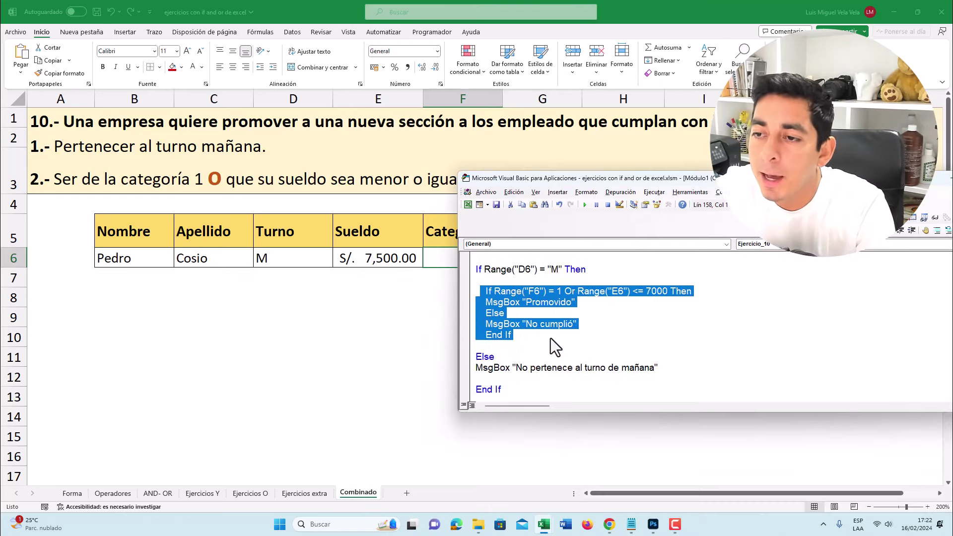
Step: Run Ejercicio_10 and dismiss the "No cumplió" message it shows
left_click(547, 302)
left_click(584, 205)
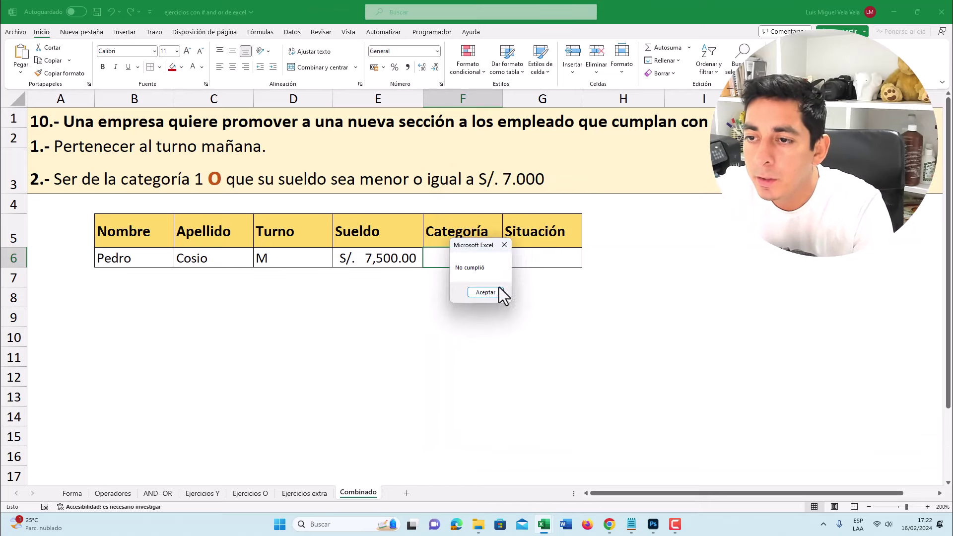
left_click(481, 293)
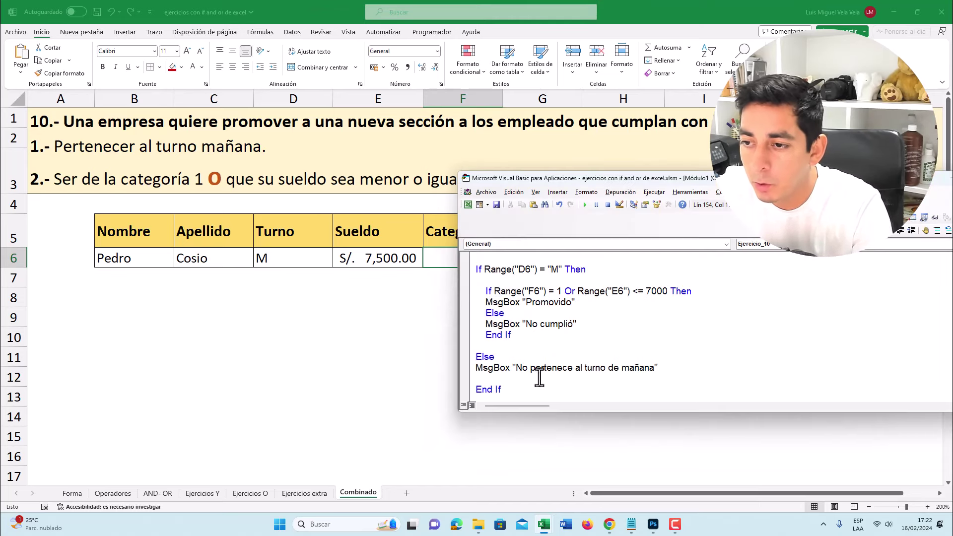
Step: Compare the F6 = 1 Or E6 <= 7000 conditions with sueldo S/. 7,500 in cell E6
left_click_drag(577, 324, 488, 329)
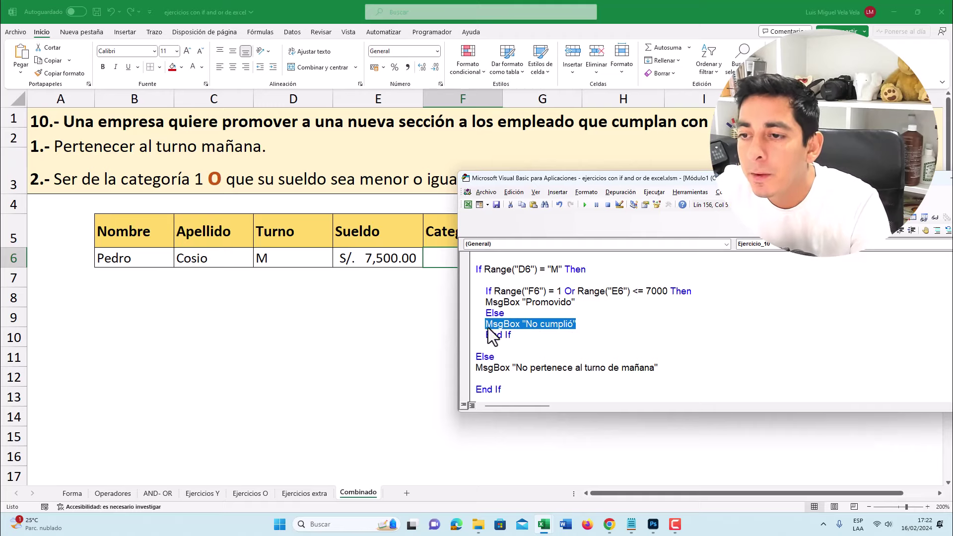
left_click_drag(597, 181, 533, 244)
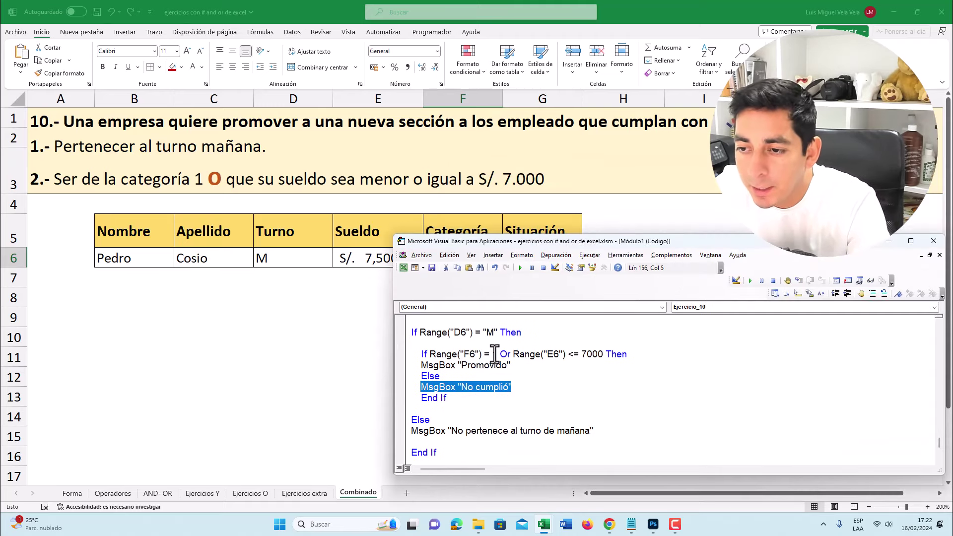
left_click_drag(497, 354, 431, 355)
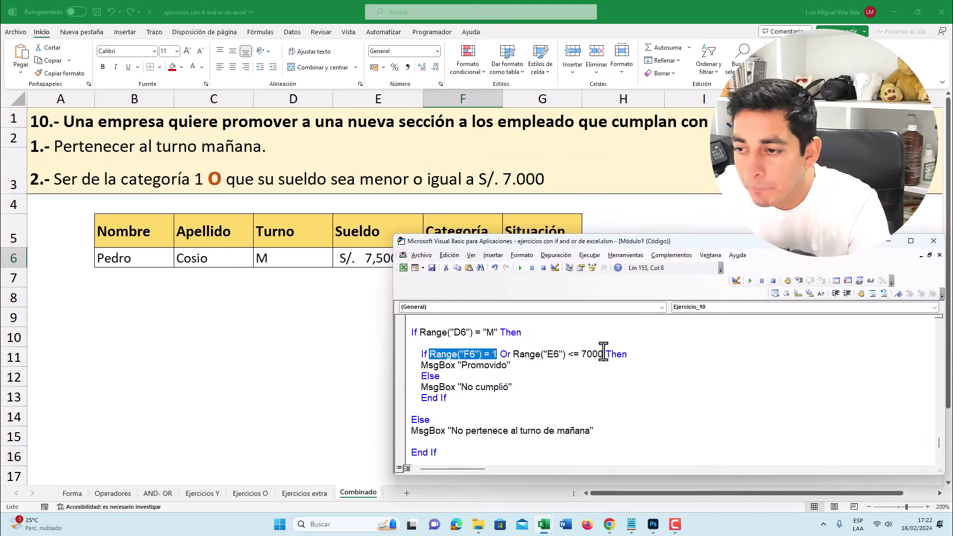
left_click_drag(603, 354, 515, 355)
left_click(459, 355)
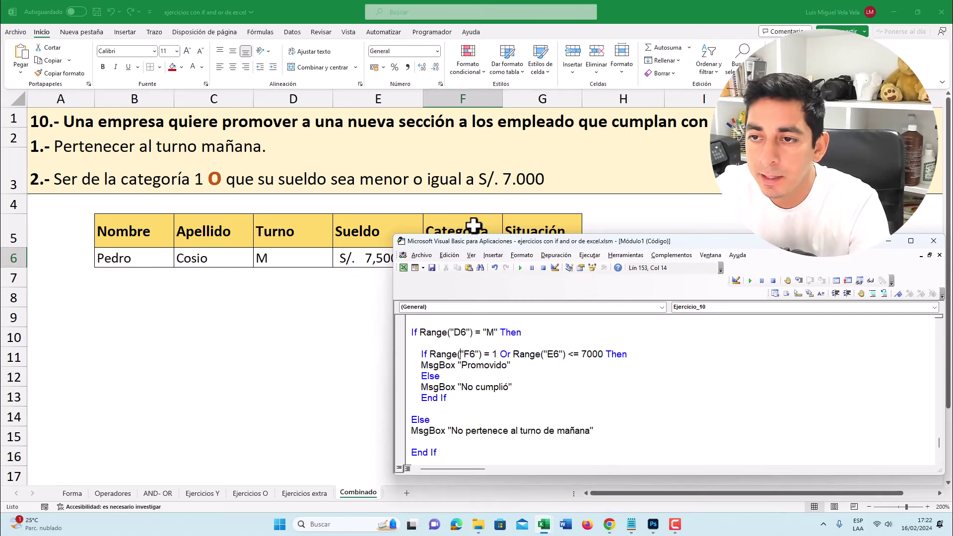
left_click_drag(476, 242, 451, 294)
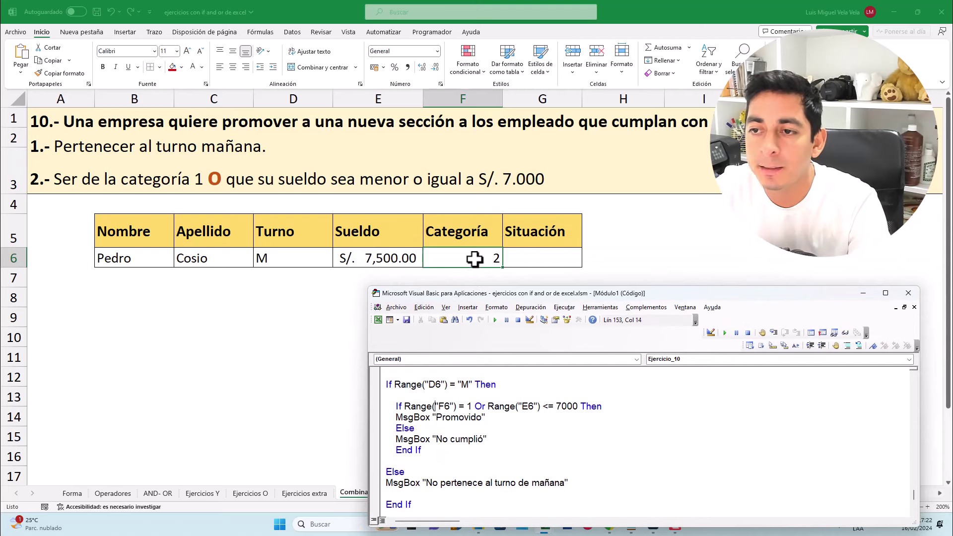
left_click_drag(488, 407, 533, 407)
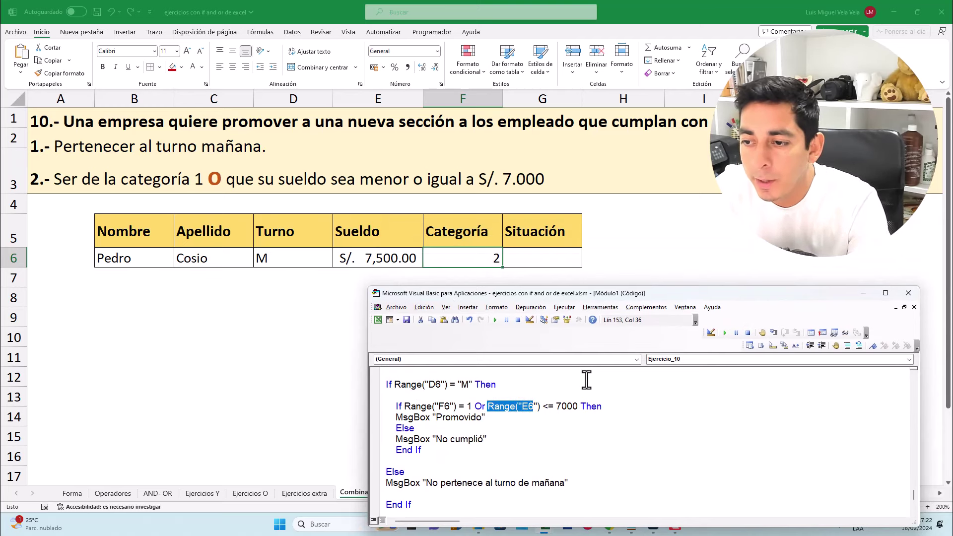
left_click(558, 406)
left_click(377, 262)
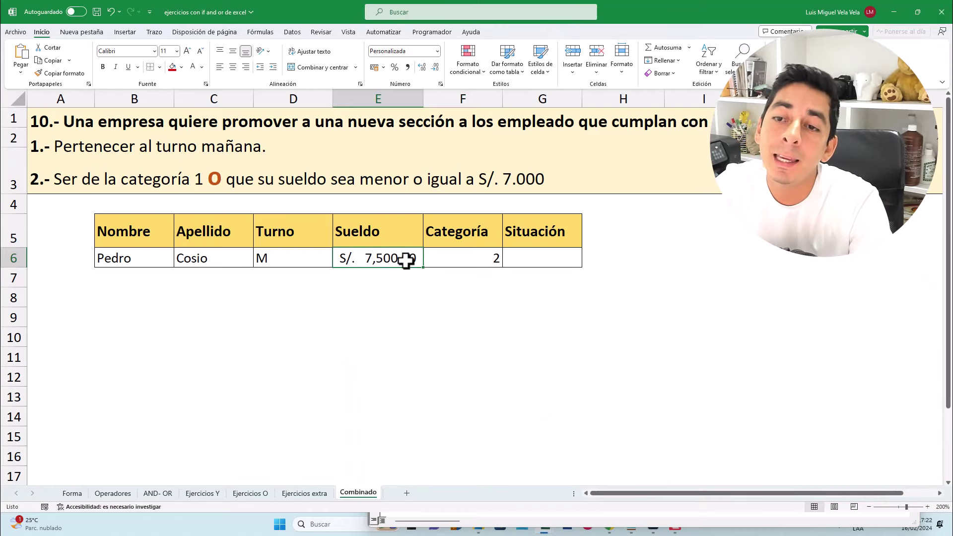
left_click(484, 525)
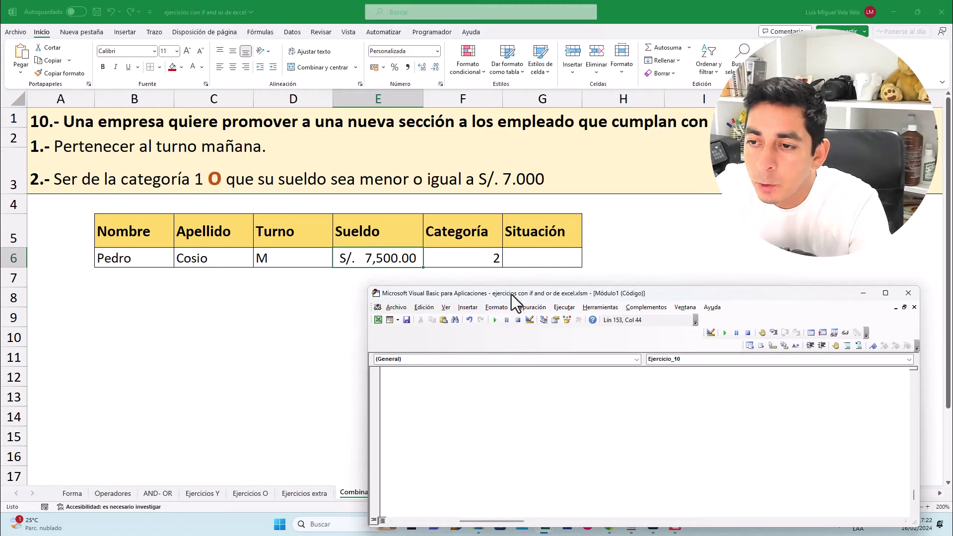
Step: Set Turno in D6 to T and run Ejercicio_10, getting "No pertenece al turno de mañana"
left_click_drag(511, 294, 530, 191)
left_click(494, 350)
left_click_drag(509, 337, 421, 341)
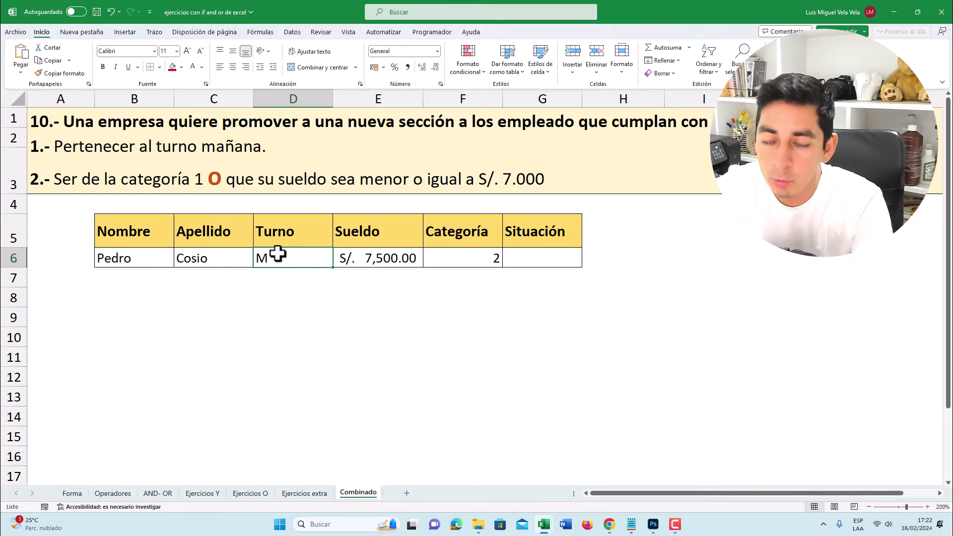
type("T")
left_click(553, 444)
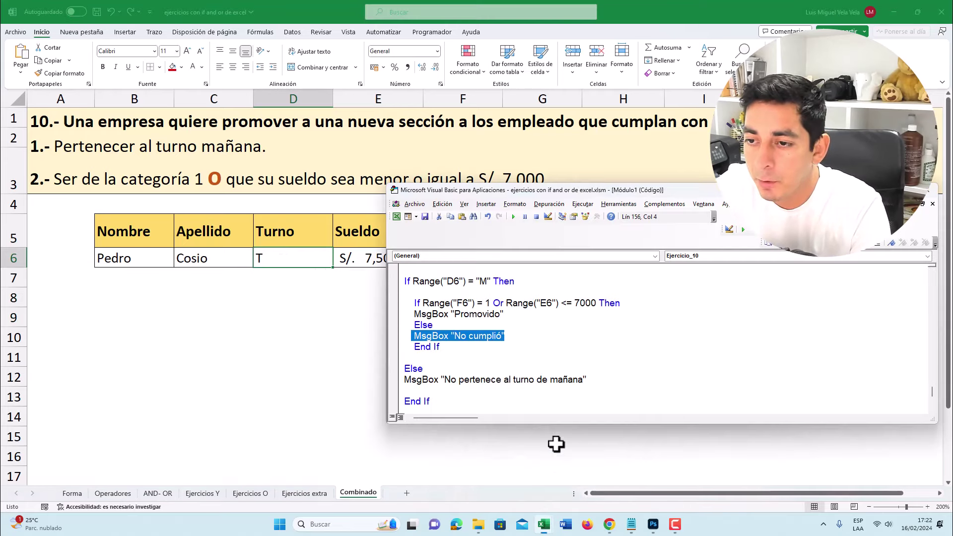
left_click(514, 217)
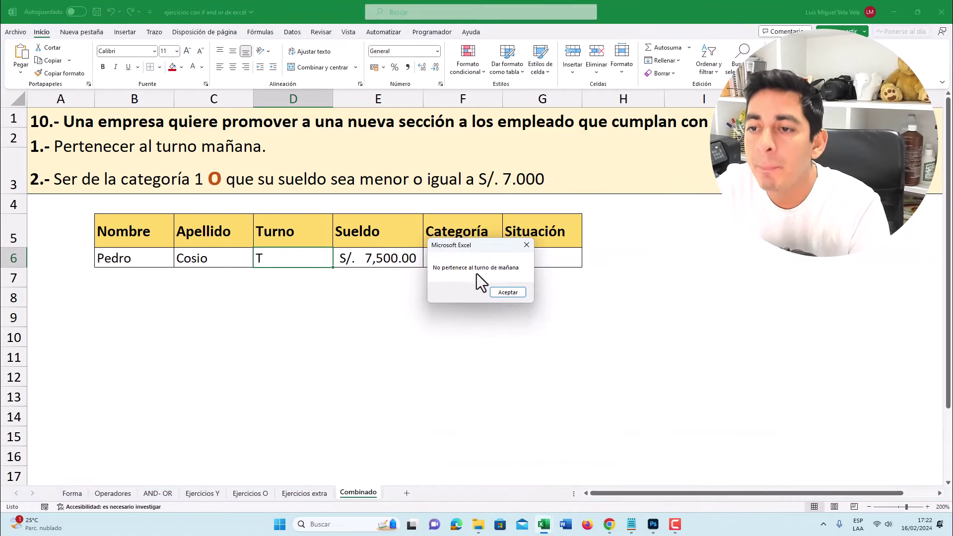
left_click(514, 294)
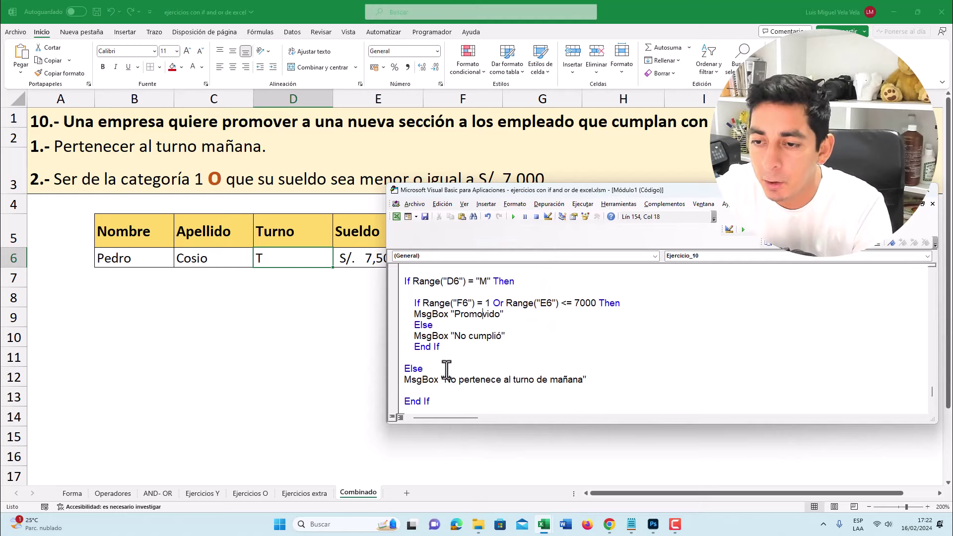
left_click_drag(610, 316, 382, 317)
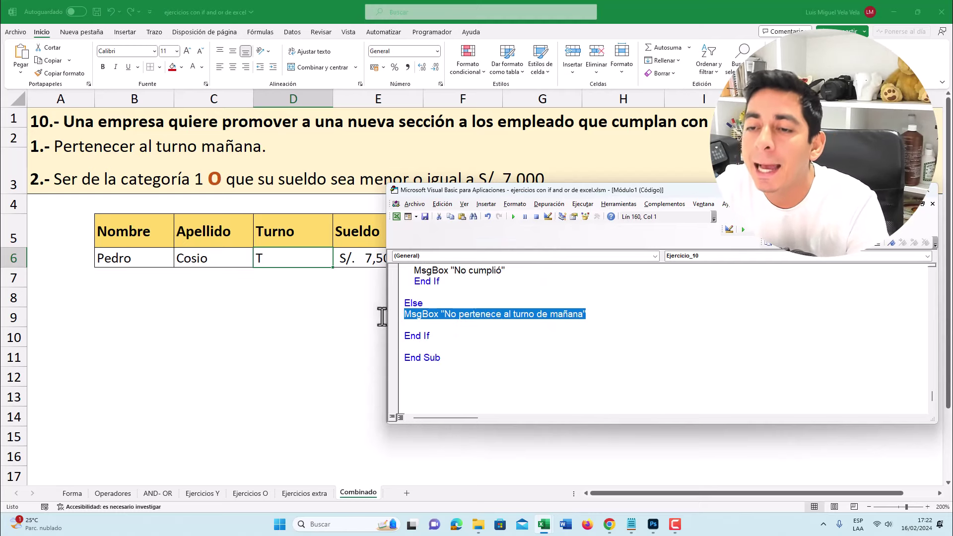
scroll(537, 334, "up", 2)
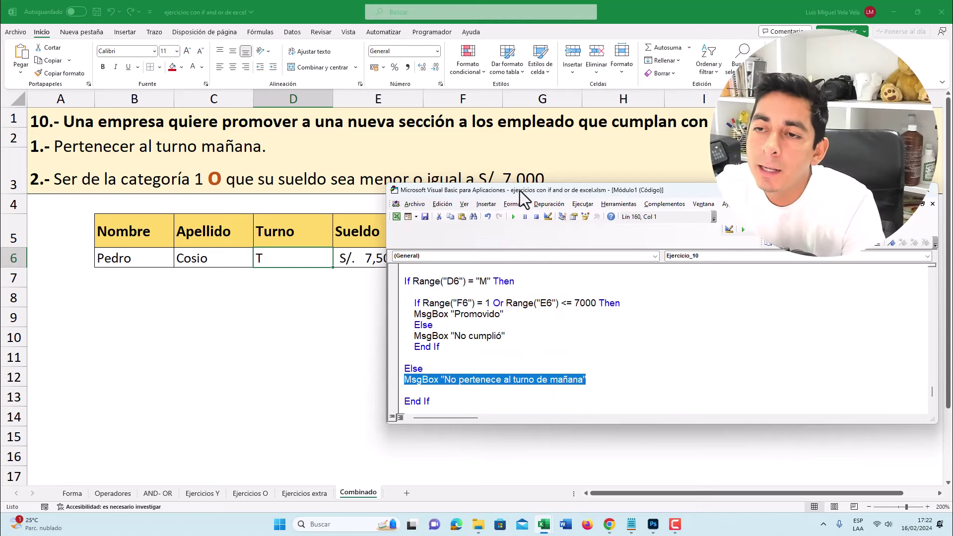
left_click_drag(524, 198, 584, 132)
left_click_drag(538, 358, 524, 440)
left_click(477, 264)
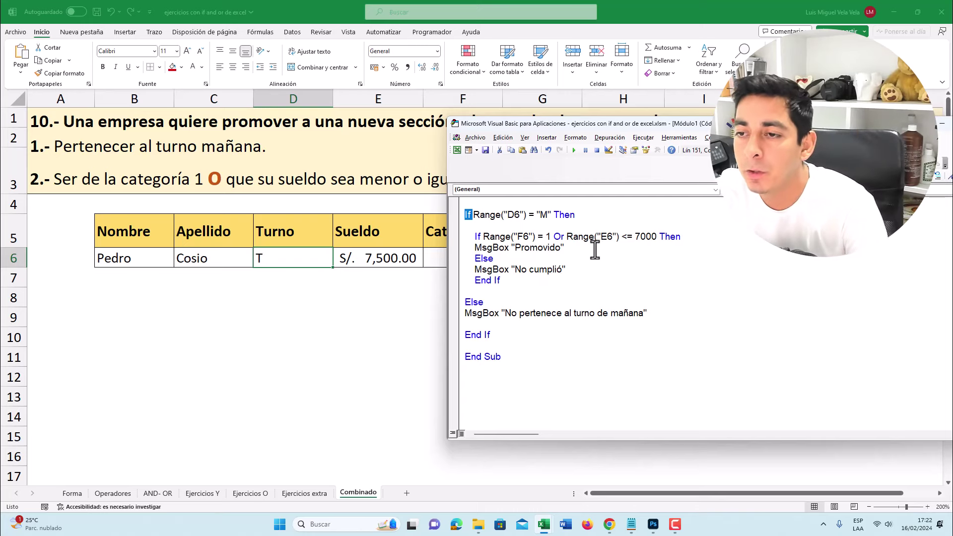
Step: Enter M as Turno in D6 and 6,000 as Sueldo in E6
key("alt+F11")
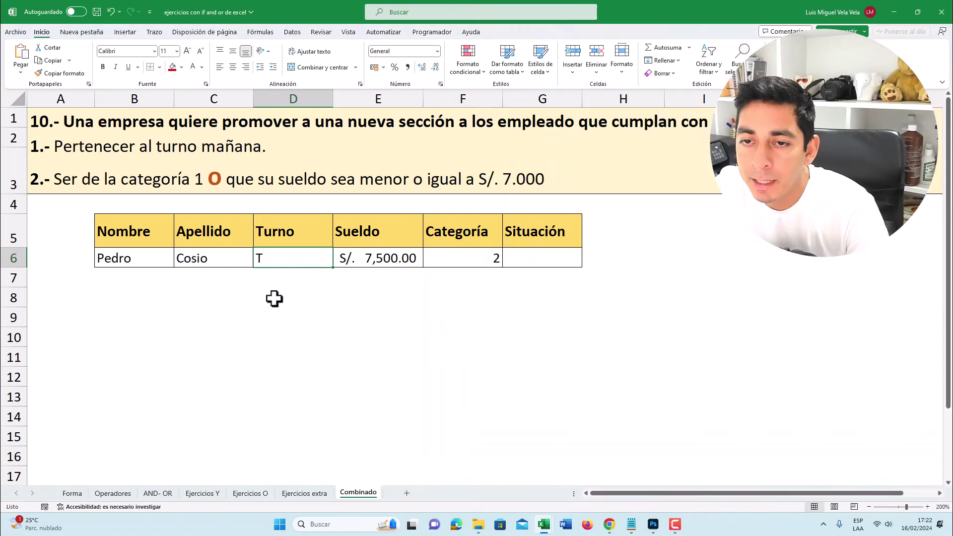
left_click(275, 298)
left_click(281, 257)
type("M")
left_click(463, 297)
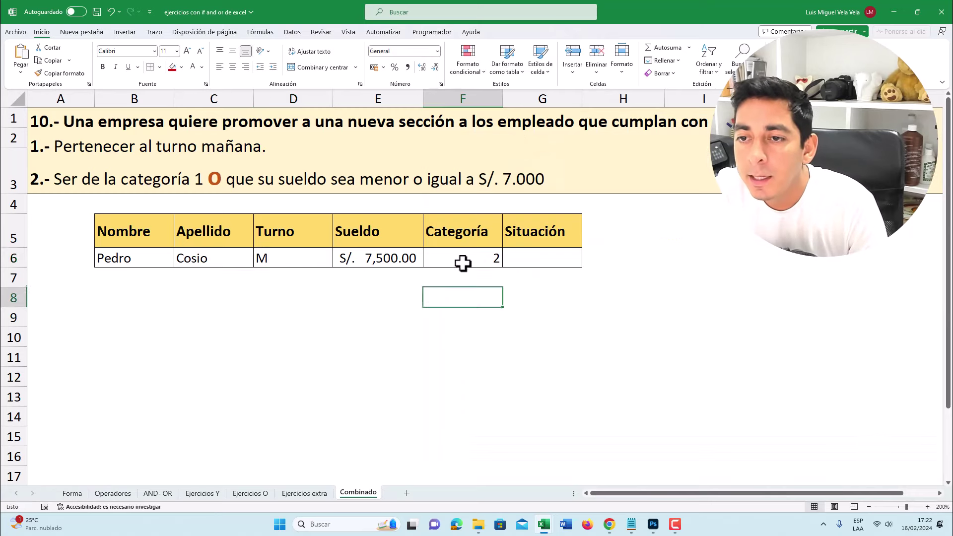
left_click(372, 254)
type("6,00")
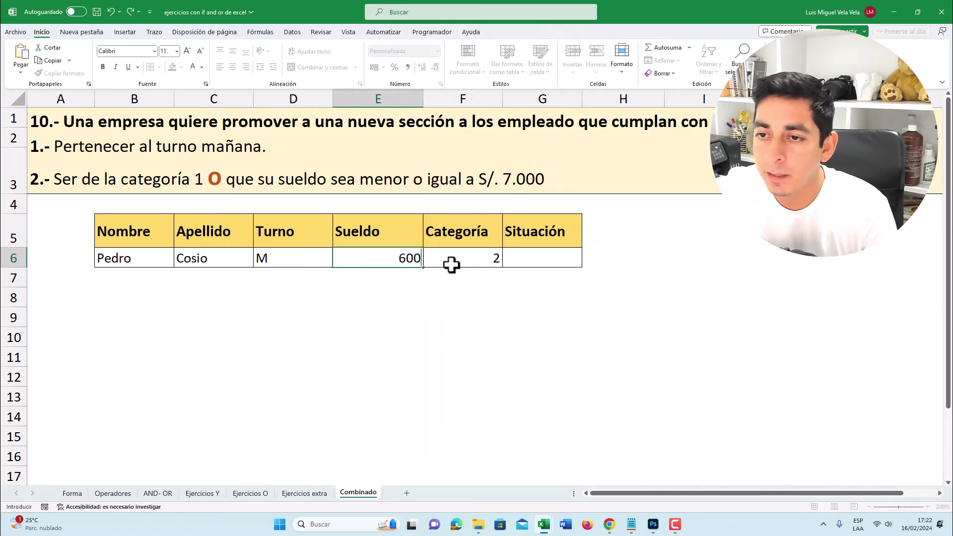
type("0")
key("Return")
left_click(419, 266)
mouse_move(544, 524)
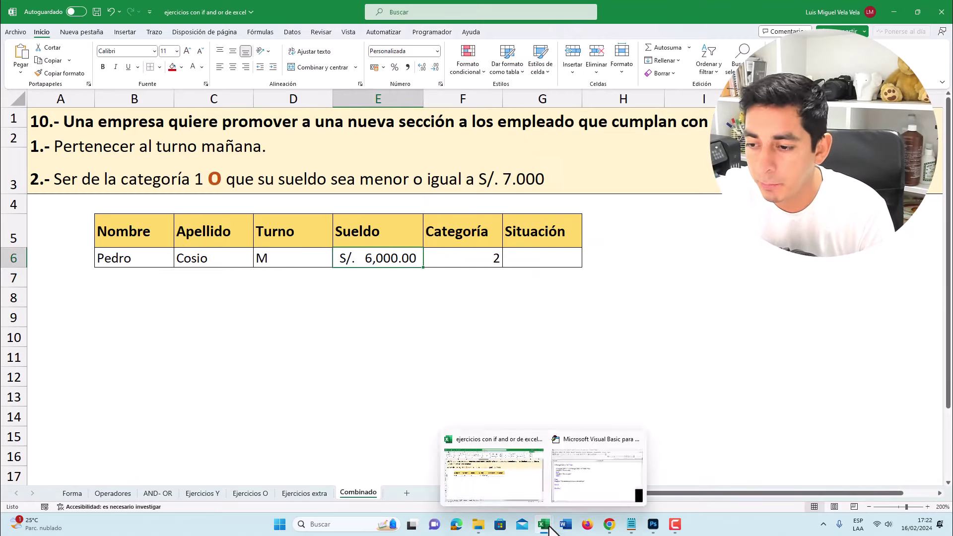
Step: Run Ejercicio_10 again and close the resulting "Promovido" message
left_click(588, 476)
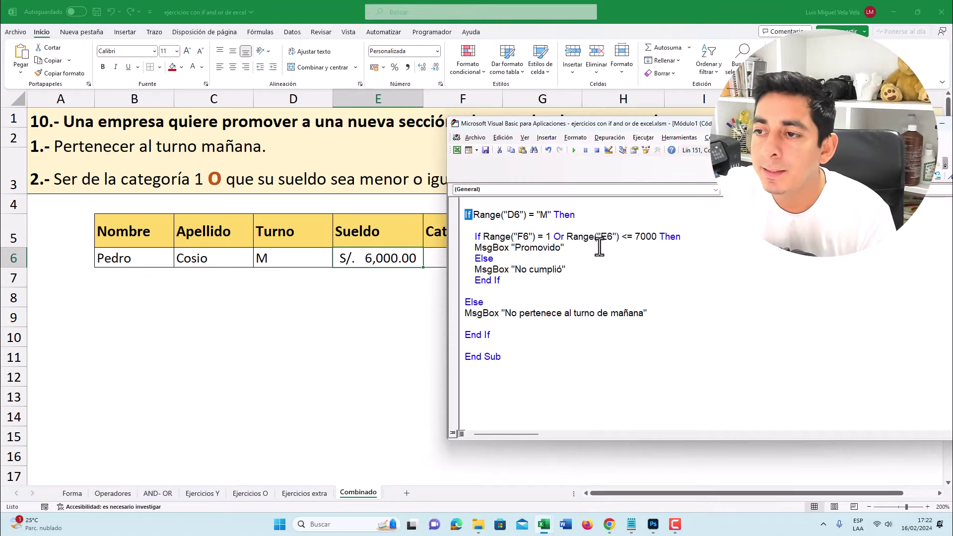
double_click(649, 238)
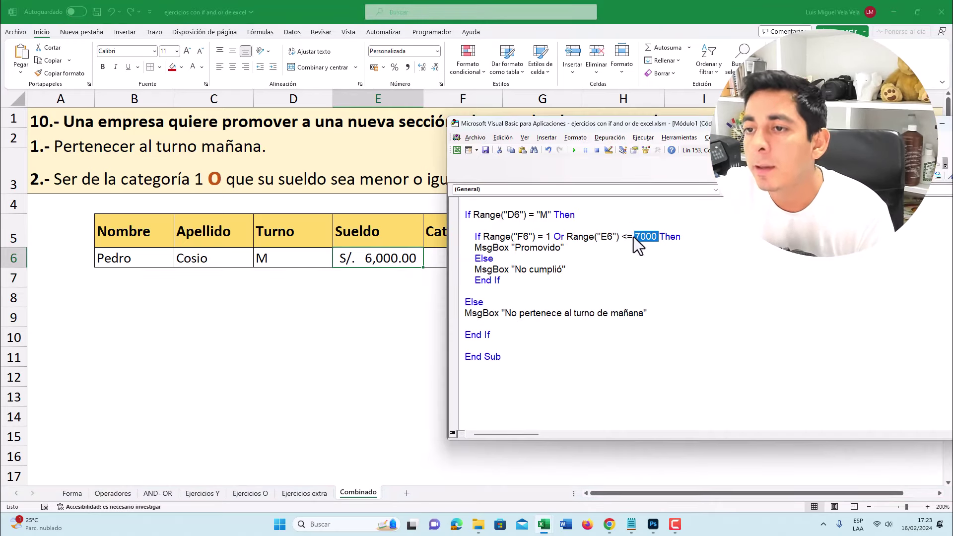
left_click(505, 282)
left_click_drag(565, 248, 474, 247)
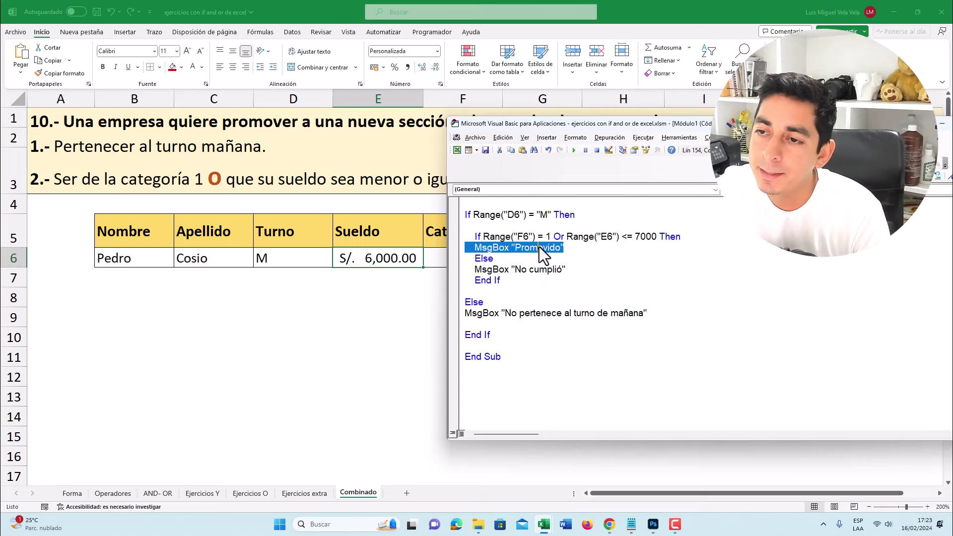
left_click(530, 303)
left_click(574, 151)
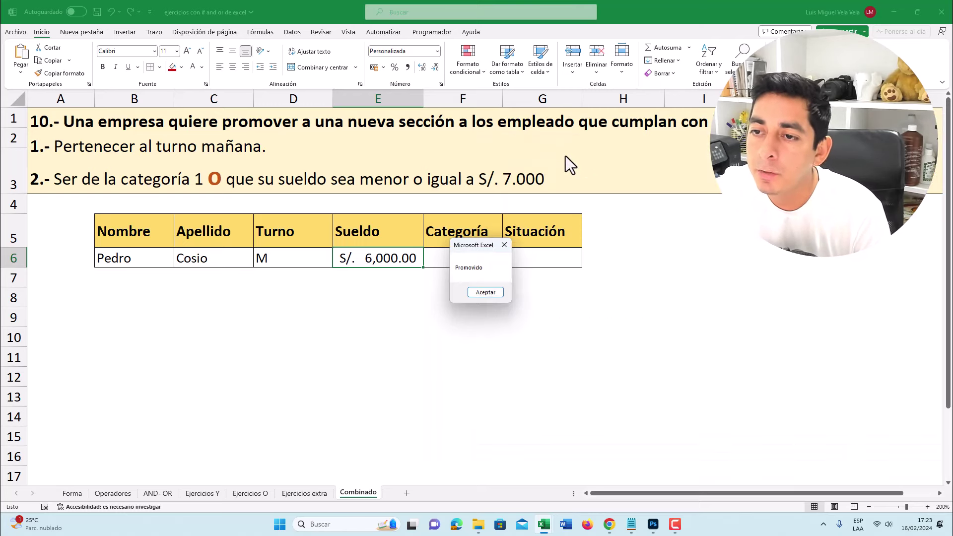
left_click_drag(437, 198, 438, 198)
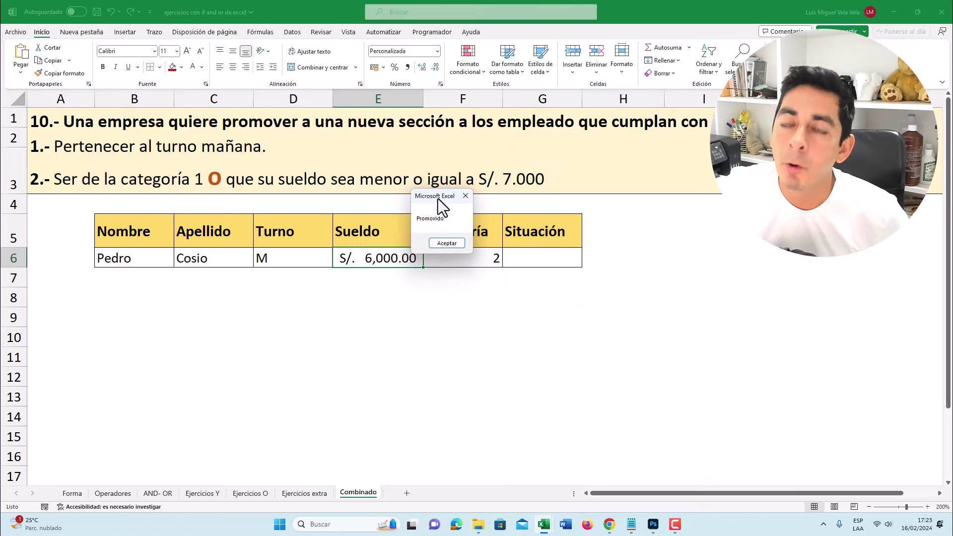
left_click(452, 243)
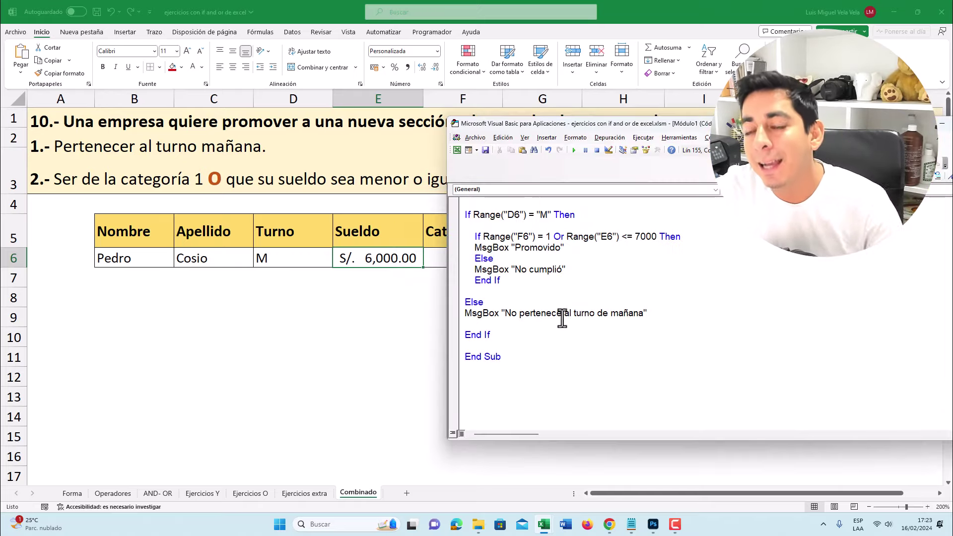
left_click(287, 332)
Step: Browse the AND- OR and Ejercicios Y sheets, ending on the Ejercicios O sheet
left_click(258, 496)
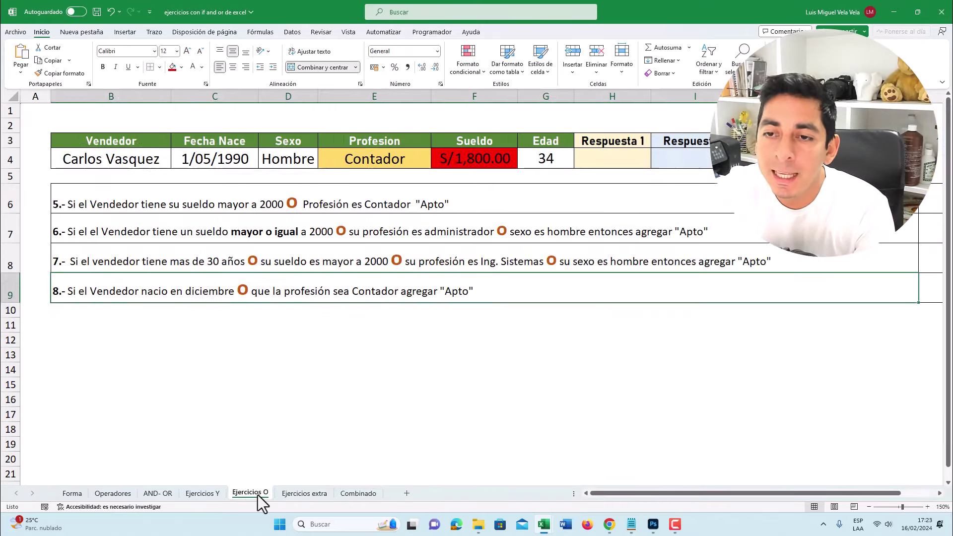
left_click(213, 495)
left_click(167, 495)
scroll(214, 489, "up", 1)
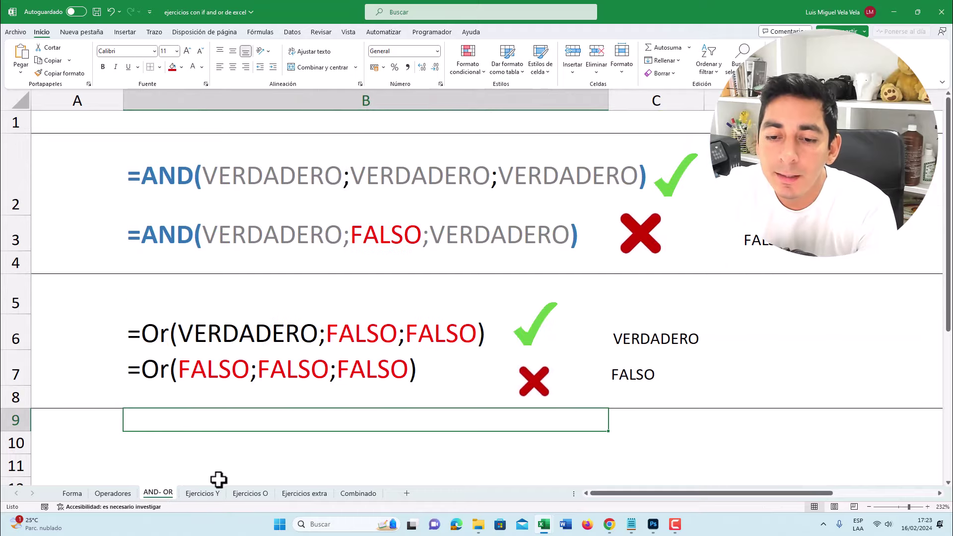
left_click(209, 493)
scroll(278, 355, "up", 3)
scroll(314, 348, "down", 3)
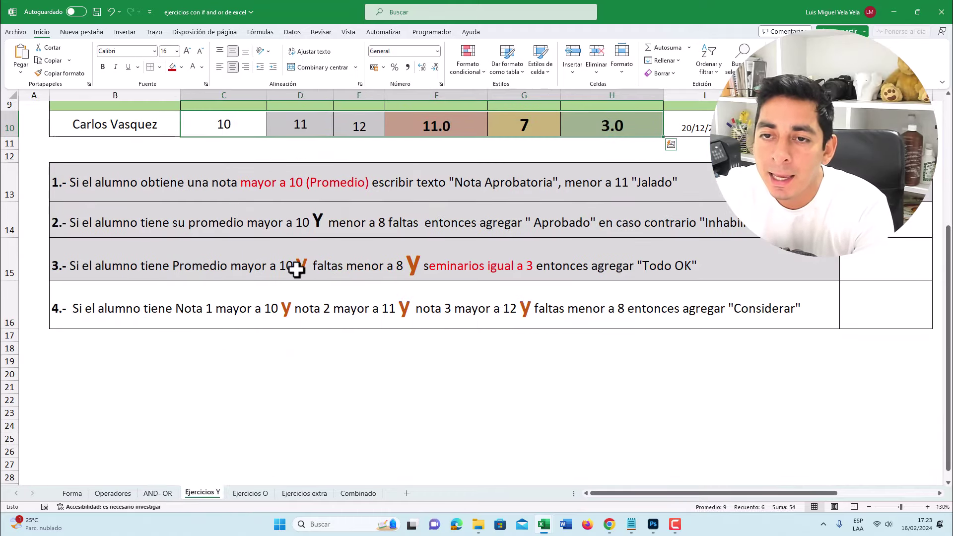
left_click(250, 493)
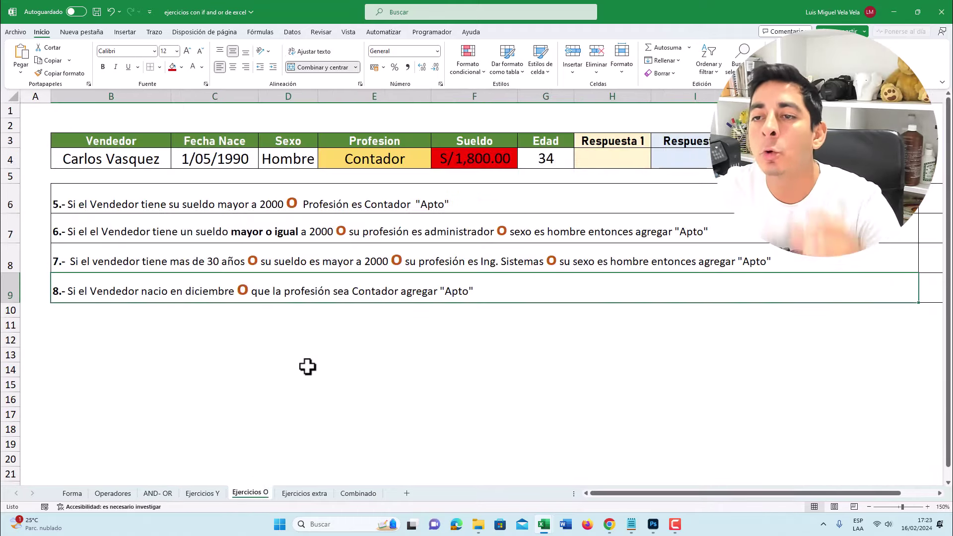
left_click(612, 527)
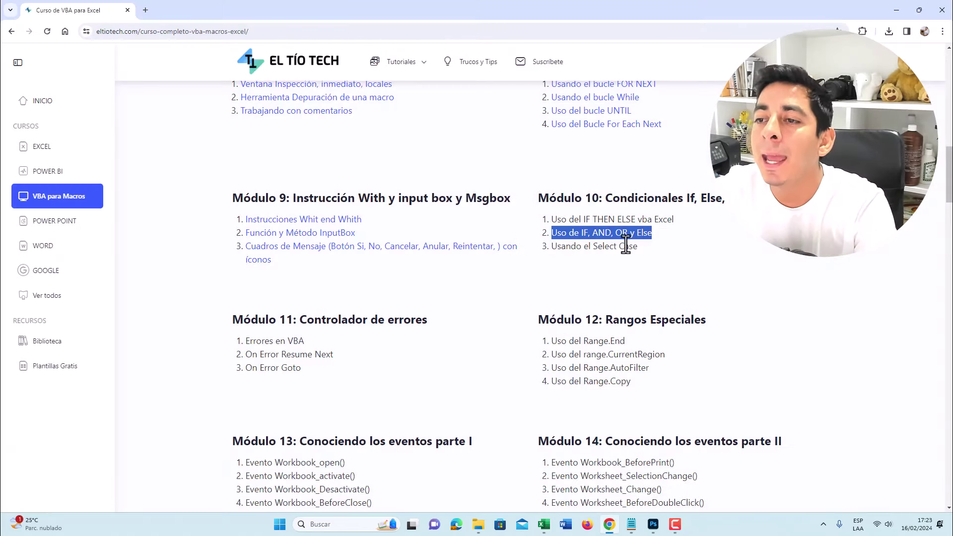
Step: Highlight Módulo 10's IF with OR lesson and the upcoming 'Usando el Select Case' lesson
left_click(634, 222)
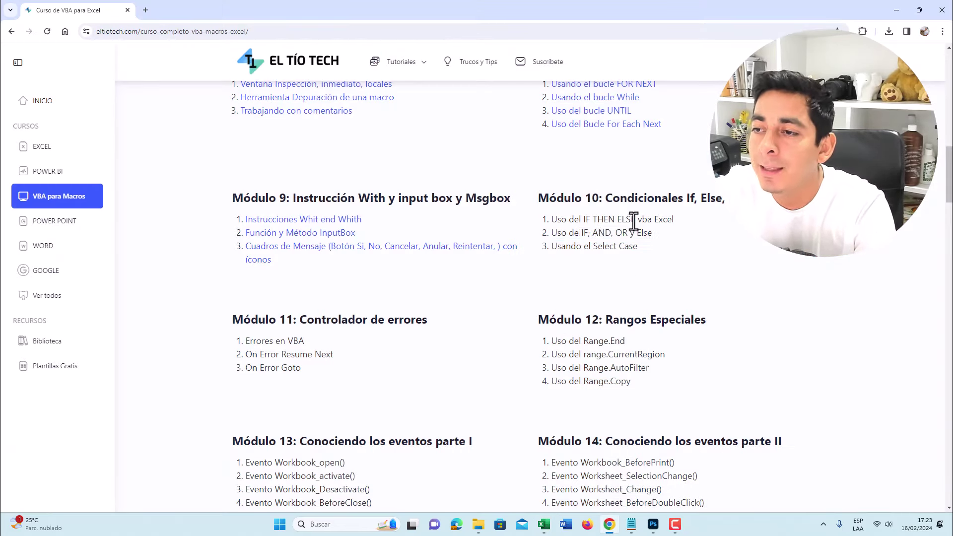
double_click(585, 235)
double_click(629, 233)
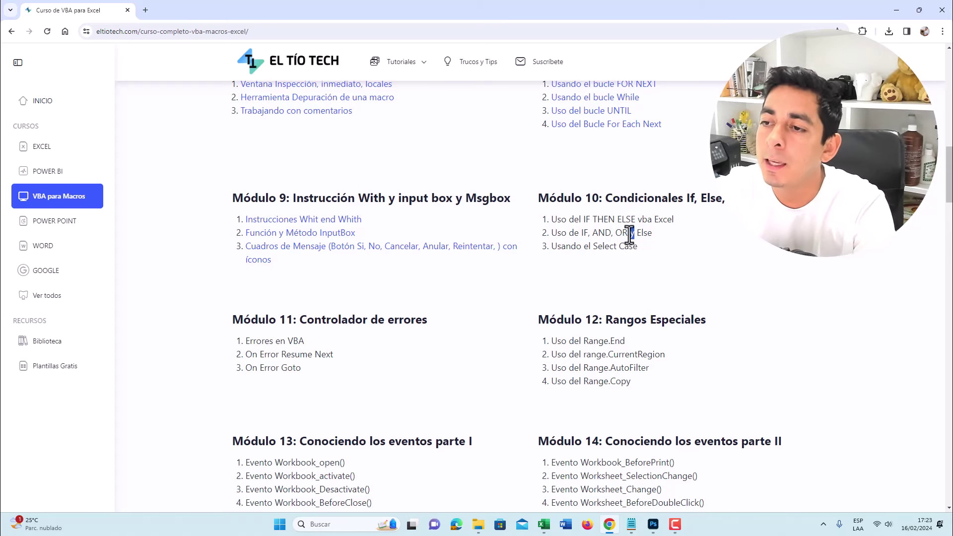
left_click(657, 245)
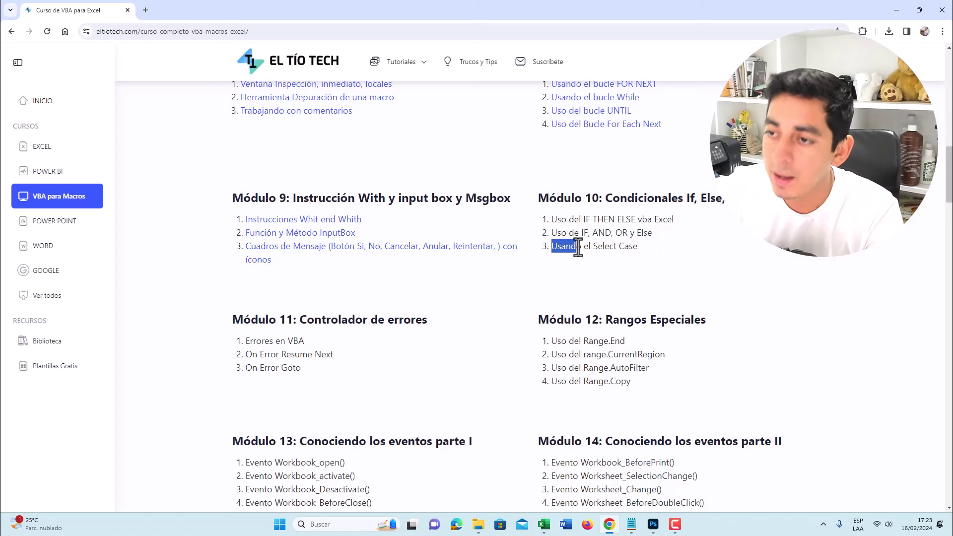
left_click_drag(578, 247, 639, 245)
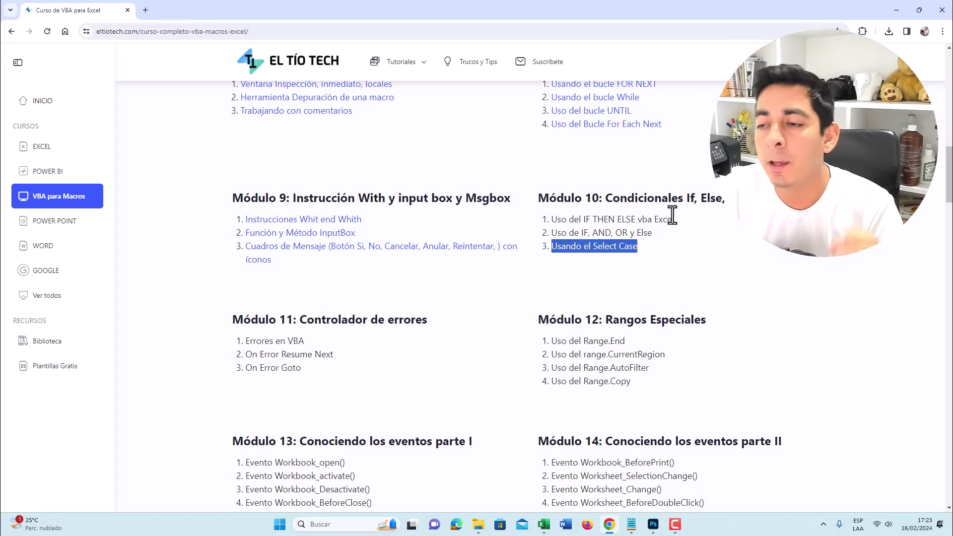
left_click(675, 525)
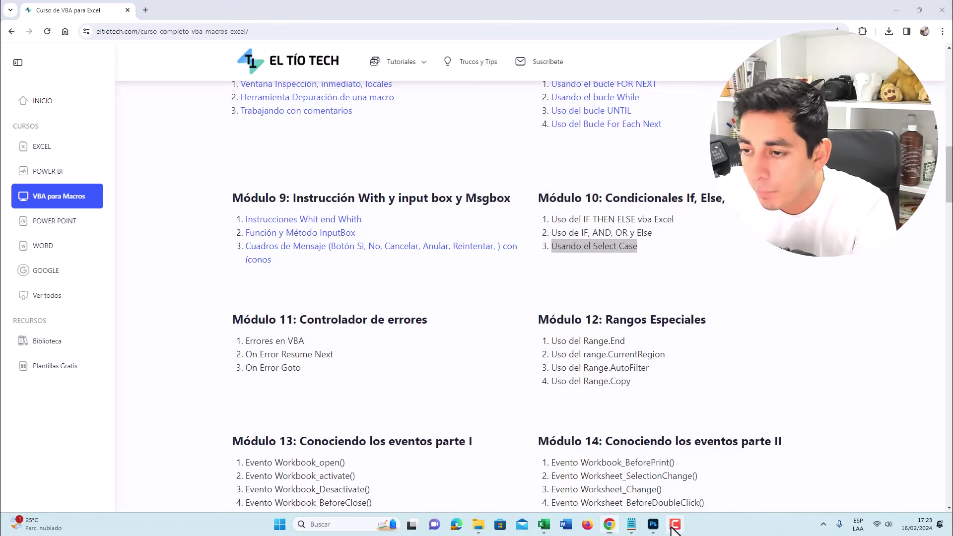